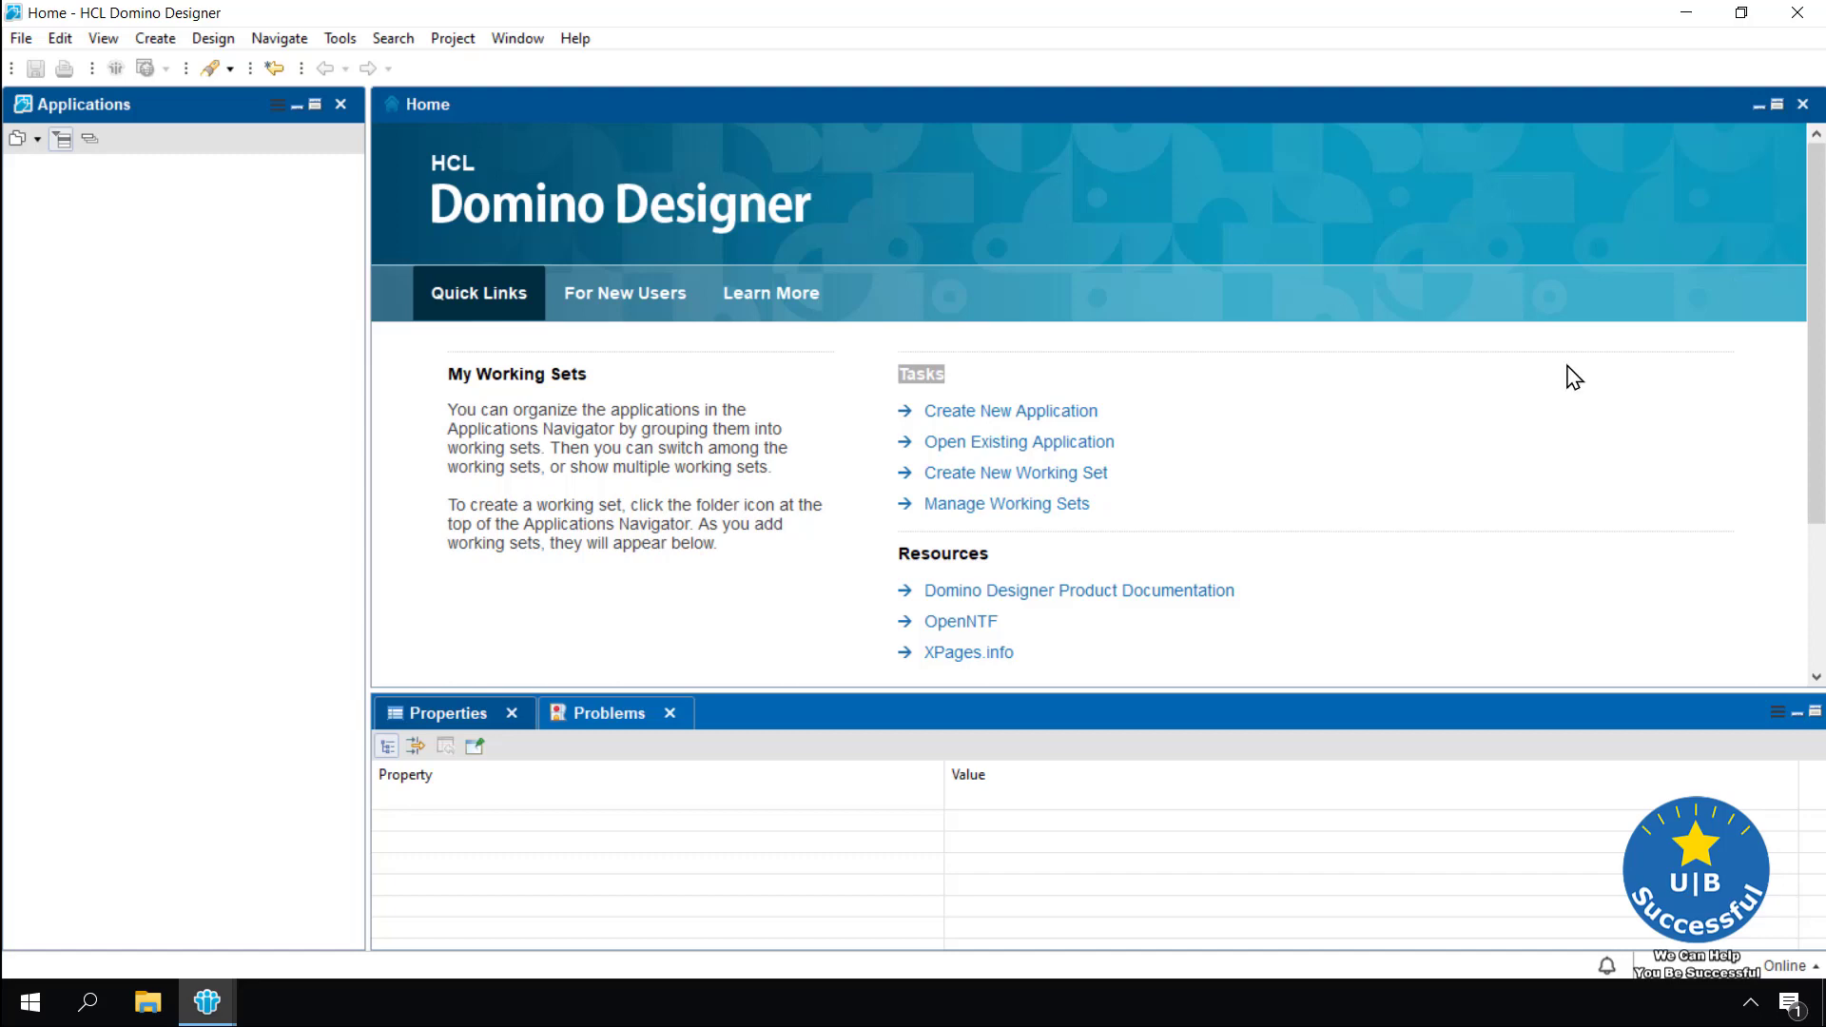
Switch the workspace to the Domino Designer perspective
{"action": "left_click", "coordinate": [519, 40]}
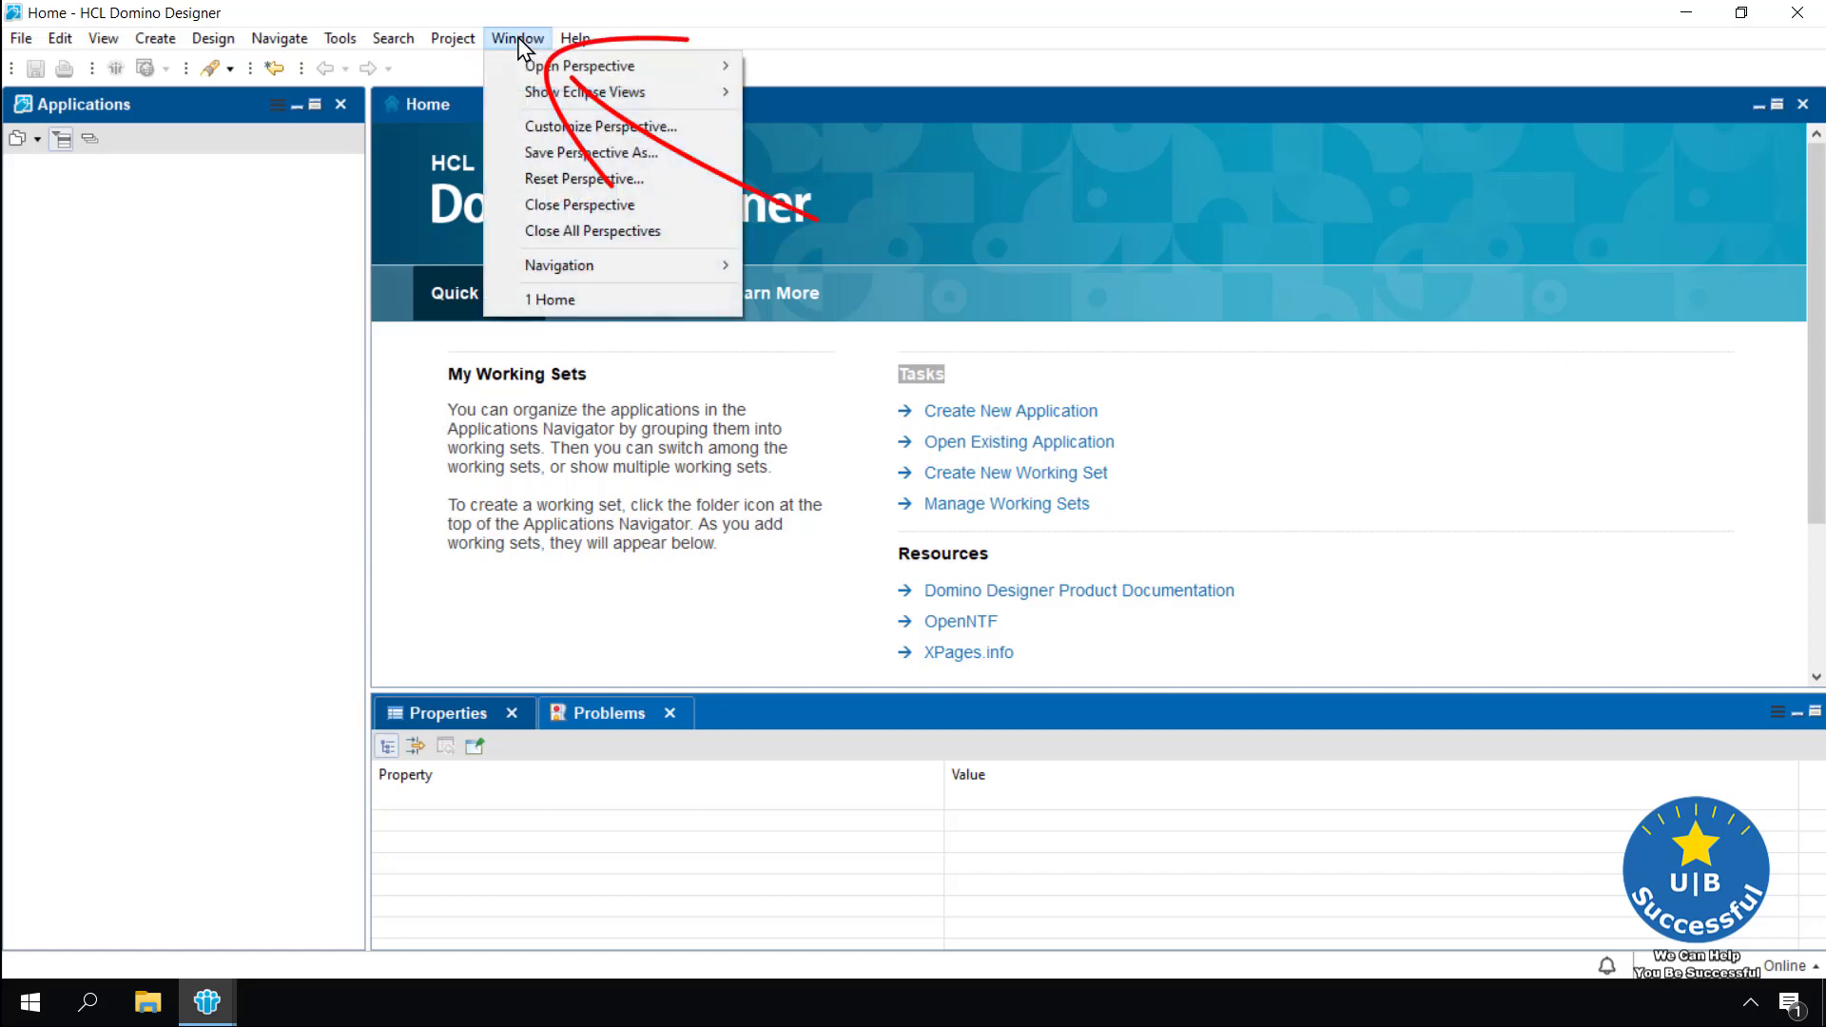
{"action": "mouse_move", "coordinate": [528, 59]}
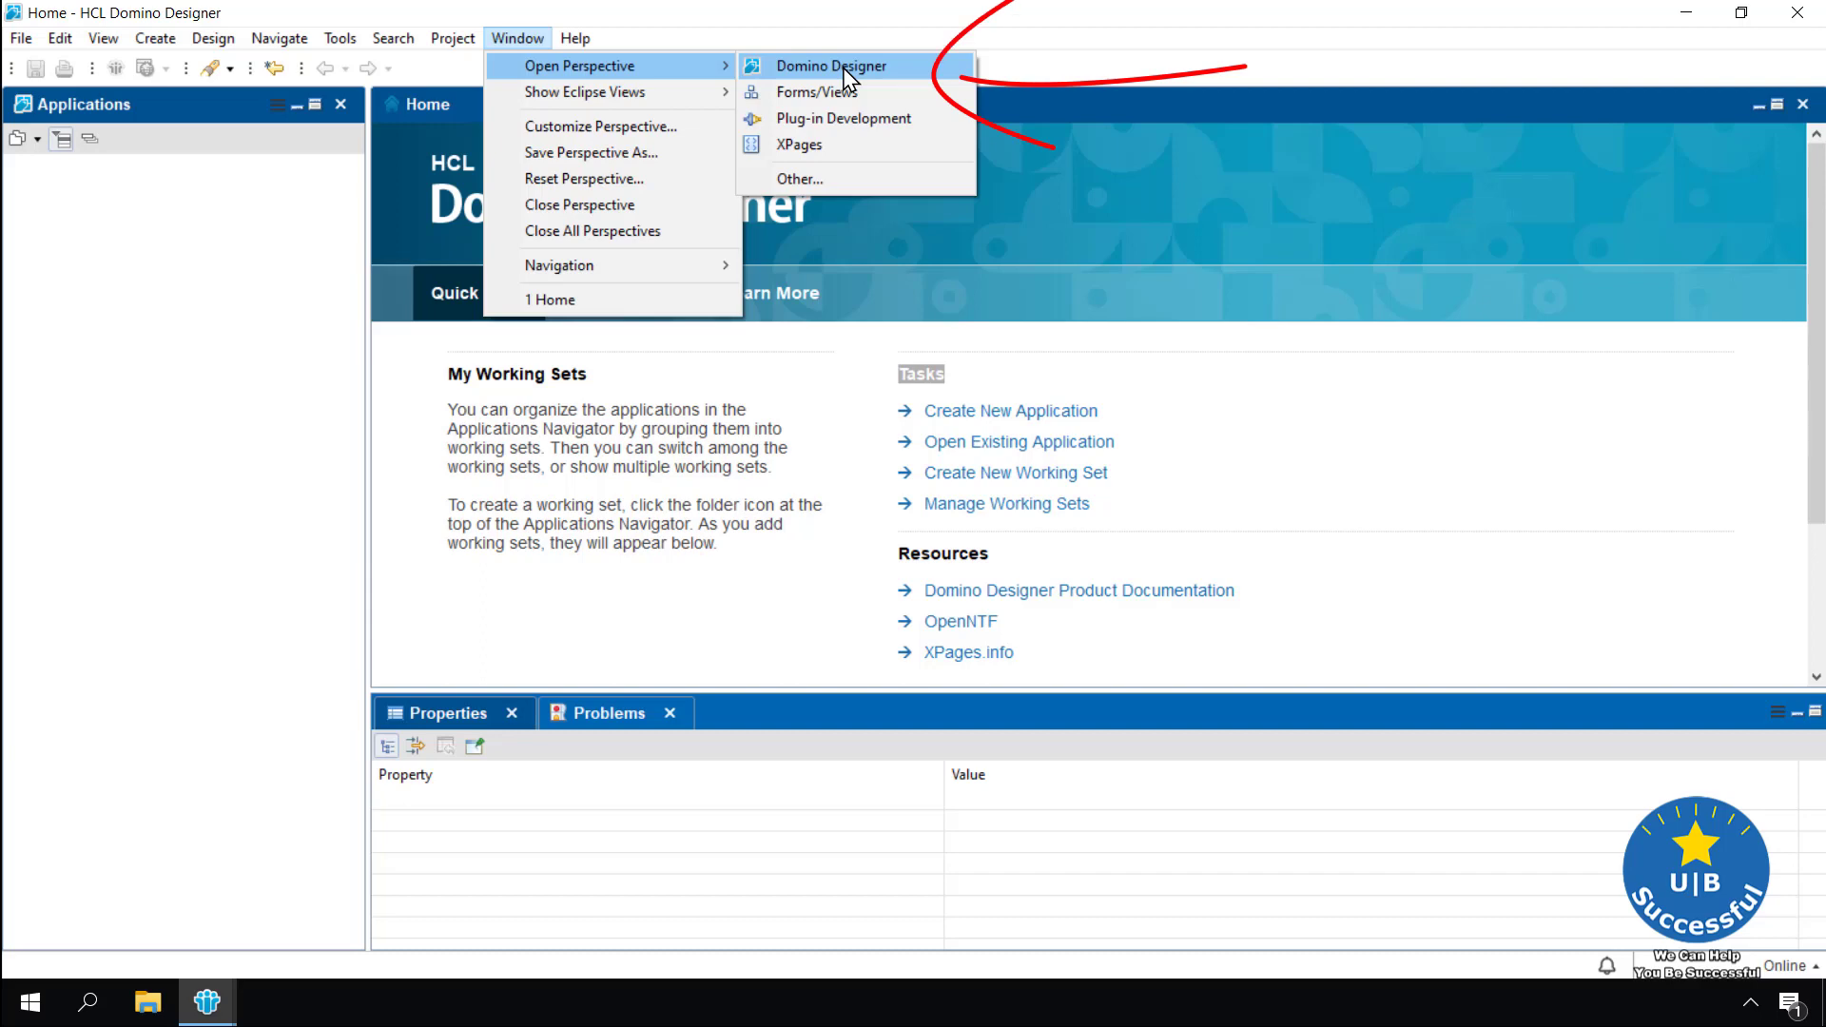
{"action": "left_click", "coordinate": [845, 69]}
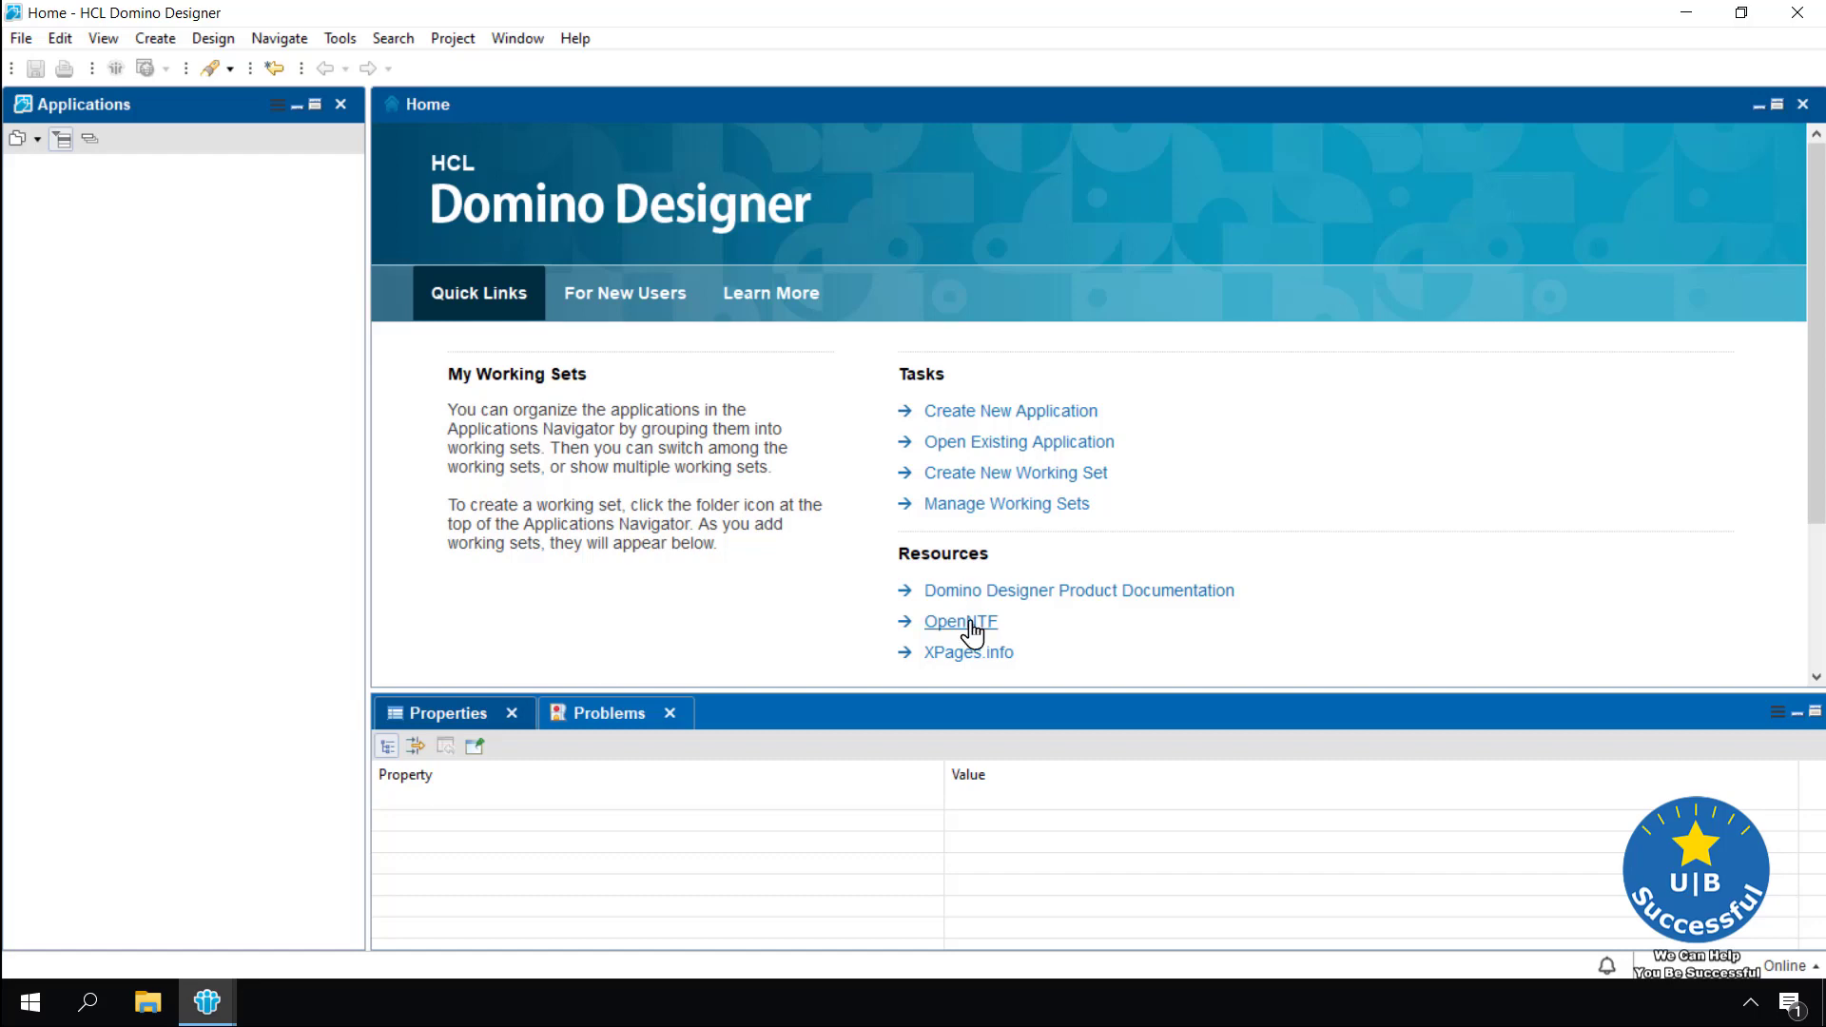
Browse the For New Users, XPages and Mobile introductions, then view the help guides overview
{"action": "left_click", "coordinate": [613, 312]}
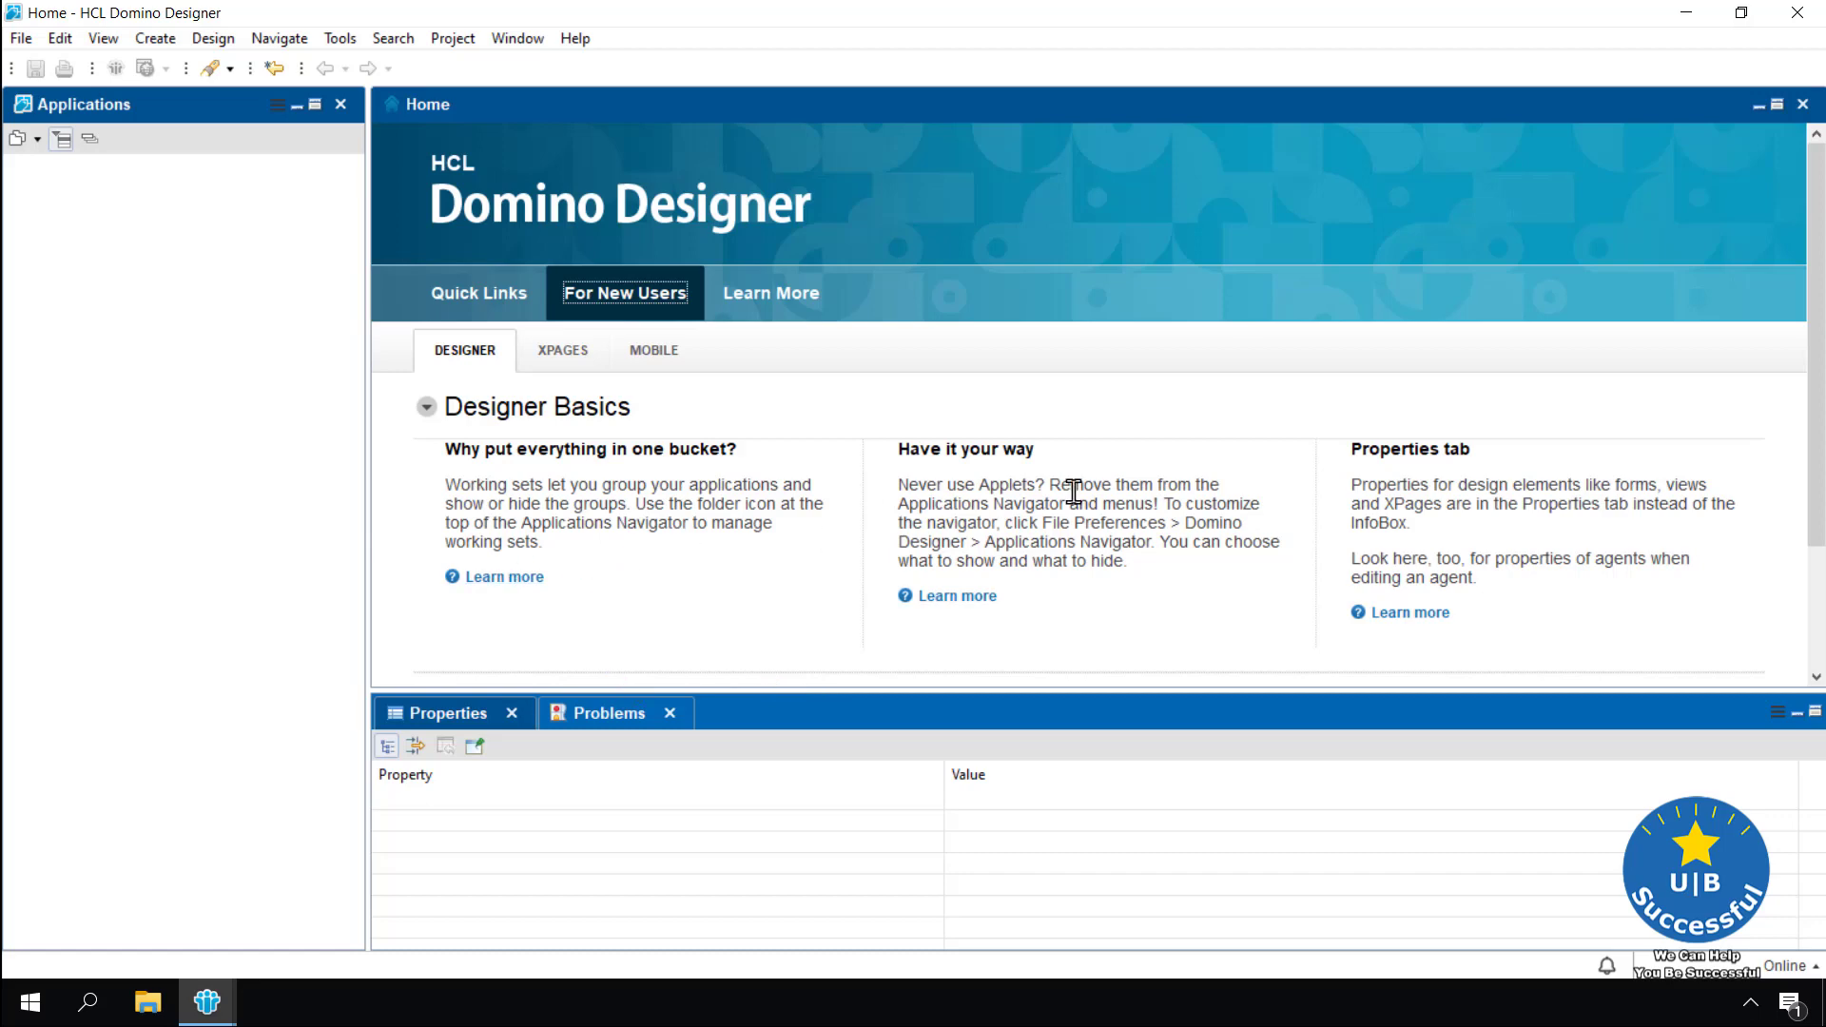
{"action": "left_click", "coordinate": [562, 363]}
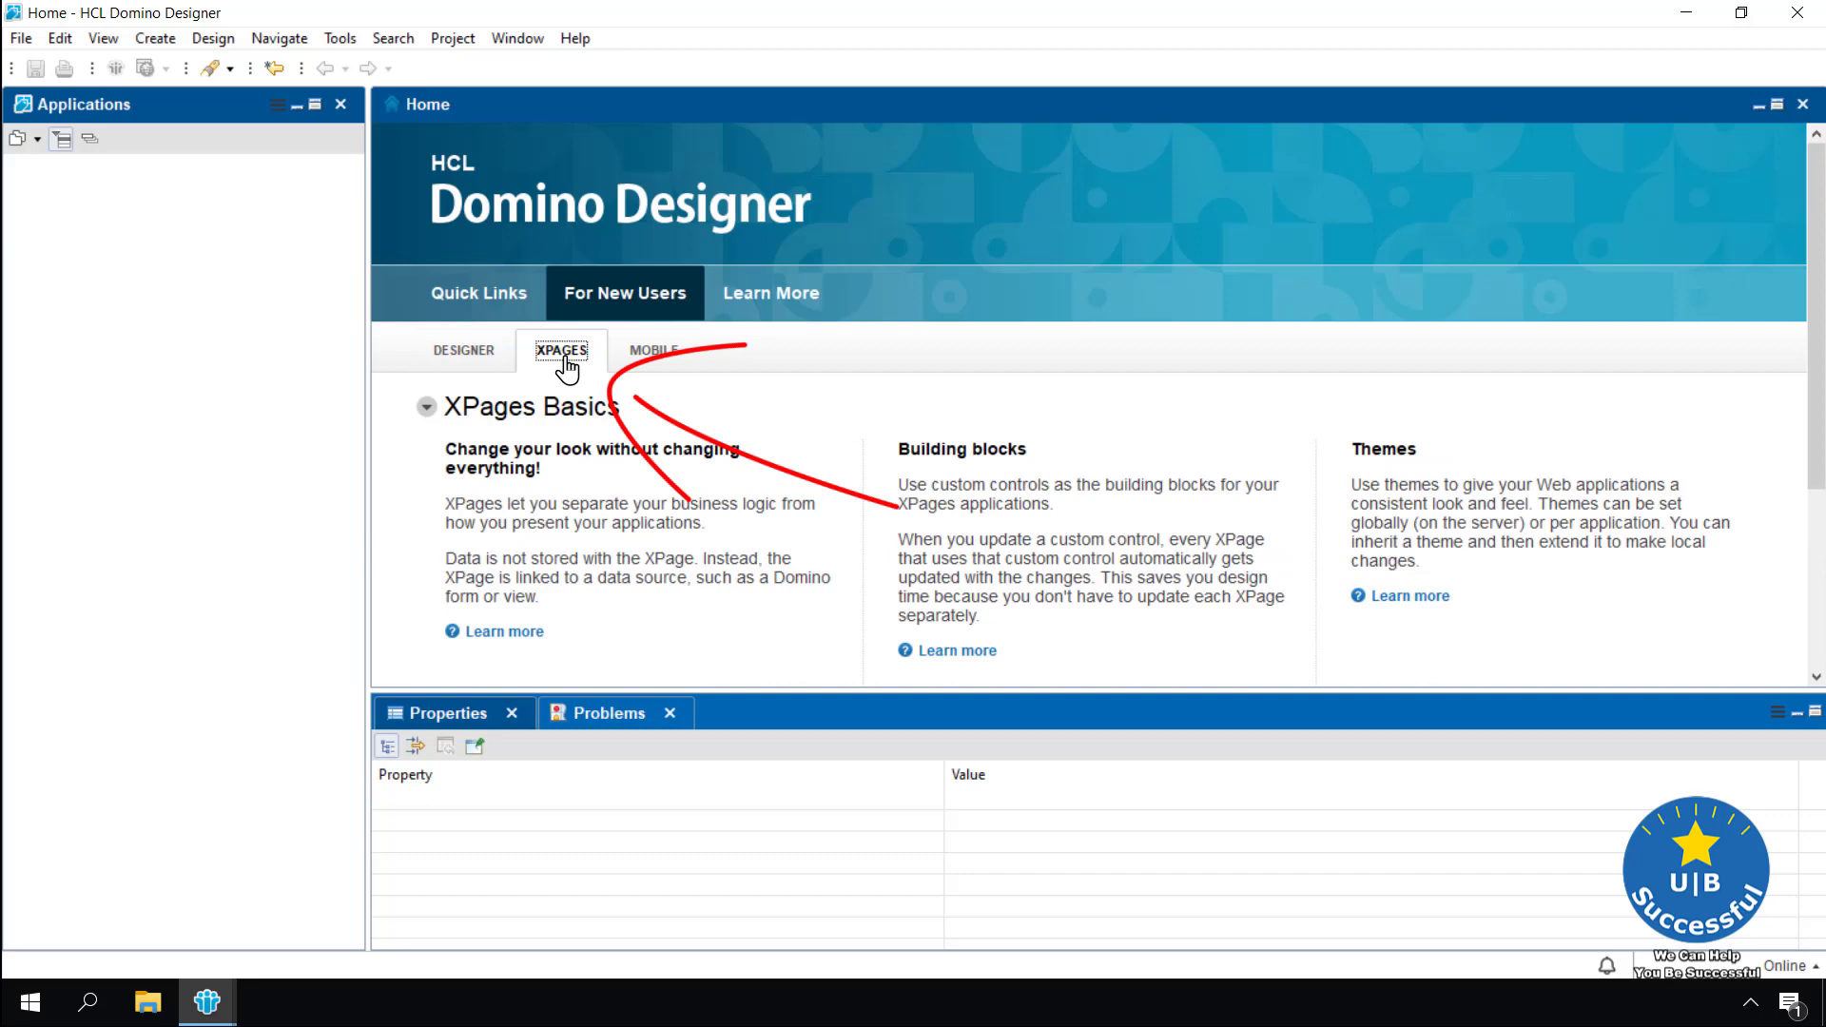
{"action": "left_click", "coordinate": [653, 357]}
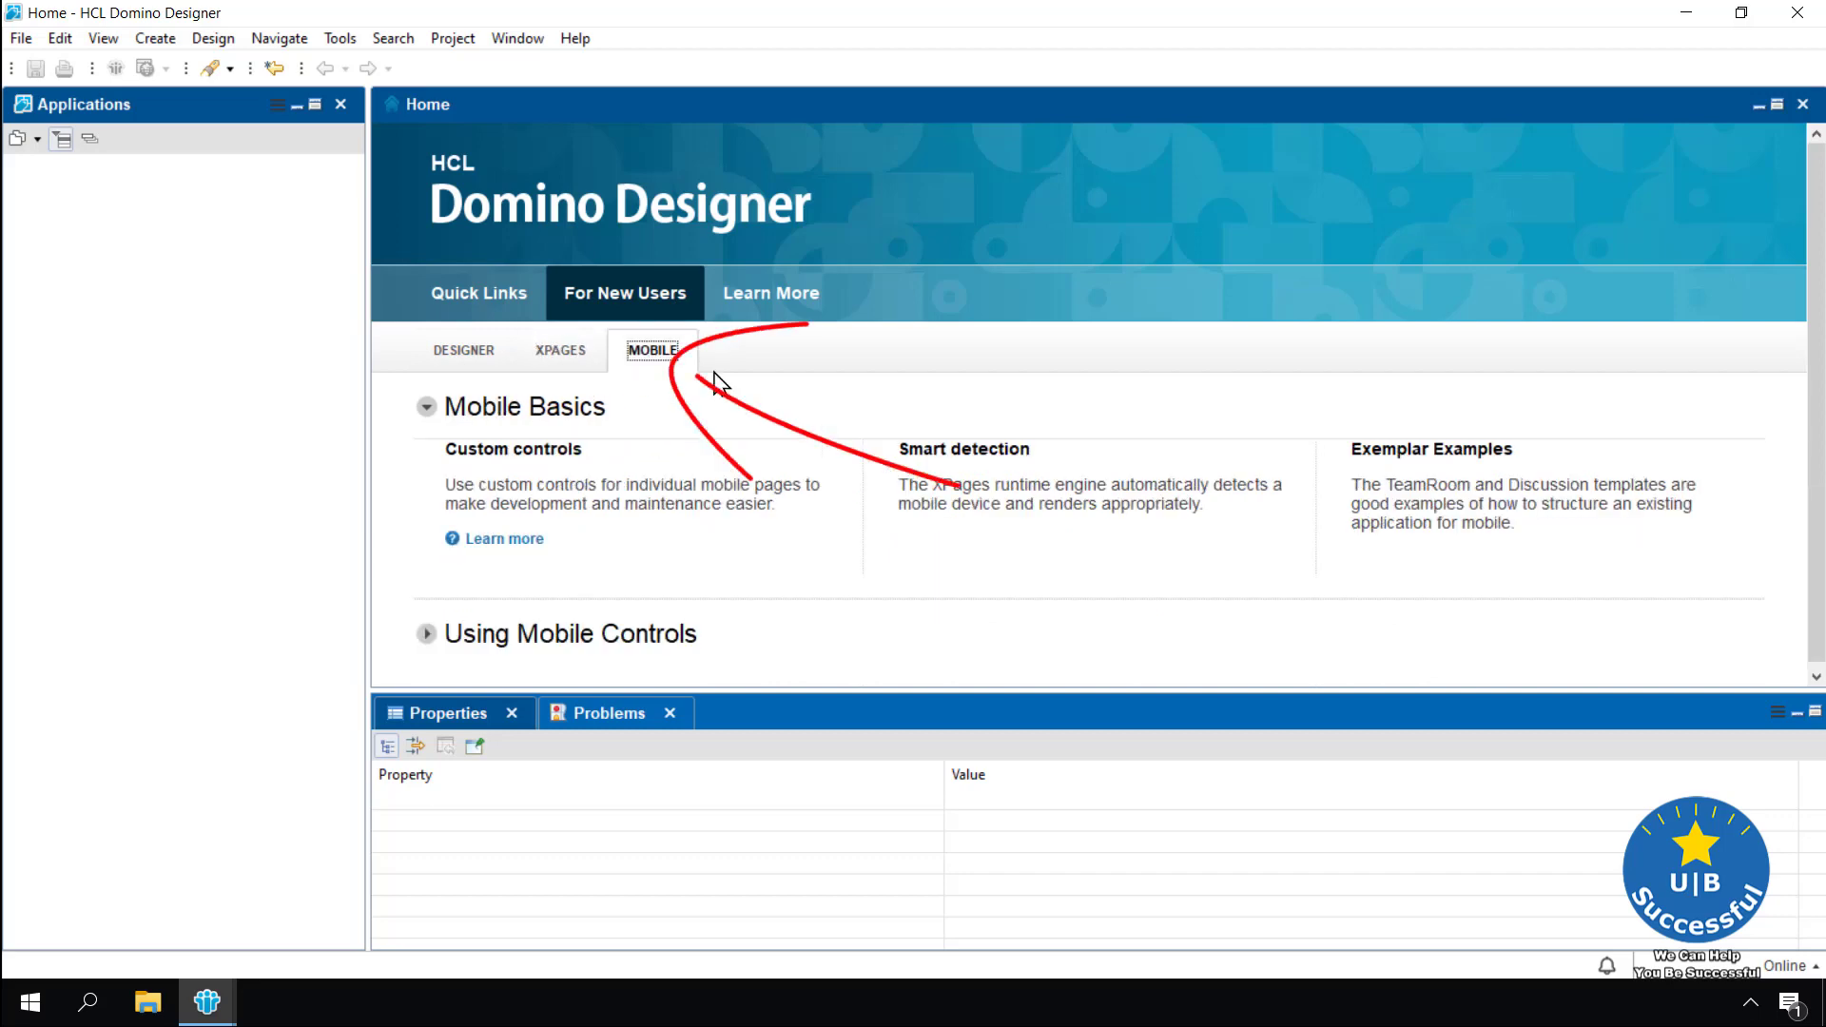
{"action": "left_click", "coordinate": [761, 295]}
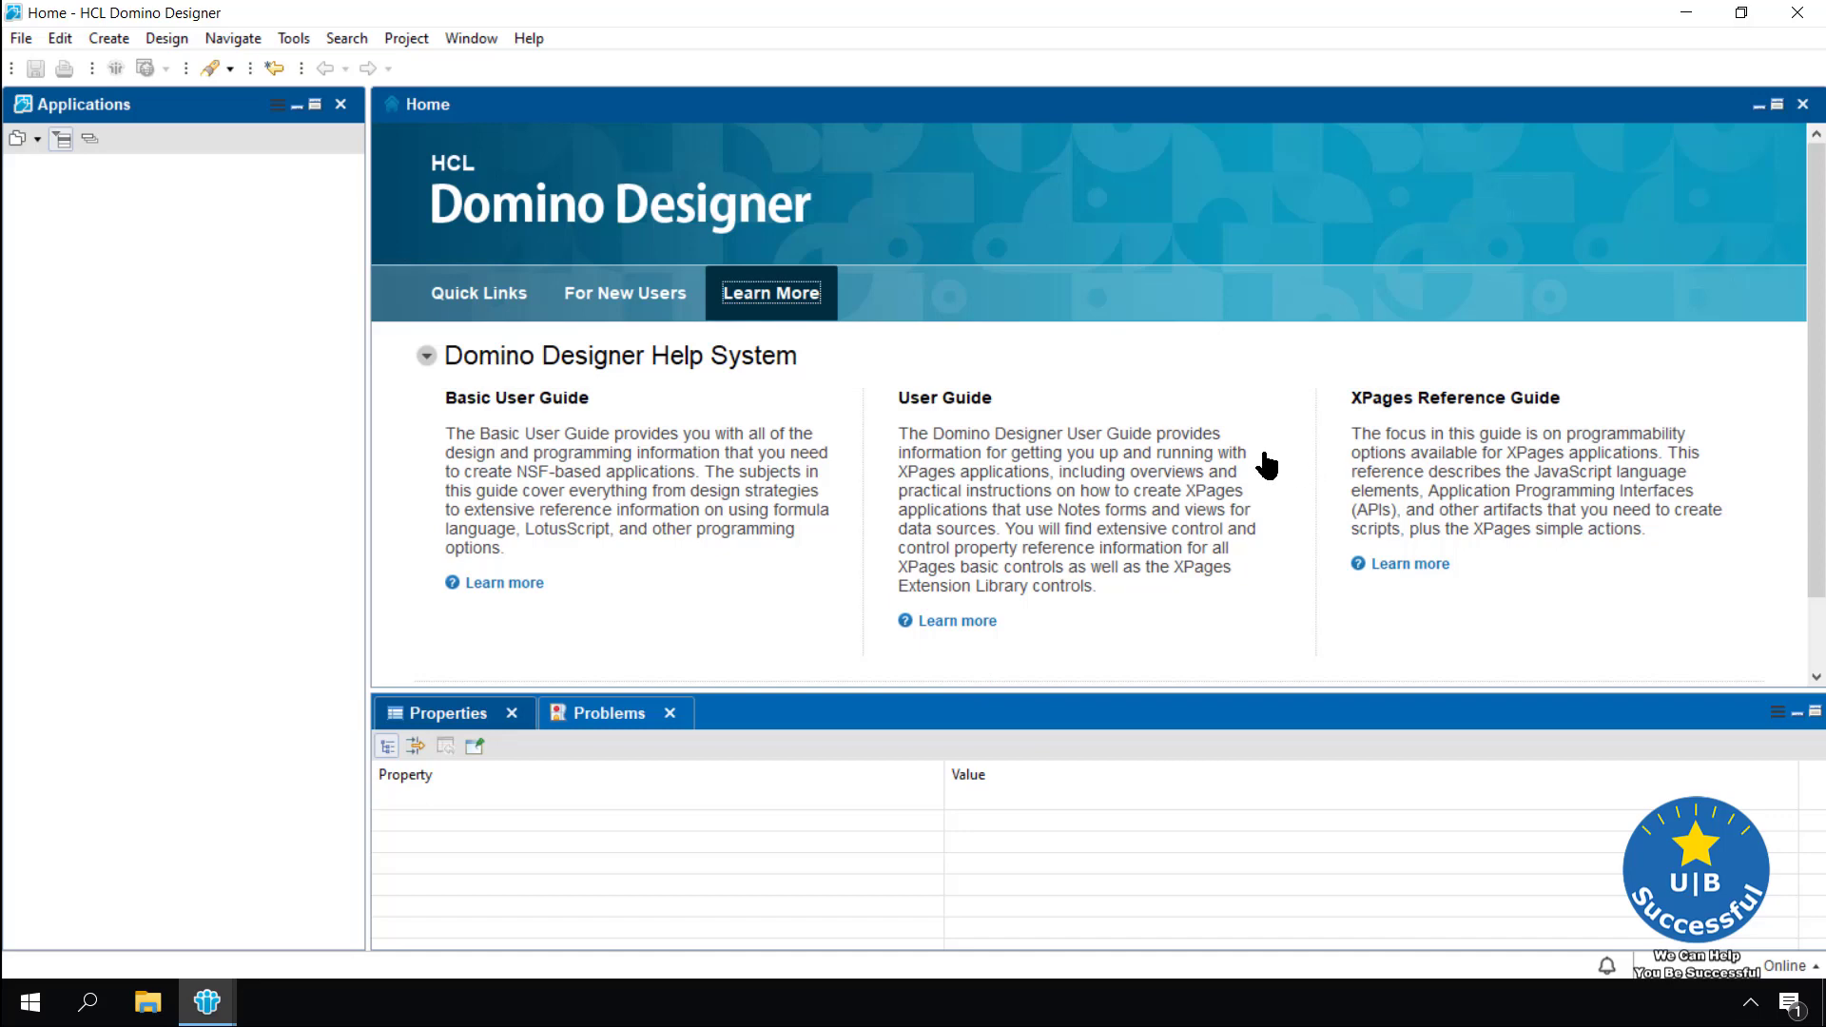
{"action": "left_click", "coordinate": [529, 39]}
{"action": "left_click", "coordinate": [552, 100]}
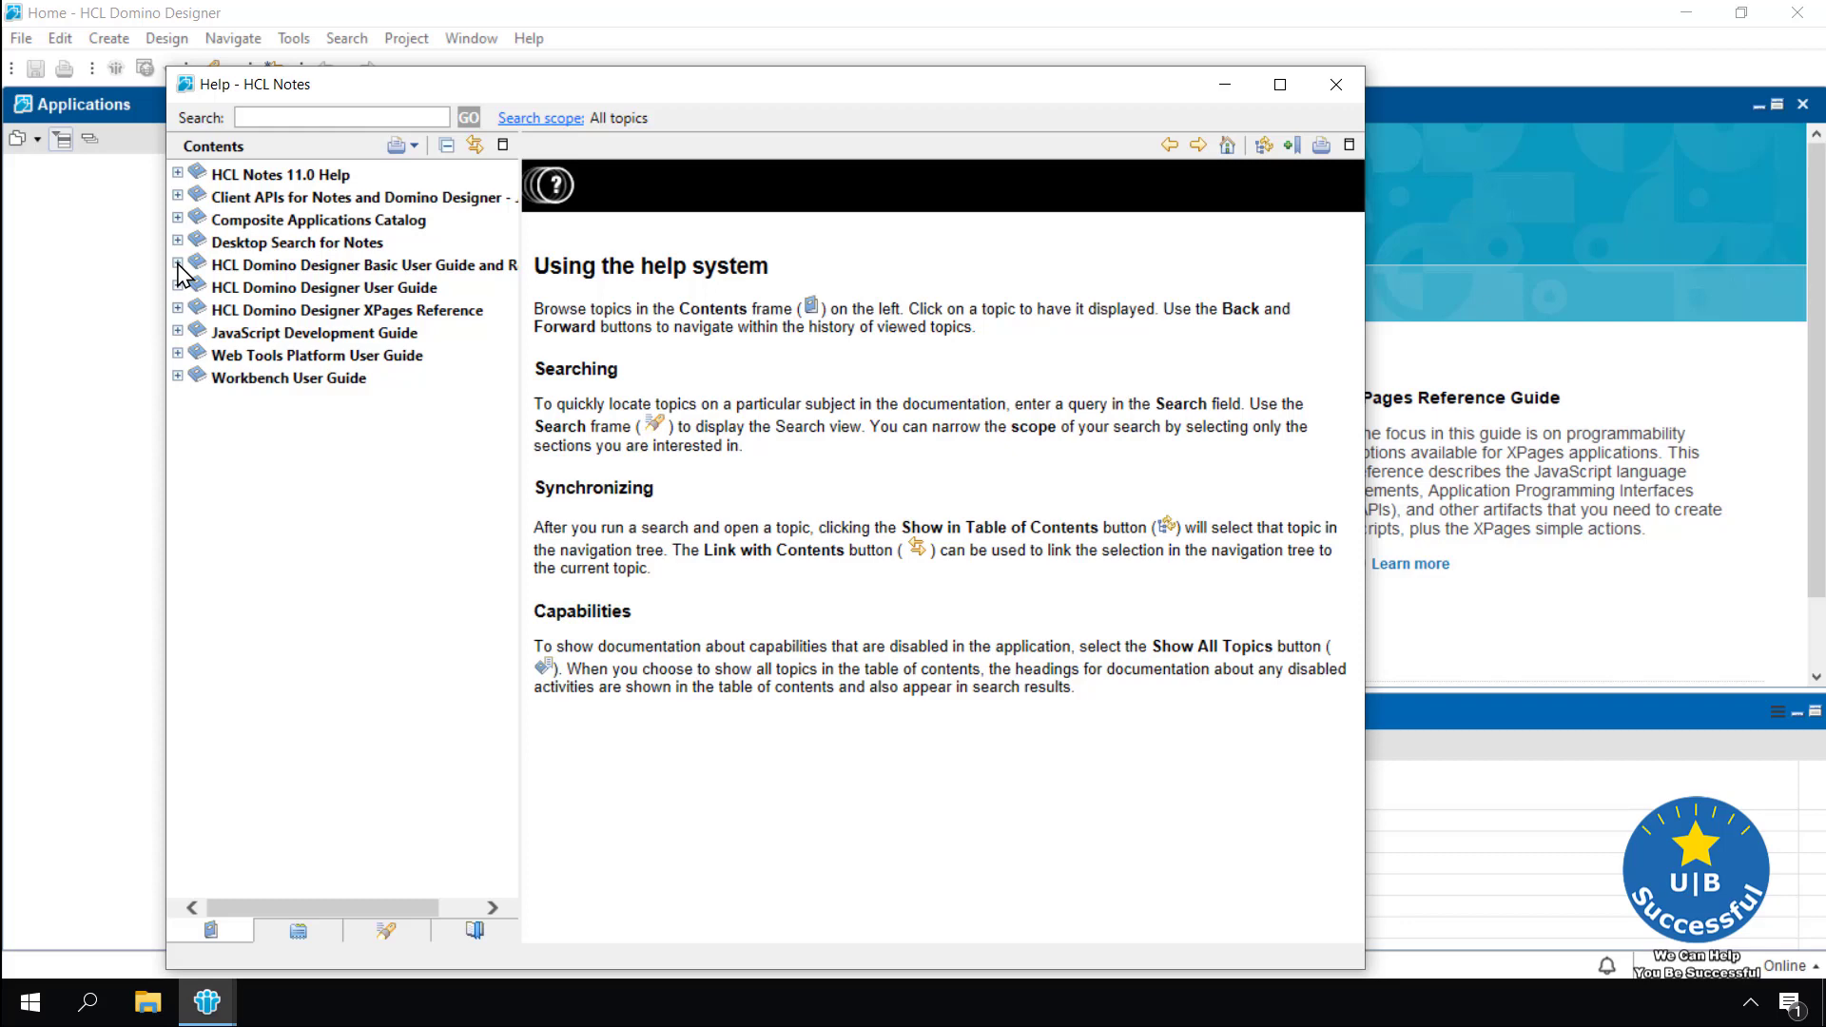
{"action": "left_click", "coordinate": [177, 264]}
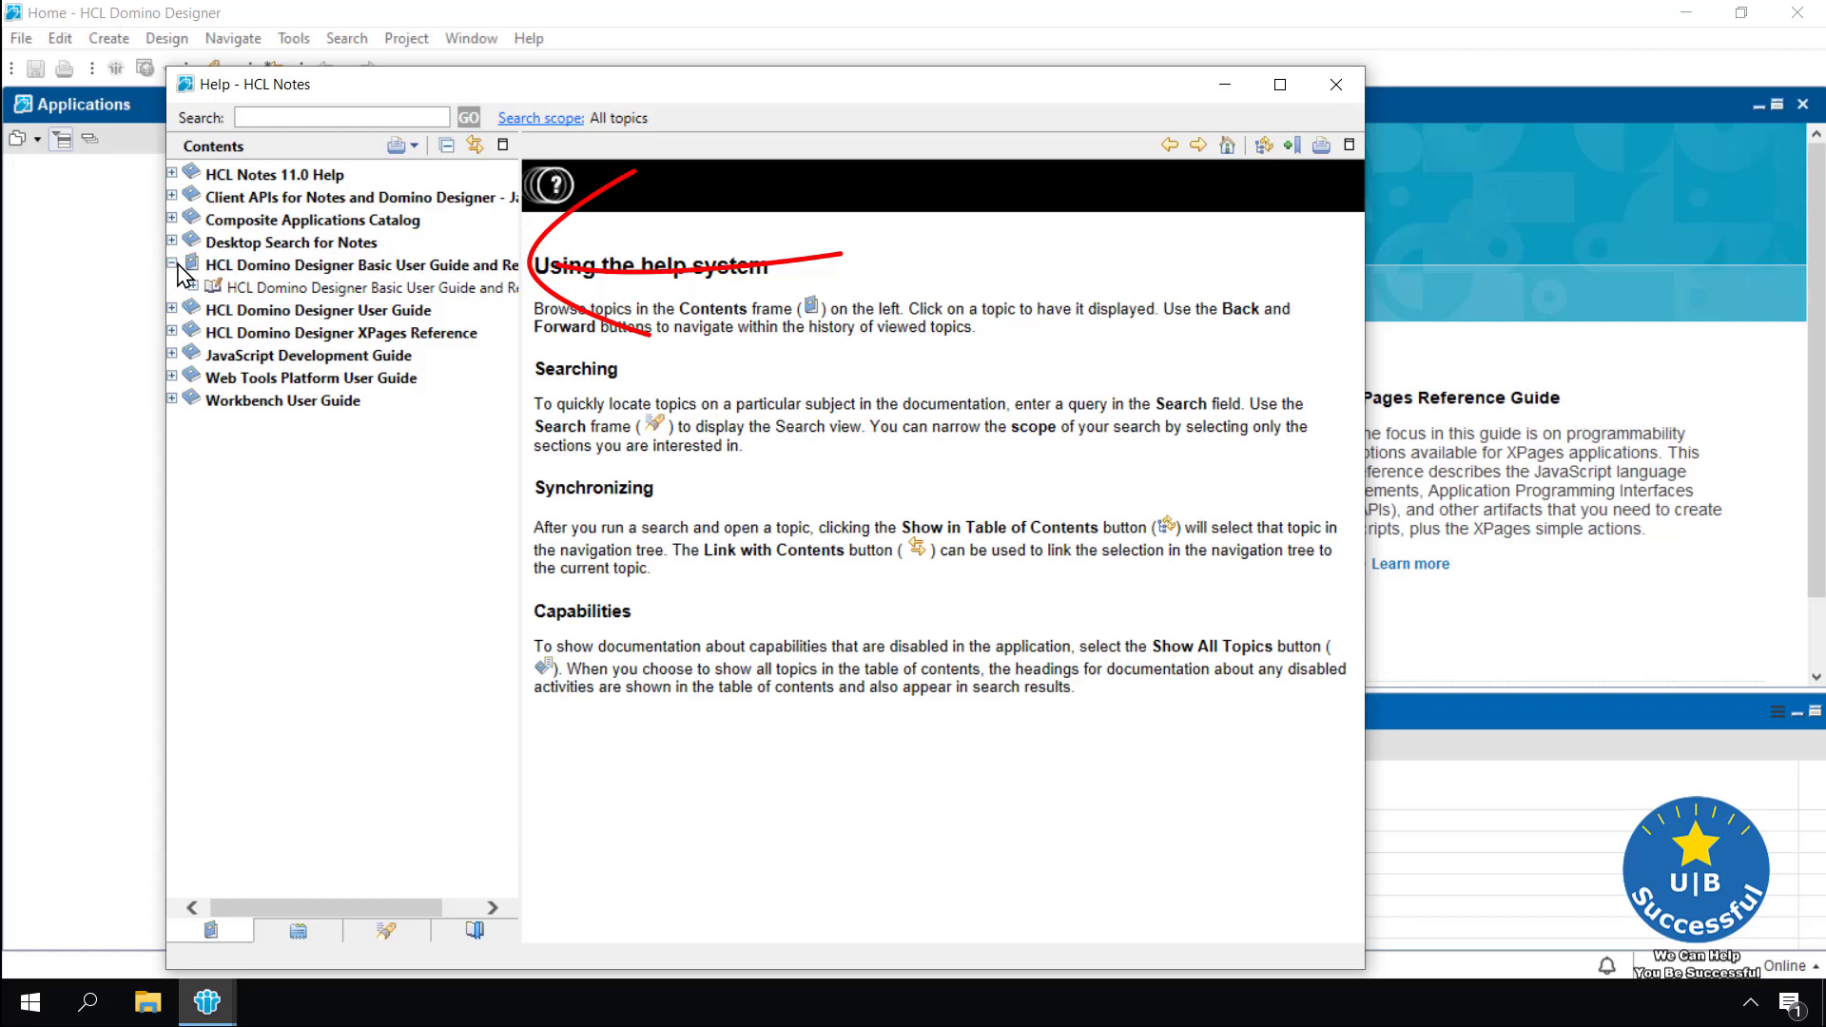
{"action": "left_click", "coordinate": [194, 286]}
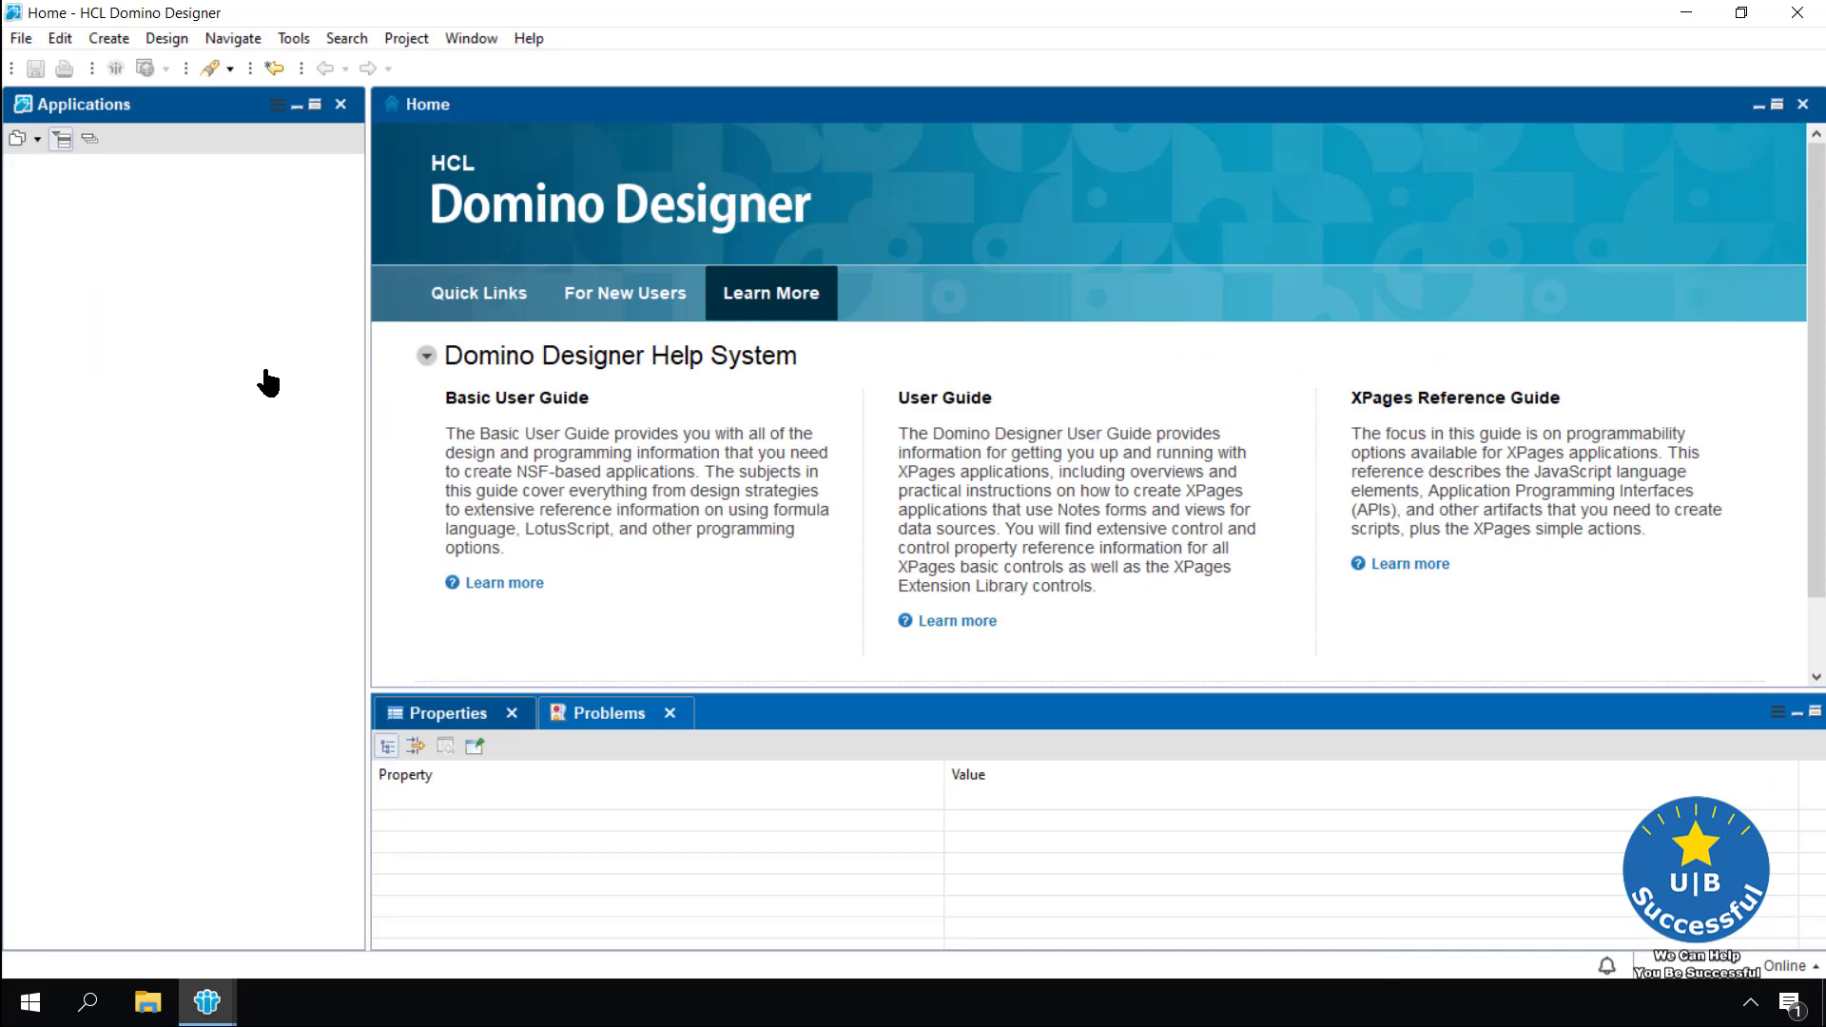
Start a new application from the File menu, then cancel it
{"action": "left_click", "coordinate": [23, 40]}
{"action": "key", "text": "Down"}
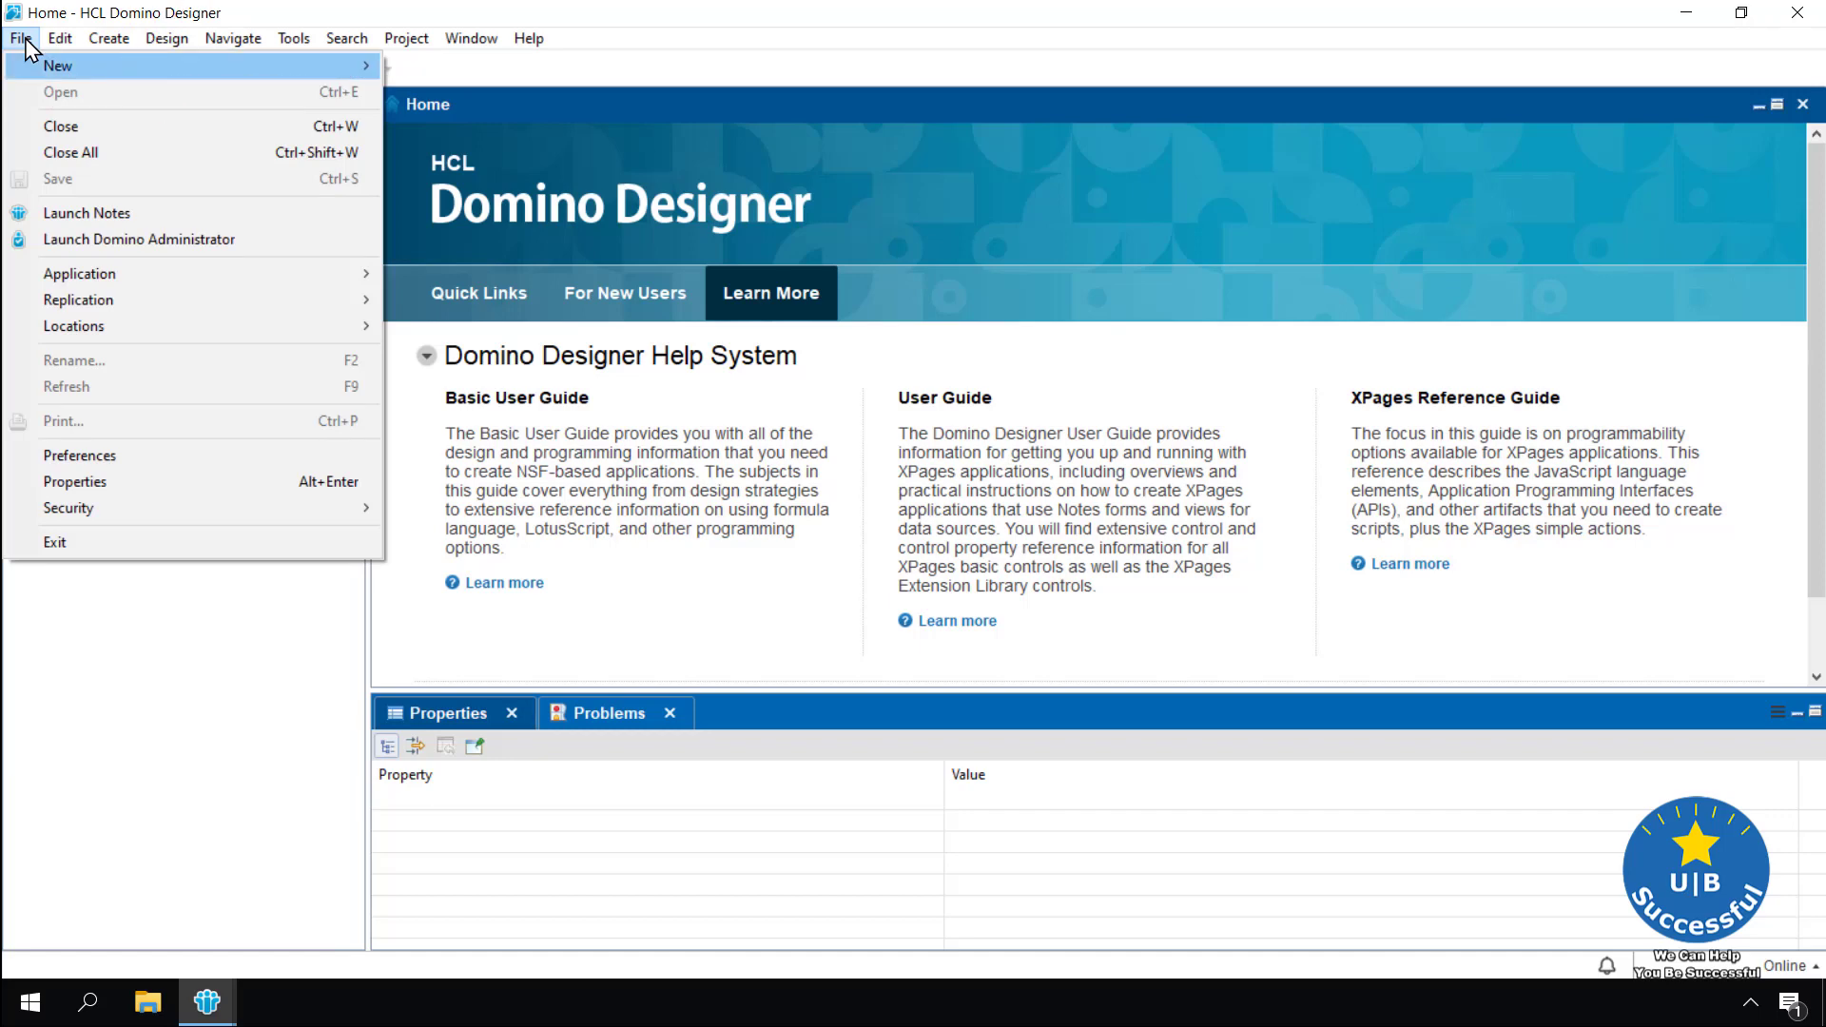
{"action": "key", "text": "Right"}
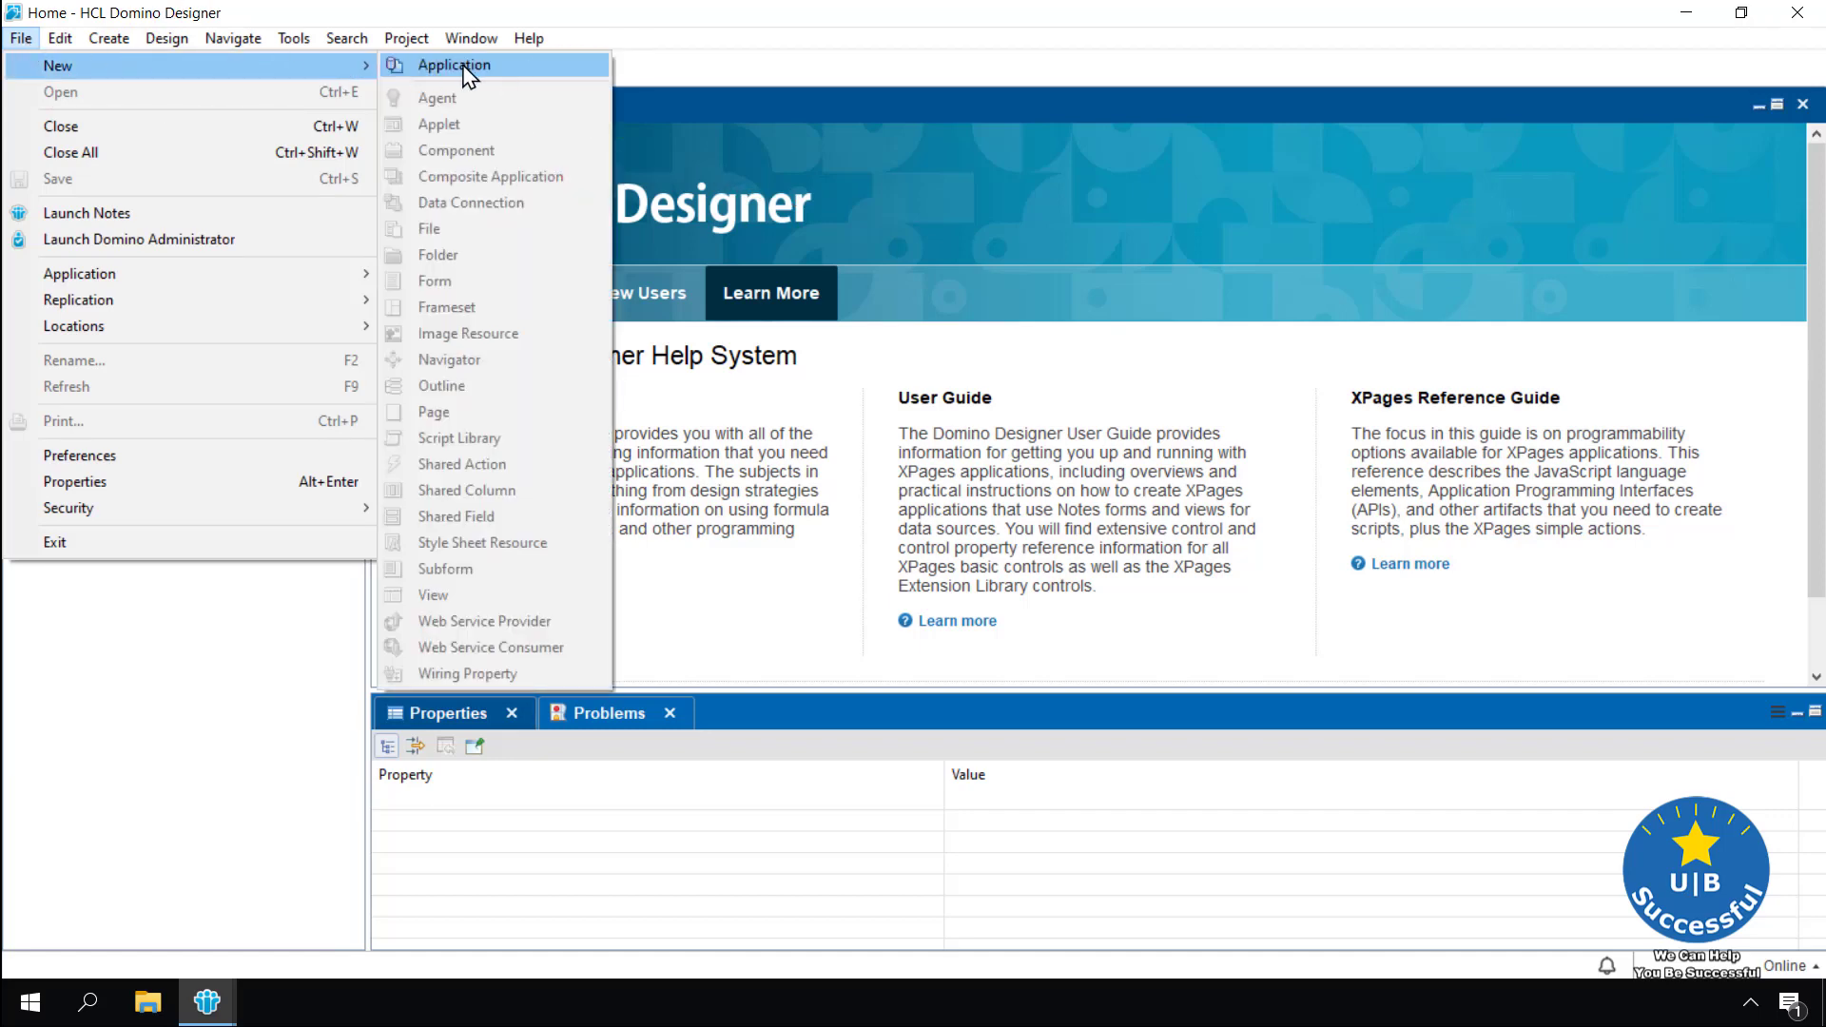
{"action": "left_click", "coordinate": [463, 66]}
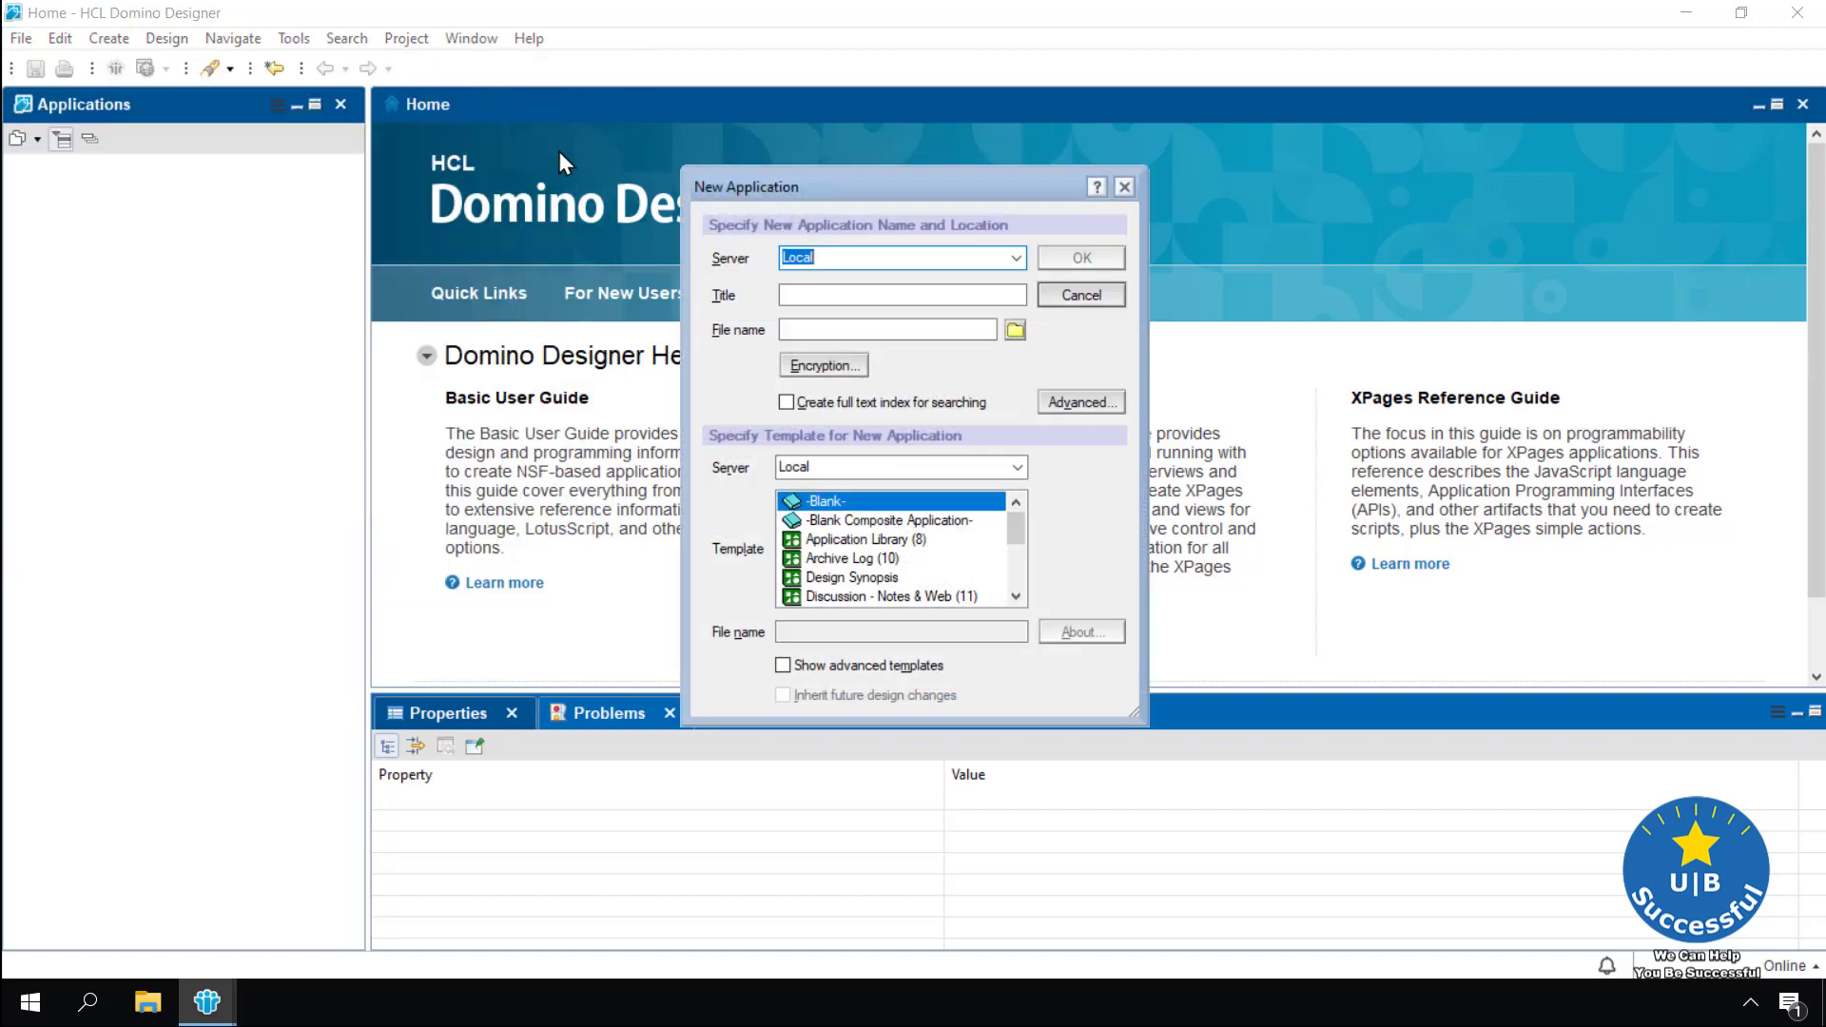
{"action": "left_click", "coordinate": [1094, 296]}
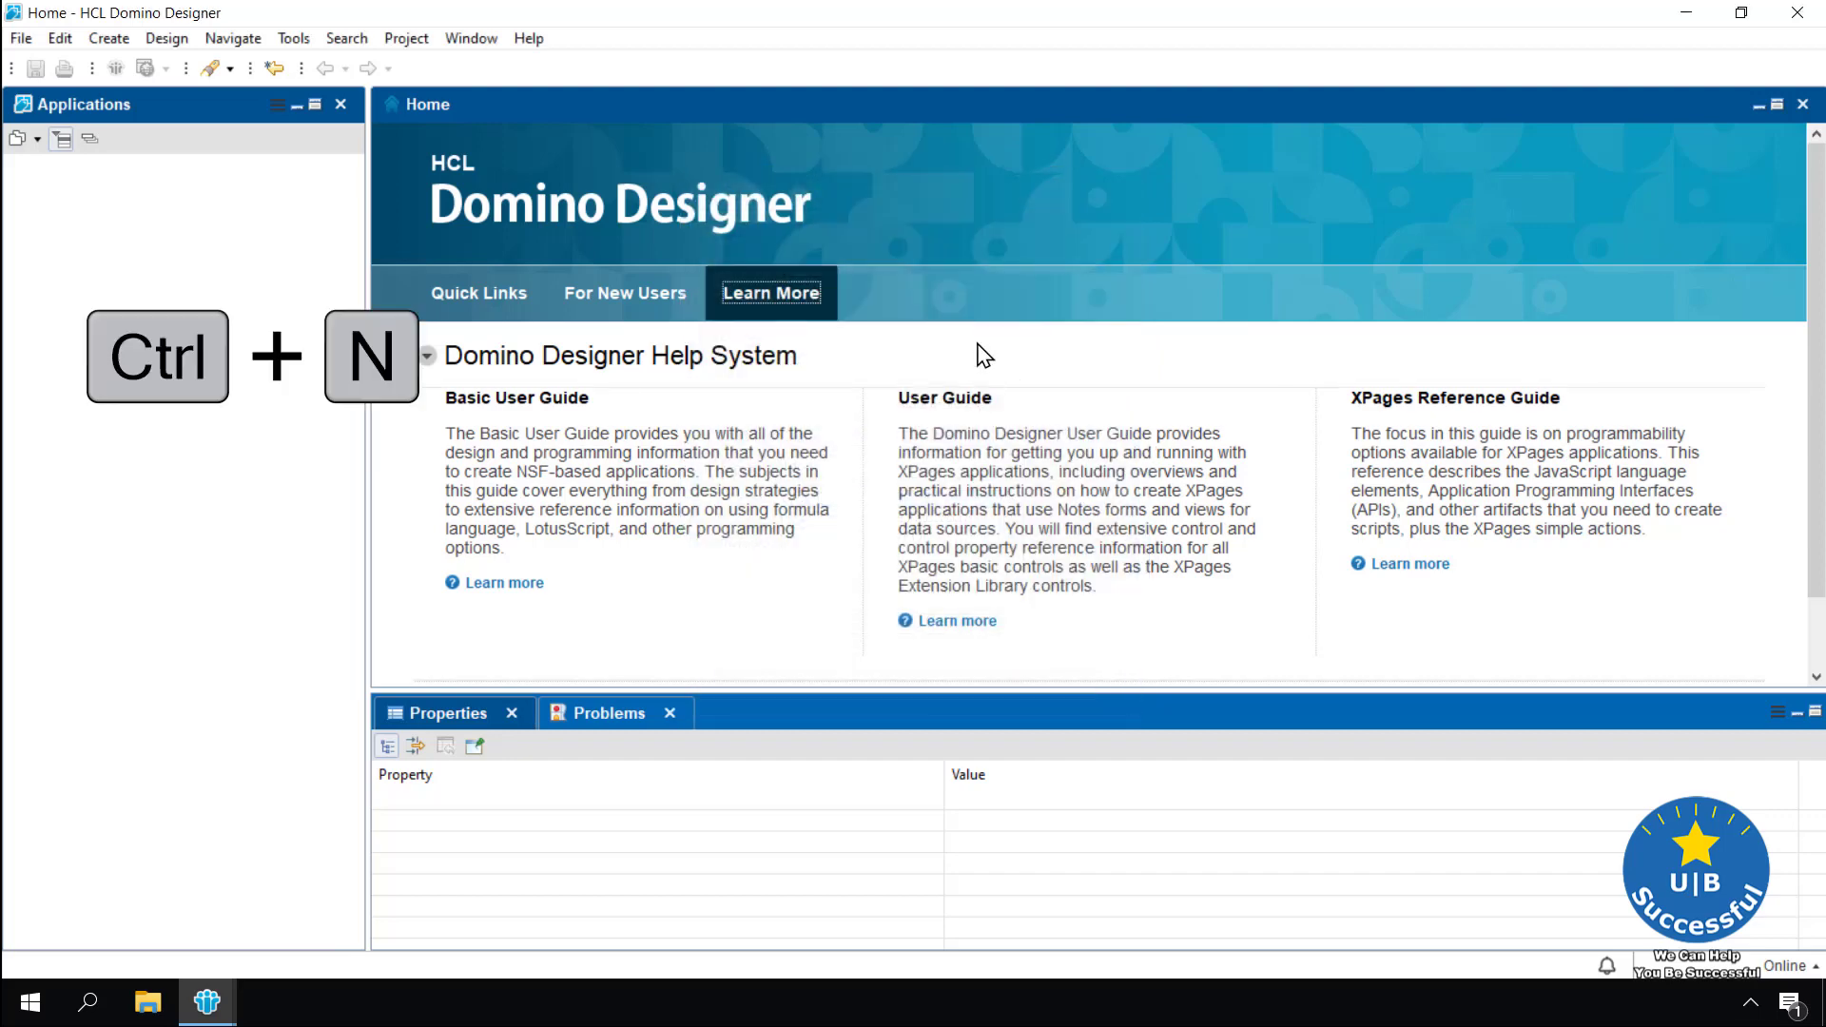
Reopen New Application with Ctrl+N, title 'Problems and Answers', file name ProblemsAnswers.nsf
{"action": "key", "text": "ctrl+n"}
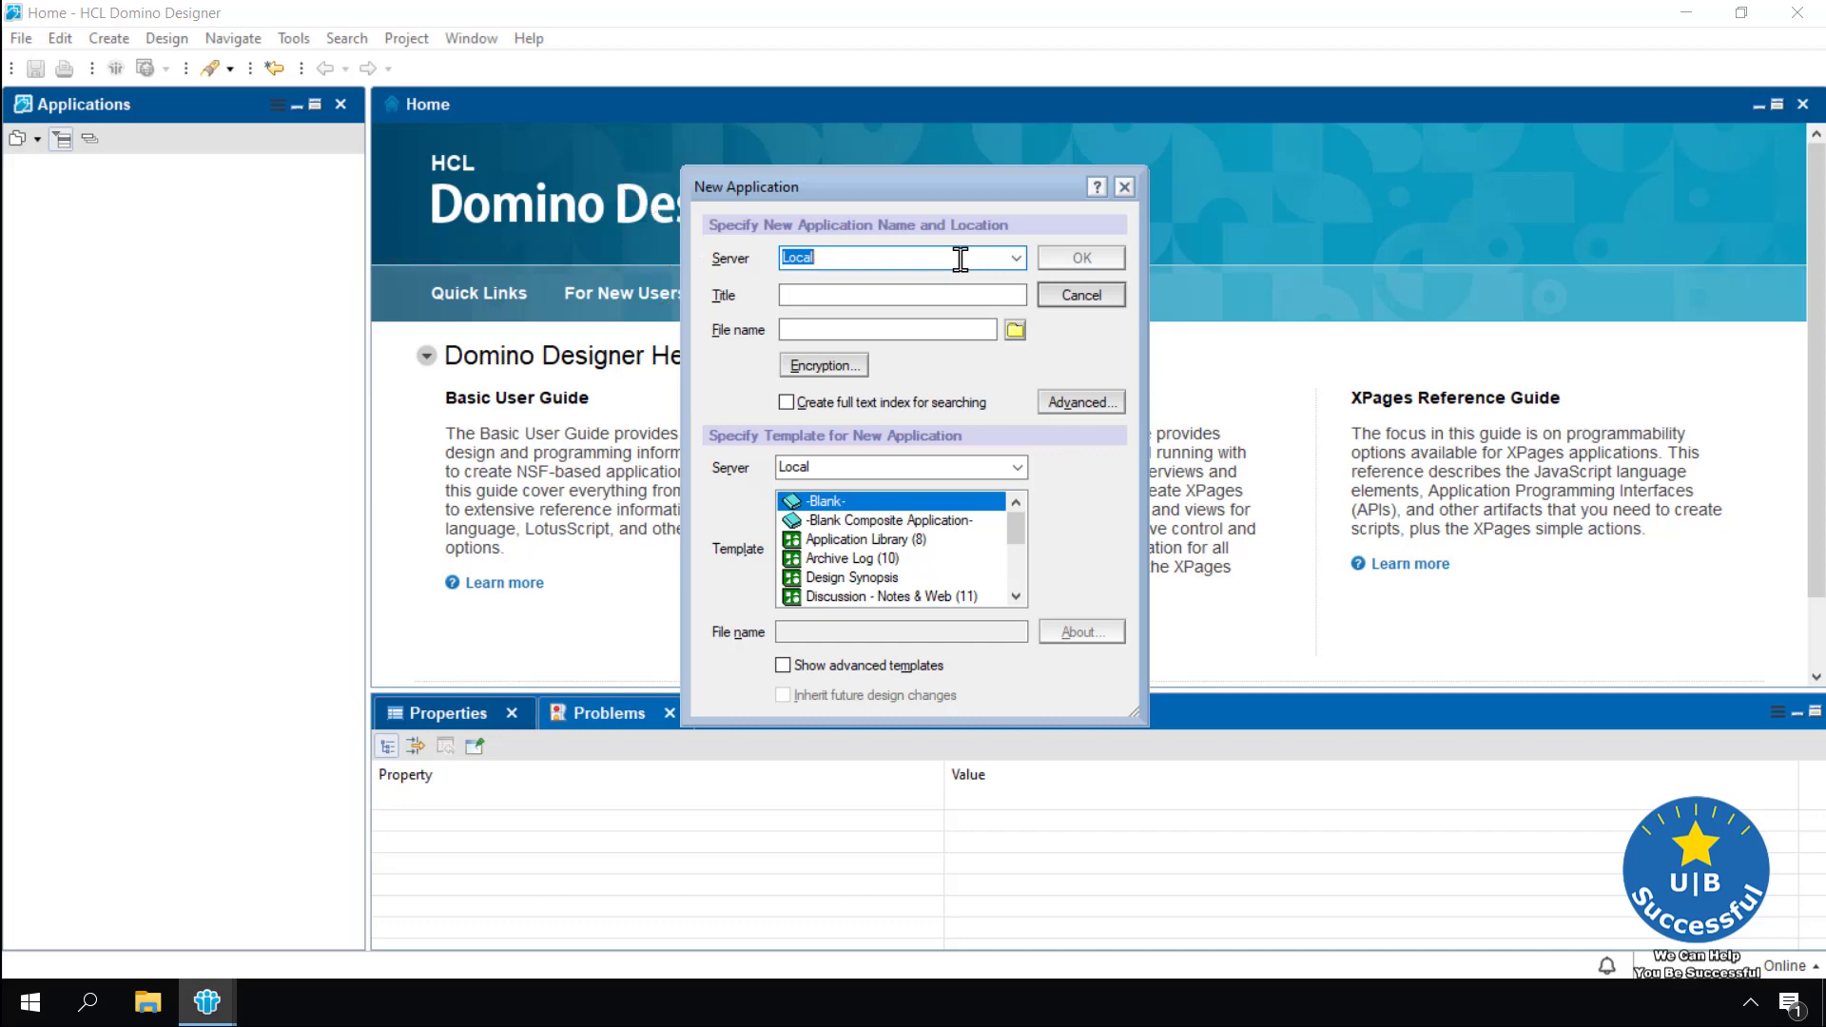
{"action": "left_click", "coordinate": [831, 295]}
{"action": "type", "text": "Problem"}
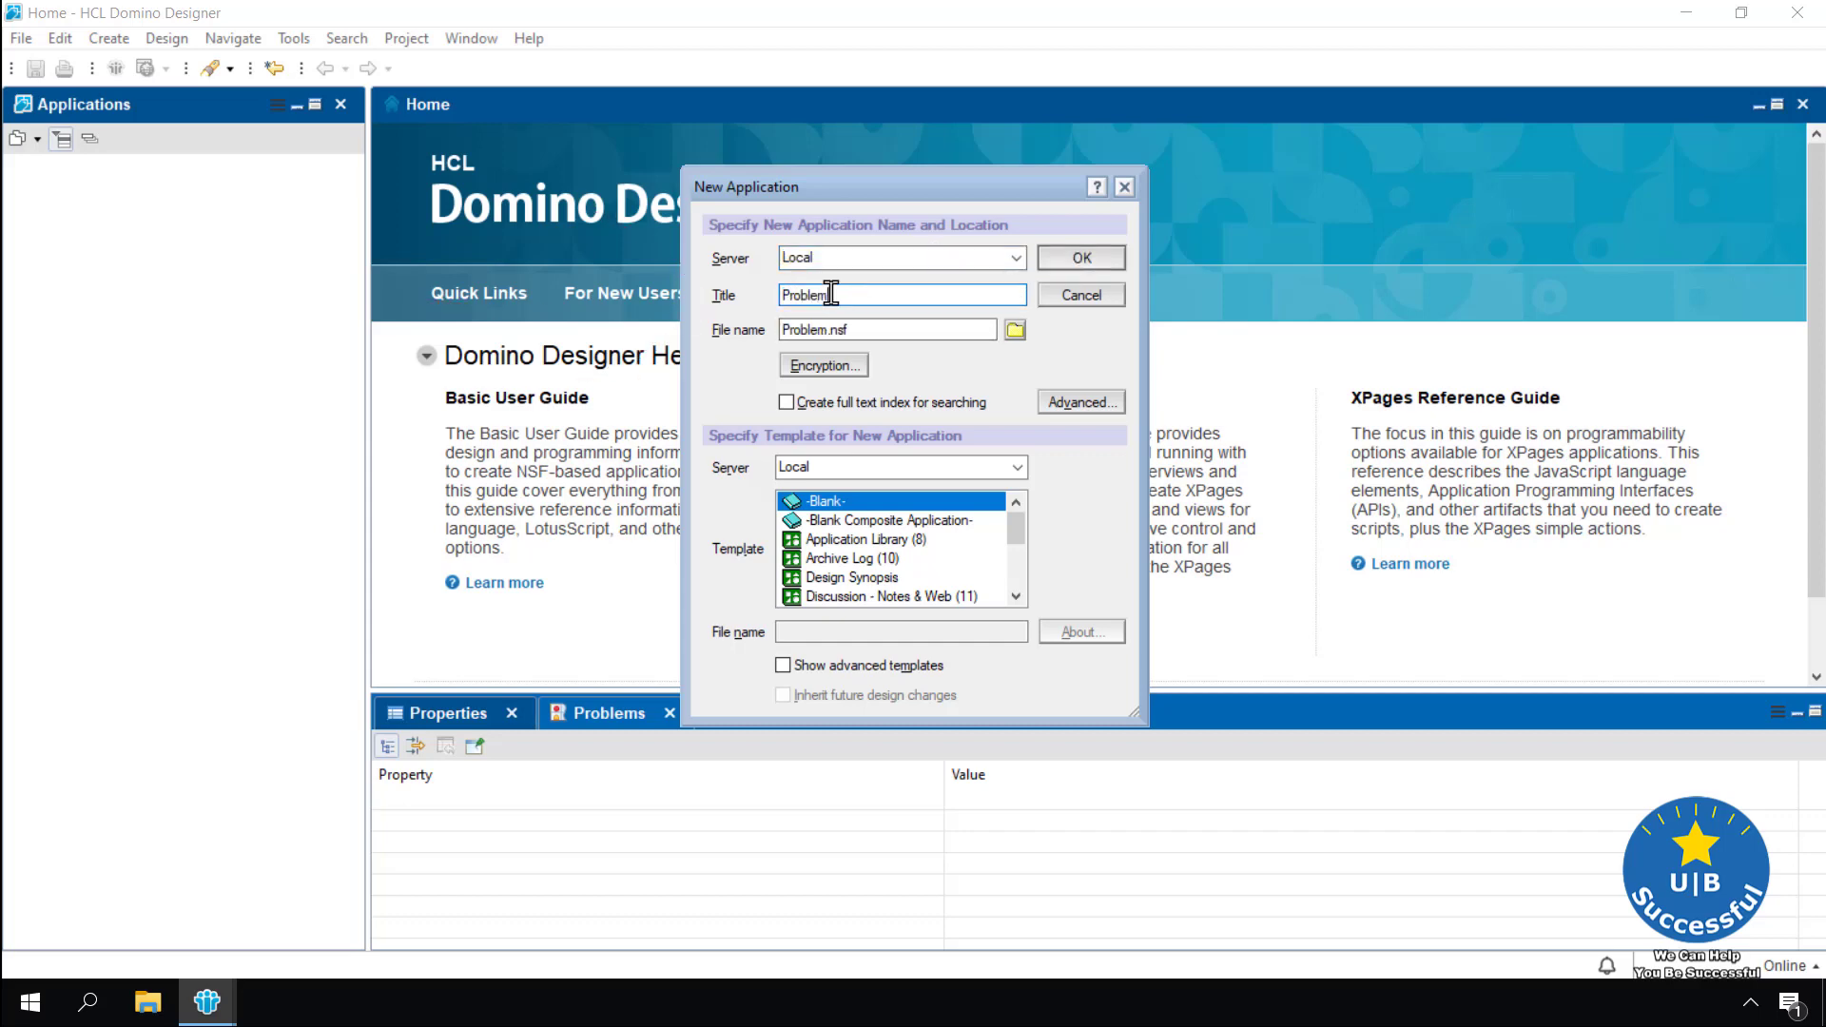
{"action": "type", "text": "s and Answers"}
{"action": "double_click", "coordinate": [841, 332]}
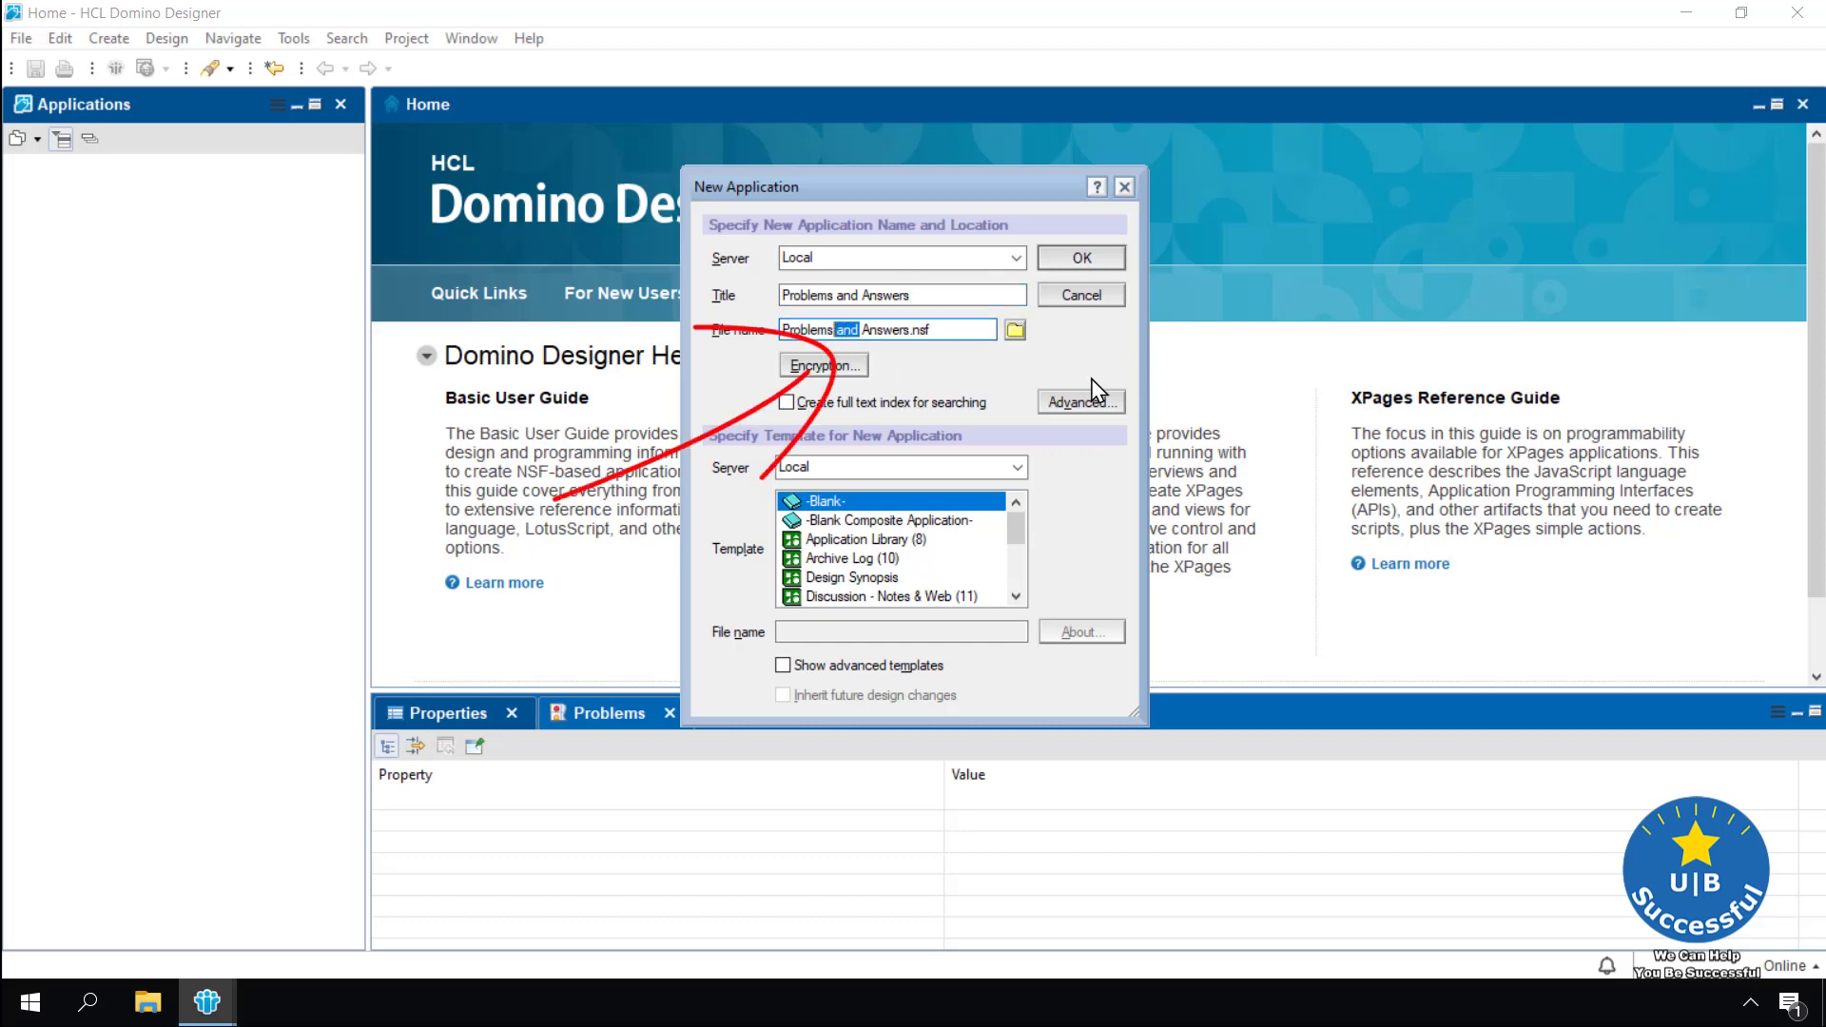
{"action": "key", "text": "Delete"}
{"action": "key", "text": "BackSpace"}
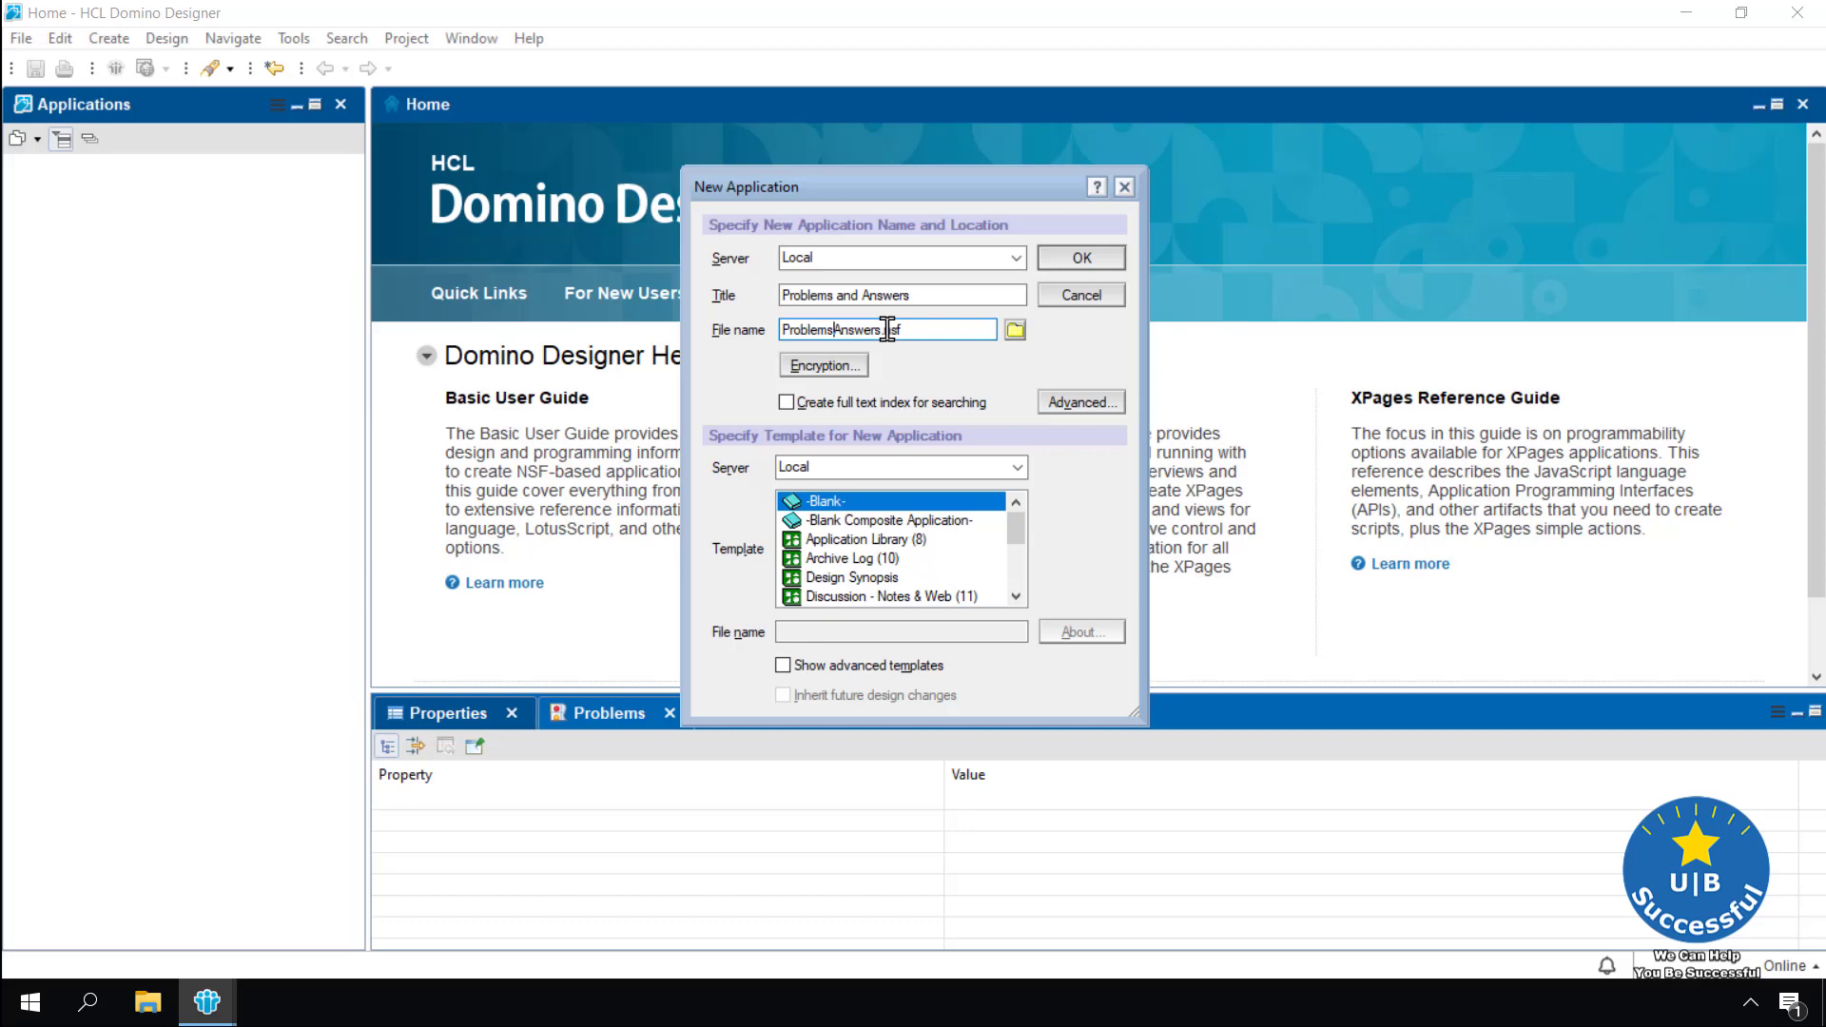
{"action": "left_click", "coordinate": [1015, 330]}
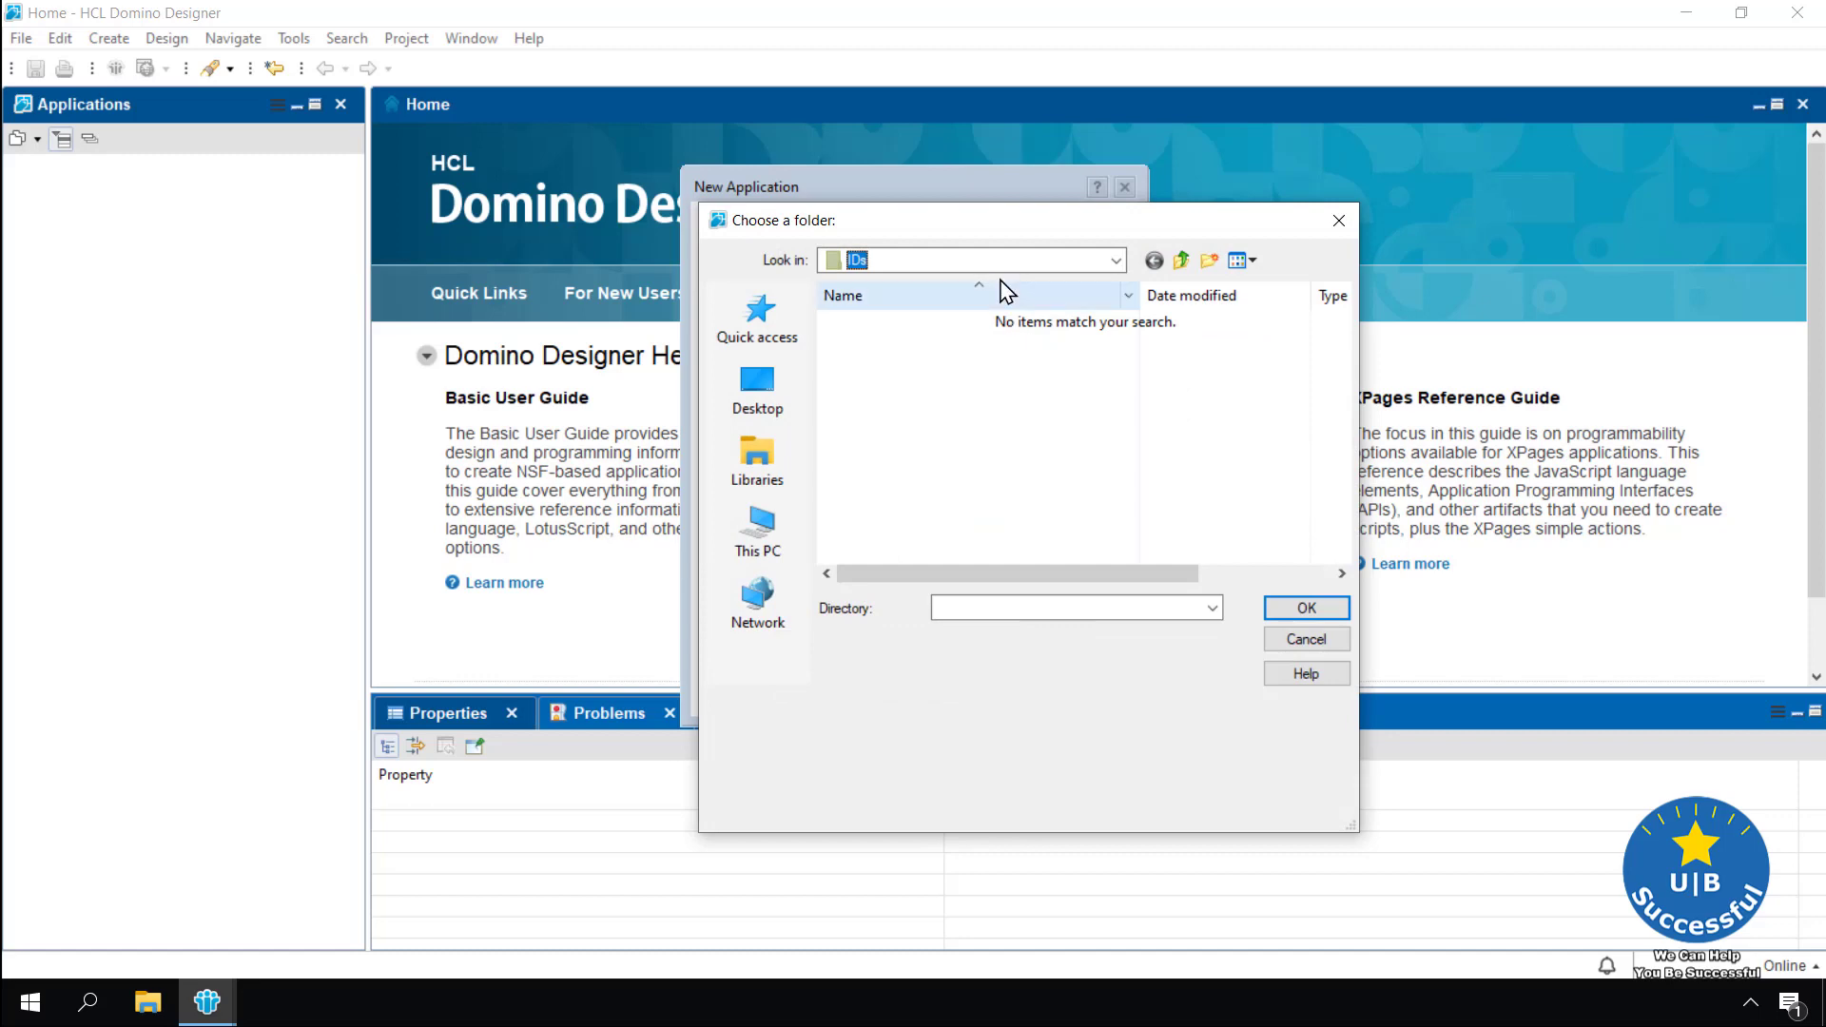
Browse to C:\IBM\Notes\Data in the folder chooser, then cancel without choosing a folder
{"action": "left_click", "coordinate": [761, 528]}
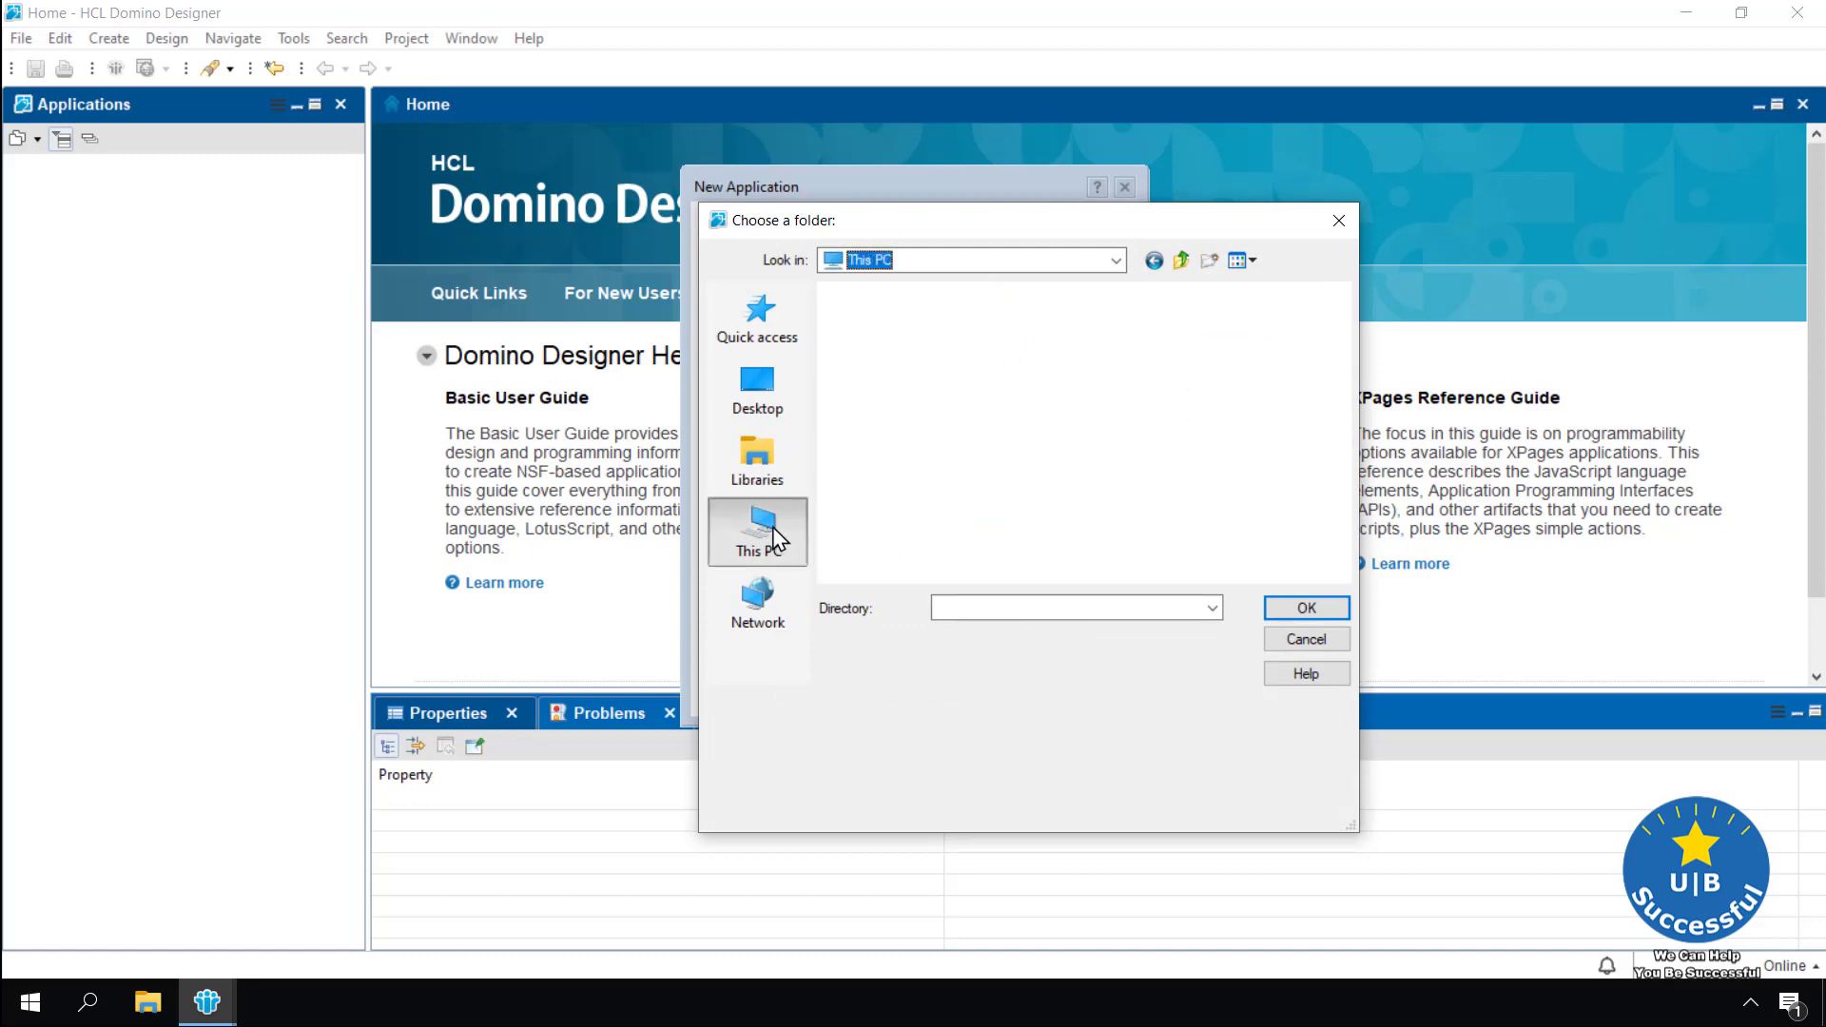
{"action": "scroll", "coordinate": [956, 459], "scroll_direction": "down", "scroll_amount": 3}
{"action": "double_click", "coordinate": [951, 485]}
{"action": "double_click", "coordinate": [863, 321]}
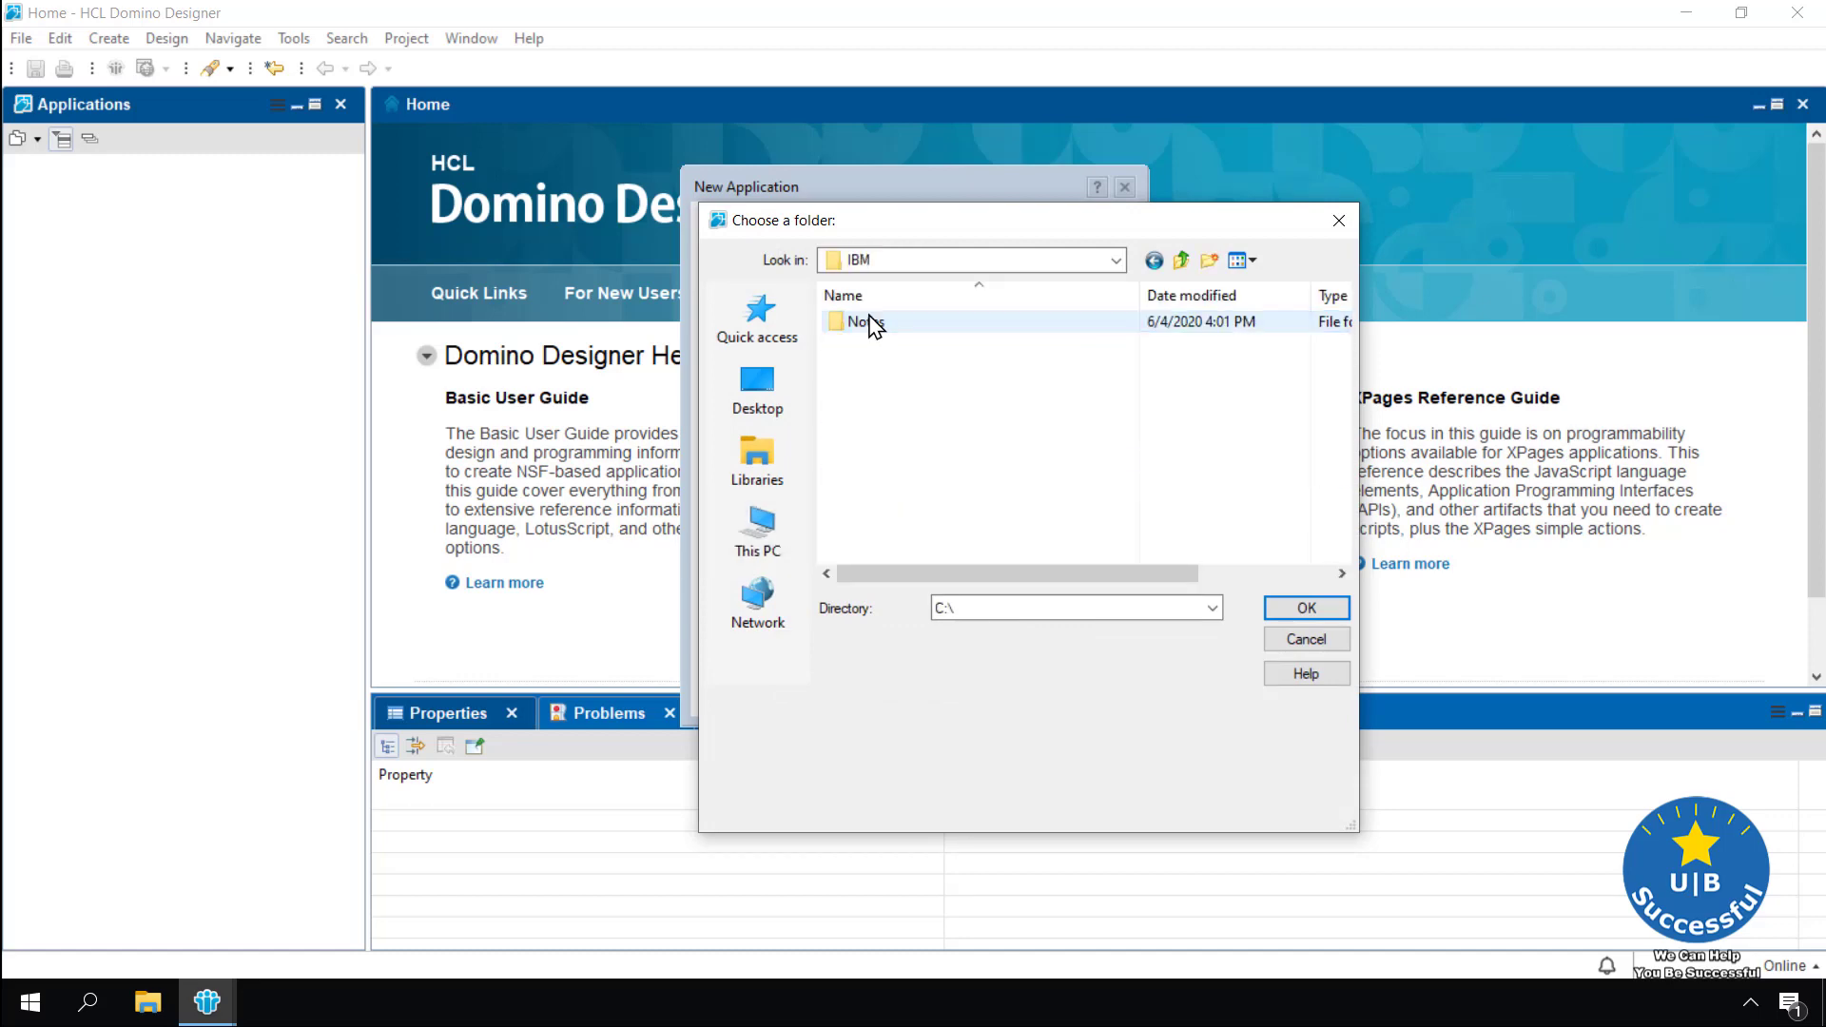
{"action": "double_click", "coordinate": [871, 323]}
{"action": "double_click", "coordinate": [873, 328]}
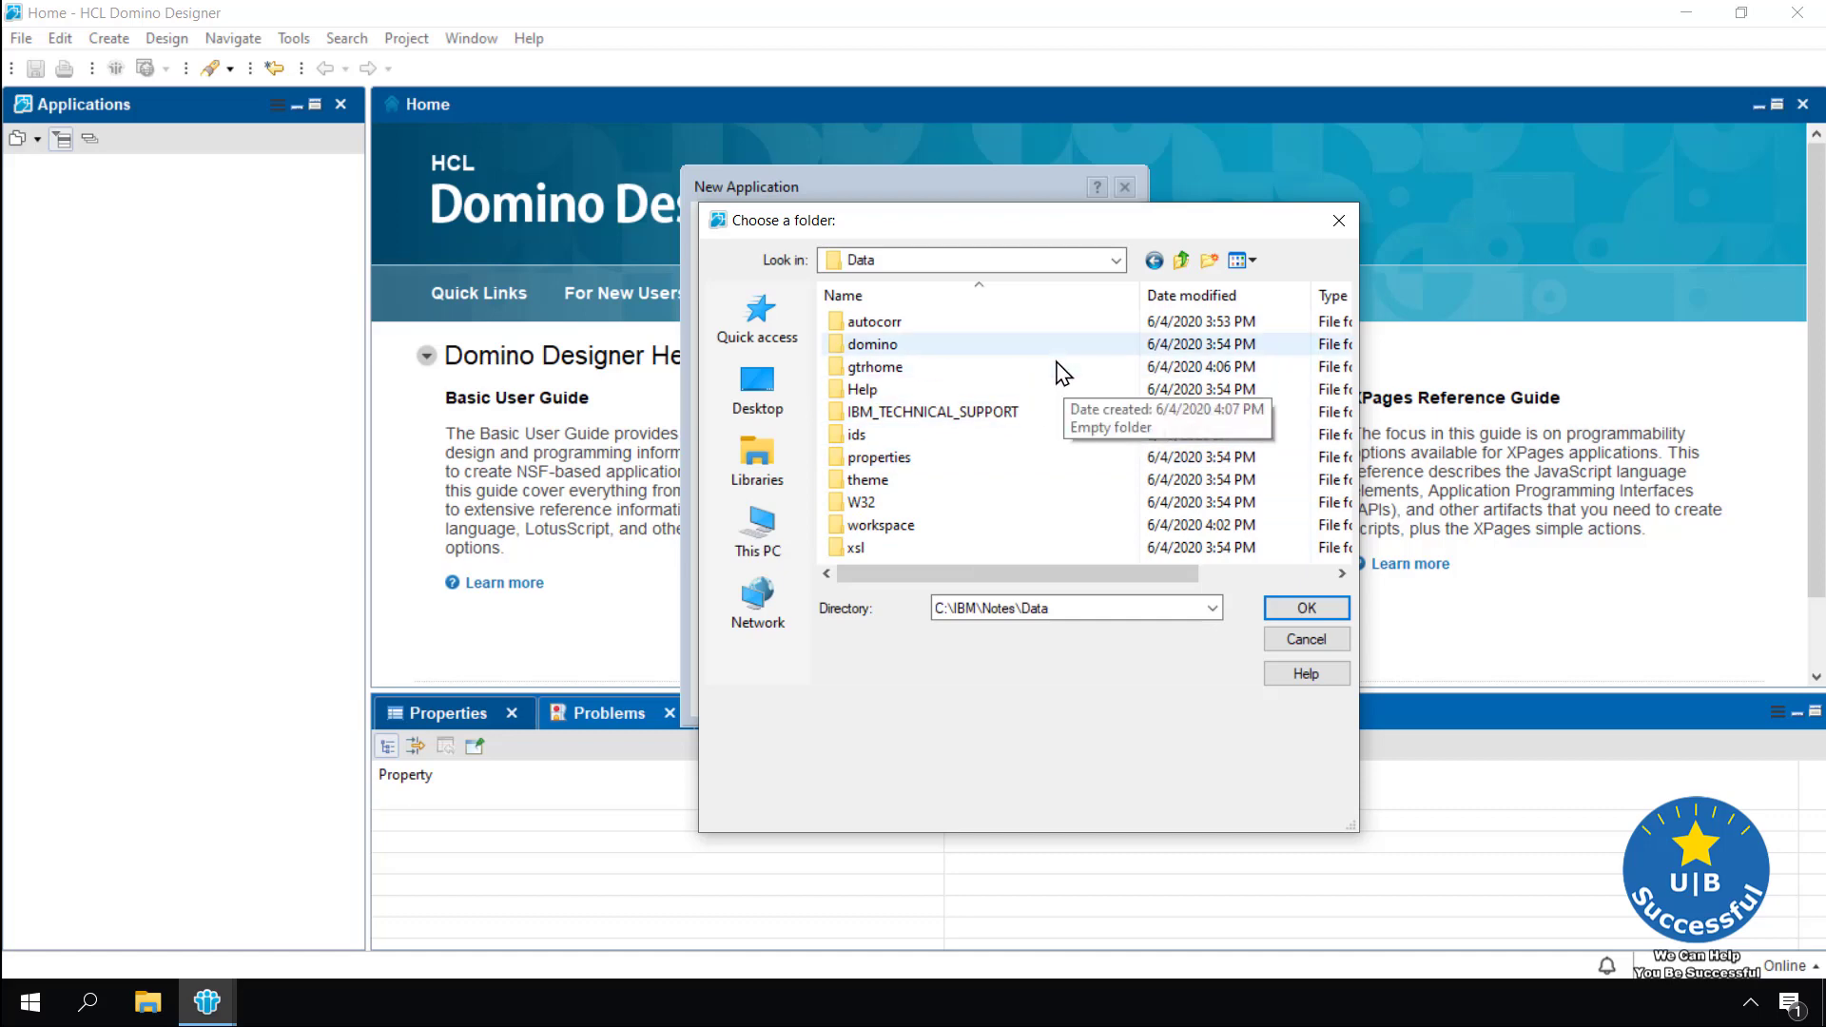
{"action": "left_click", "coordinate": [1299, 641]}
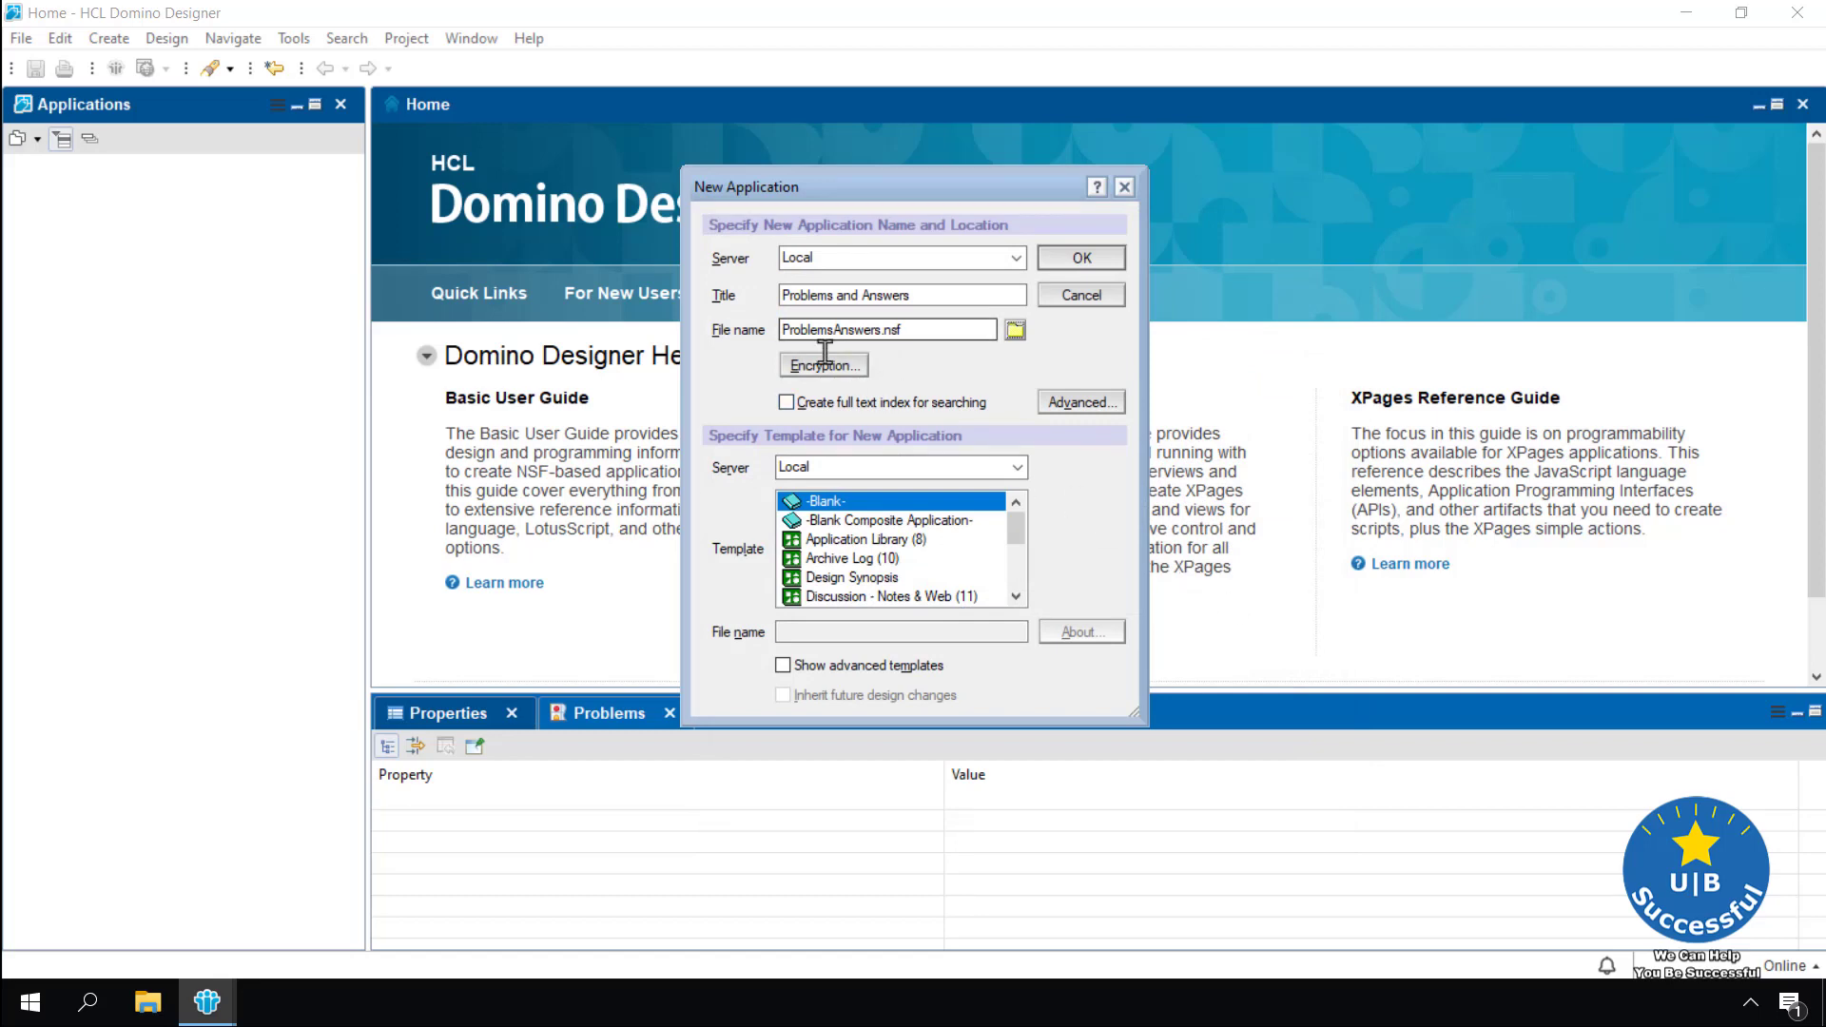
Create the blank application as Dev\ProblemsAnswers.nsf and show its empty Forms list
{"action": "left_click", "coordinate": [782, 329]}
{"action": "type", "text": "Dev"}
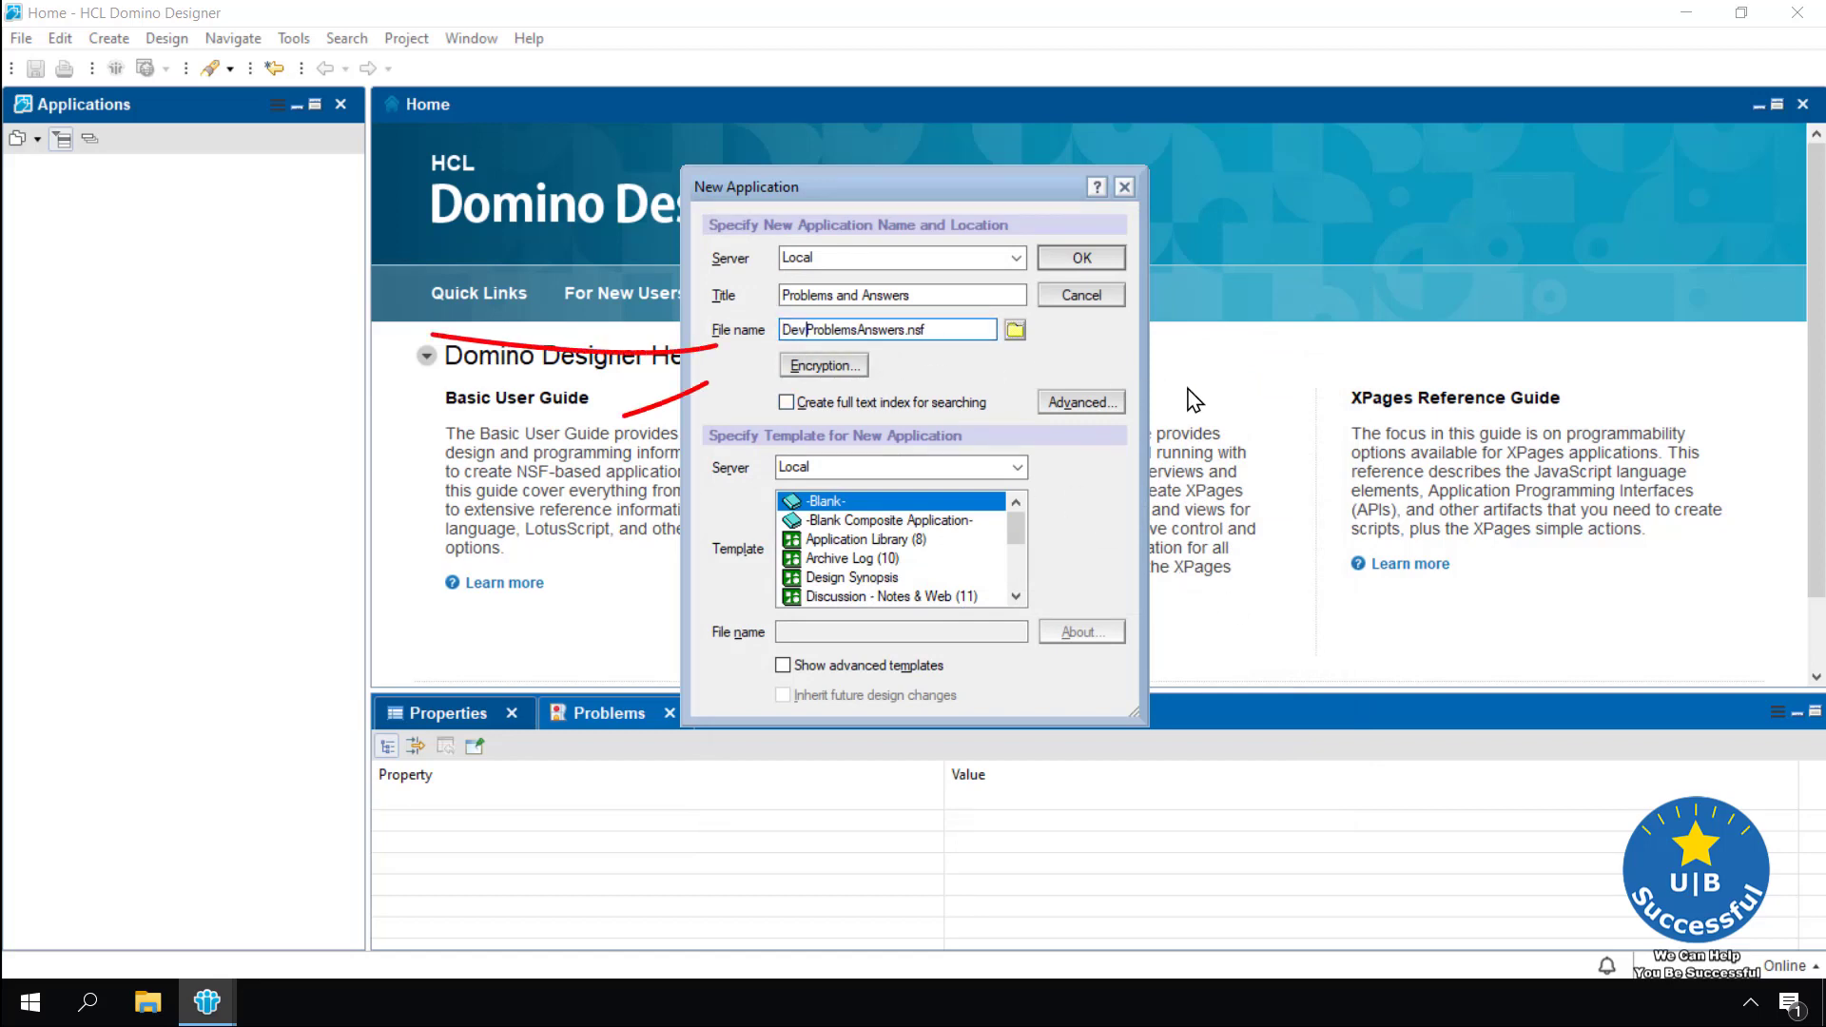
{"action": "type", "text": "\\"}
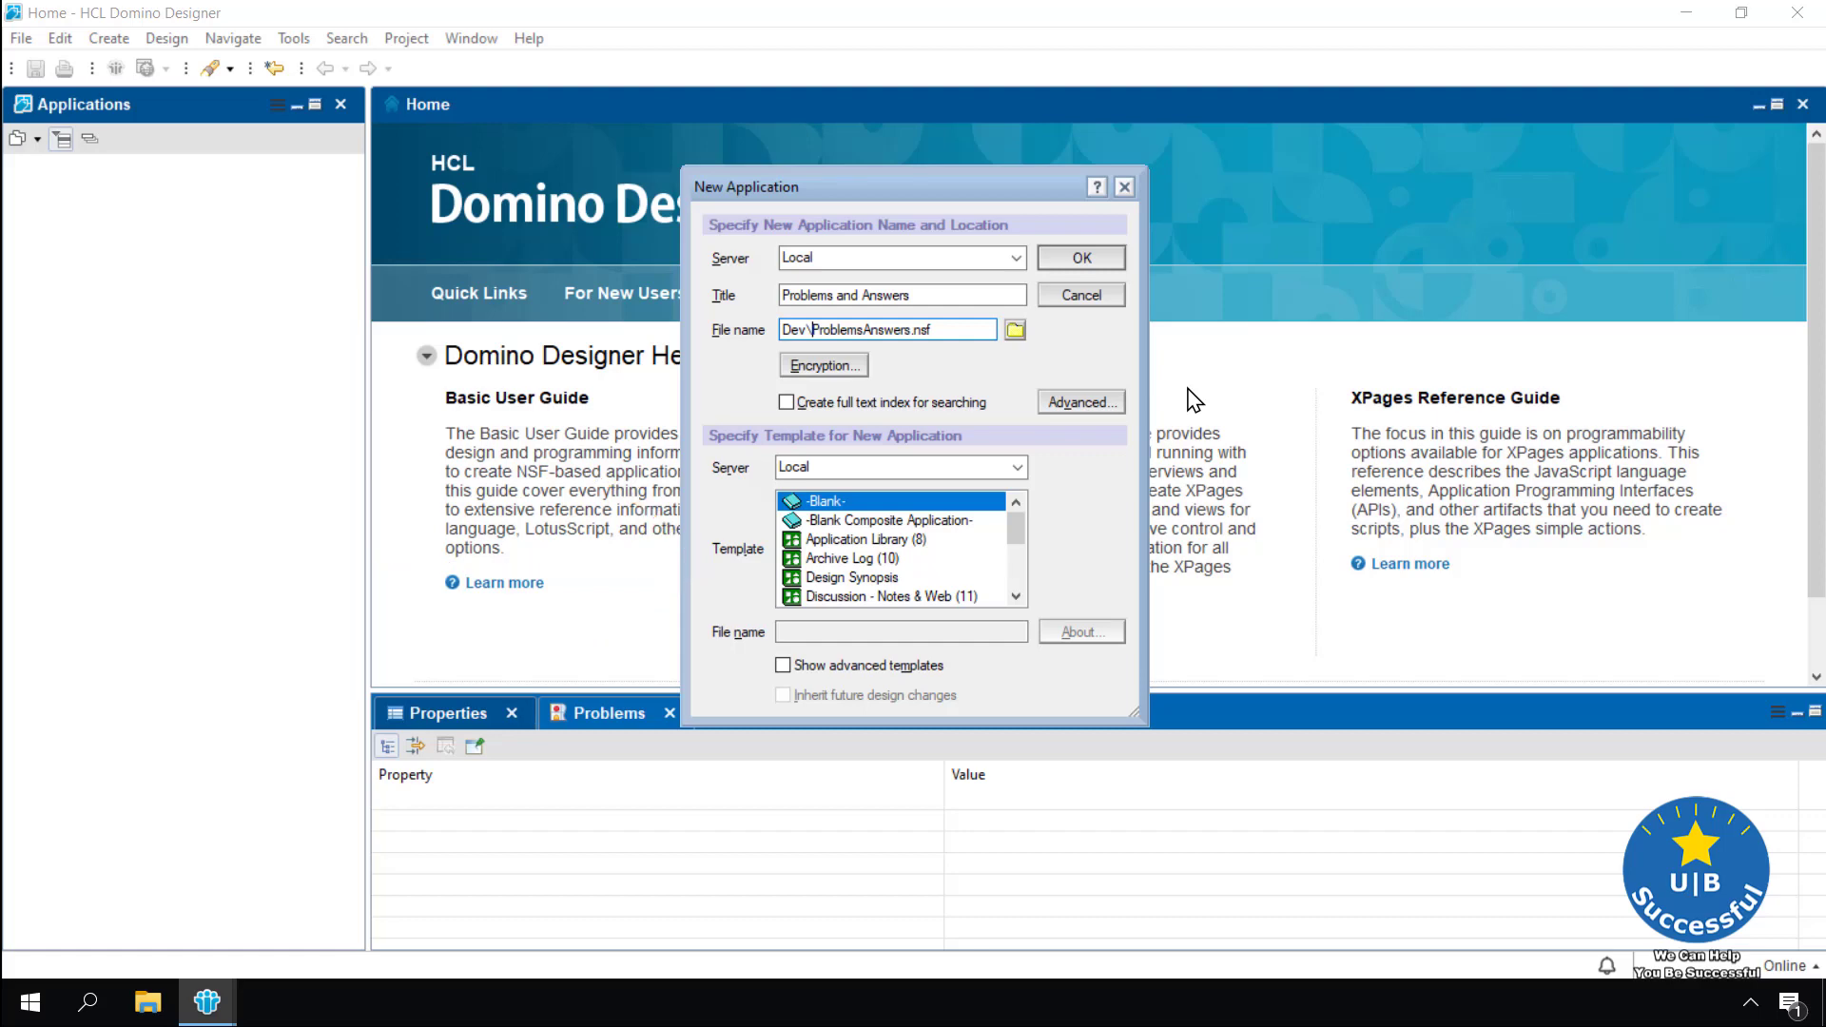
{"action": "mouse_move", "coordinate": [1018, 539]}
{"action": "left_mouse_down"}
{"action": "mouse_move", "coordinate": [1019, 587]}
{"action": "mouse_move", "coordinate": [1019, 516]}
{"action": "left_mouse_up"}
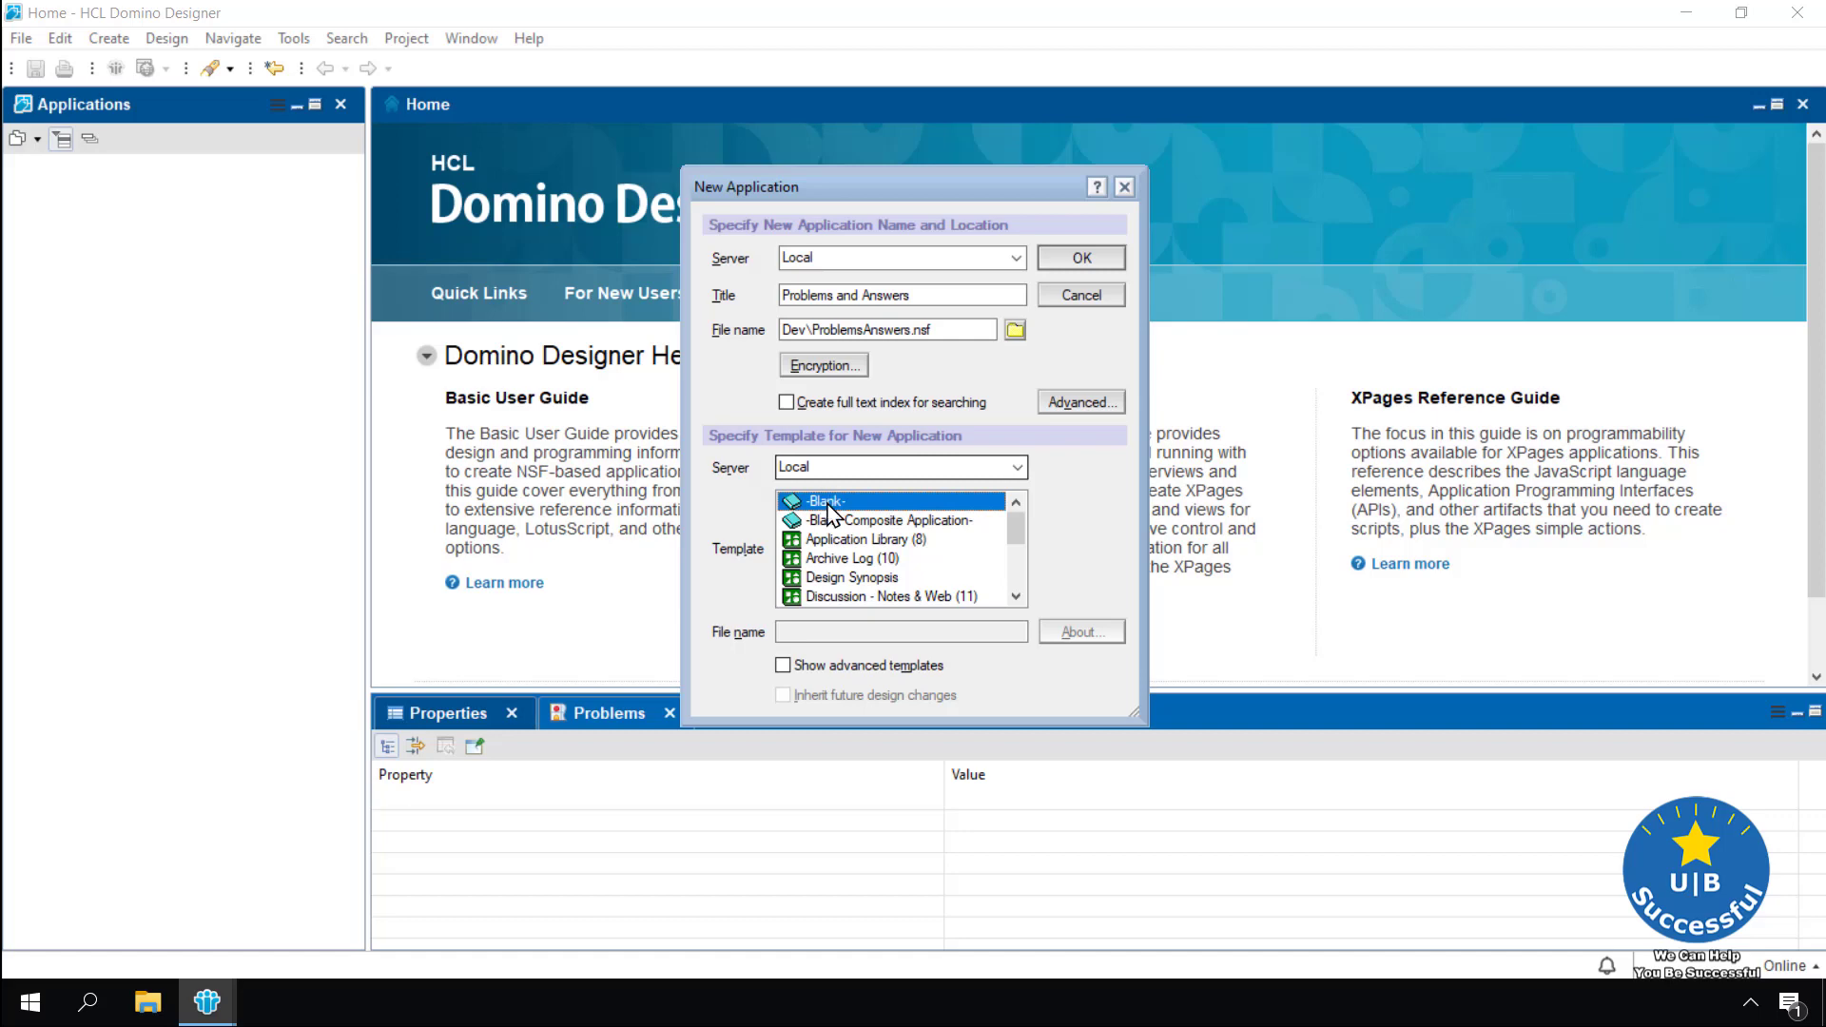
{"action": "left_click", "coordinate": [1078, 258]}
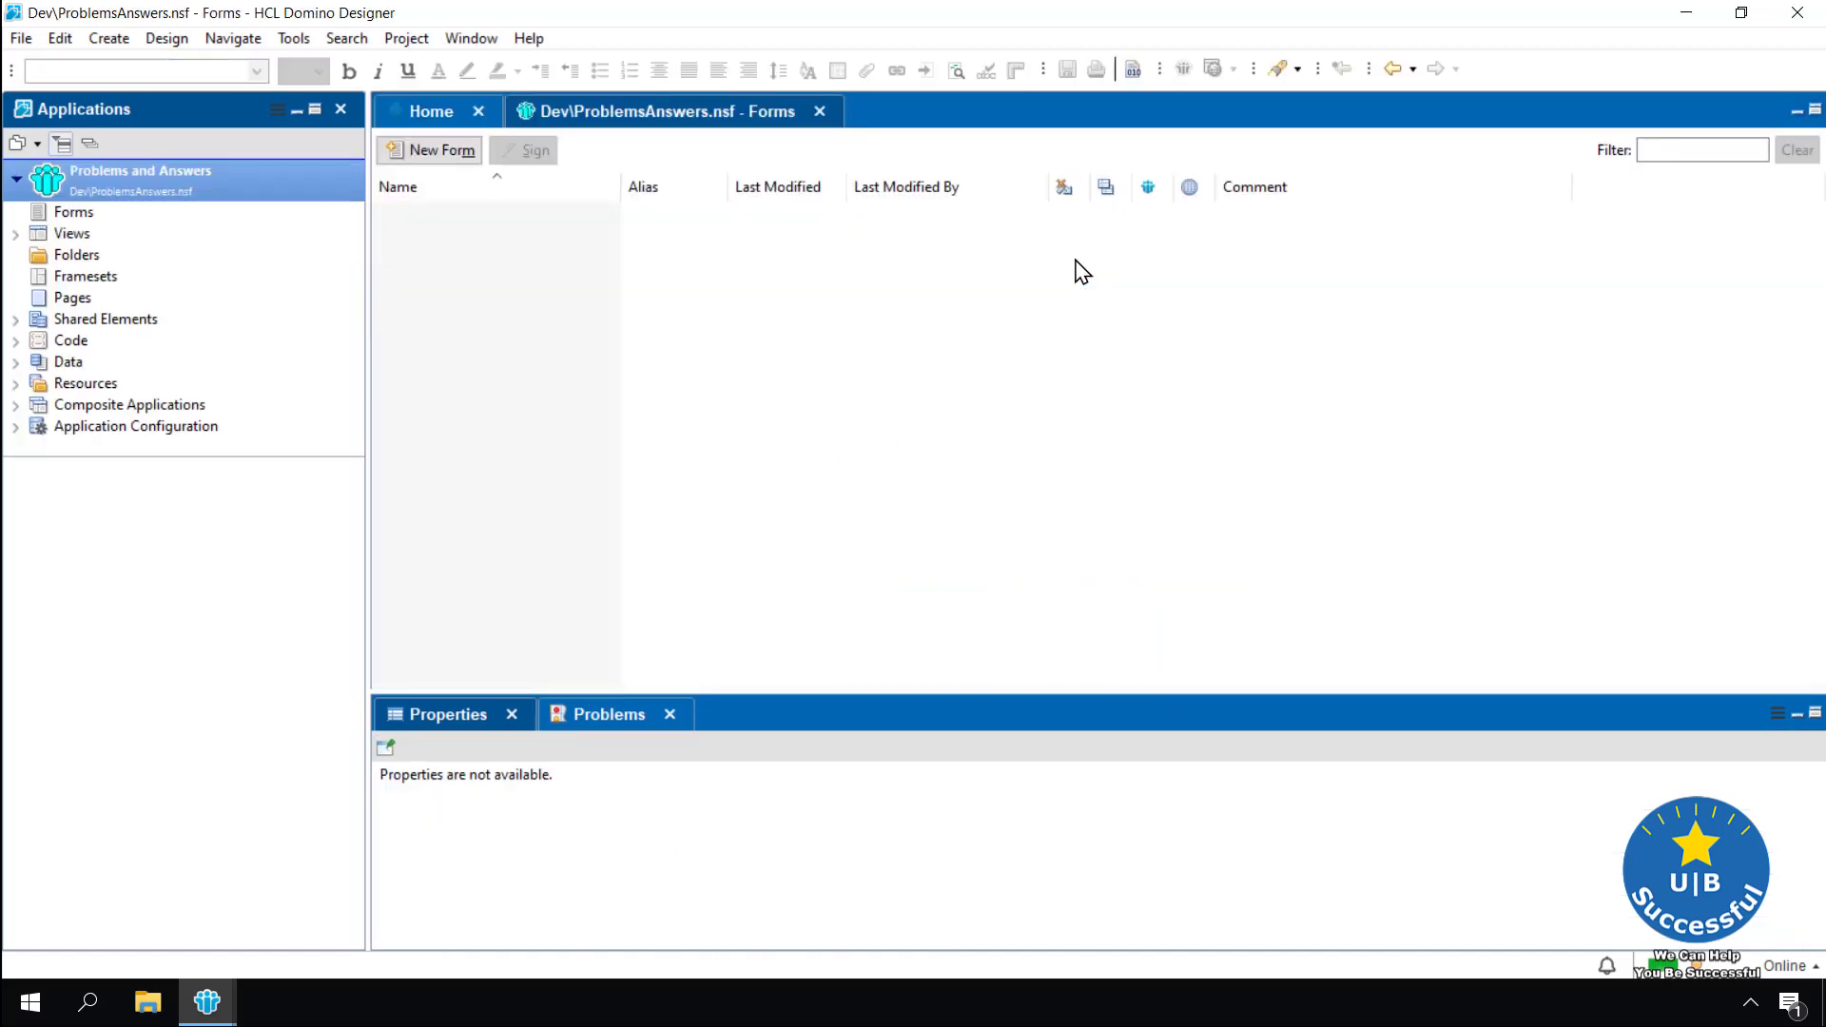
{"action": "left_click", "coordinate": [83, 208]}
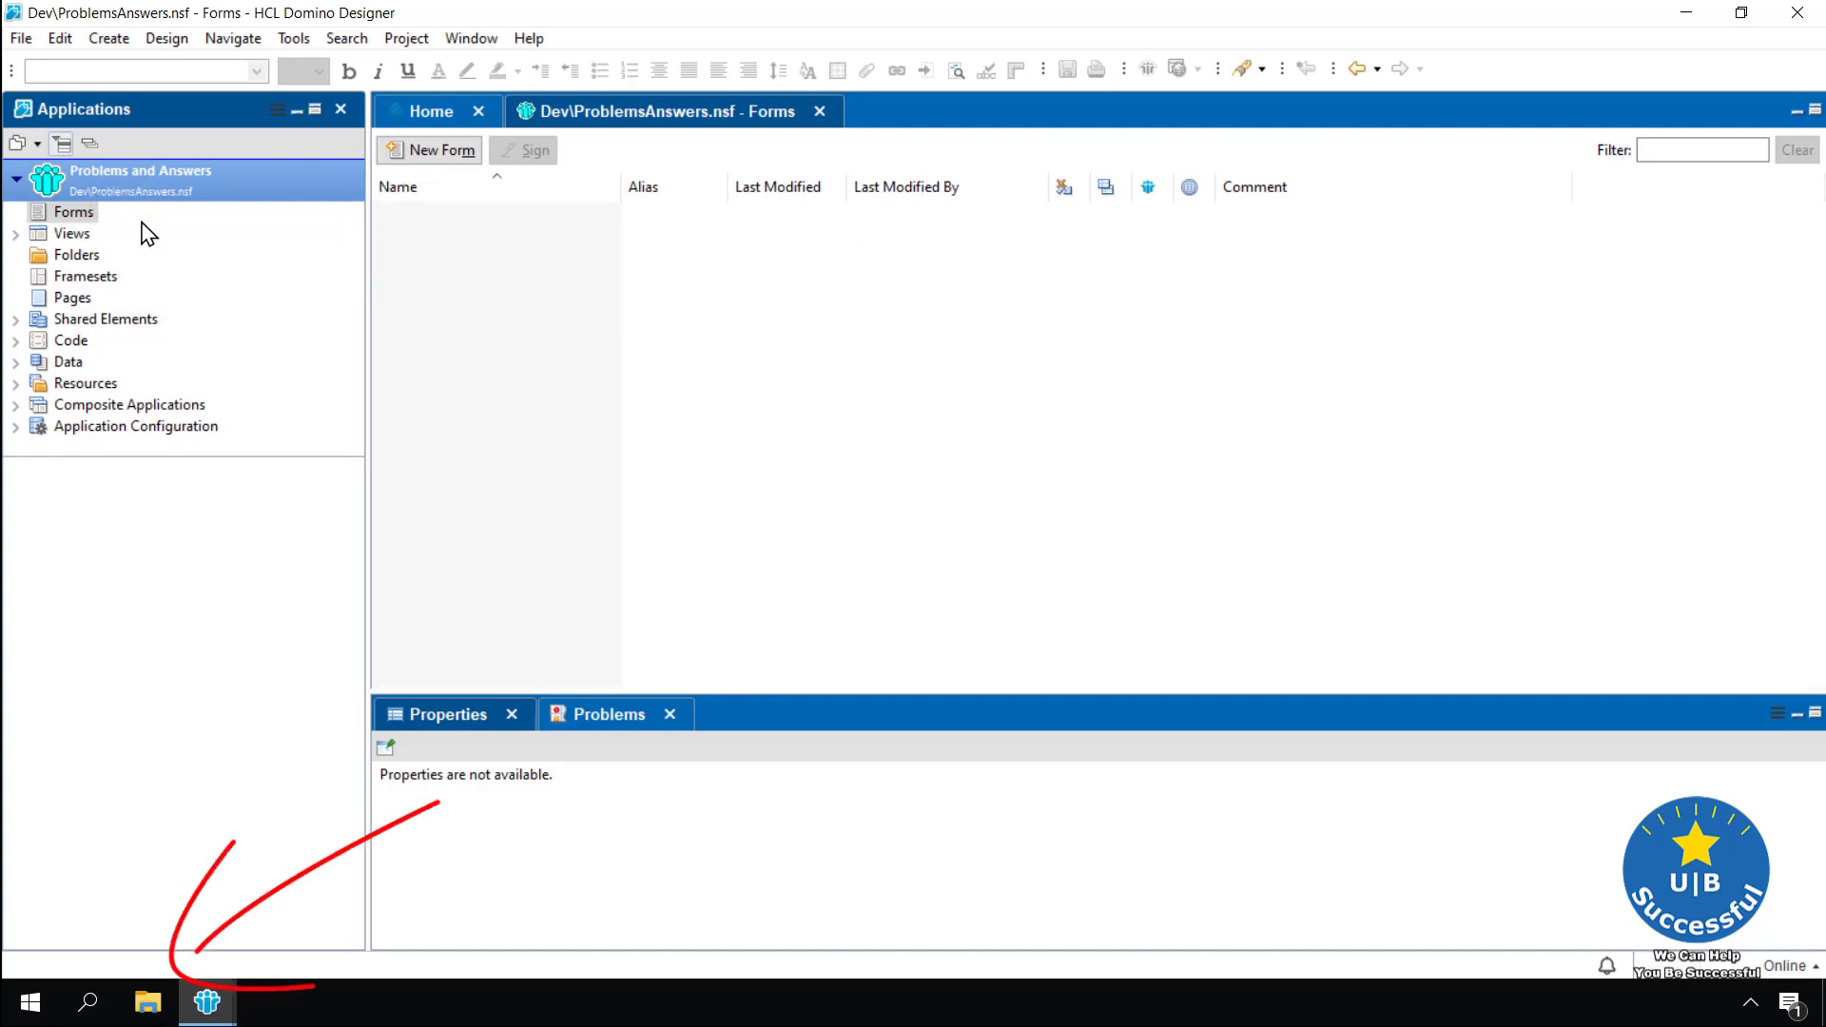
{"action": "left_click", "coordinate": [147, 1006]}
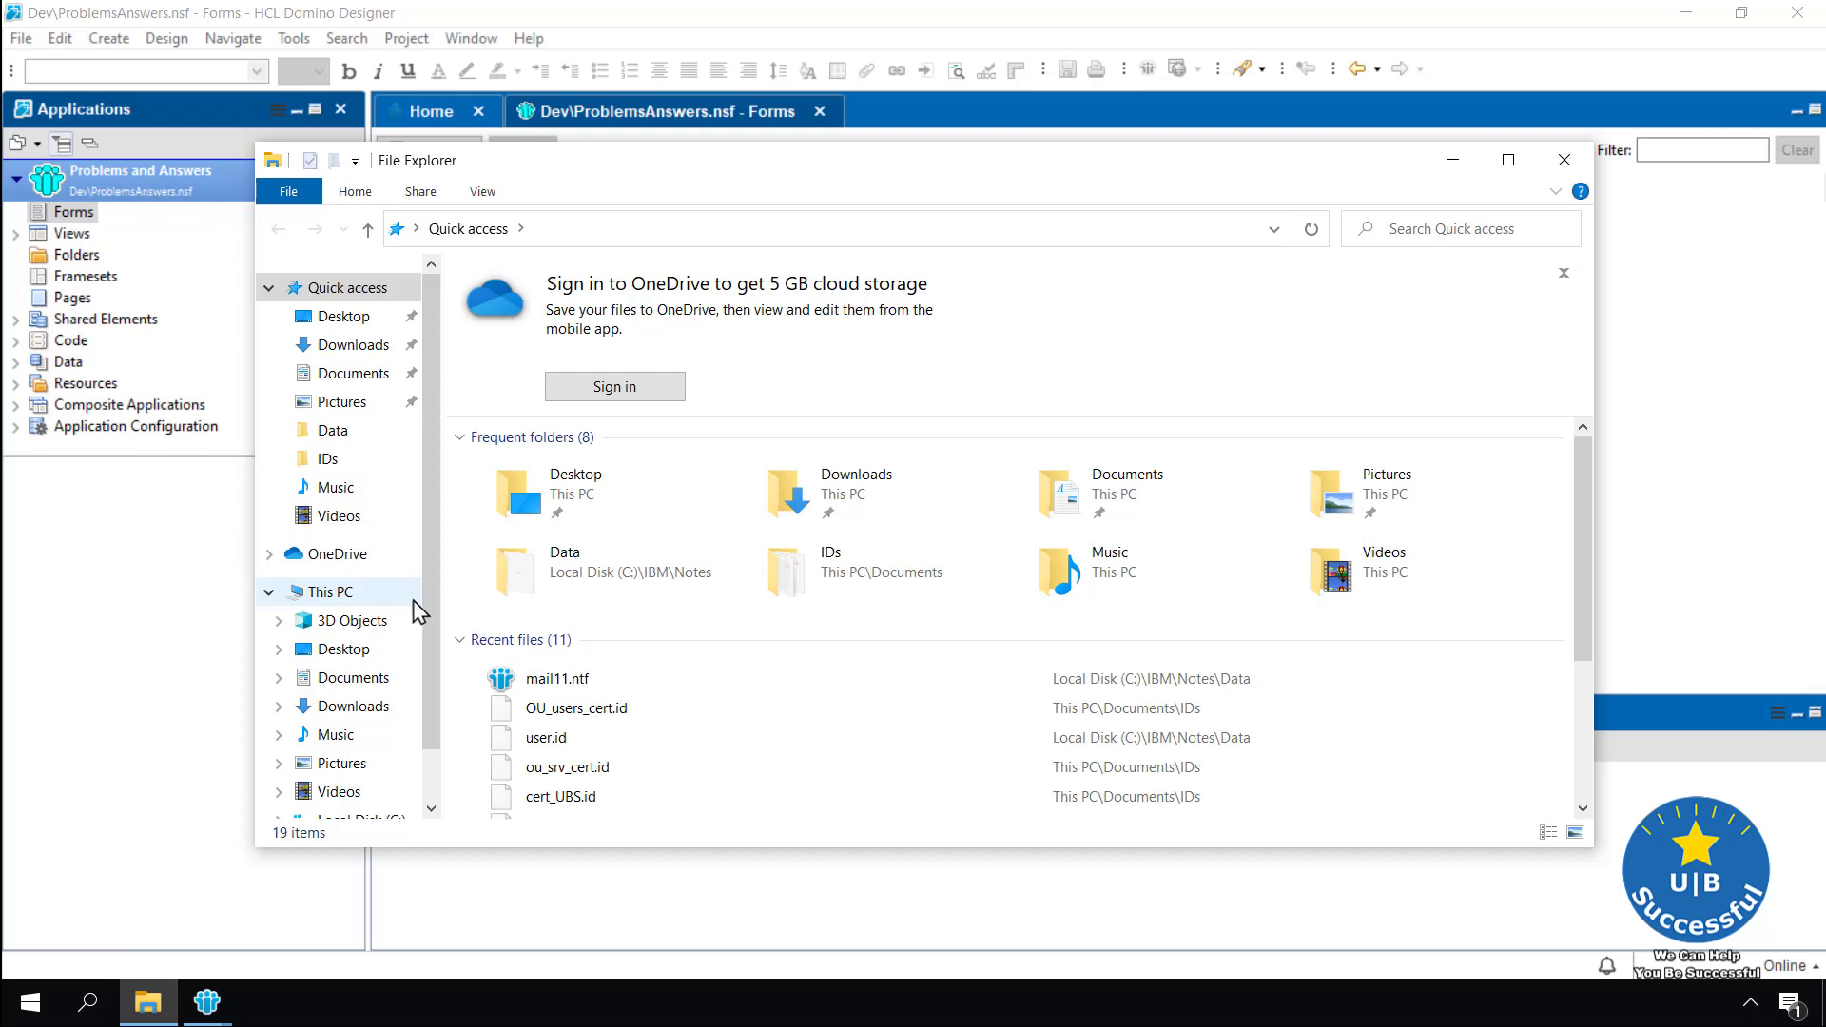
Confirm ProblemsAnswers.nsf is in C:\IBM\Notes\Data\Dev using File Explorer, then close Explorer
{"action": "left_click_drag", "start_coordinate": [432, 683], "coordinate": [431, 740]}
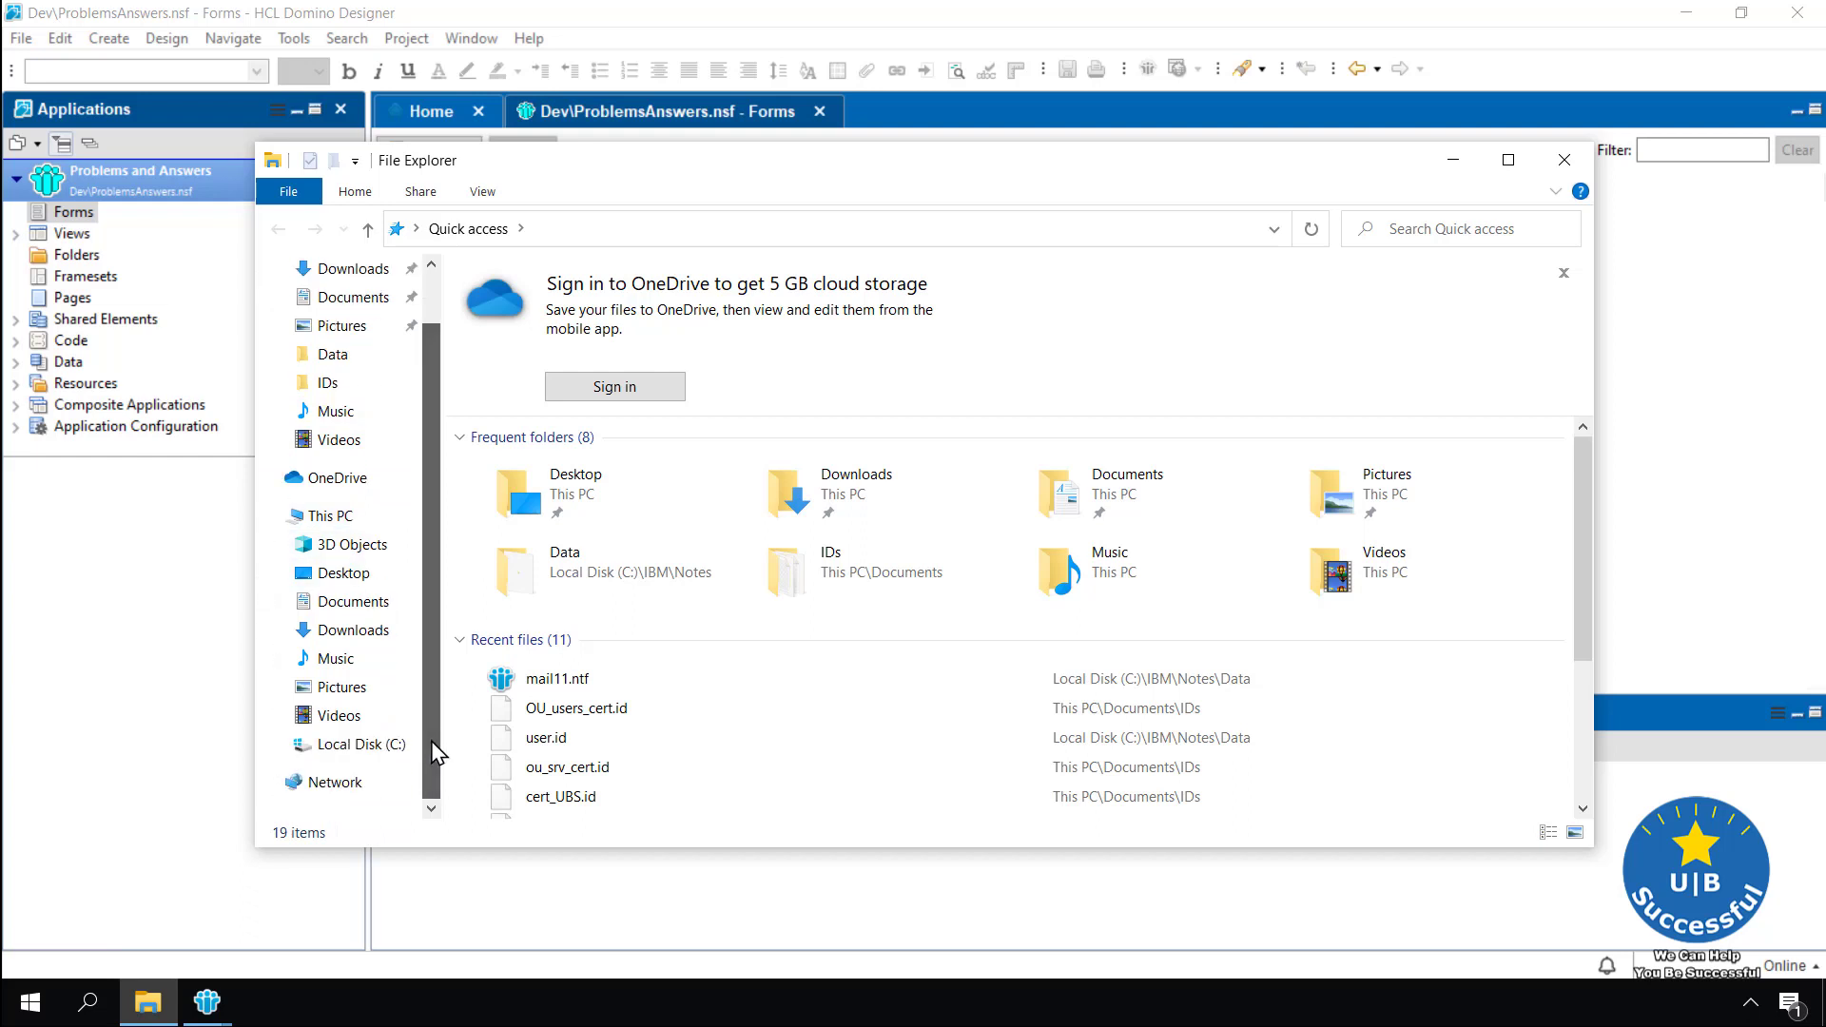
{"action": "left_click", "coordinate": [360, 745]}
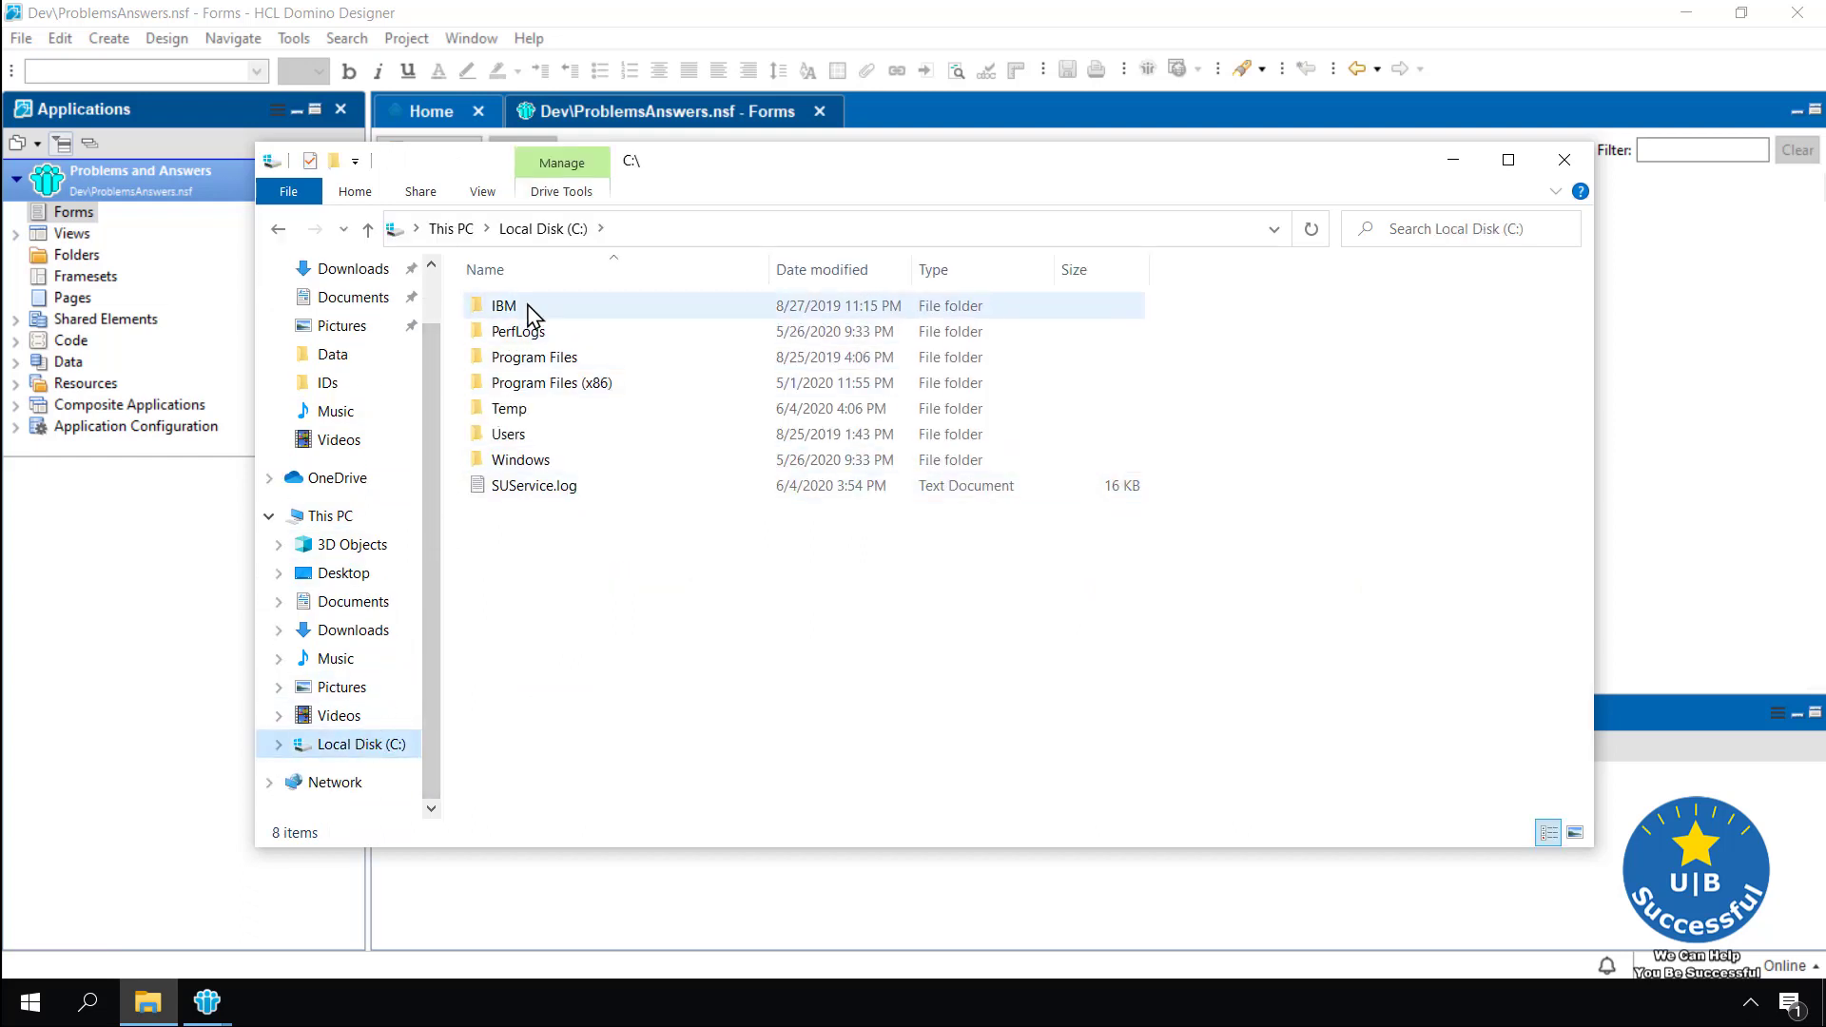
{"action": "double_click", "coordinate": [527, 307]}
{"action": "double_click", "coordinate": [542, 309]}
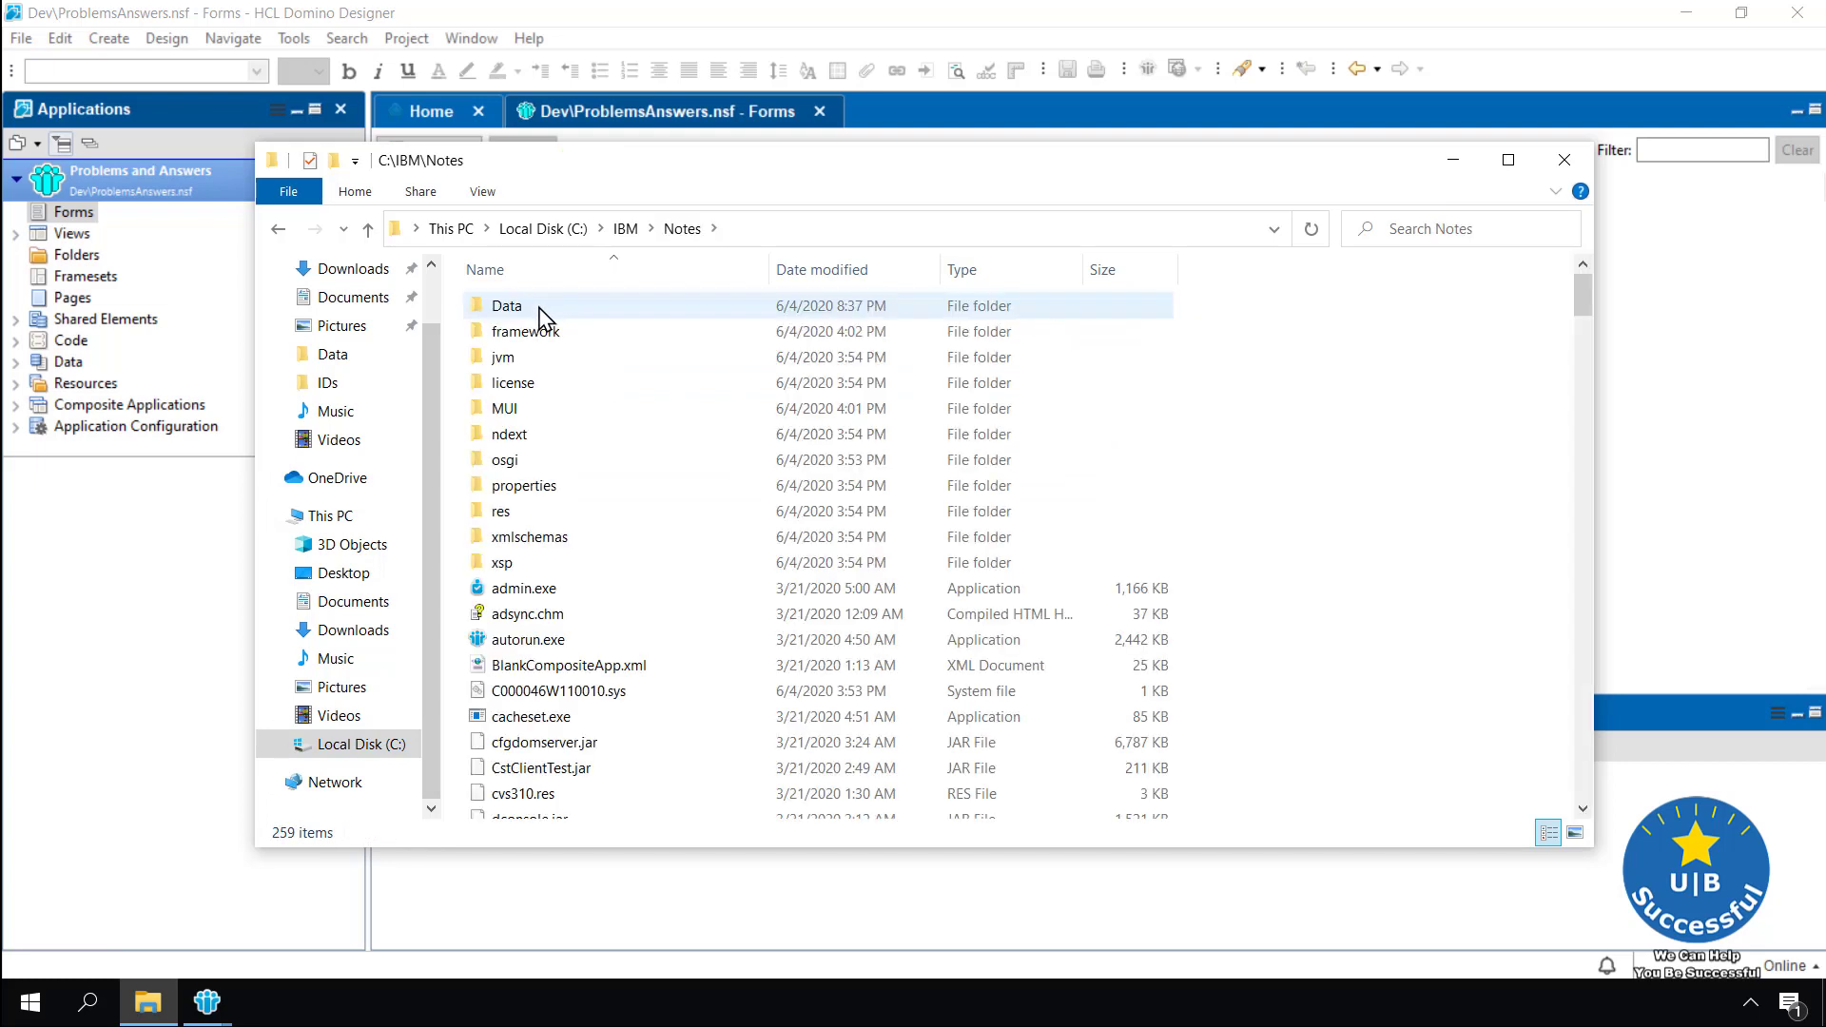
{"action": "double_click", "coordinate": [542, 308]}
{"action": "double_click", "coordinate": [504, 332]}
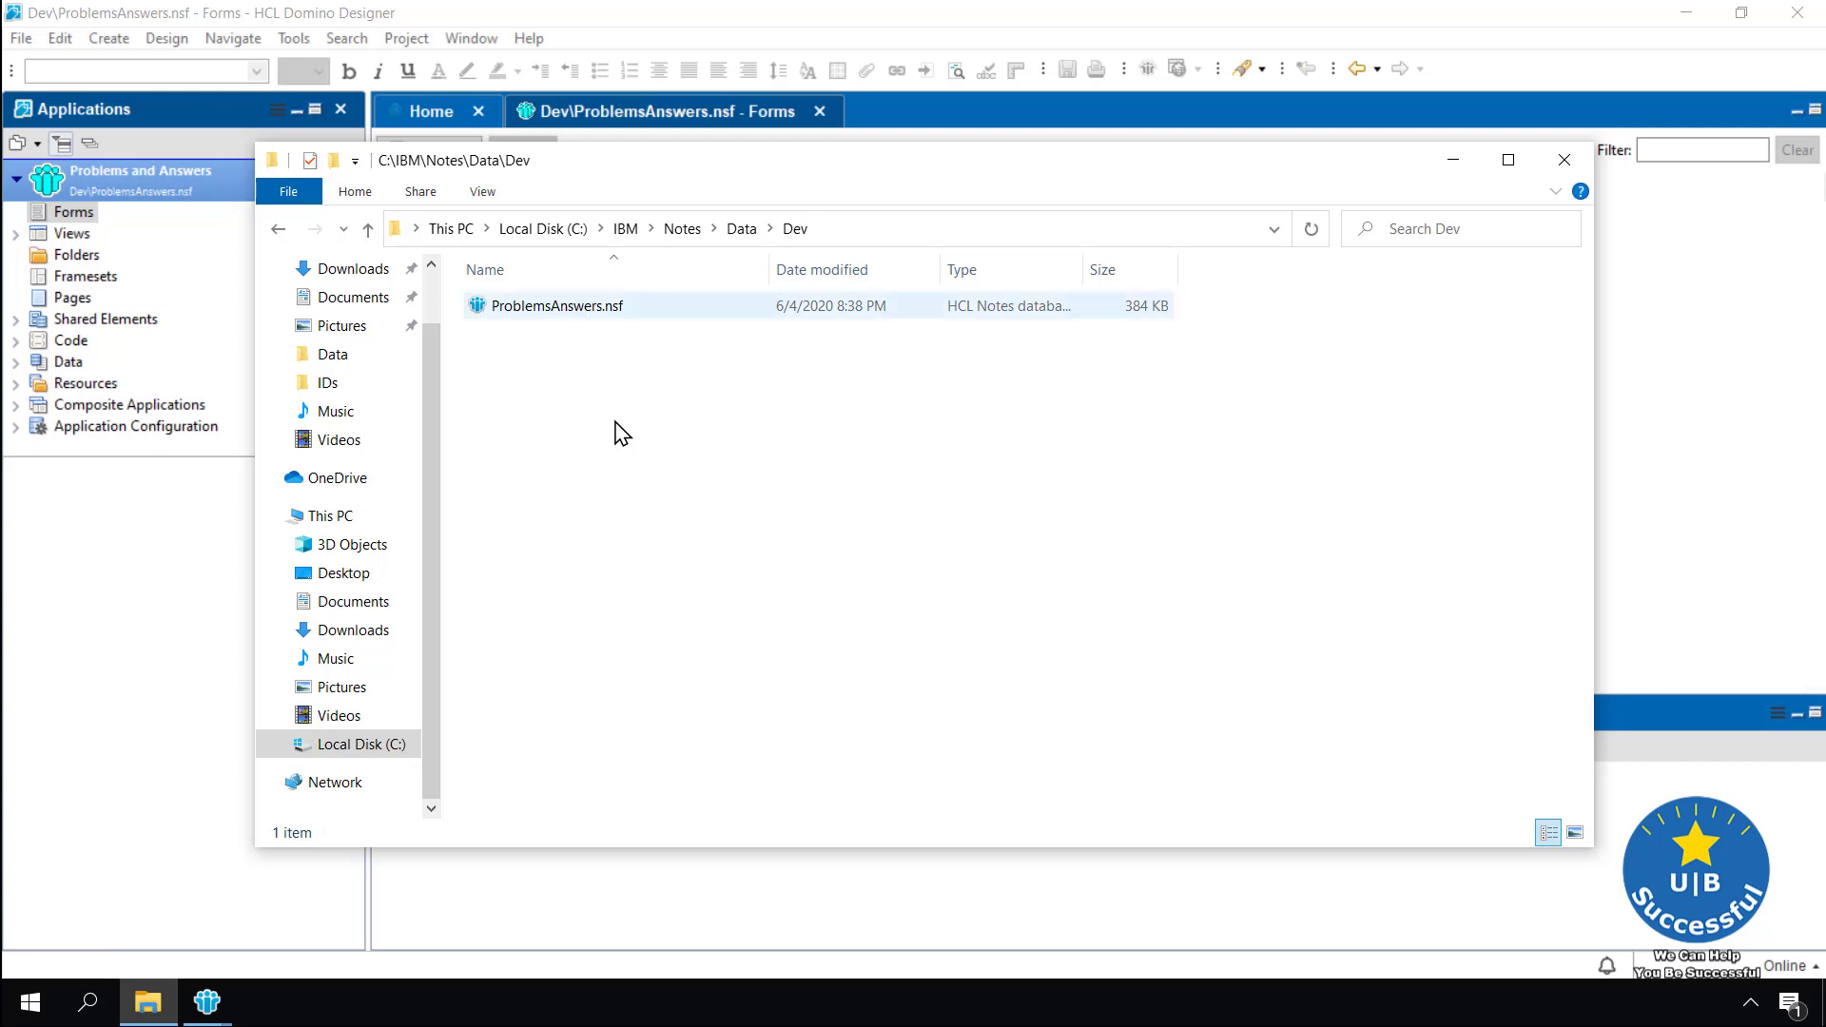
{"action": "left_click", "coordinate": [1564, 160]}
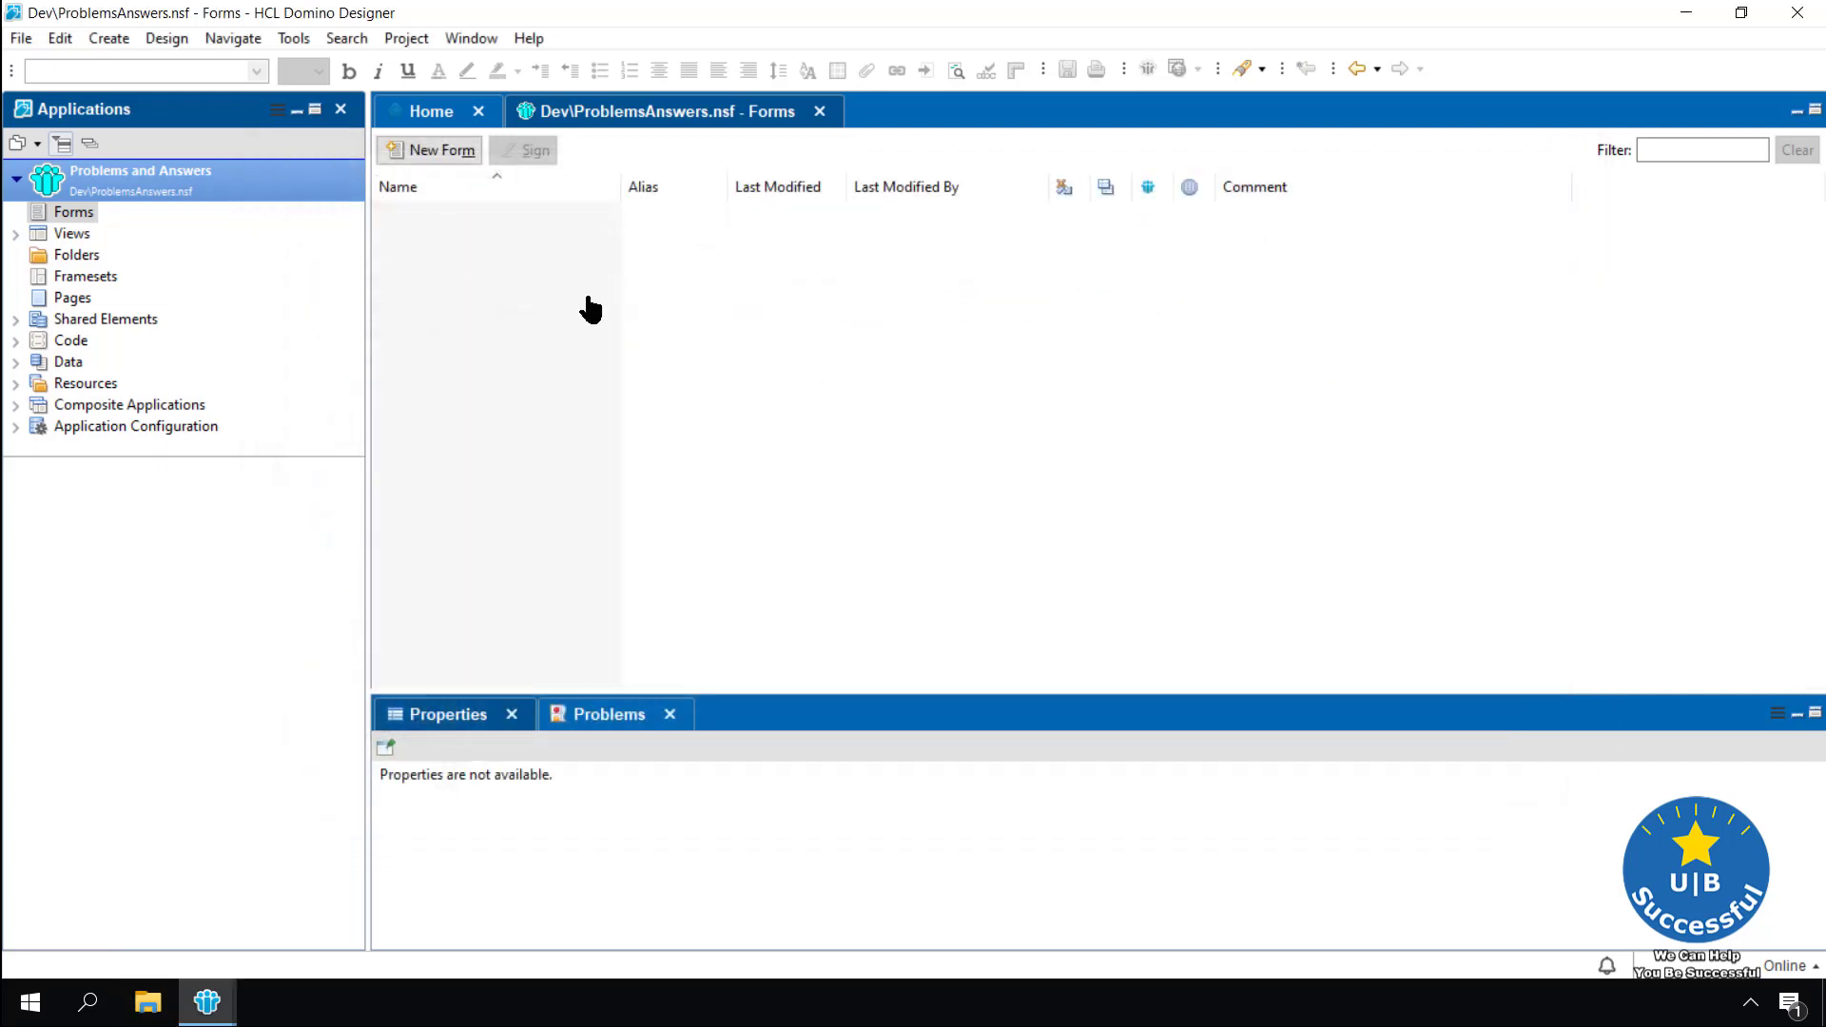
Create form 'Problem and Answers' with alias PA and comment 'Our First Form'
{"action": "left_click", "coordinate": [452, 162]}
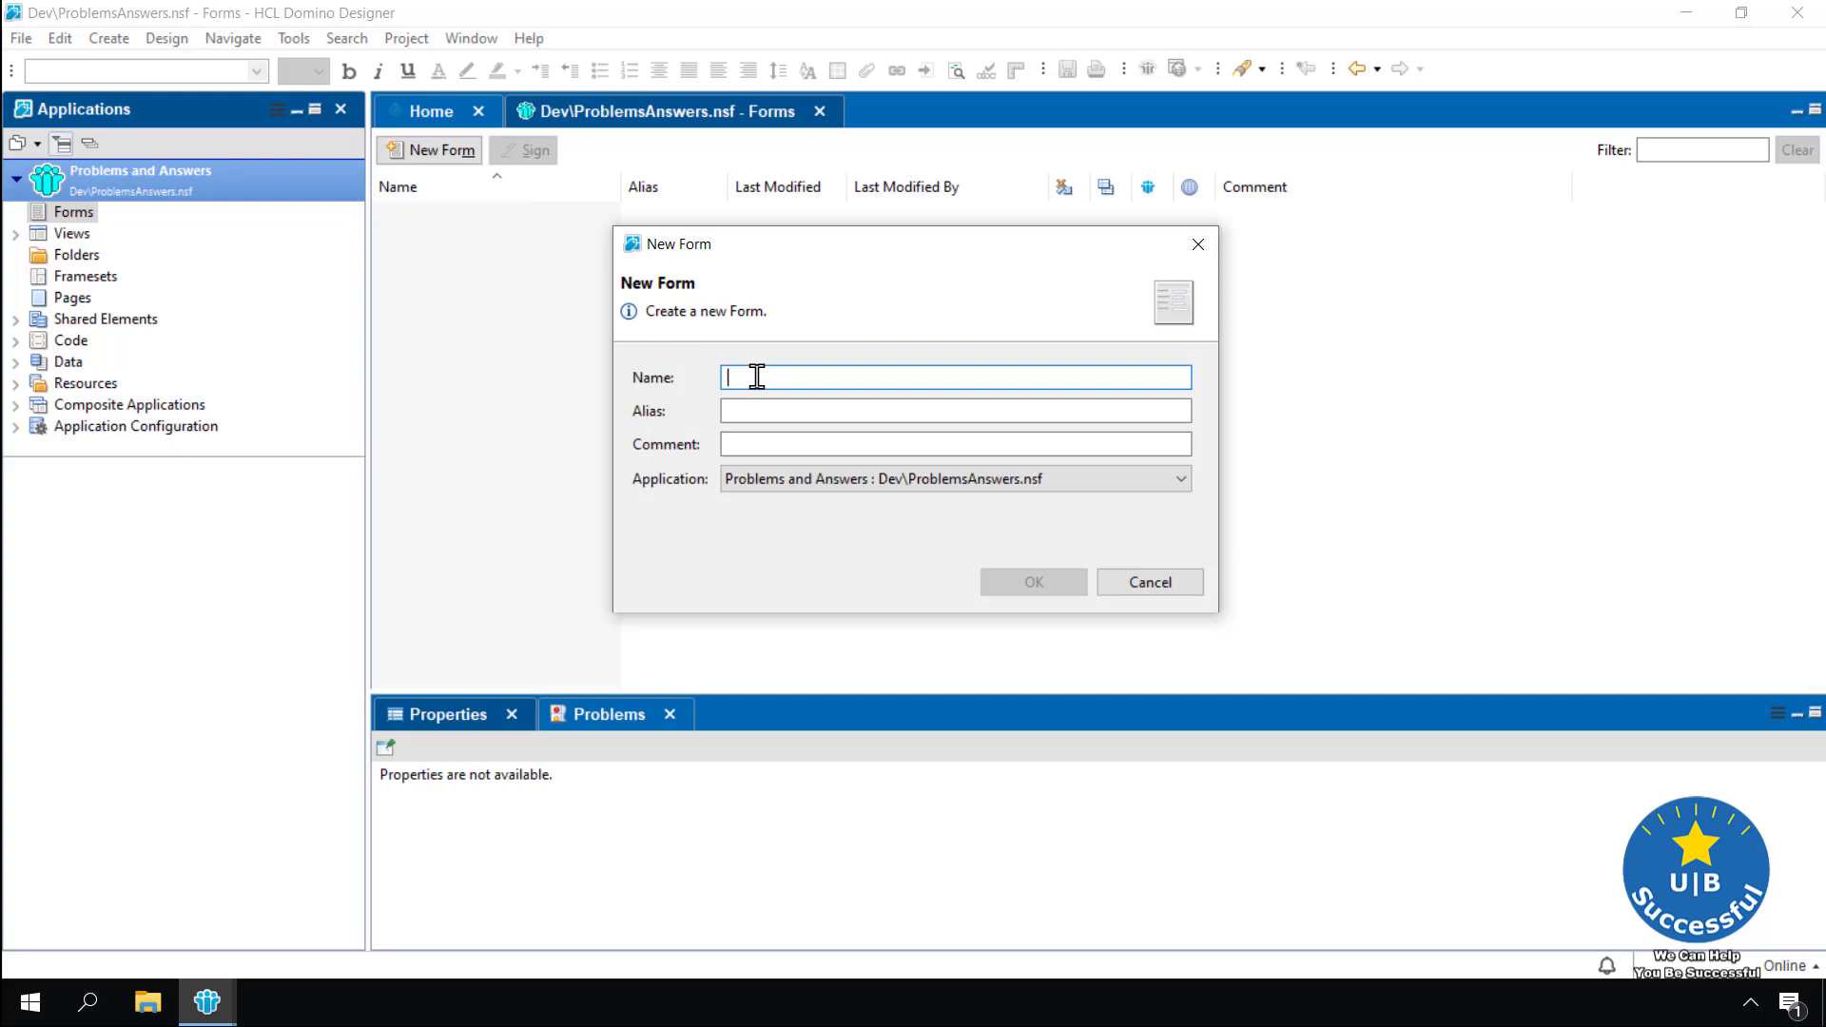
{"action": "type", "text": "P"}
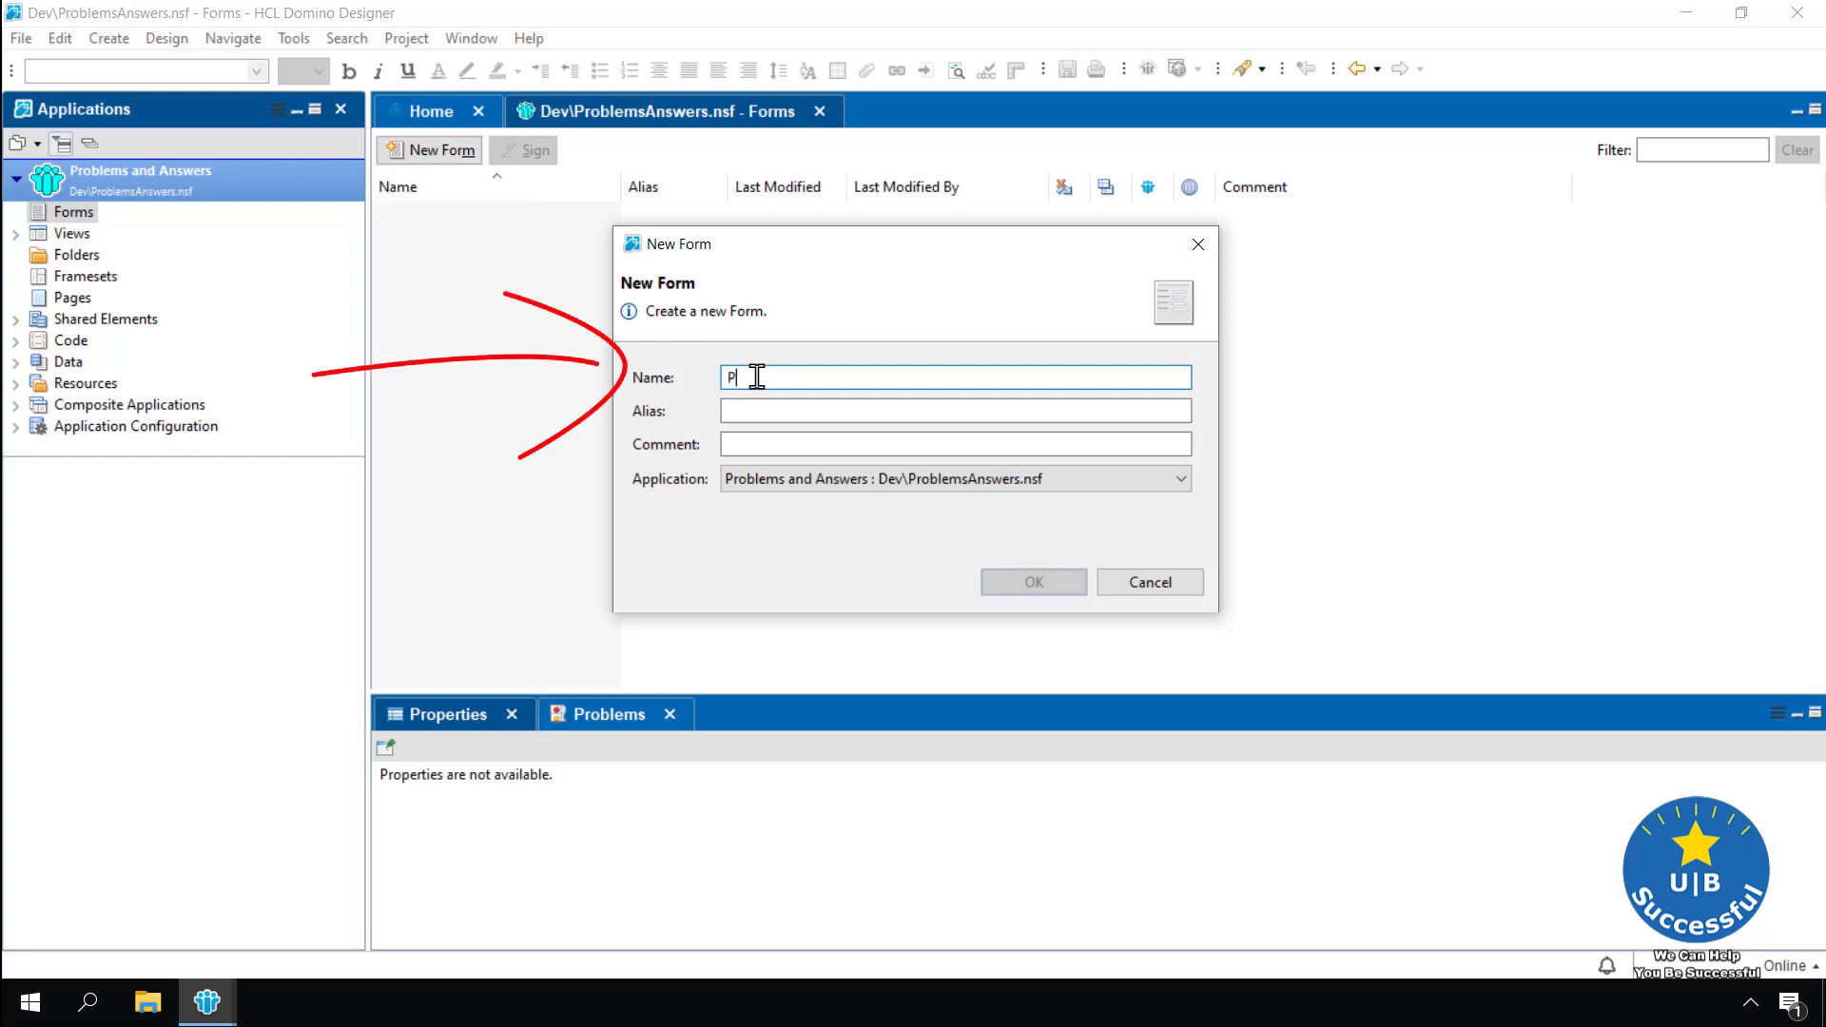
{"action": "type", "text": "roblem and Answers"}
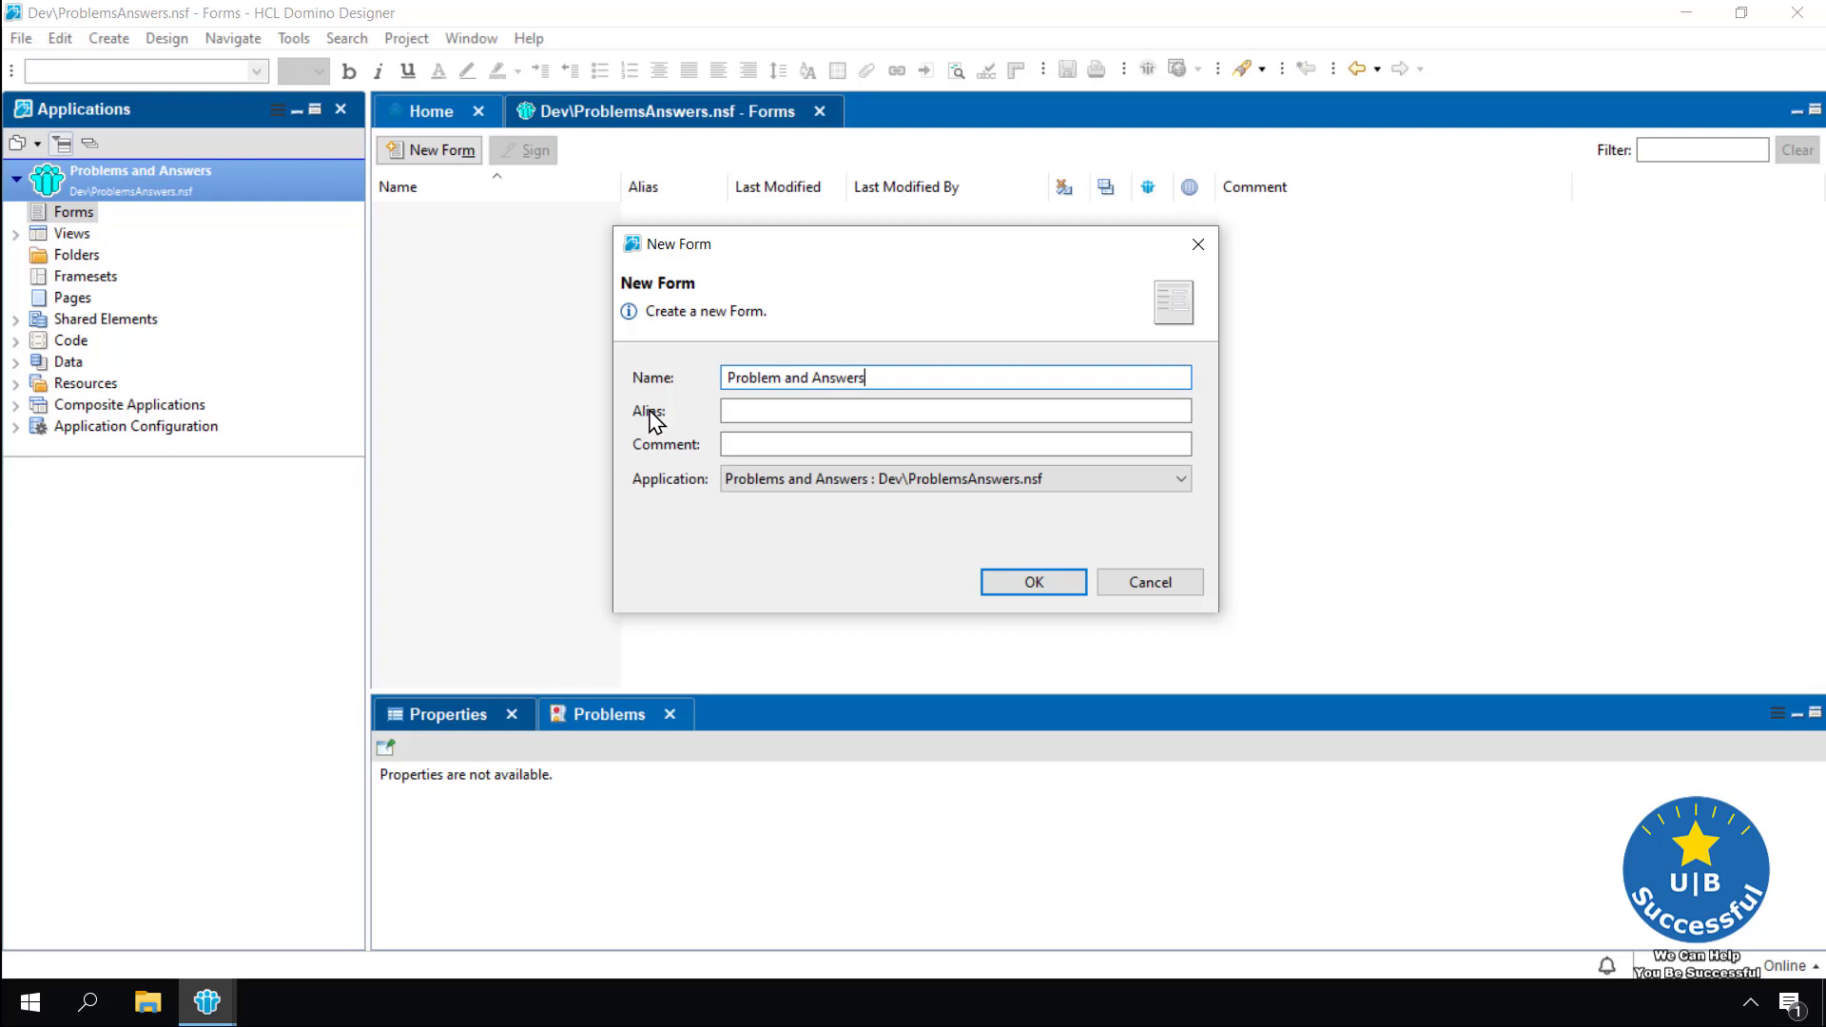
{"action": "left_click", "coordinate": [748, 410]}
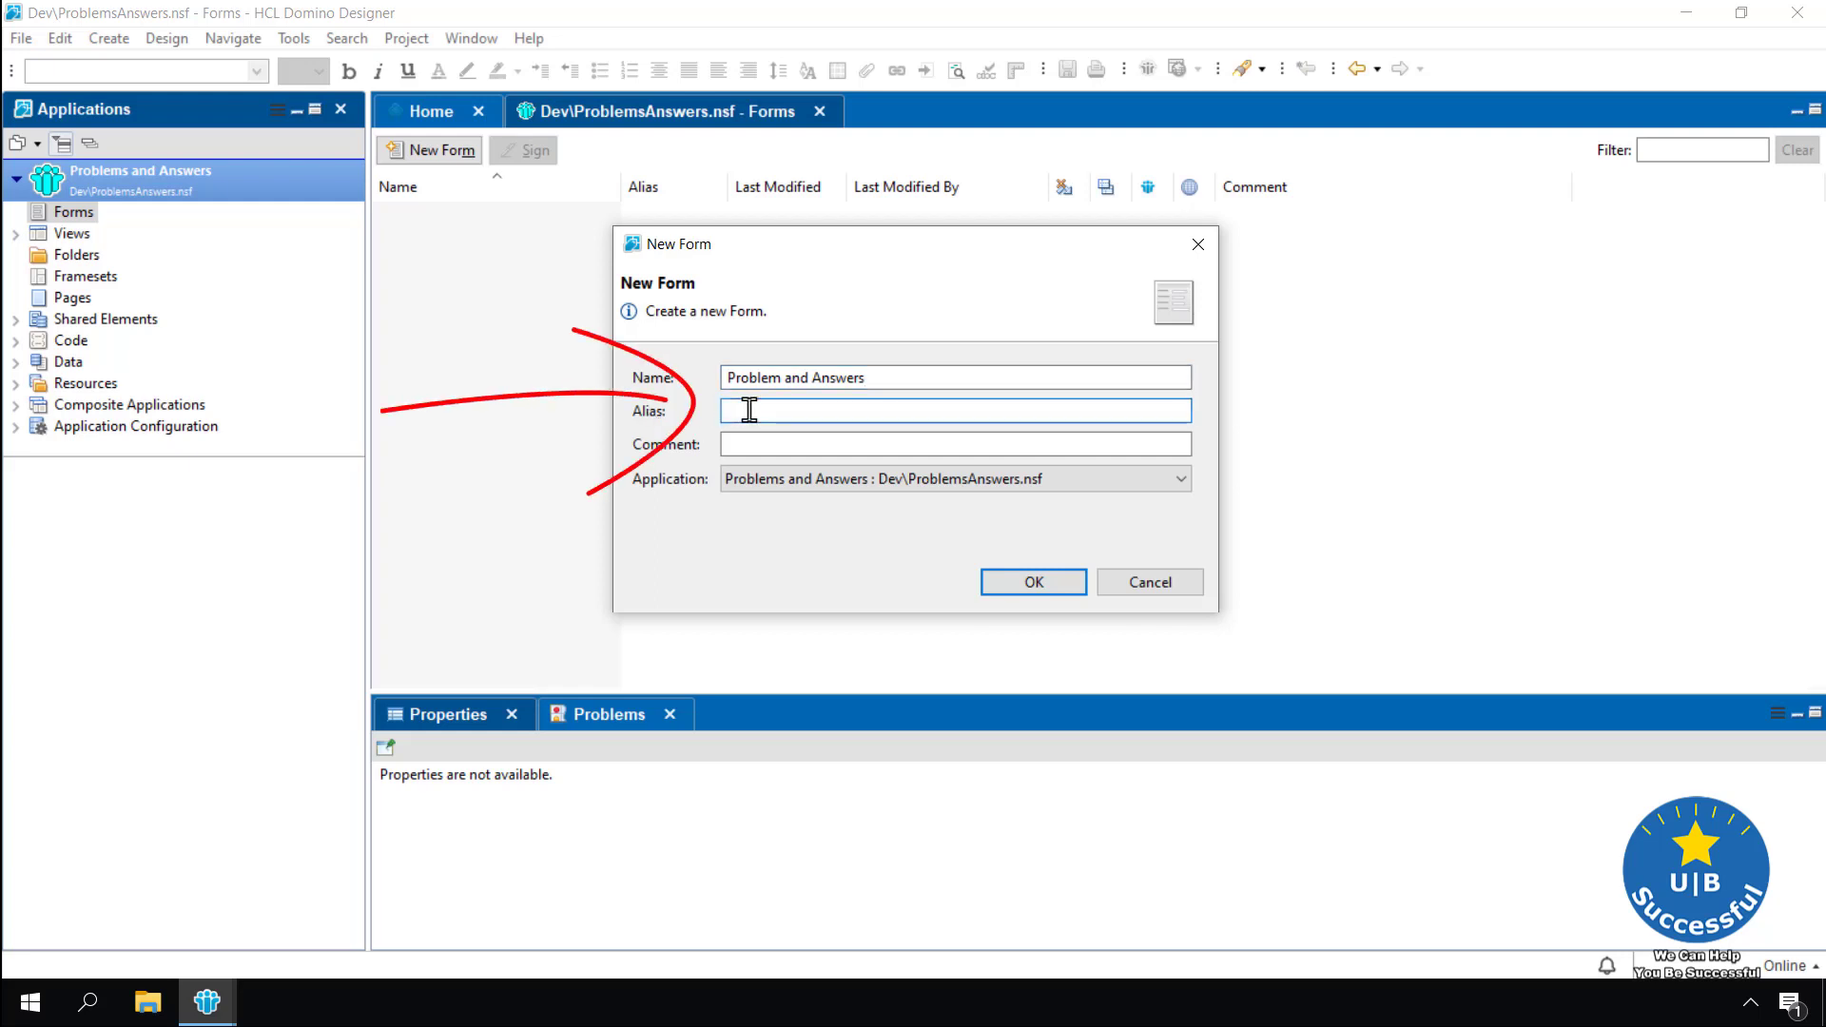
{"action": "type", "text": "PA"}
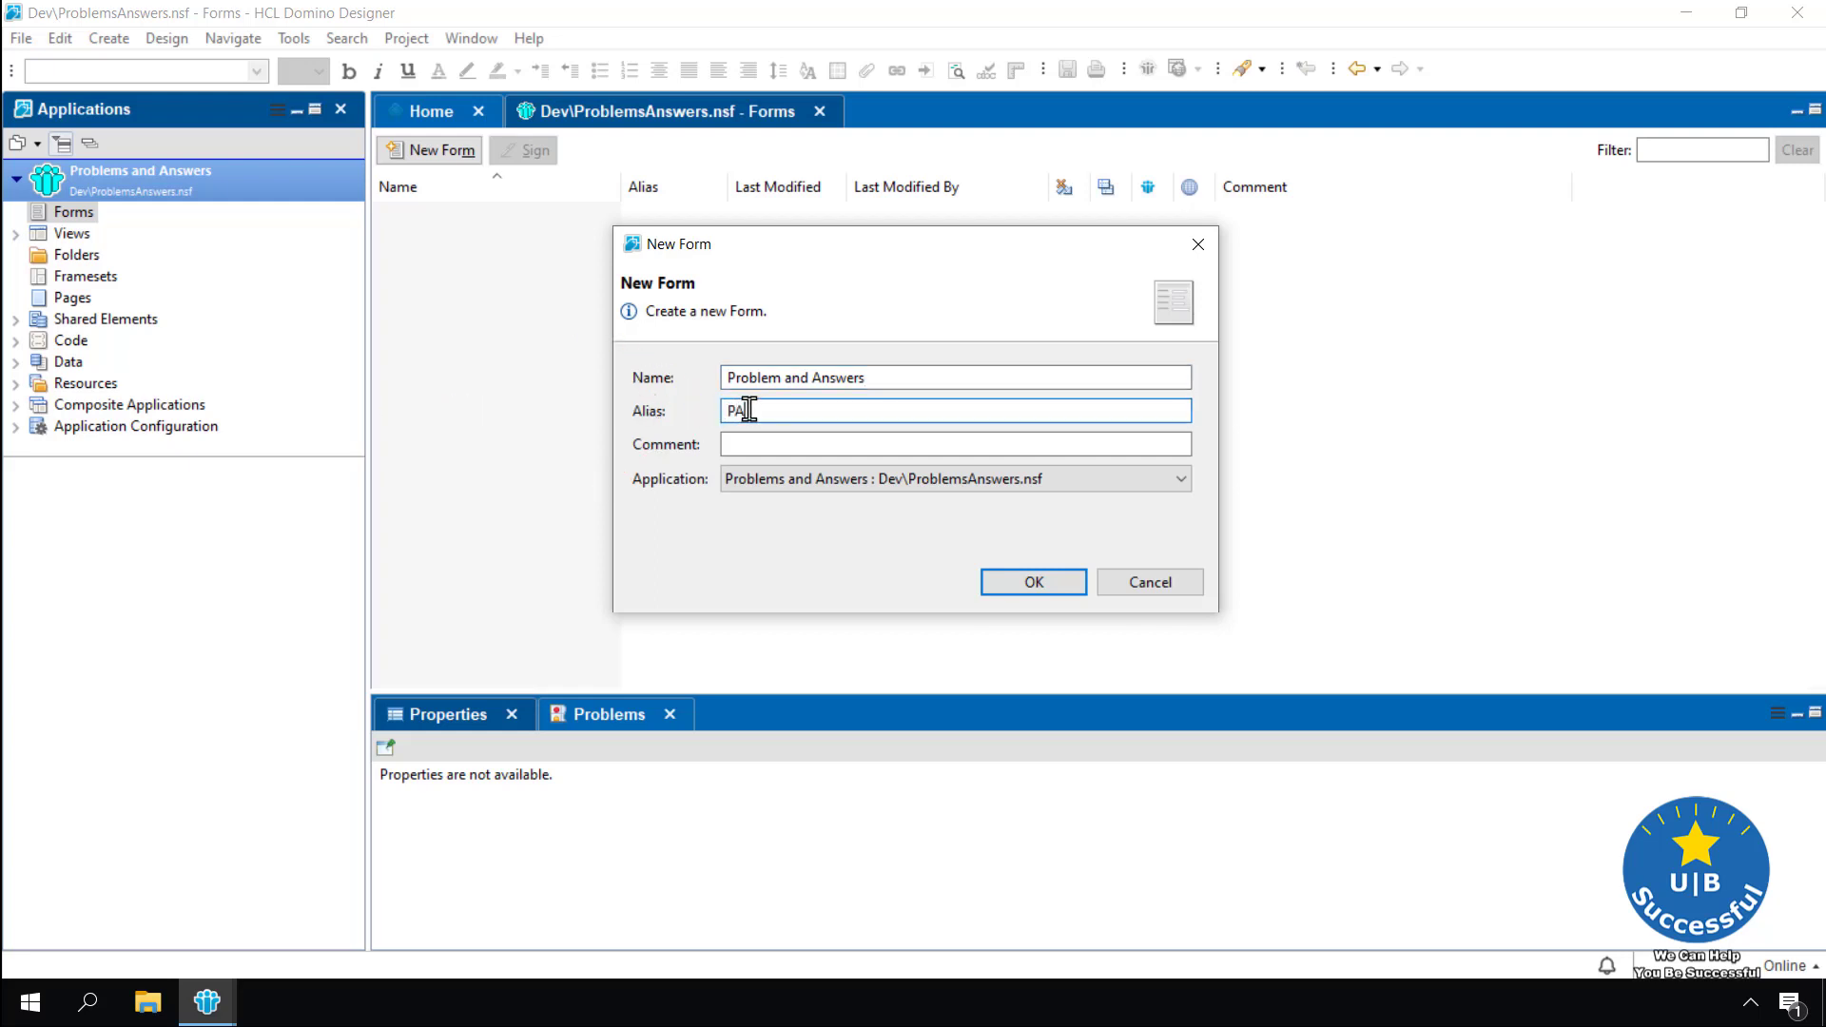
{"action": "left_click", "coordinate": [752, 445]}
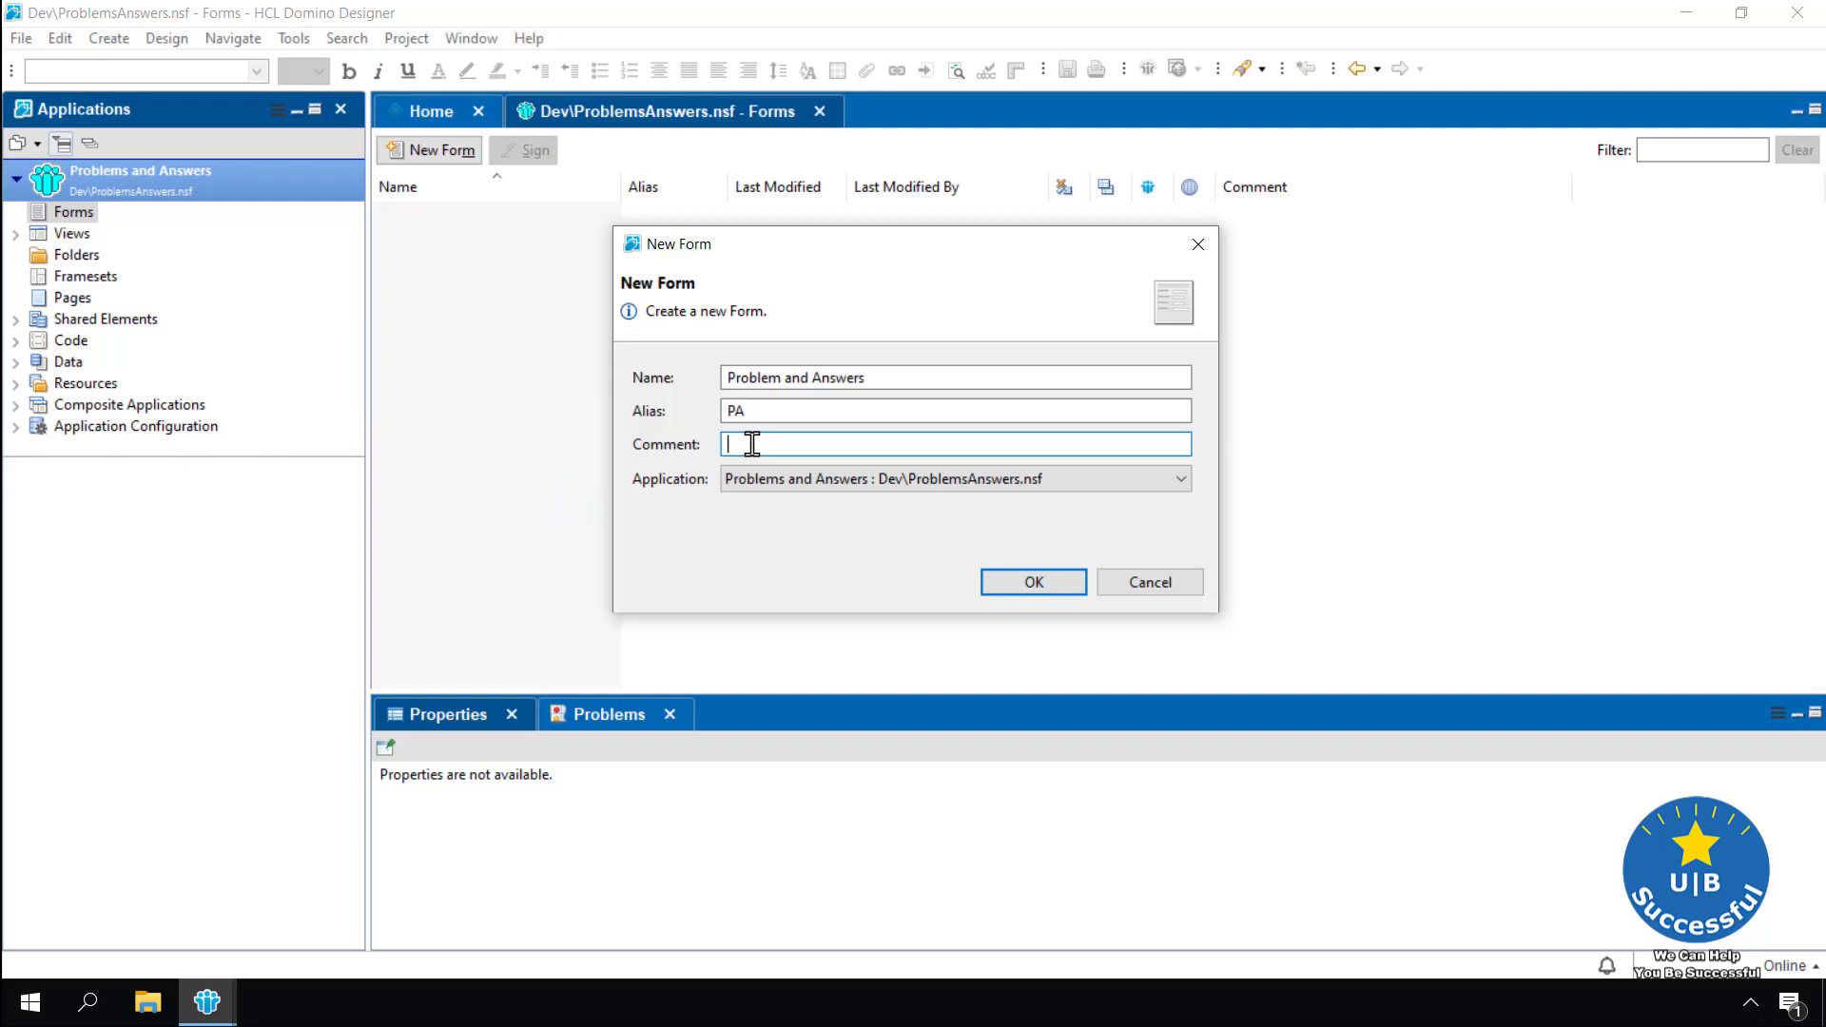
{"action": "type", "text": "Our First Form"}
{"action": "left_click", "coordinate": [1038, 582]}
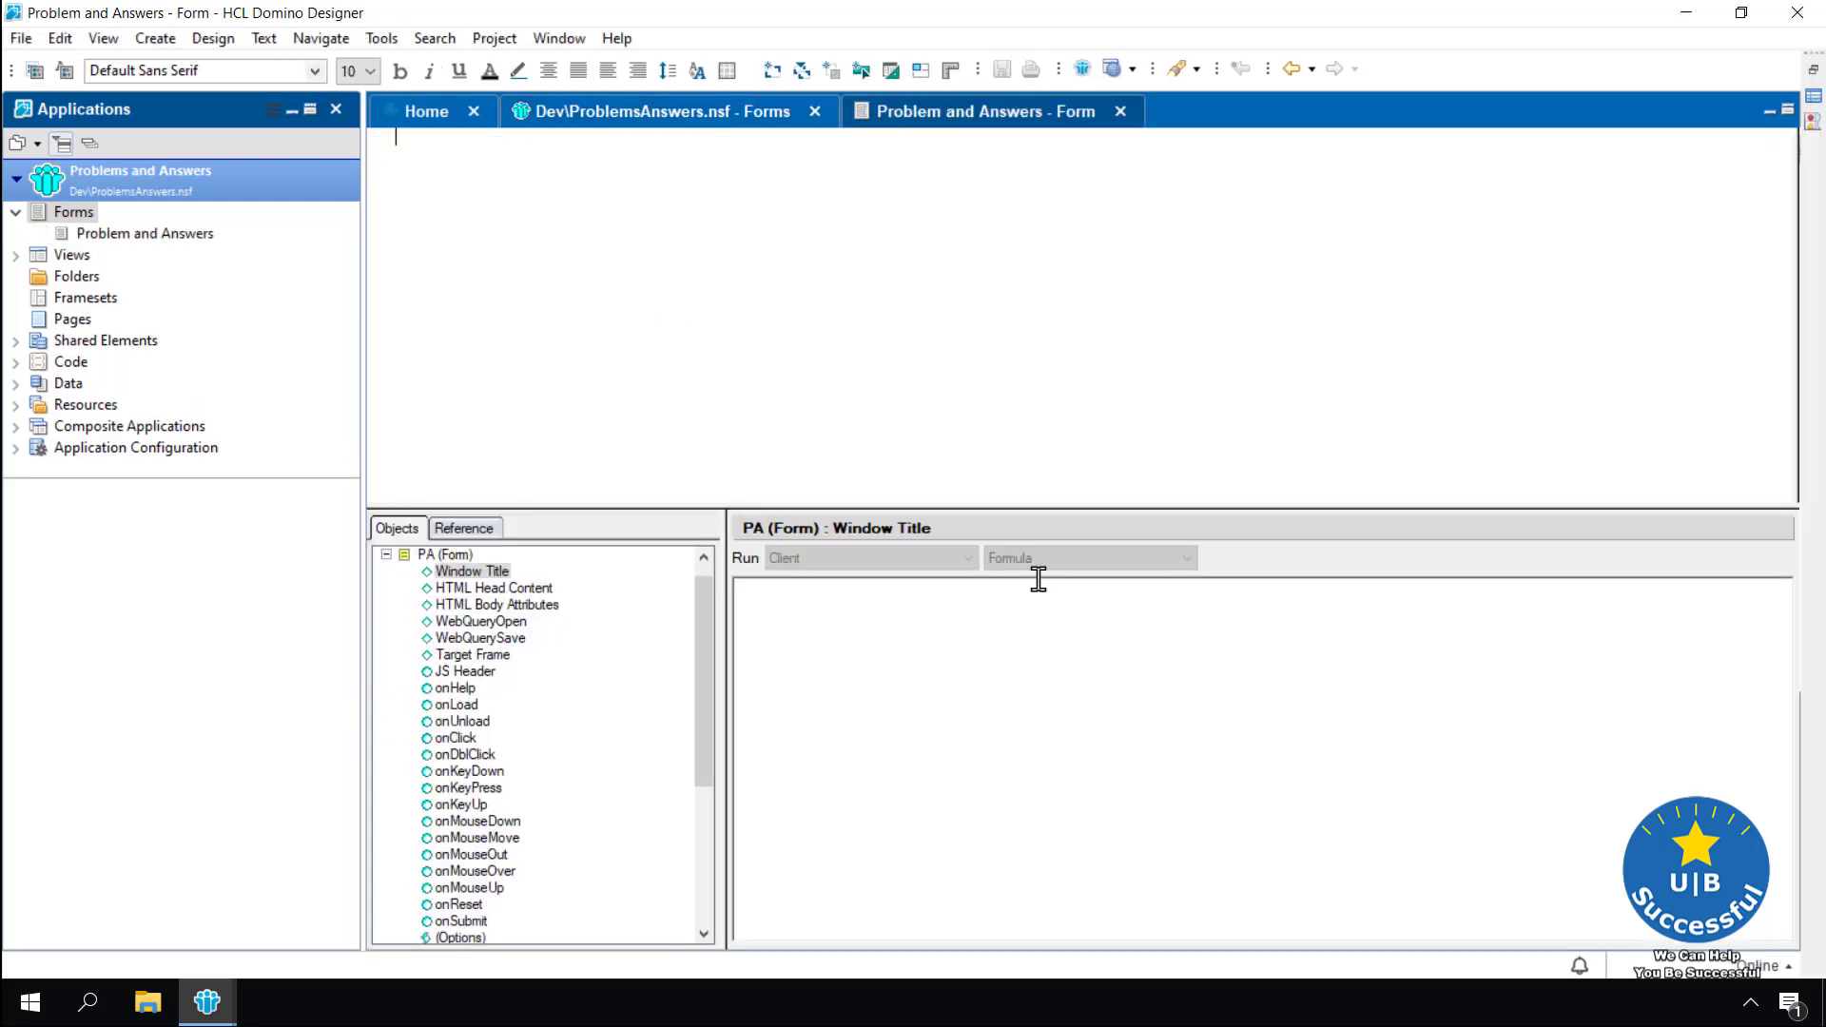
Add blank lines to the empty form body and place the cursor on a lower line
{"action": "left_click", "coordinate": [891, 385]}
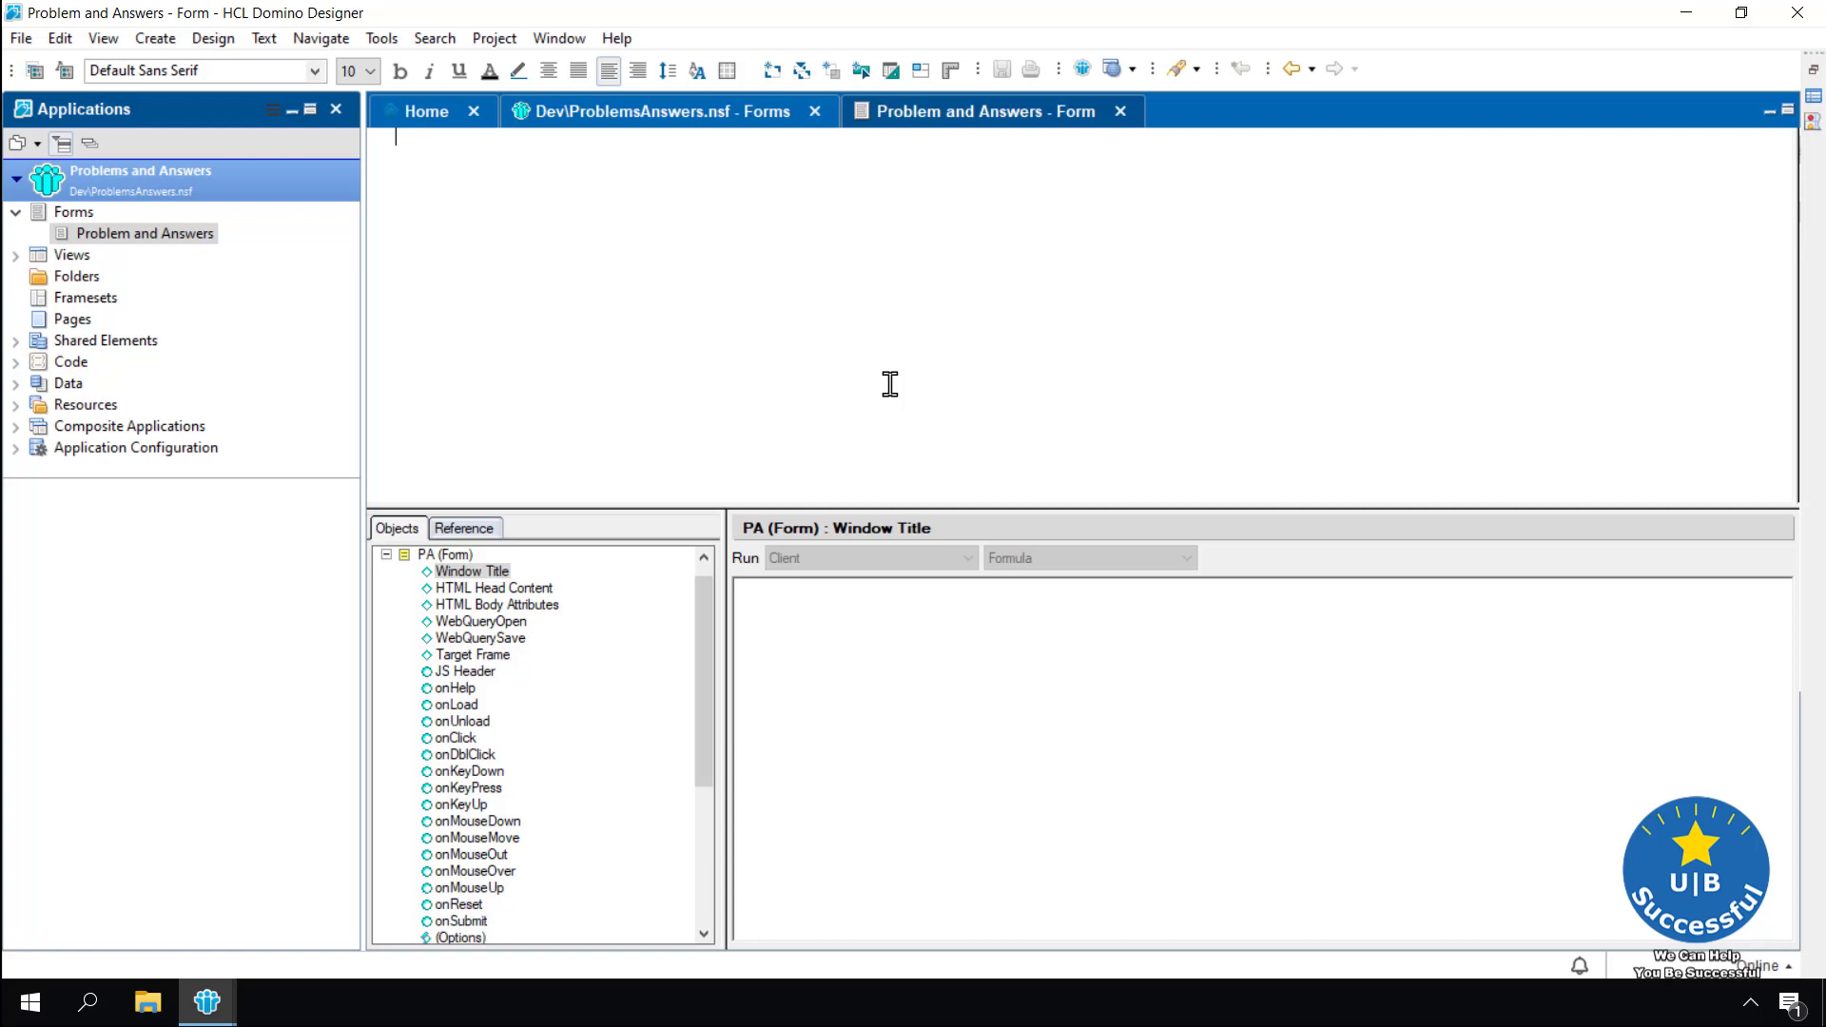
{"action": "key", "text": "Return"}
{"action": "key", "text": "Return"}
{"action": "key", "text": "Return"}
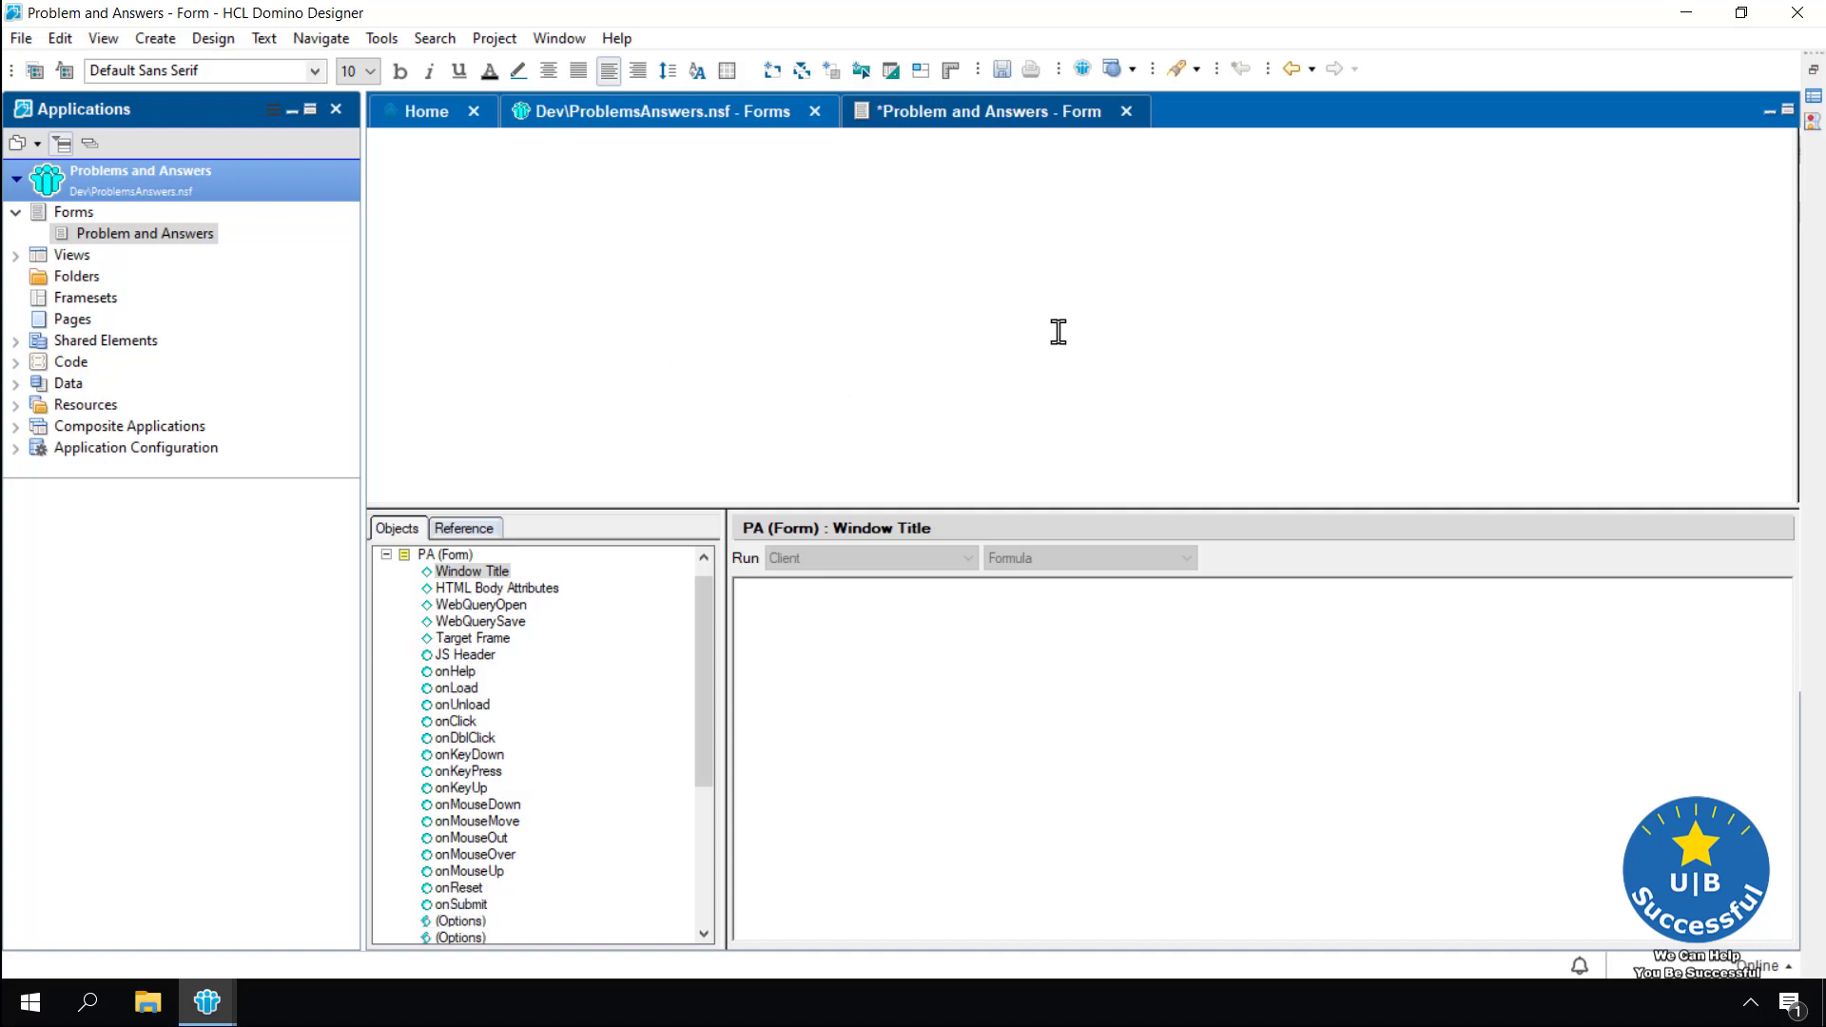
{"action": "left_click", "coordinate": [449, 158]}
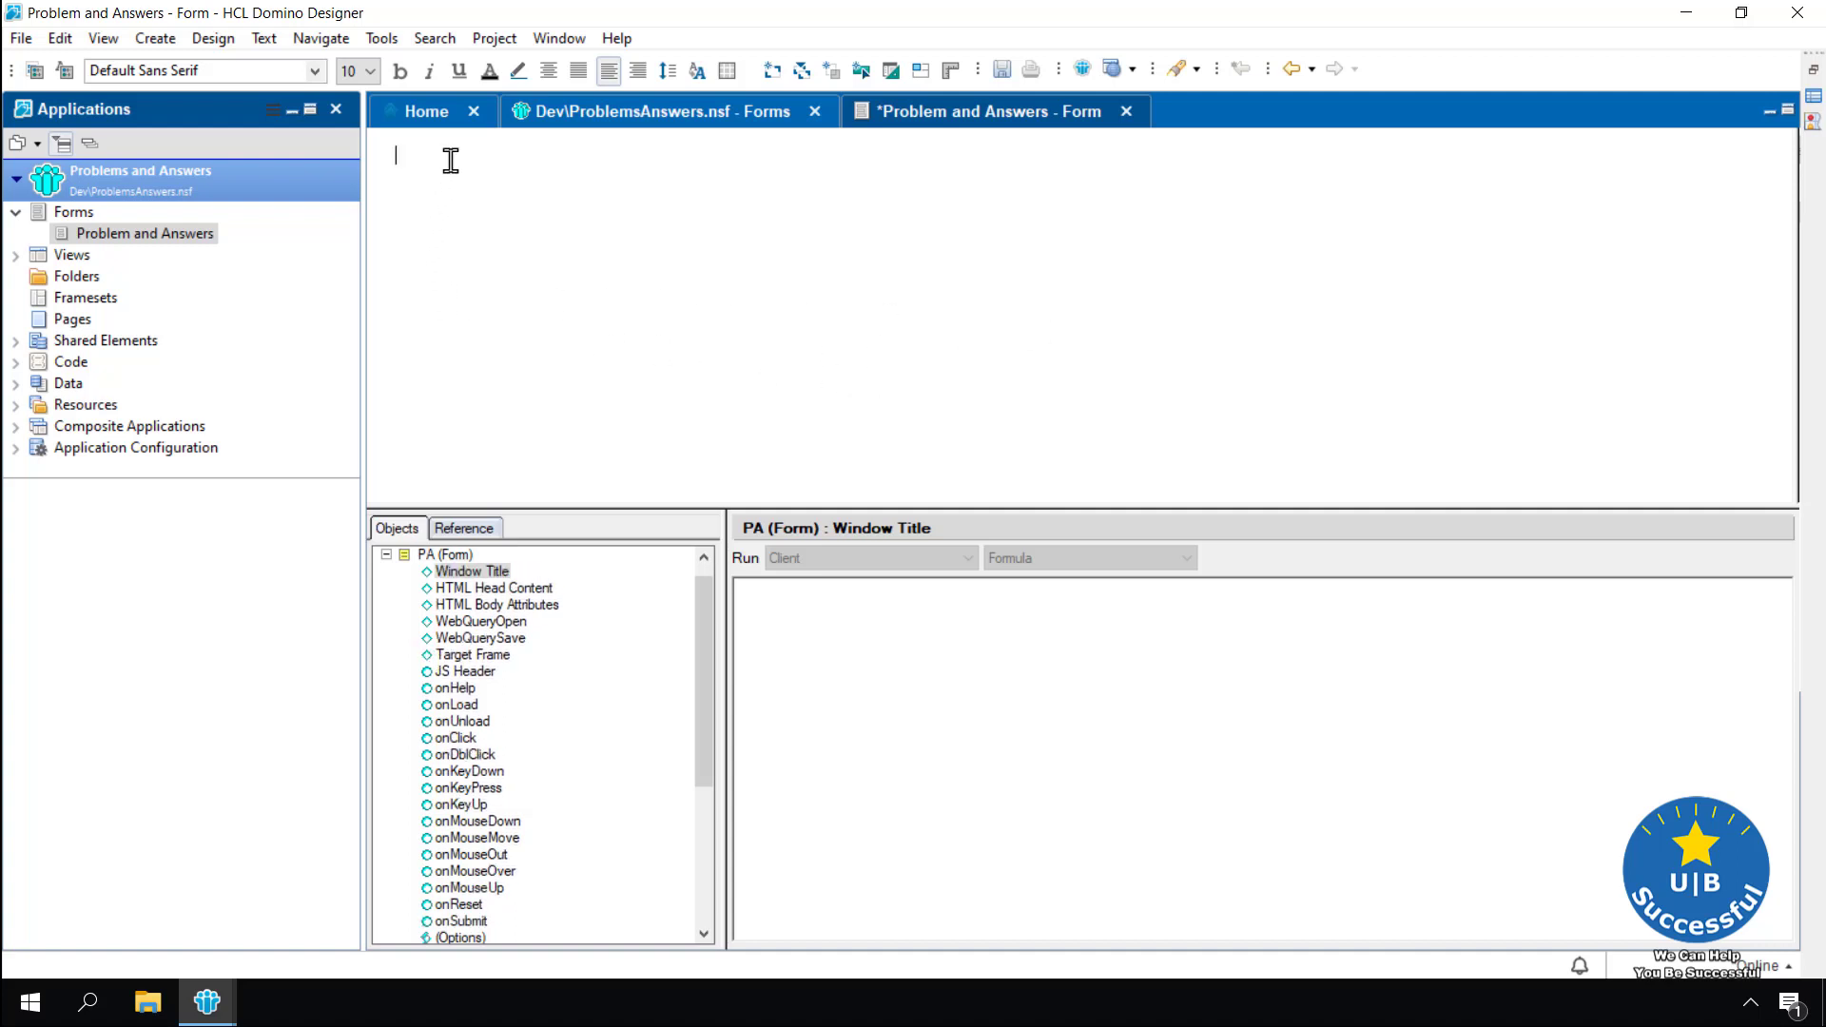
{"action": "left_click", "coordinate": [429, 193]}
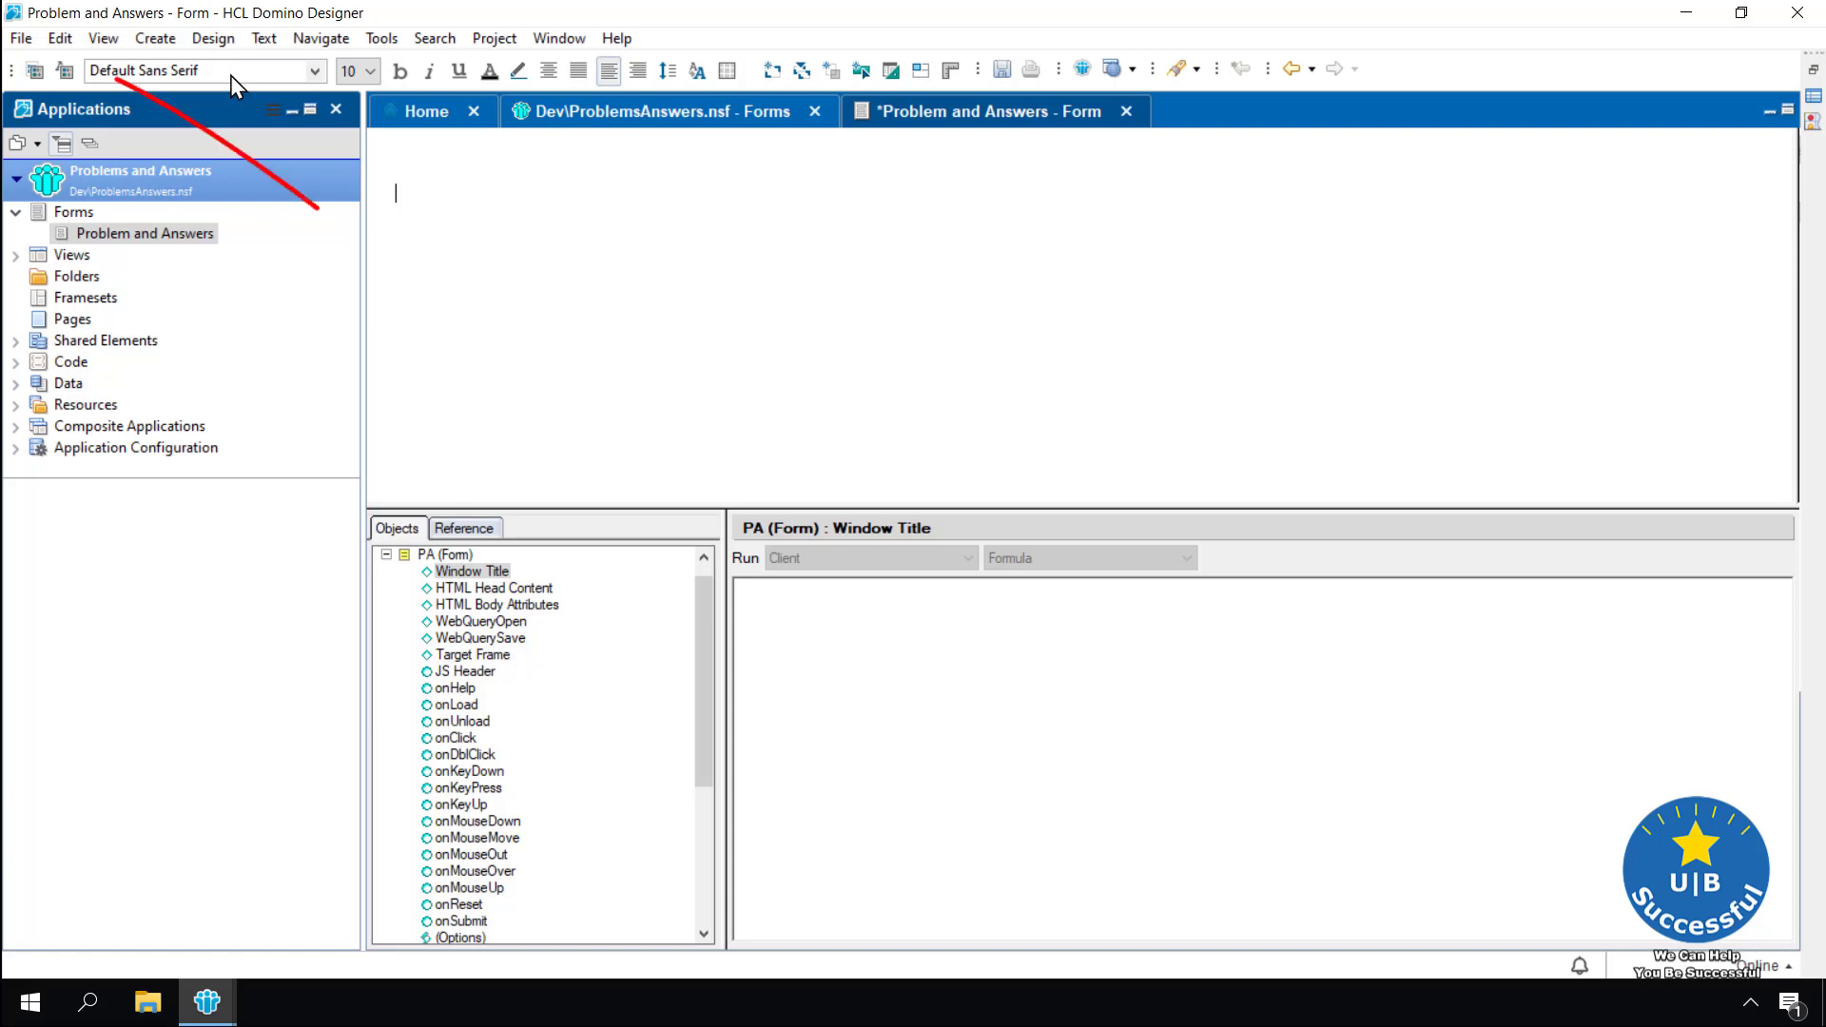
Bring up the client's Default Fonts settings and look through the monospace font choices
{"action": "left_click", "coordinate": [21, 39]}
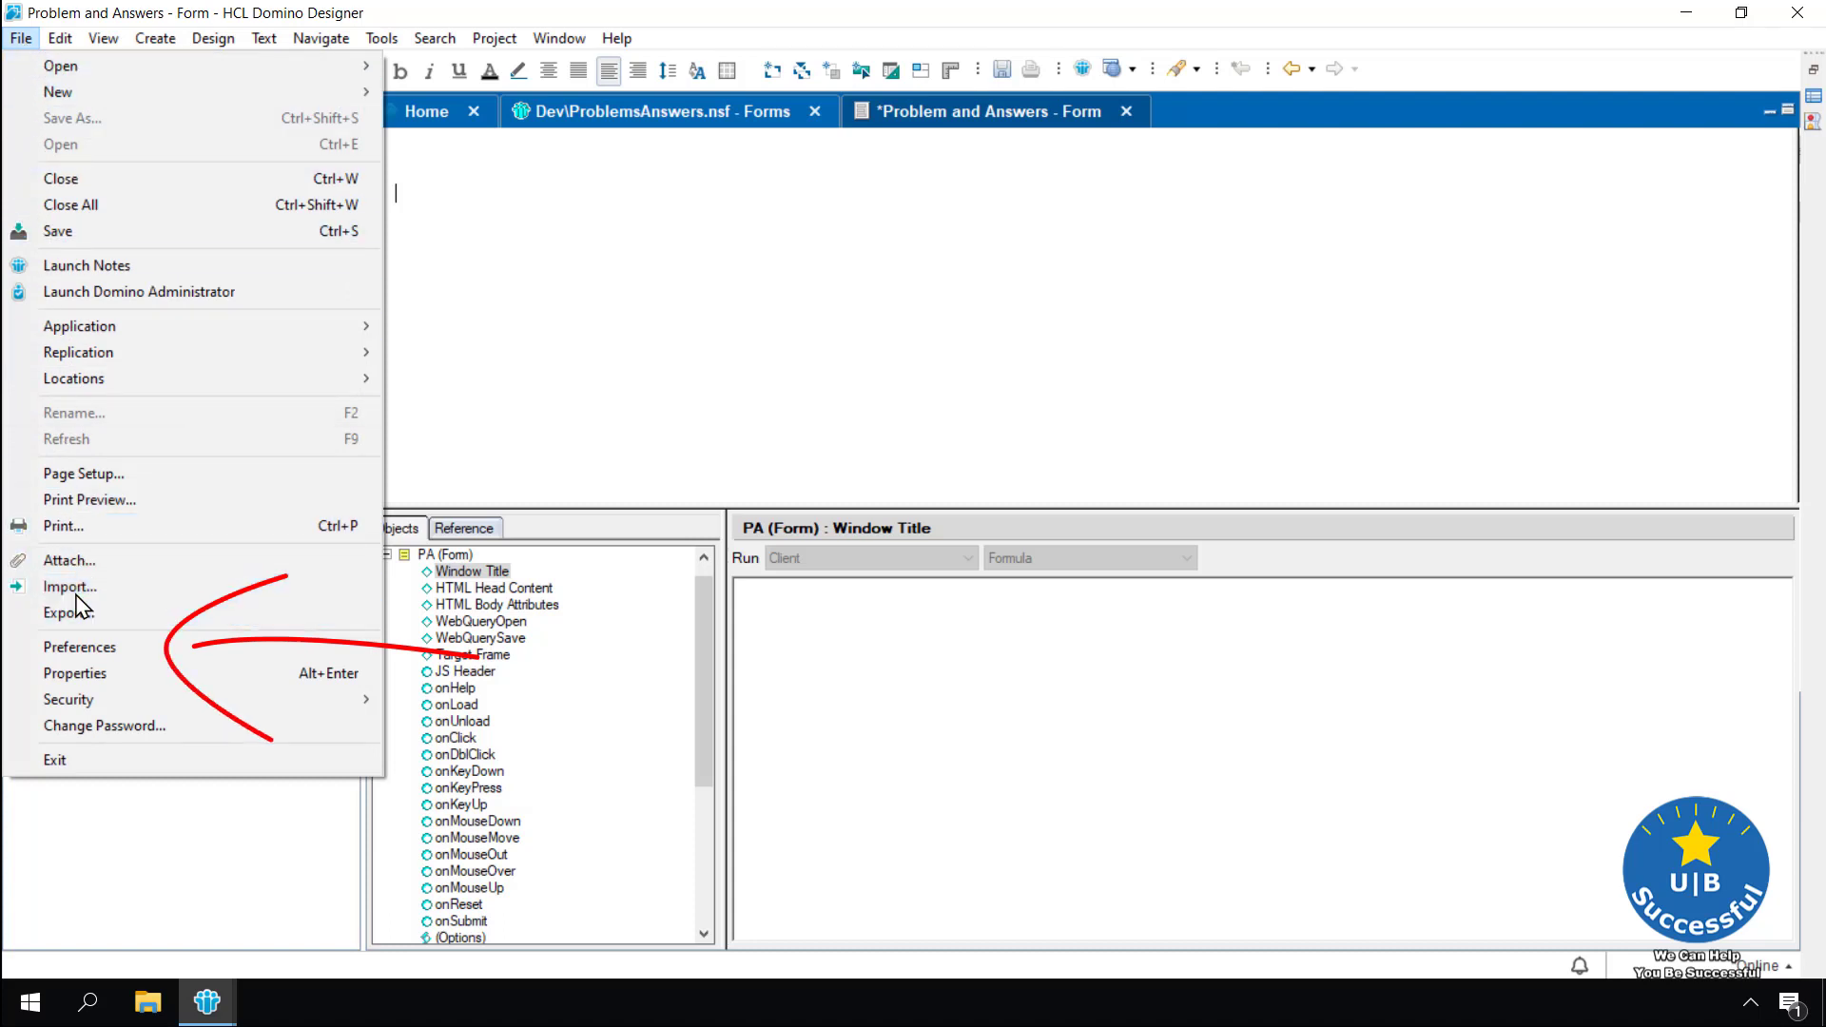
{"action": "left_click", "coordinate": [87, 648]}
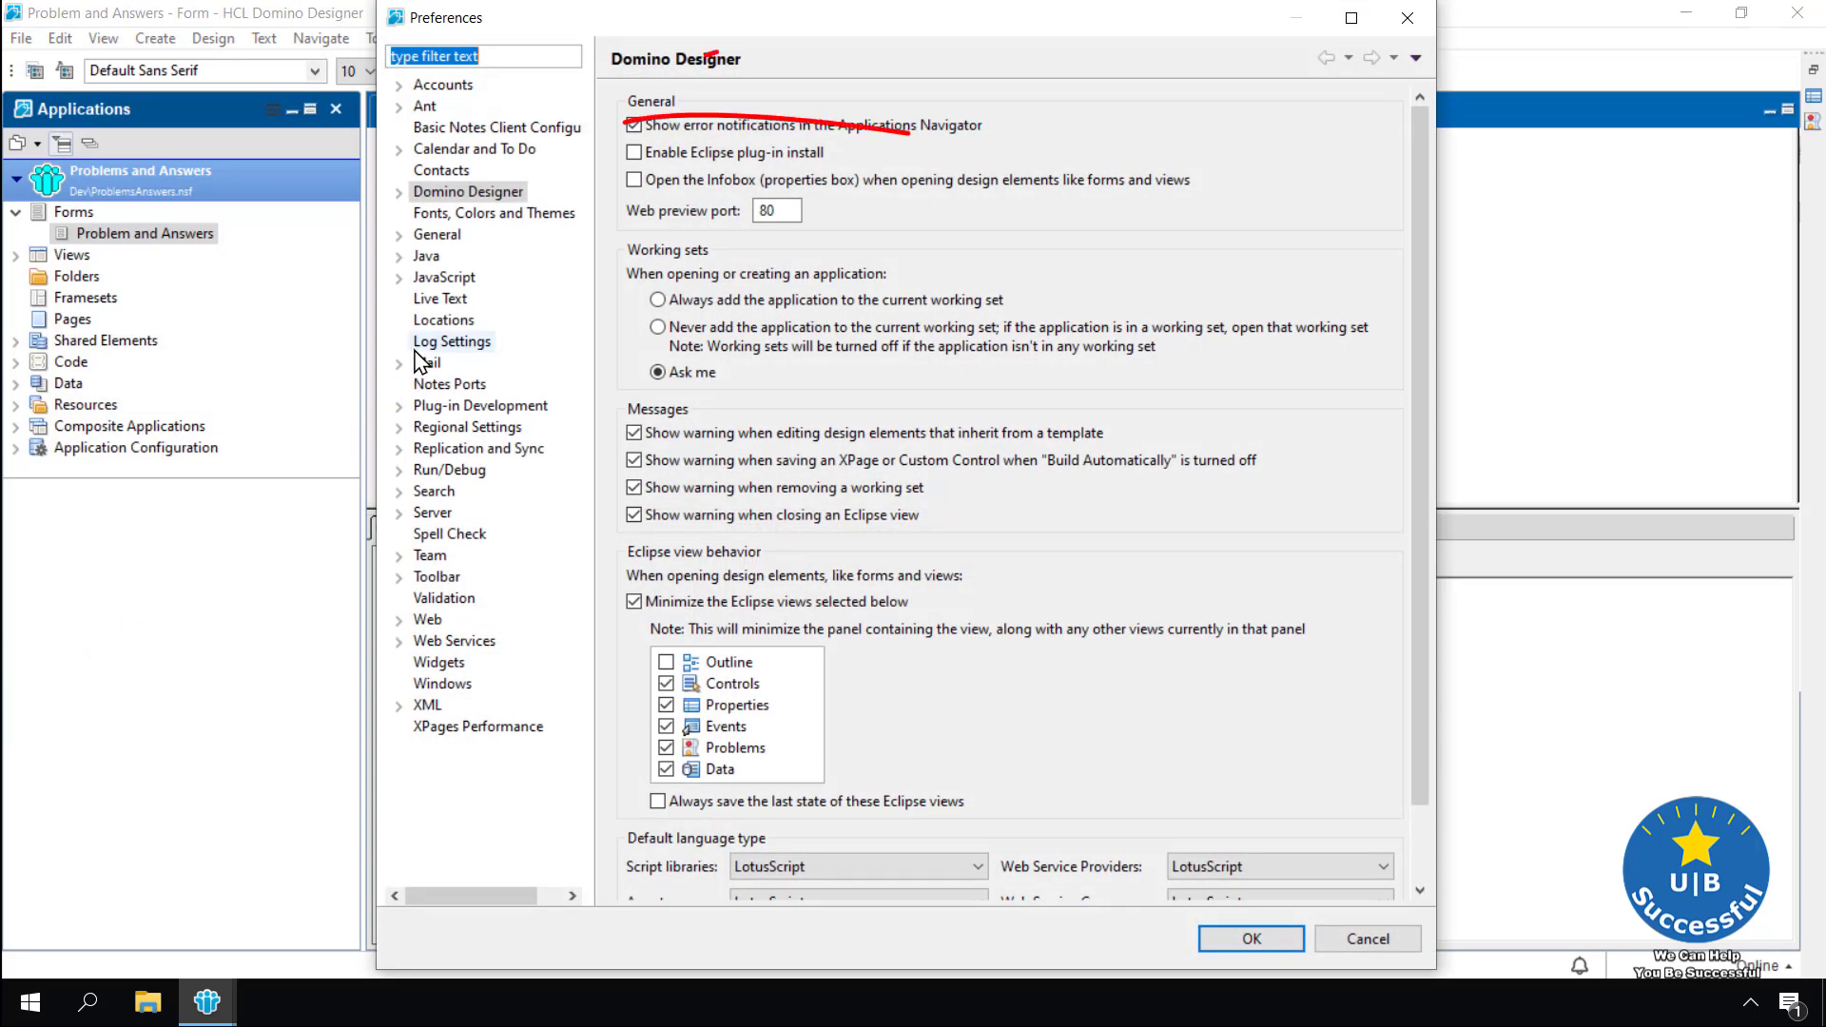
{"action": "left_click", "coordinate": [486, 129]}
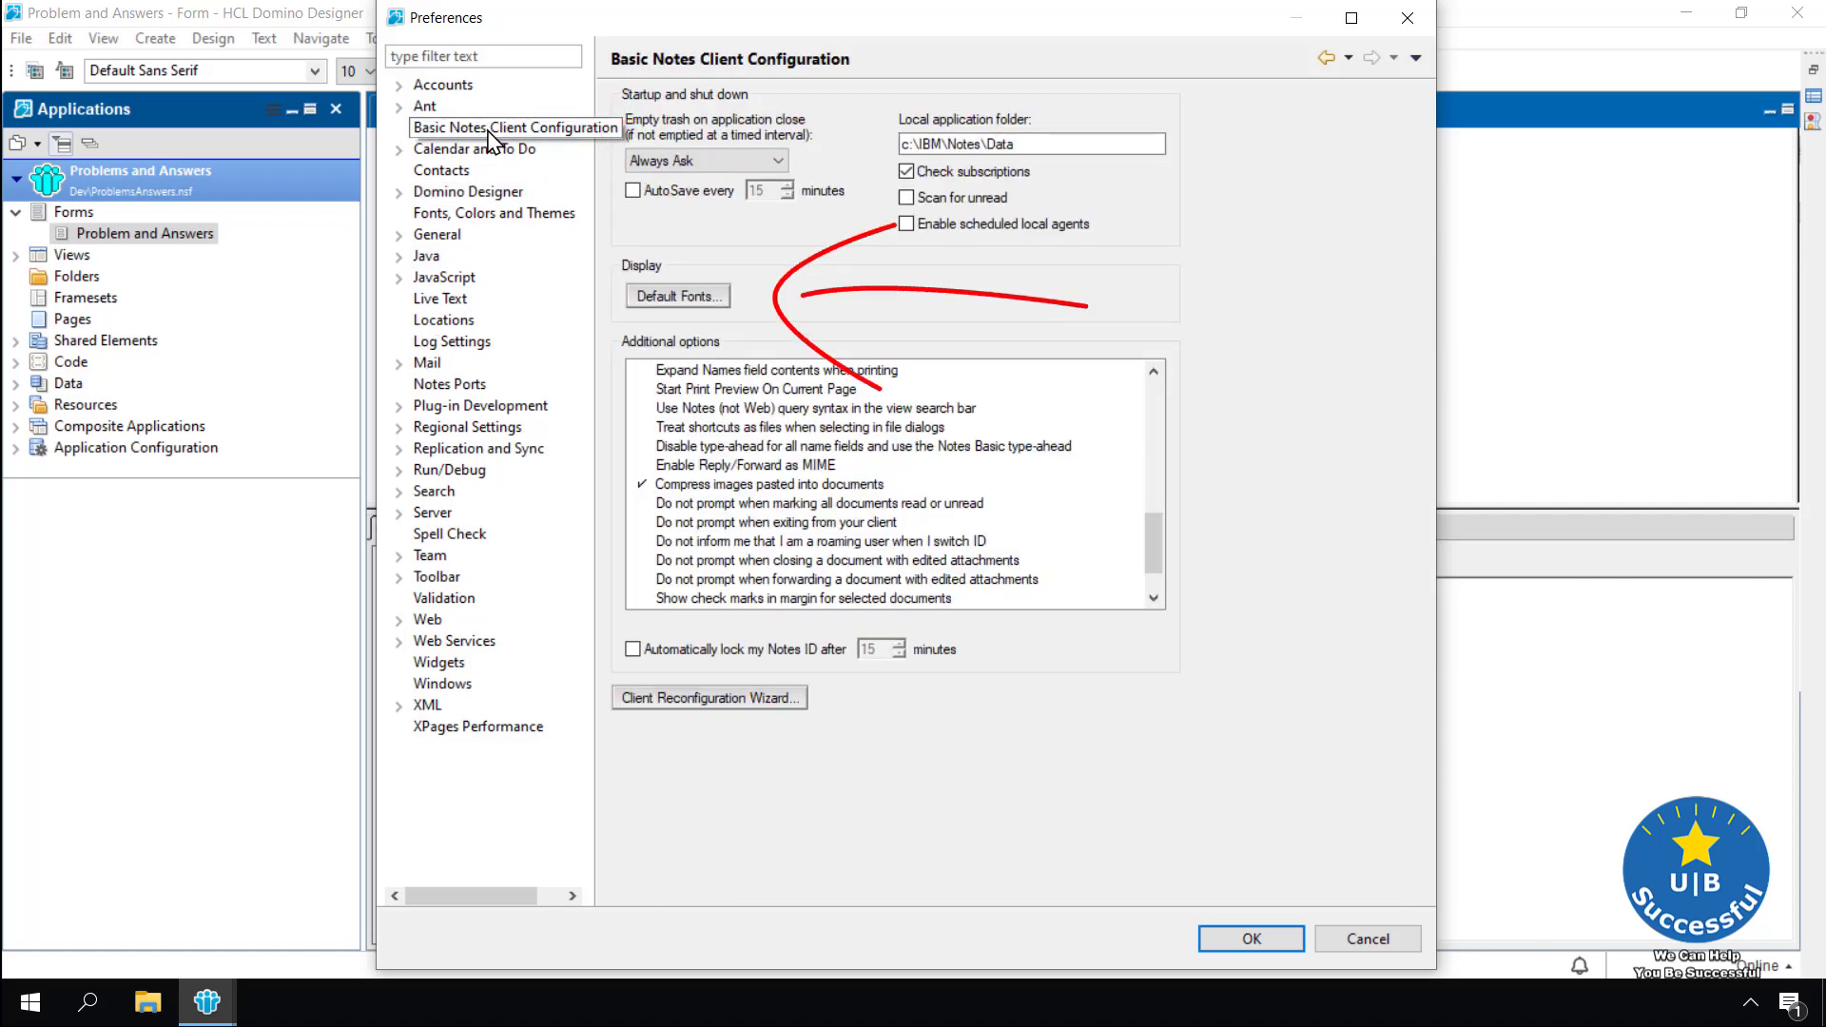
{"action": "left_click", "coordinate": [698, 306]}
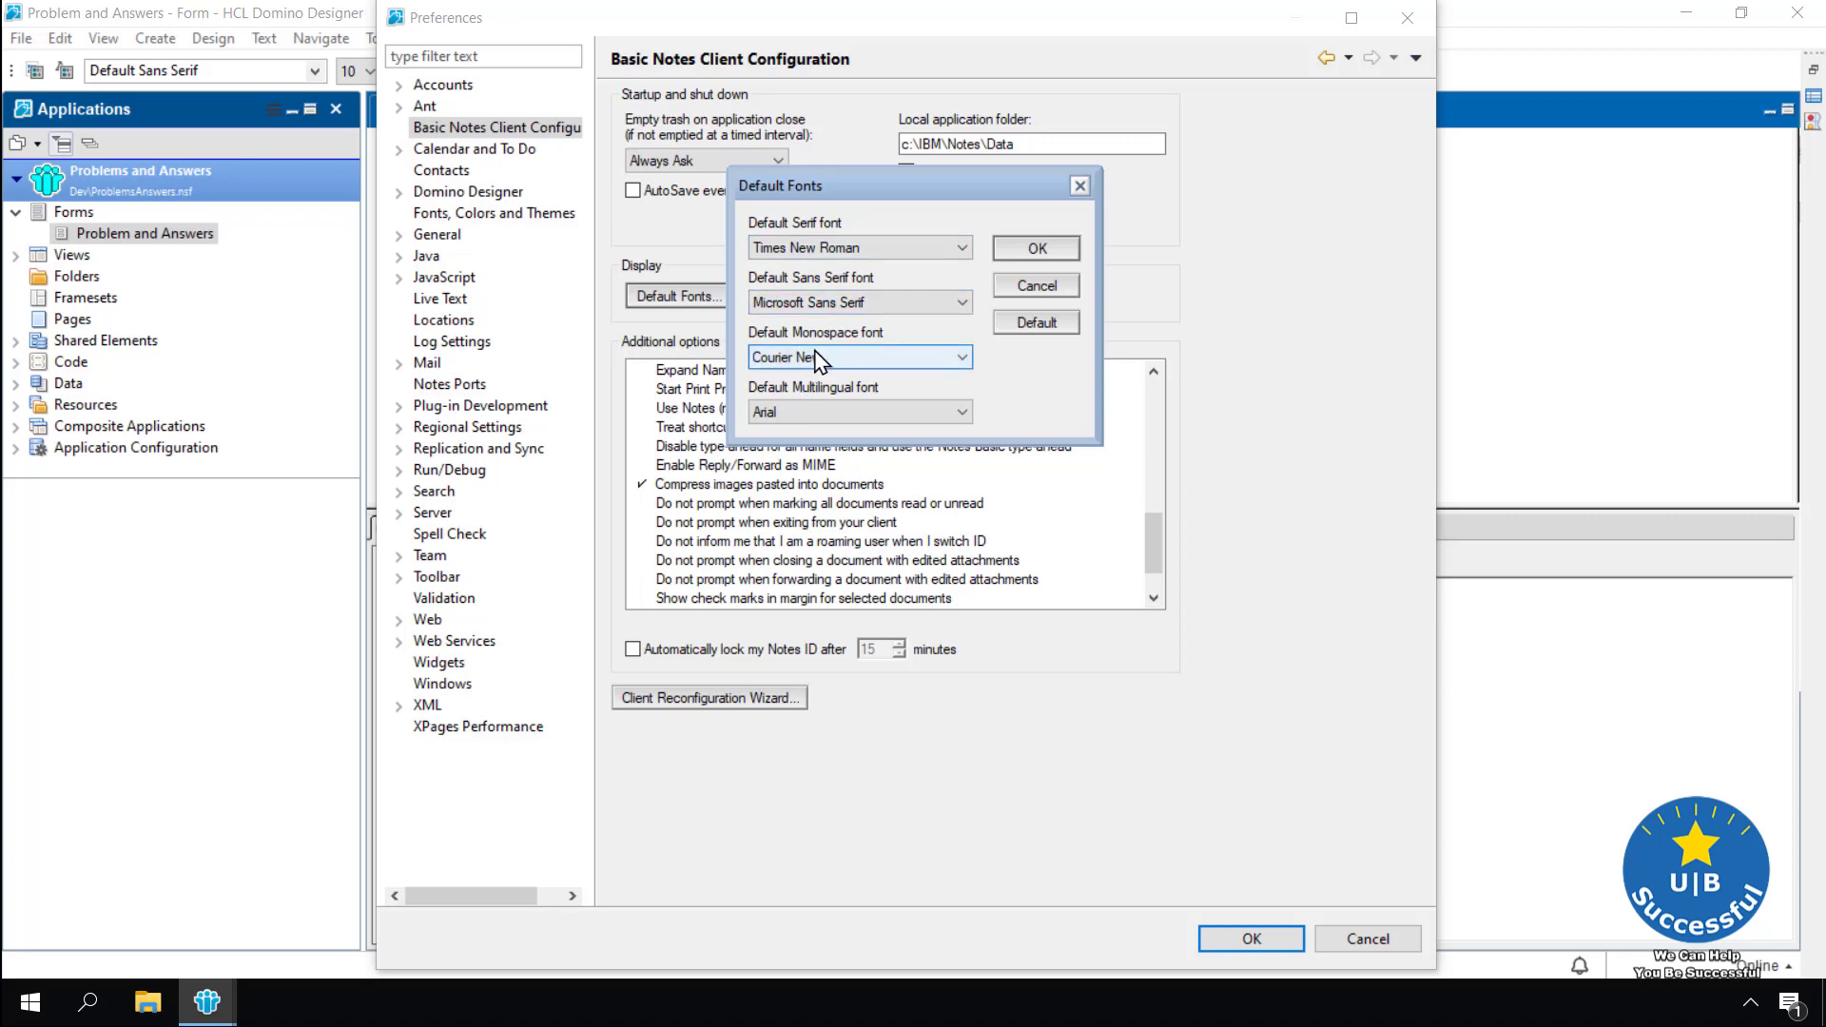
{"action": "left_click", "coordinate": [962, 356]}
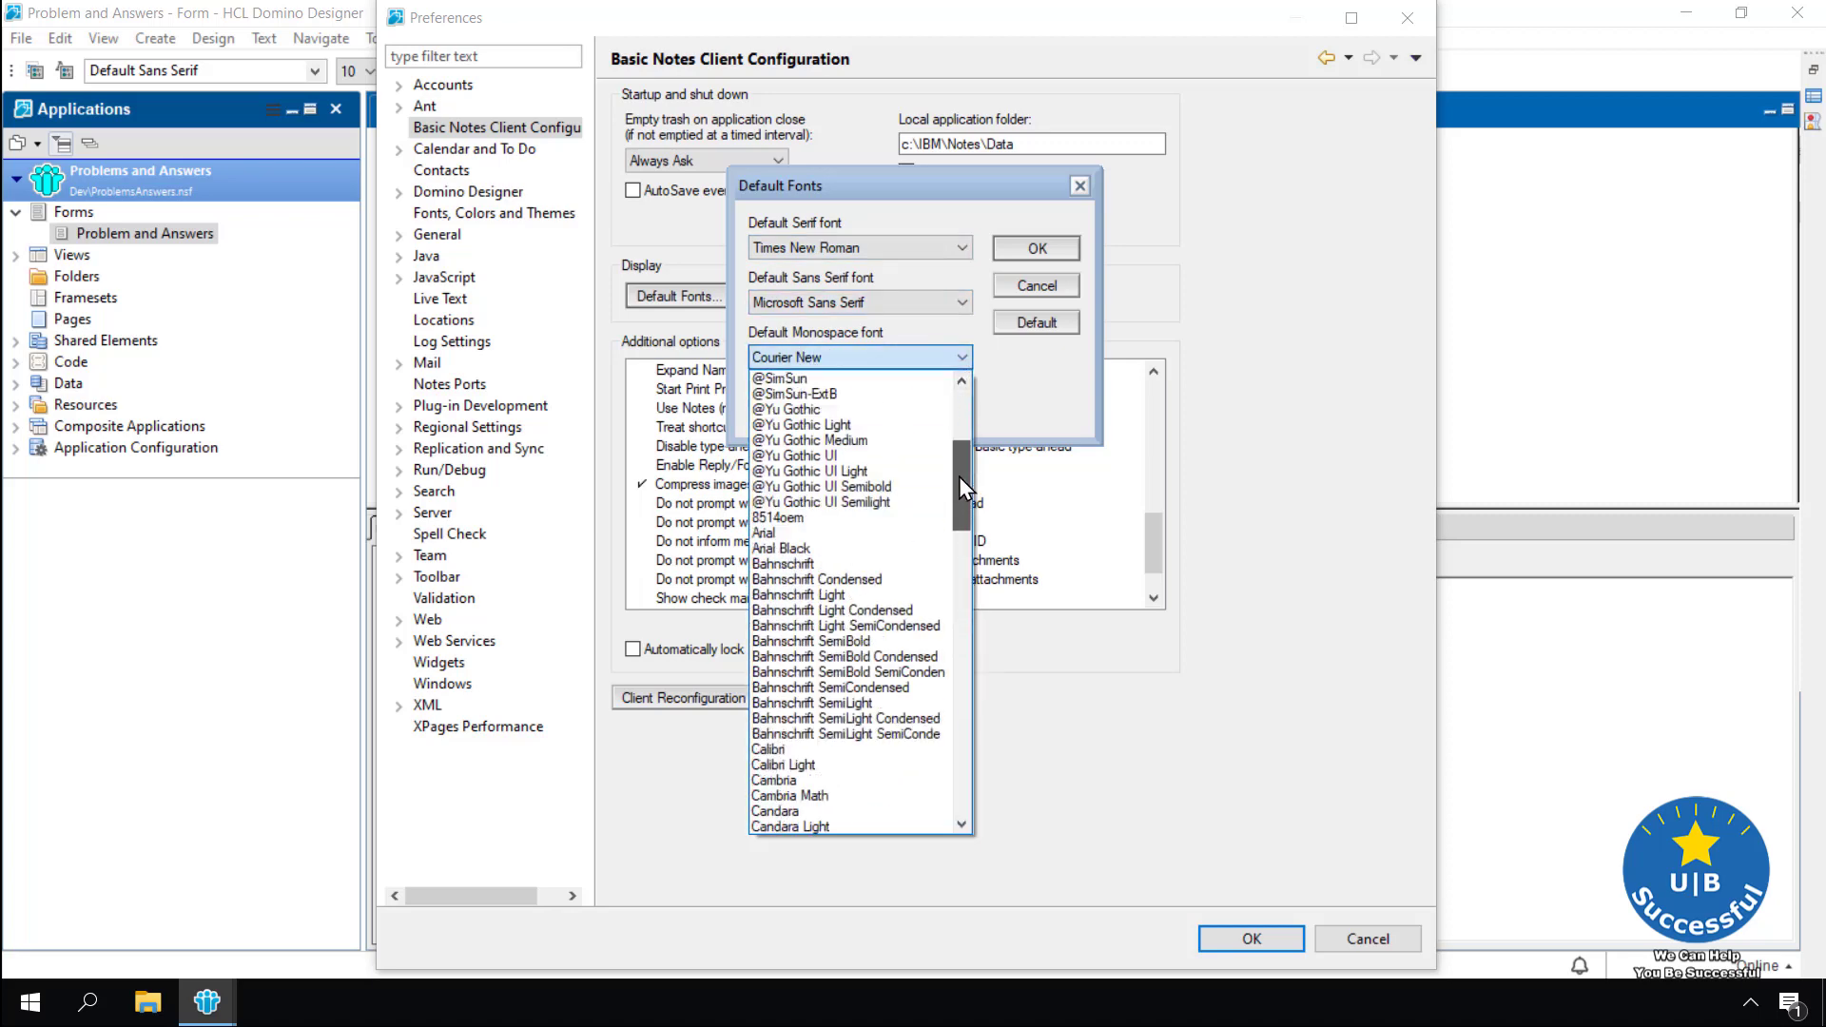
{"action": "left_click_drag", "start_coordinate": [960, 485], "coordinate": [966, 571]}
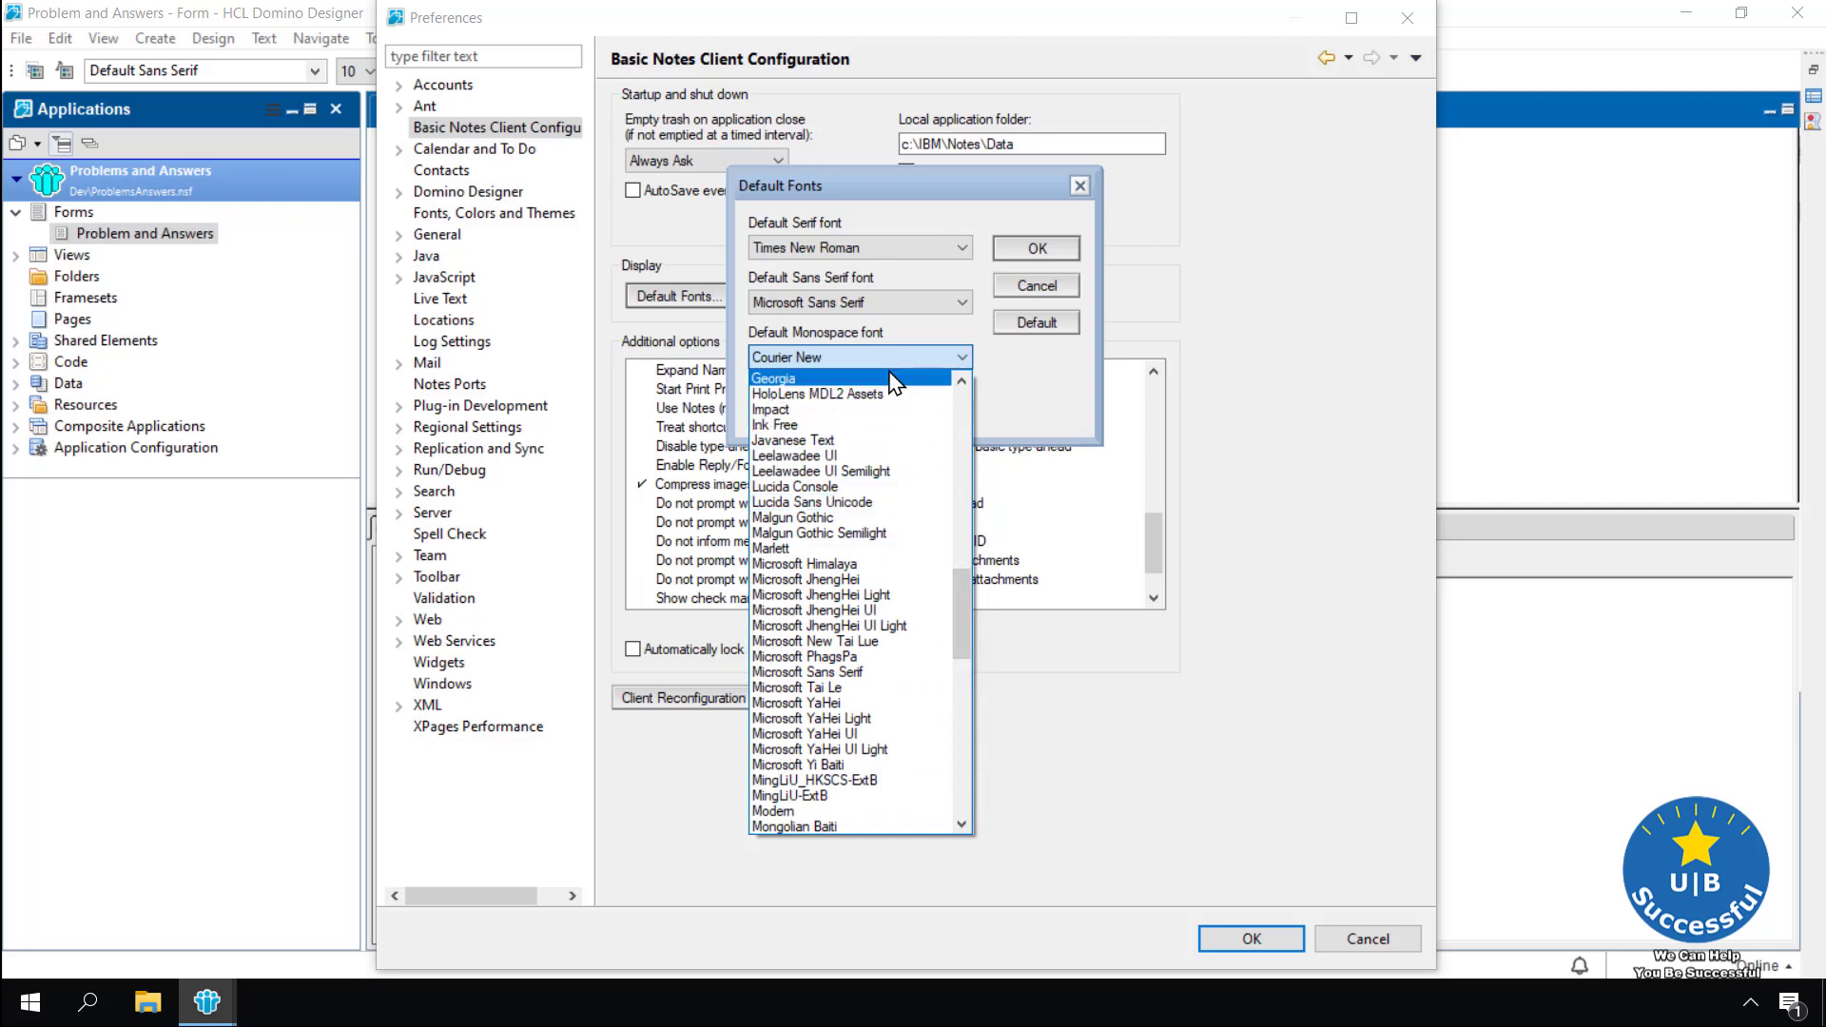
{"action": "left_click", "coordinate": [967, 340]}
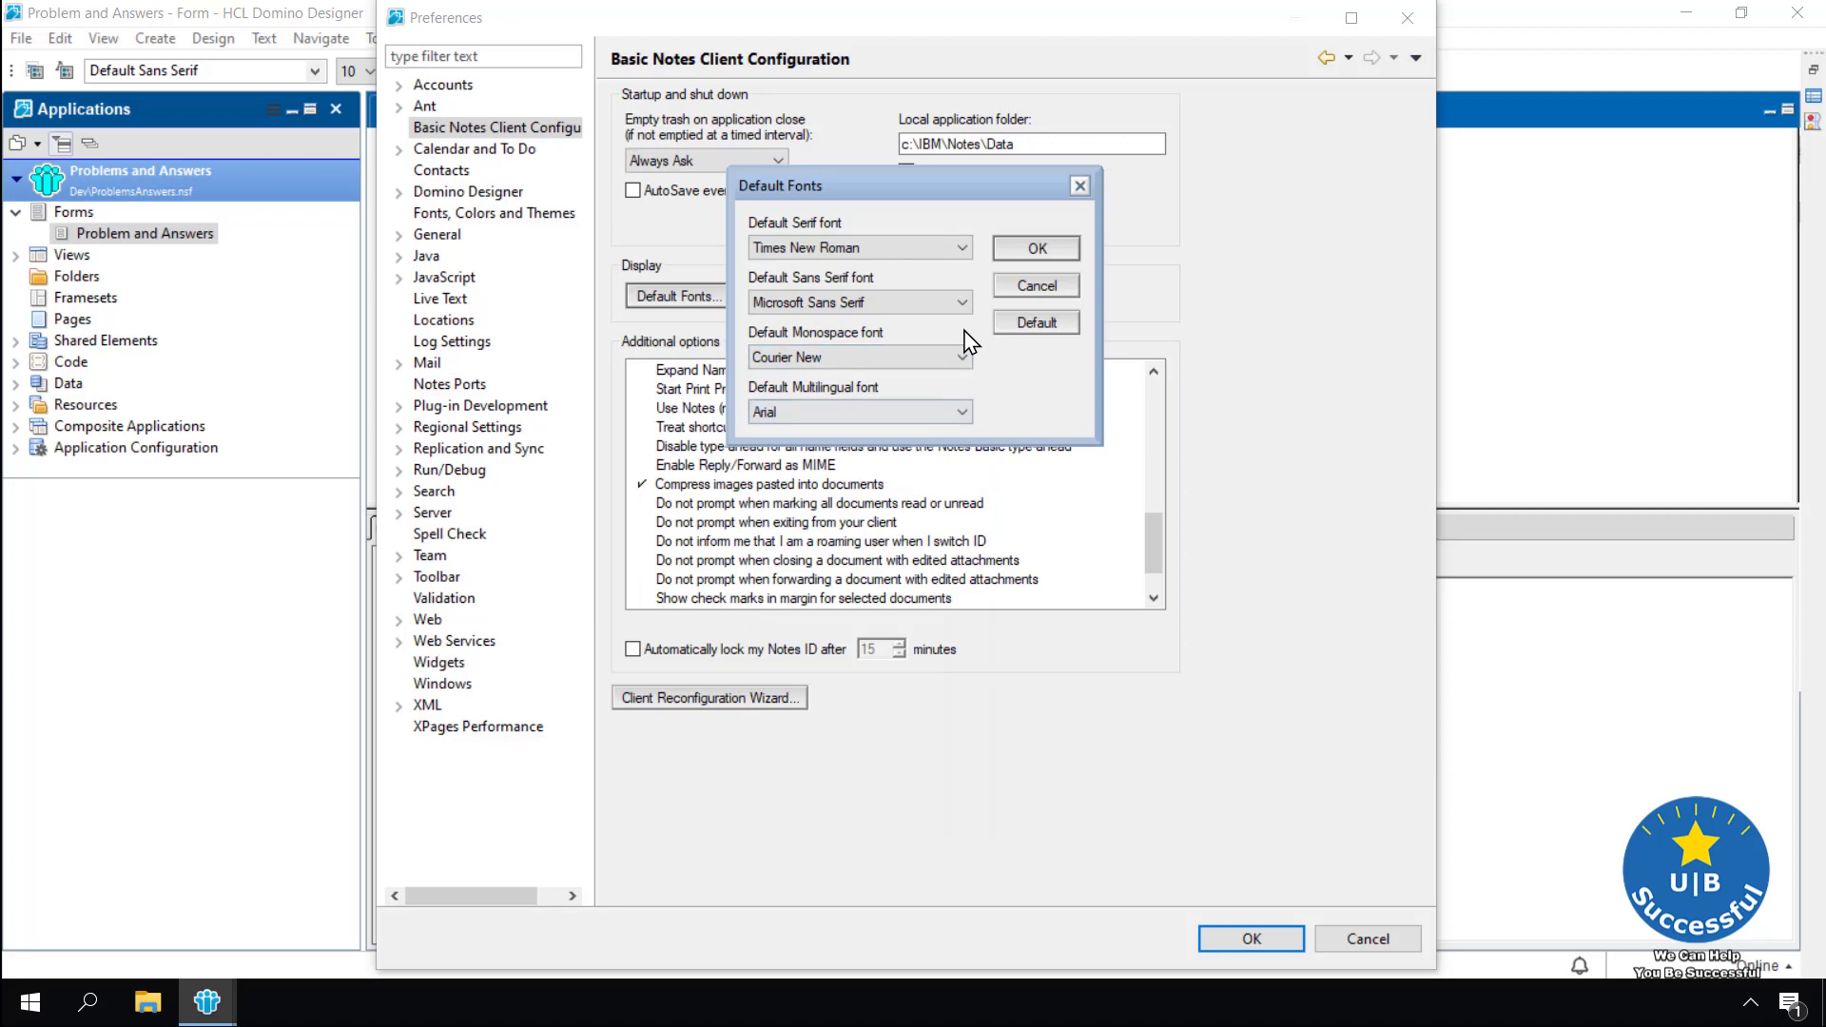
Try Fixedsys, Microsoft YaHei Light and SimSun as monospace, sans serif and serif fonts
{"action": "left_click", "coordinate": [963, 357]}
{"action": "left_click", "coordinate": [808, 415]}
{"action": "left_click", "coordinate": [963, 303]}
{"action": "left_click", "coordinate": [837, 540]}
{"action": "left_click", "coordinate": [963, 247]}
{"action": "left_click", "coordinate": [836, 331]}
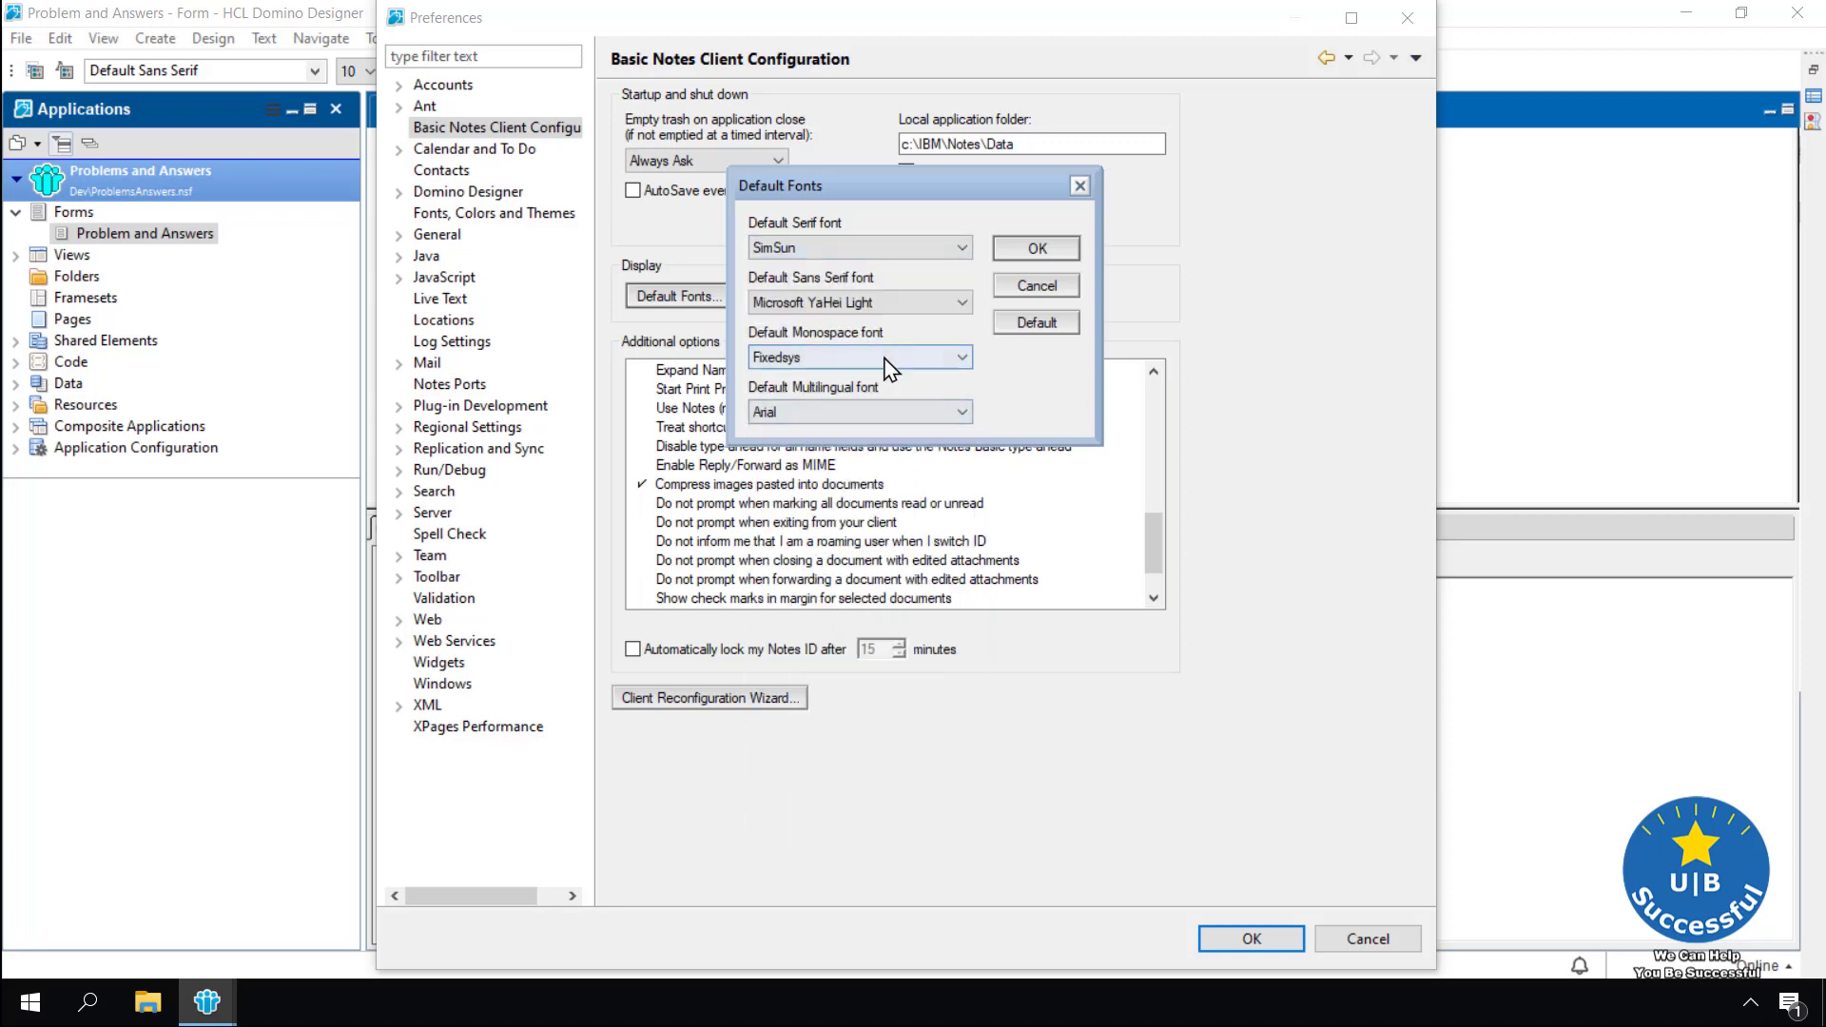
Reset all default fonts to standard values, confirm, and close Preferences
{"action": "left_click", "coordinate": [1025, 326]}
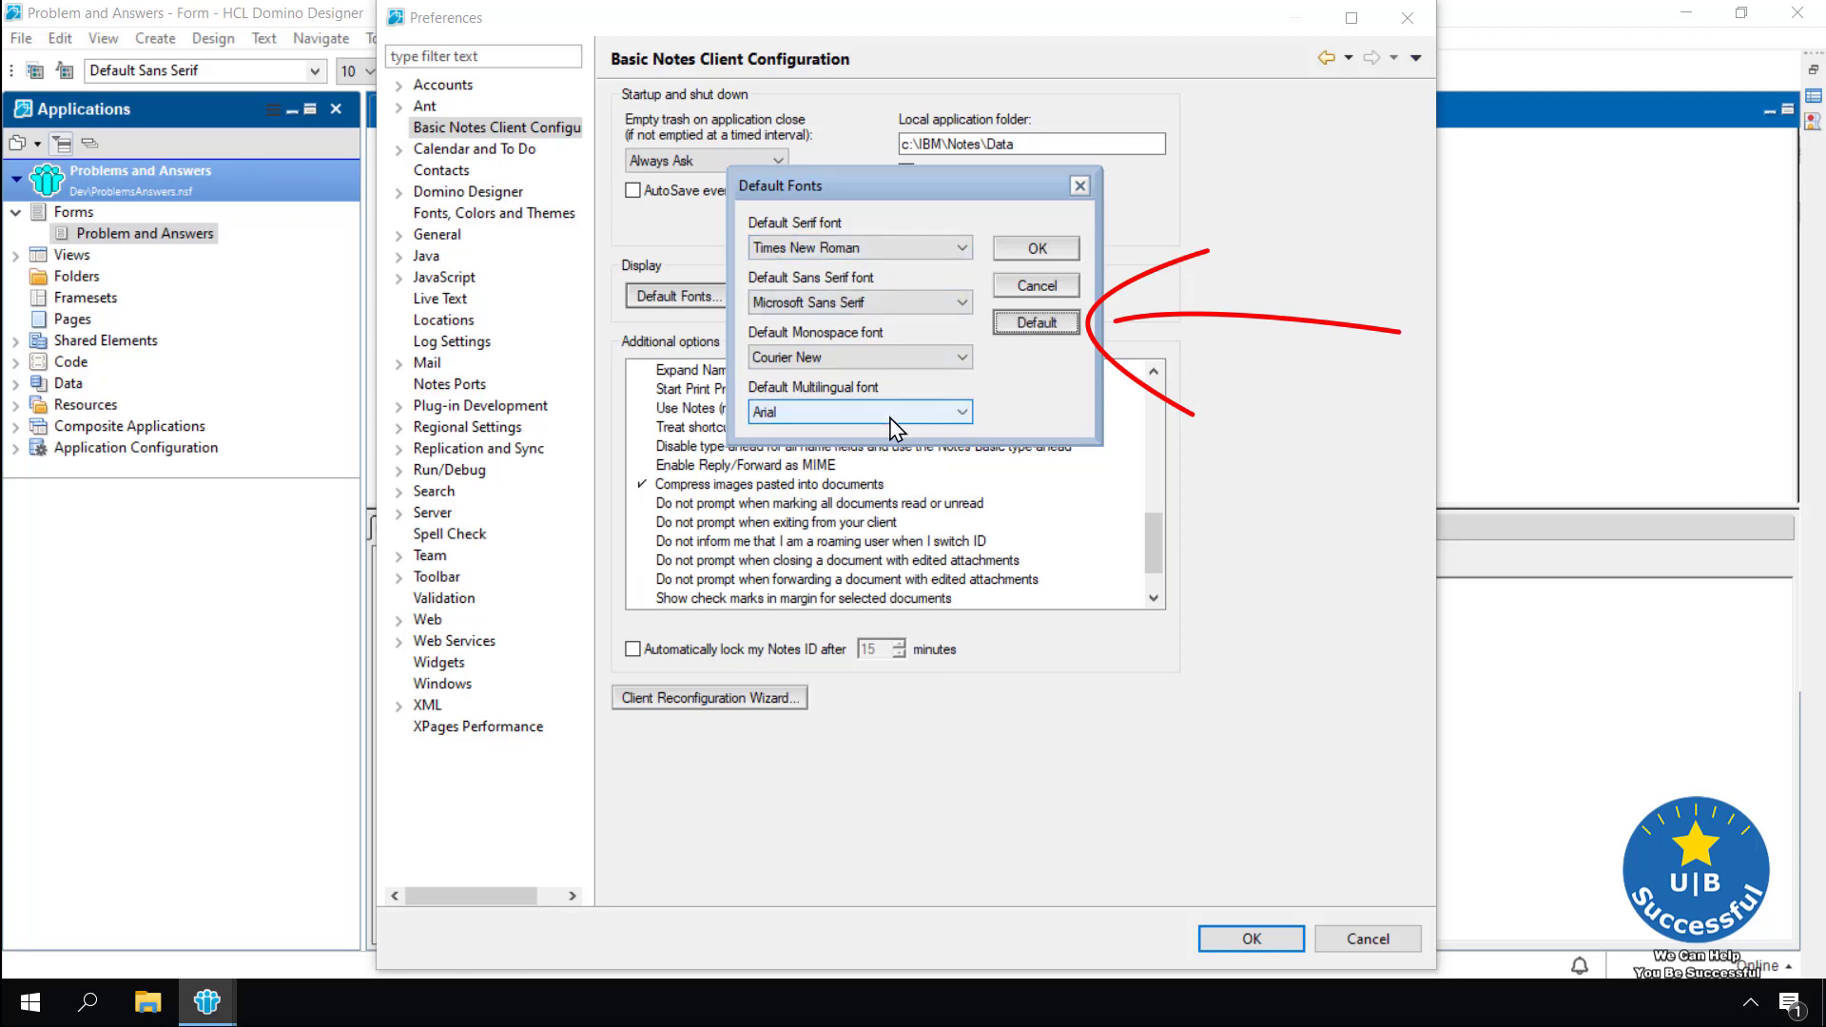
{"action": "left_click", "coordinate": [1046, 251]}
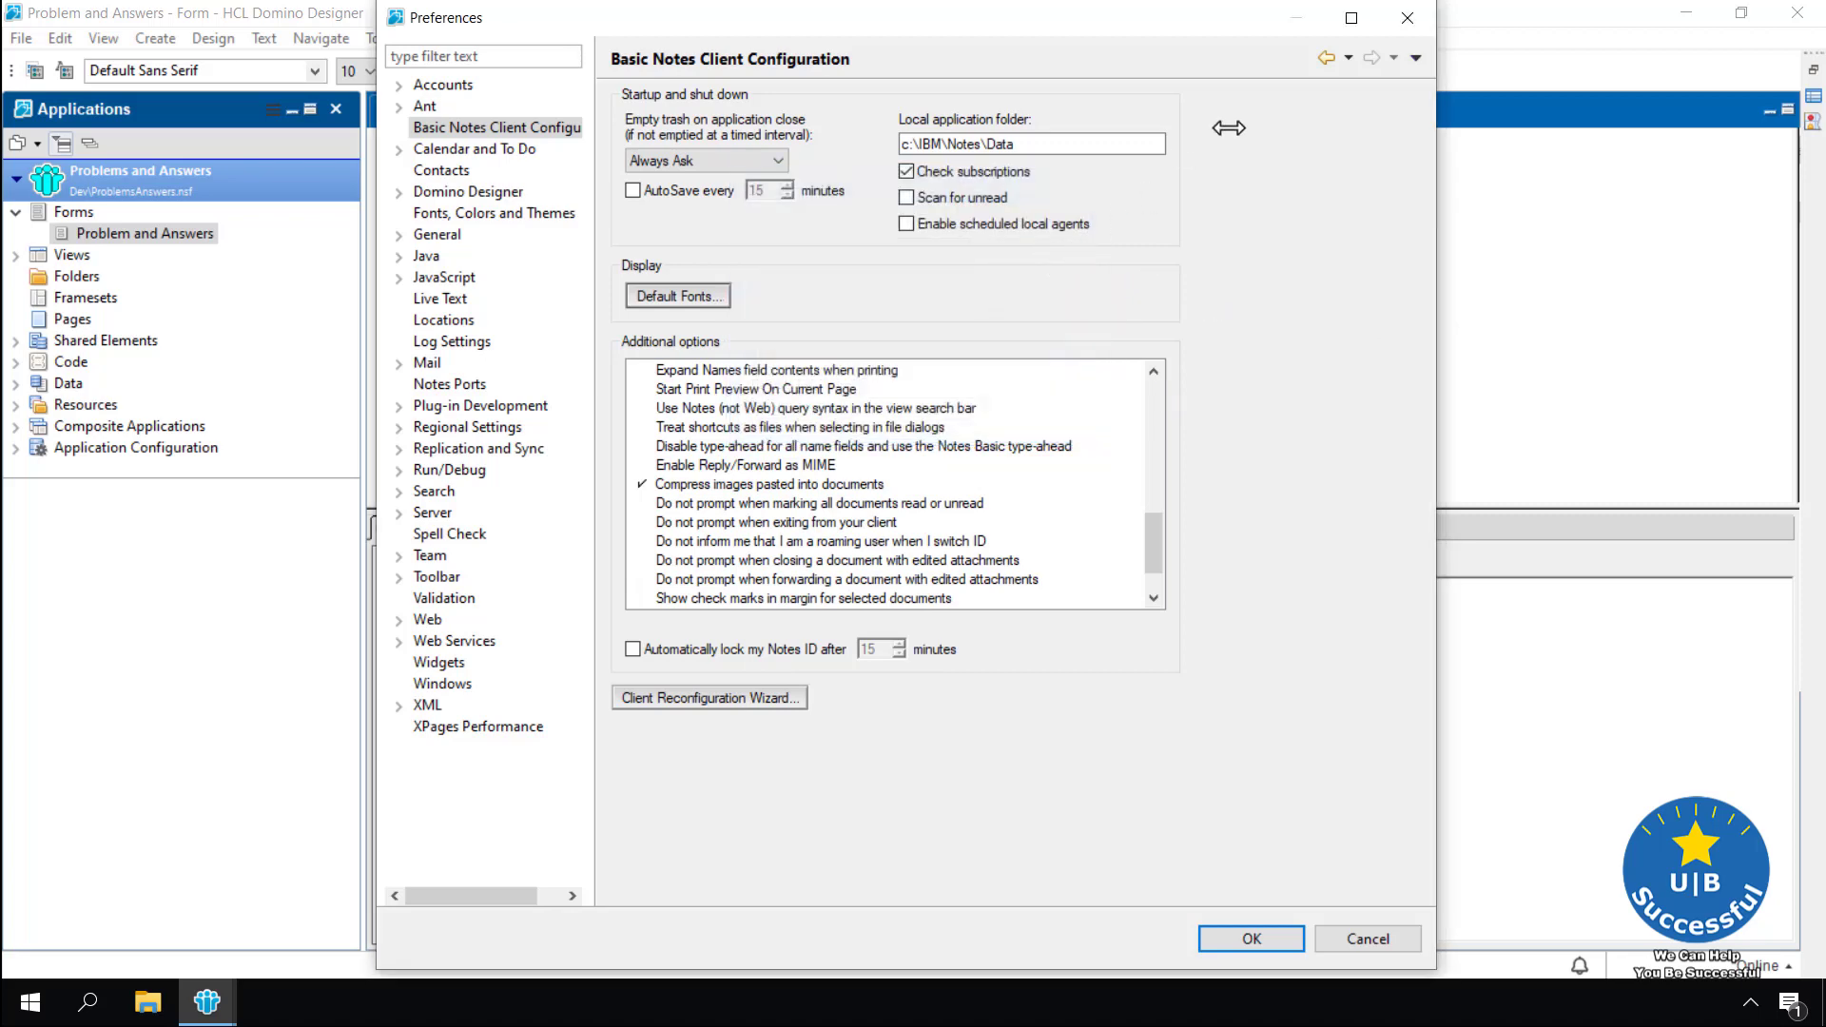
{"action": "left_click", "coordinate": [1408, 17]}
{"action": "left_click", "coordinate": [315, 71]}
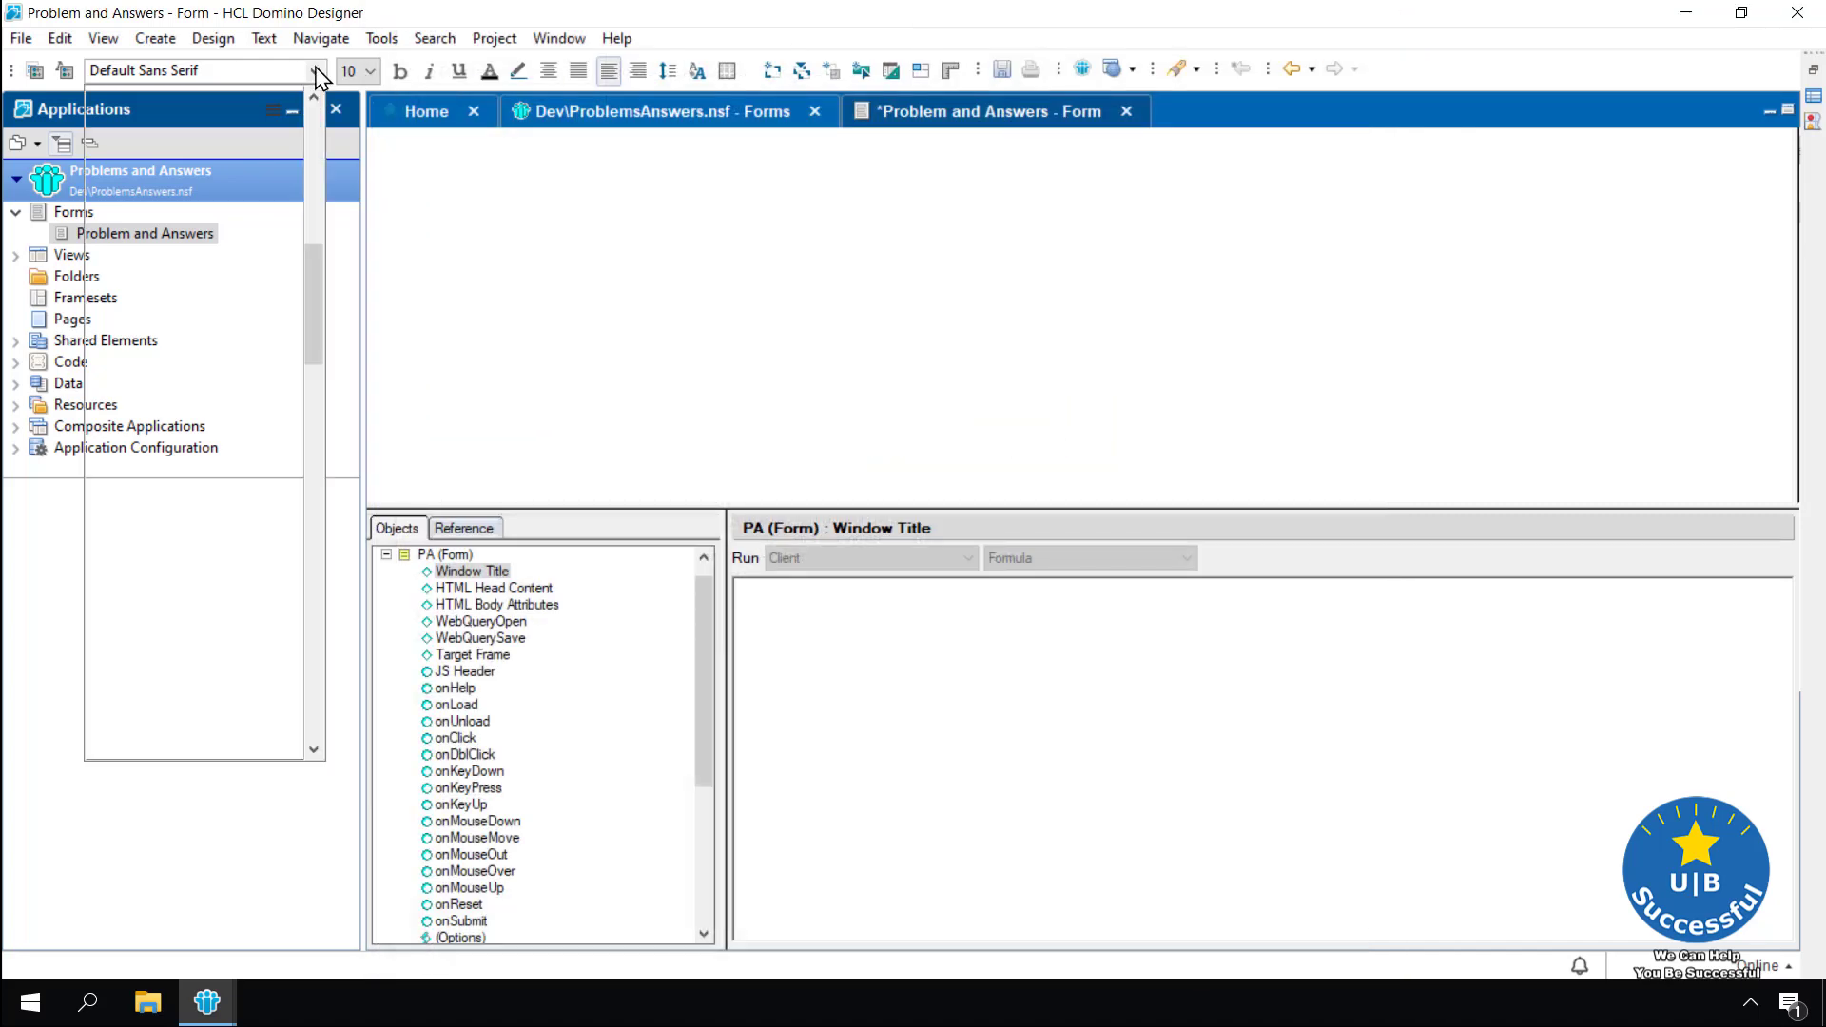
{"action": "left_click", "coordinate": [314, 98]}
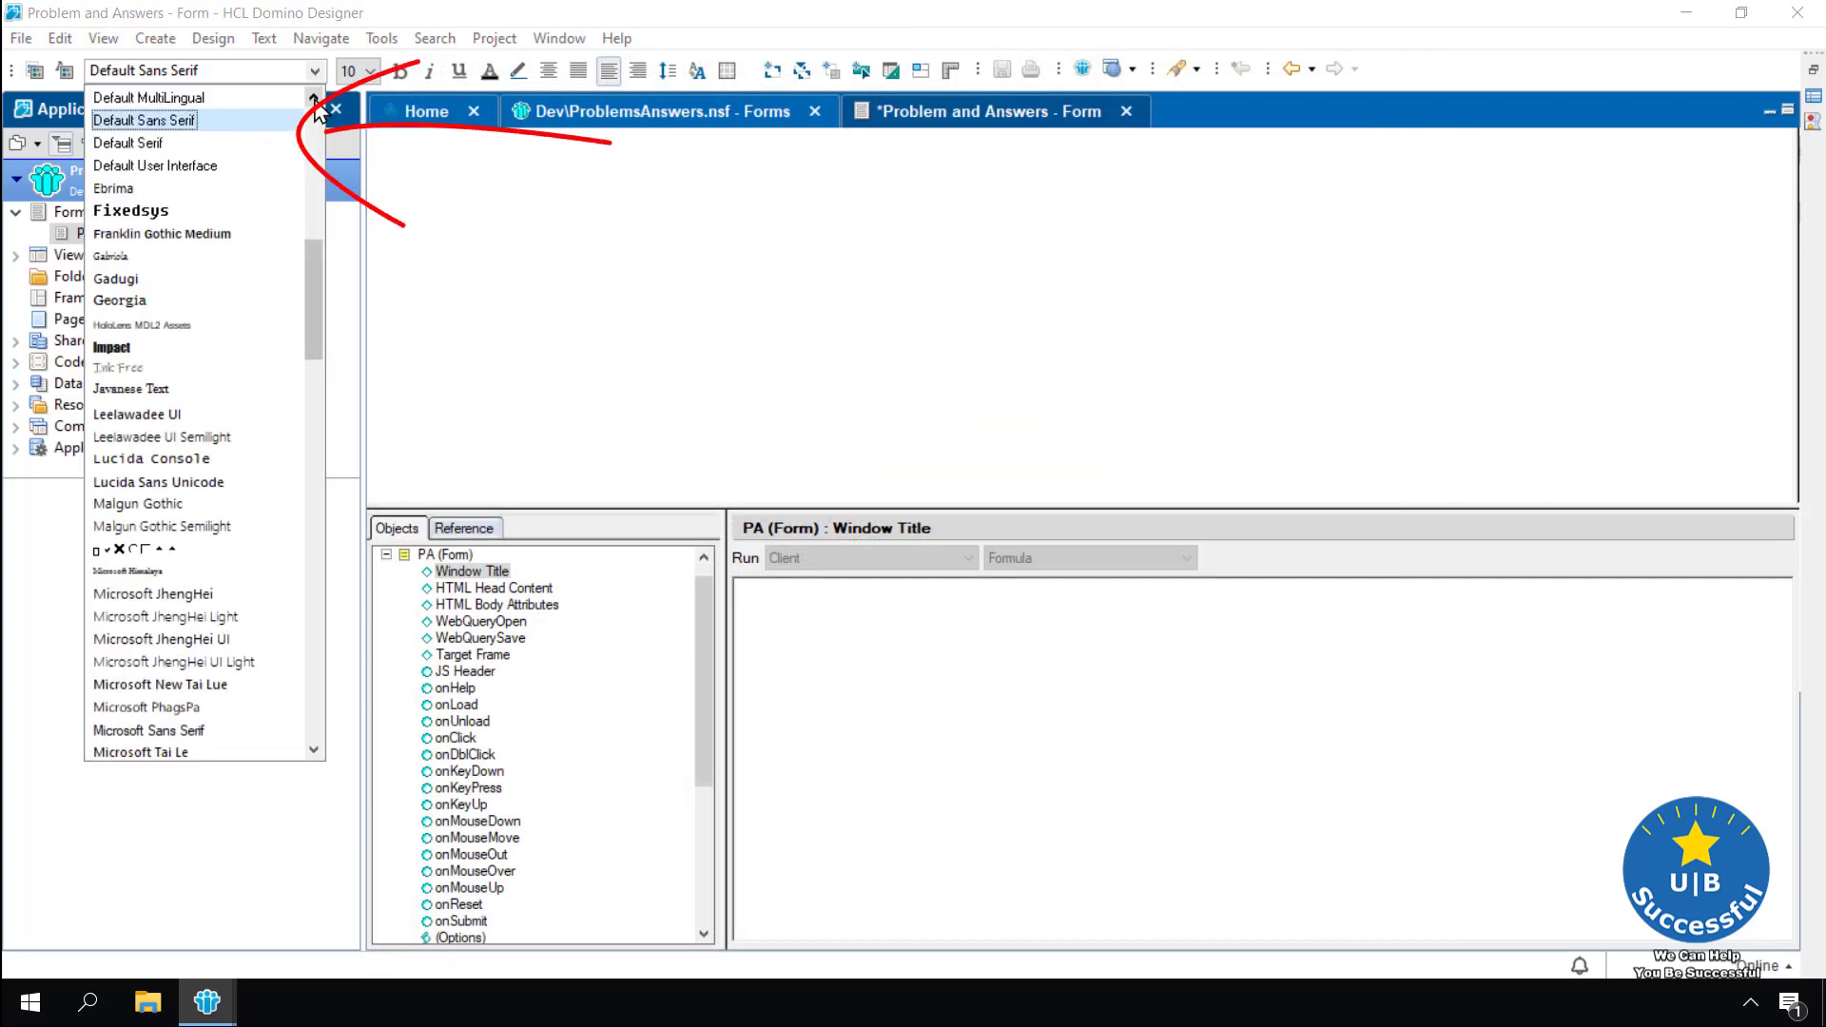
{"action": "left_click", "coordinate": [314, 98]}
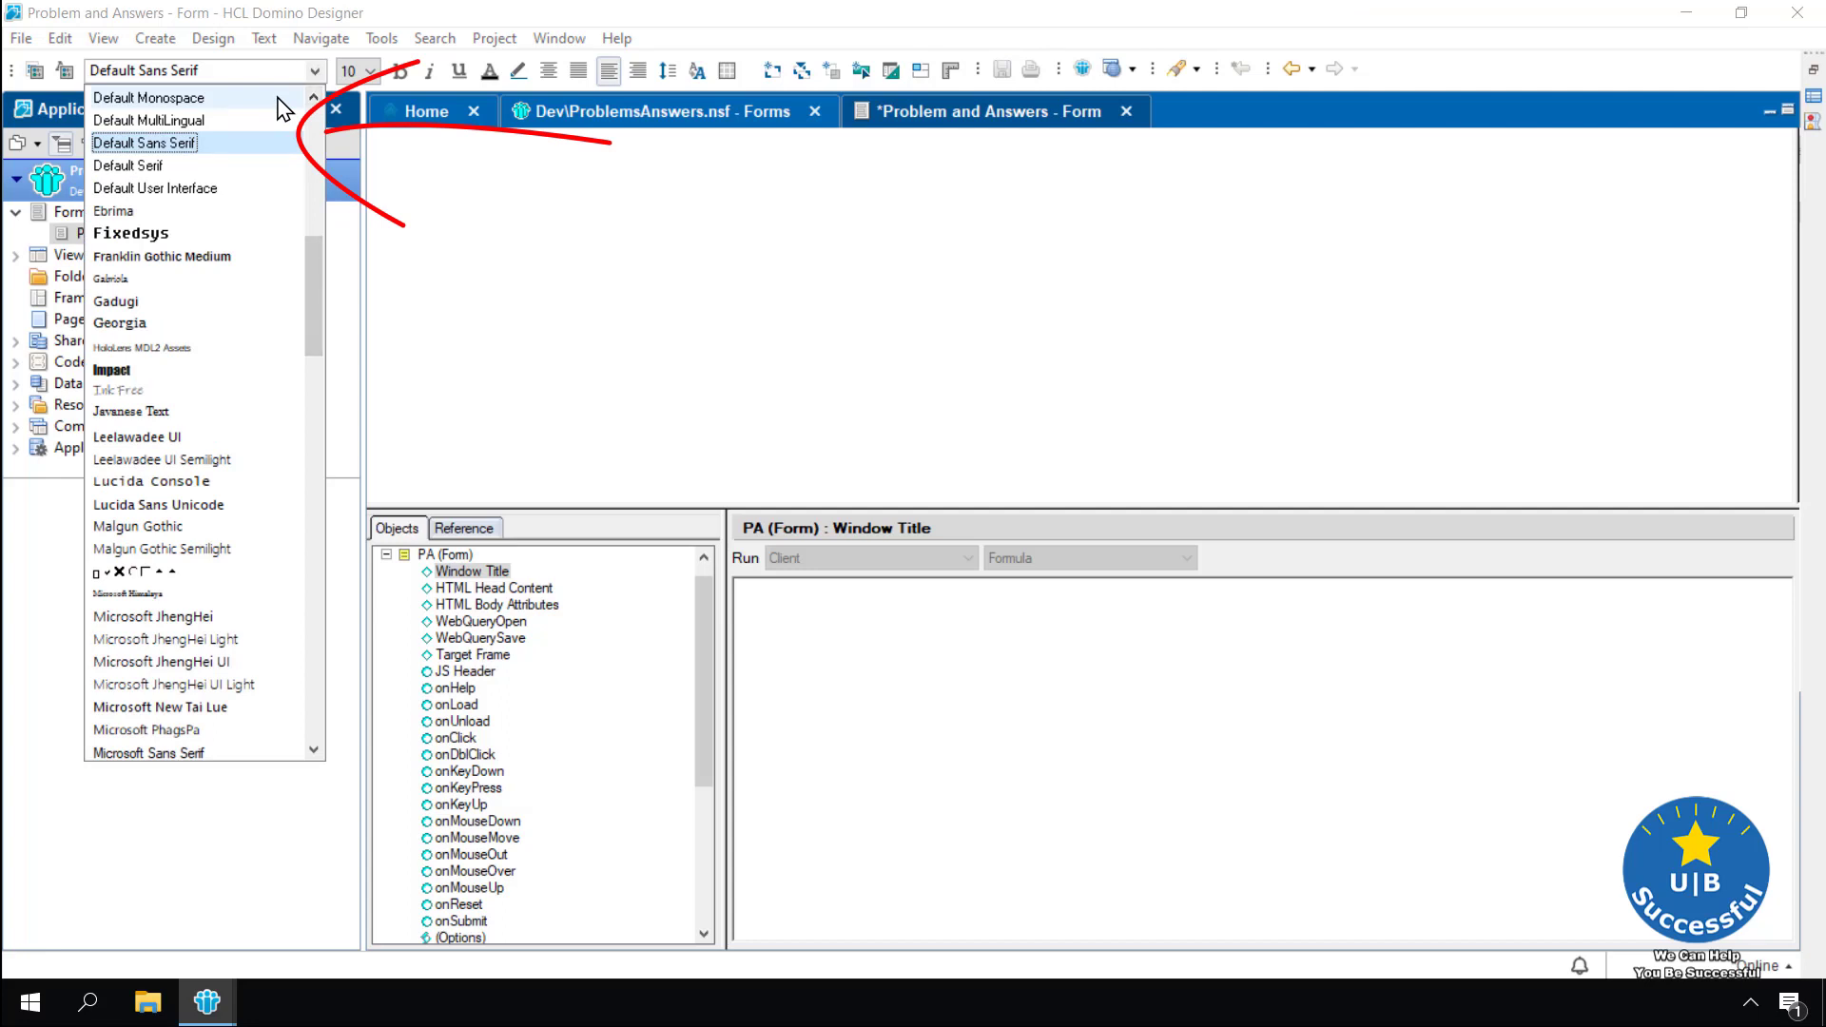
{"action": "left_click", "coordinate": [314, 97]}
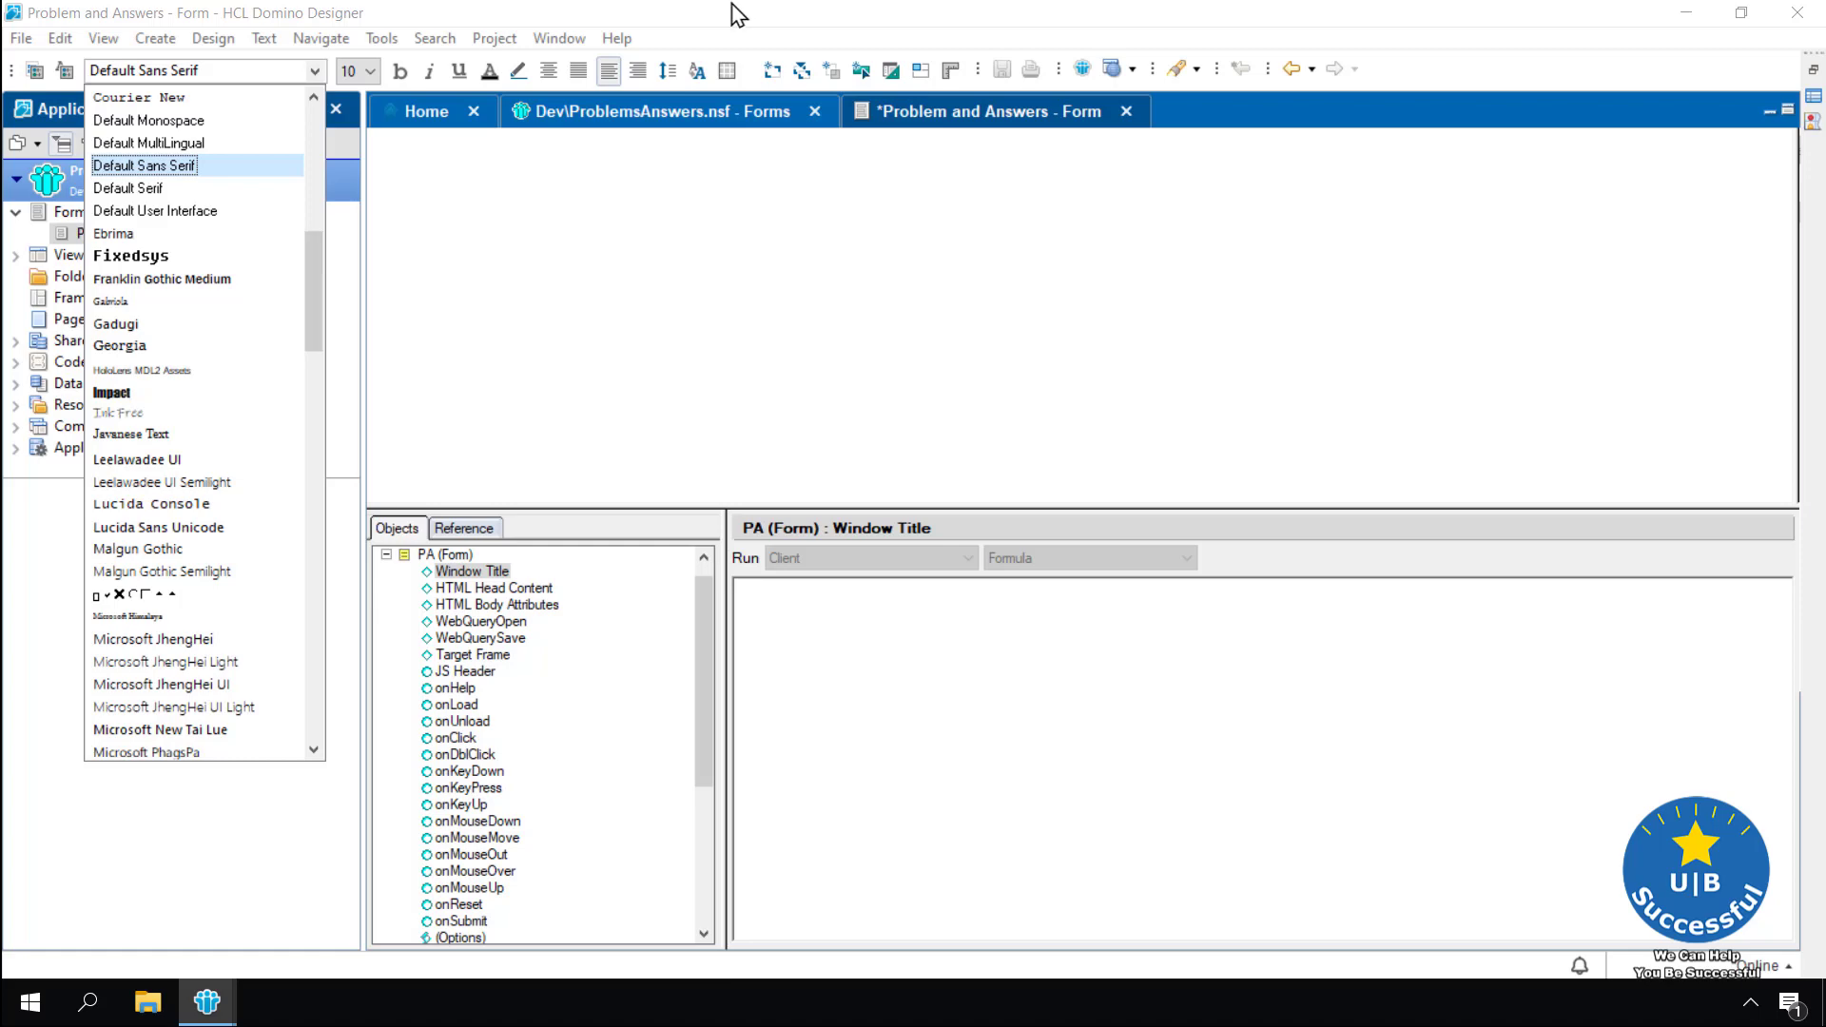
{"action": "key", "text": "Escape"}
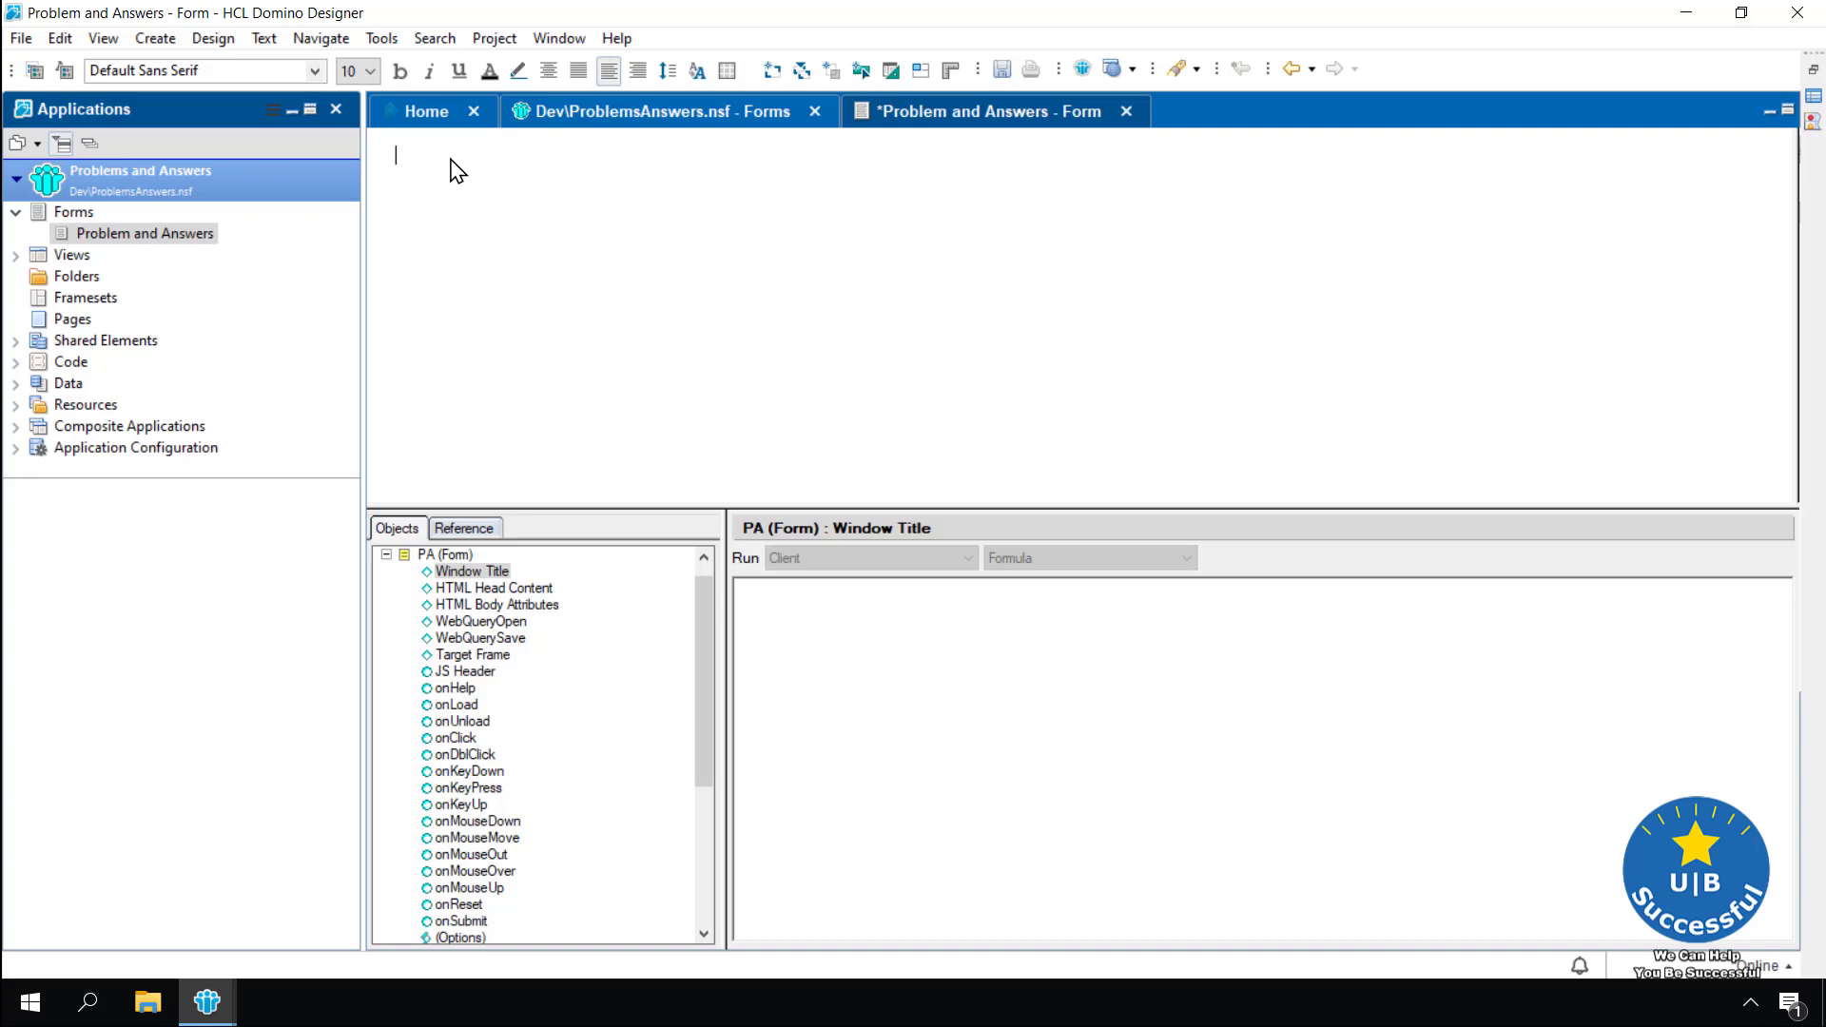
Insert a table with 10 rows, 2 columns and a fixed 6" width
{"action": "left_click", "coordinate": [155, 40]}
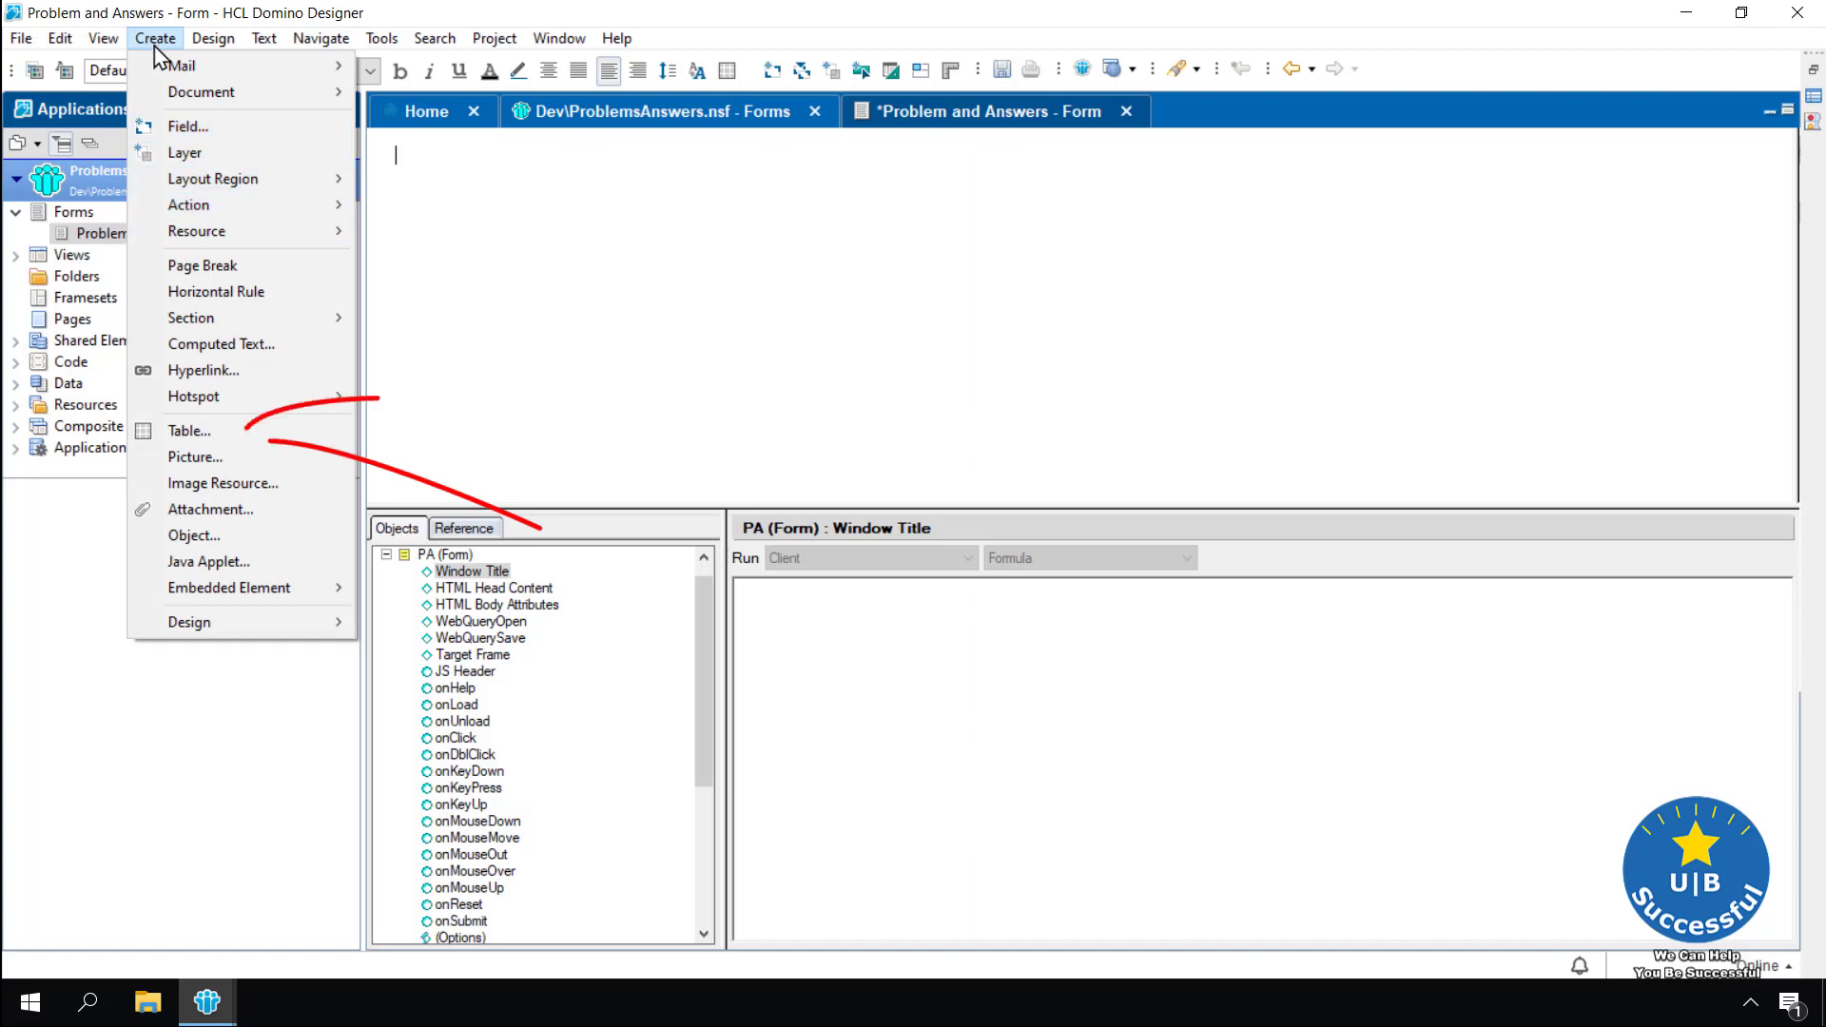
{"action": "left_click", "coordinate": [197, 433]}
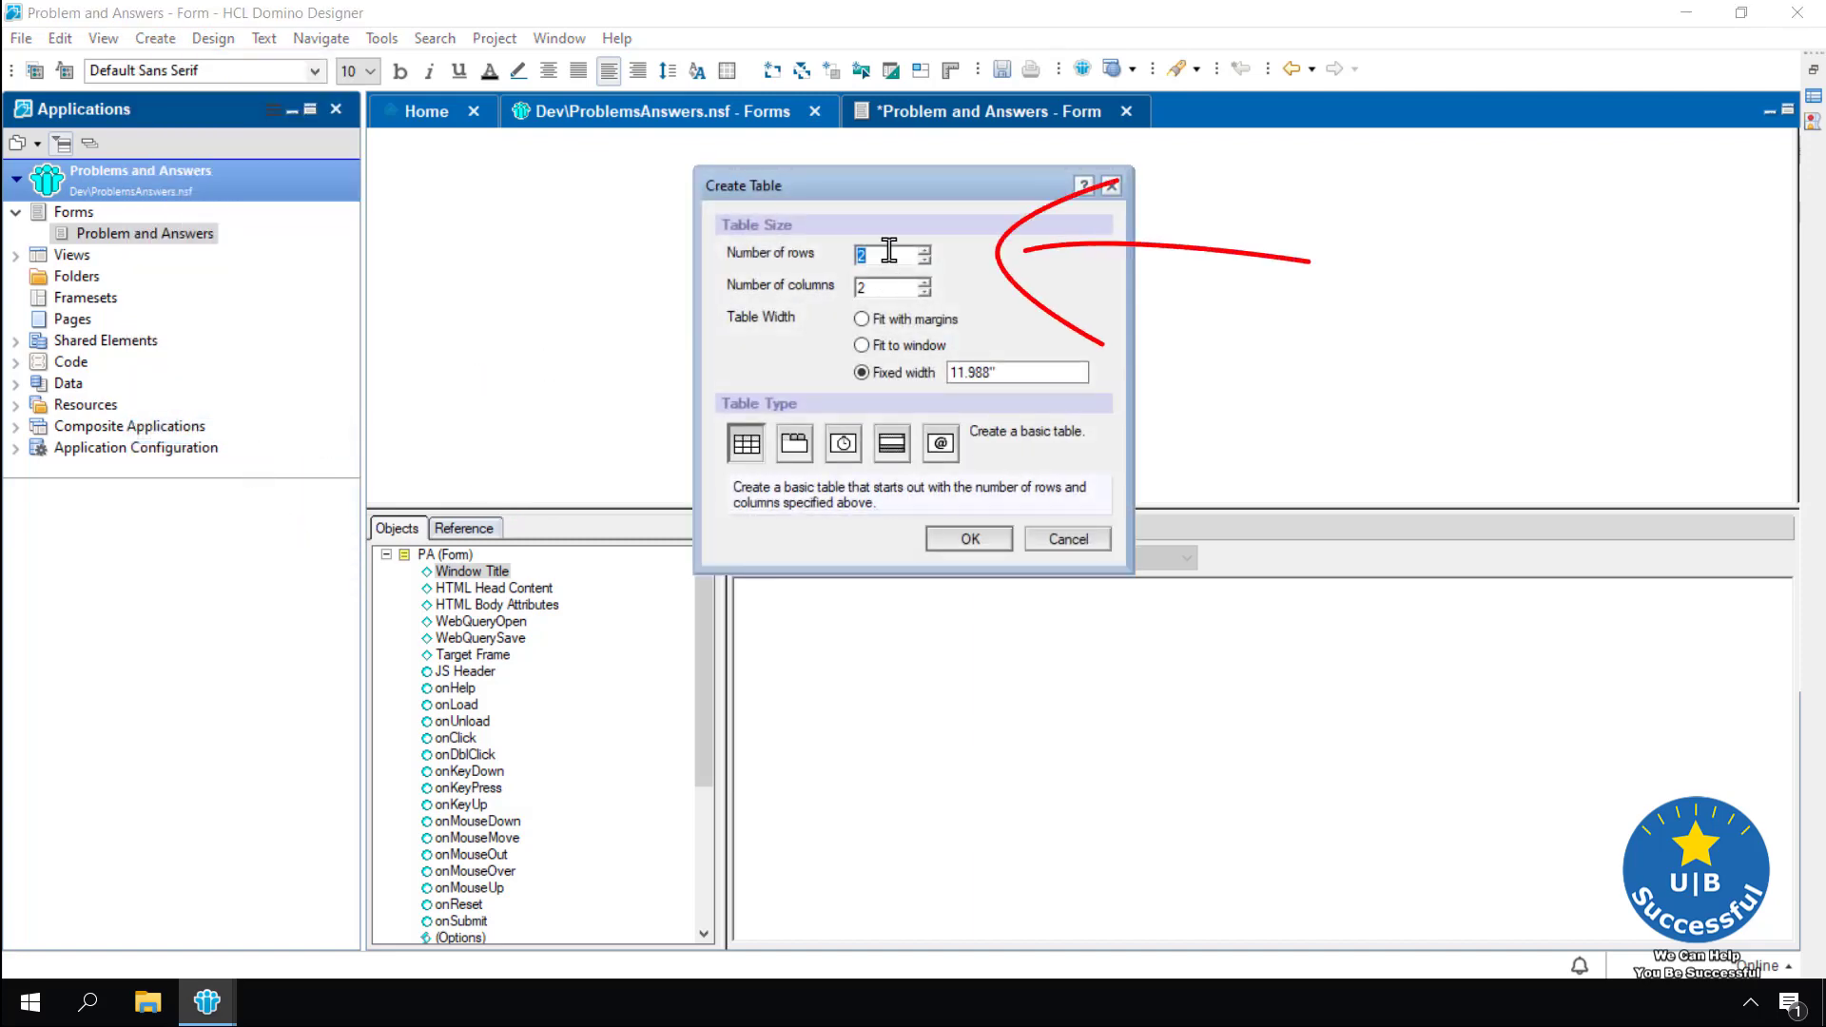
{"action": "type", "text": "19"}
{"action": "key", "text": "BackSpace"}
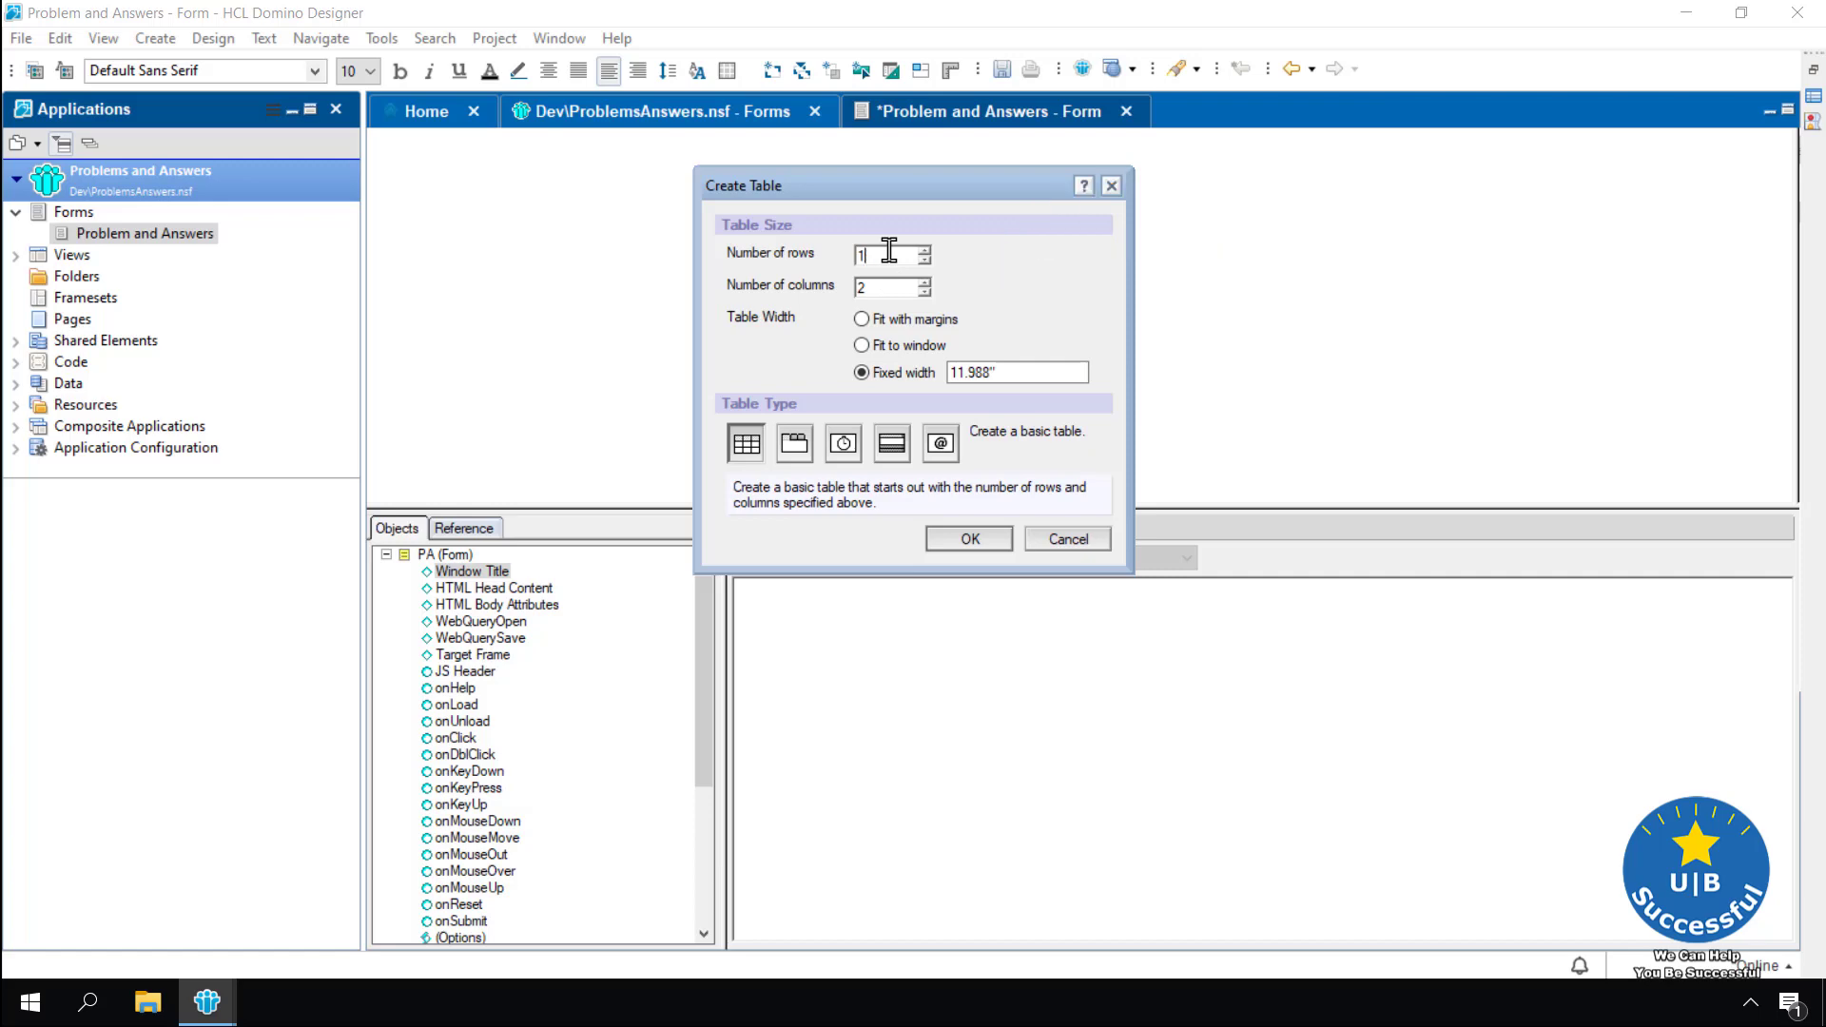
{"action": "type", "text": "0"}
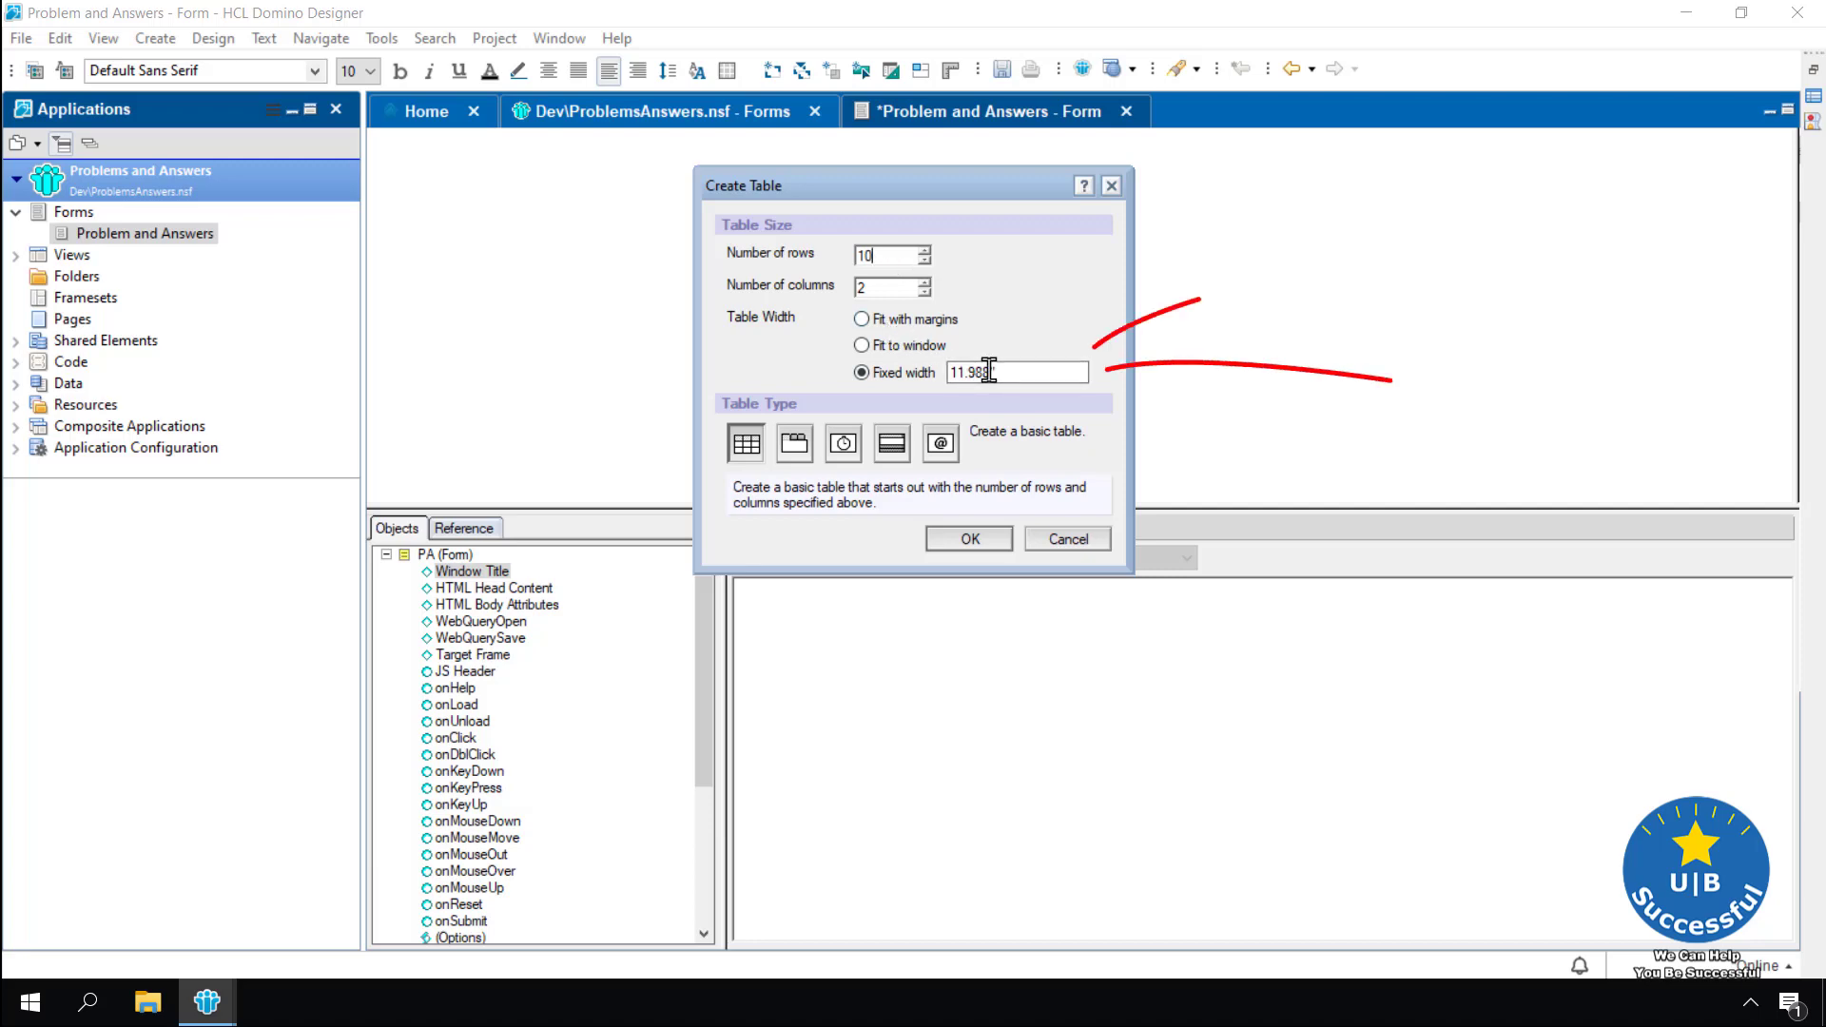
{"action": "left_click_drag", "start_coordinate": [989, 371], "coordinate": [937, 380]}
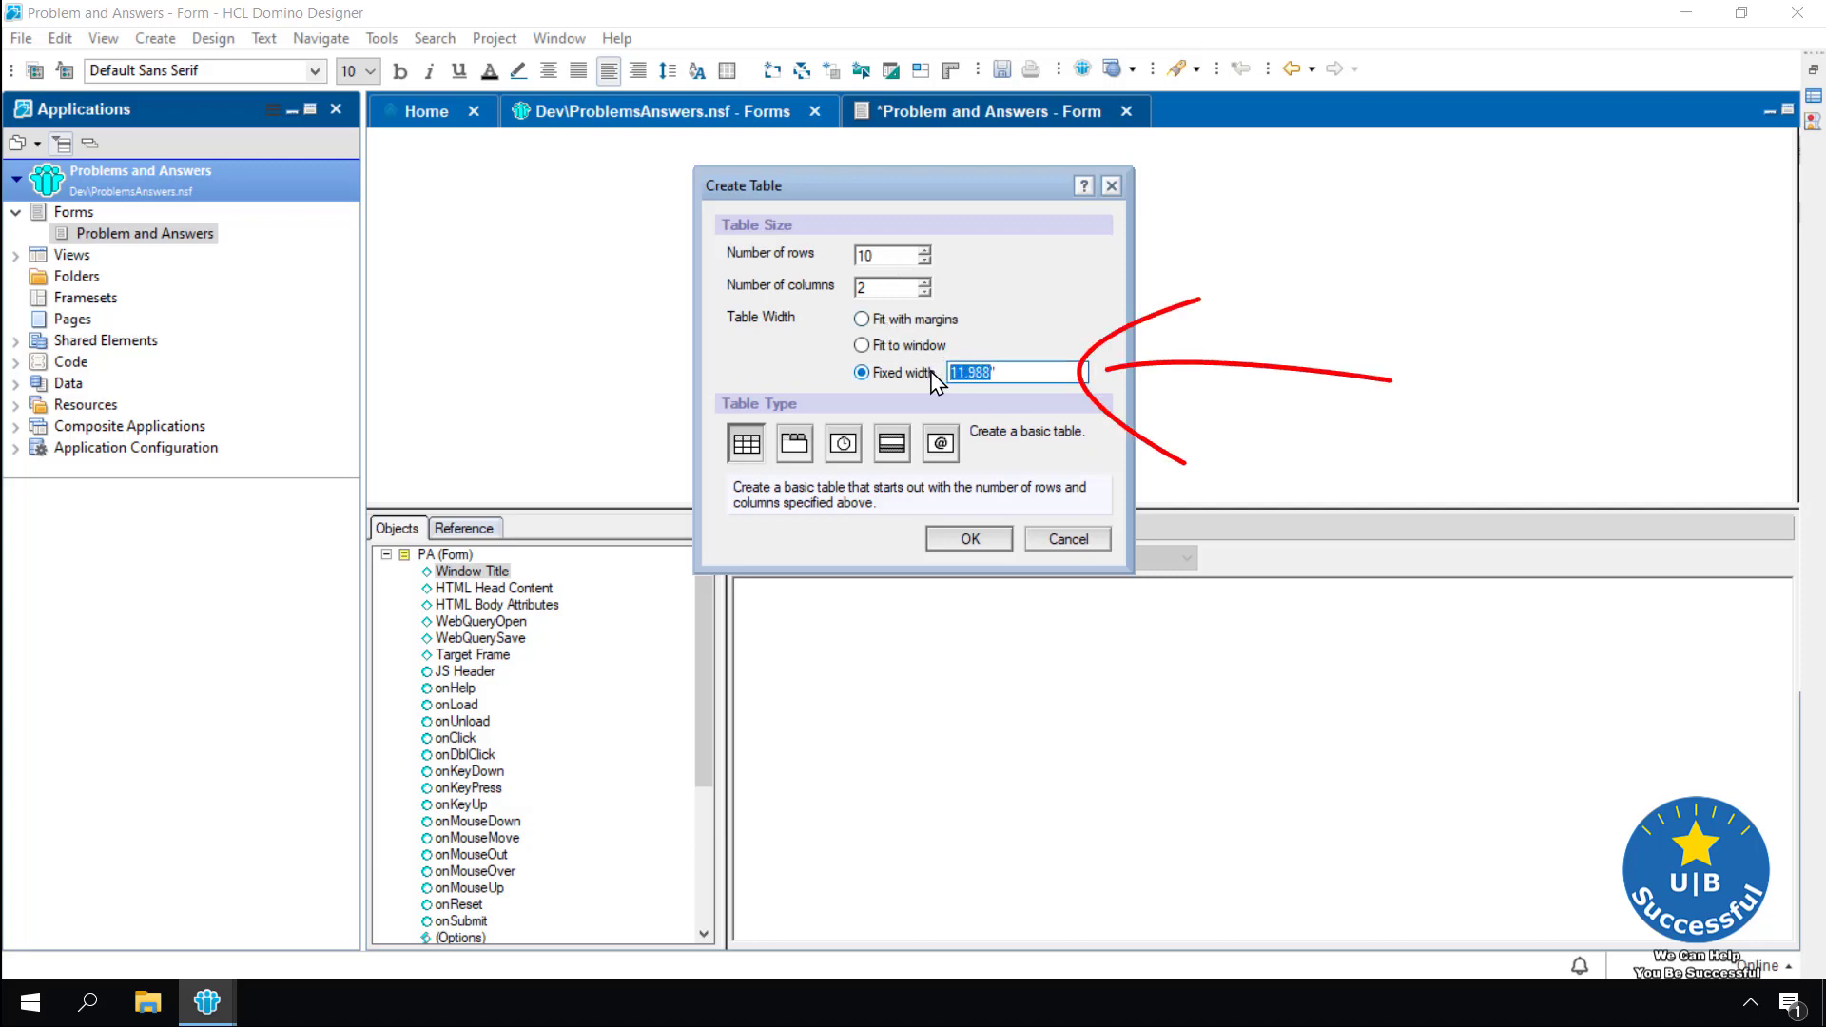
{"action": "type", "text": "6"}
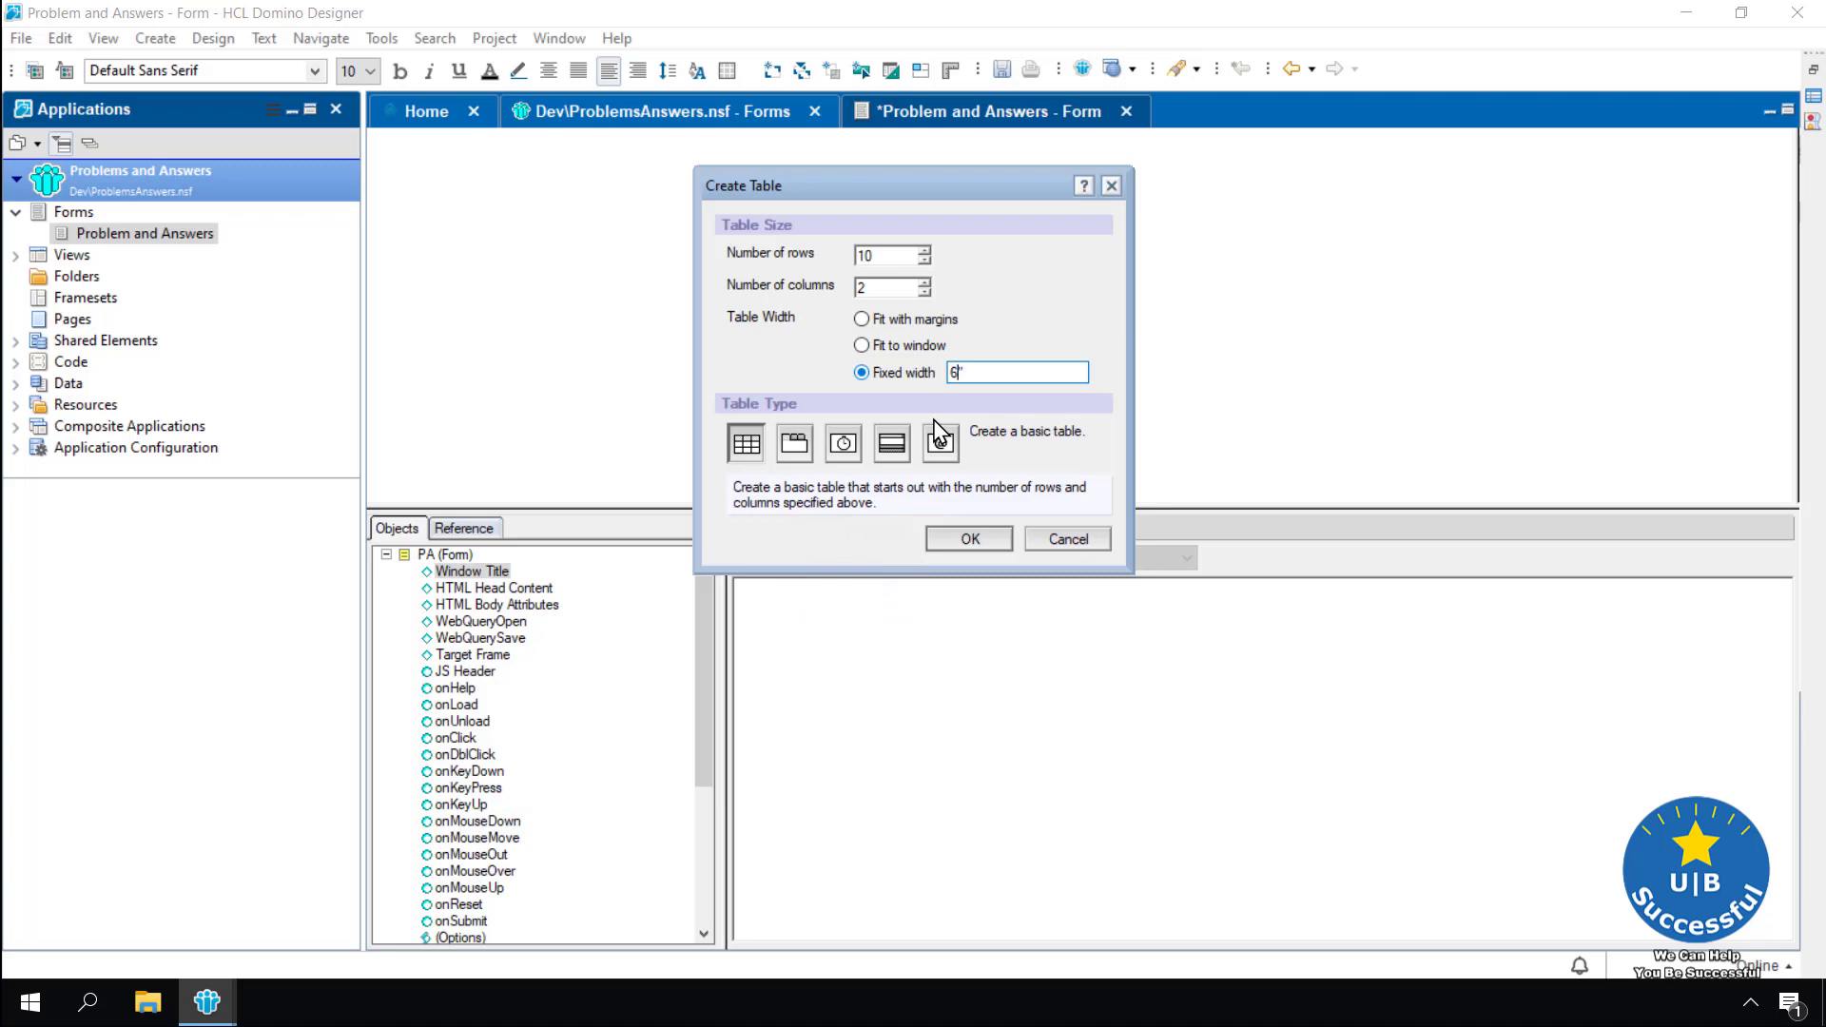
{"action": "left_click", "coordinate": [972, 538]}
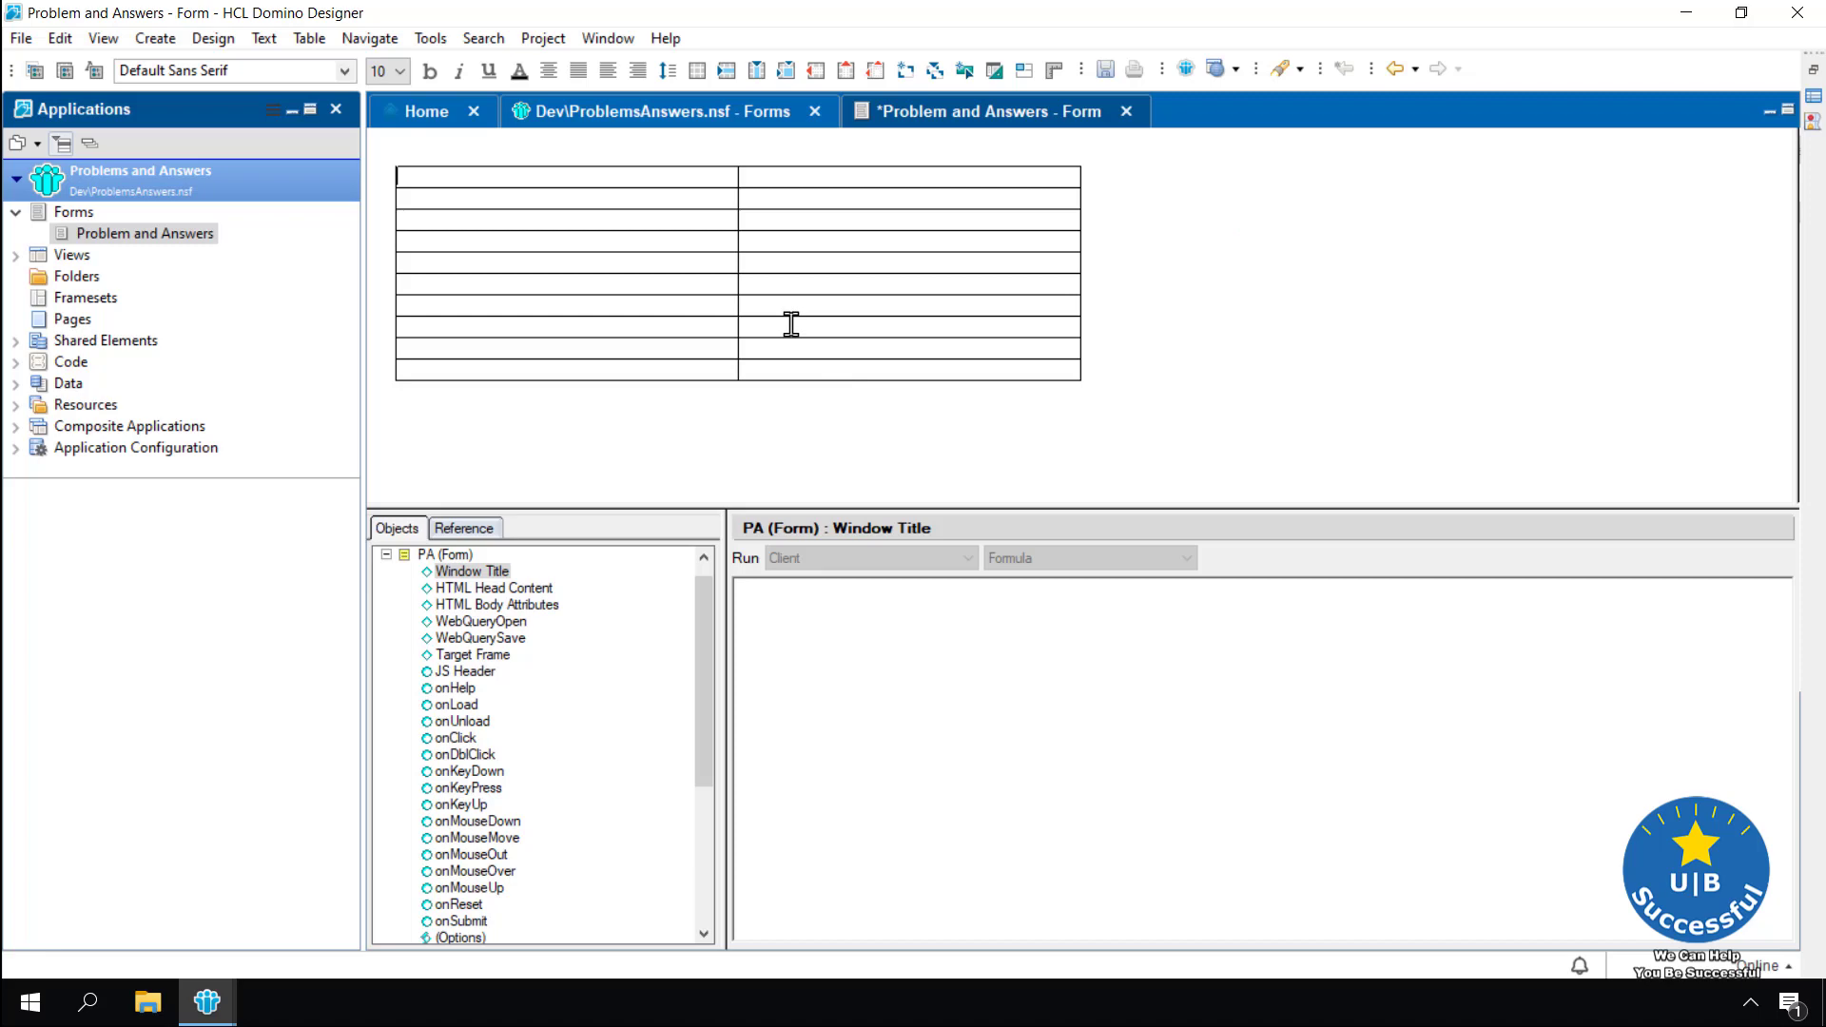
Type the labels Category:, Status: and Priorit in the first three left cells
{"action": "type", "text": "Category:"}
{"action": "key", "text": "Down"}
{"action": "type", "text": "Status:"}
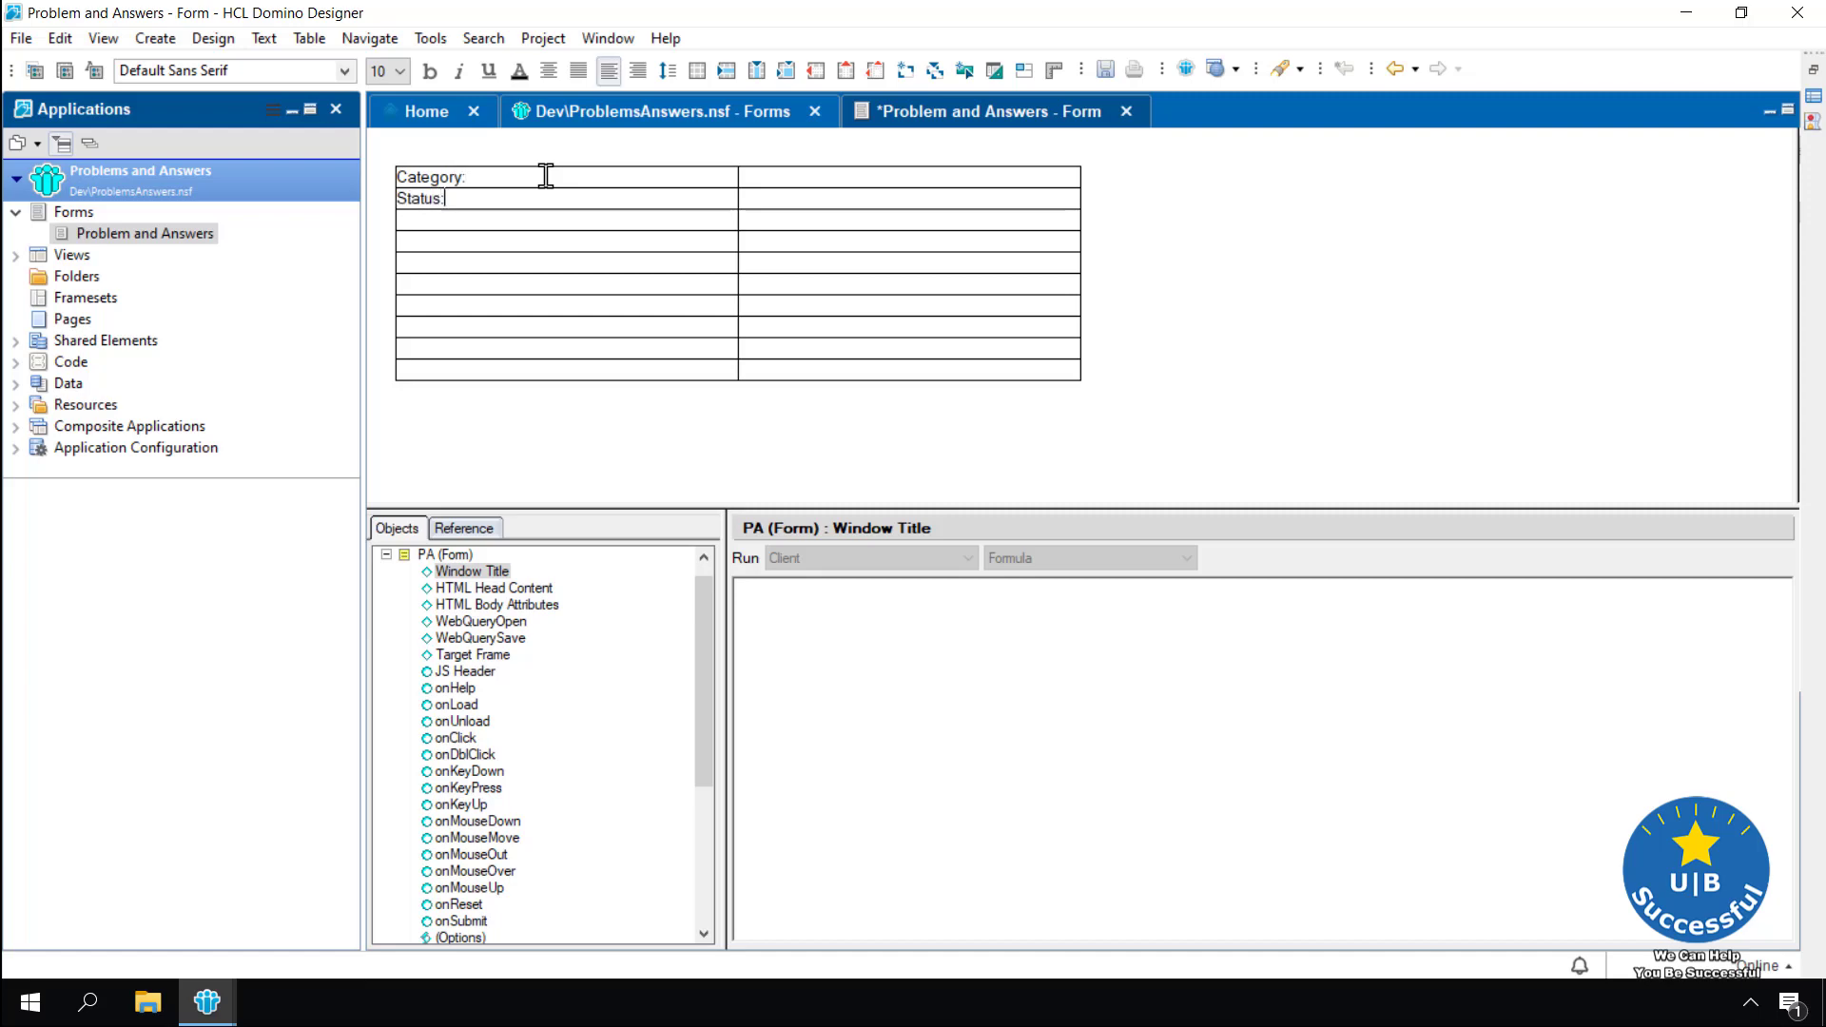
{"action": "key", "text": "Down"}
{"action": "type", "text": "Priorit"}
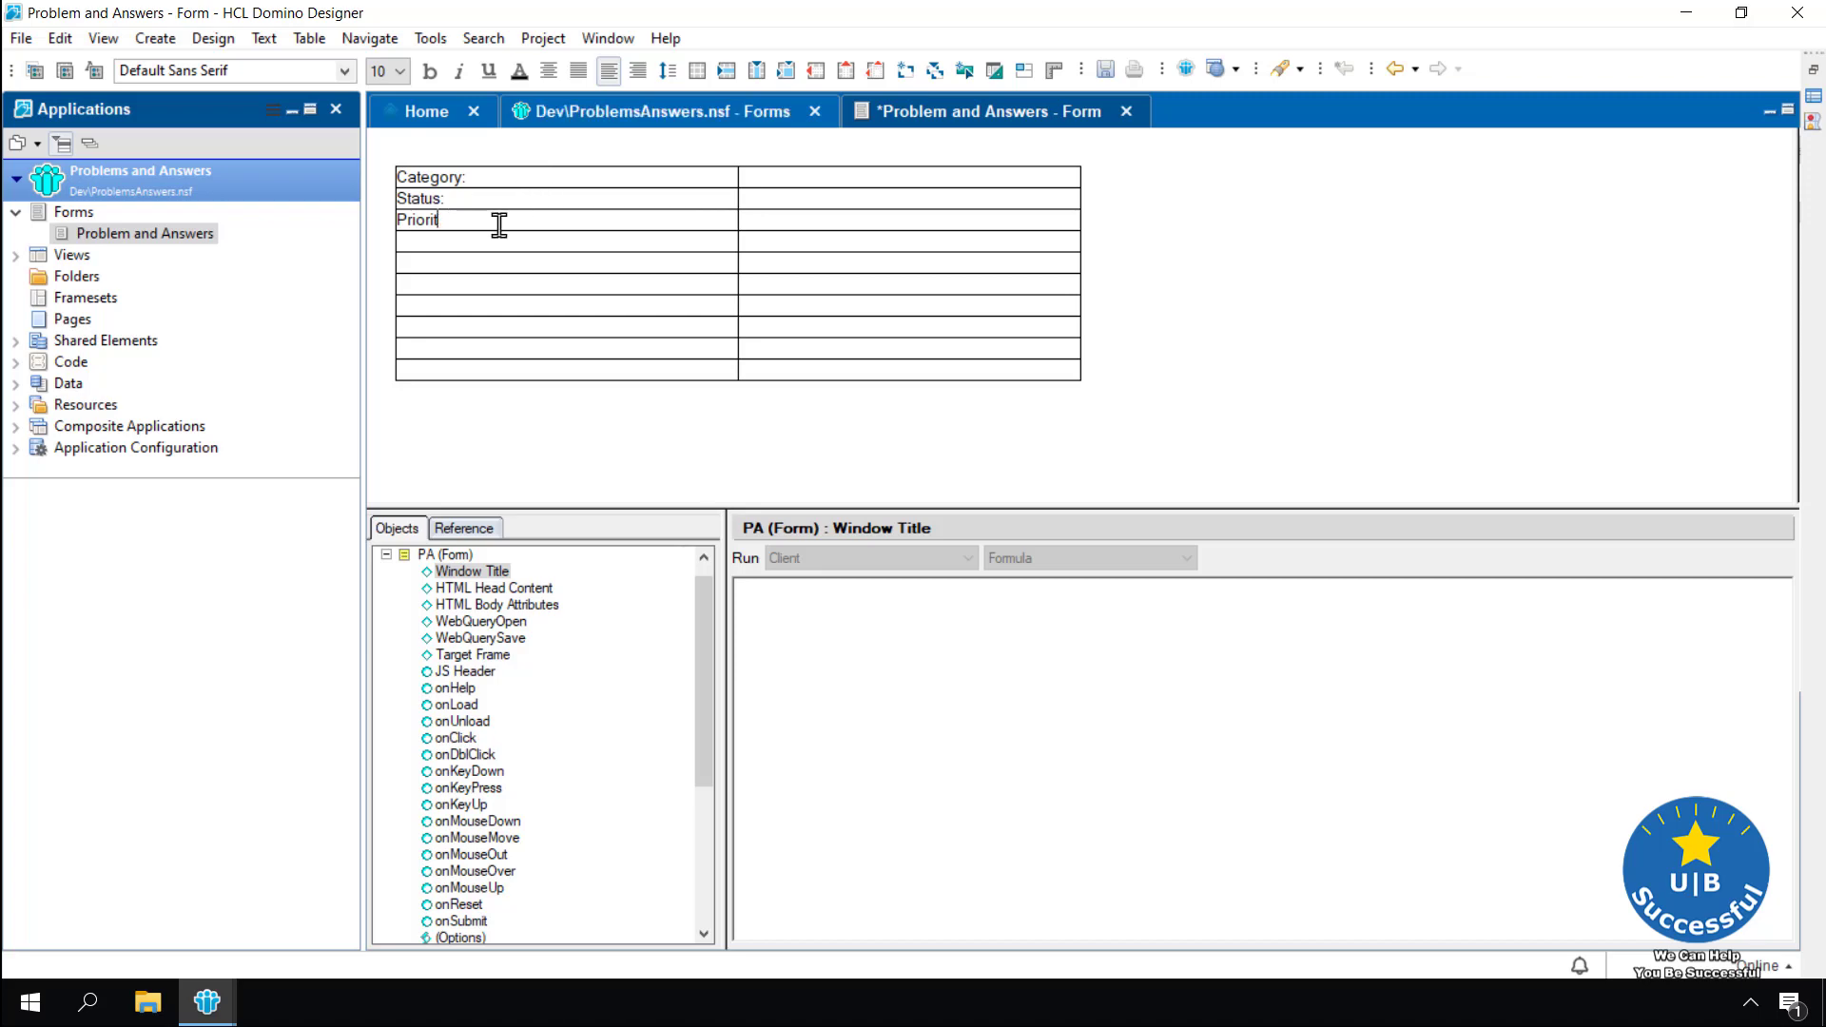
Spell-check the three labels, correcting Priorit to Priority
{"action": "left_click_drag", "start_coordinate": [497, 228], "coordinate": [391, 179]}
{"action": "left_click", "coordinate": [431, 38]}
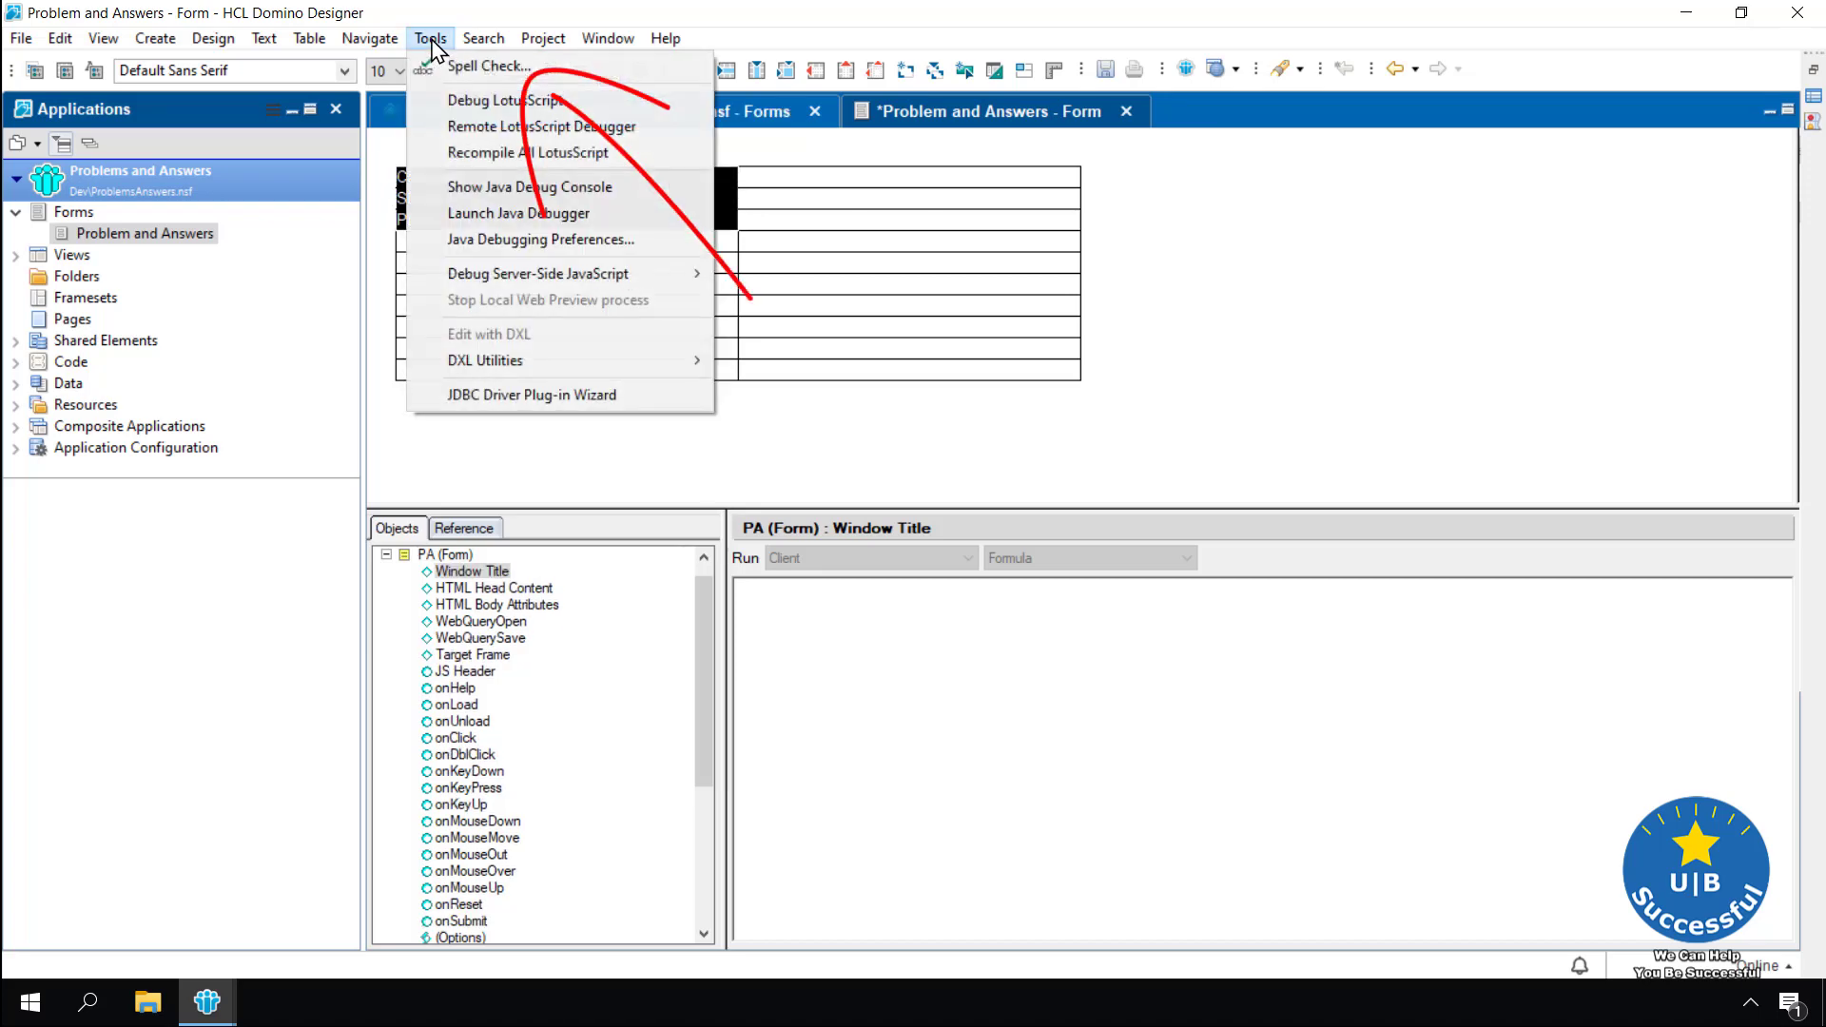
{"action": "left_click", "coordinate": [469, 66]}
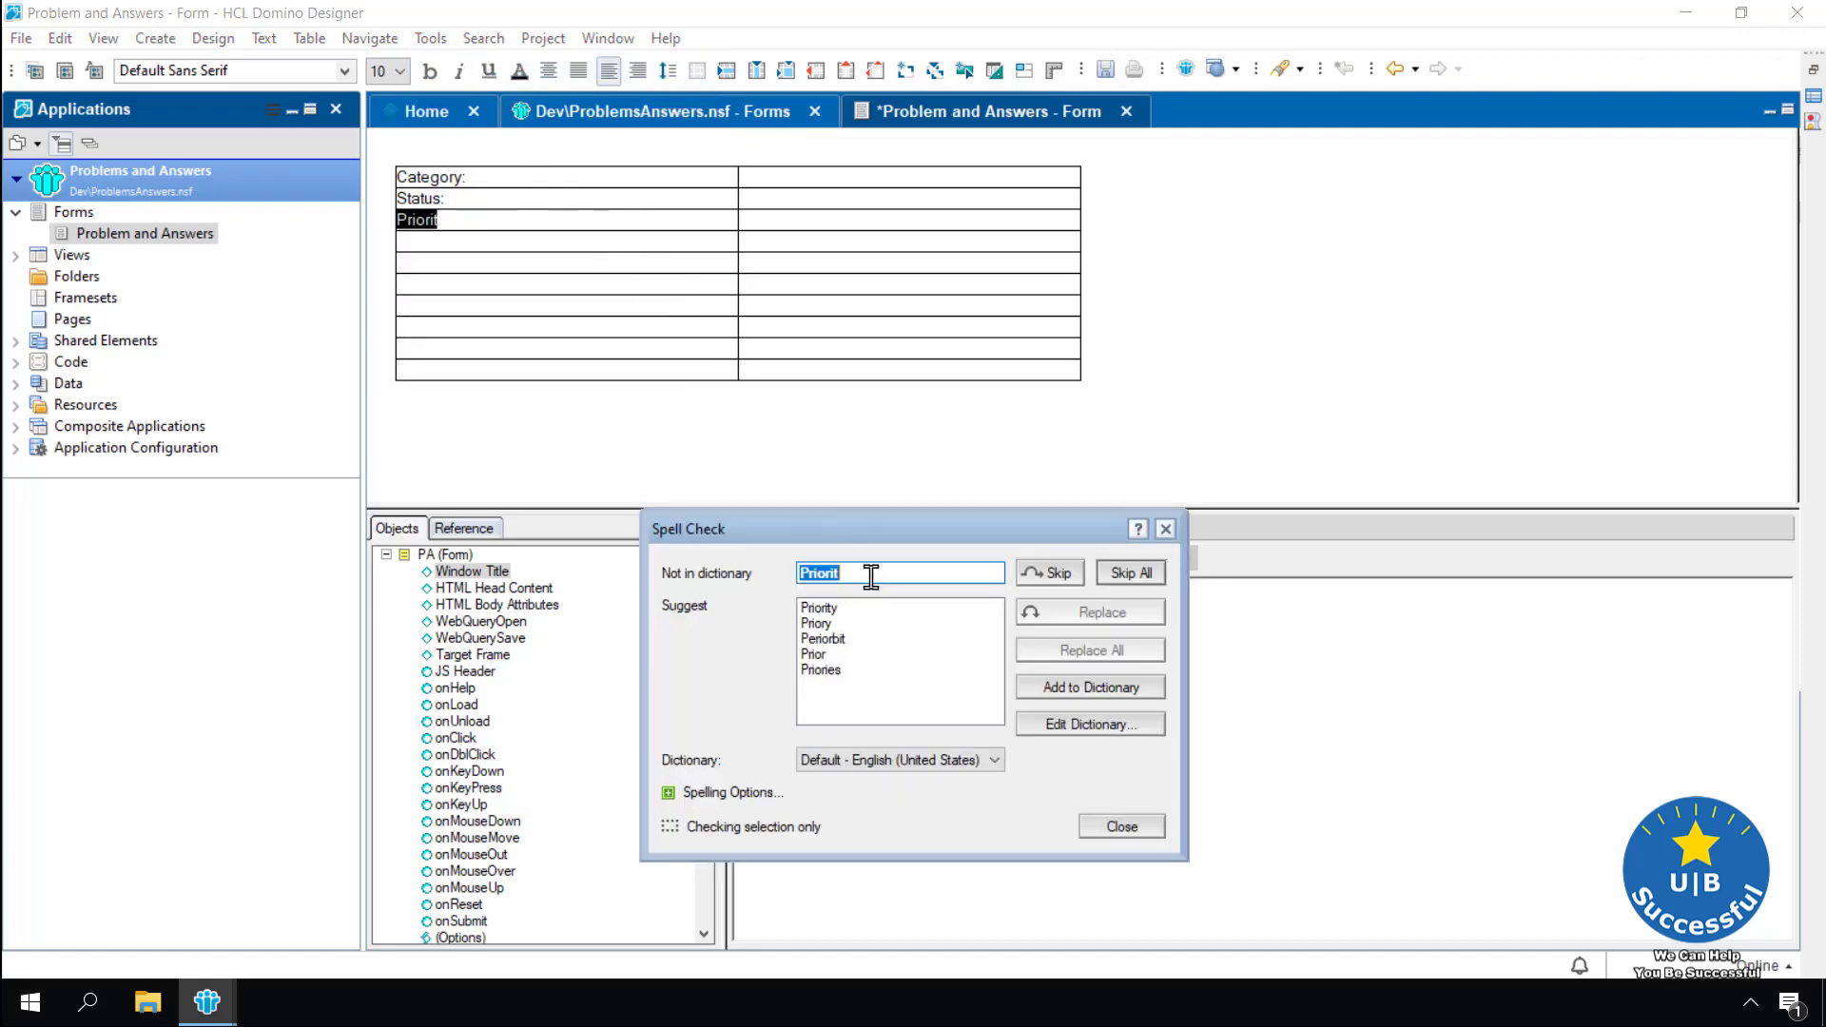
{"action": "left_click", "coordinate": [819, 609]}
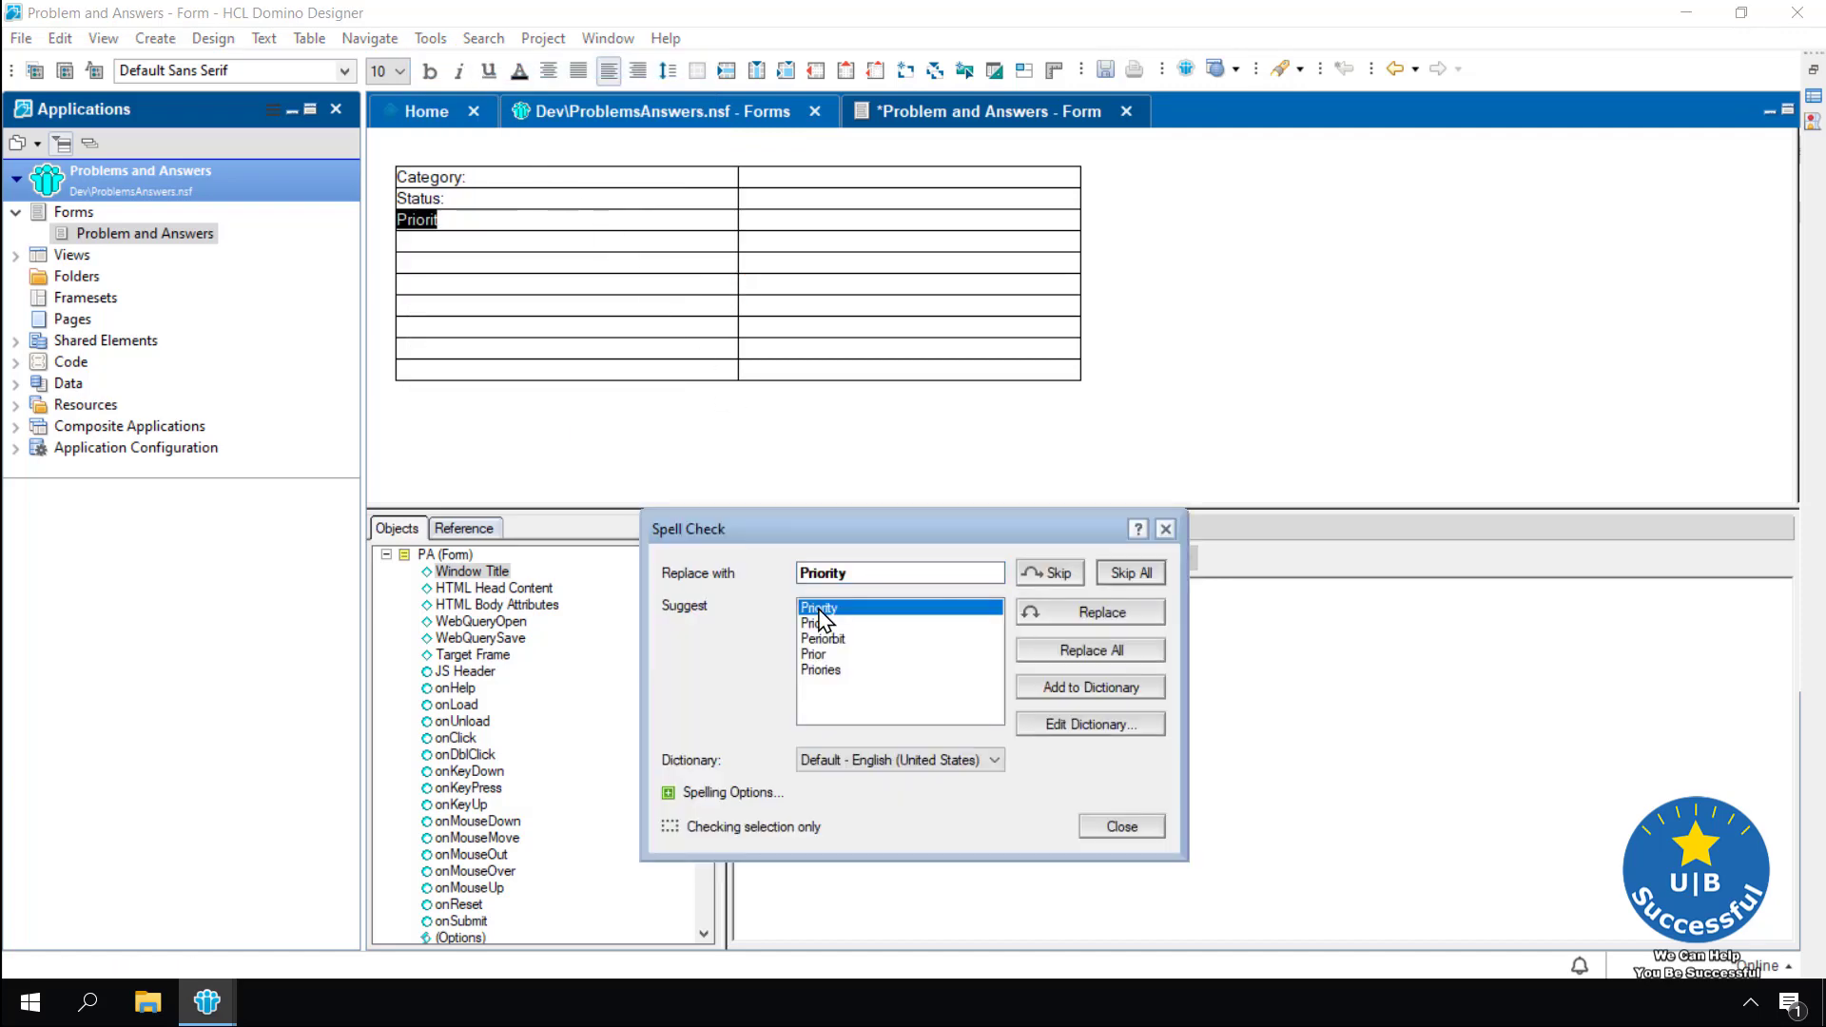
{"action": "double_click", "coordinate": [856, 610]}
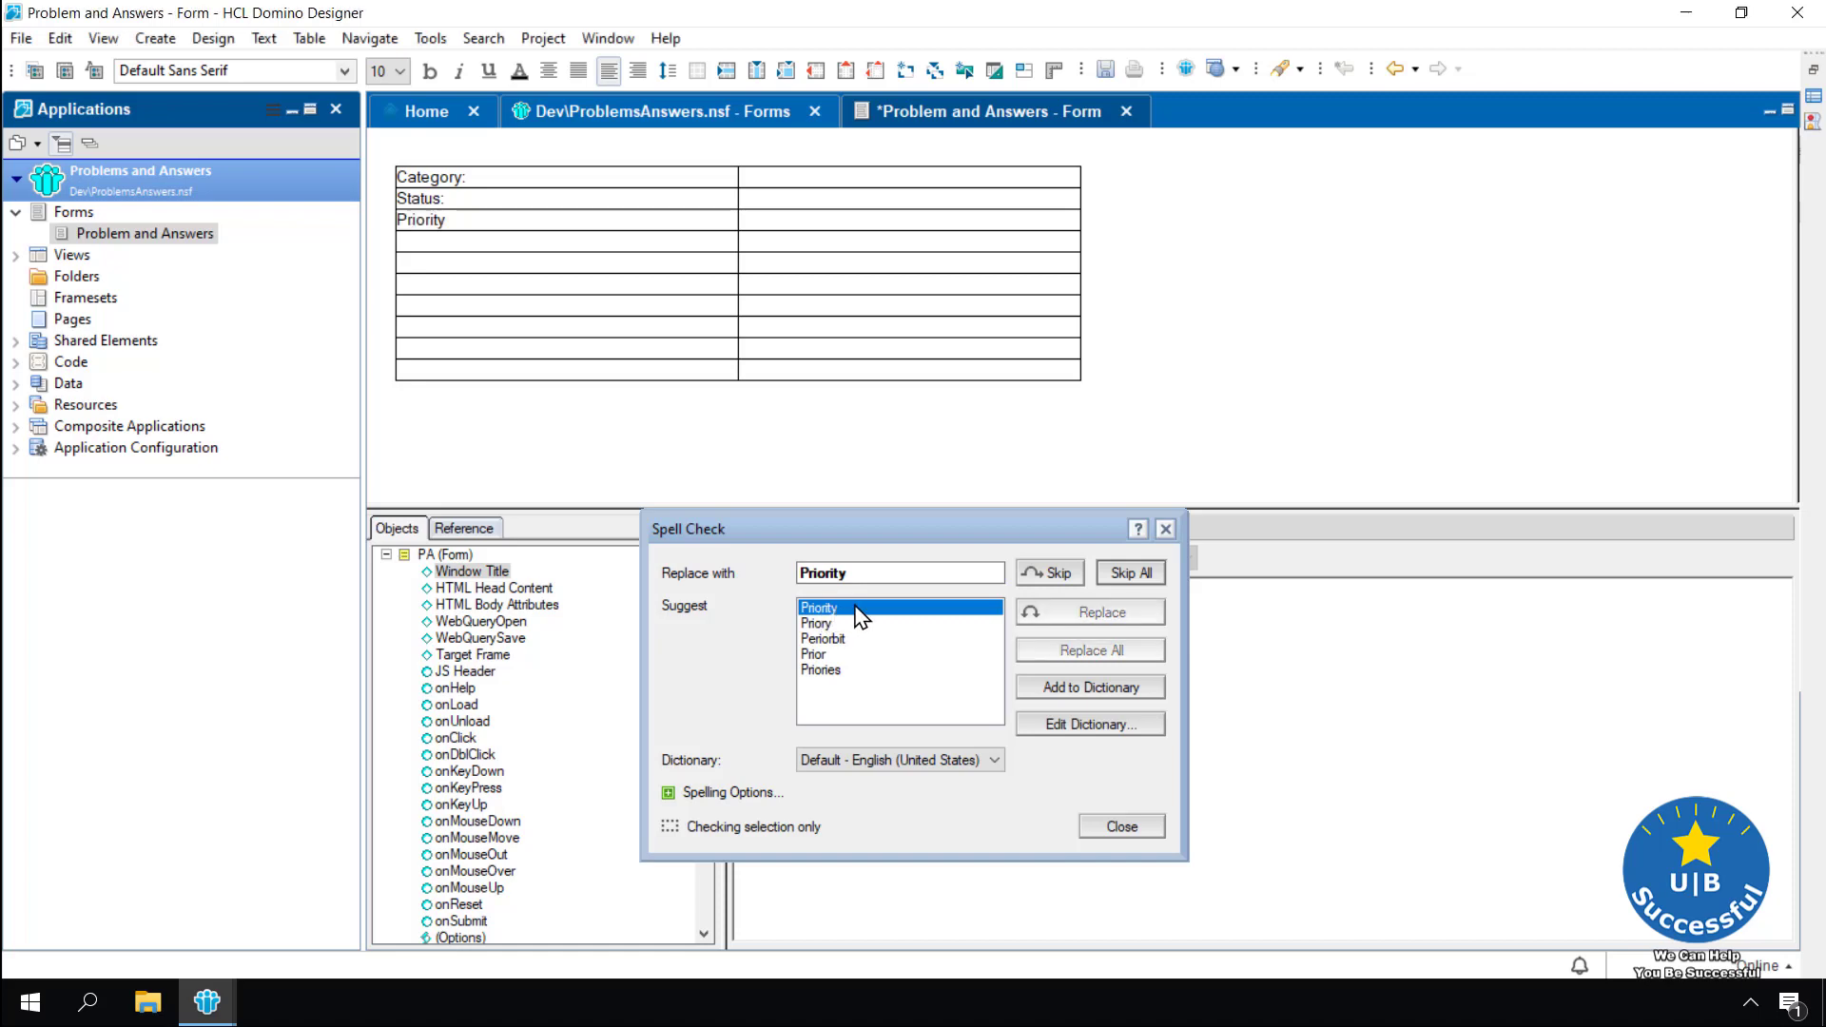
{"action": "left_click", "coordinate": [951, 577]}
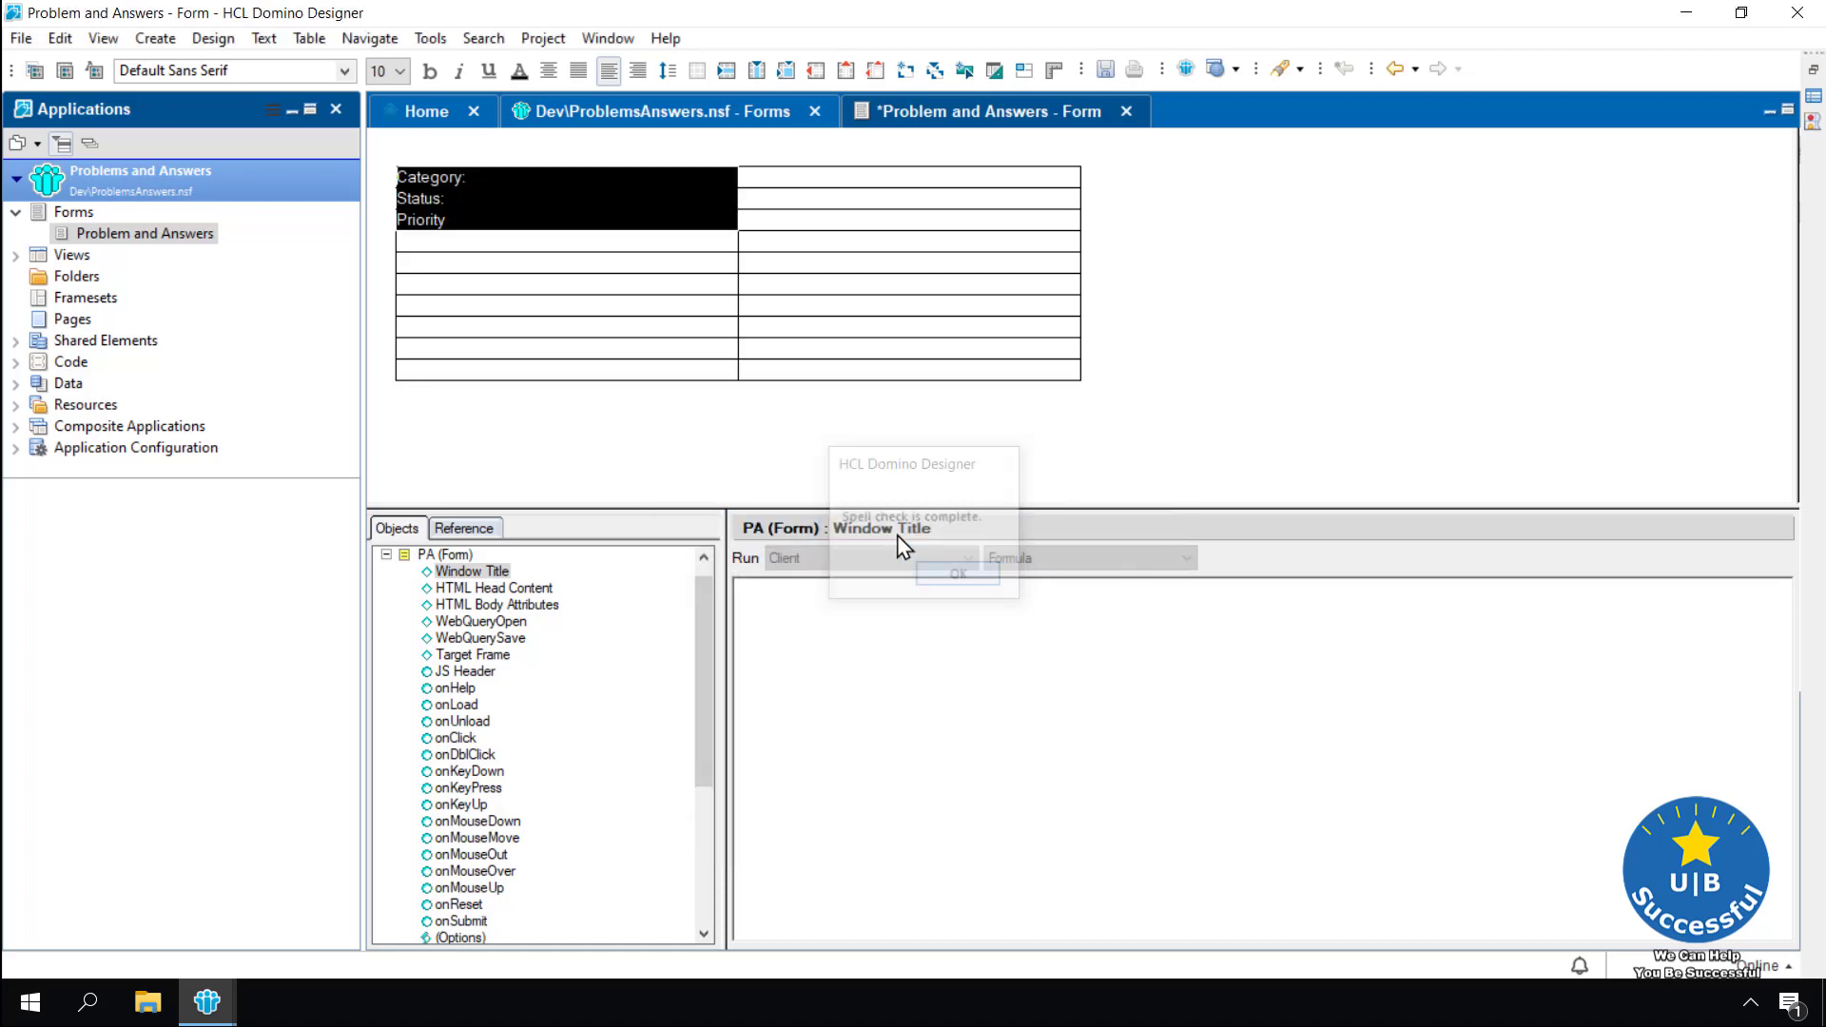
{"action": "left_click", "coordinate": [762, 430]}
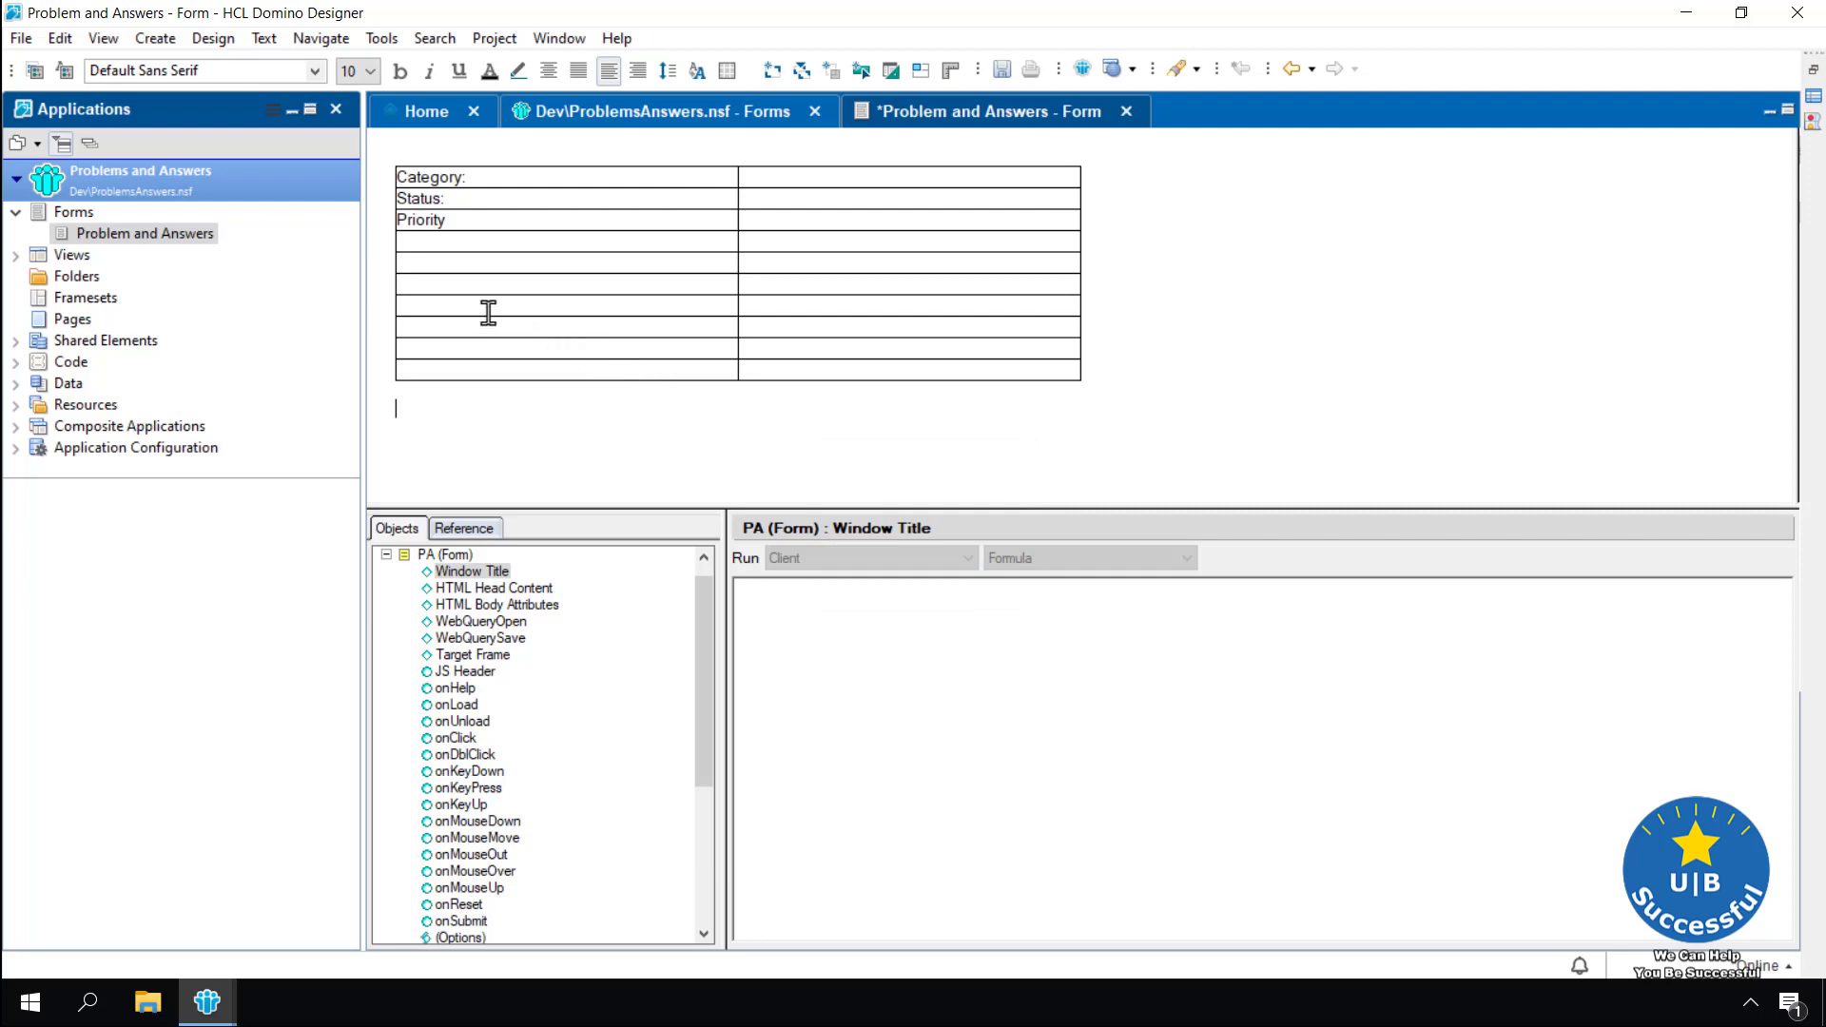
Insert a field named Category in the Category row's value cell
{"action": "left_click", "coordinate": [717, 267]}
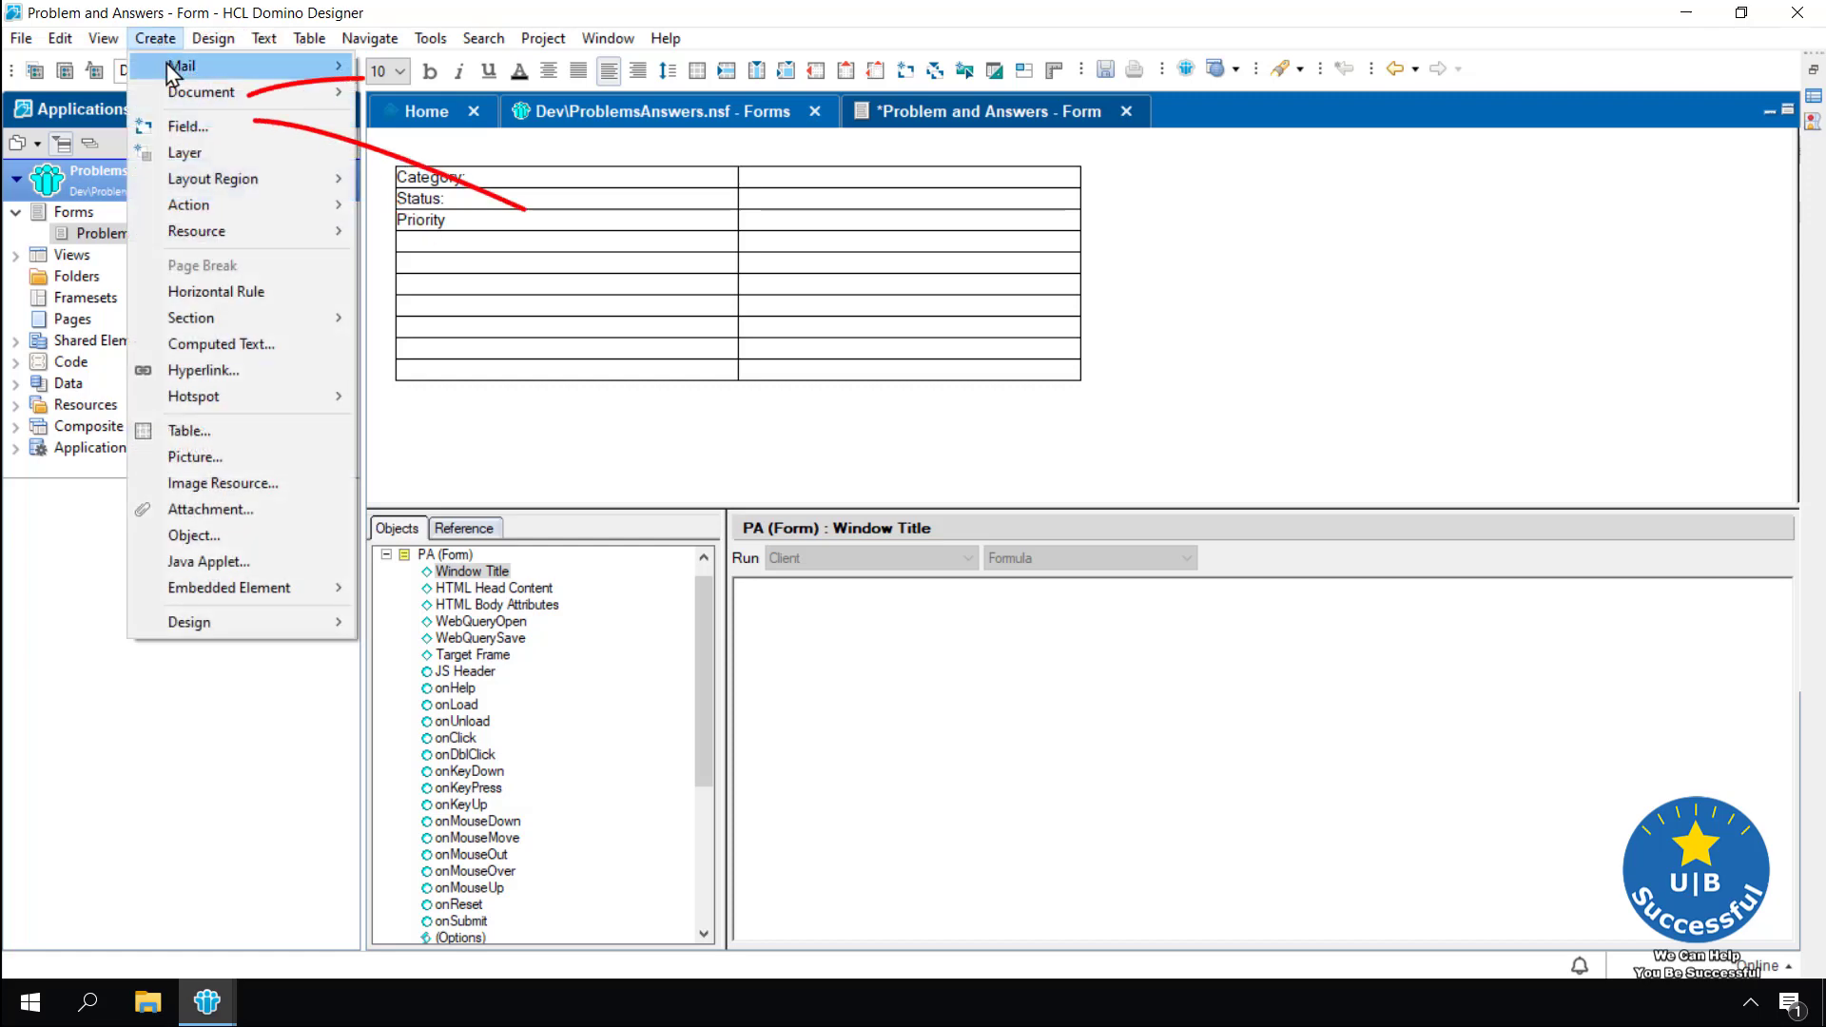
{"action": "left_click", "coordinate": [185, 126]}
{"action": "double_click", "coordinate": [167, 208]}
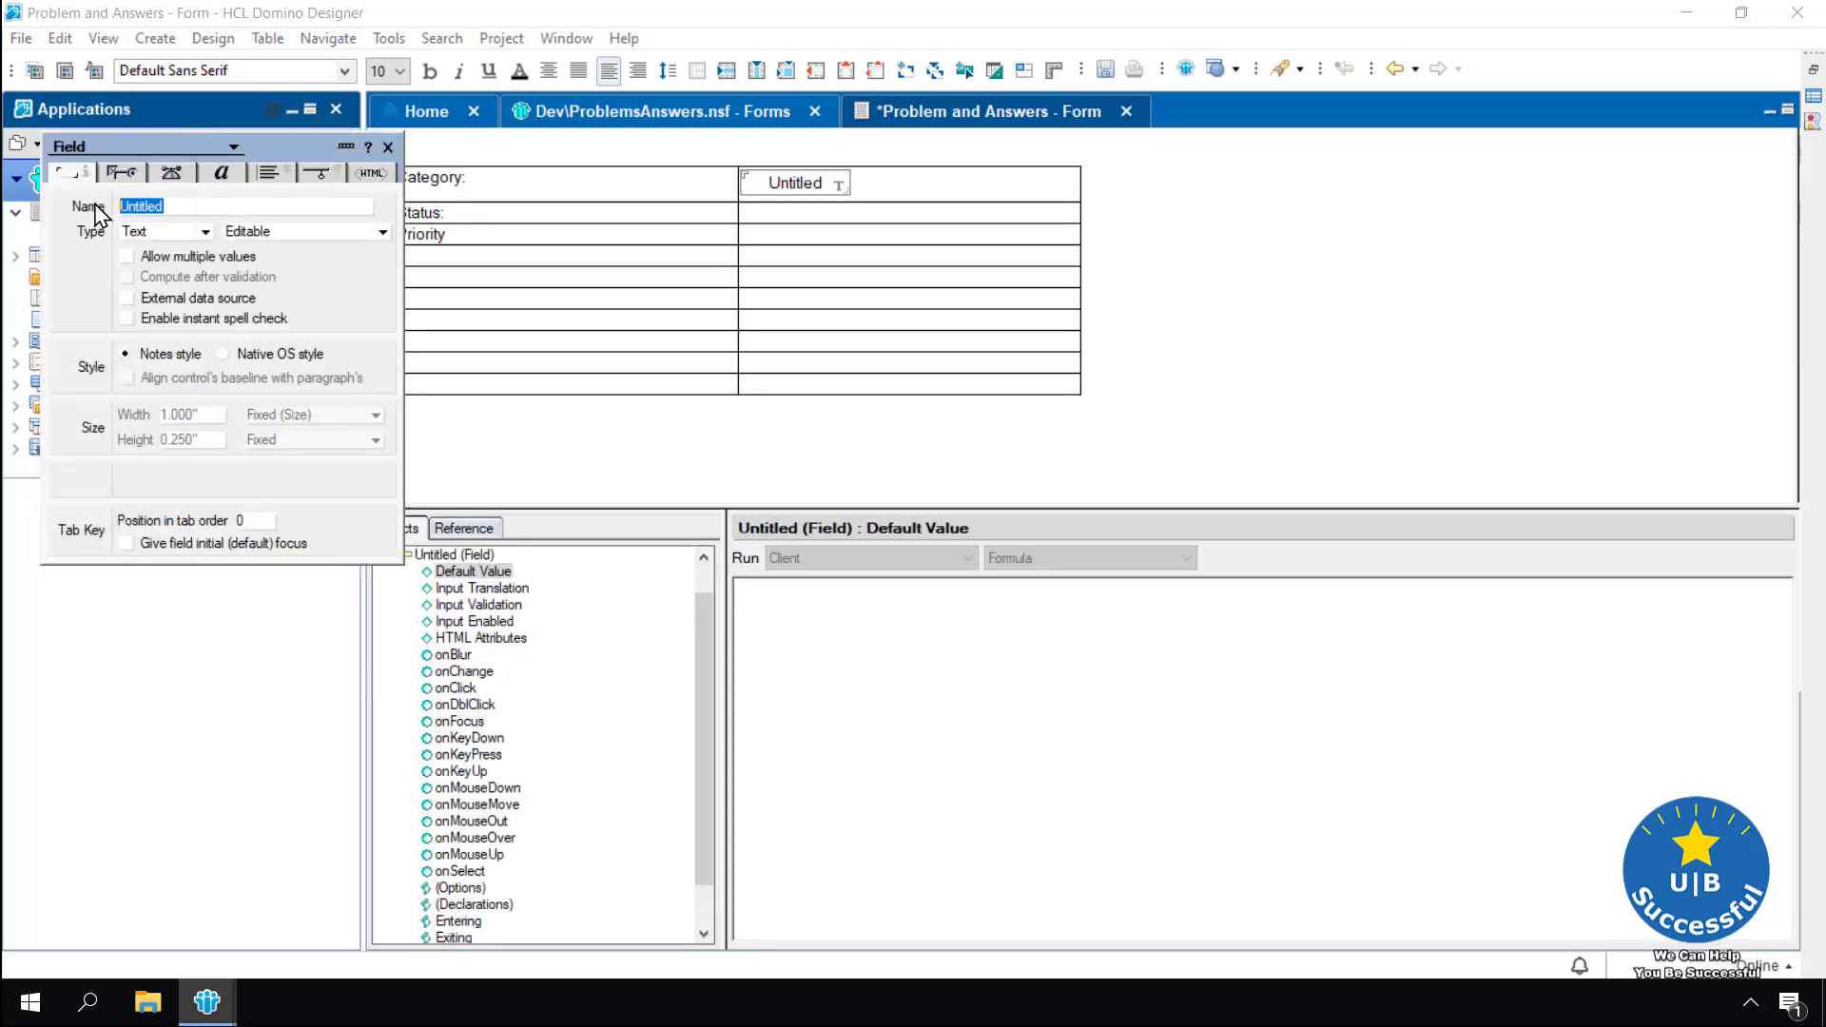
{"action": "type", "text": "Category"}
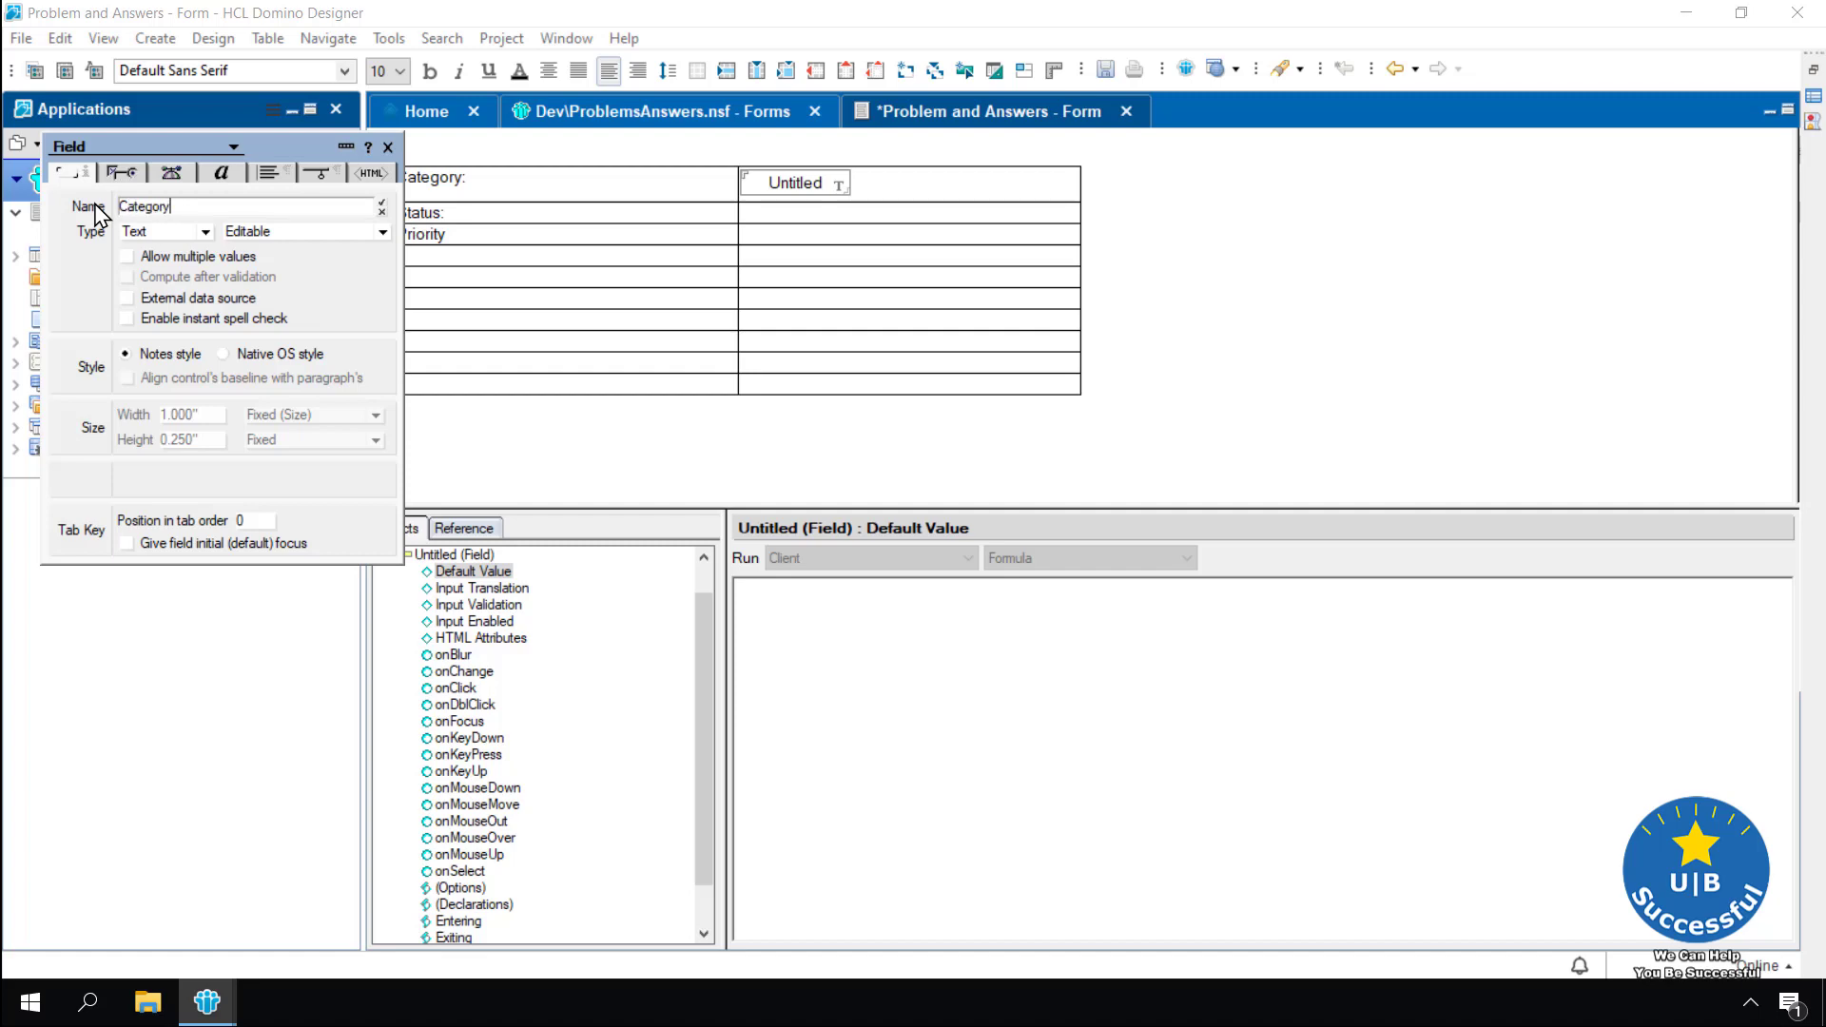
{"action": "key", "text": "Tab"}
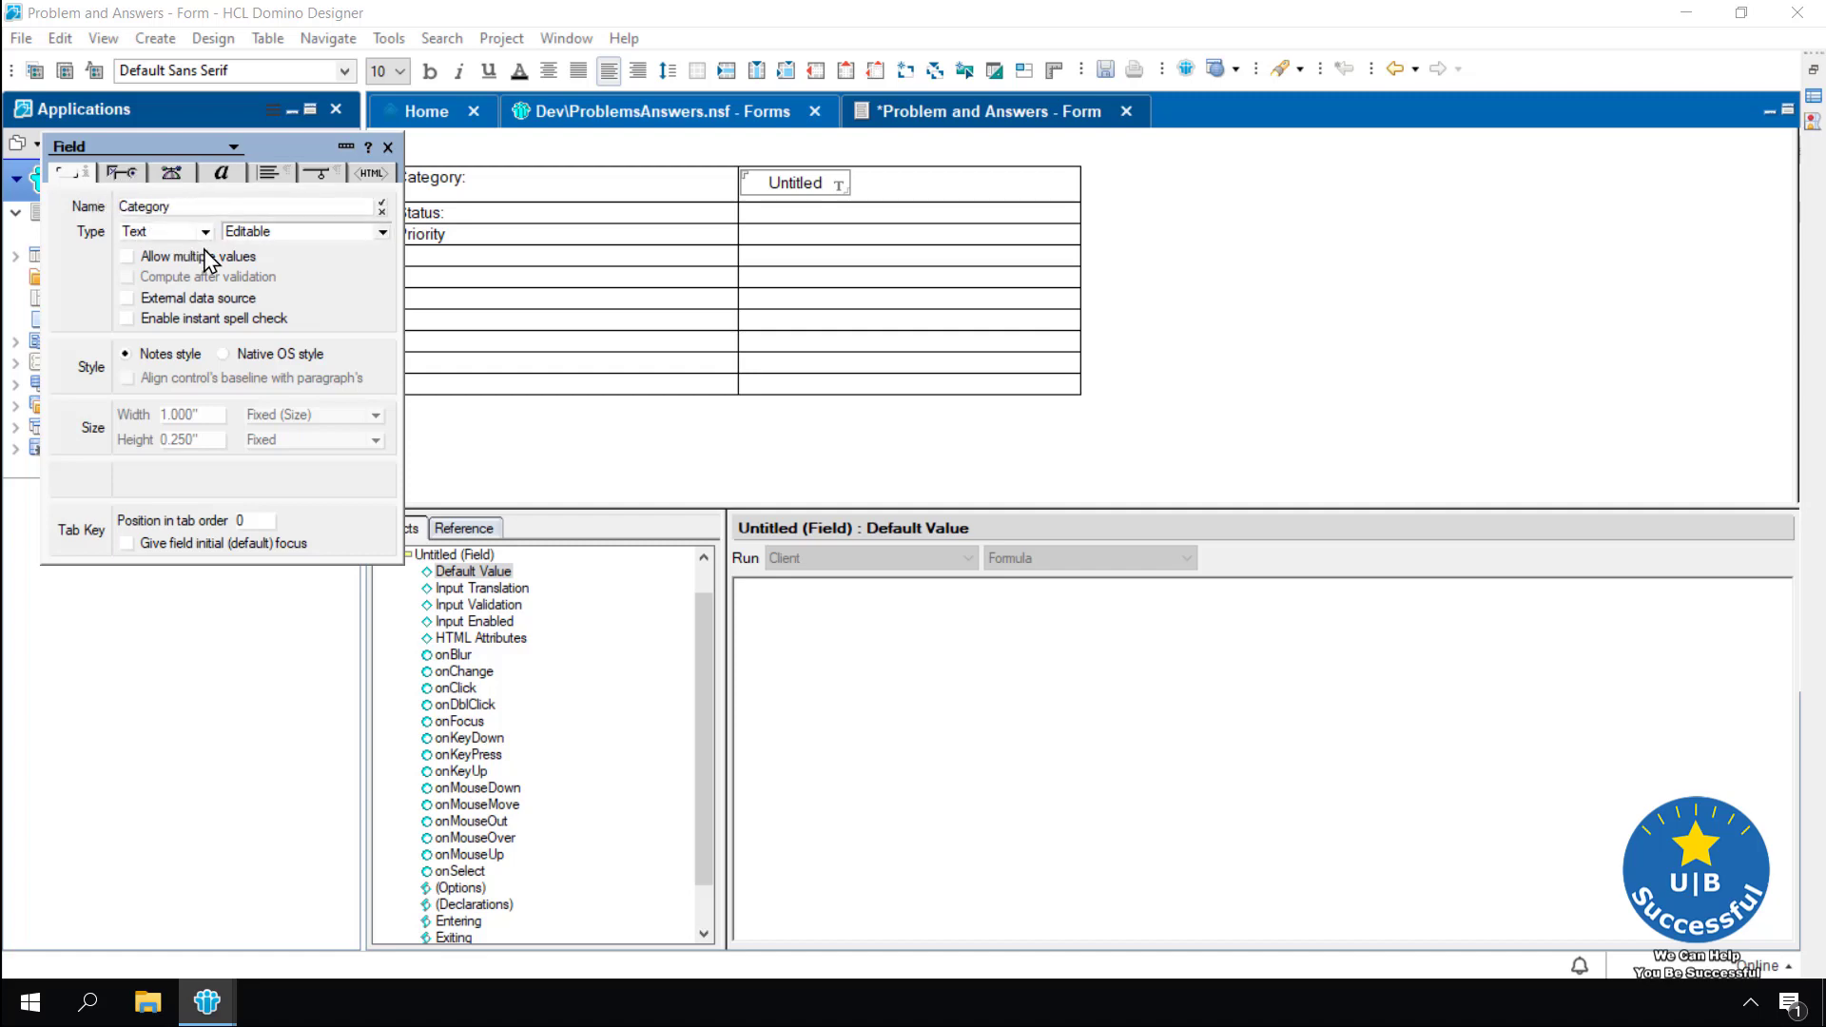
{"action": "left_click", "coordinate": [382, 204]}
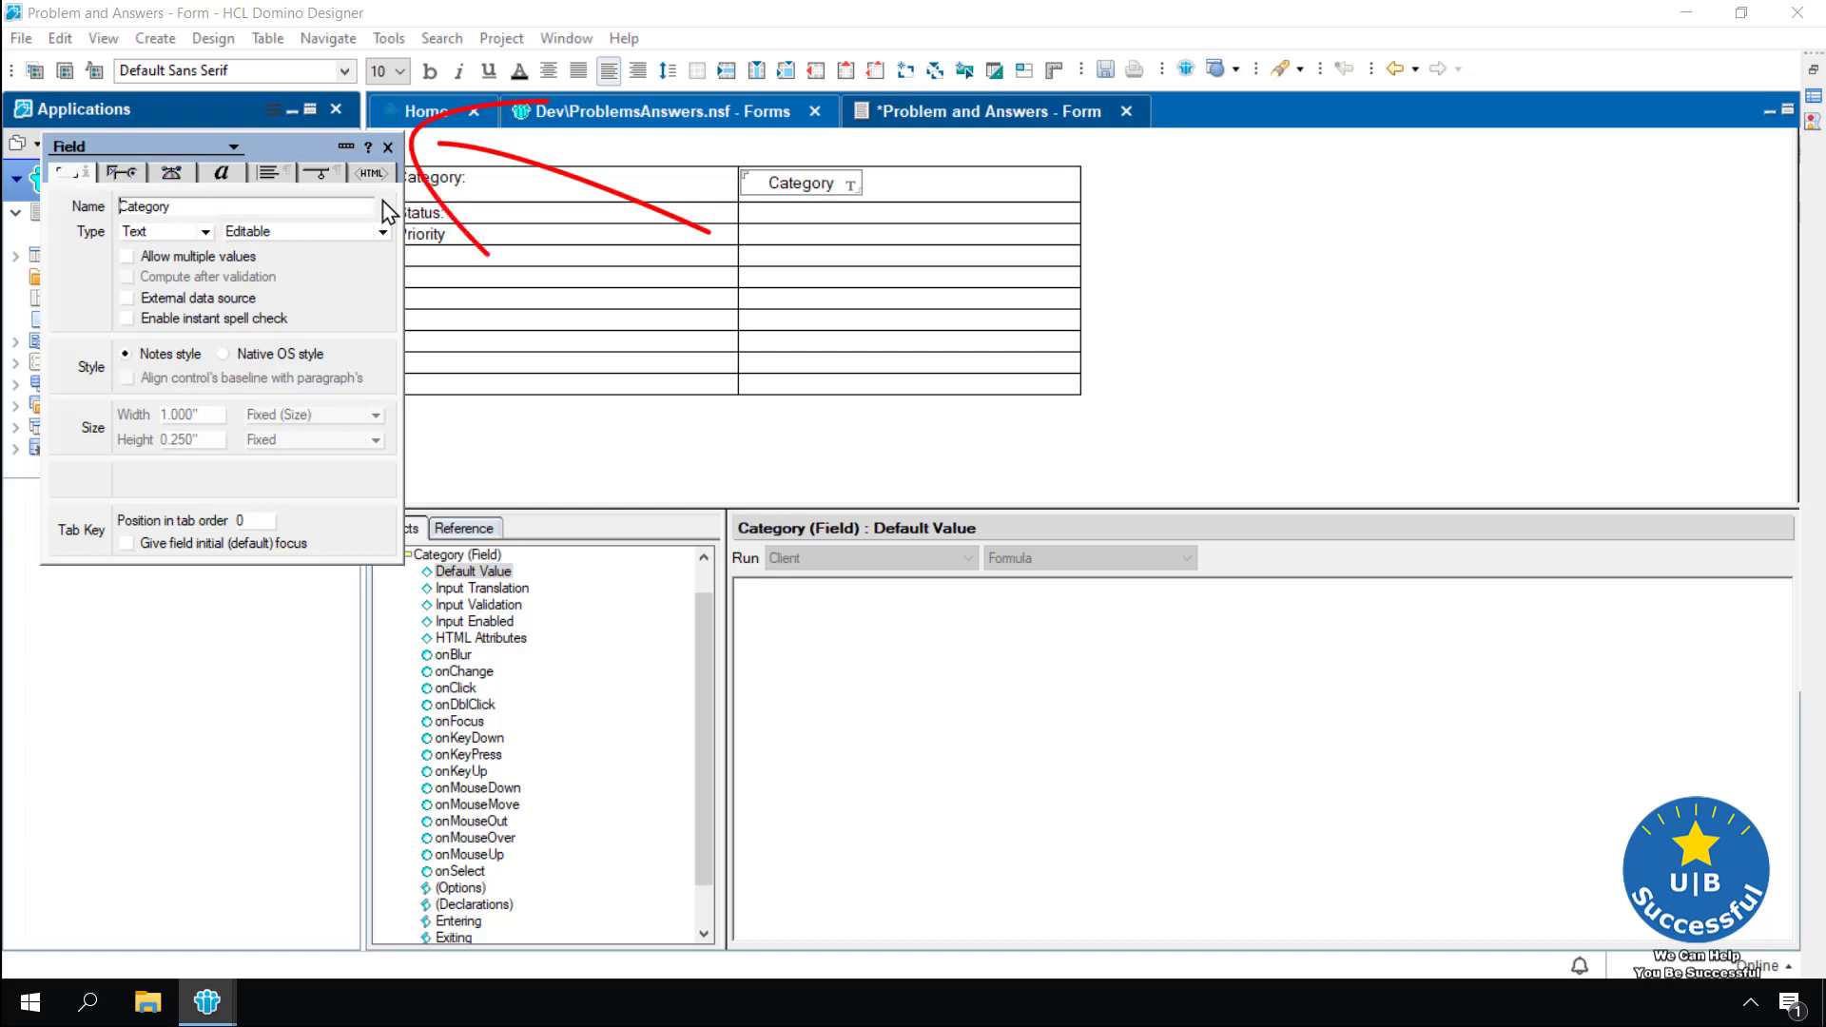
{"action": "left_click", "coordinate": [388, 147]}
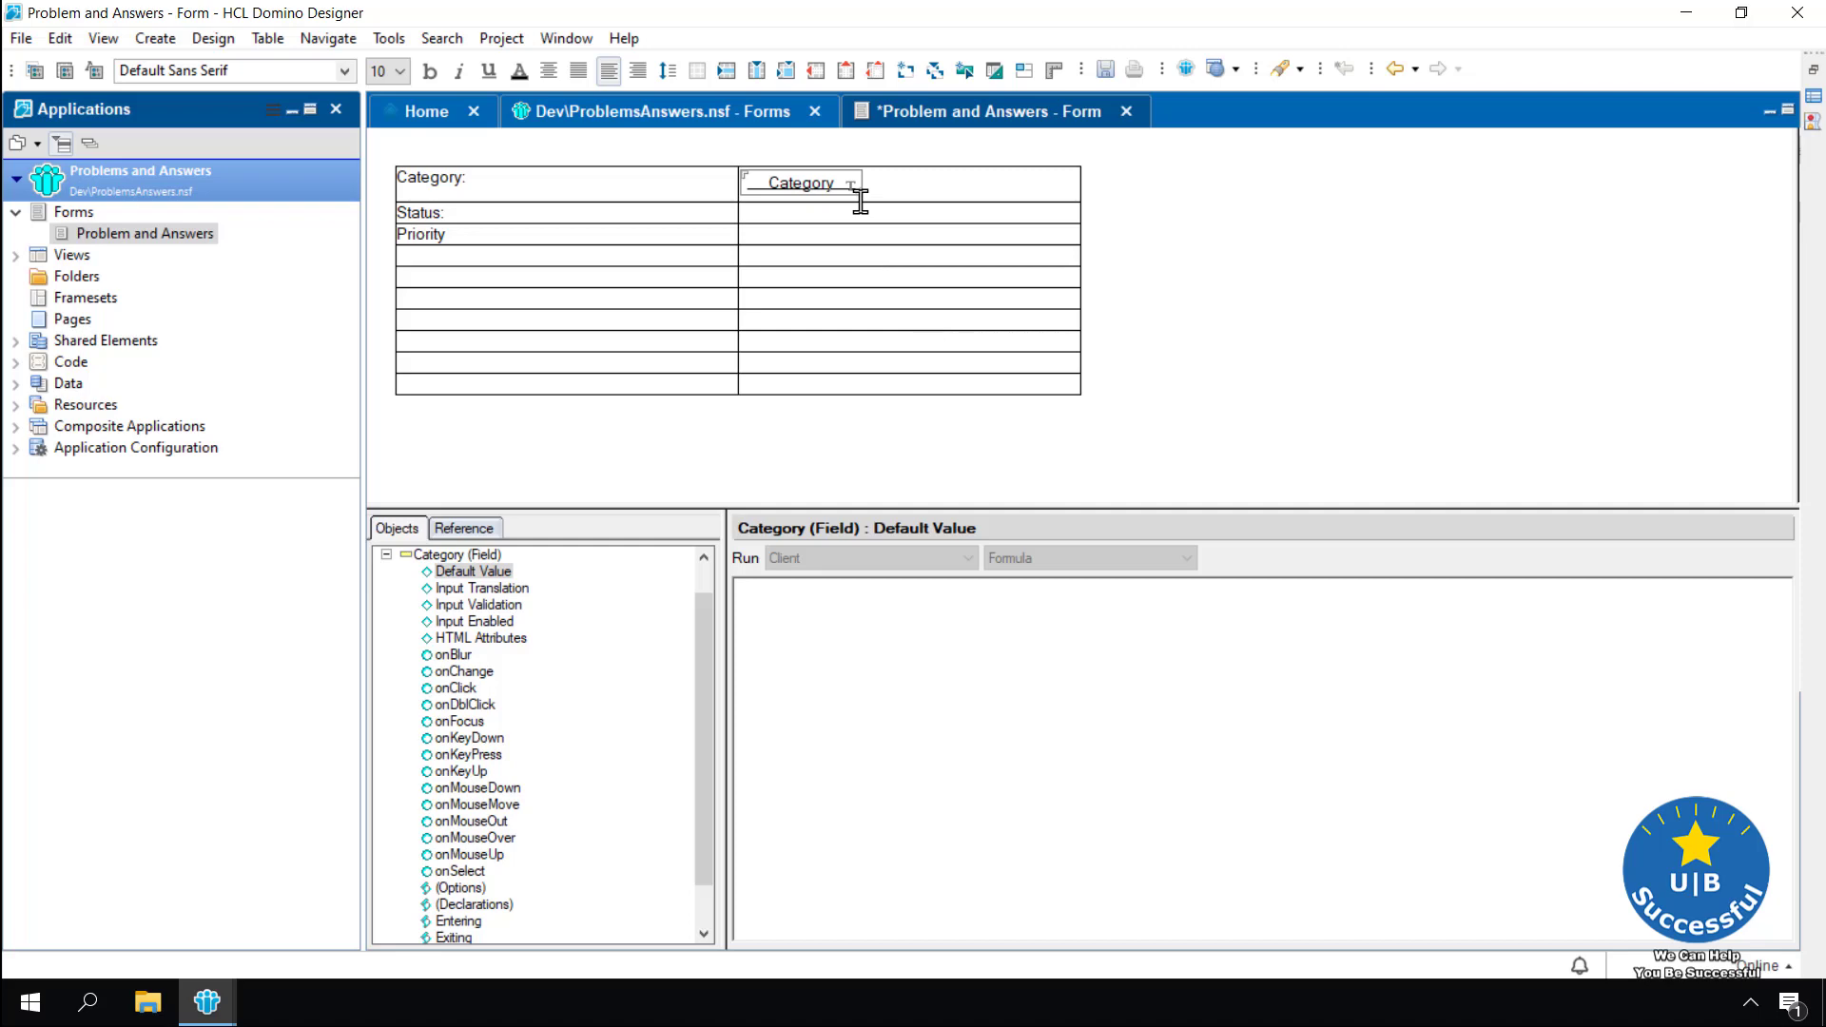
Insert a field named Status in the Status row's value cell
{"action": "left_click", "coordinate": [806, 211]}
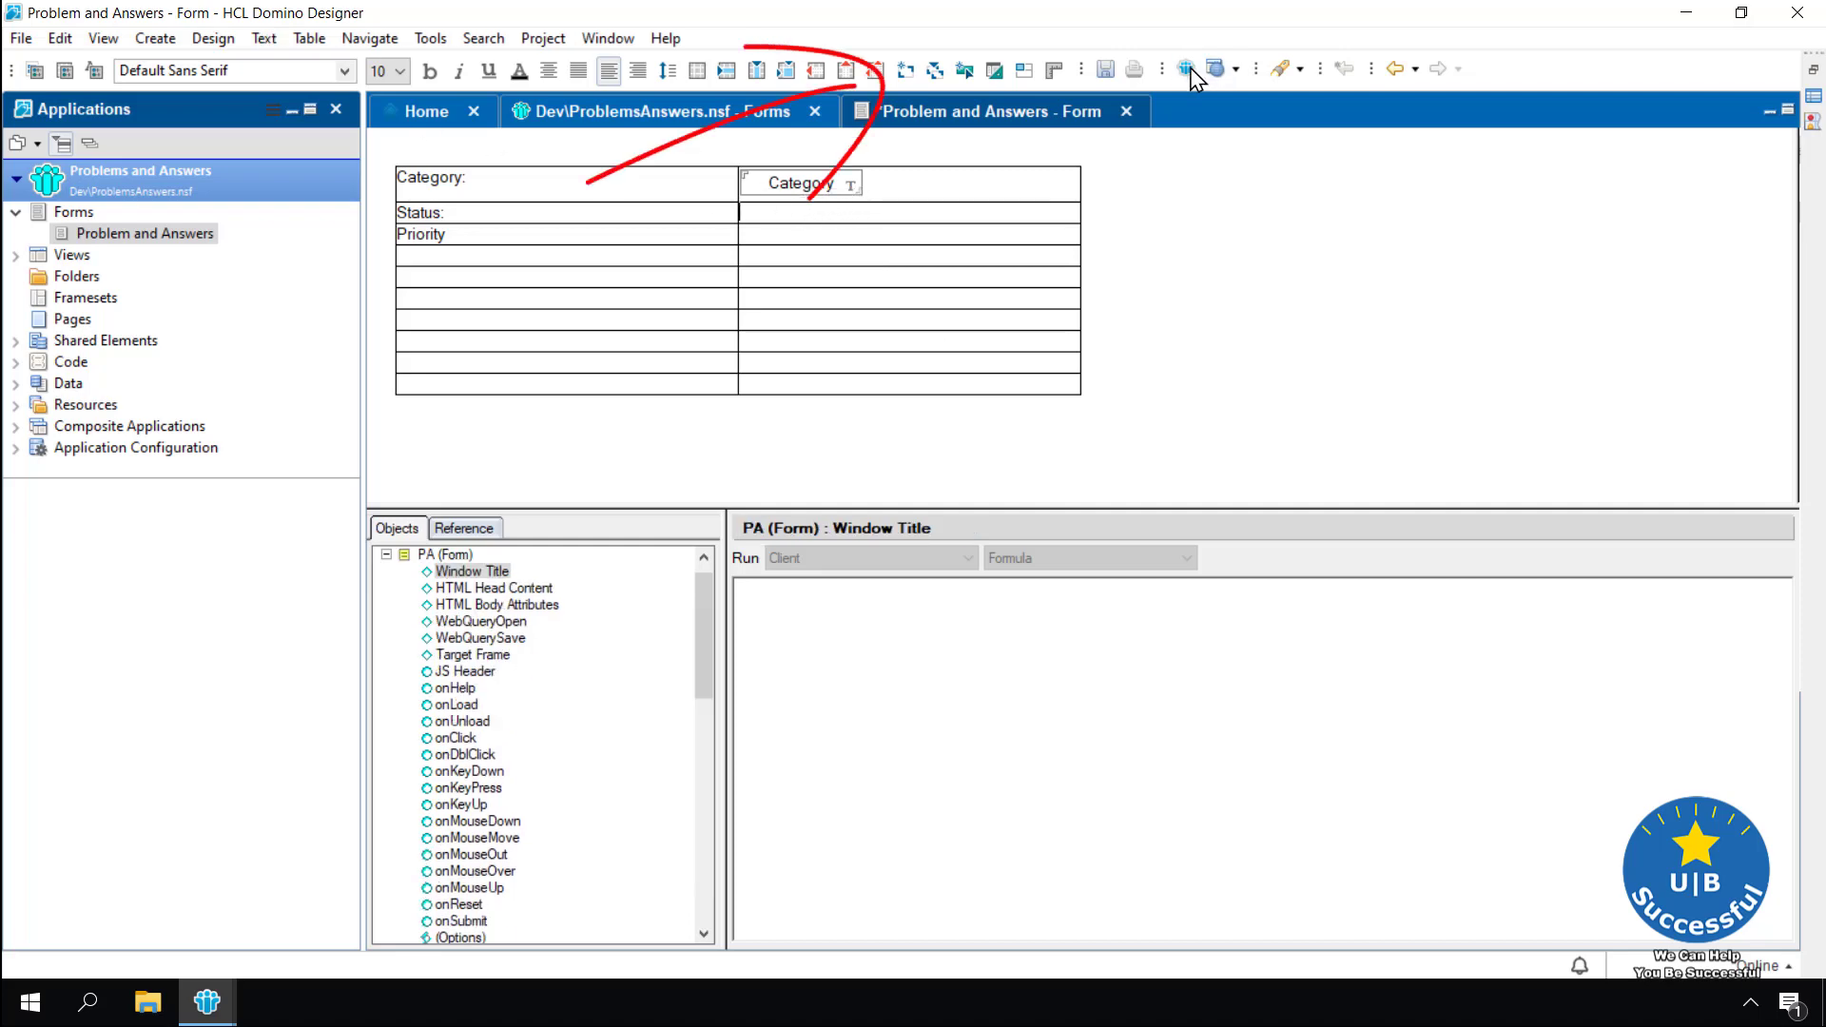
{"action": "left_click", "coordinate": [905, 74]}
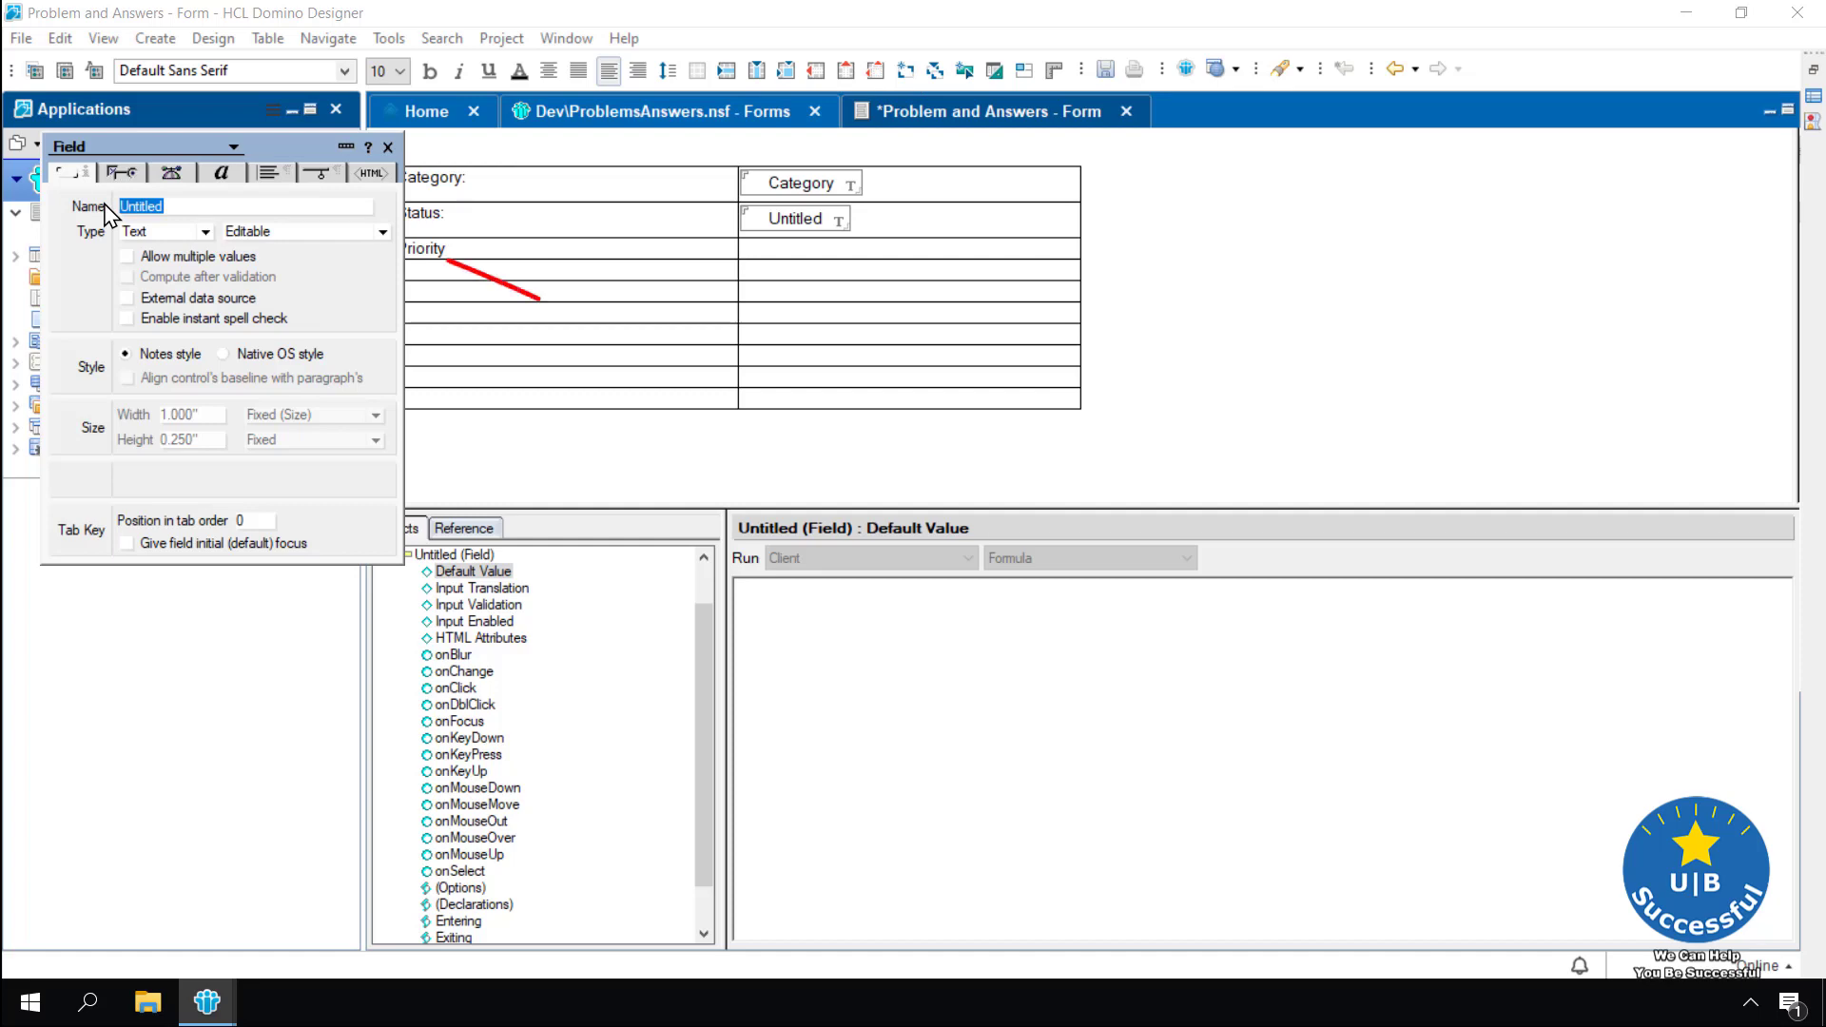
{"action": "type", "text": "Status"}
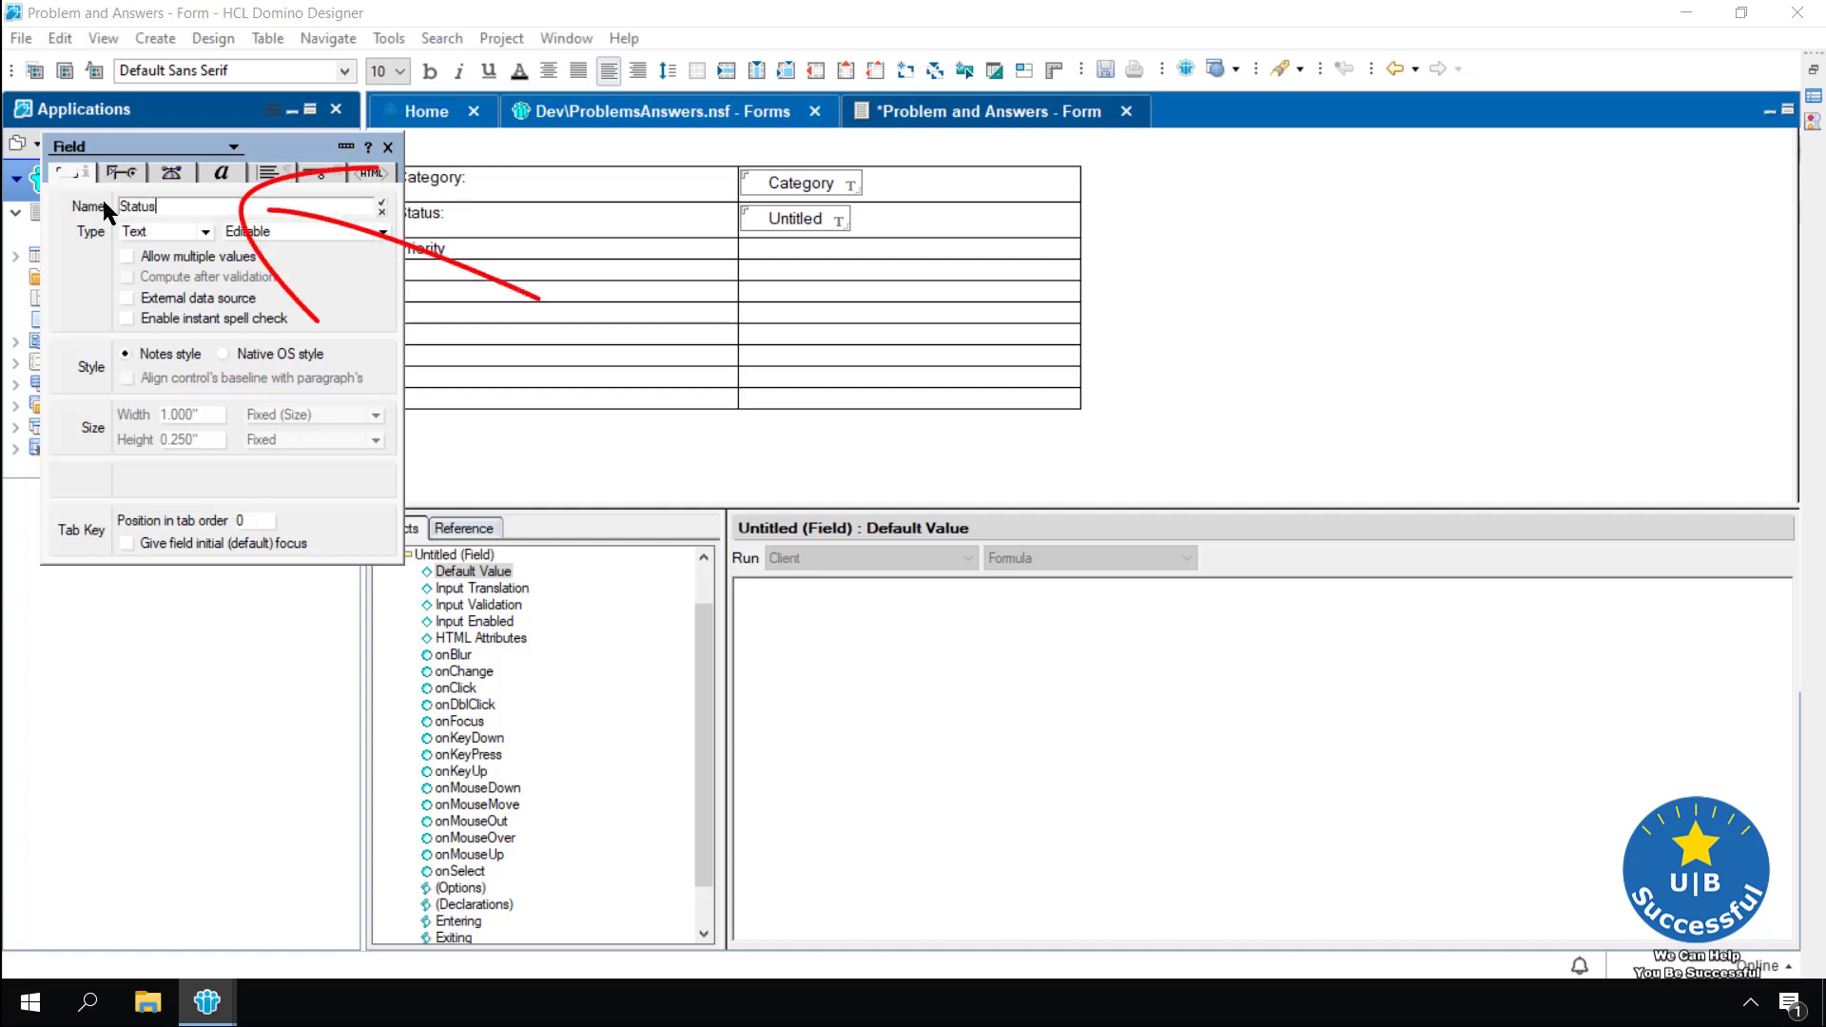
{"action": "left_click", "coordinate": [380, 207]}
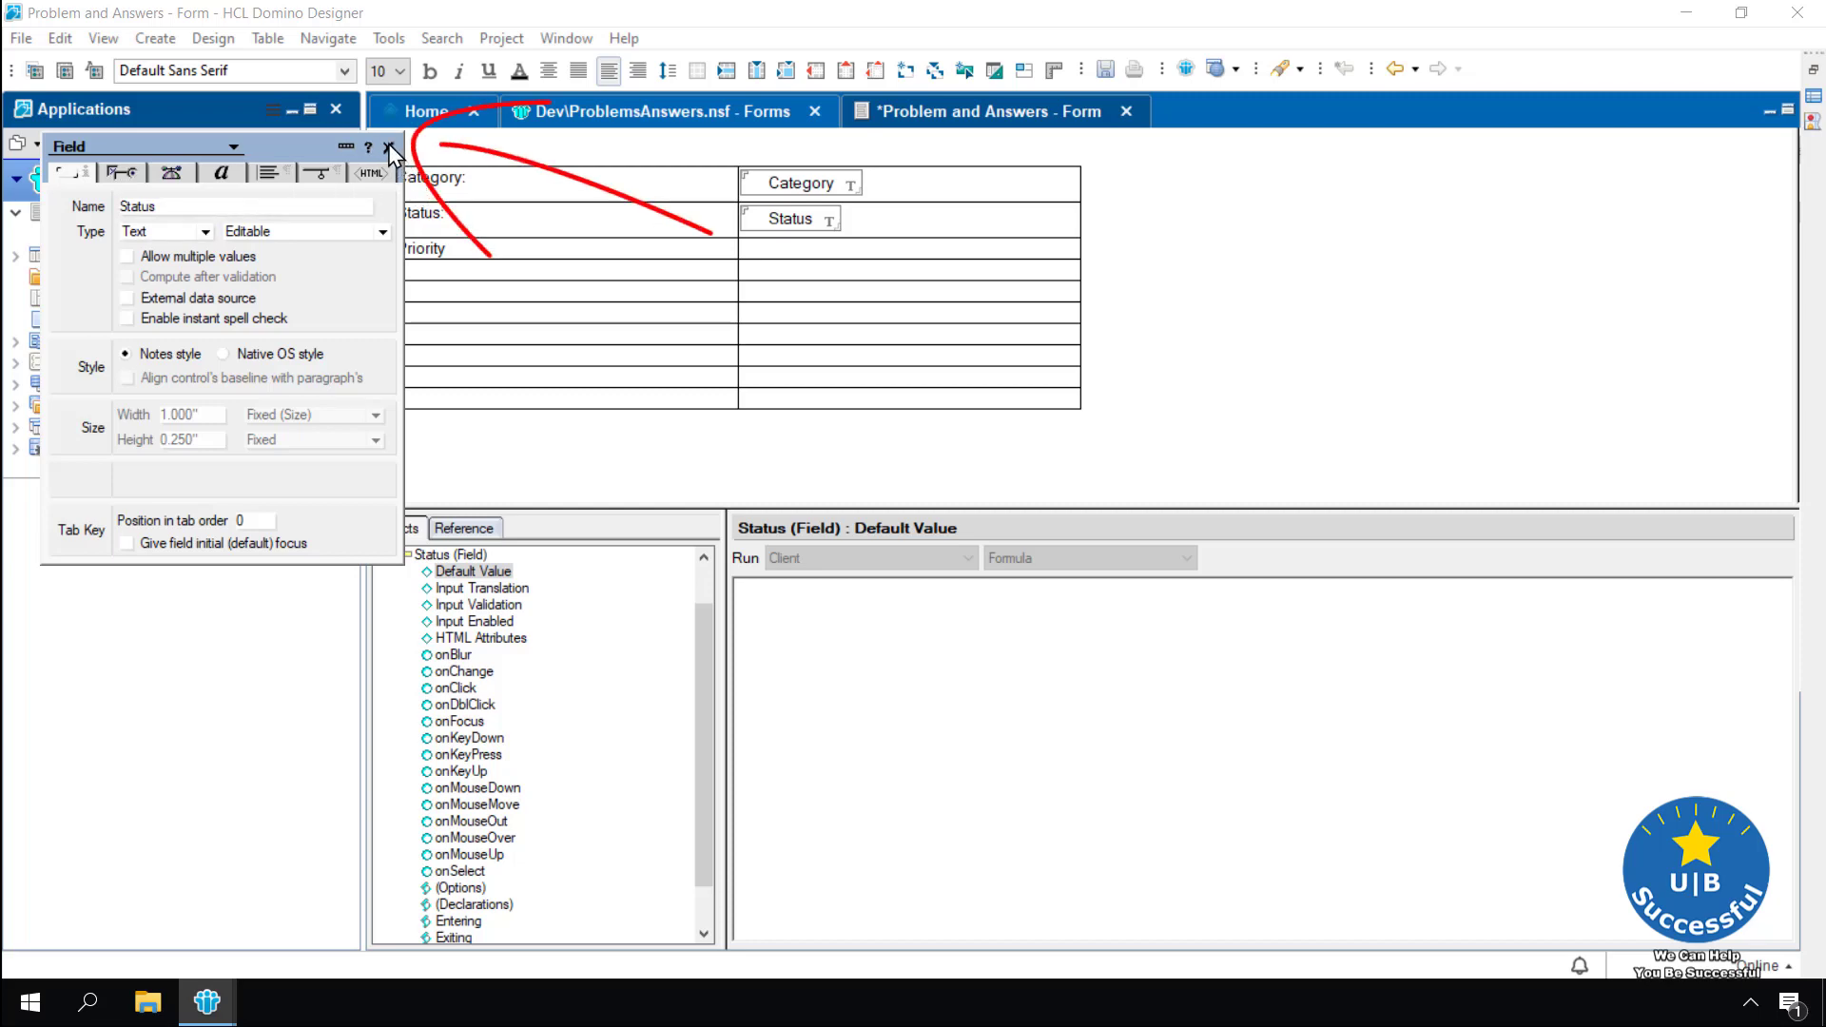
{"action": "left_click", "coordinate": [388, 146]}
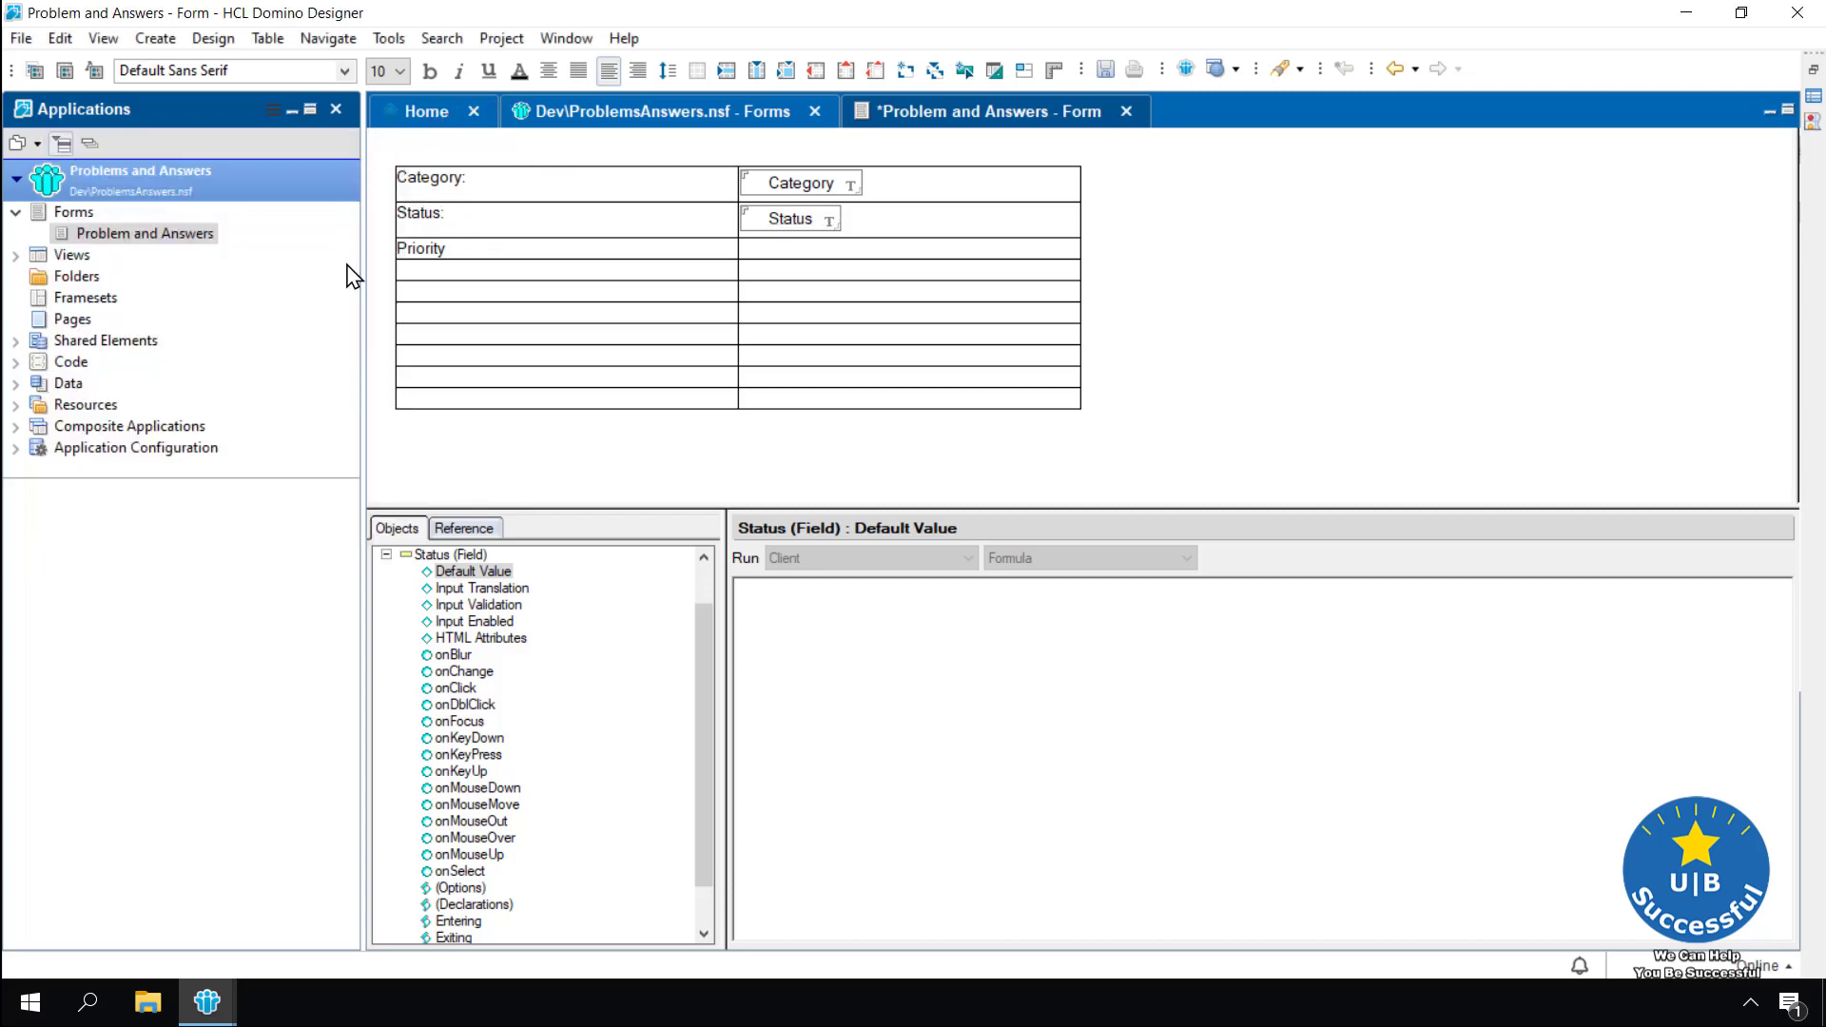
Insert a field named Priority in the Priority row's value cell
{"action": "left_click", "coordinate": [812, 242]}
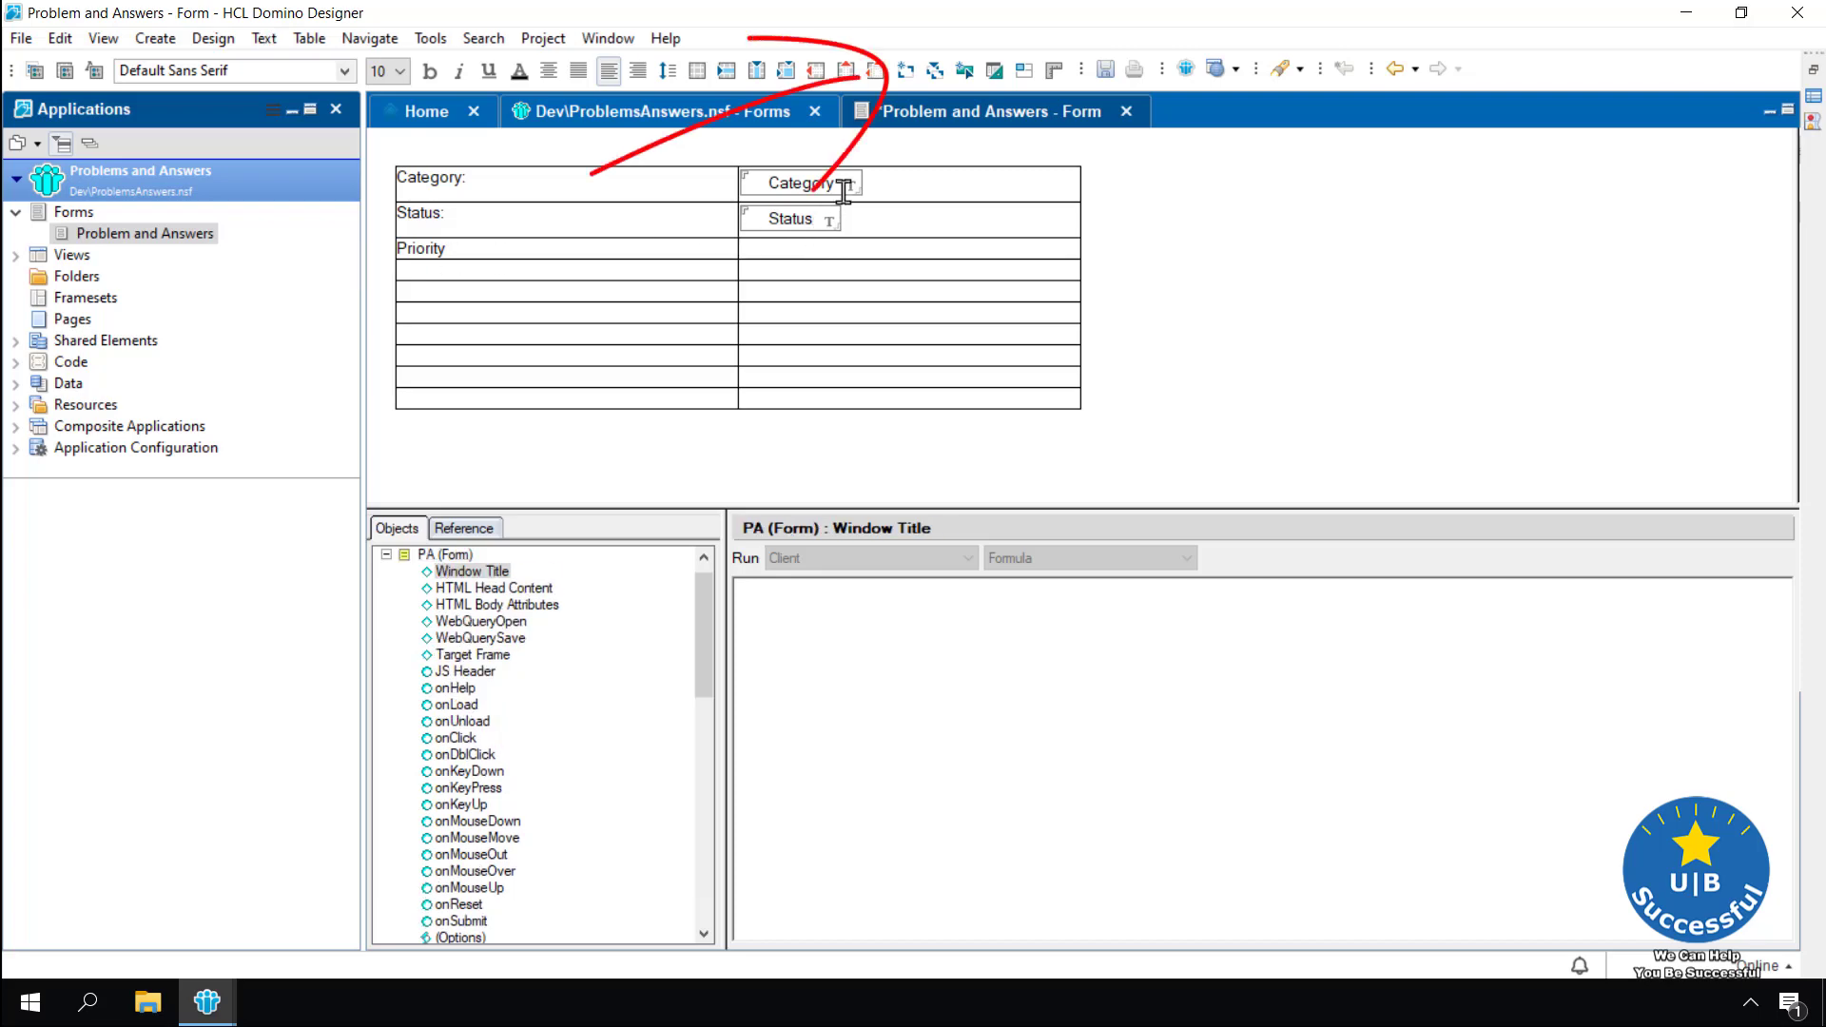
{"action": "left_click", "coordinate": [911, 77]}
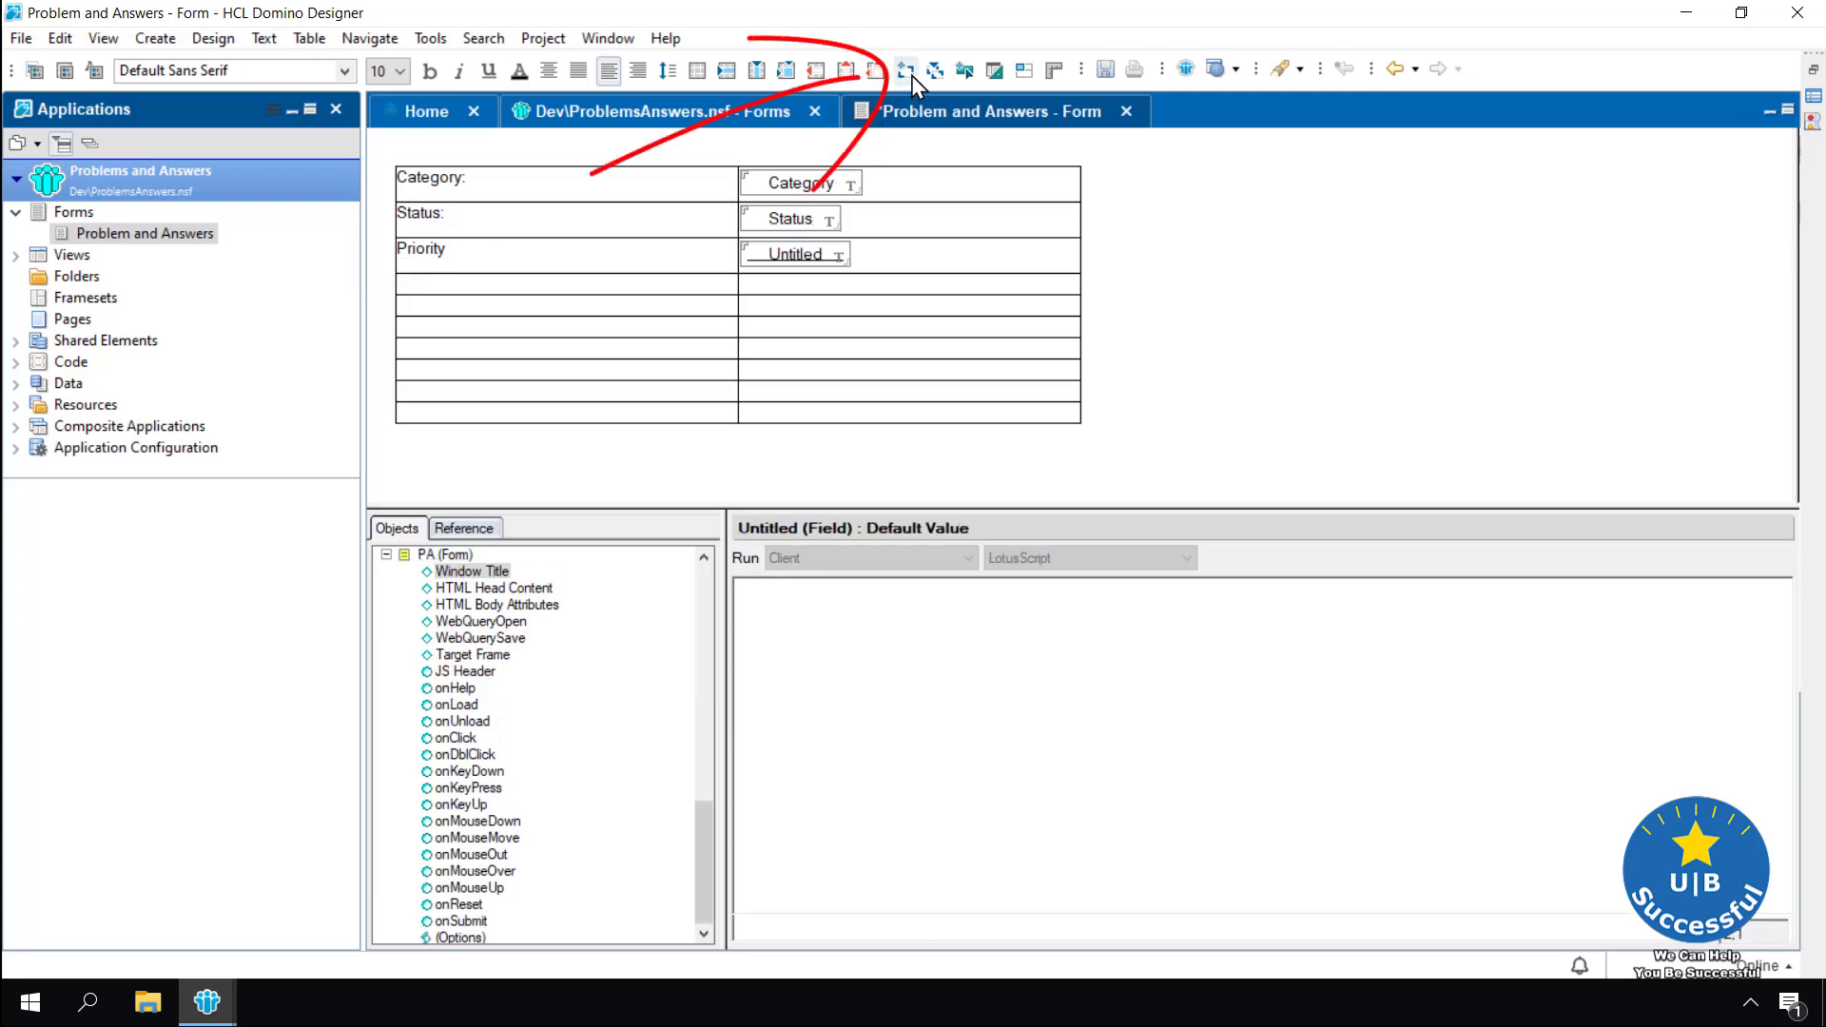
{"action": "type", "text": "Pri"}
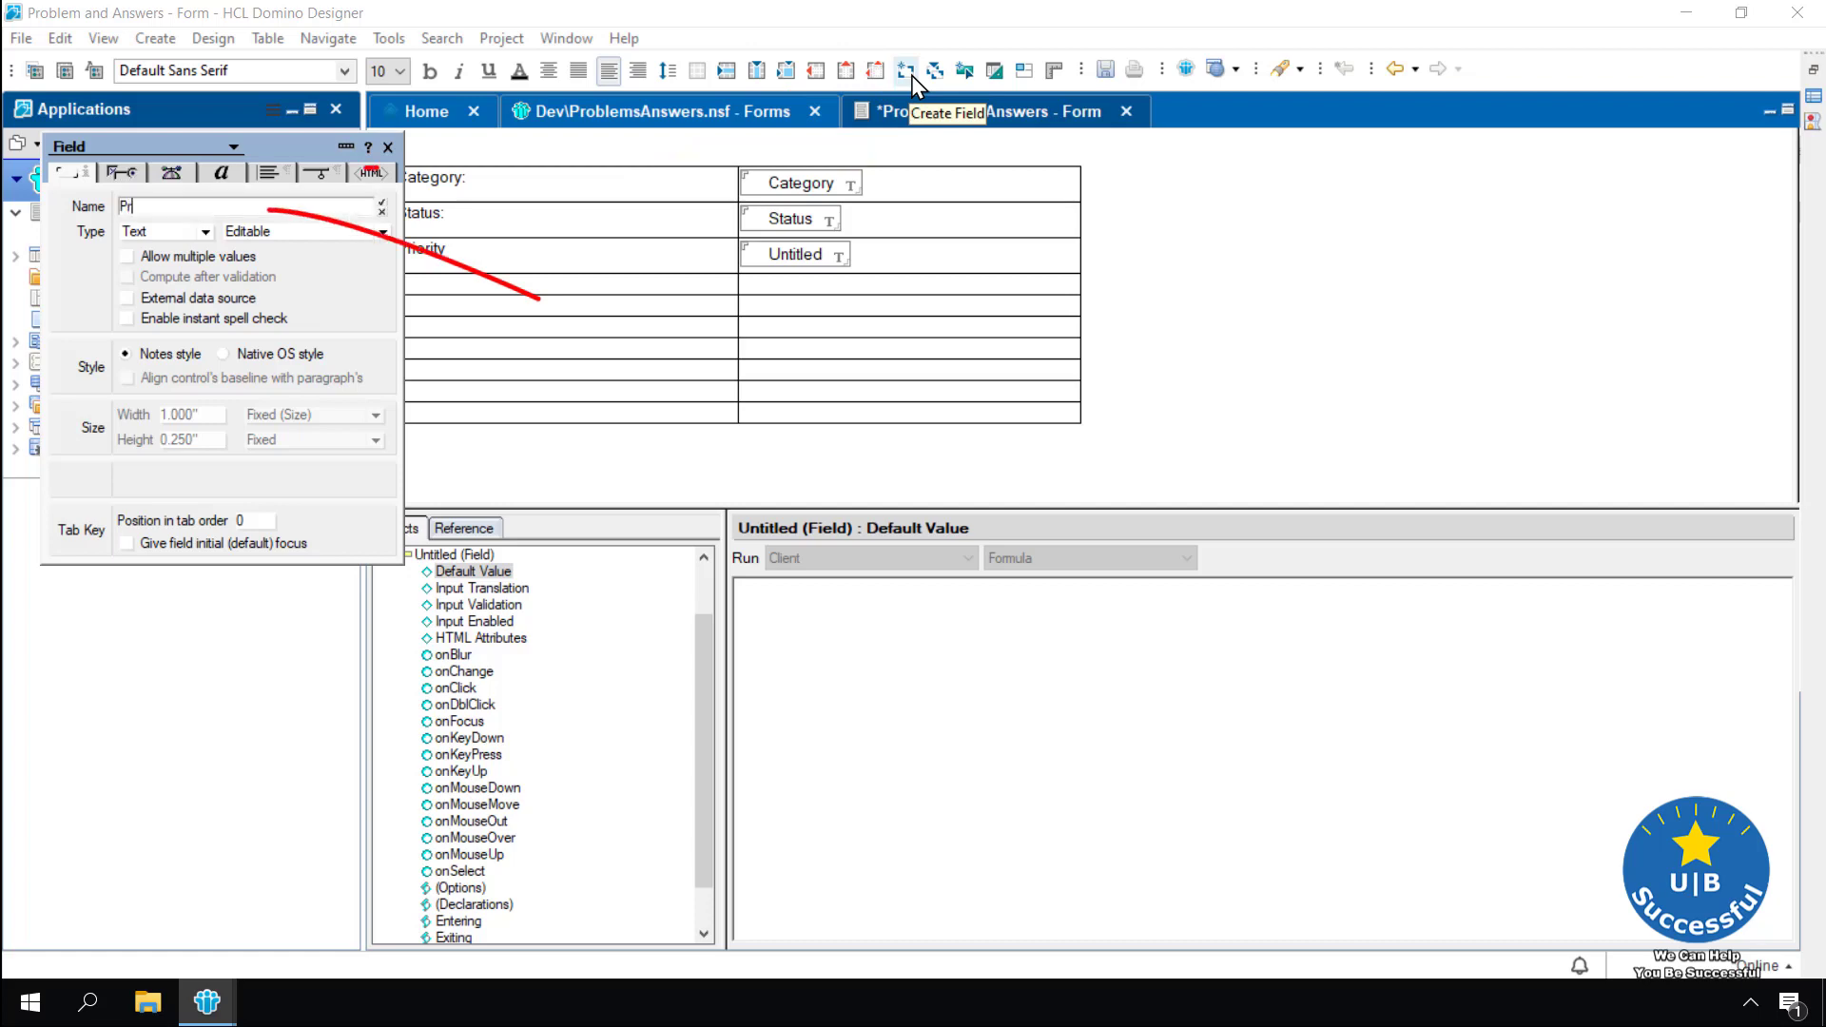
{"action": "type", "text": "o"}
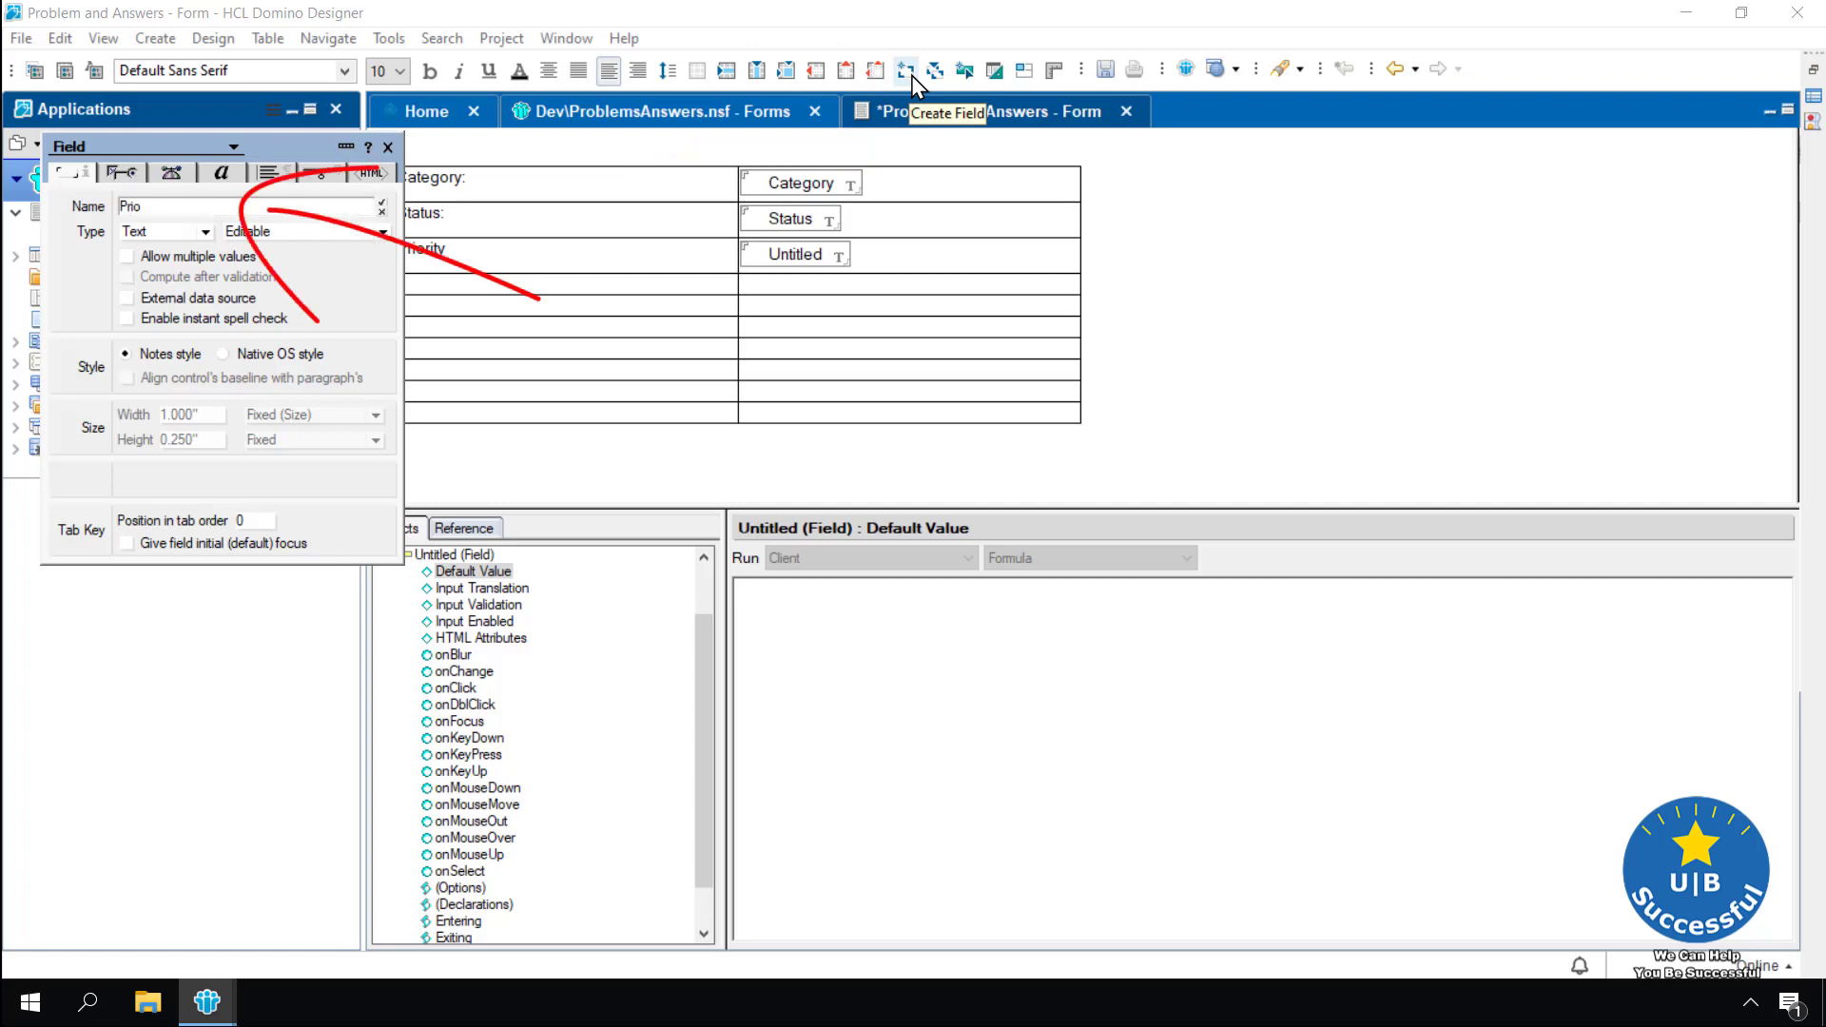
{"action": "type", "text": "rity"}
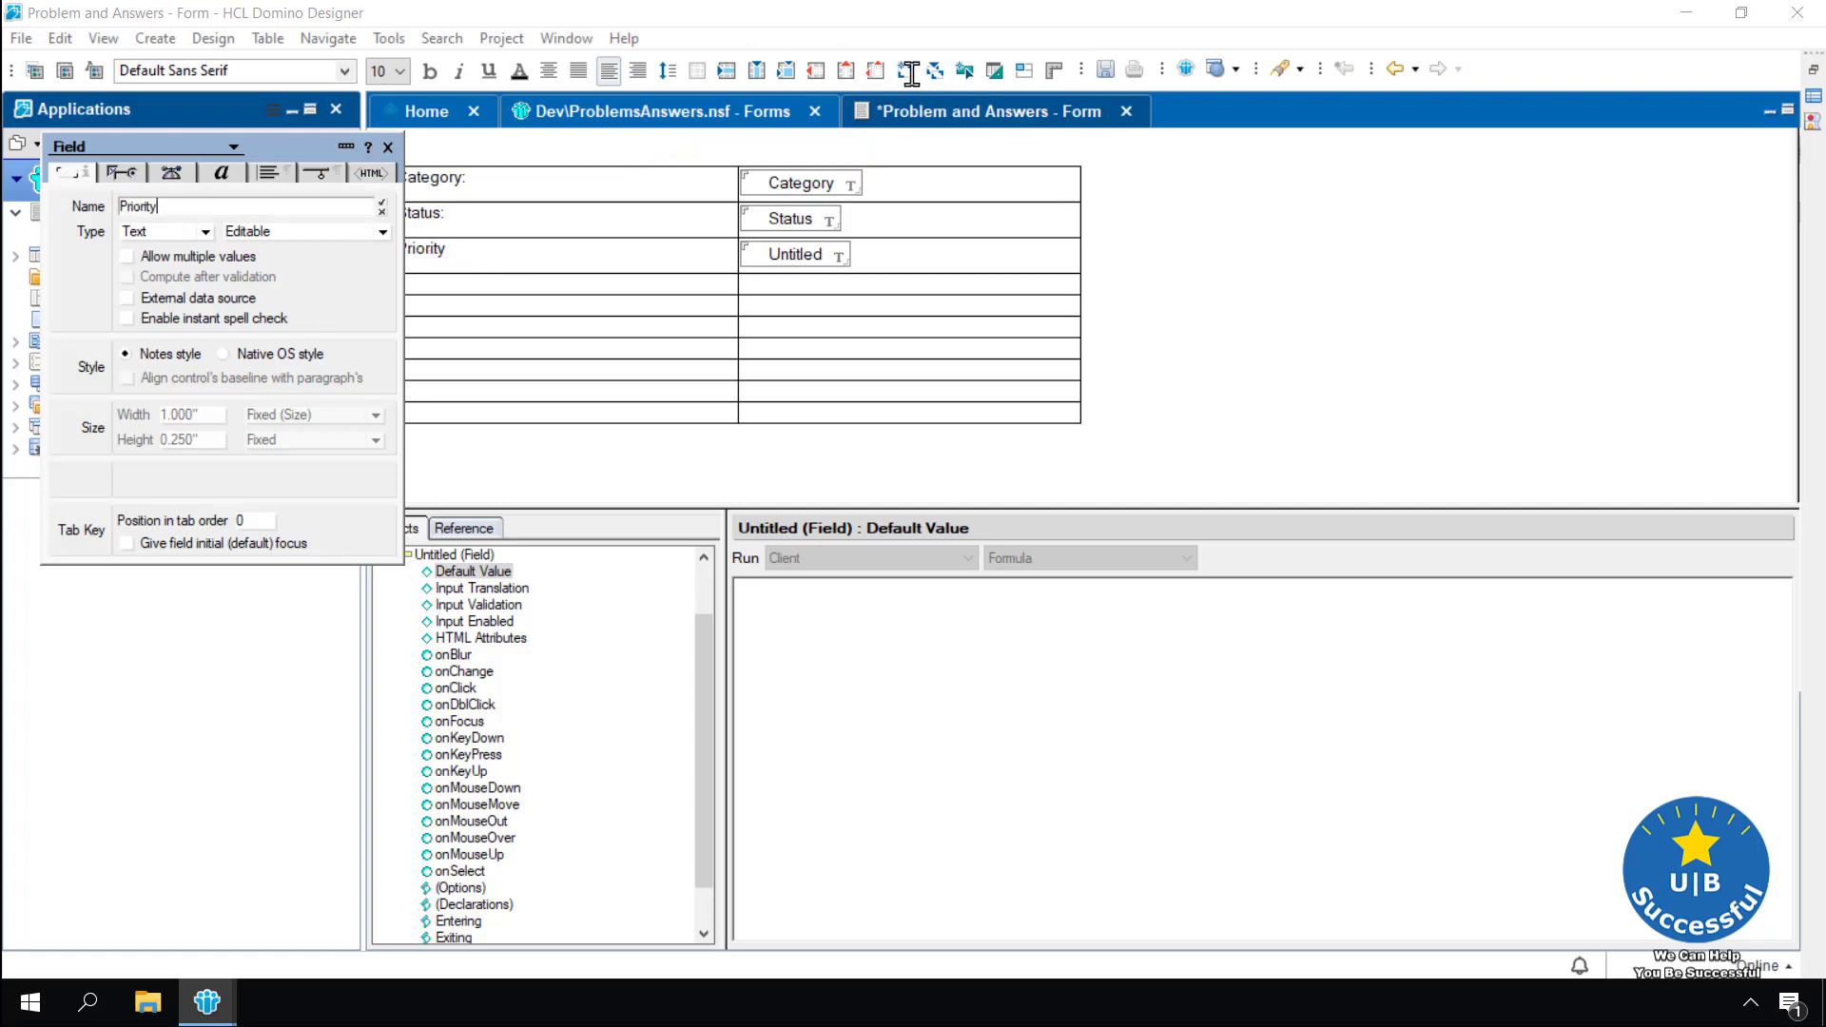
{"action": "left_click", "coordinate": [382, 207]}
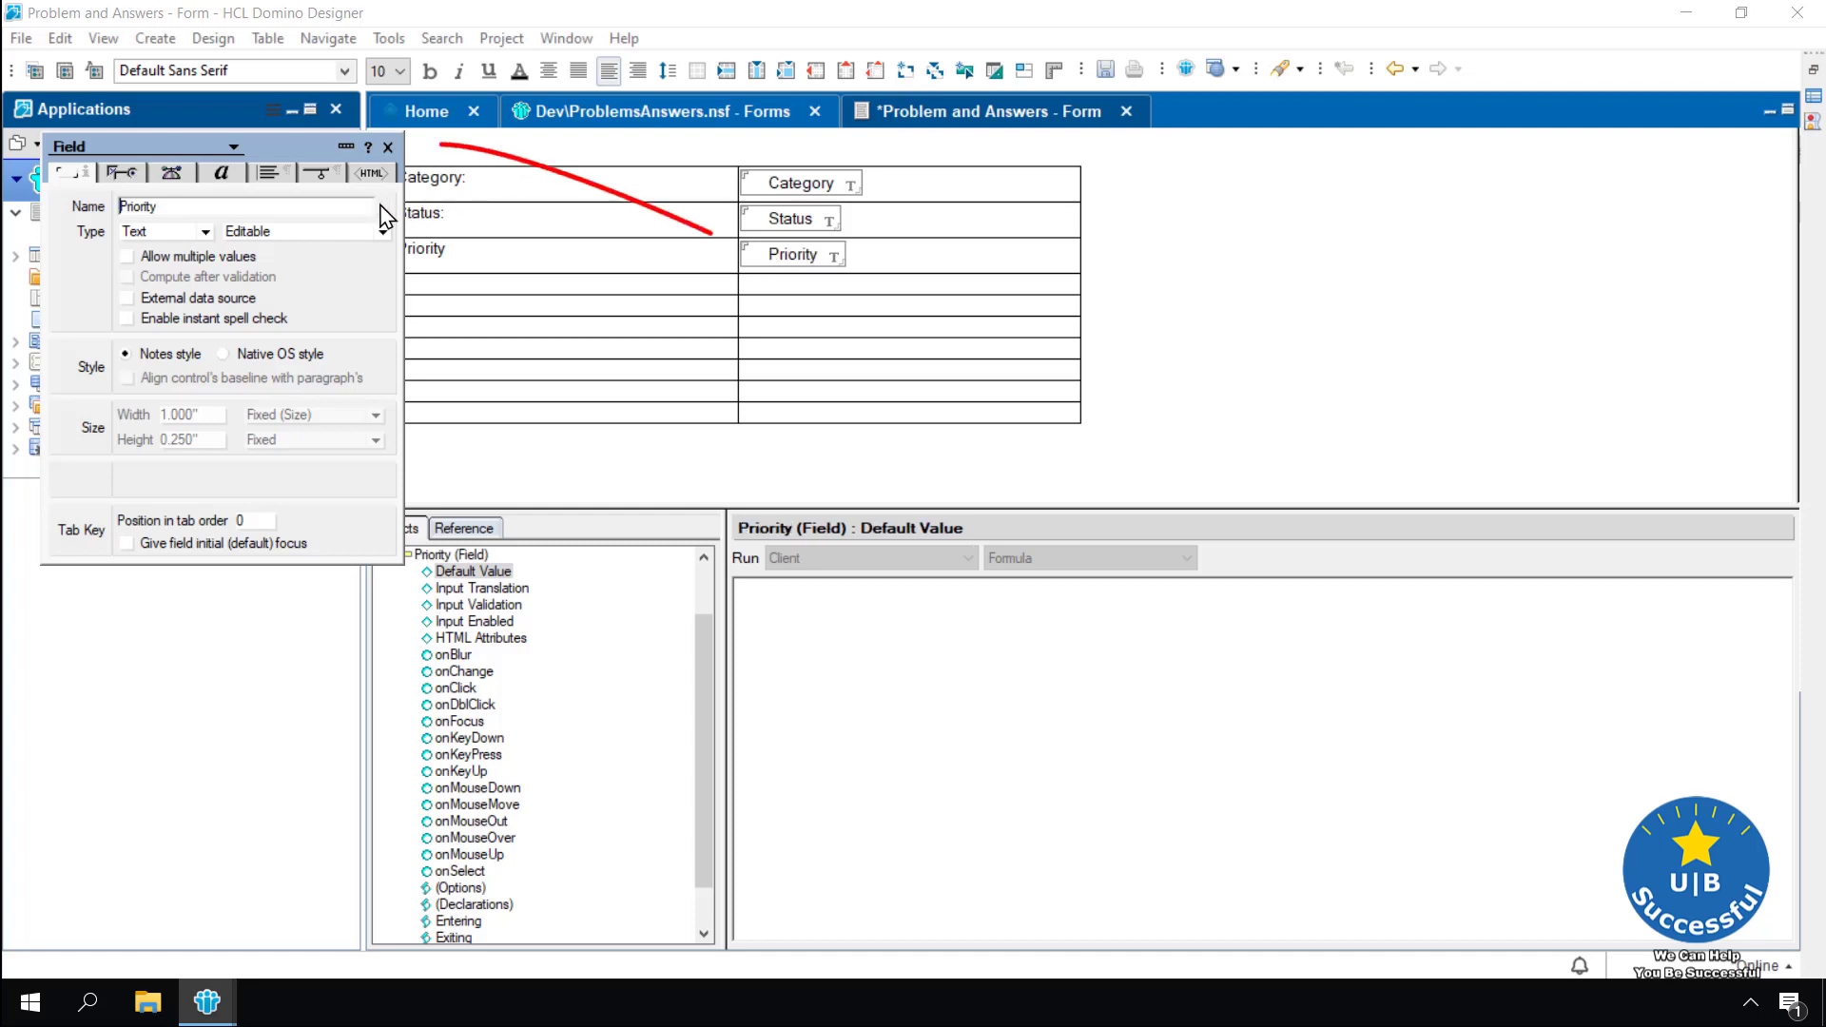
{"action": "left_click", "coordinate": [389, 148]}
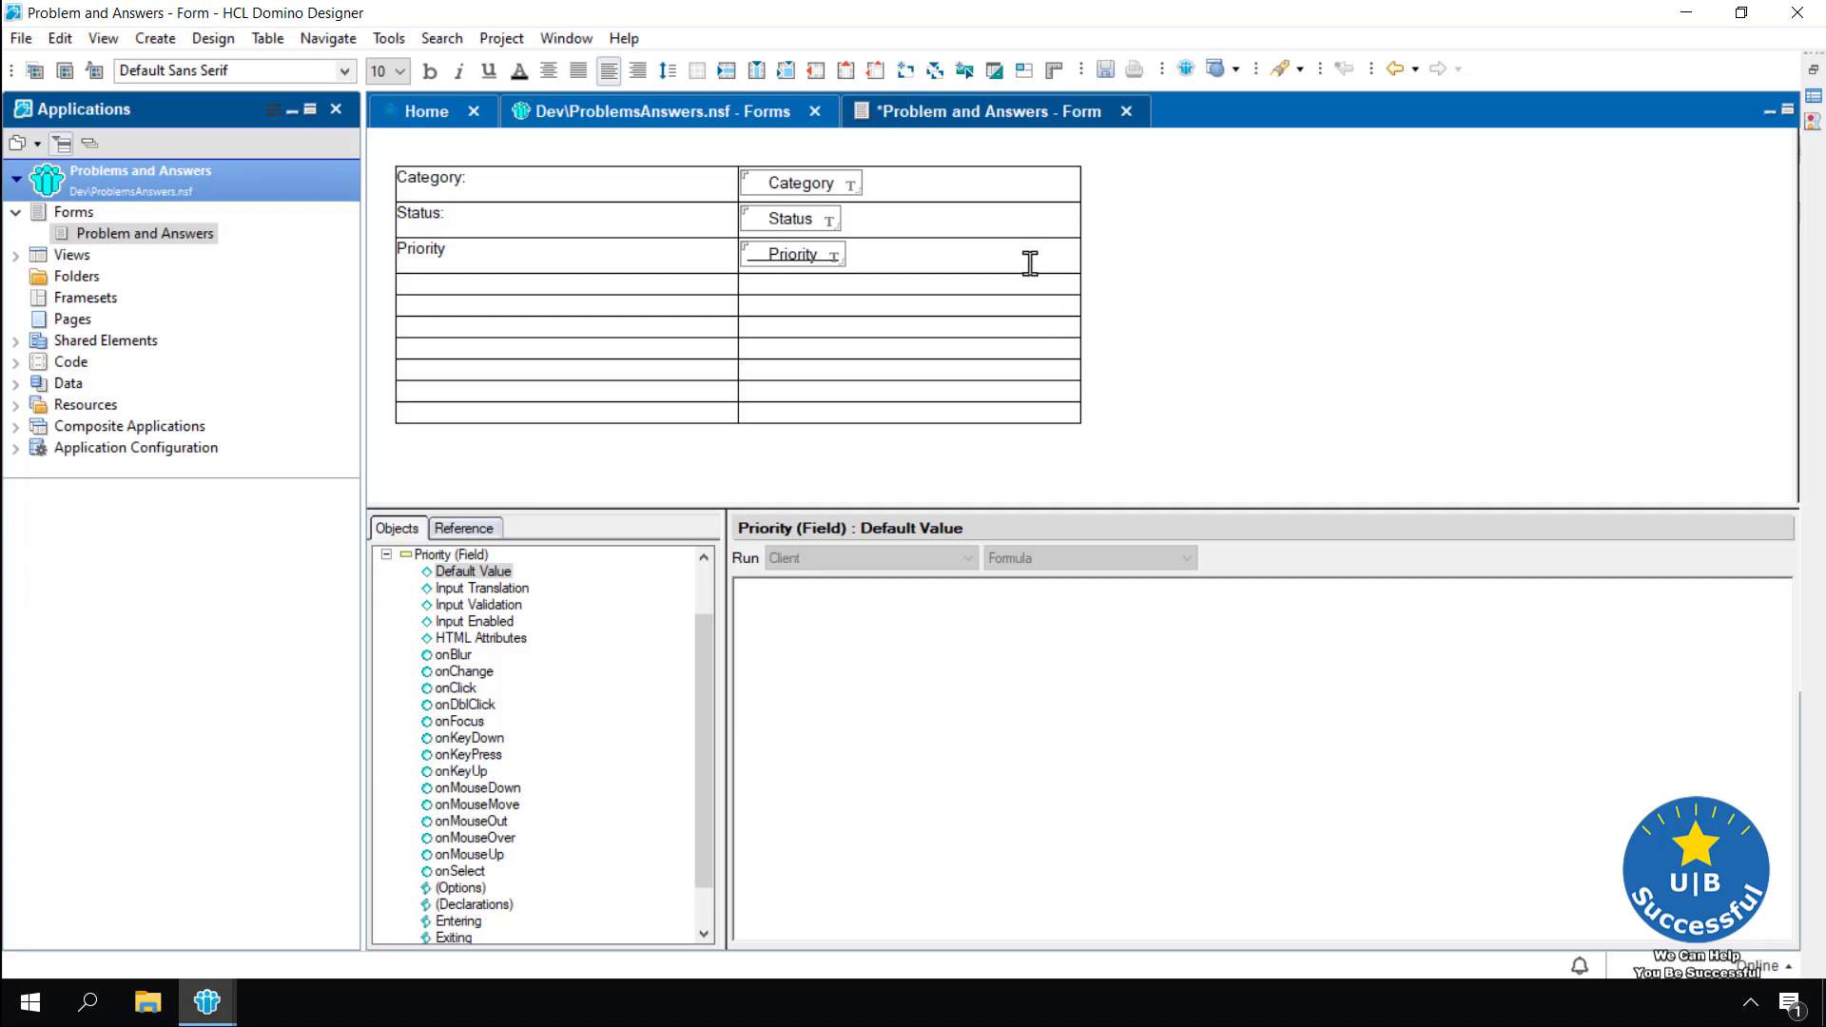
Save the Problem and Answers form via File > Save, close it, then reopen it from the Forms list
{"action": "left_click", "coordinate": [21, 40]}
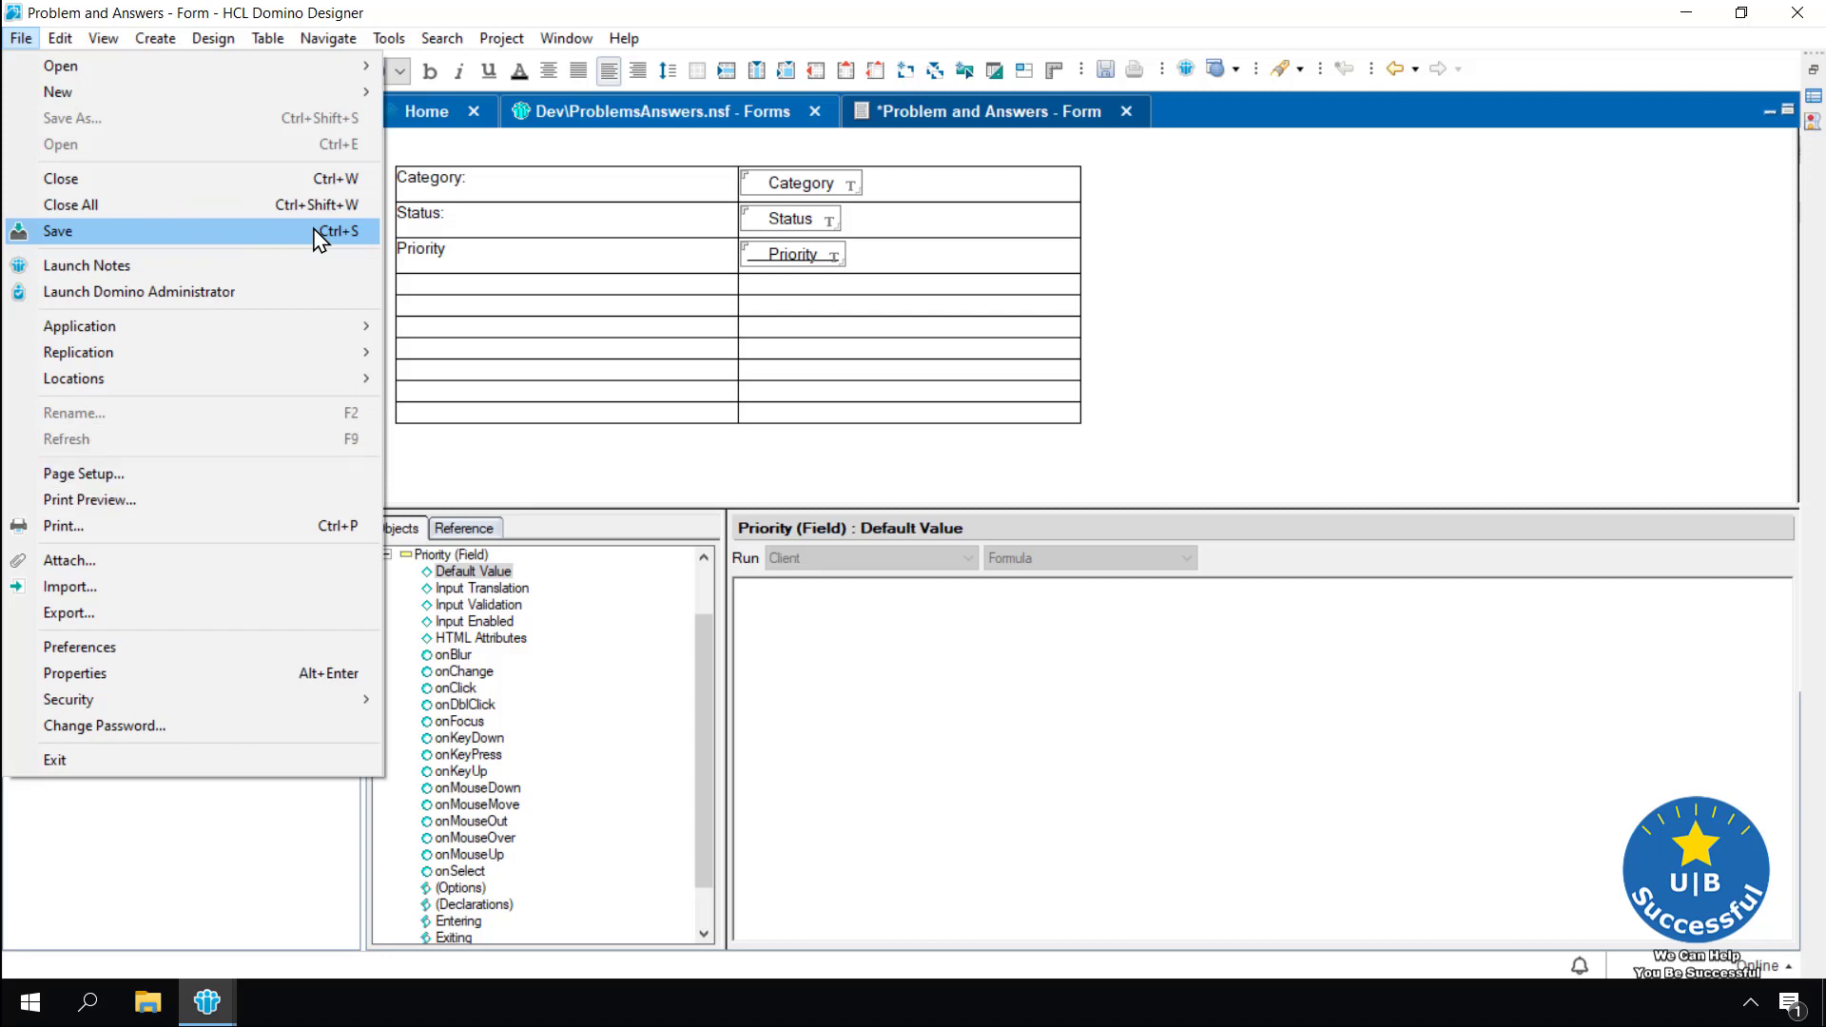
{"action": "left_click", "coordinate": [1202, 387]}
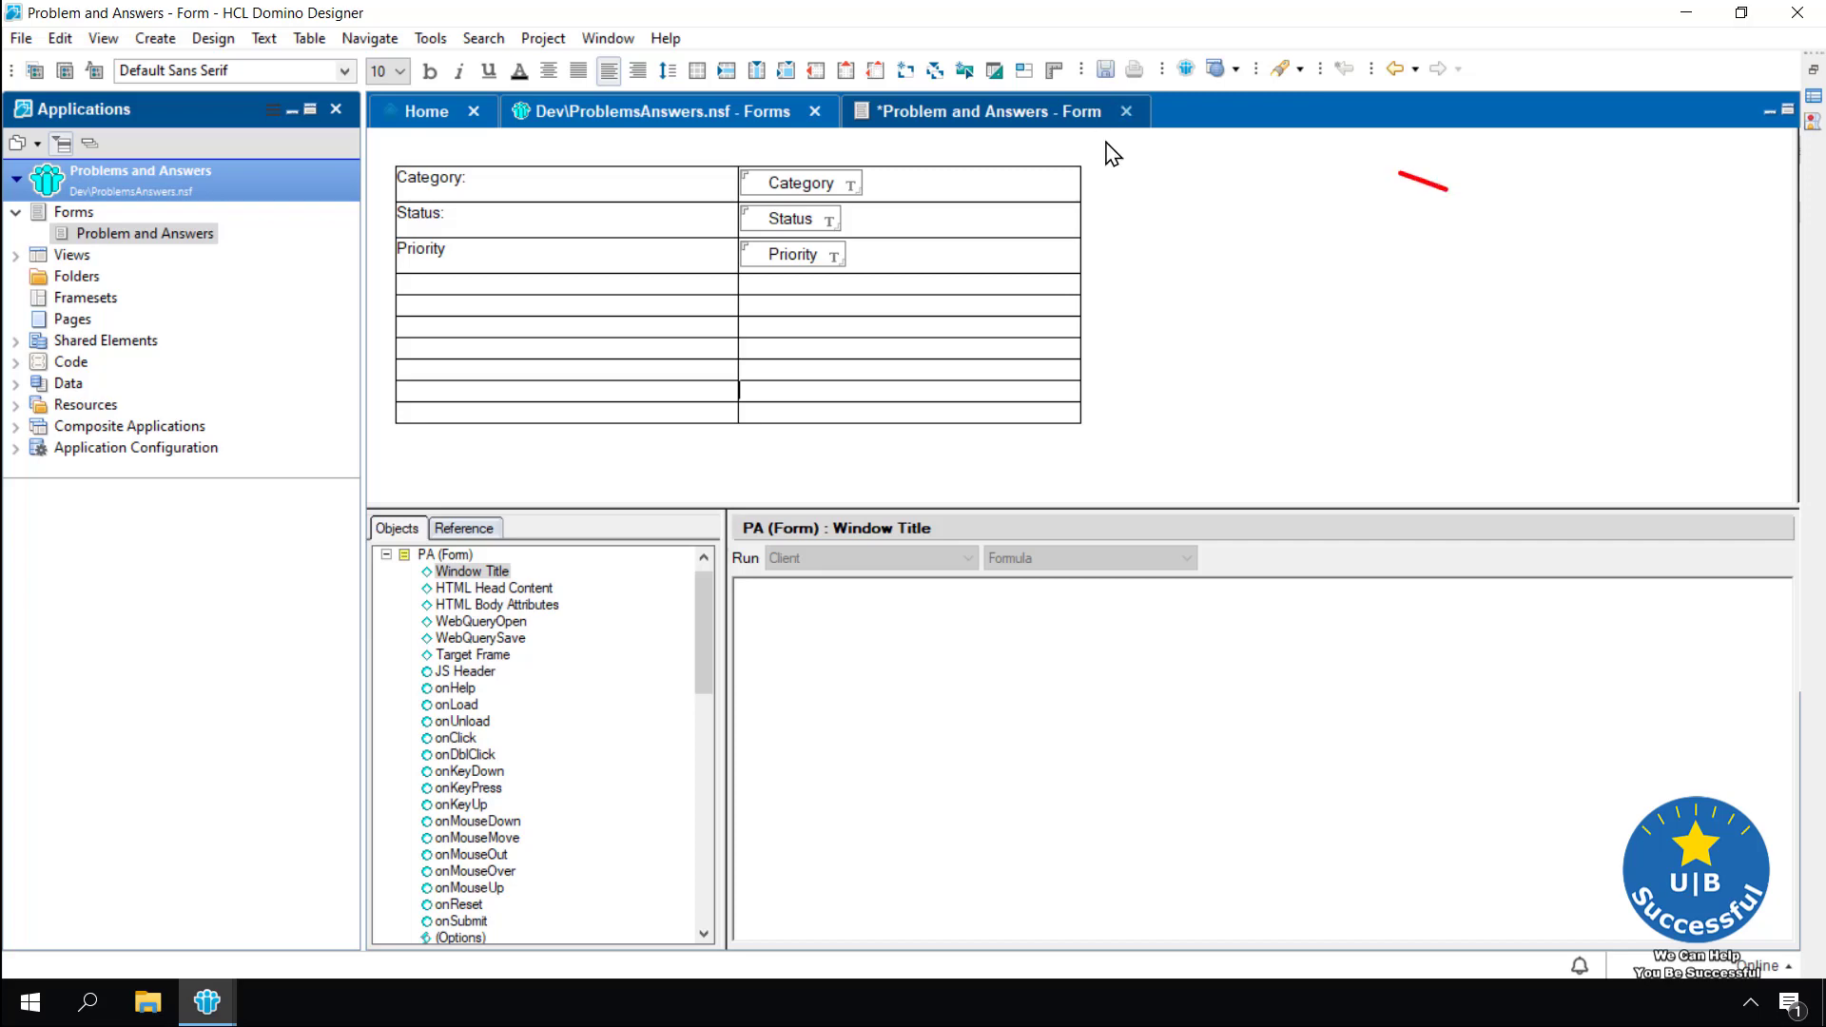
{"action": "left_click", "coordinate": [1126, 112]}
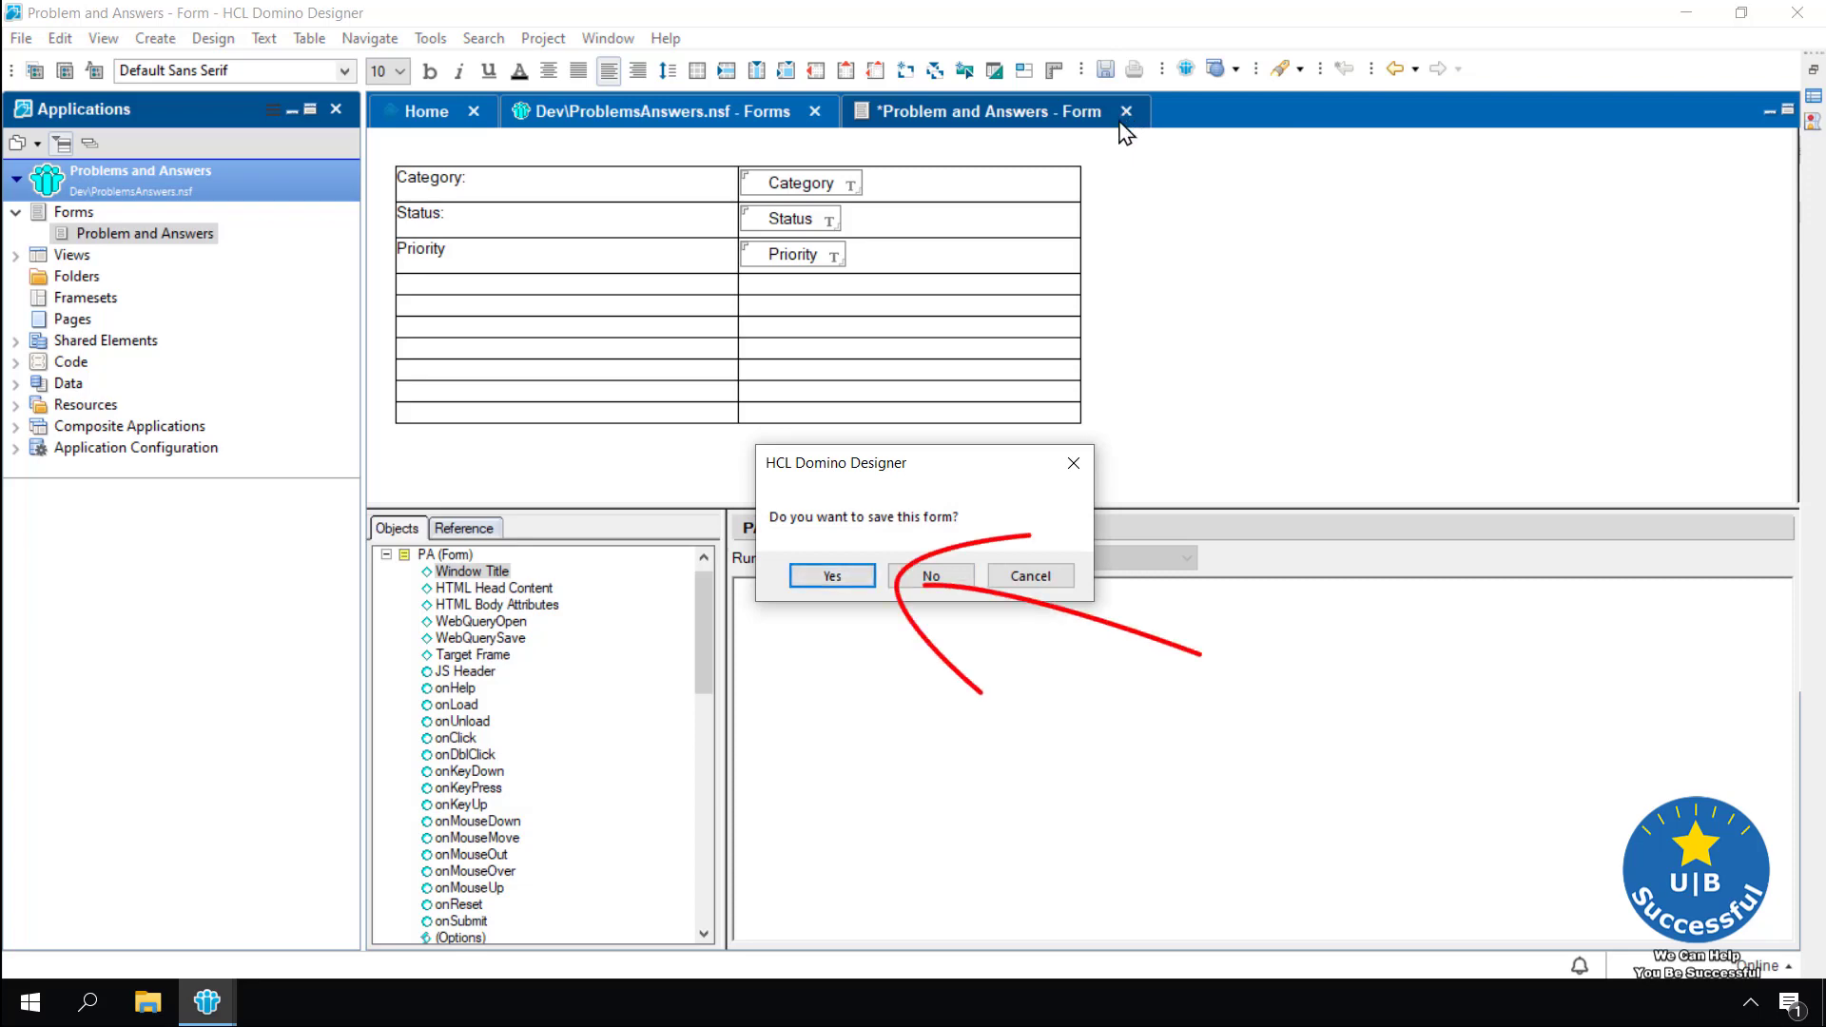
{"action": "left_click", "coordinate": [833, 576]}
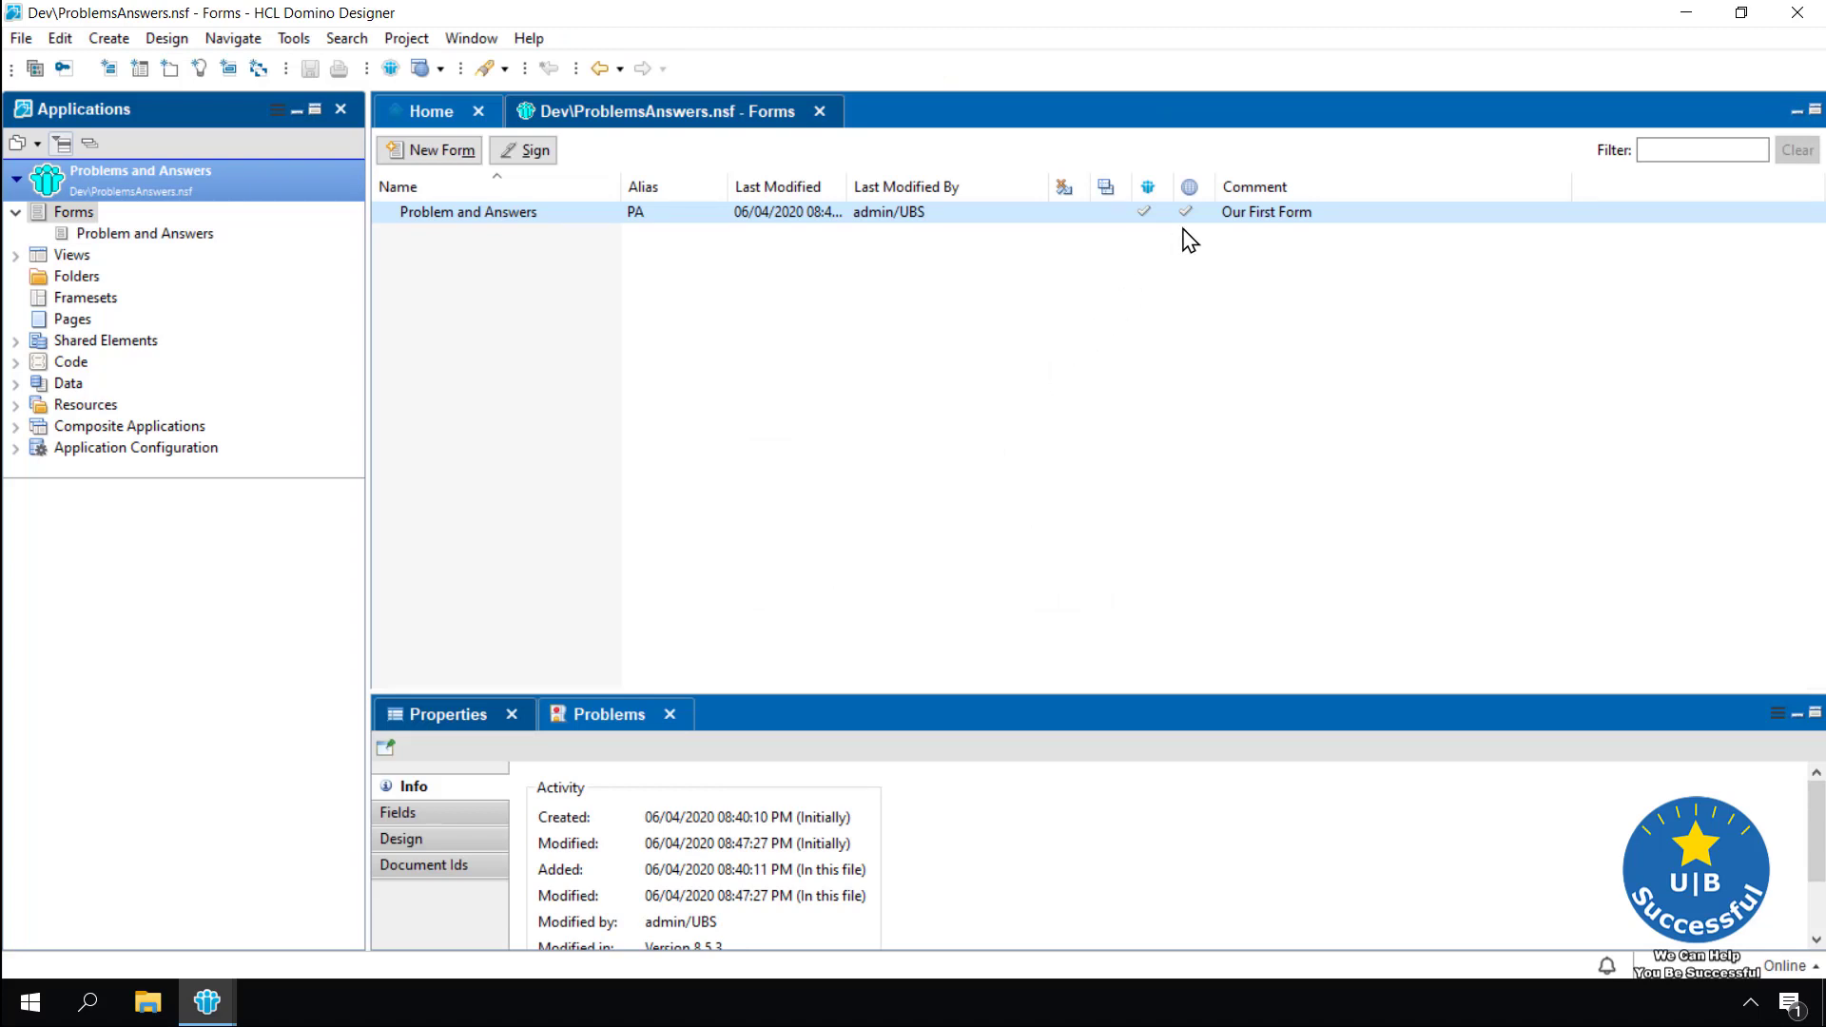
{"action": "double_click", "coordinate": [466, 217]}
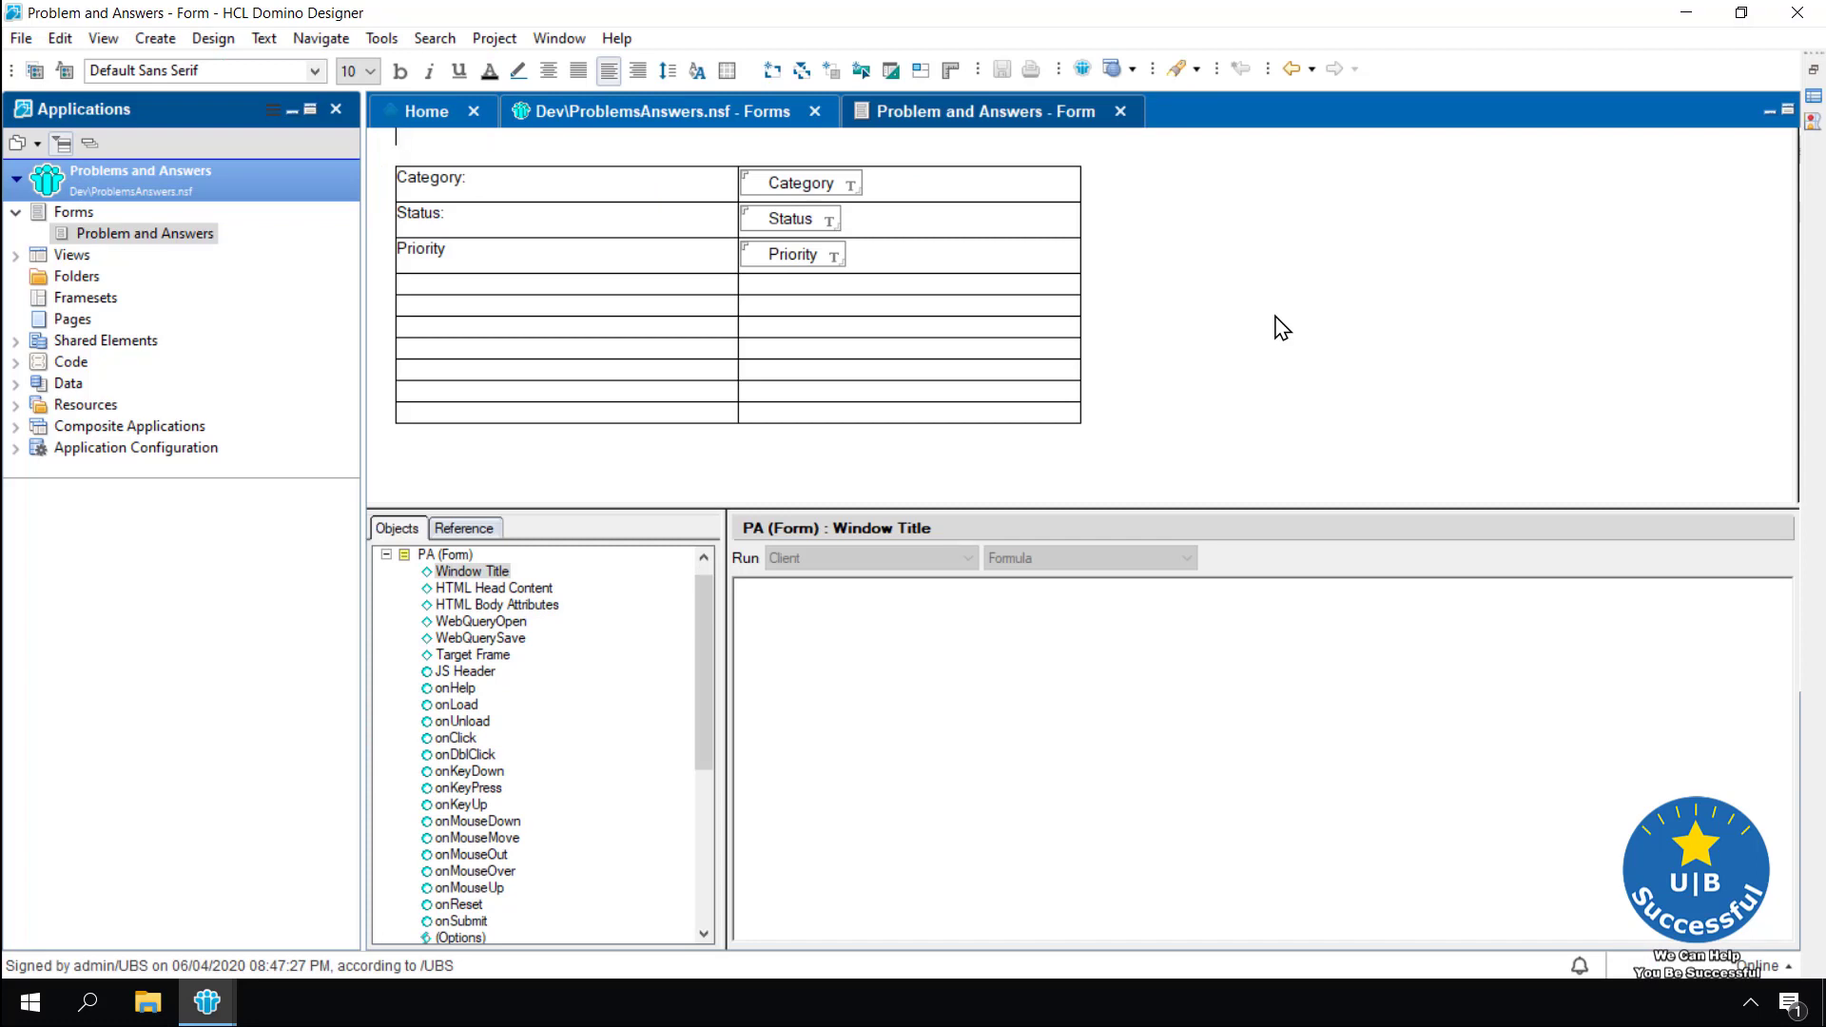
{"action": "left_click", "coordinate": [1059, 348]}
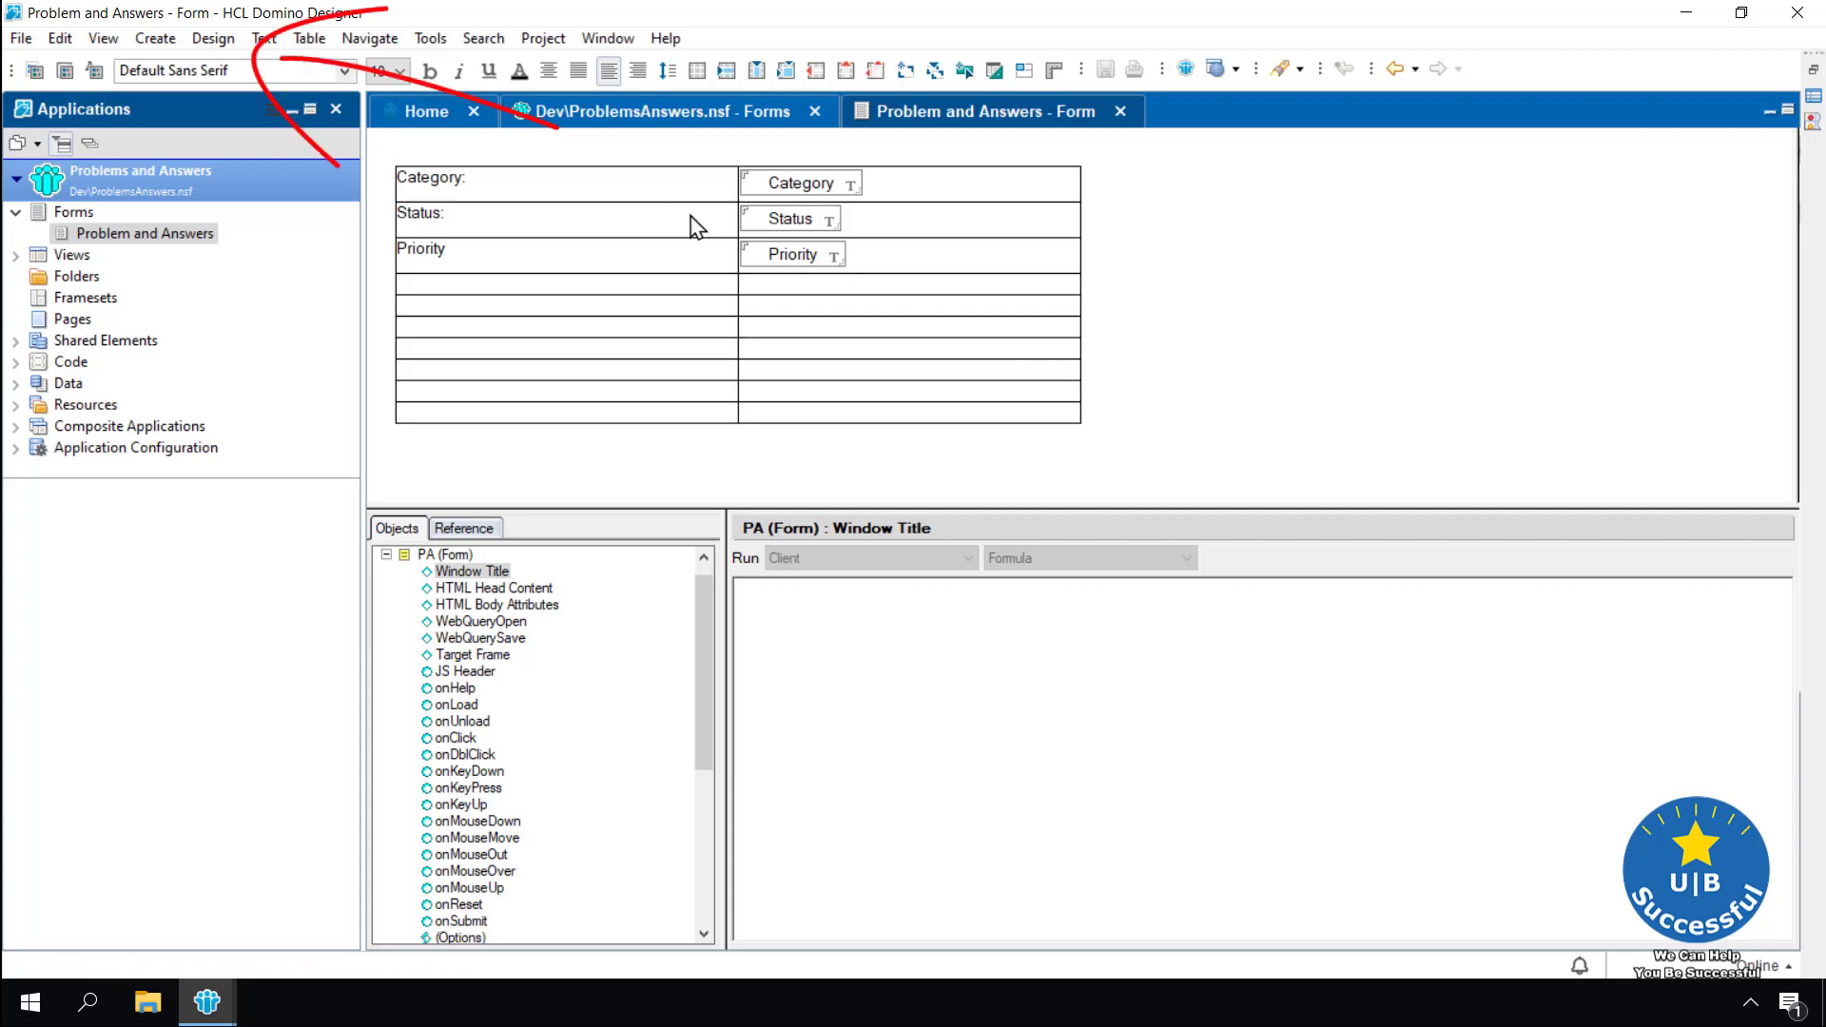
{"action": "left_click", "coordinate": [214, 39]}
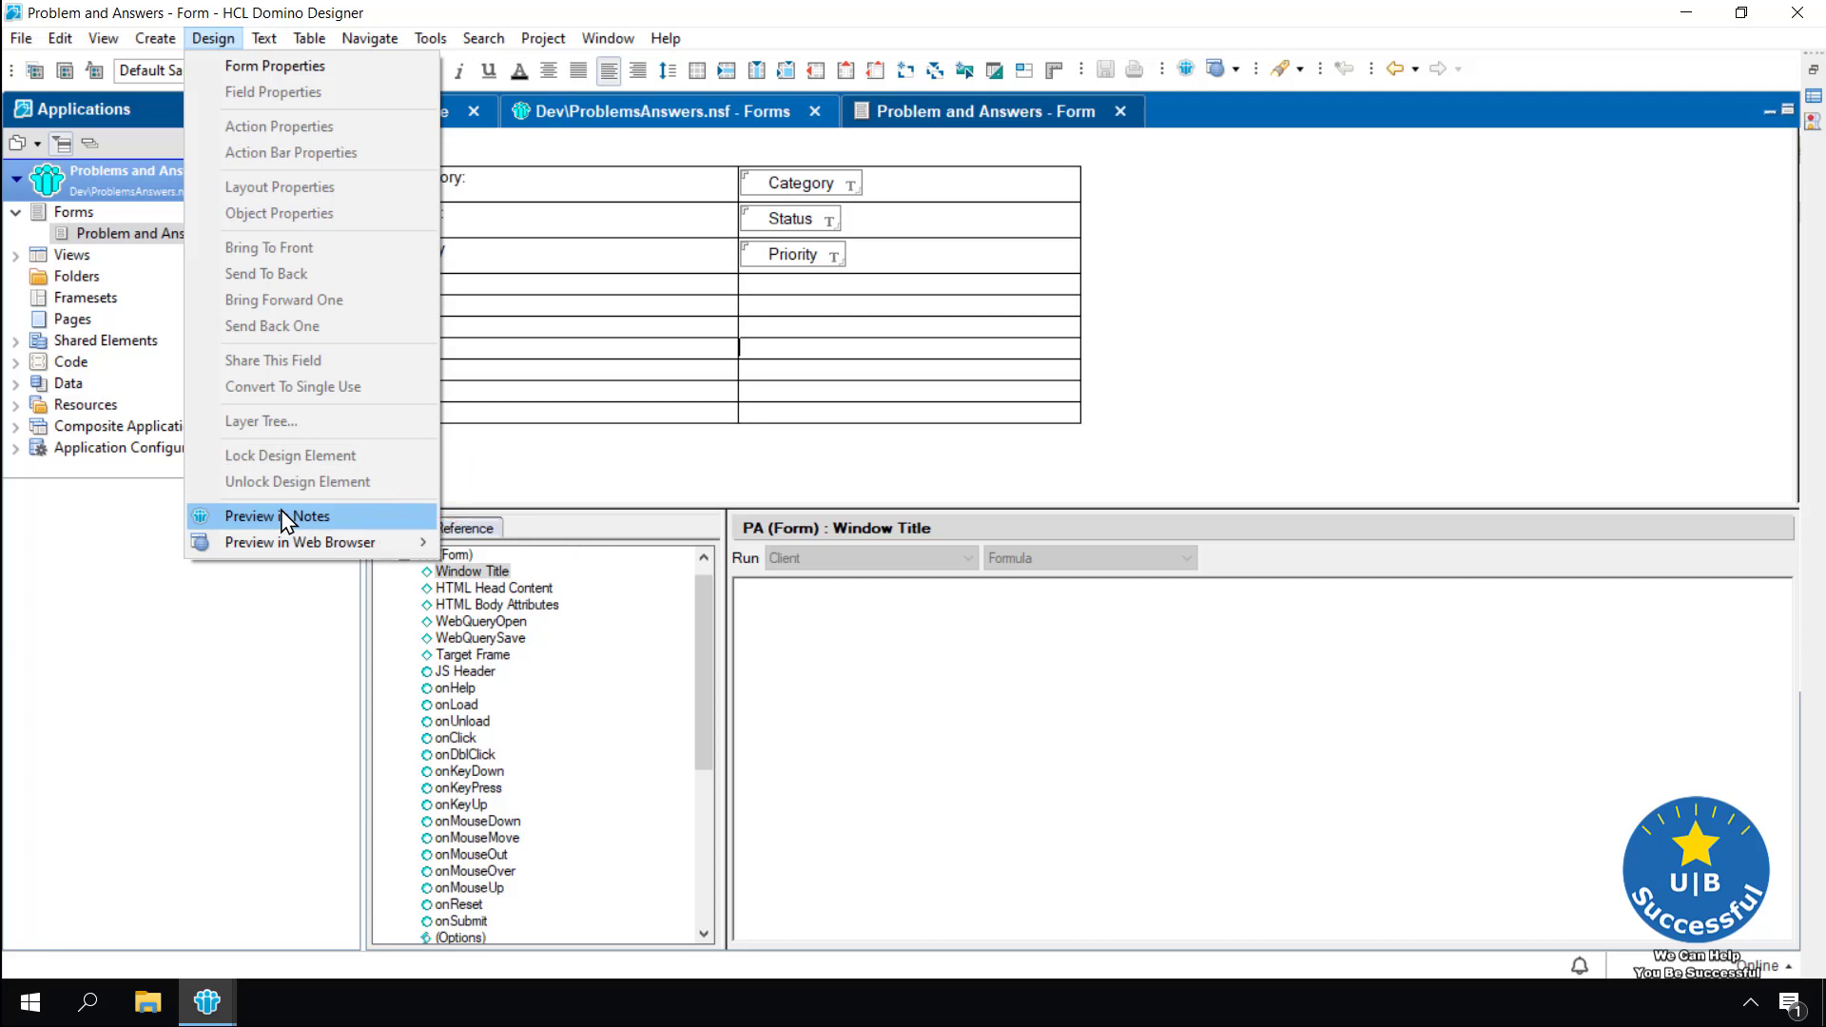
{"action": "left_click", "coordinate": [285, 519]}
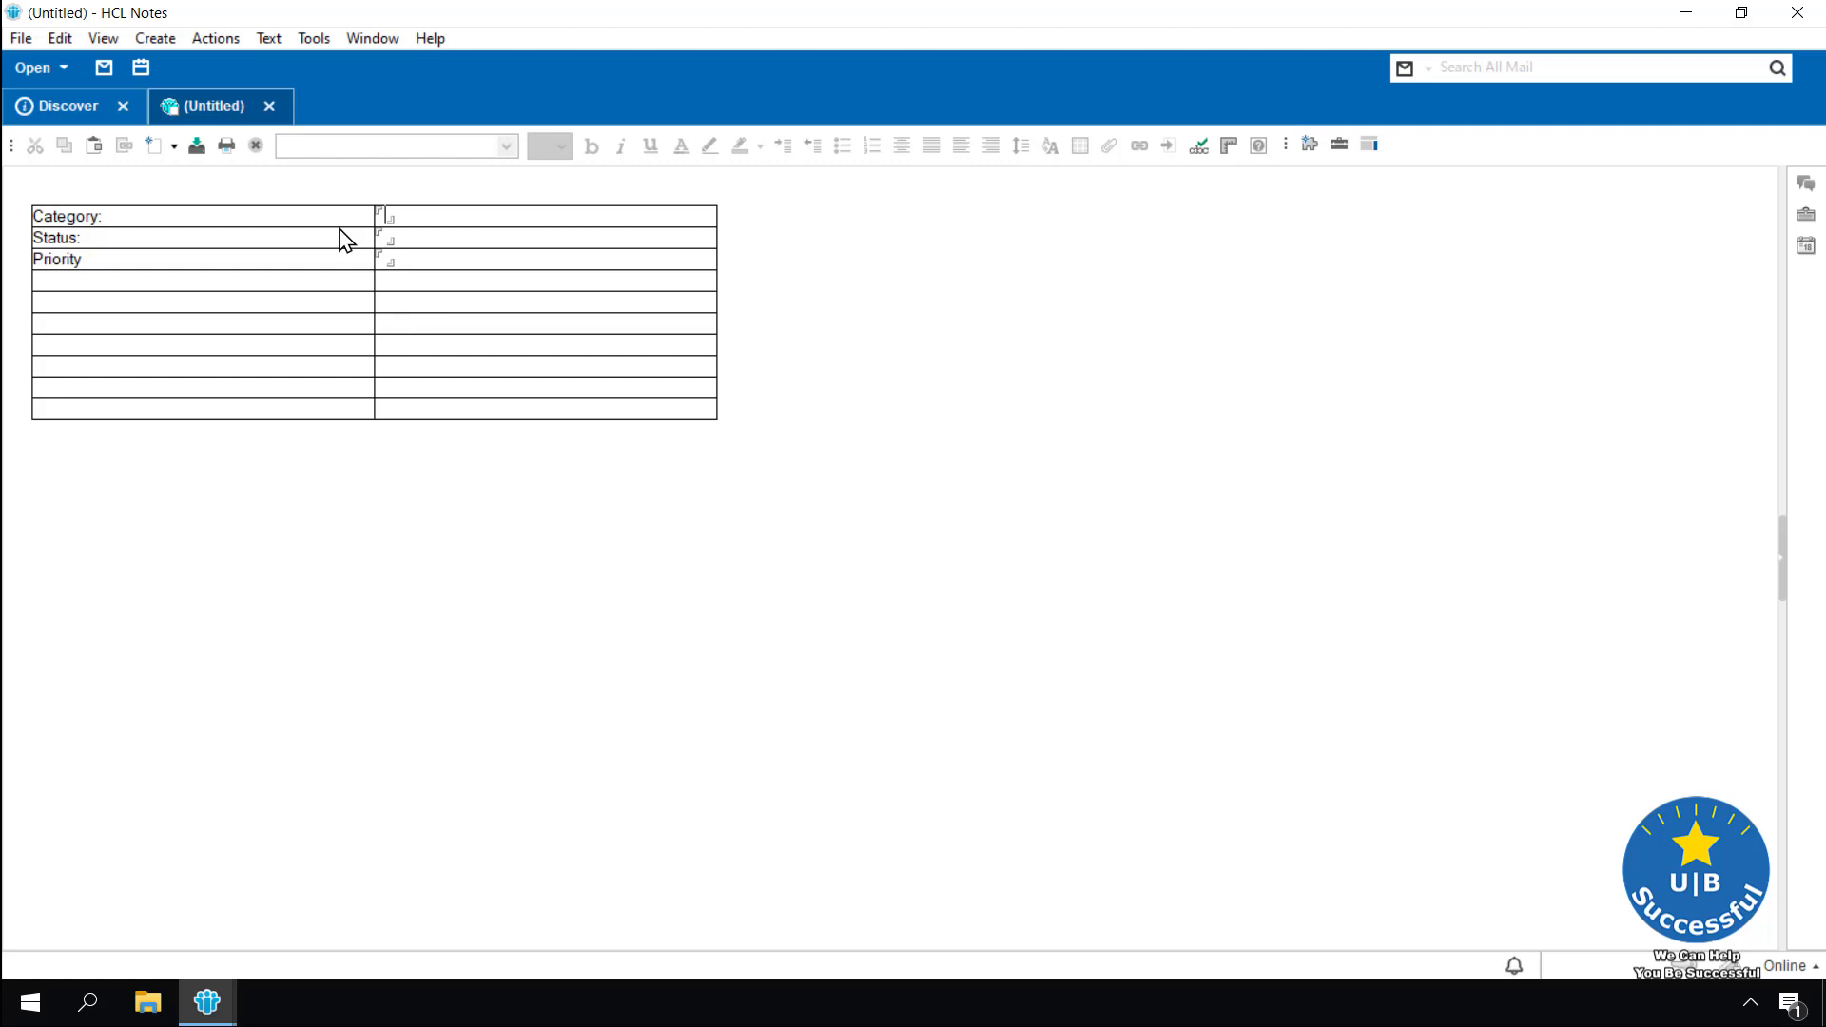
{"action": "left_click", "coordinate": [270, 107]}
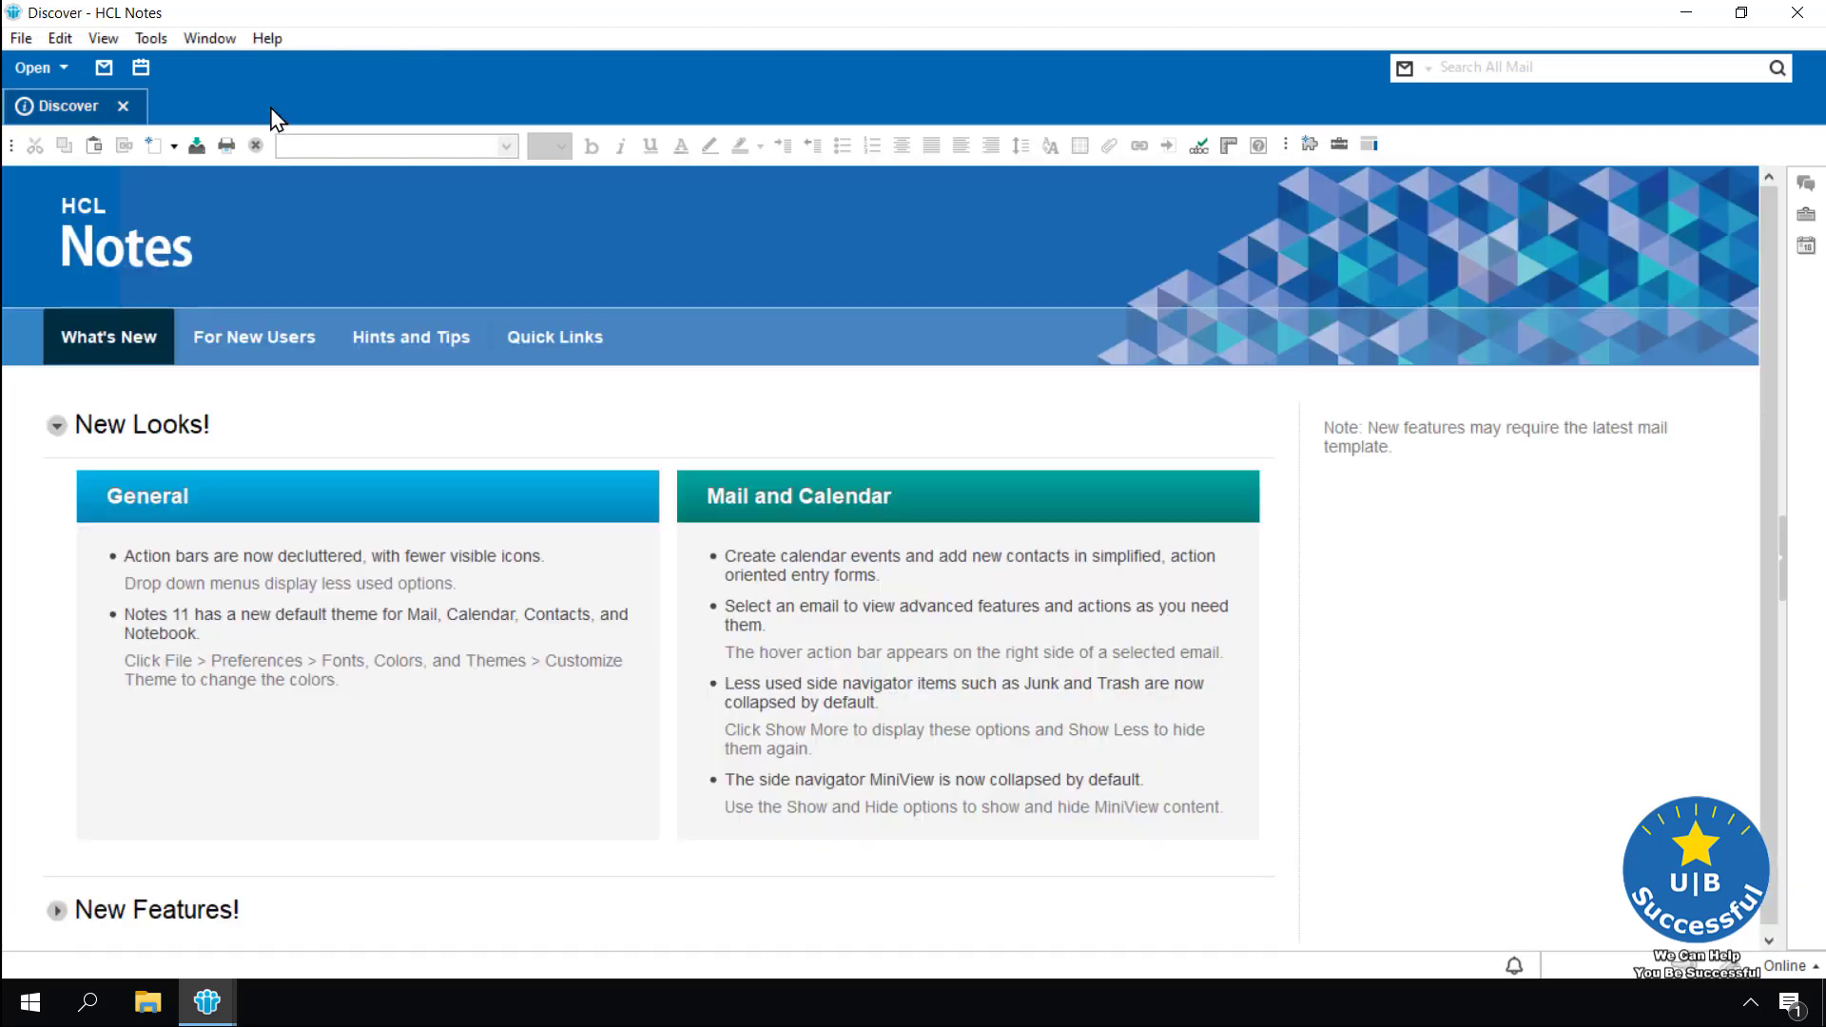
{"action": "left_click", "coordinate": [209, 1000]}
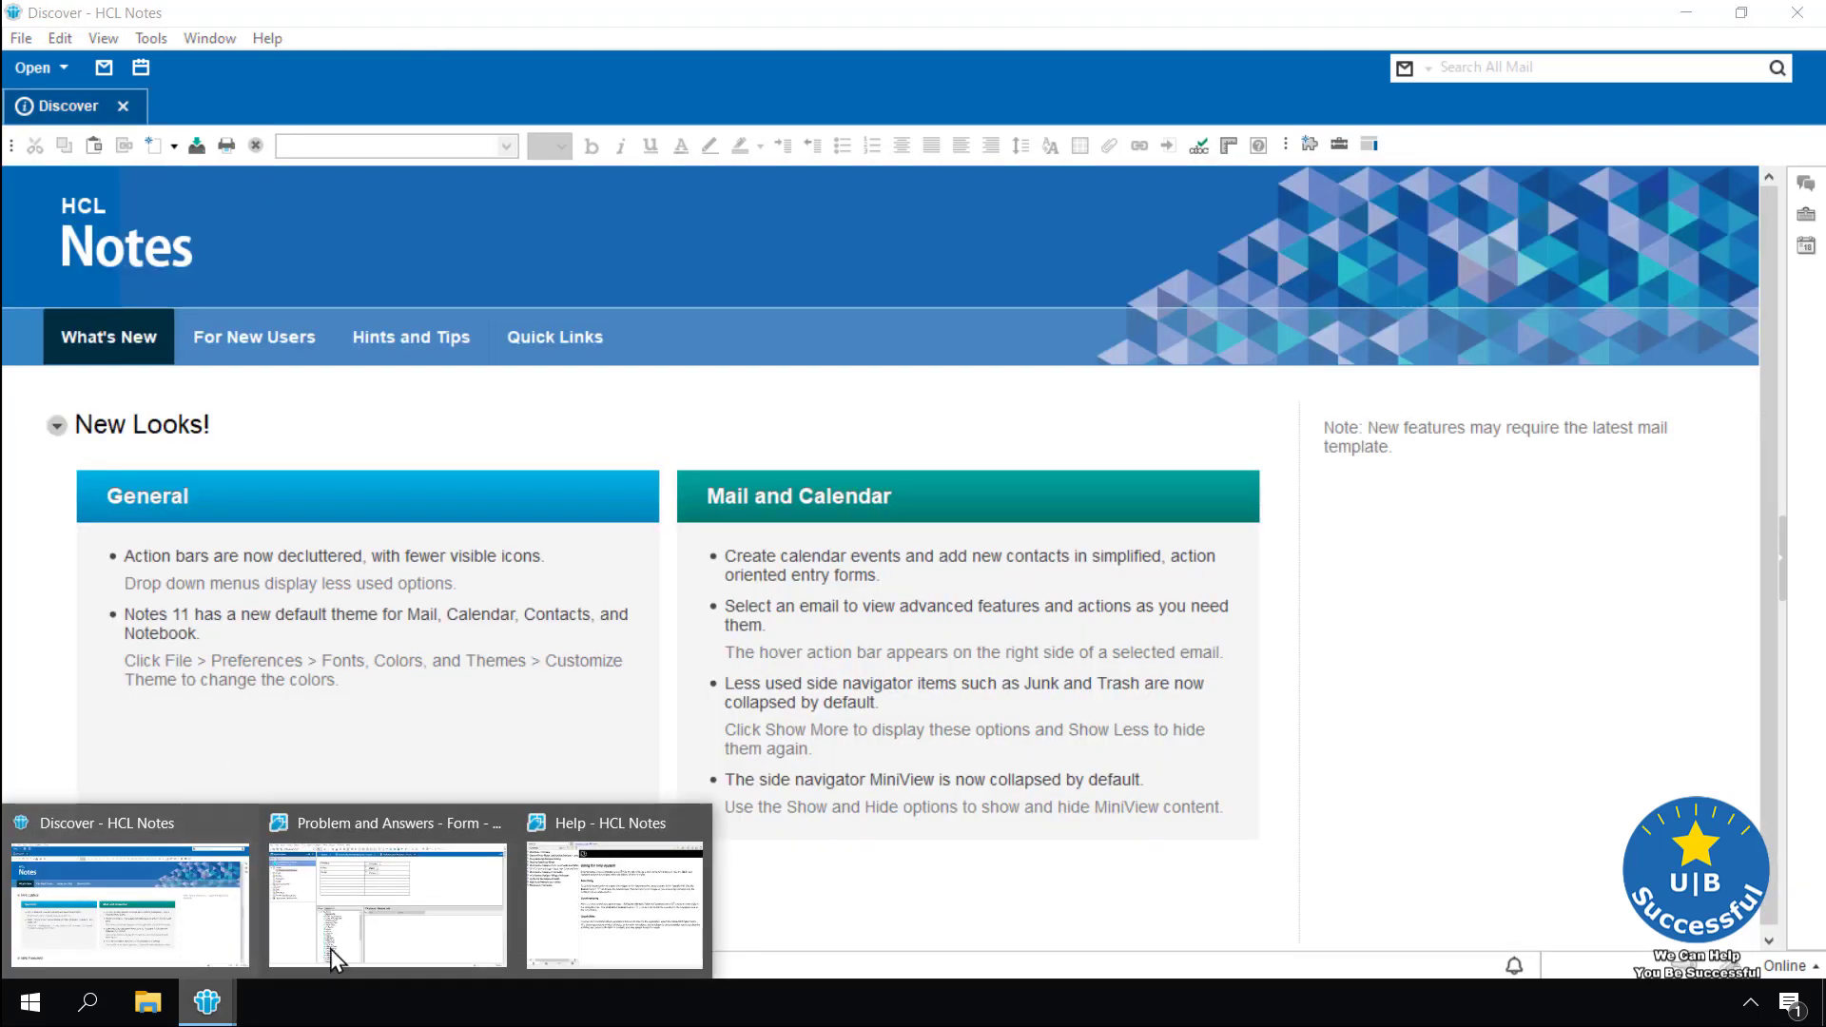
{"action": "left_click", "coordinate": [367, 945]}
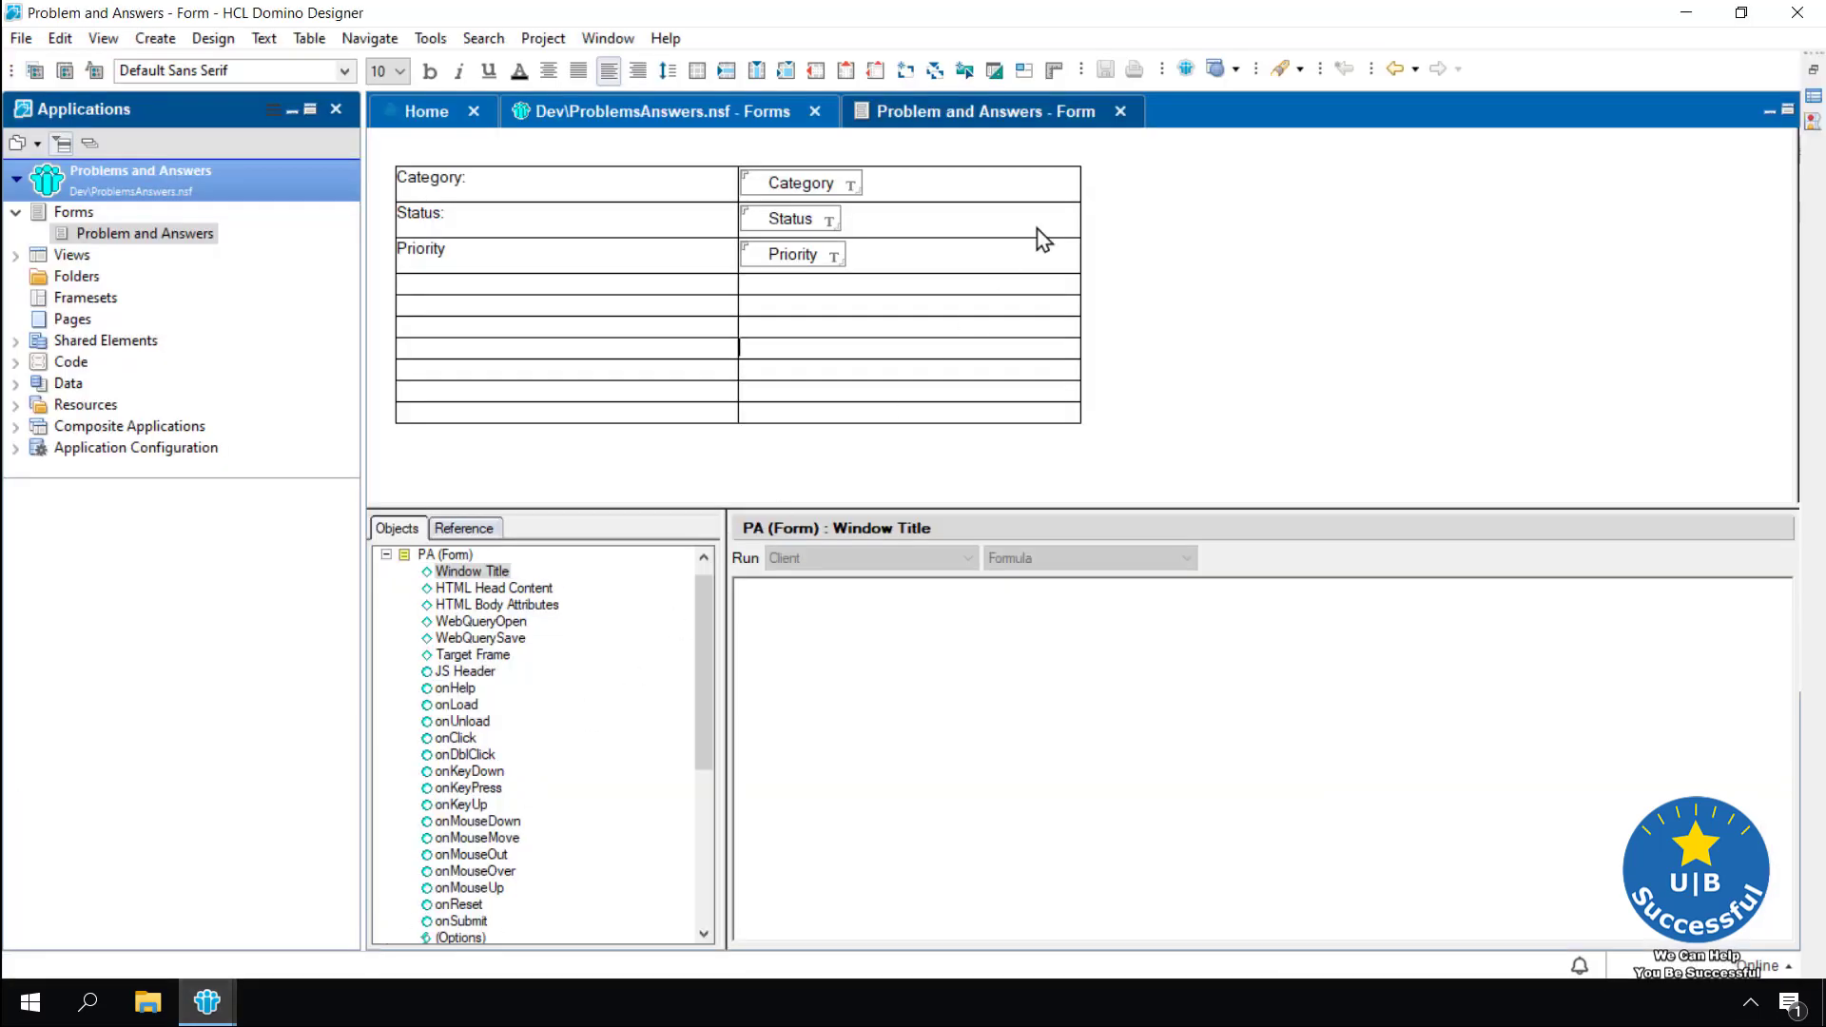
{"action": "left_click", "coordinate": [1185, 72]}
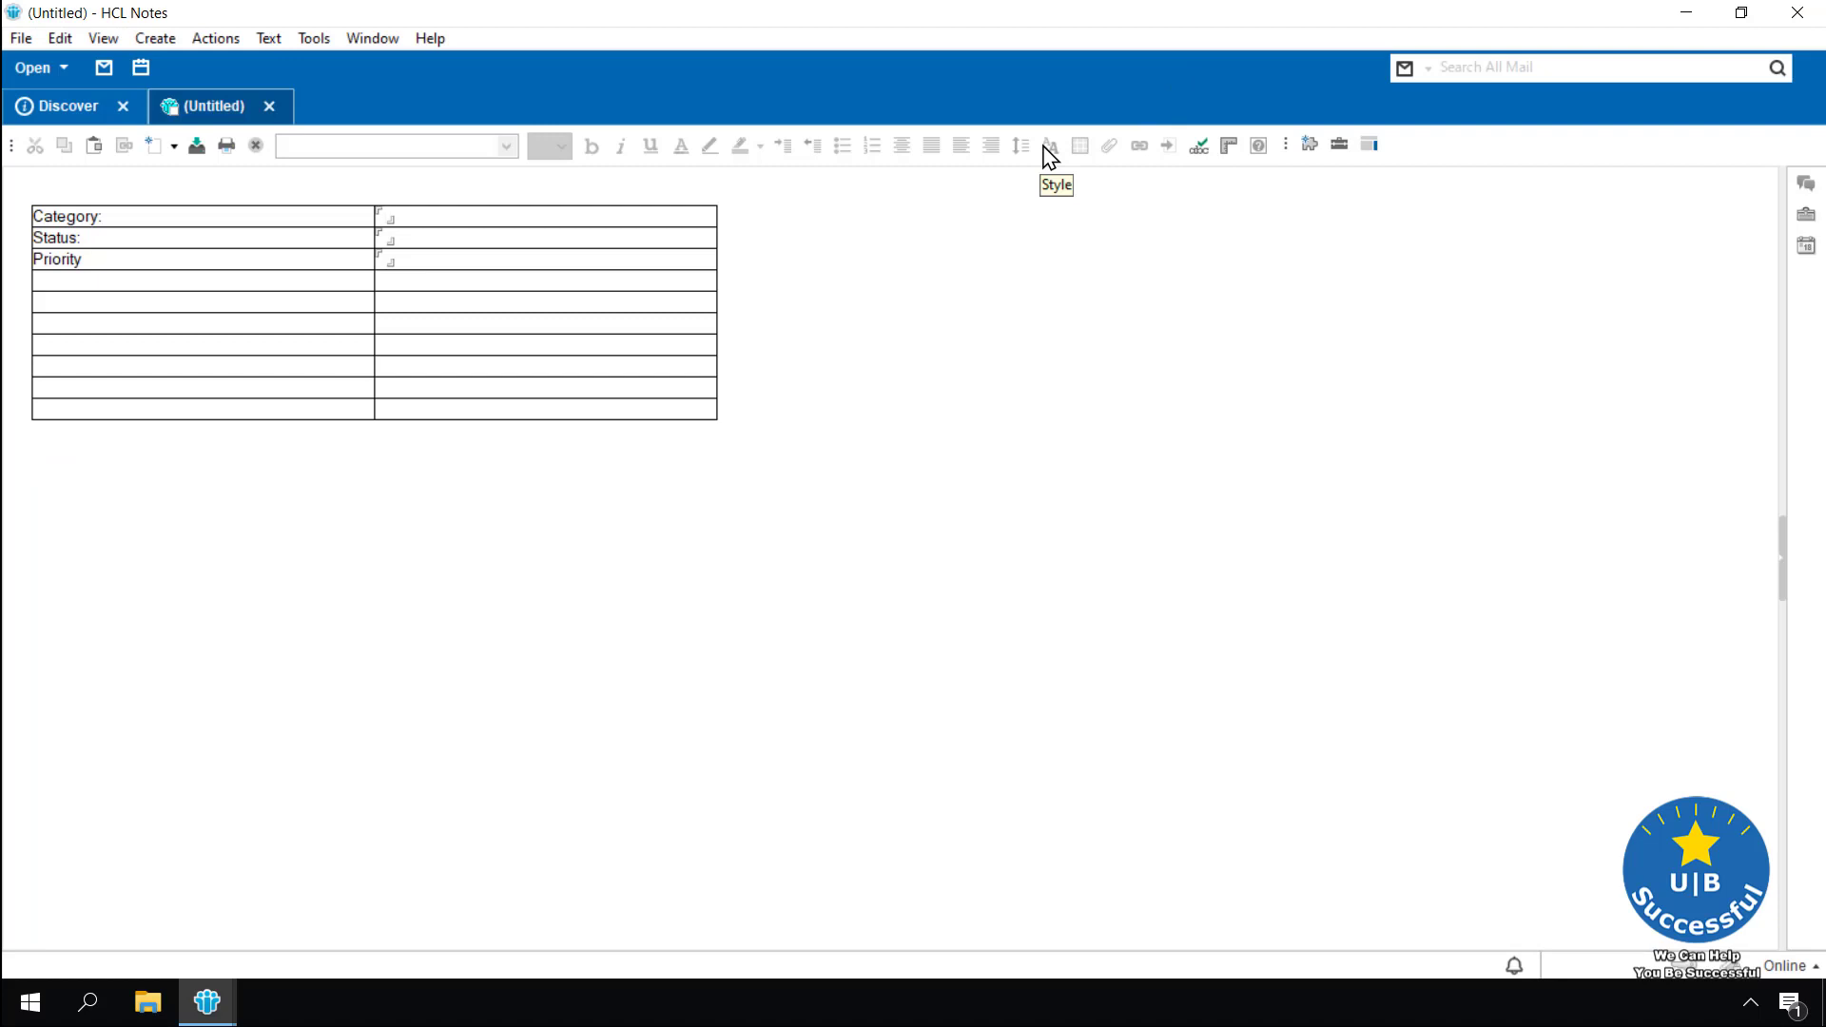
{"action": "left_click", "coordinate": [272, 111]}
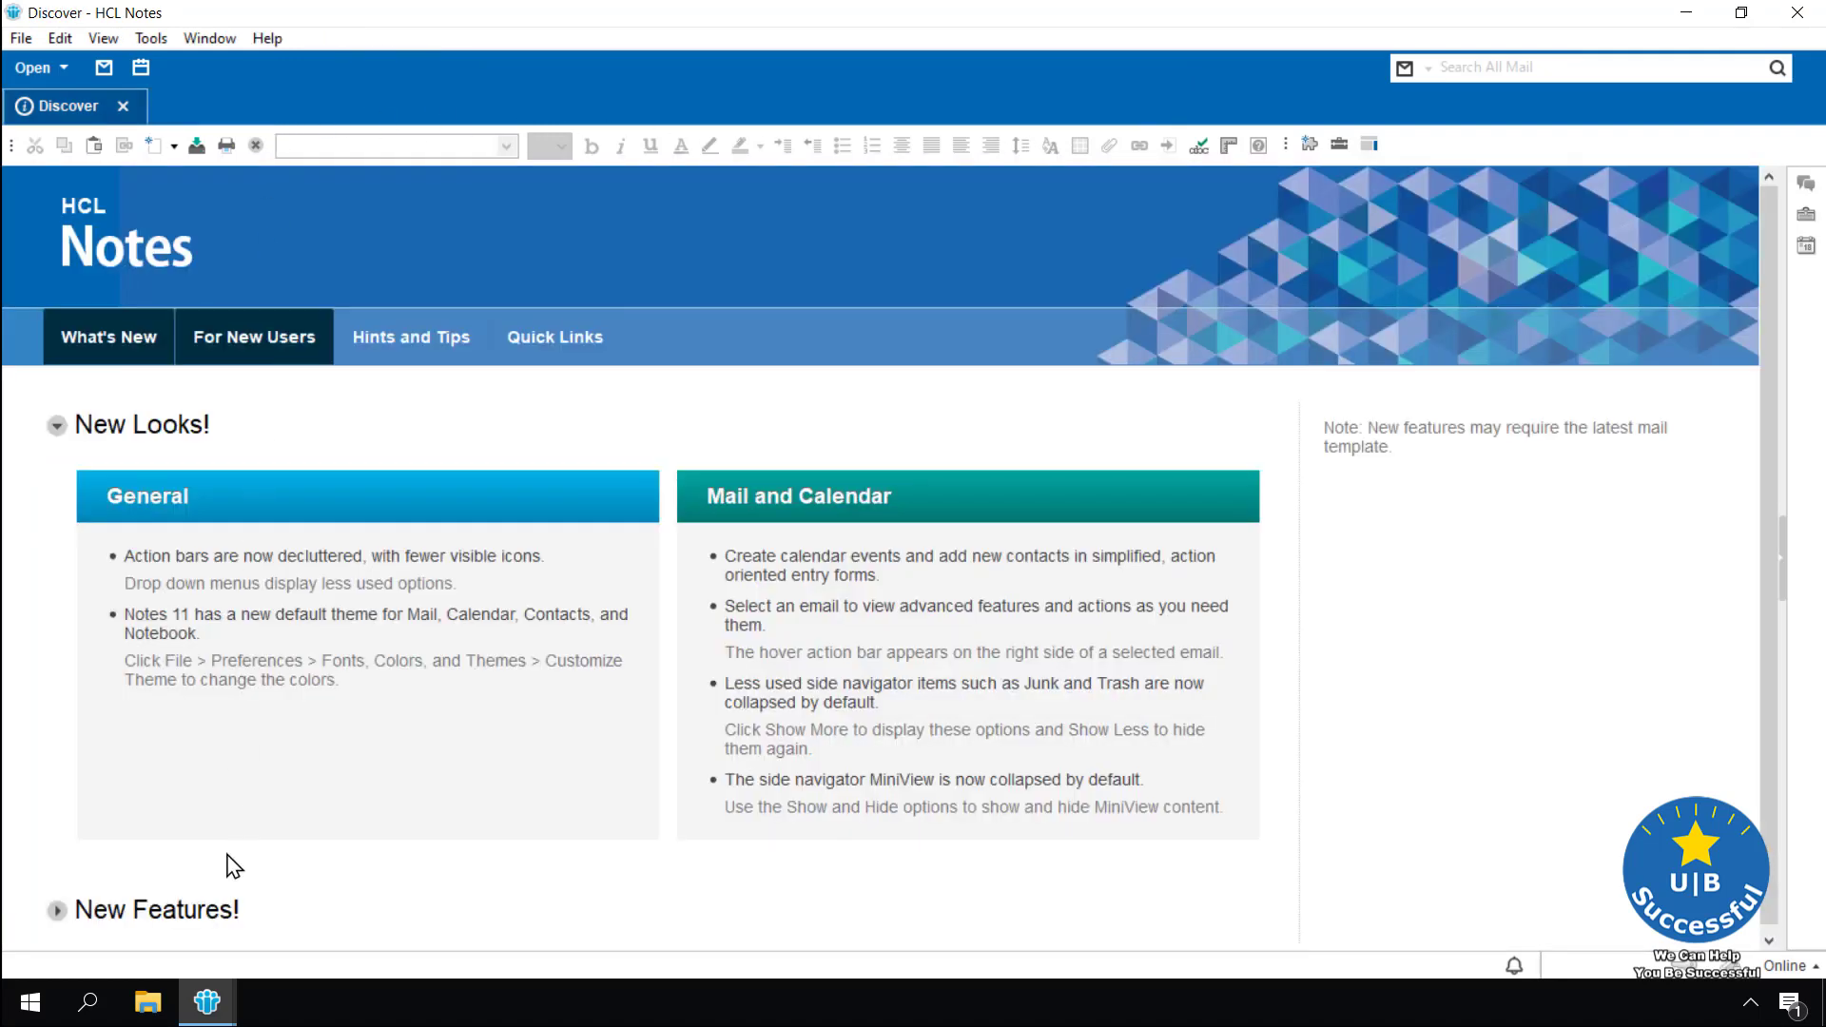
{"action": "mouse_move", "coordinate": [221, 985]}
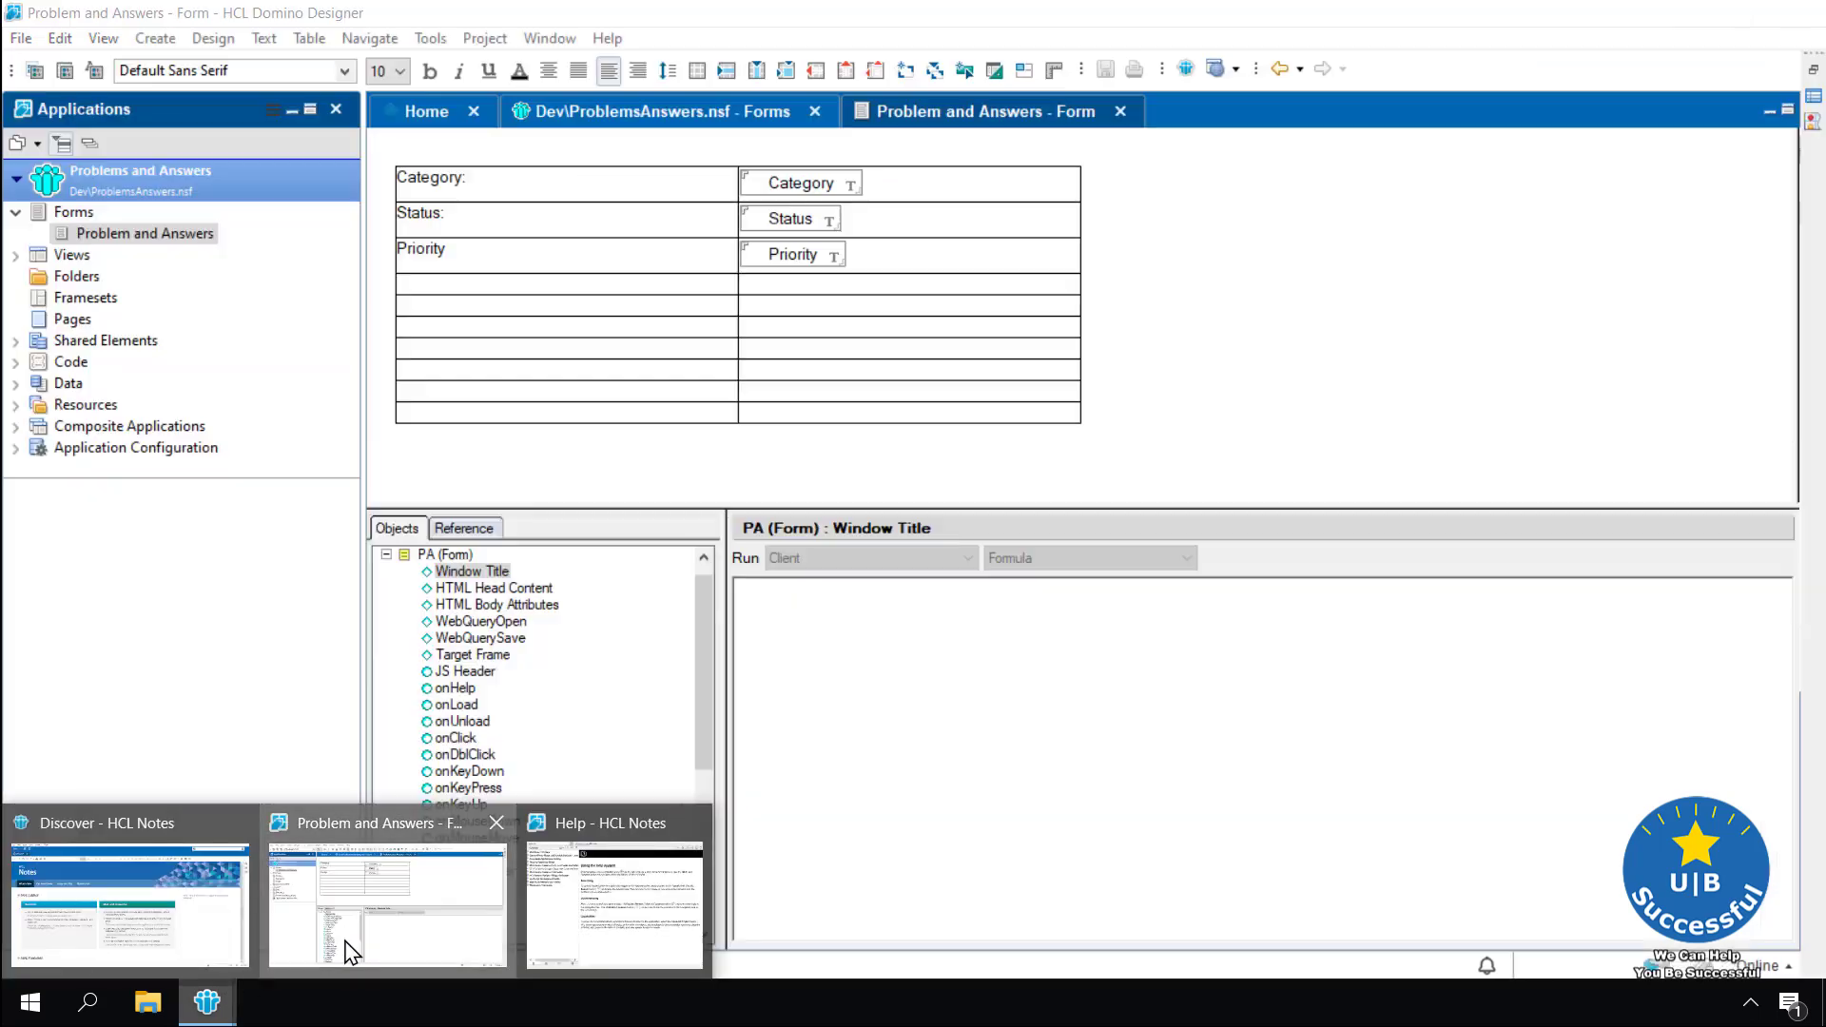
{"action": "left_click", "coordinate": [345, 942]}
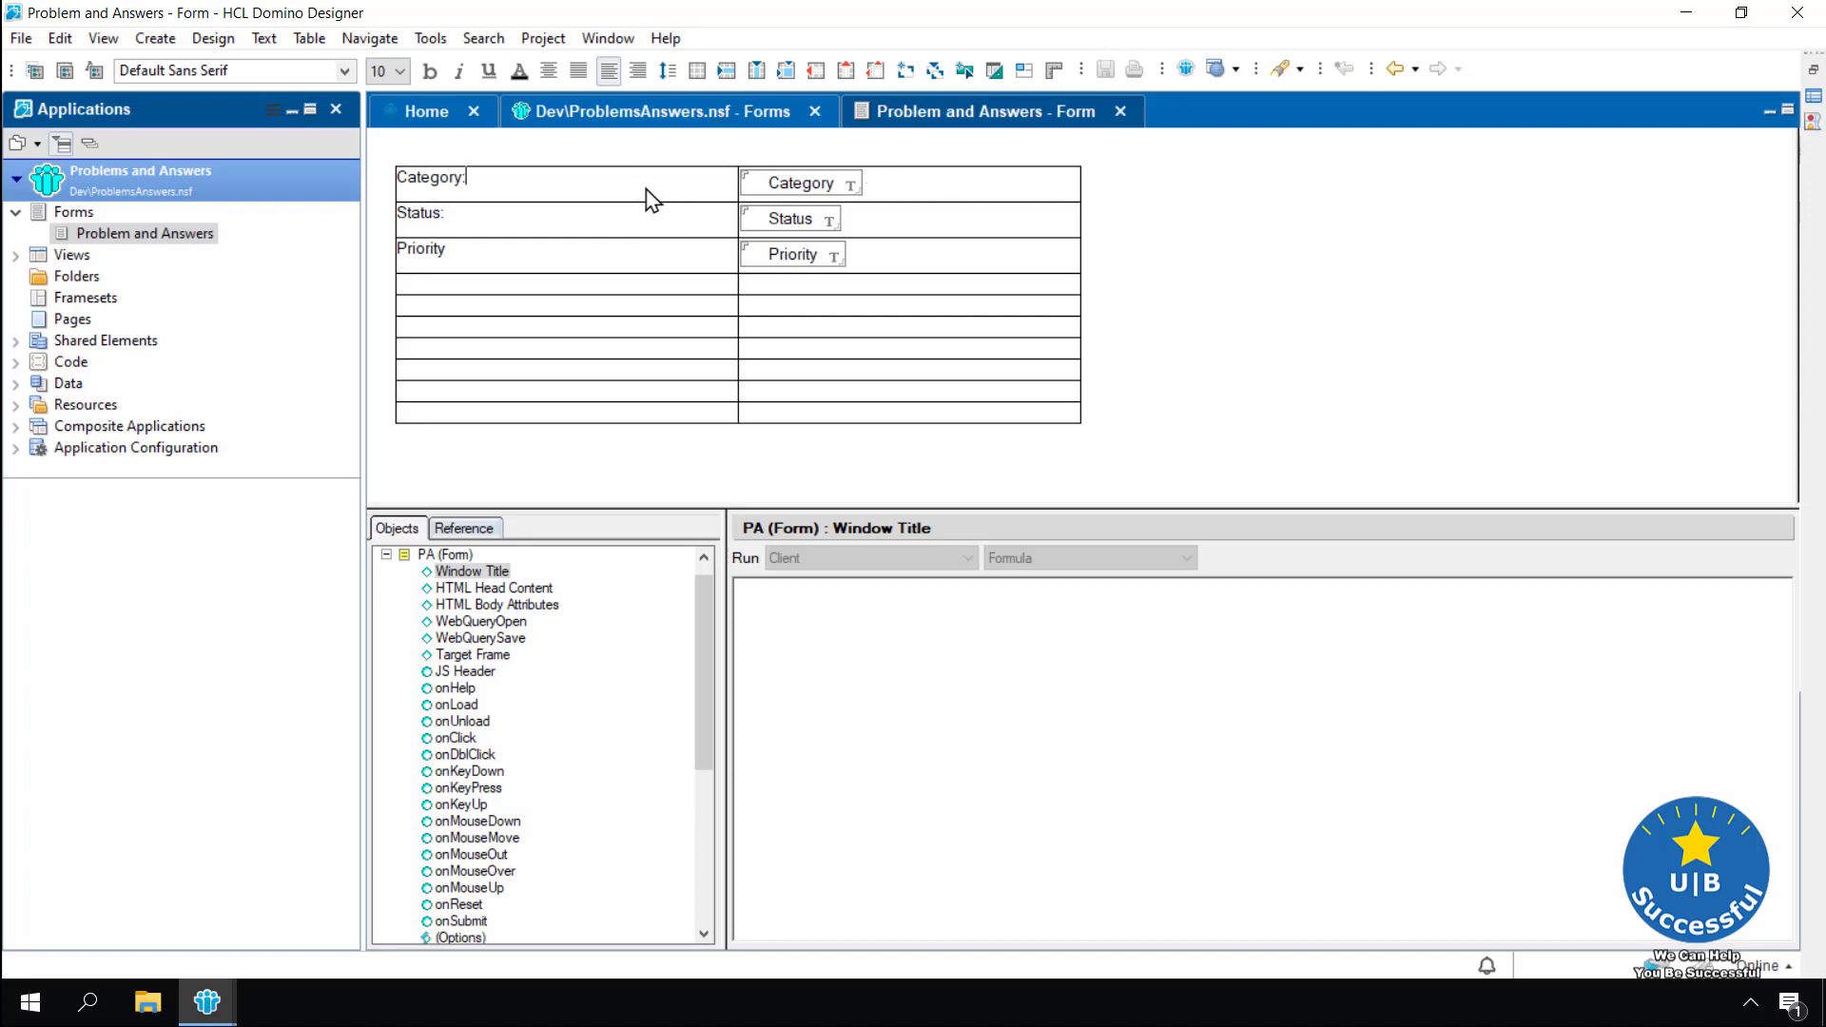
Insert a new top row in the table and type 'Problem & Answers' in its first cell
{"action": "left_click", "coordinate": [554, 186]}
{"action": "left_click", "coordinate": [308, 40]}
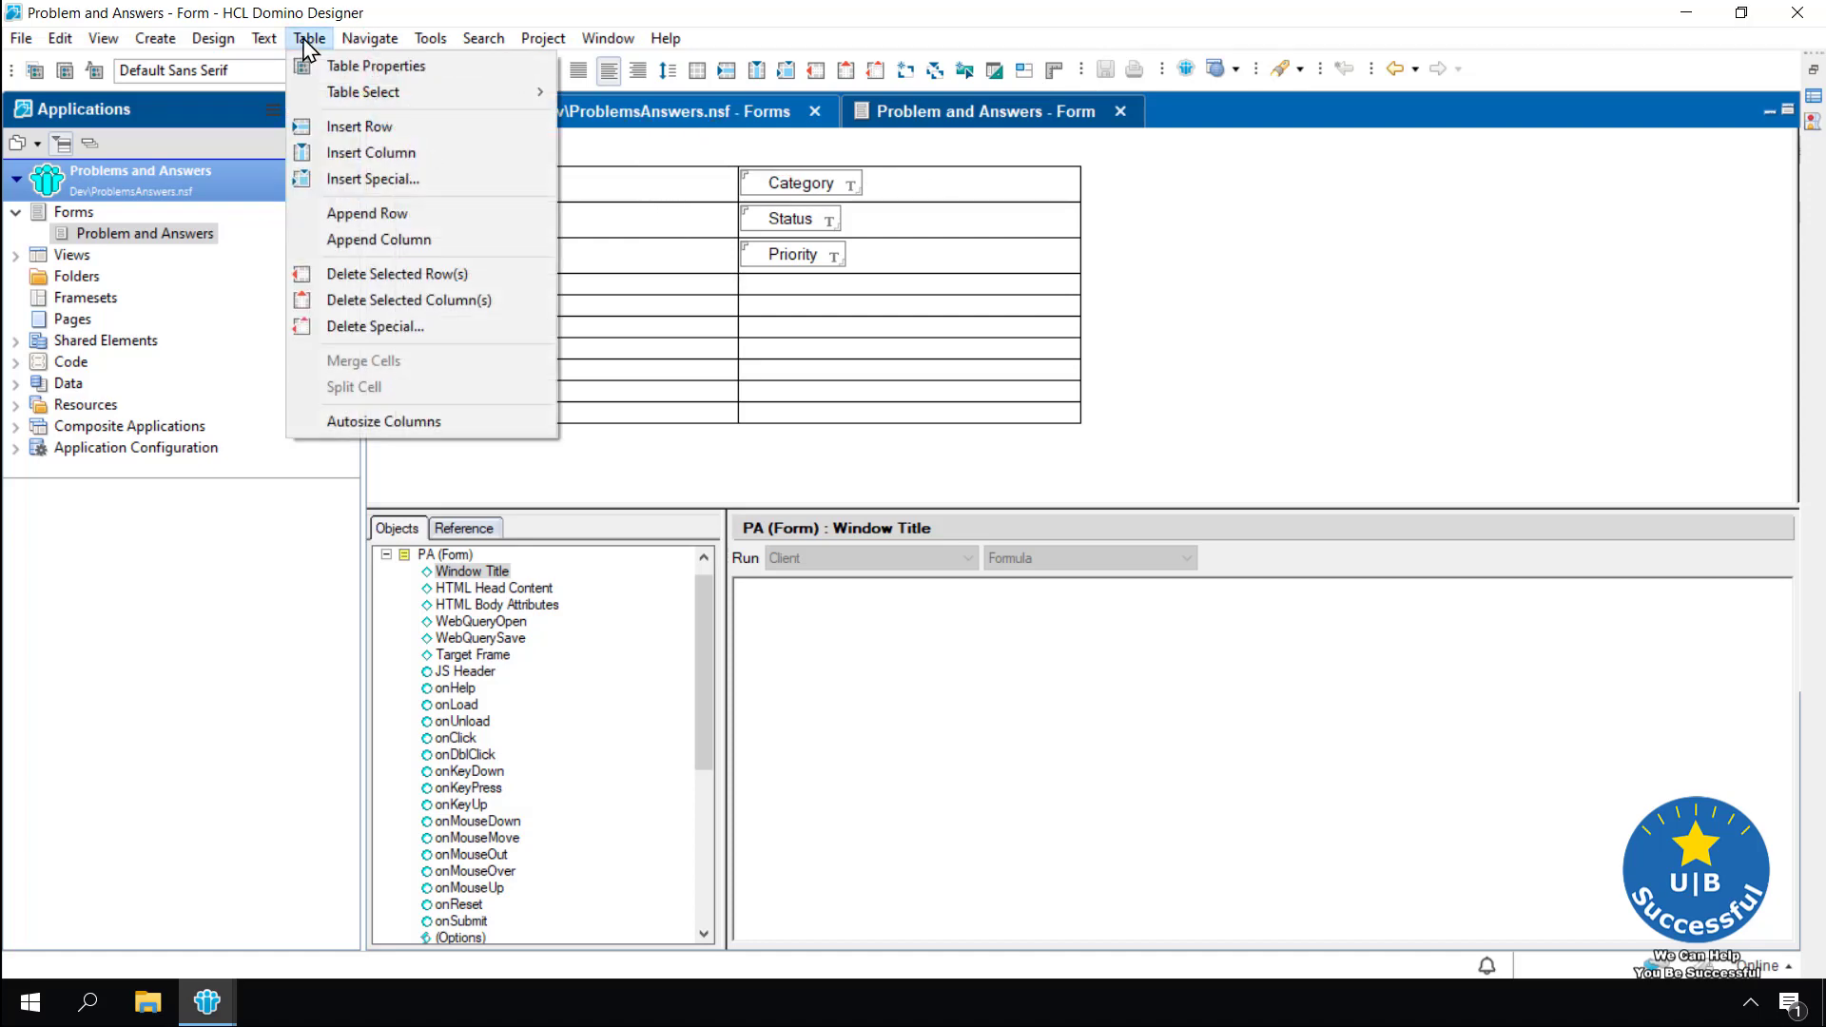
{"action": "left_click", "coordinate": [373, 128]}
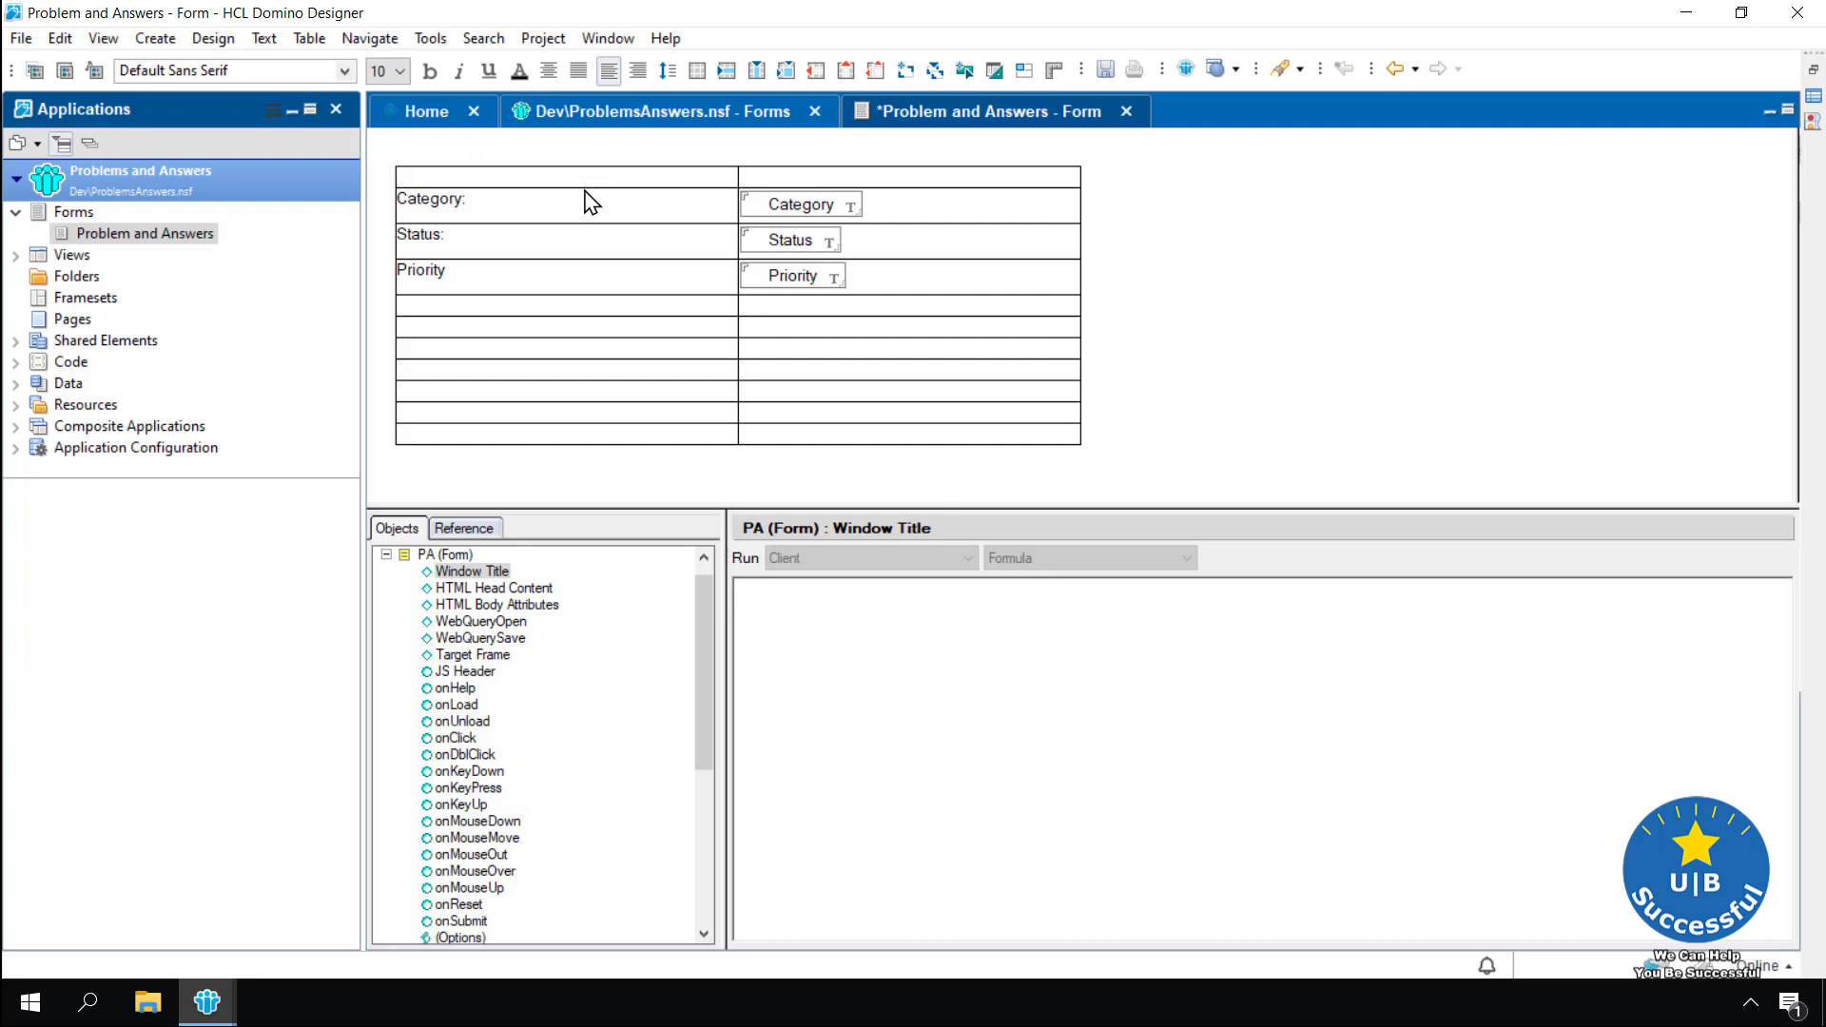
{"action": "type", "text": "Problem & Answers"}
Centre the 'Problem & Answers' heading and set its font size to 24 point
{"action": "left_click_drag", "start_coordinate": [549, 190], "coordinate": [399, 188]}
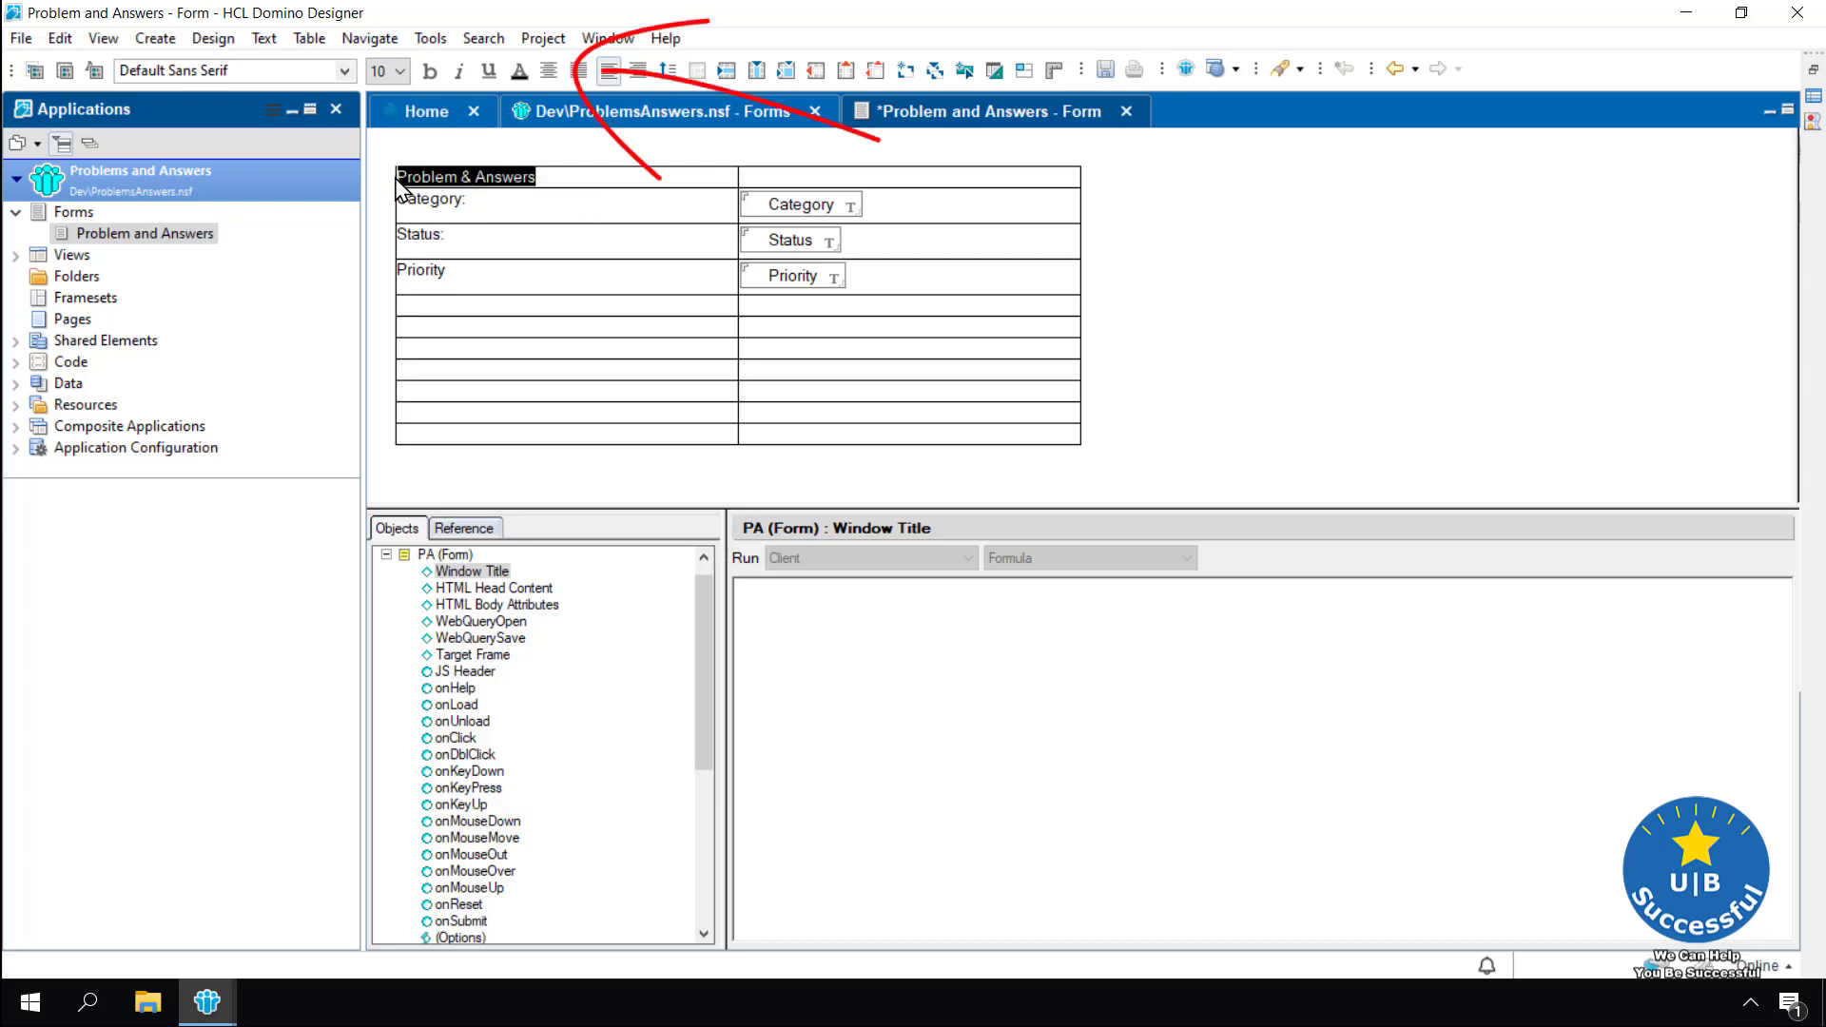
{"action": "left_click", "coordinate": [548, 71]}
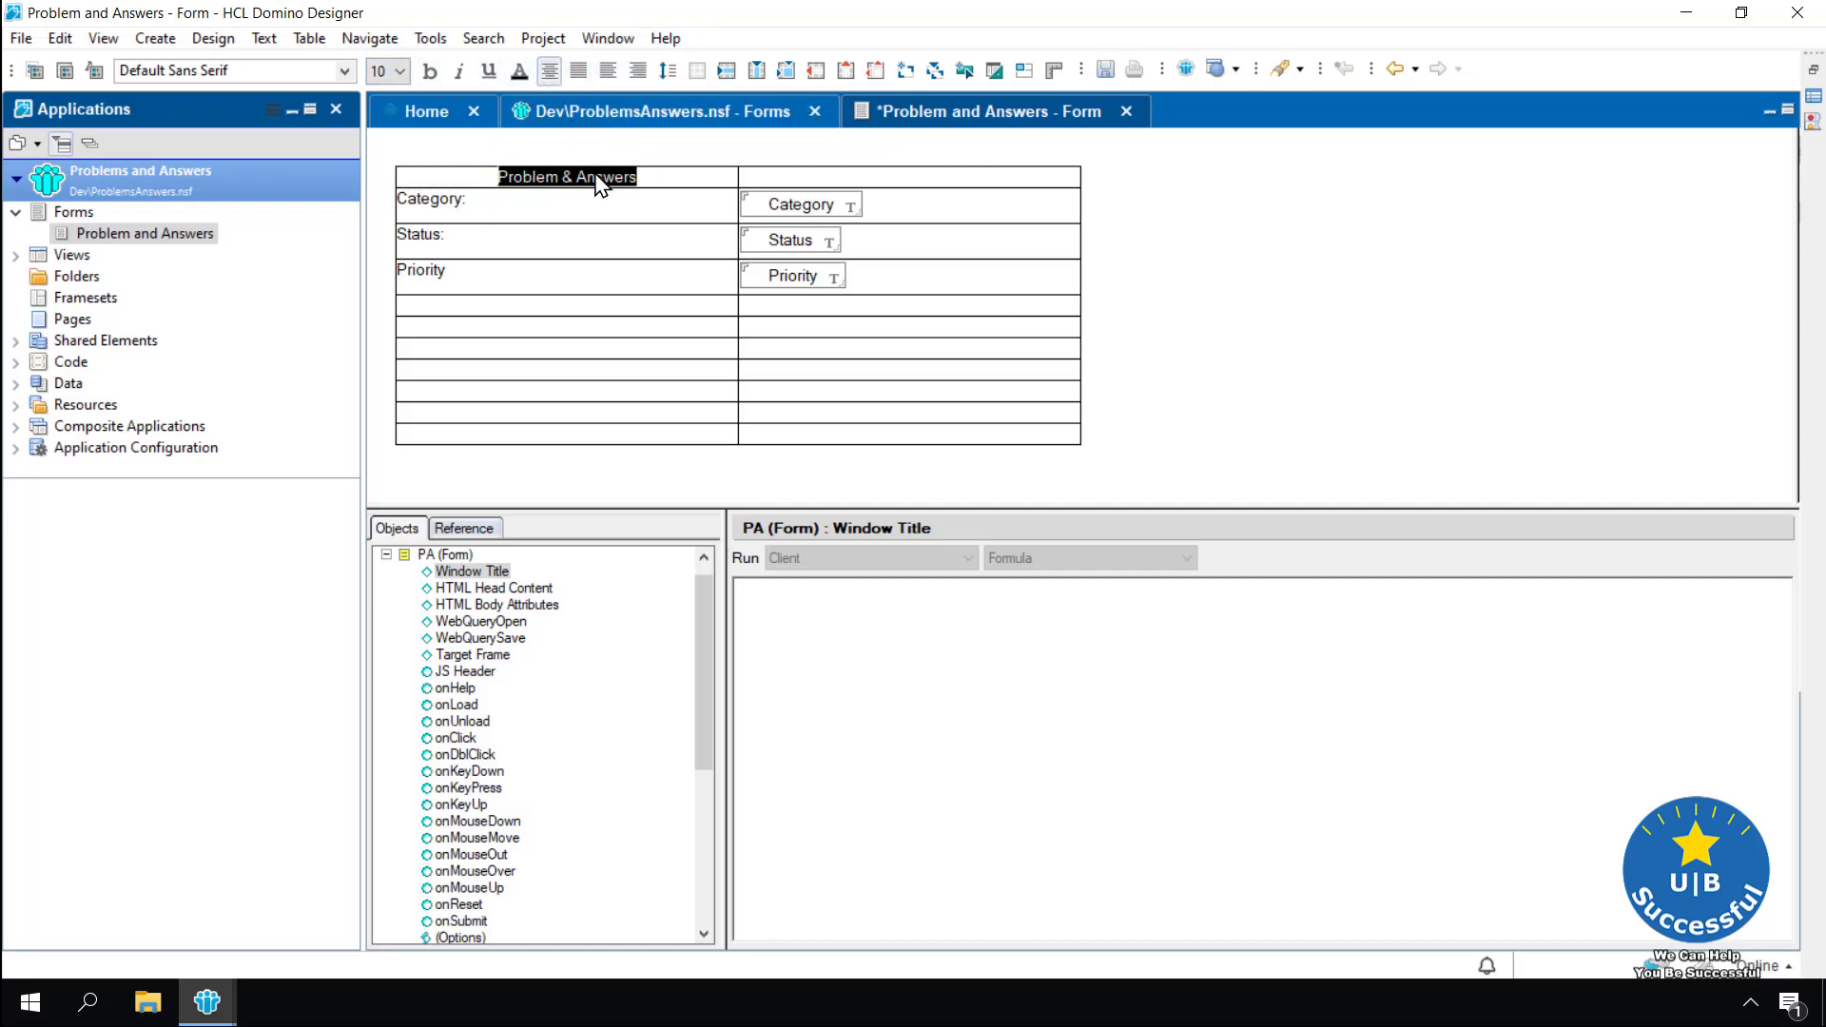
{"action": "left_click", "coordinate": [402, 74]}
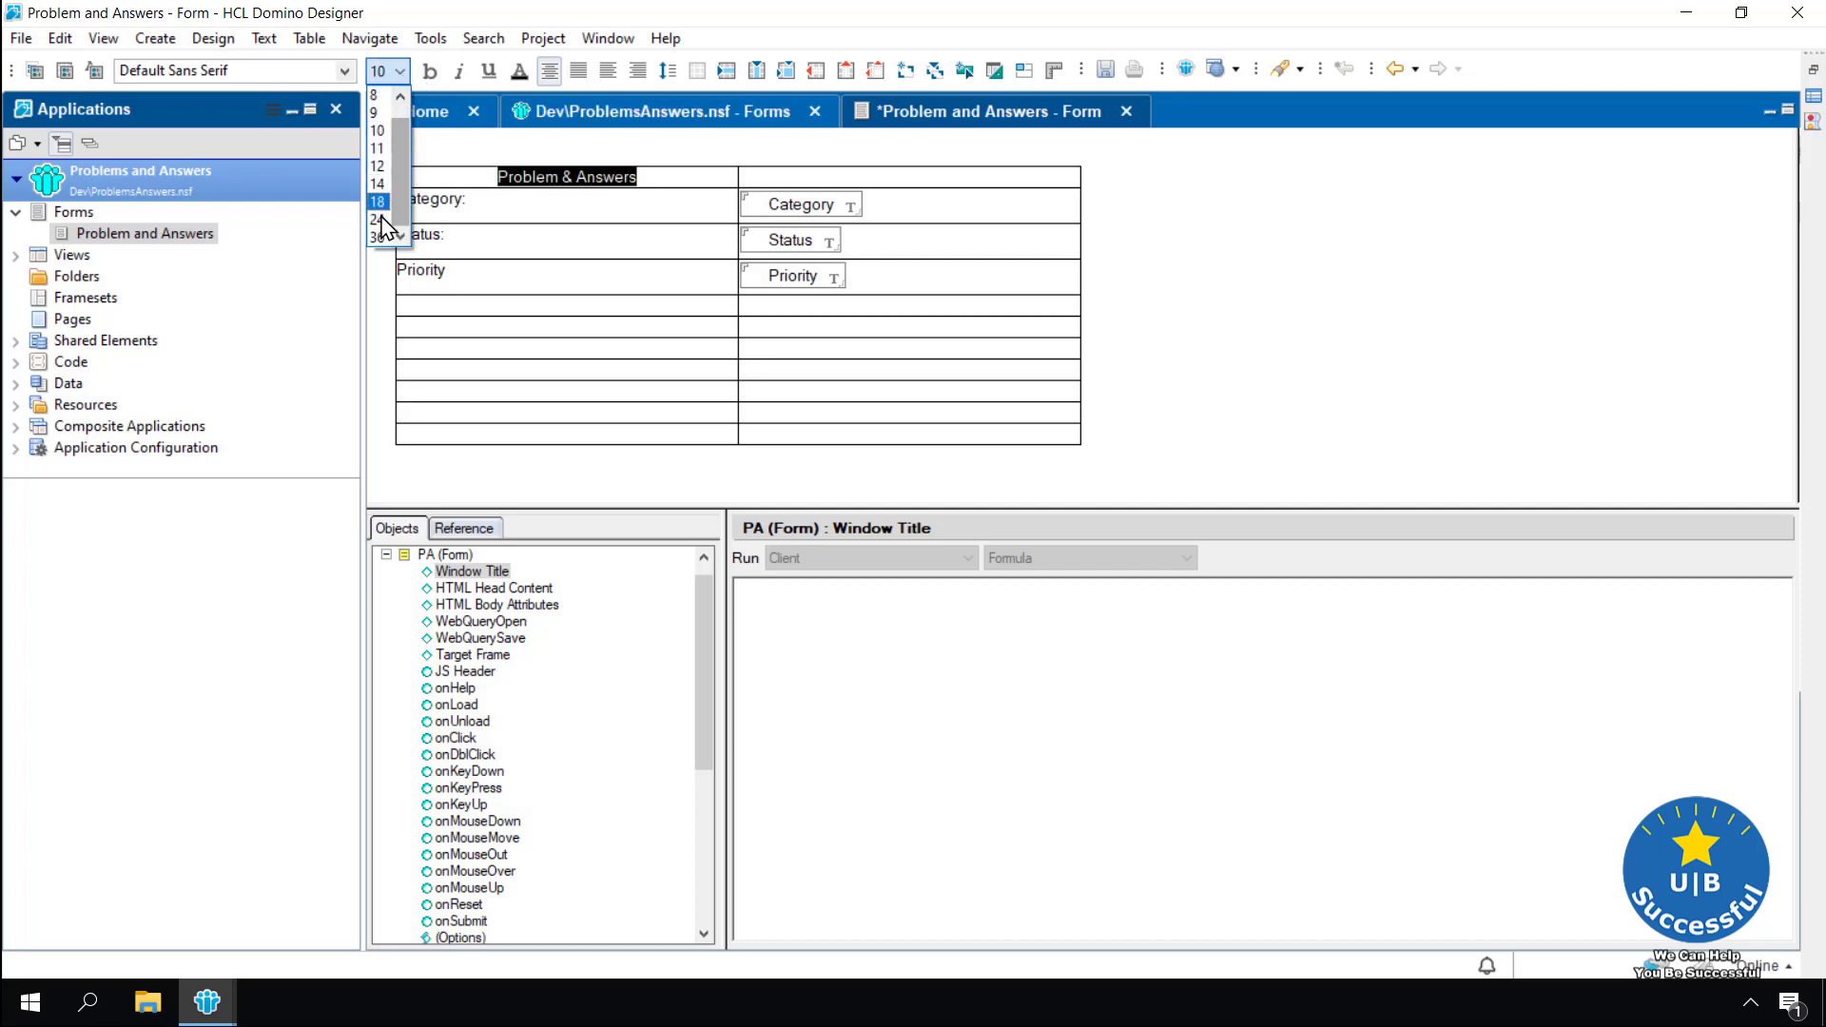
{"action": "left_click", "coordinate": [381, 220]}
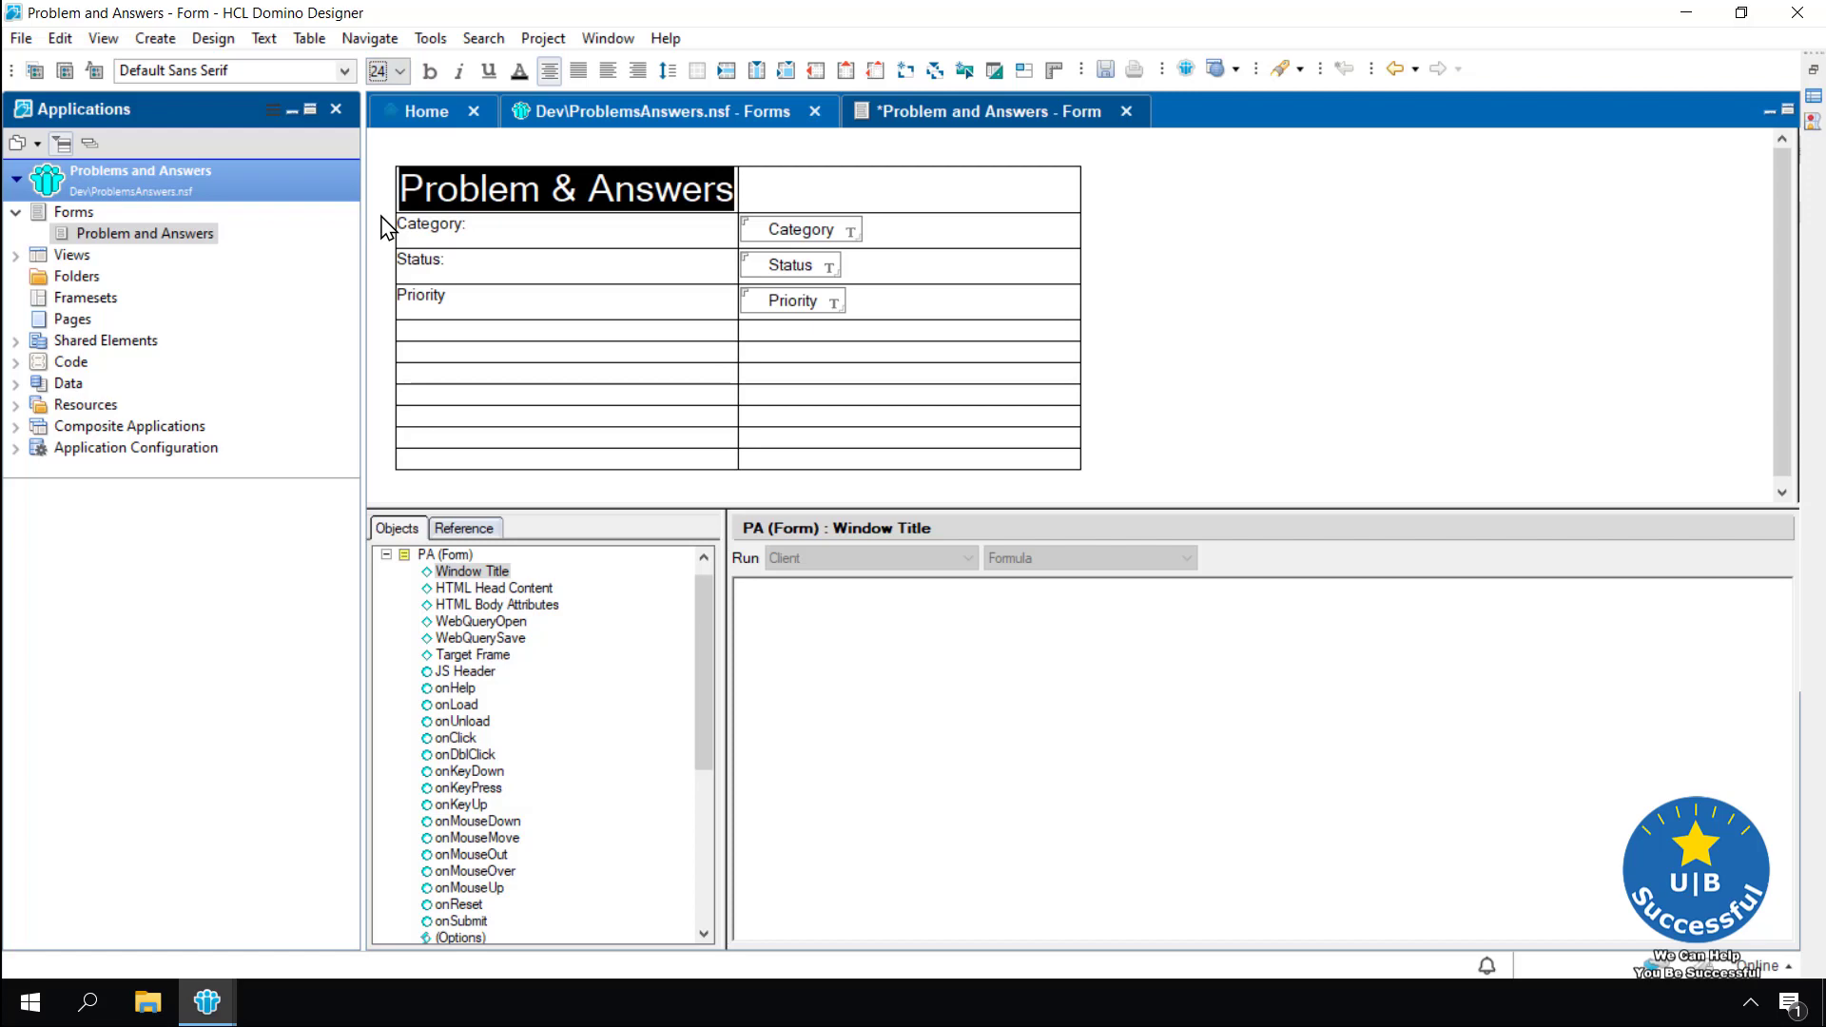
{"action": "left_click", "coordinate": [786, 199]}
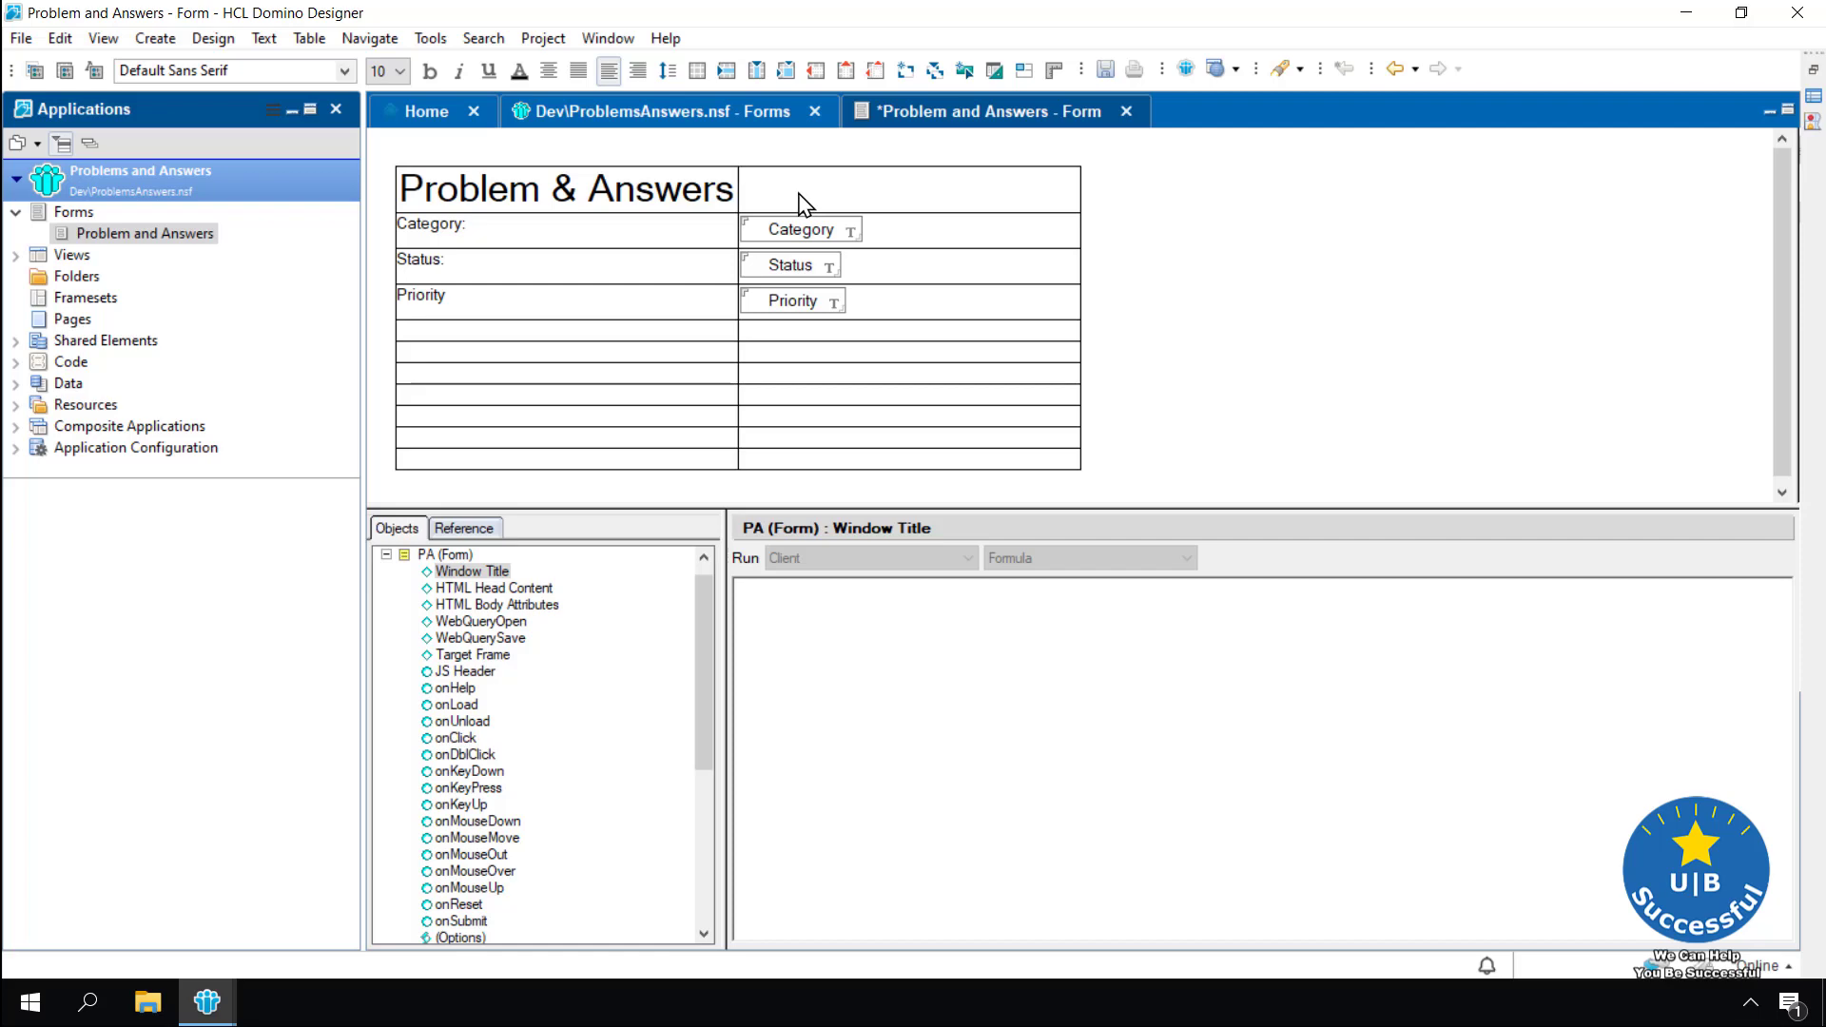
Merge the two header-row cells with Merge Cells so the title spans the table, then save with Ctrl+S
{"action": "left_click_drag", "start_coordinate": [758, 196], "coordinate": [685, 195]}
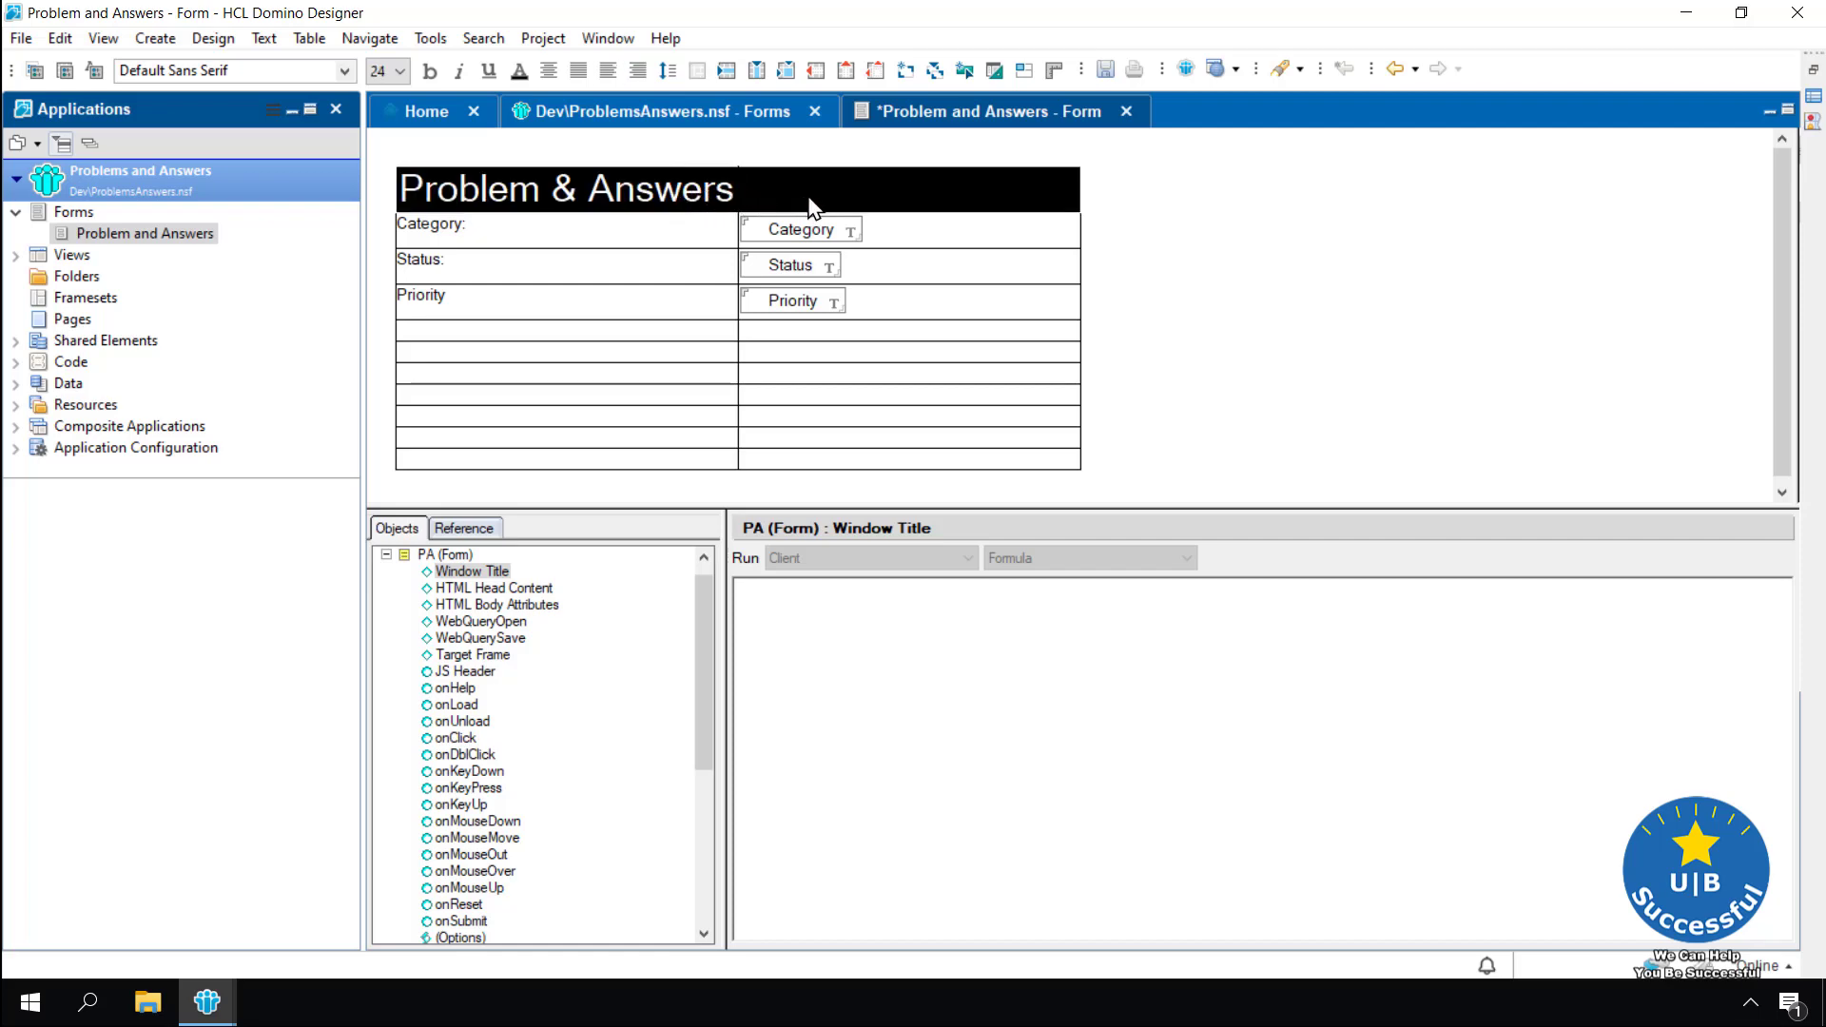
{"action": "left_click", "coordinate": [311, 42]}
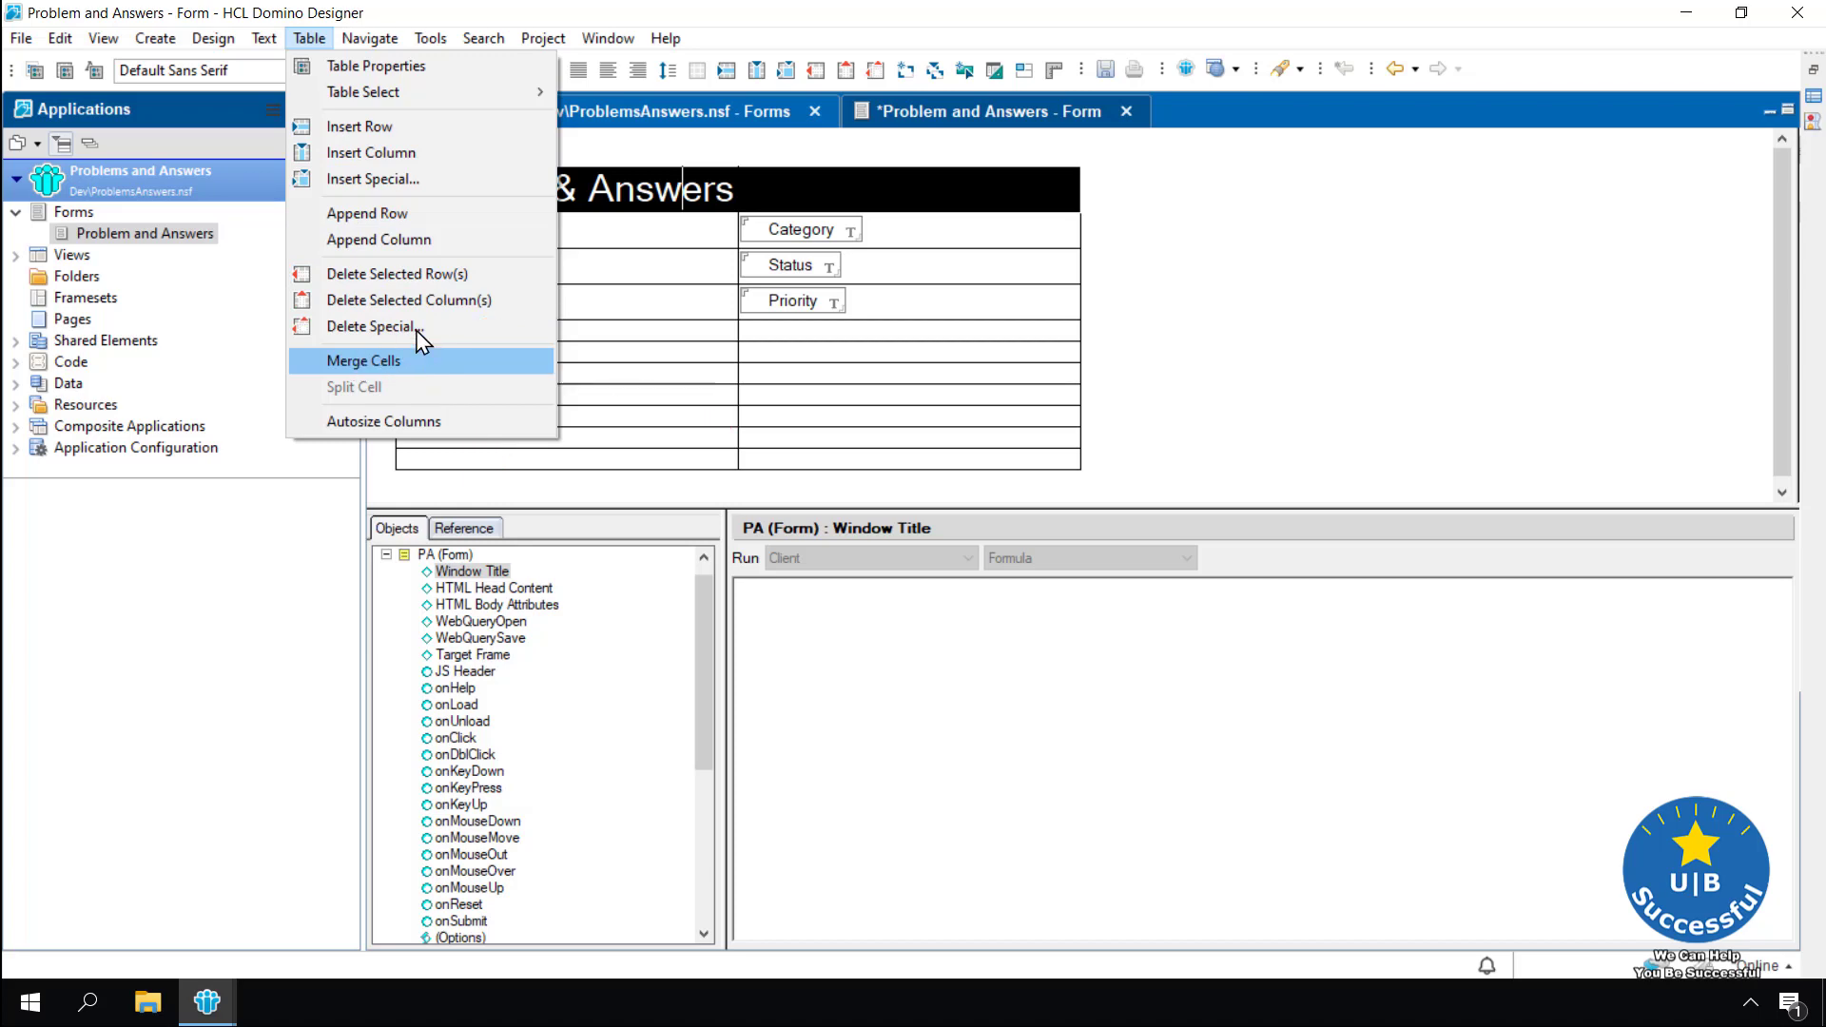
{"action": "left_click", "coordinate": [884, 204]}
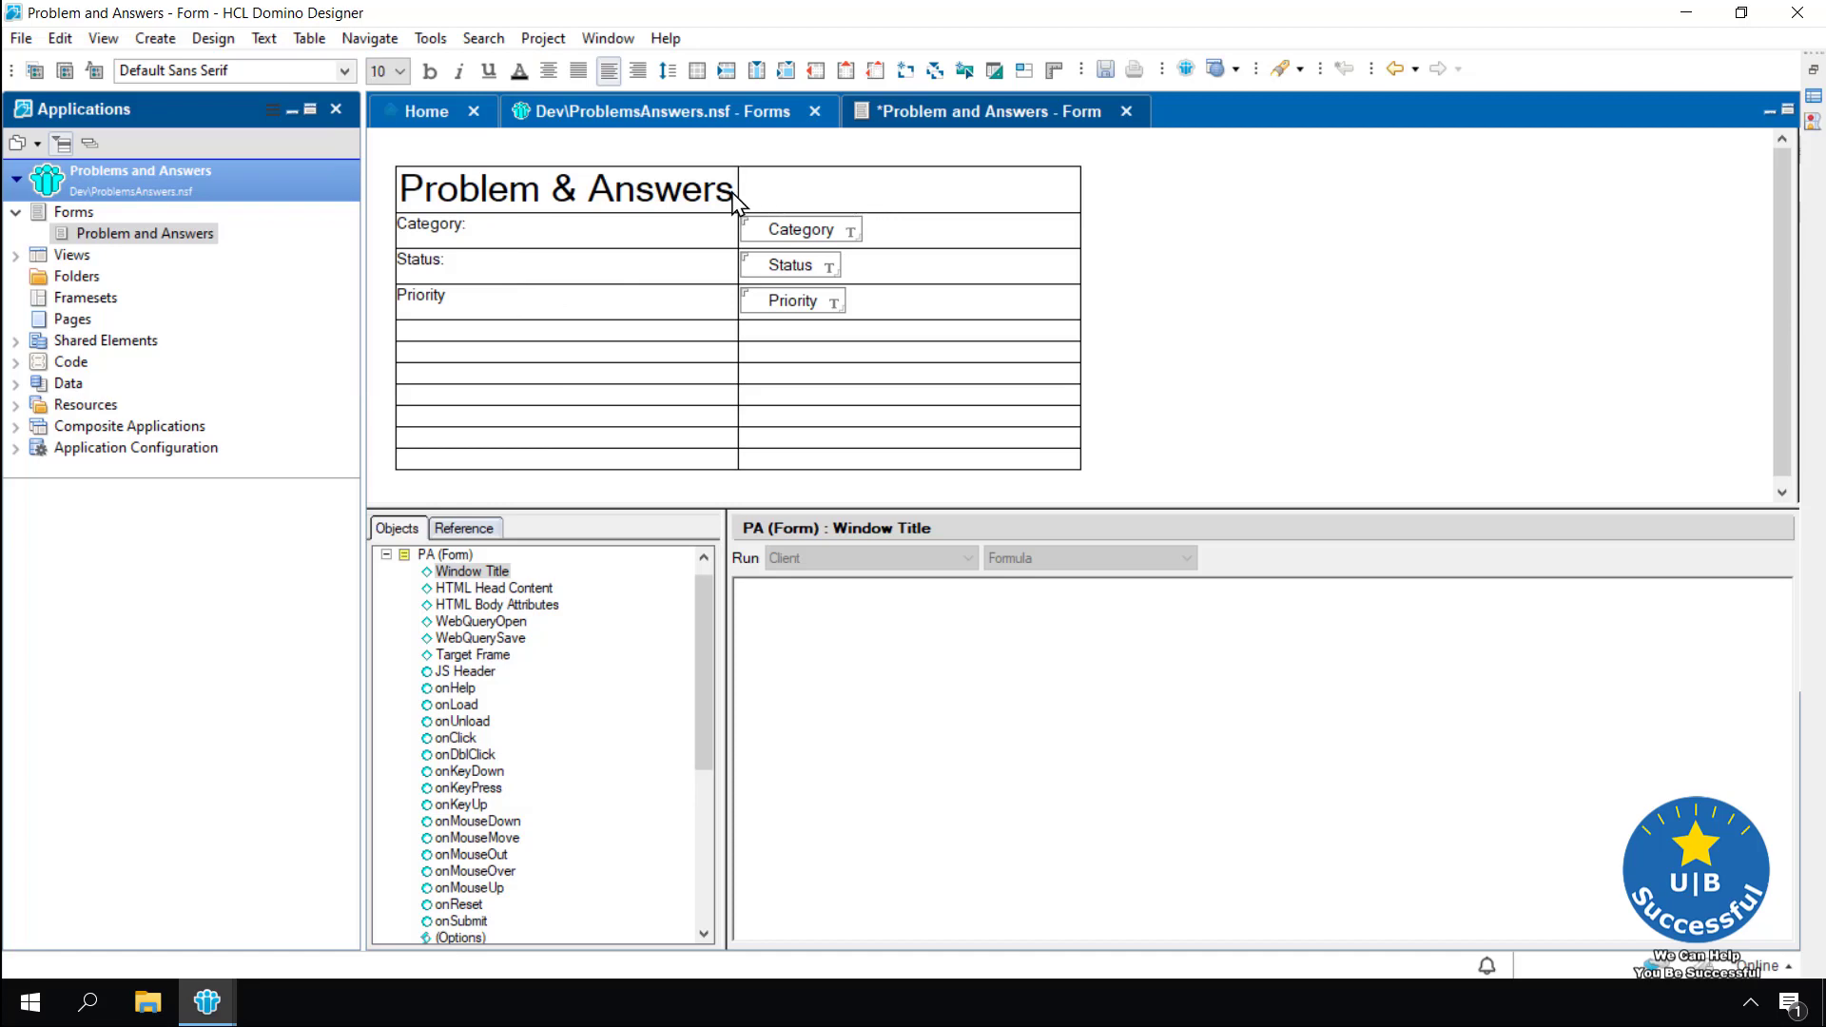
{"action": "left_click_drag", "start_coordinate": [742, 203], "coordinate": [645, 191]}
{"action": "right_click", "coordinate": [768, 196]}
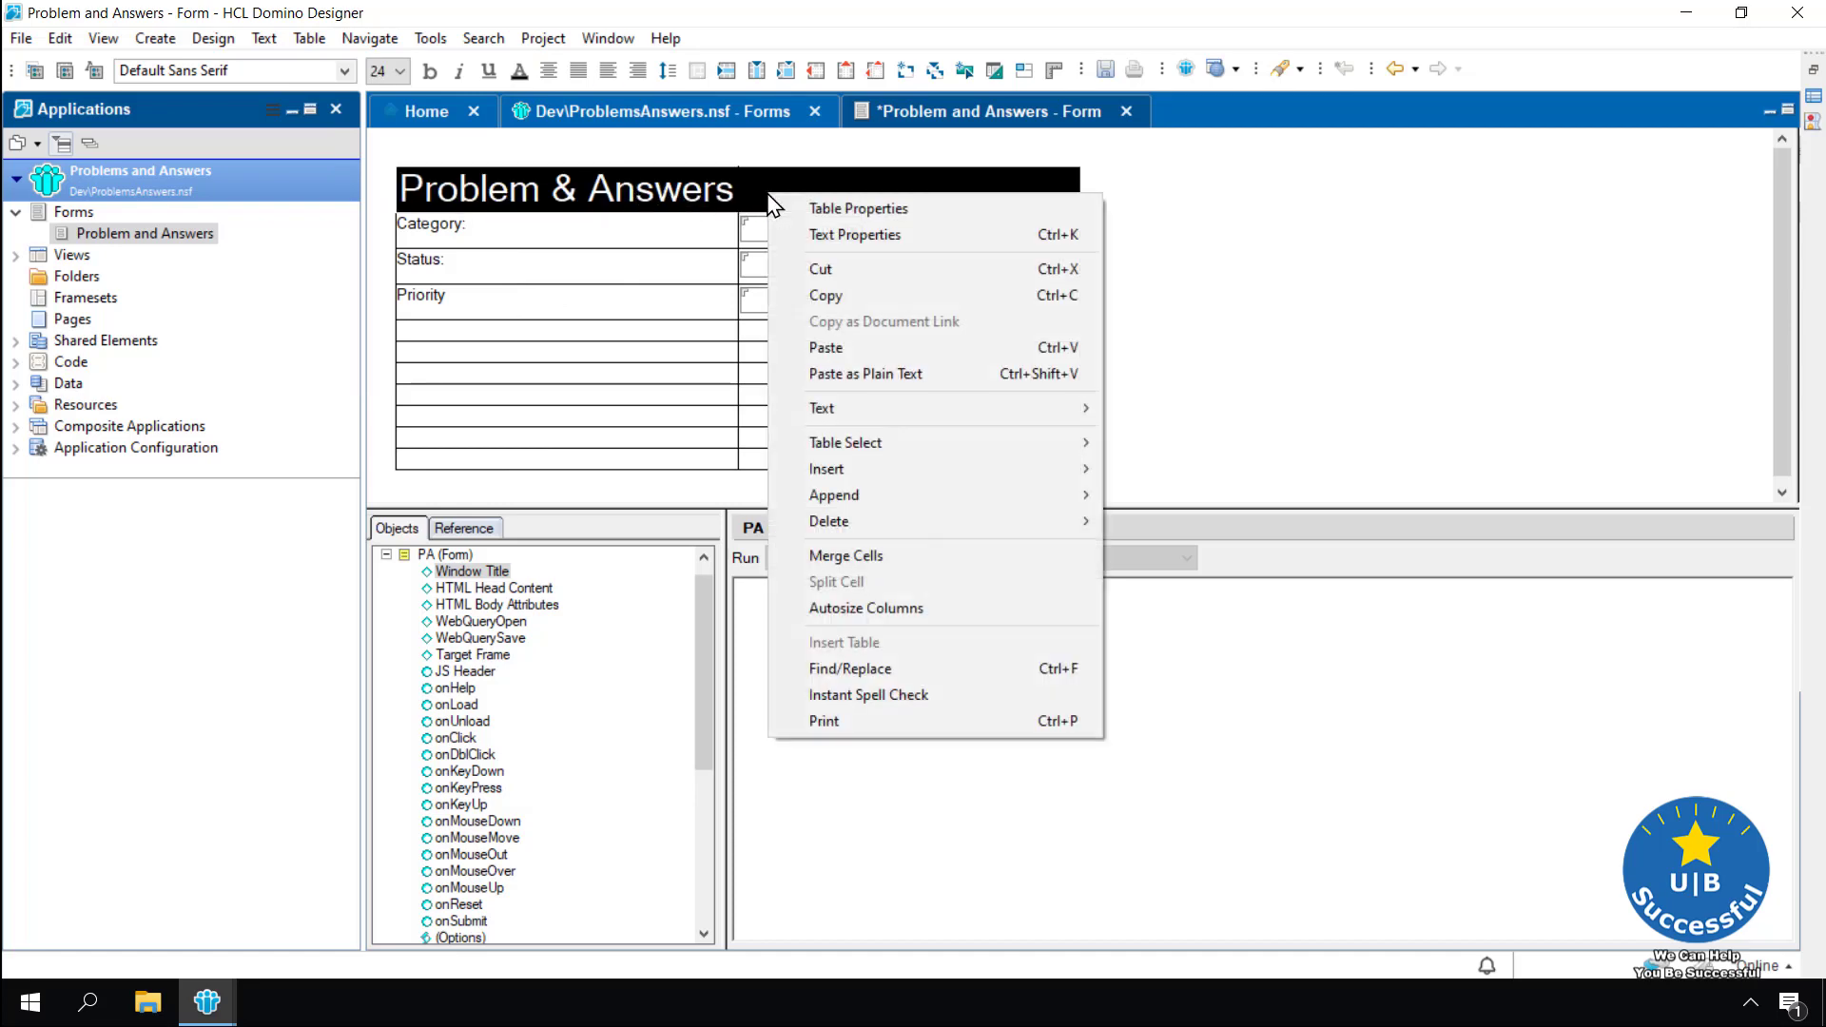
{"action": "mouse_move", "coordinate": [827, 469]}
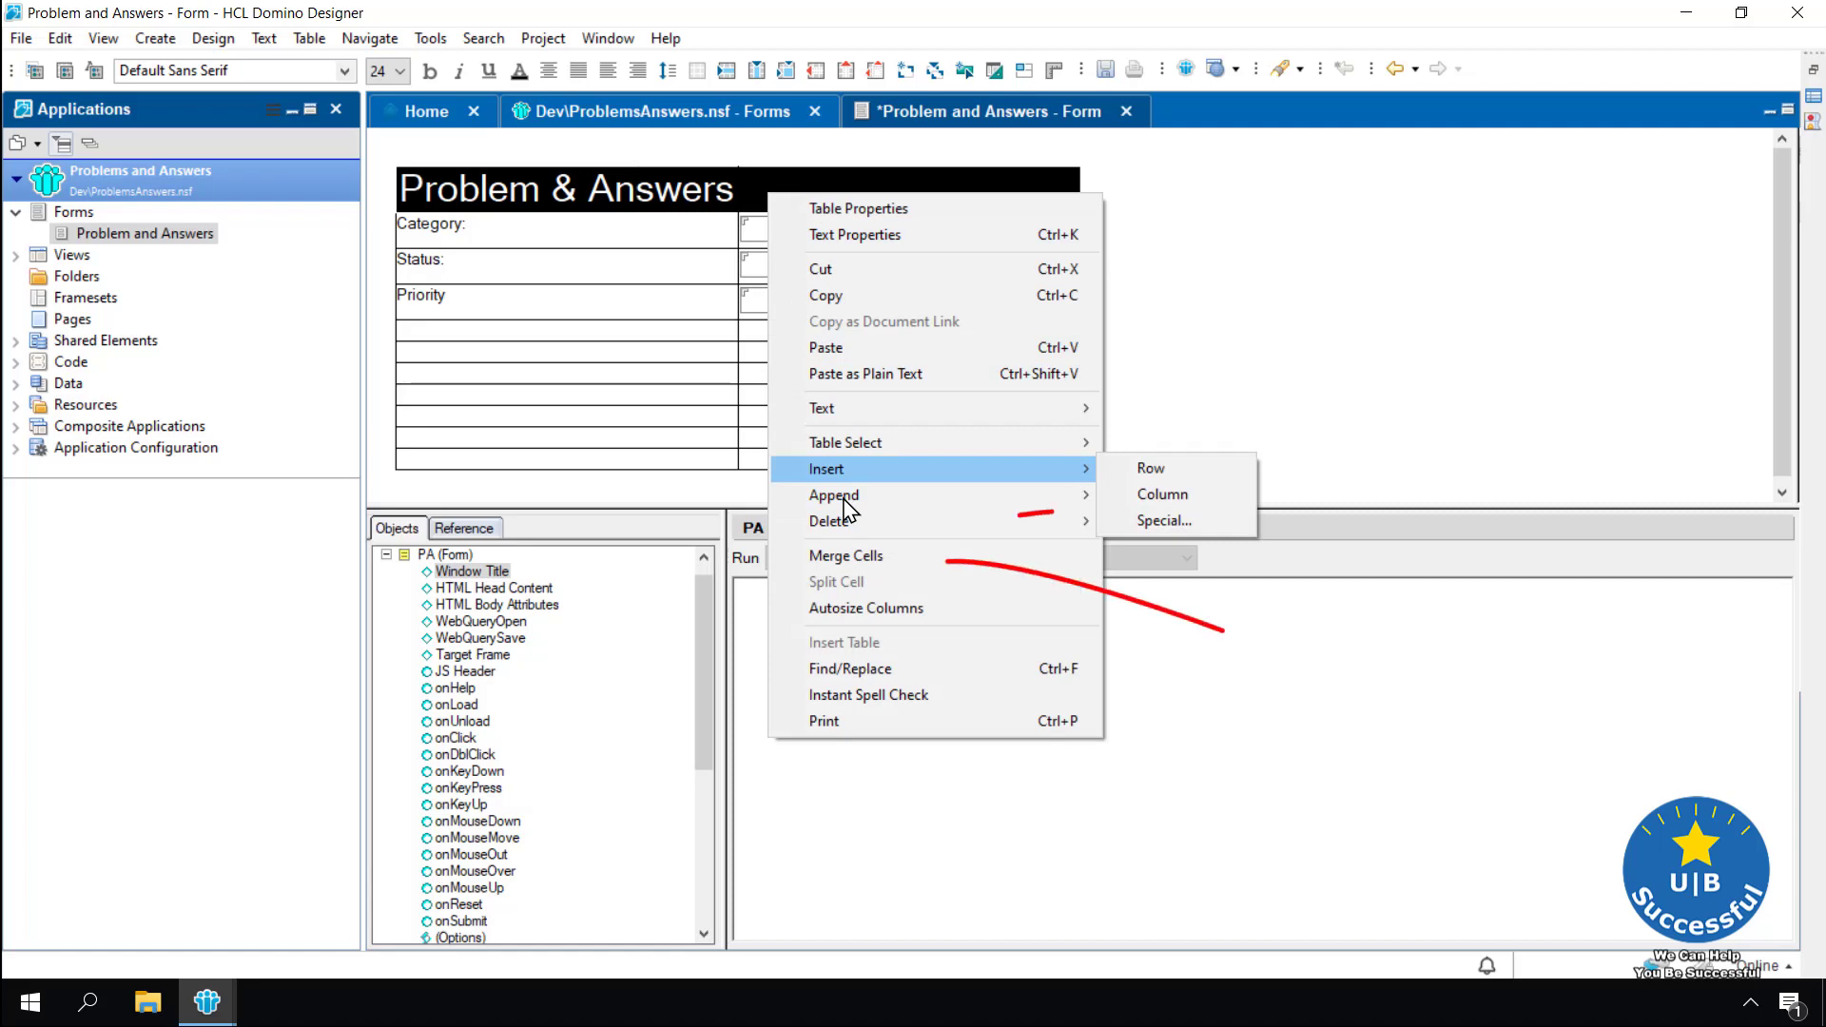
{"action": "mouse_move", "coordinate": [843, 499]}
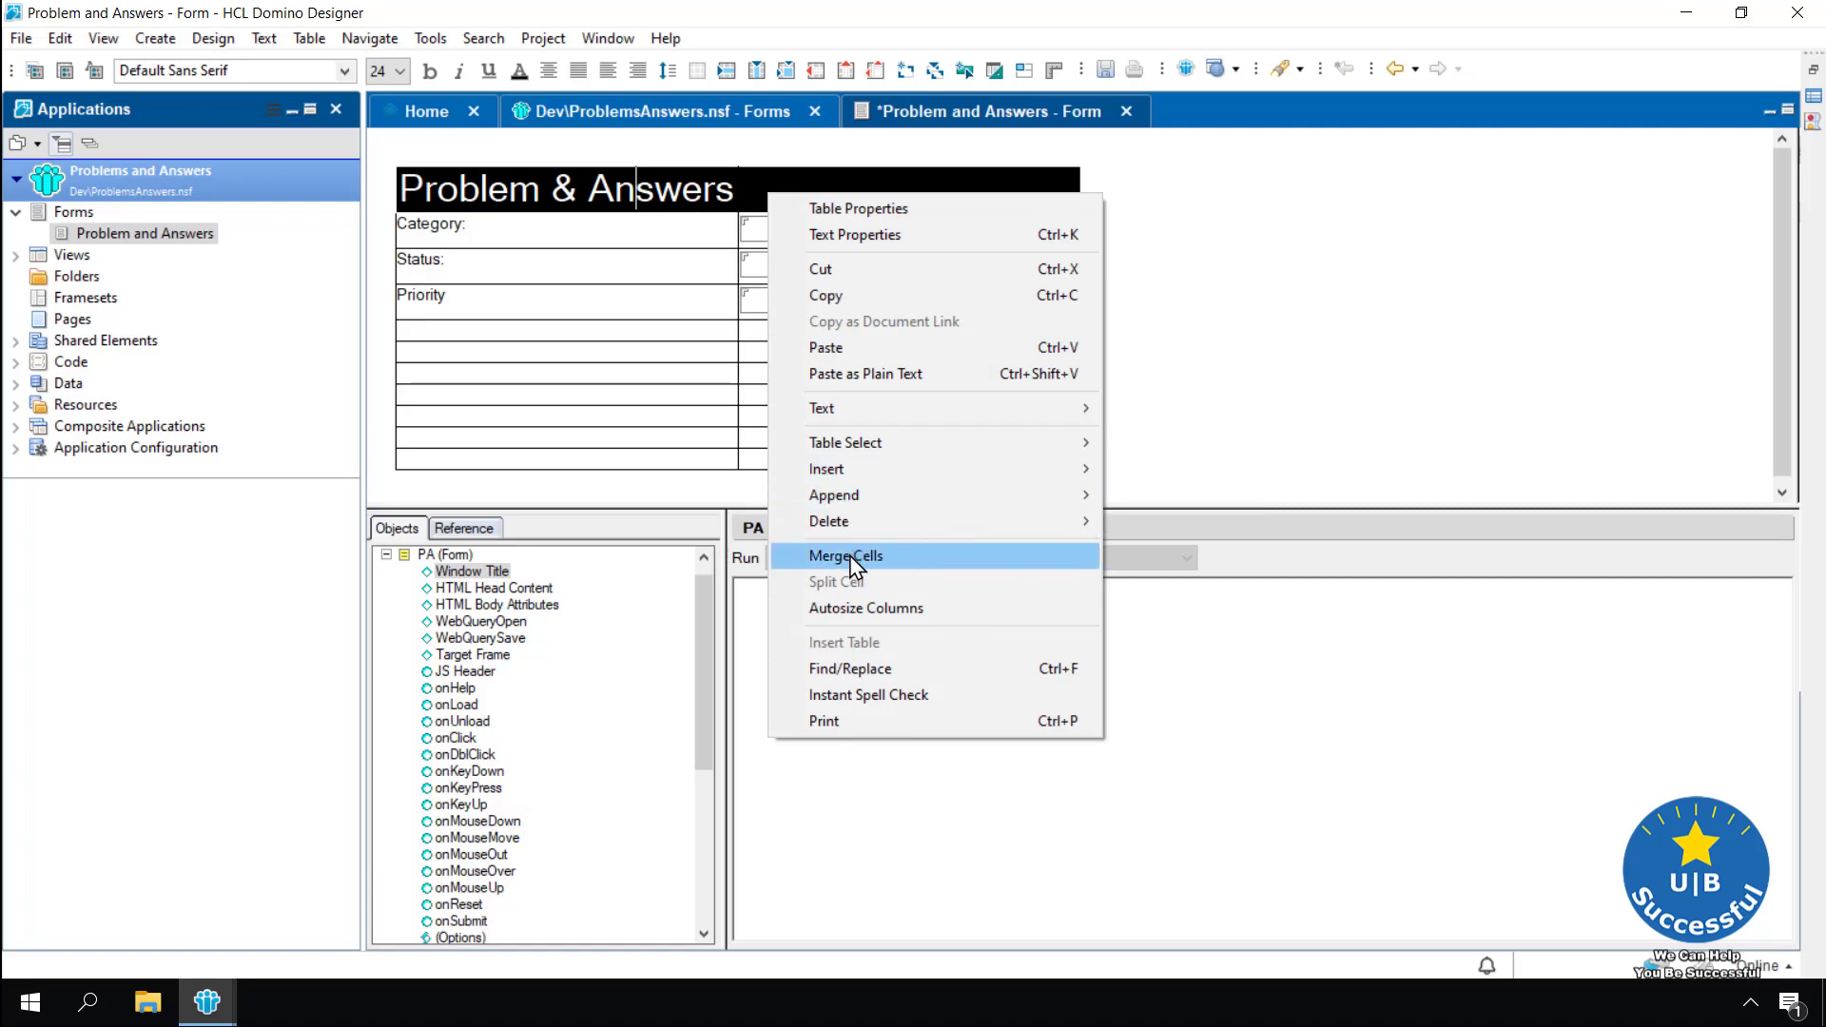
{"action": "left_click", "coordinate": [849, 556]}
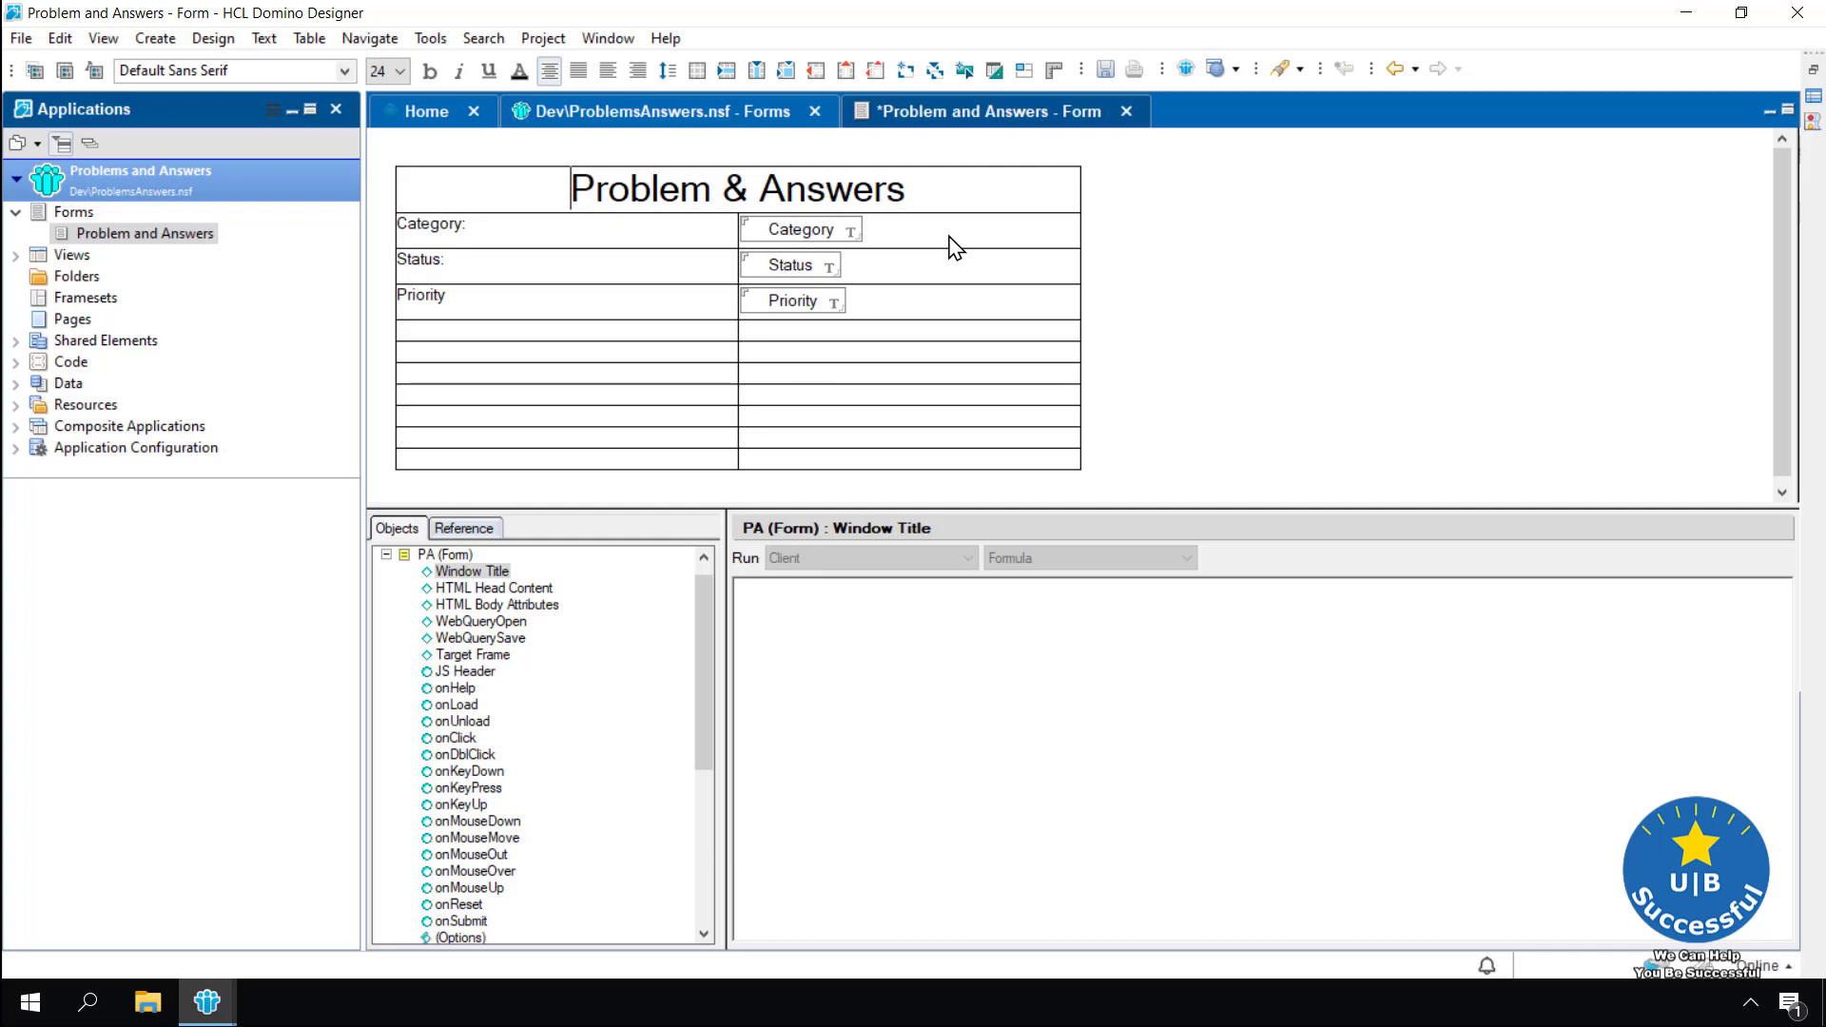
{"action": "key", "text": "ctrl+s"}
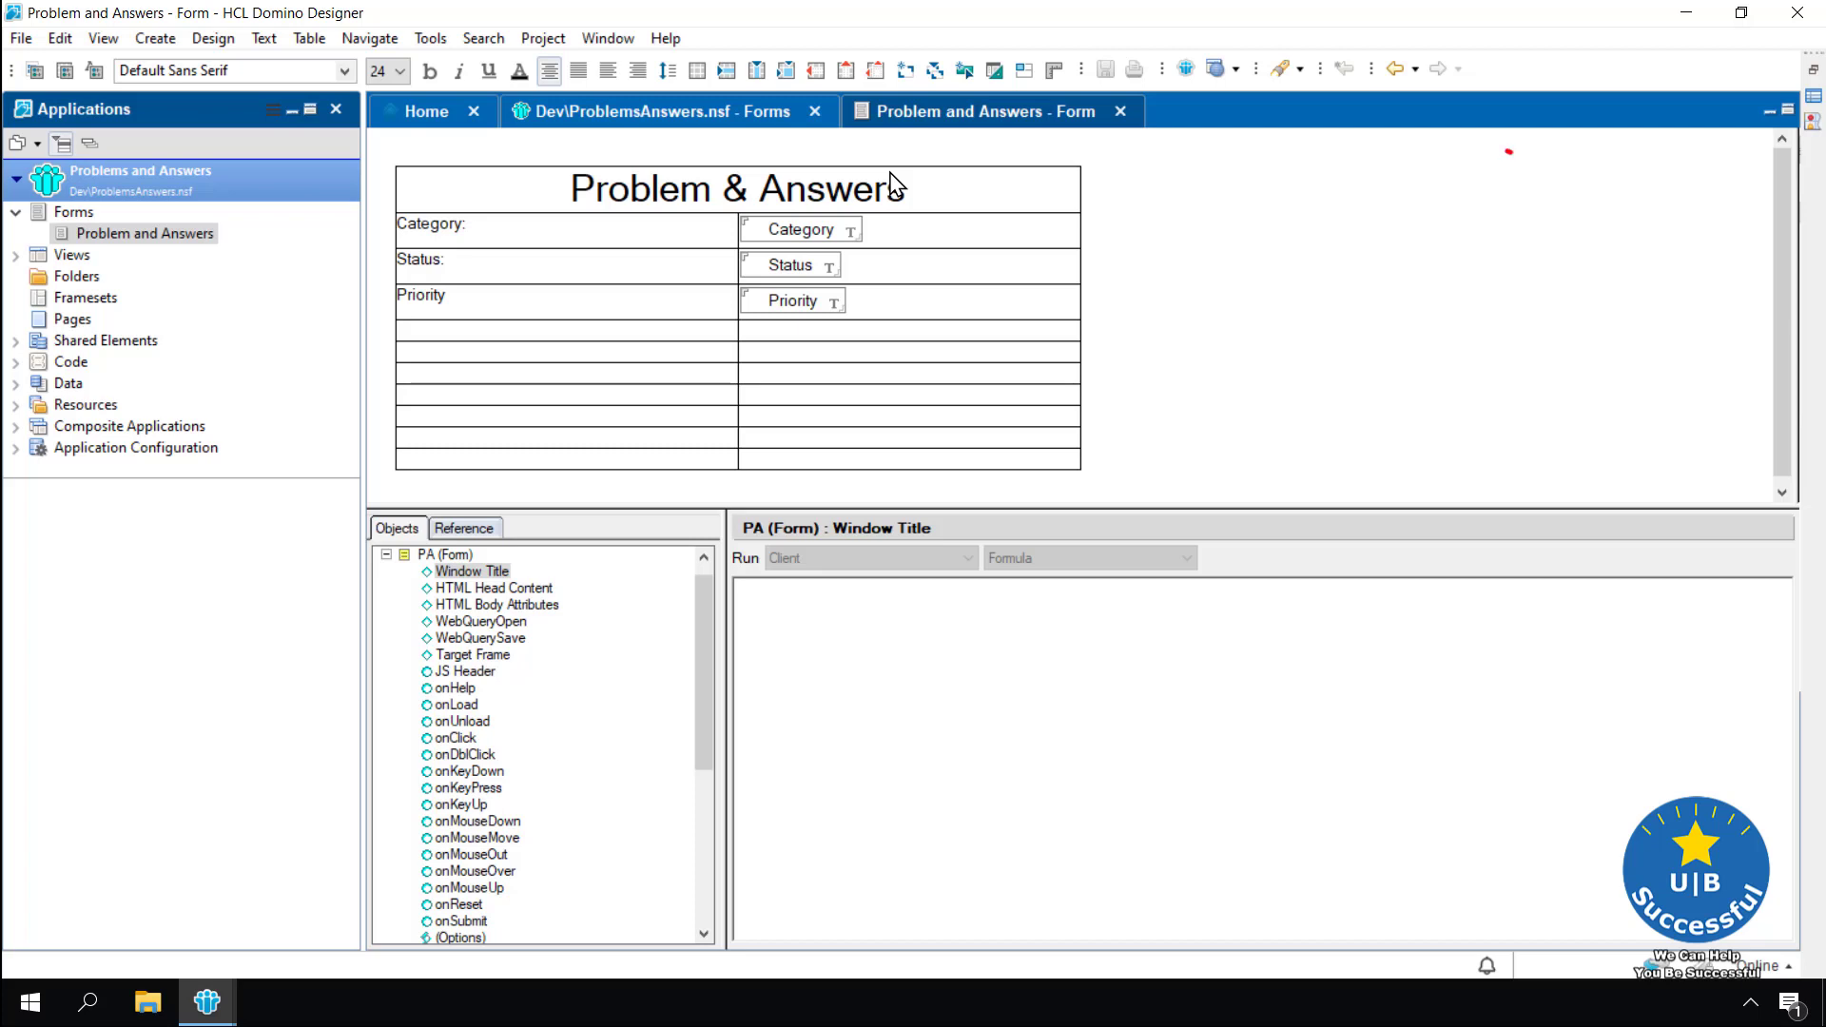
Preview the form in Notes to check the merged, centred heading, then close the (Untitled) preview
{"action": "left_click", "coordinate": [1185, 71]}
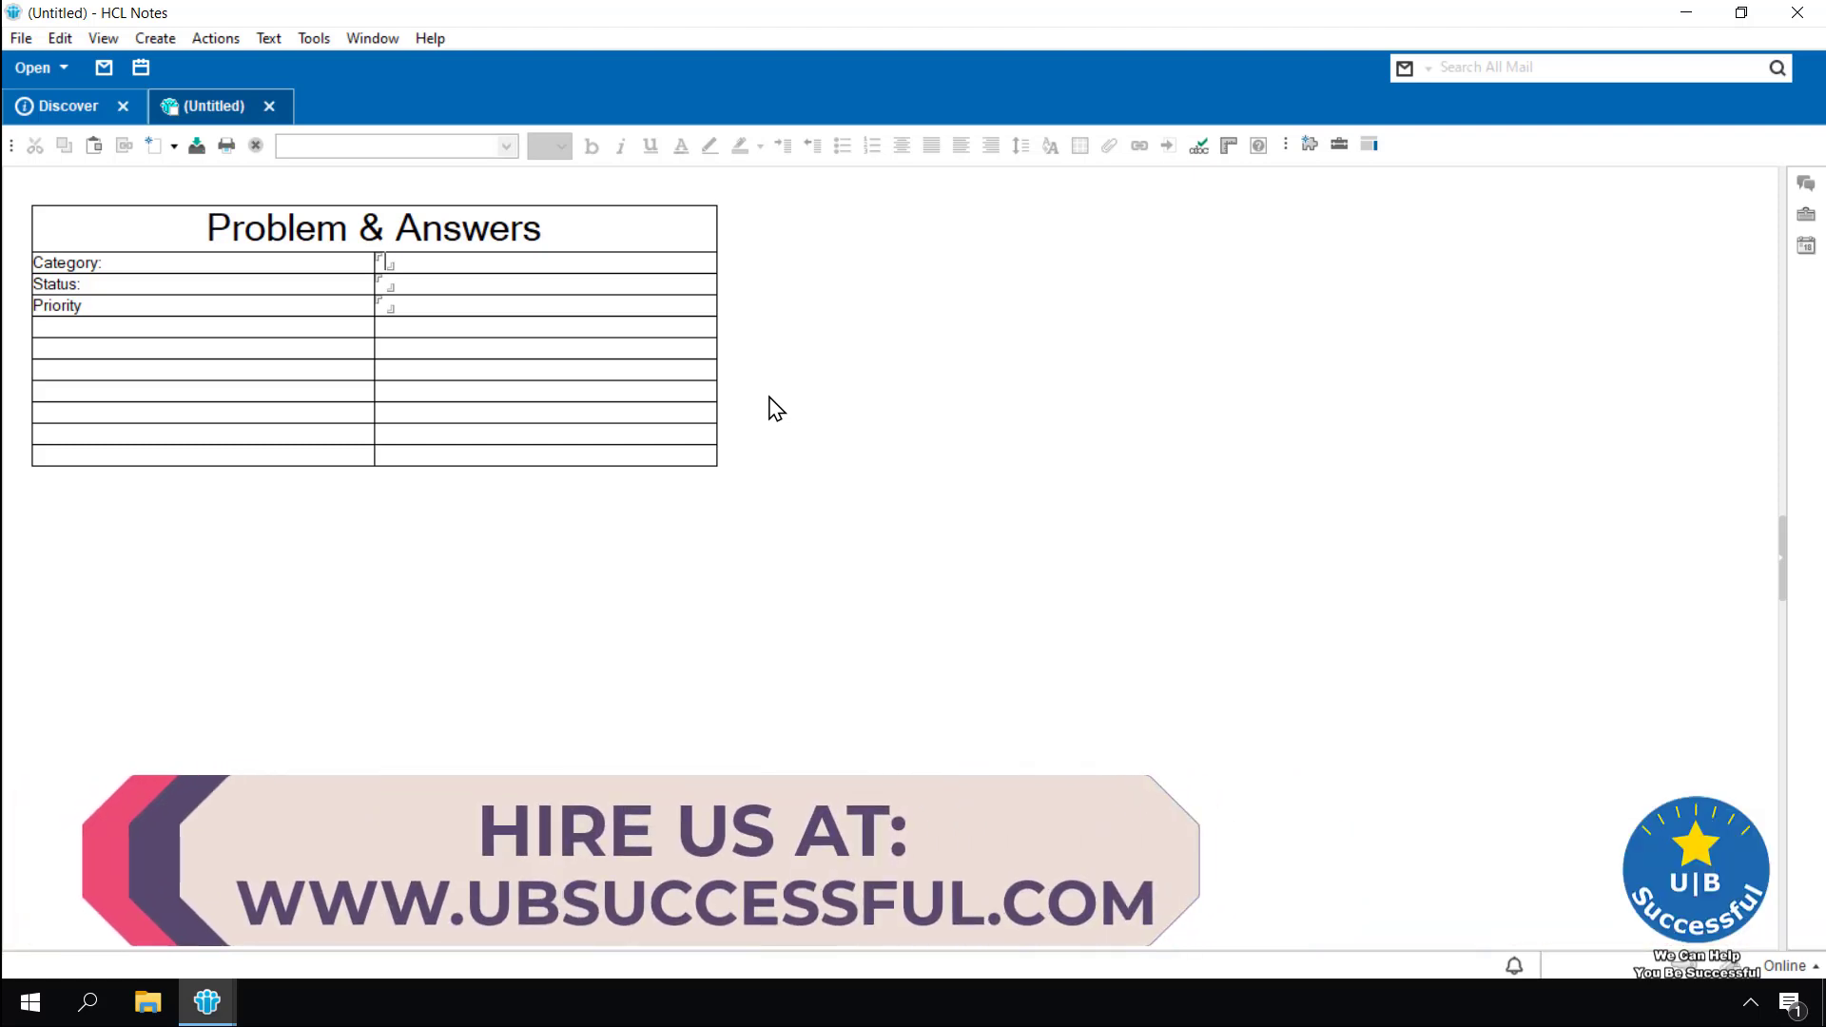
{"action": "left_click", "coordinate": [270, 107]}
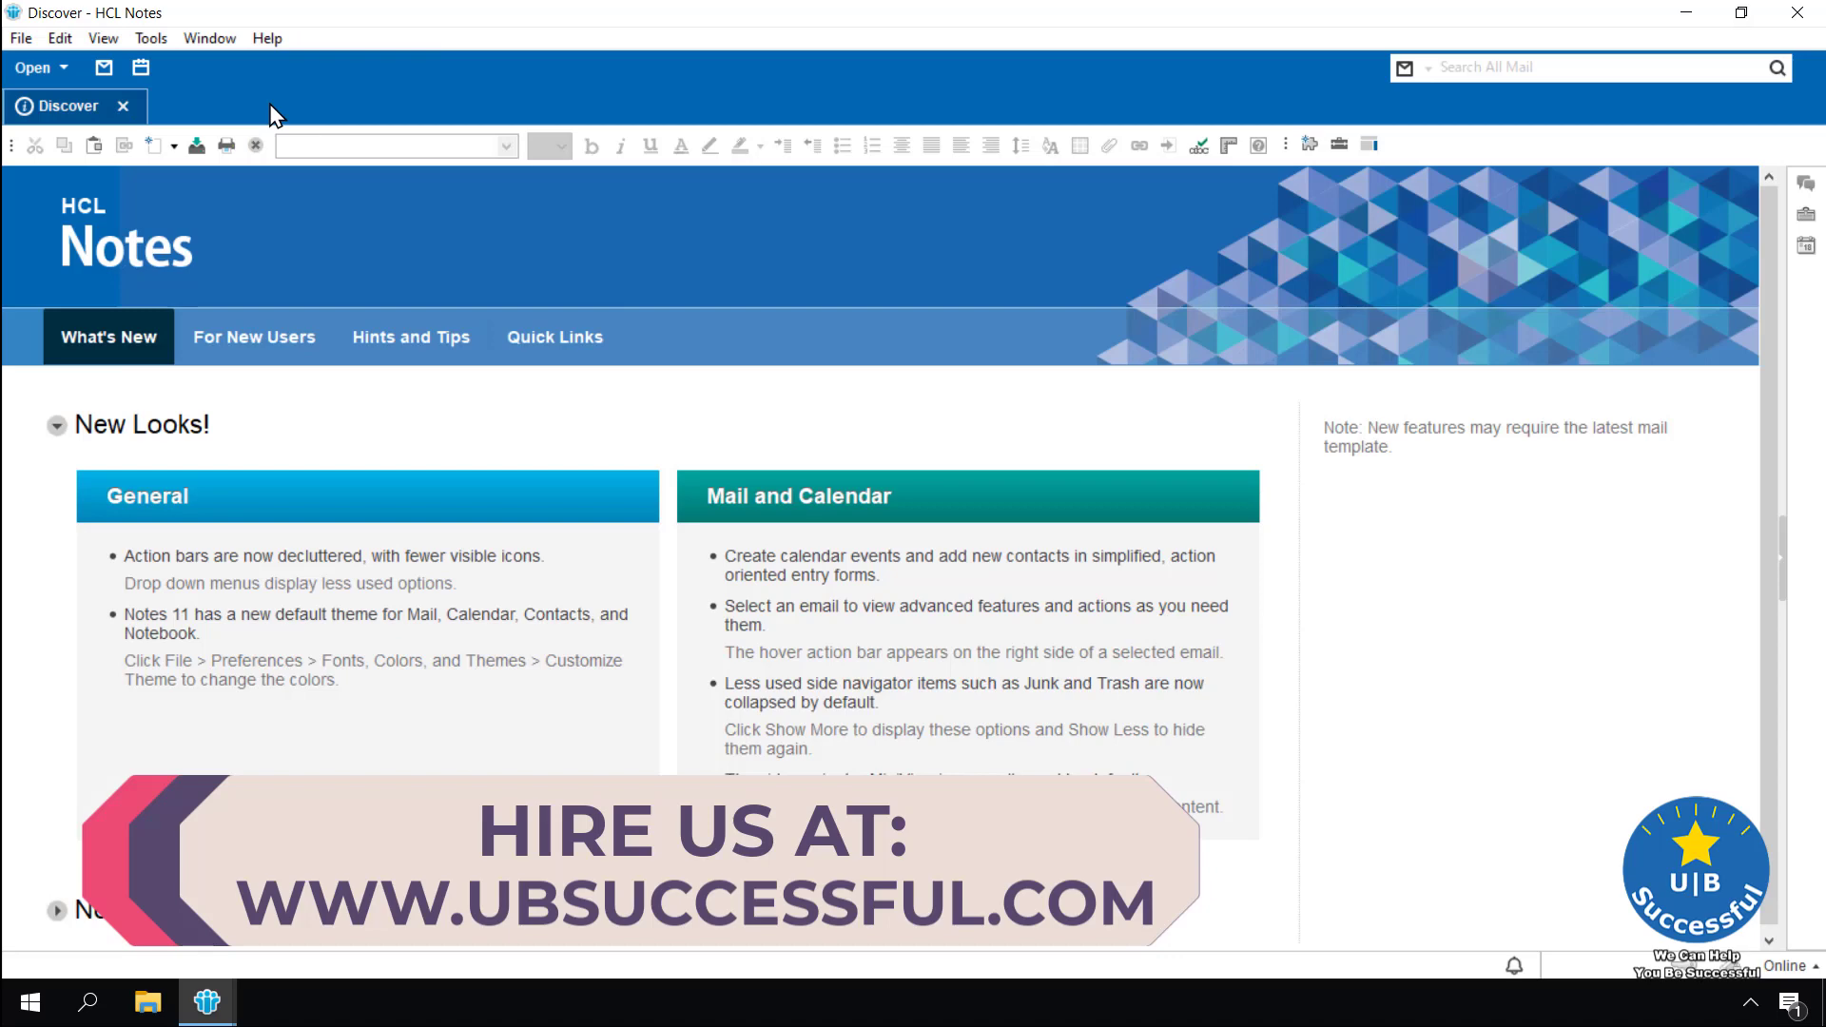
Back in Designer, enter the labels Title:, Problem: and Answers: in the table's lower left cells
{"action": "left_click", "coordinate": [217, 1005]}
{"action": "left_click", "coordinate": [350, 934]}
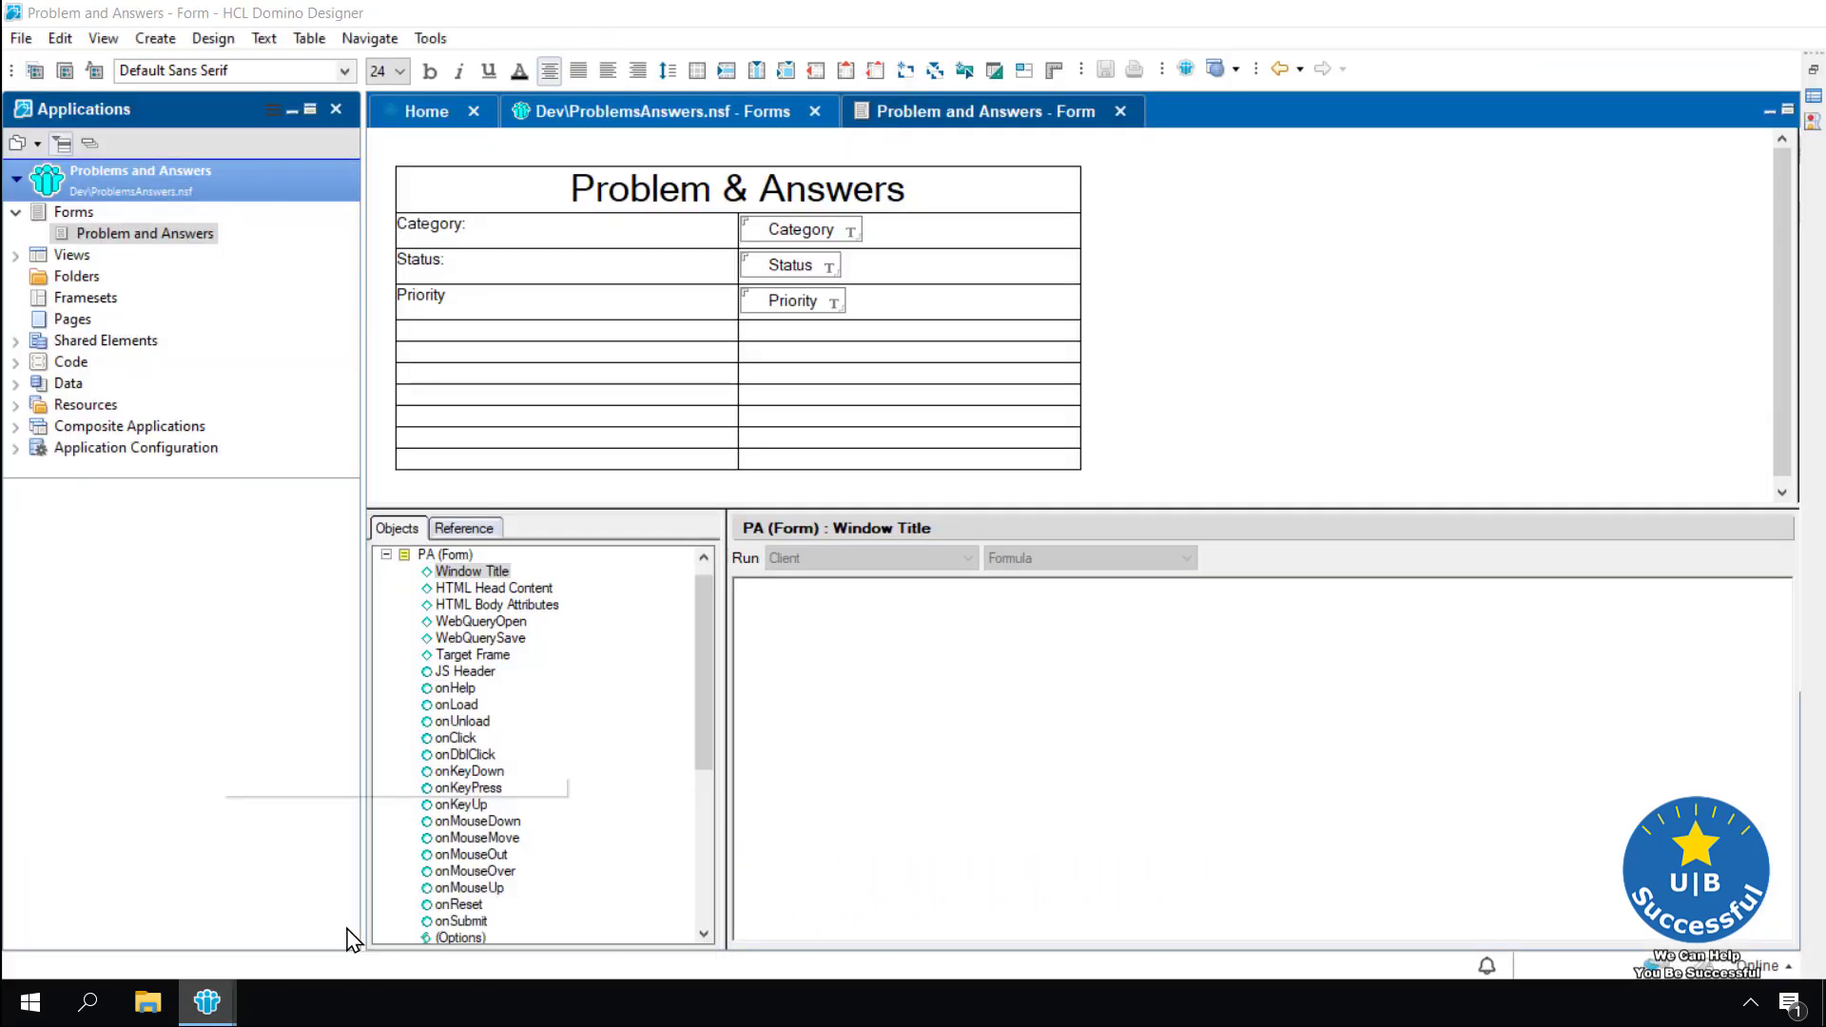
{"action": "left_click", "coordinate": [903, 302]}
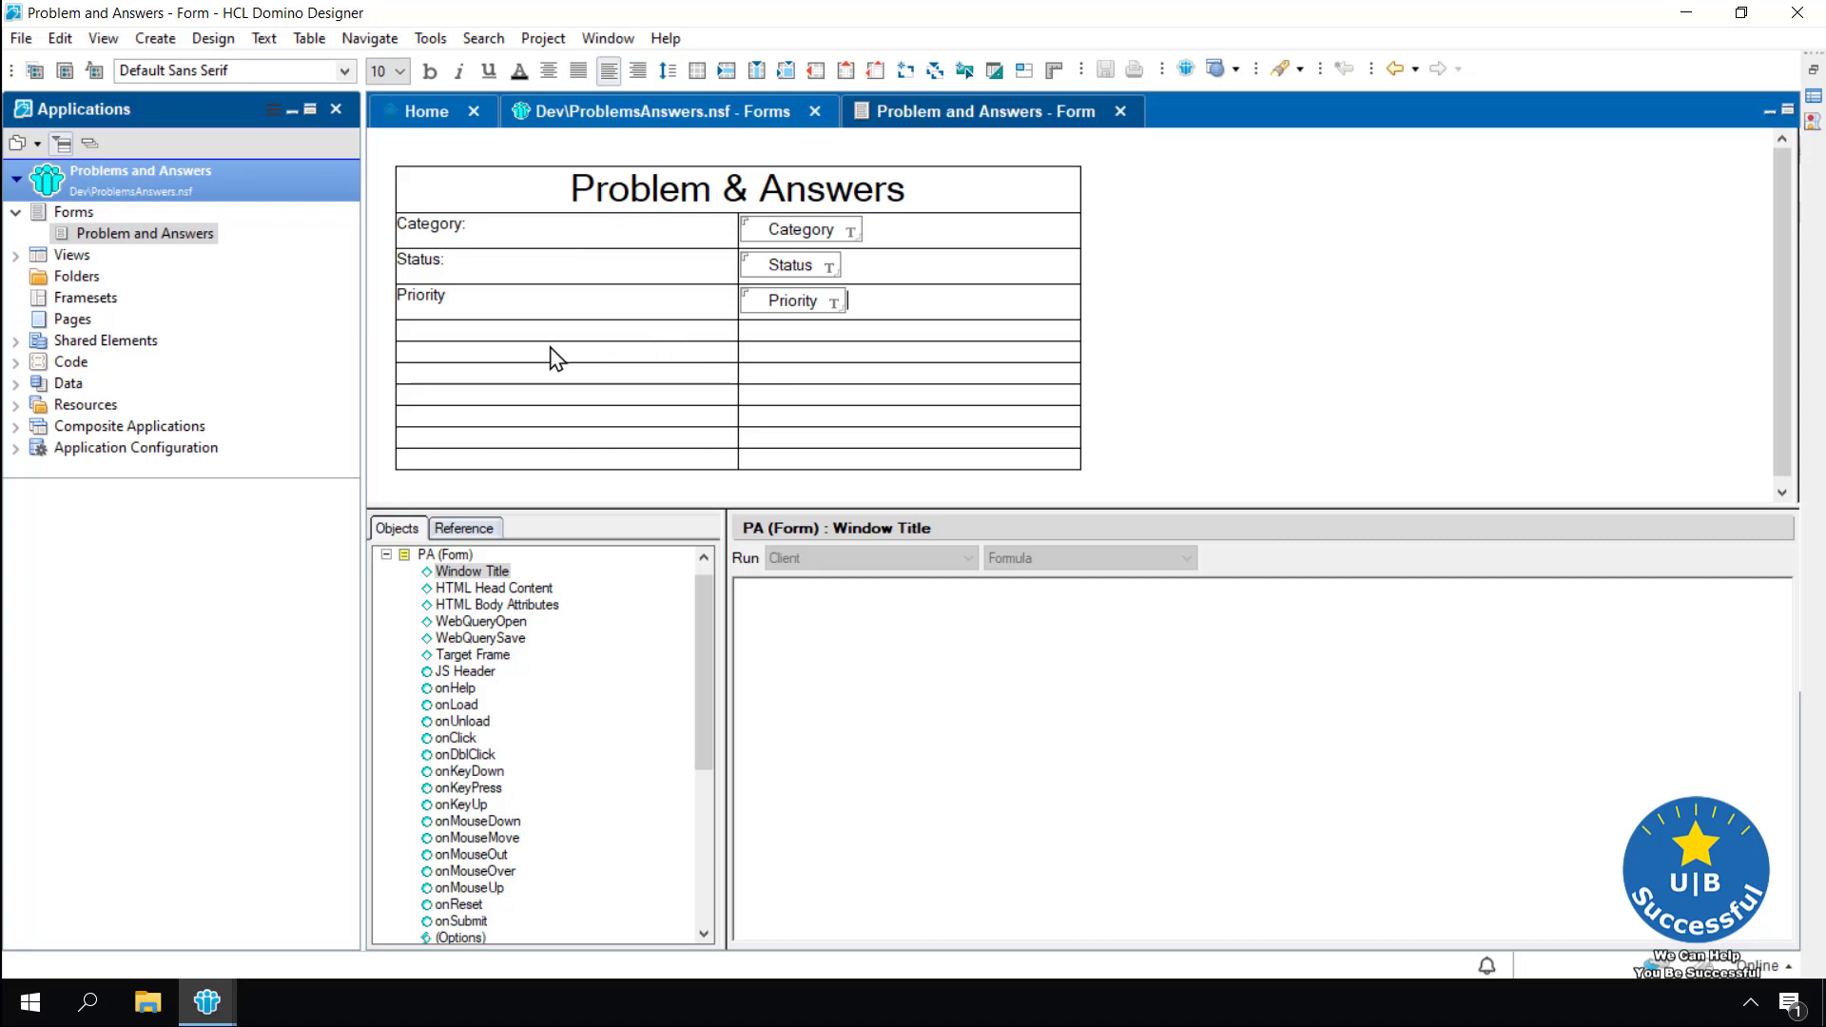
{"action": "type", "text": "Title:"}
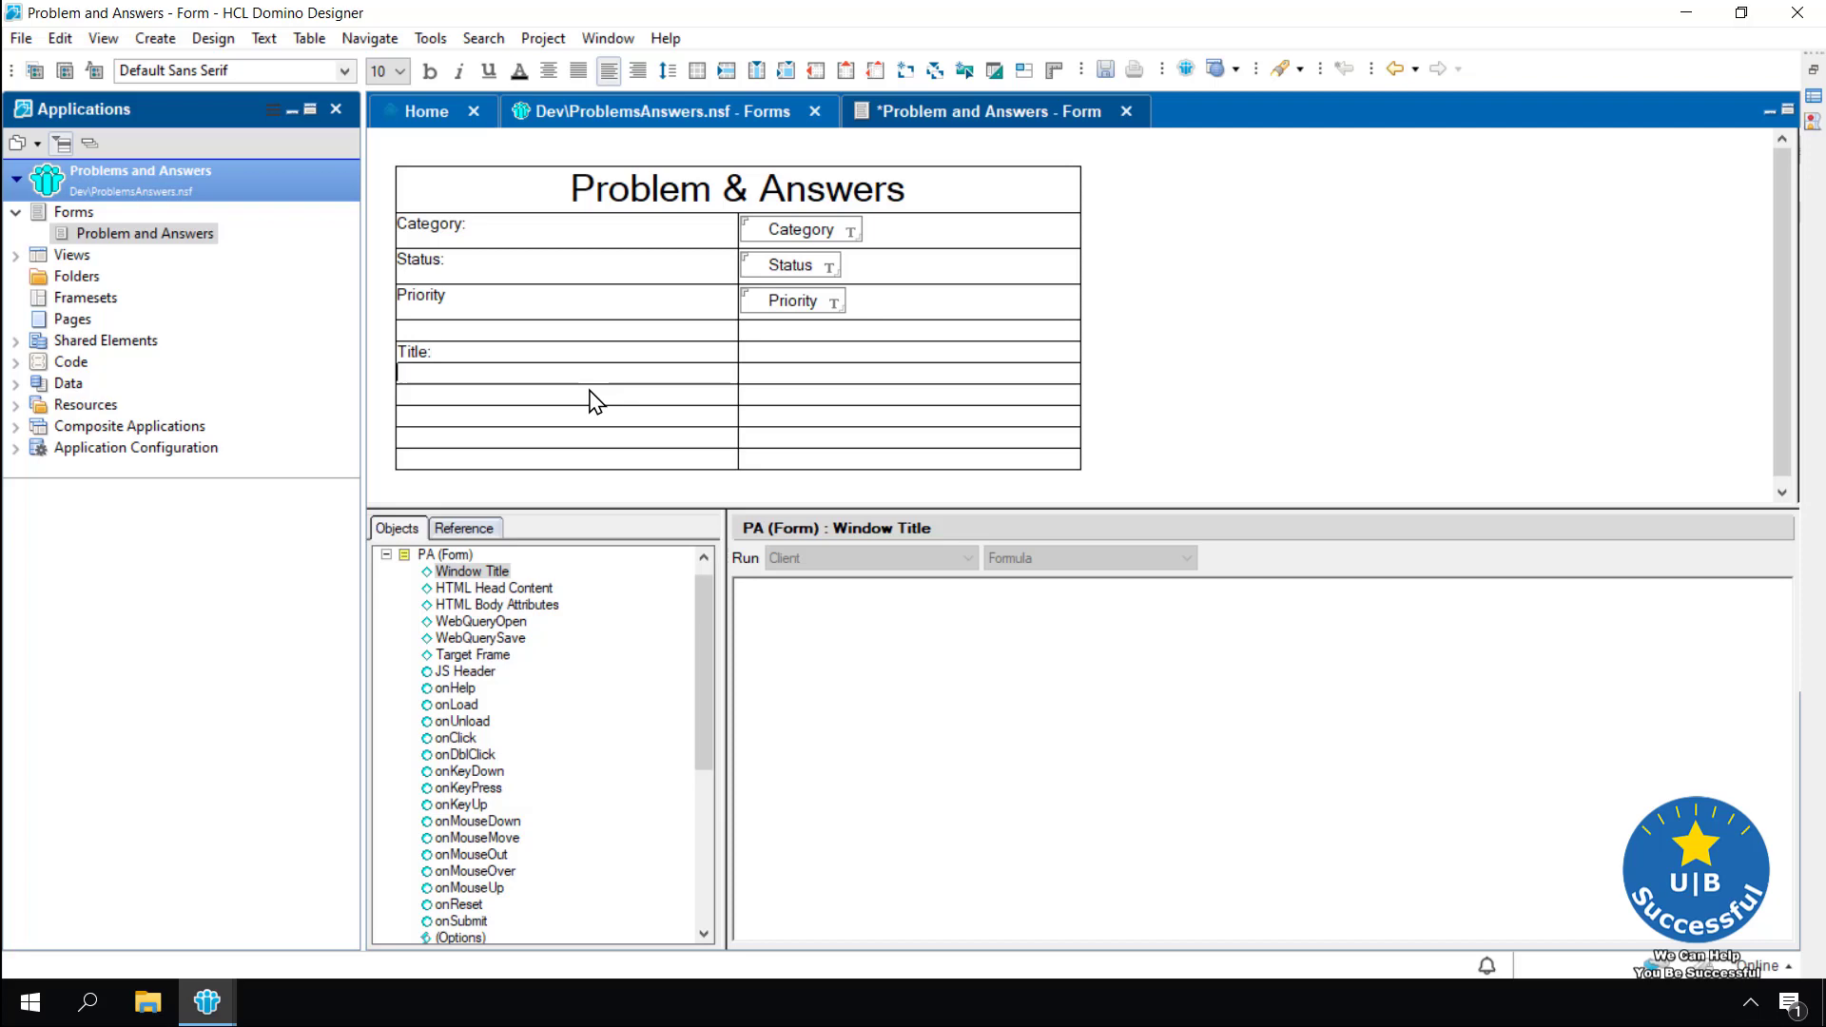
{"action": "type", "text": "Problem:"}
{"action": "key", "text": "Down"}
{"action": "type", "text": "Answer"}
{"action": "key", "text": "BackSpace"}
{"action": "key", "text": "BackSpace"}
{"action": "type", "text": "ers"}
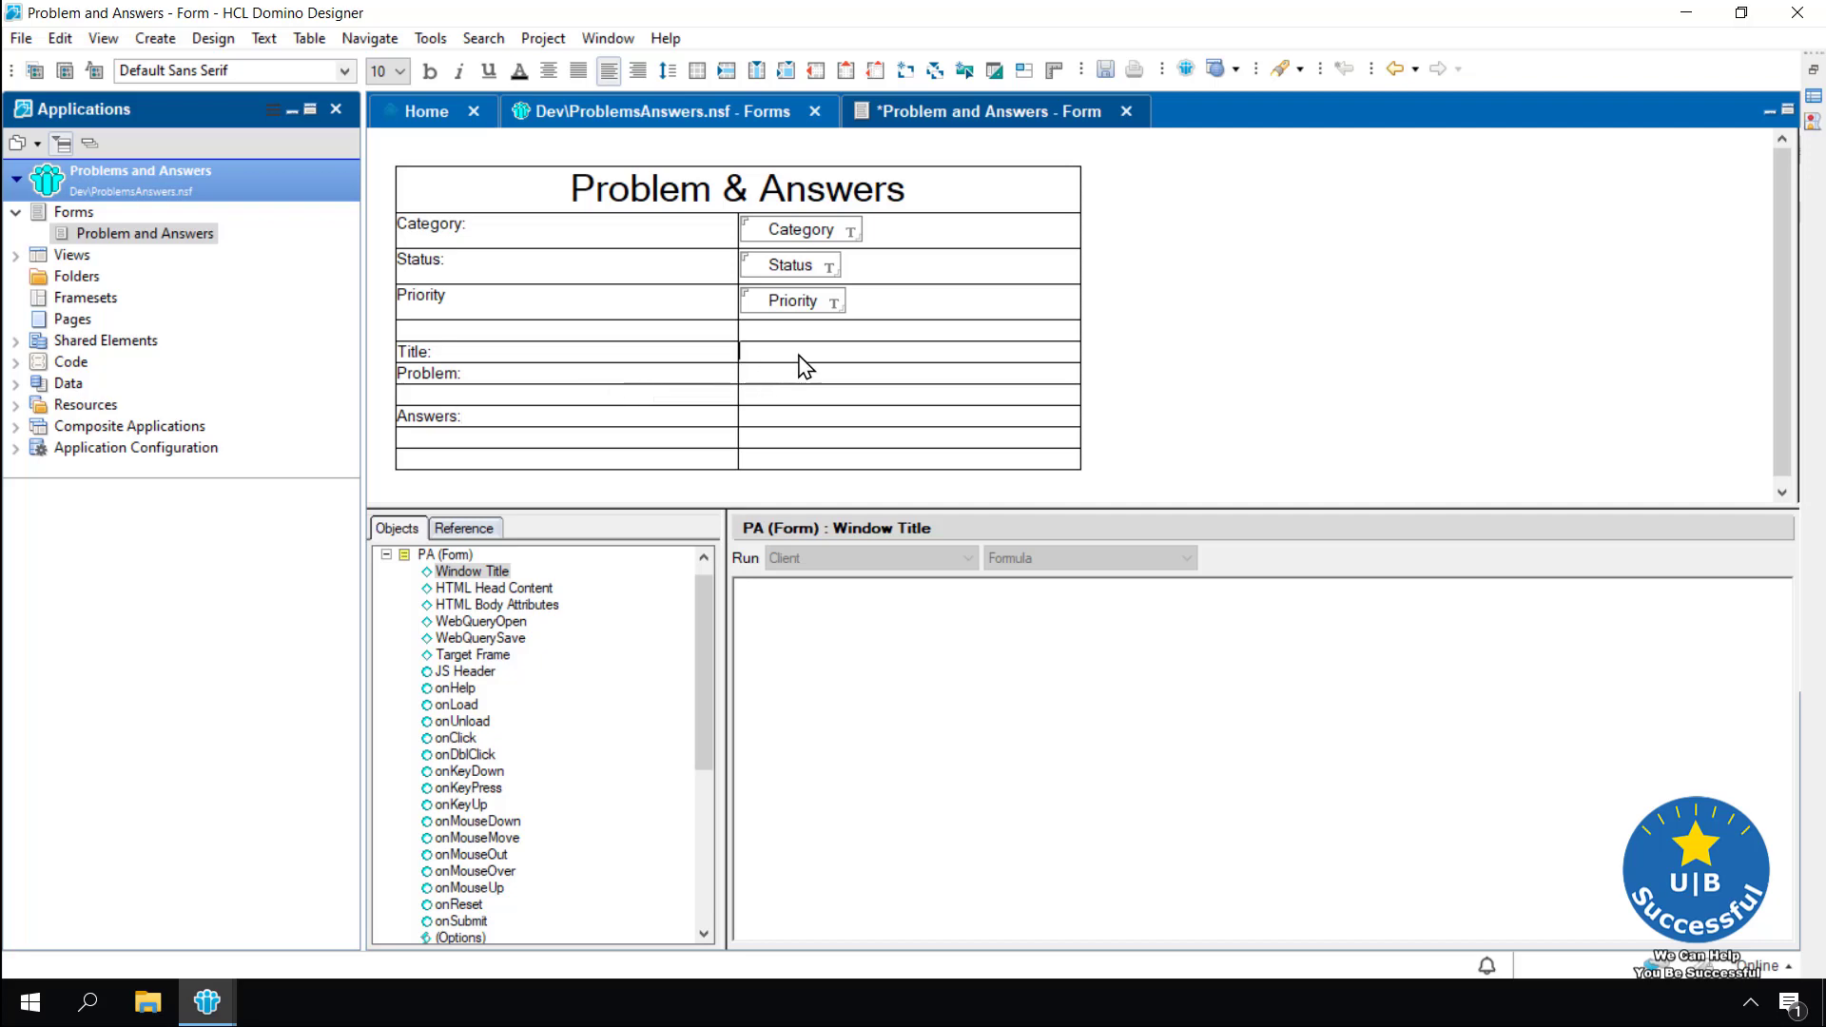
Create a field named Title in the cell beside the Title: label
{"action": "left_click", "coordinate": [155, 38]}
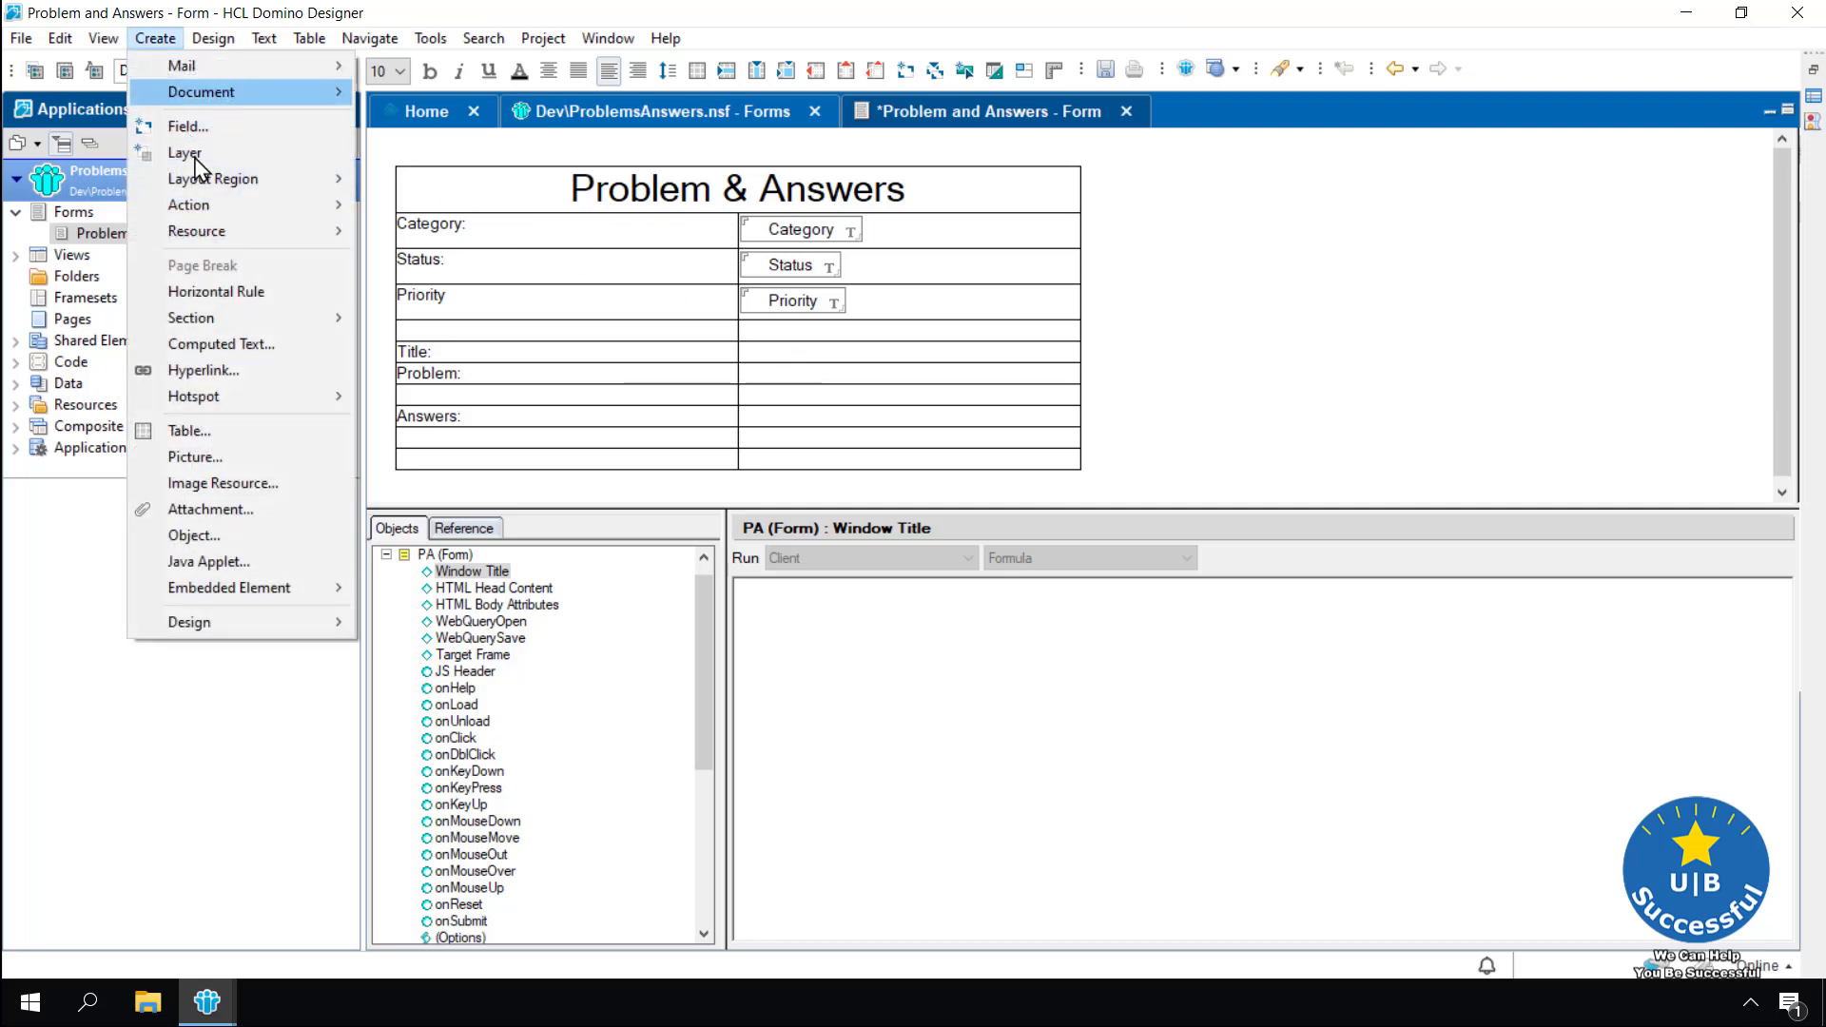
{"action": "left_click", "coordinate": [225, 132]}
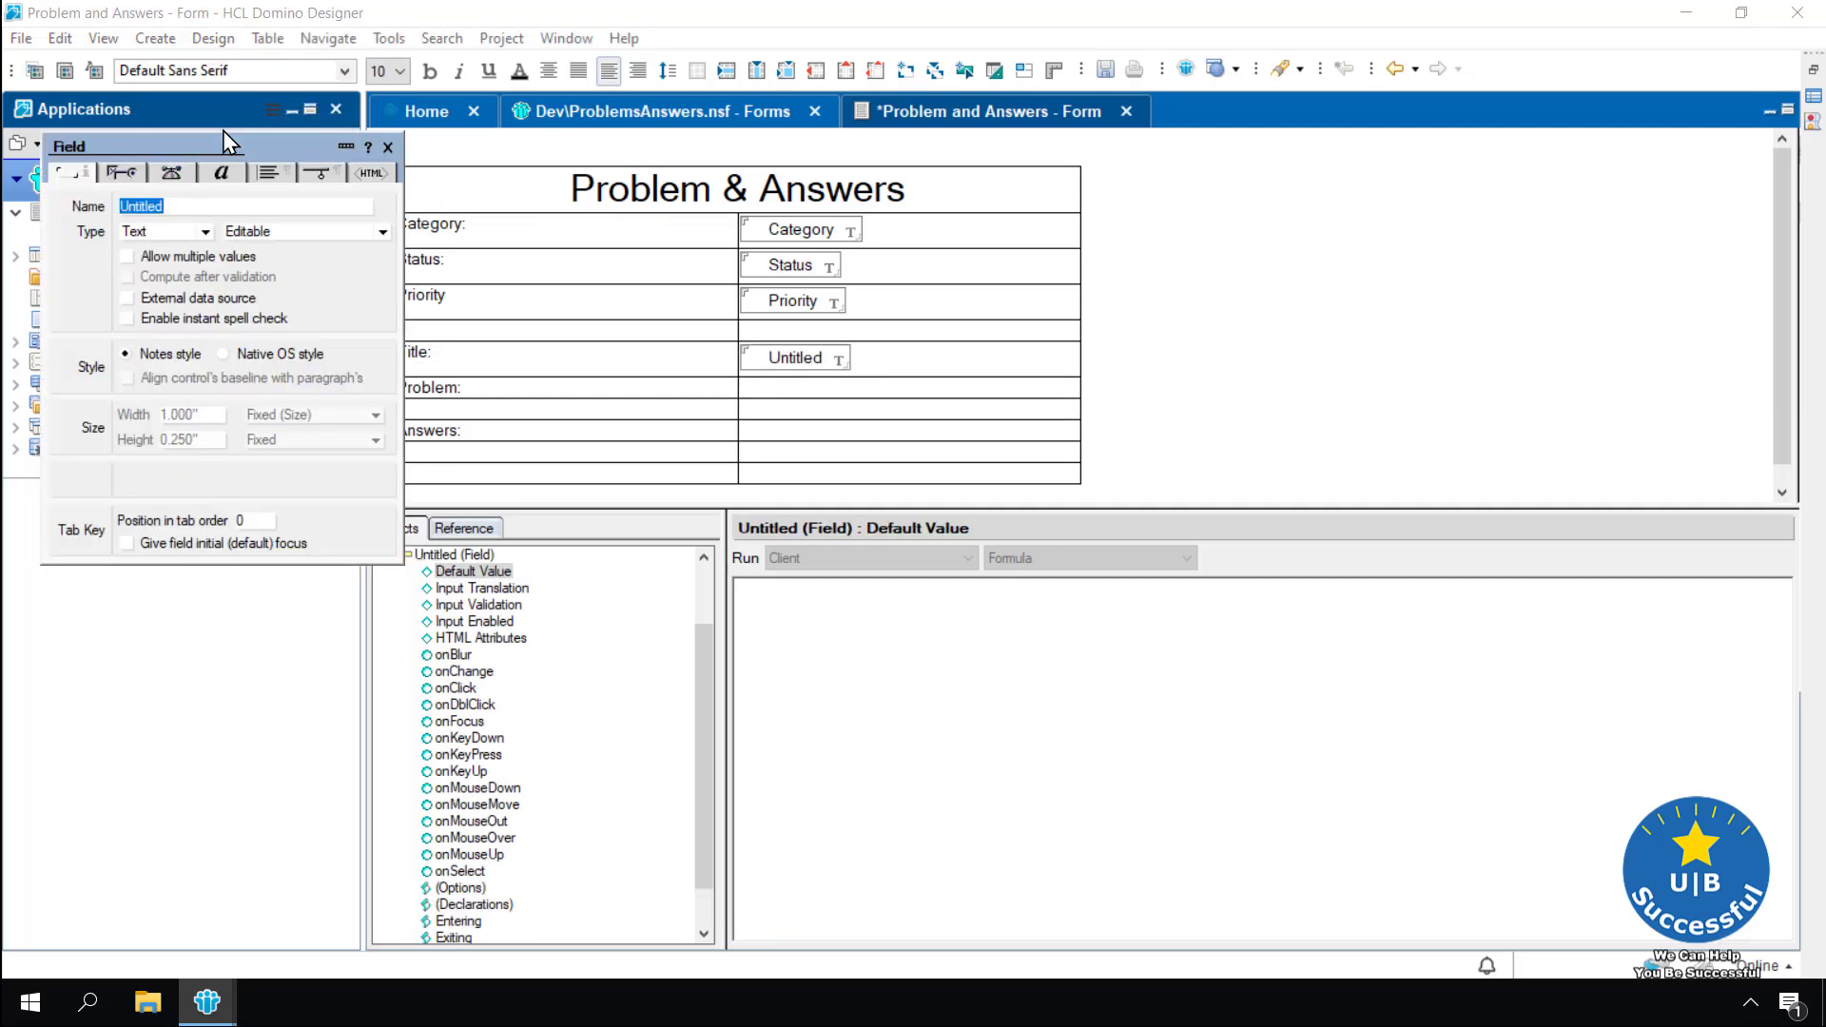
{"action": "type", "text": "Title"}
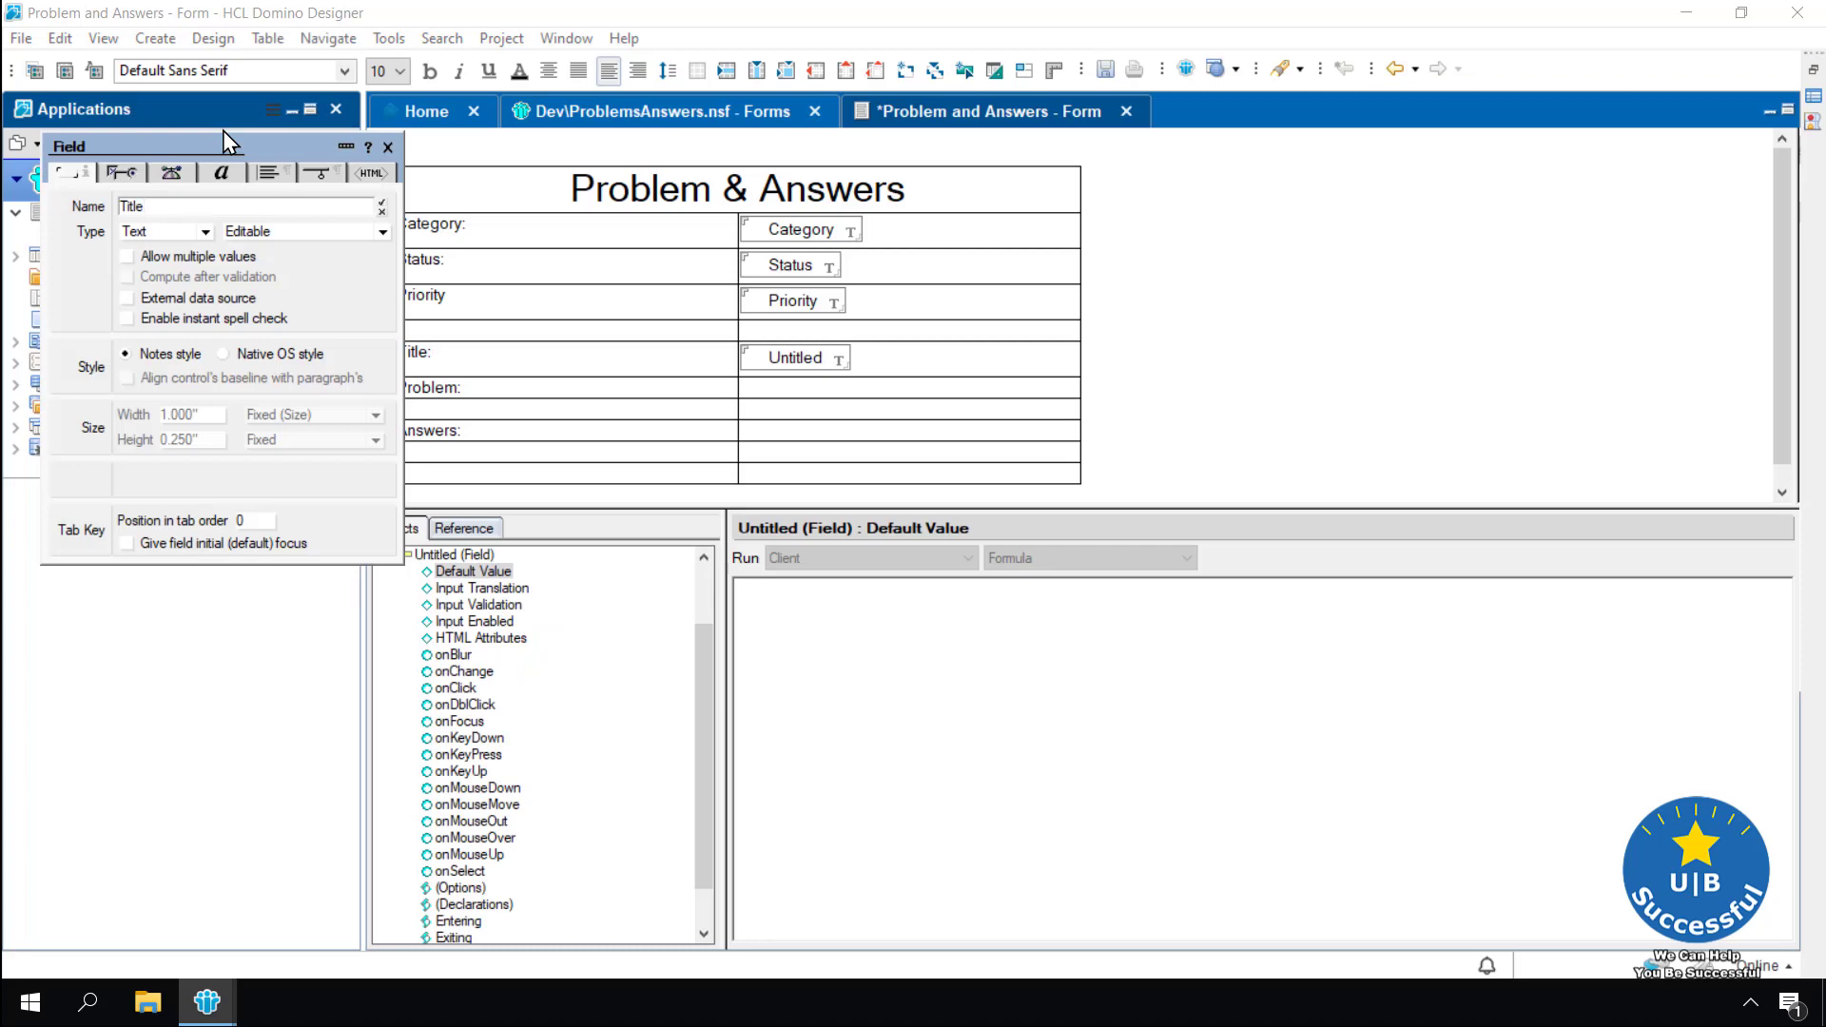
{"action": "left_click", "coordinate": [382, 202]}
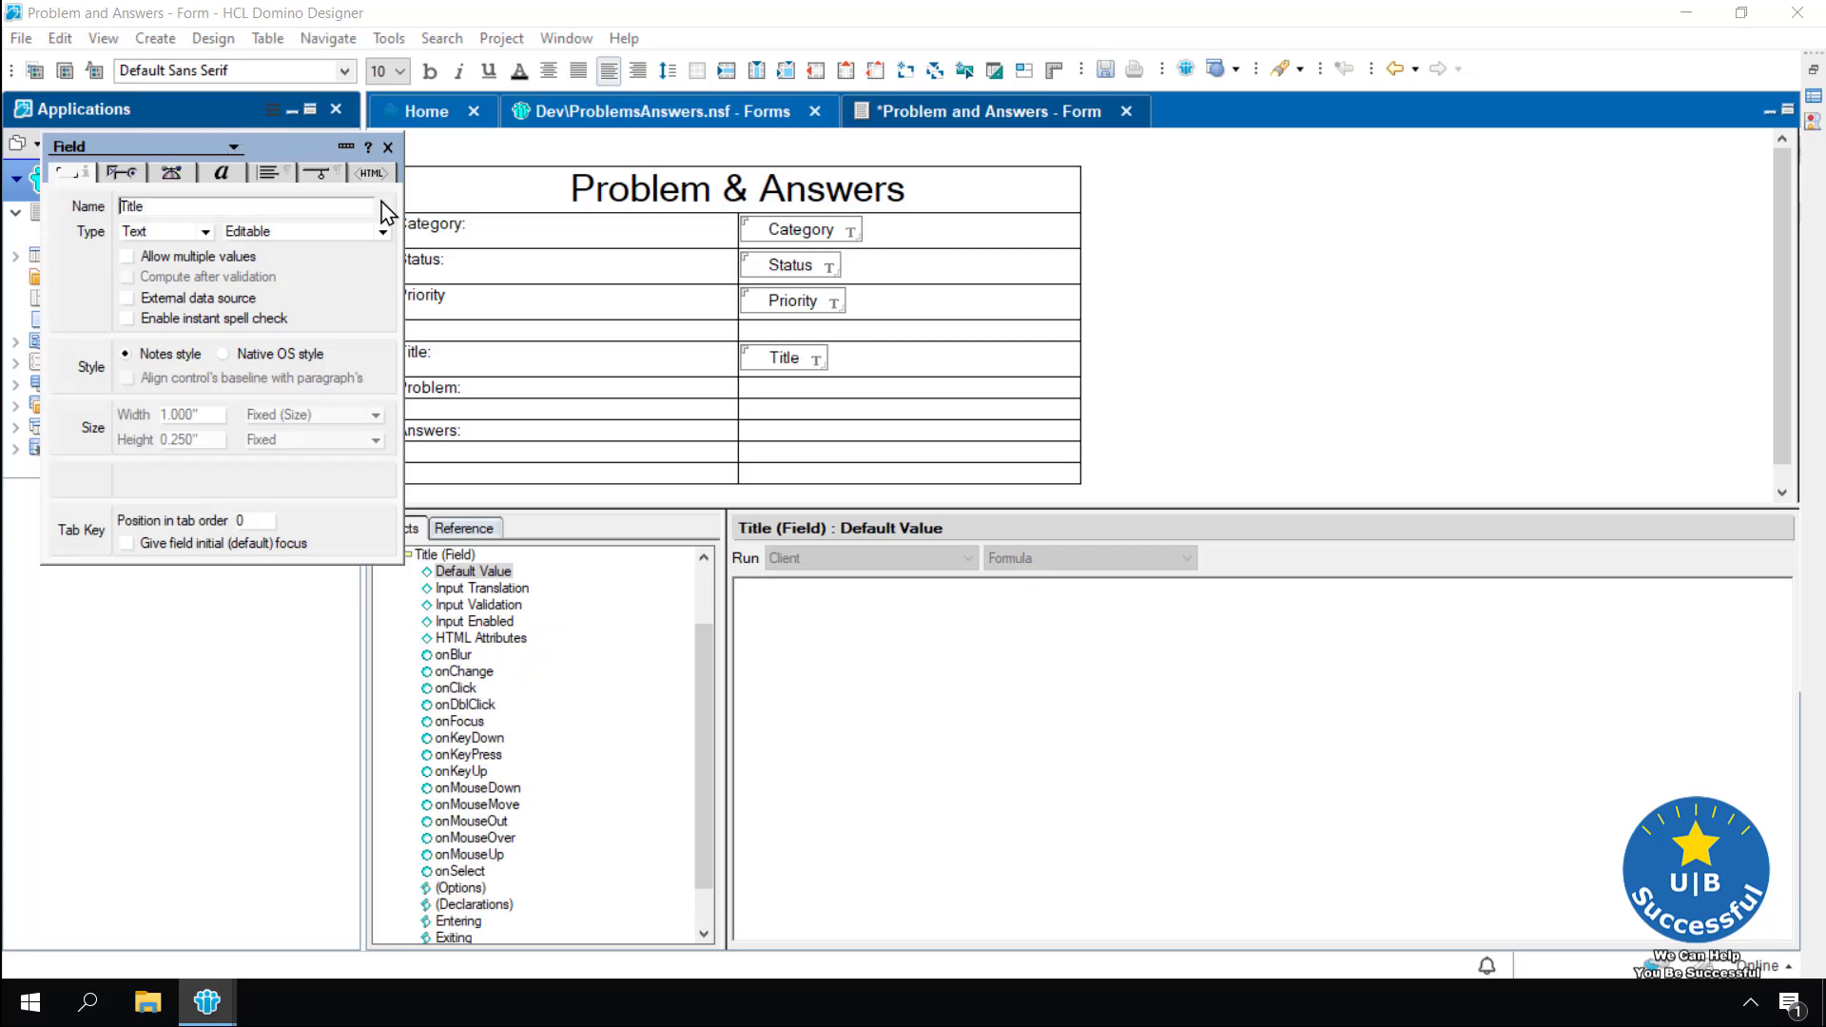
{"action": "left_click", "coordinate": [388, 148]}
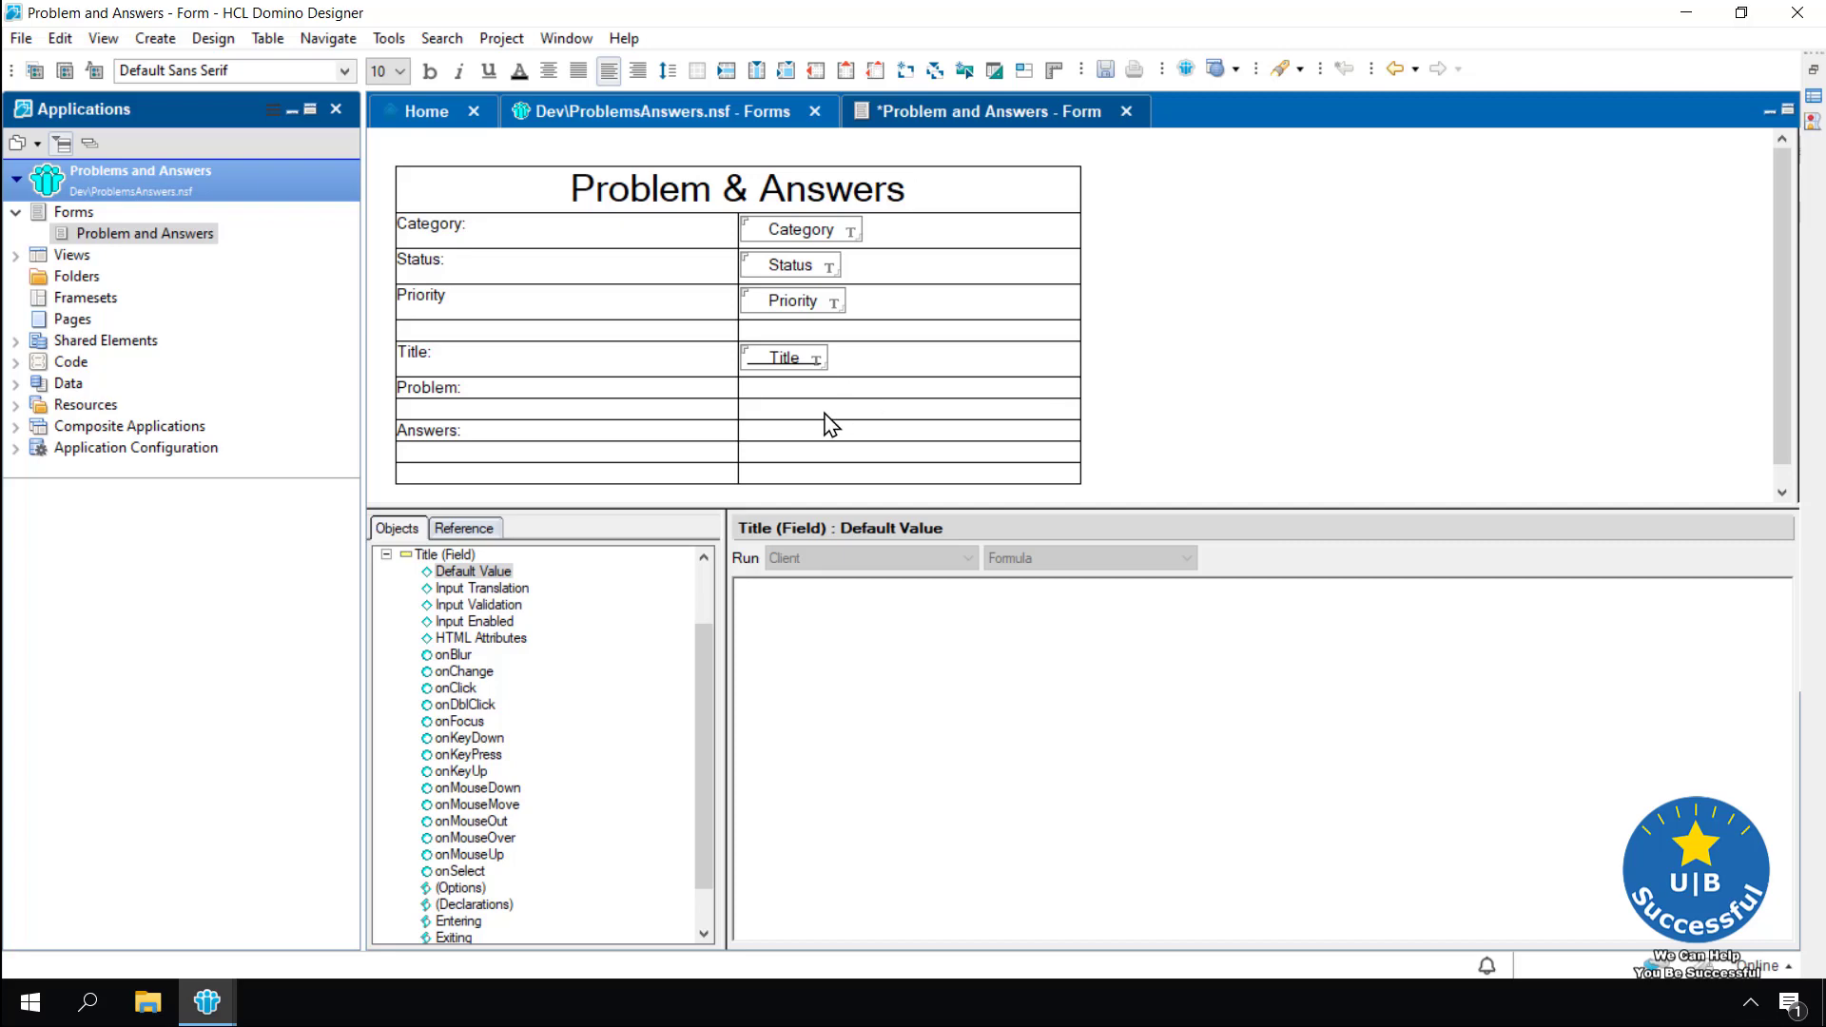
Merge the two cells of the empty row below Problem: into one cell
{"action": "left_click_drag", "start_coordinate": [803, 422], "coordinate": [722, 420]}
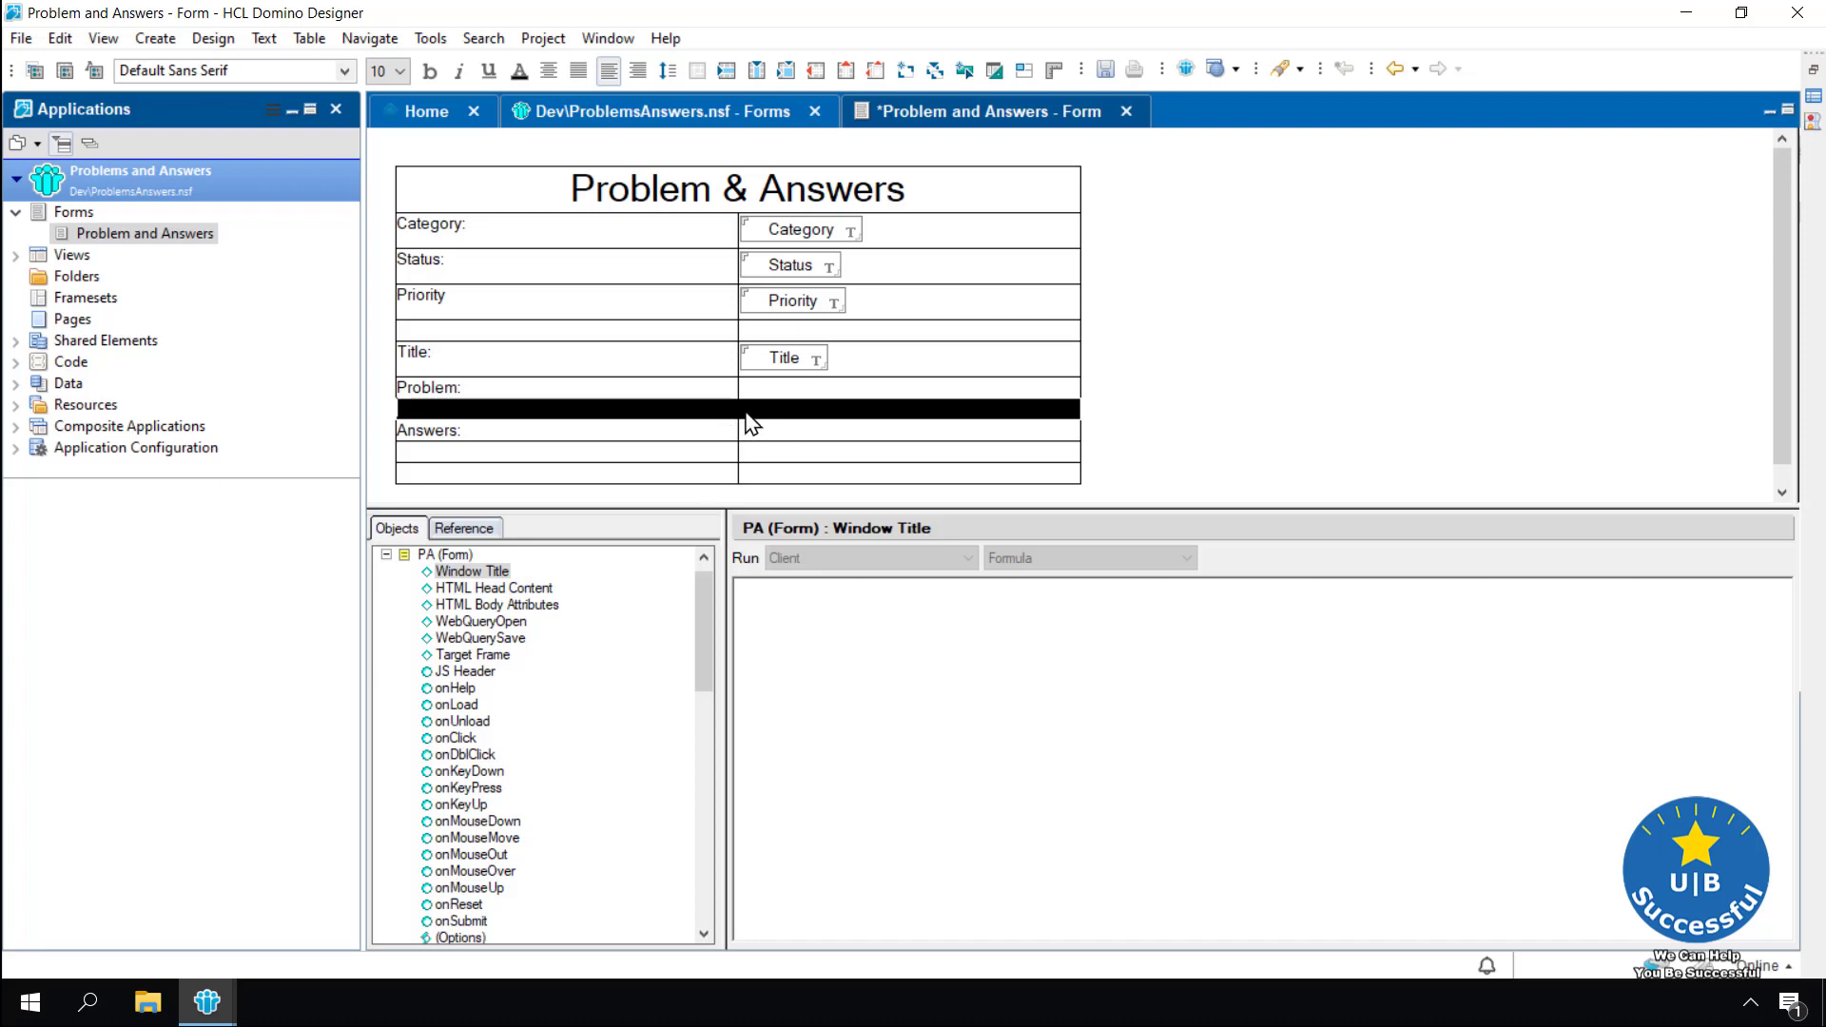
{"action": "right_click", "coordinate": [700, 410]}
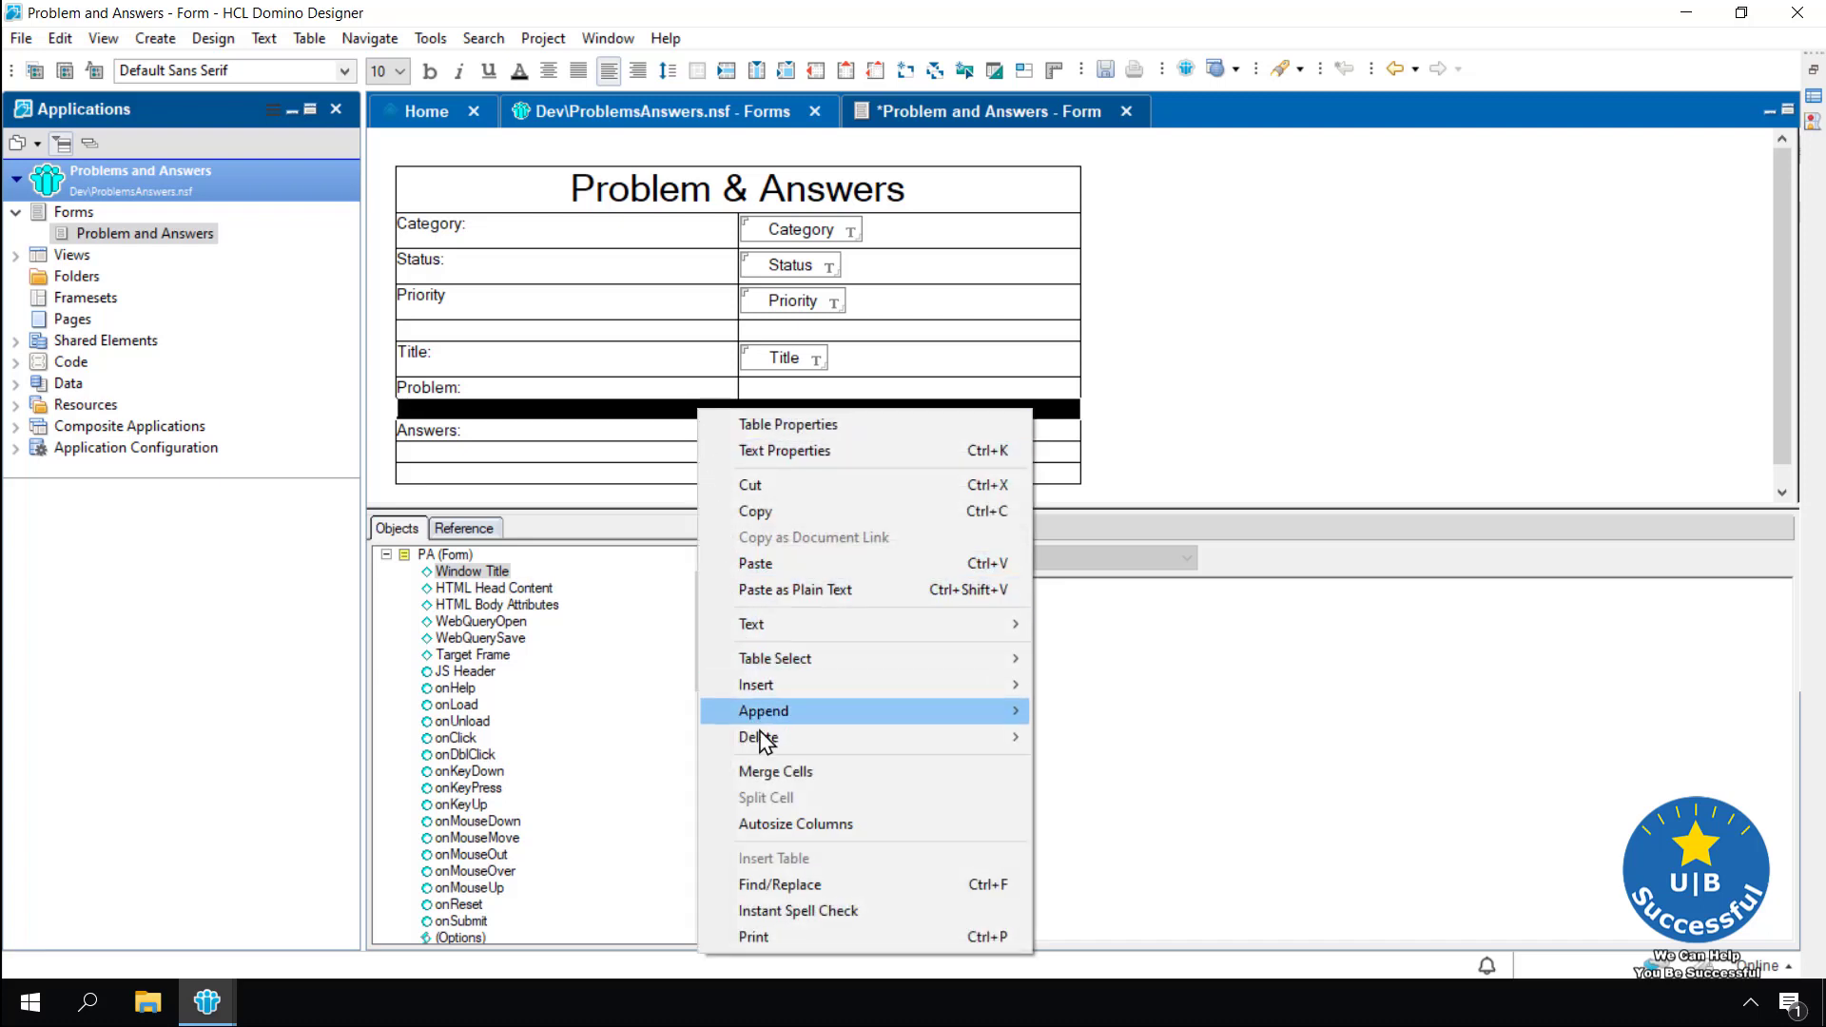
{"action": "left_click", "coordinate": [770, 773]}
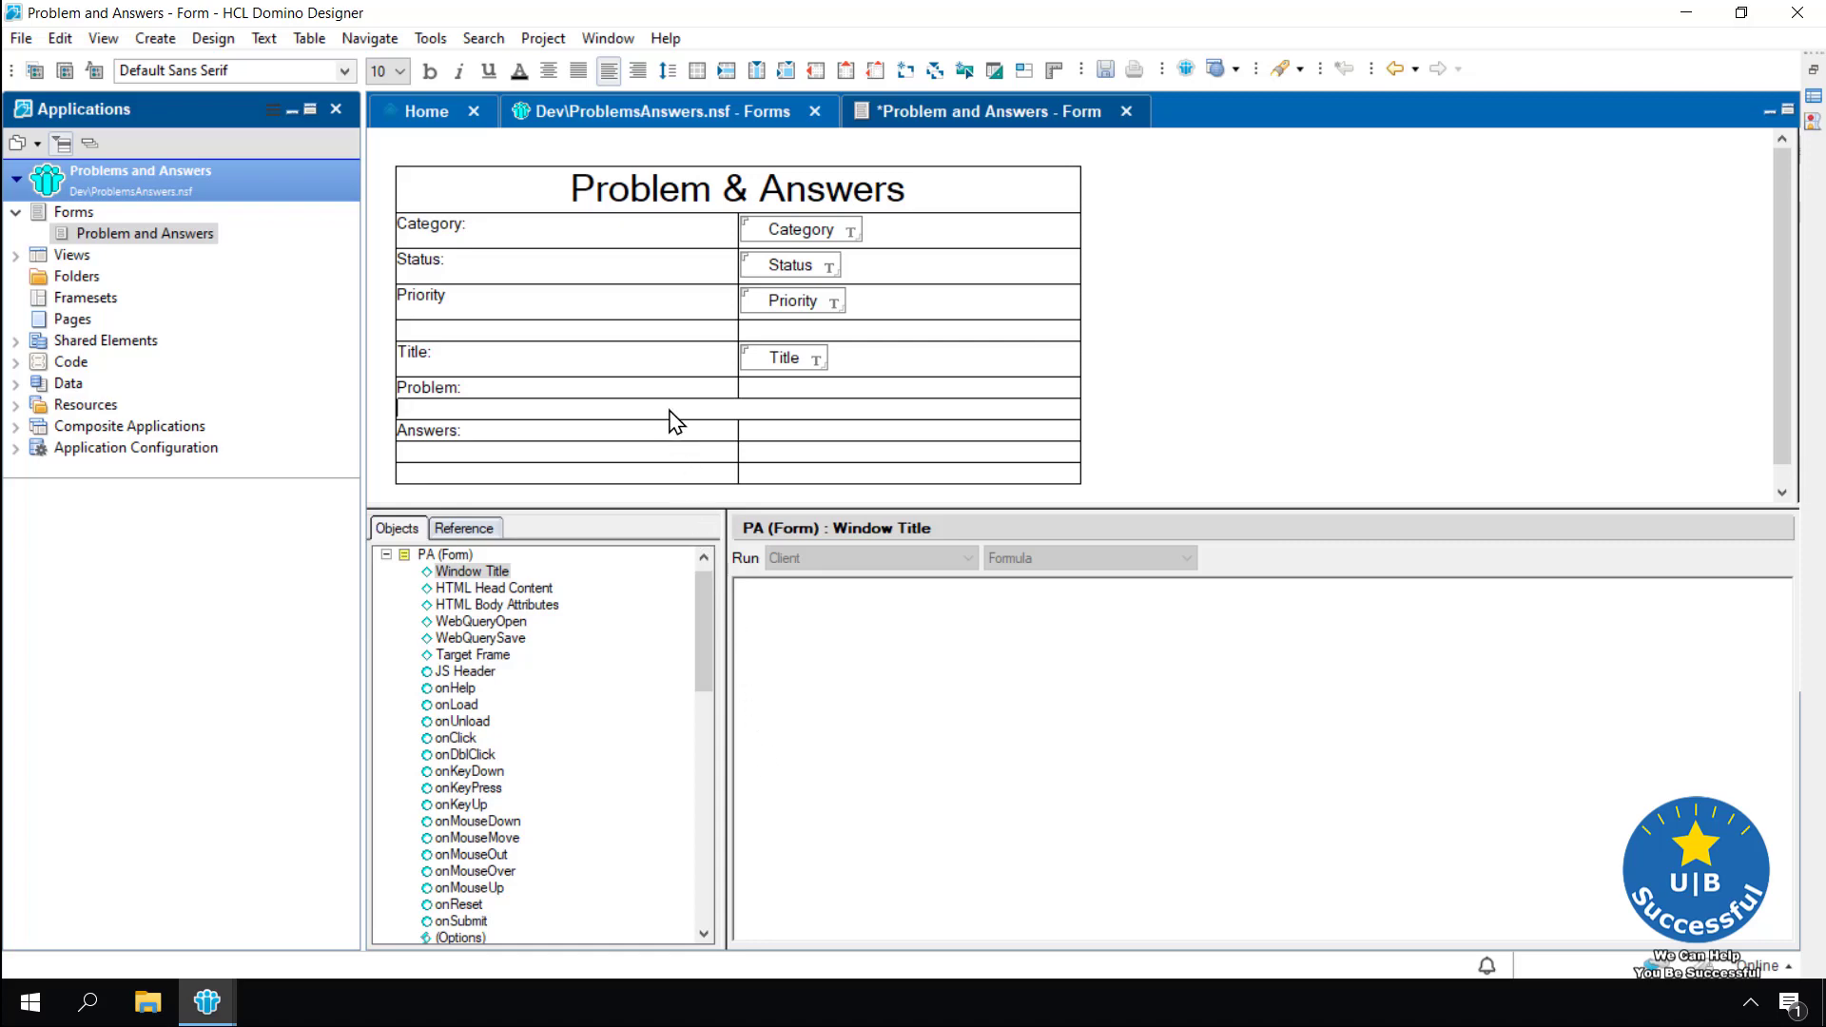
Insert a field named Problem into the merged cell
{"action": "left_click", "coordinate": [905, 72]}
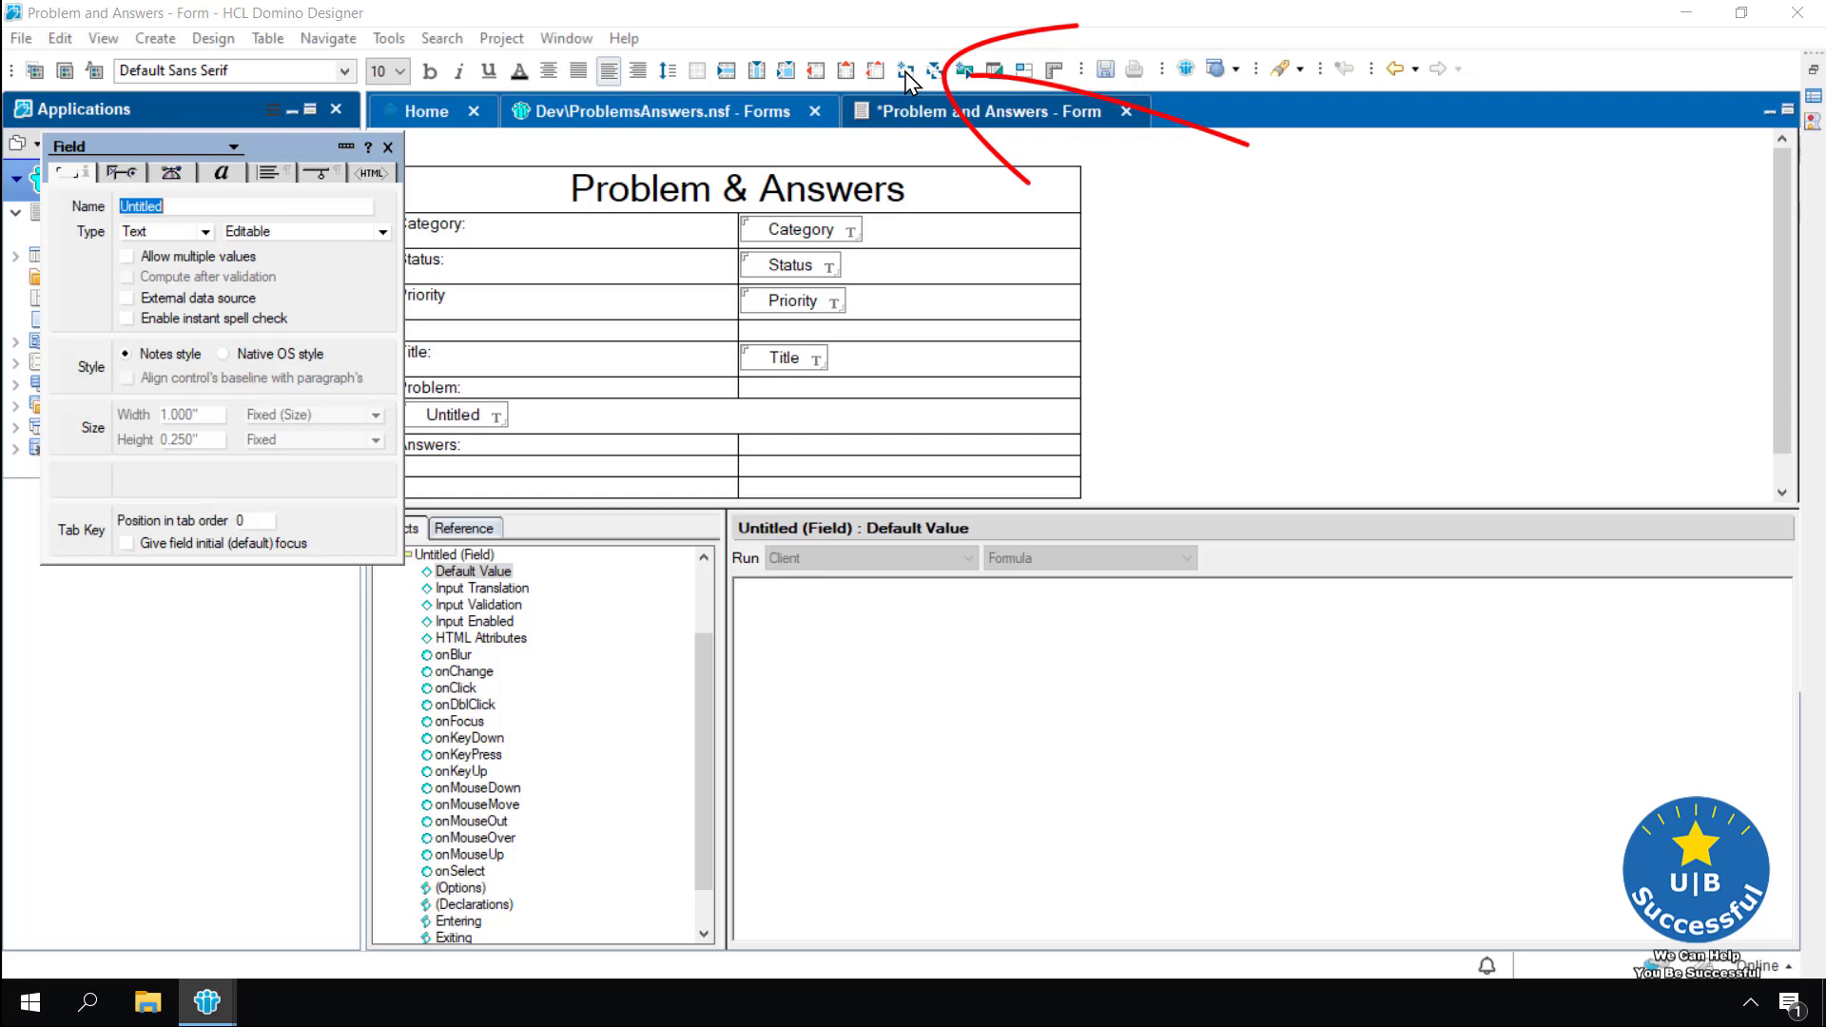
{"action": "type", "text": "Probme"}
{"action": "key", "text": "BackSpace"}
{"action": "key", "text": "BackSpace"}
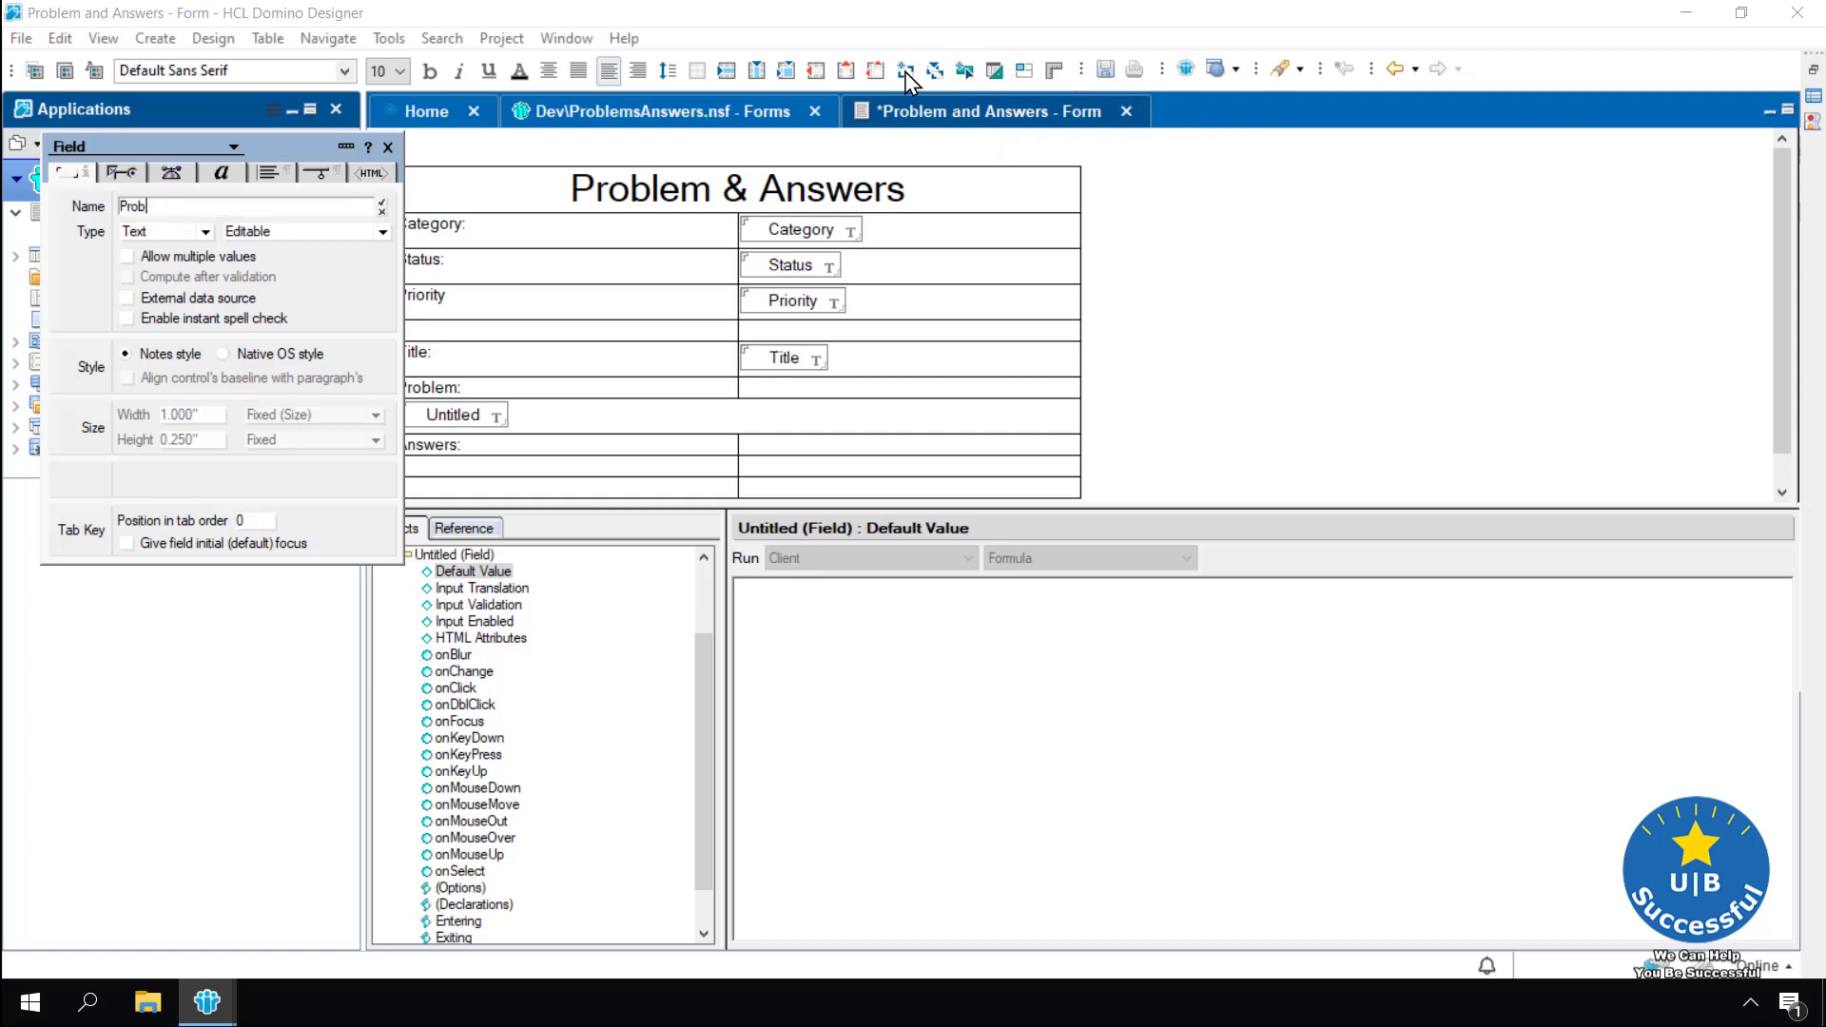
{"action": "type", "text": "lem"}
{"action": "left_click", "coordinate": [381, 203]}
{"action": "left_click", "coordinate": [388, 147]}
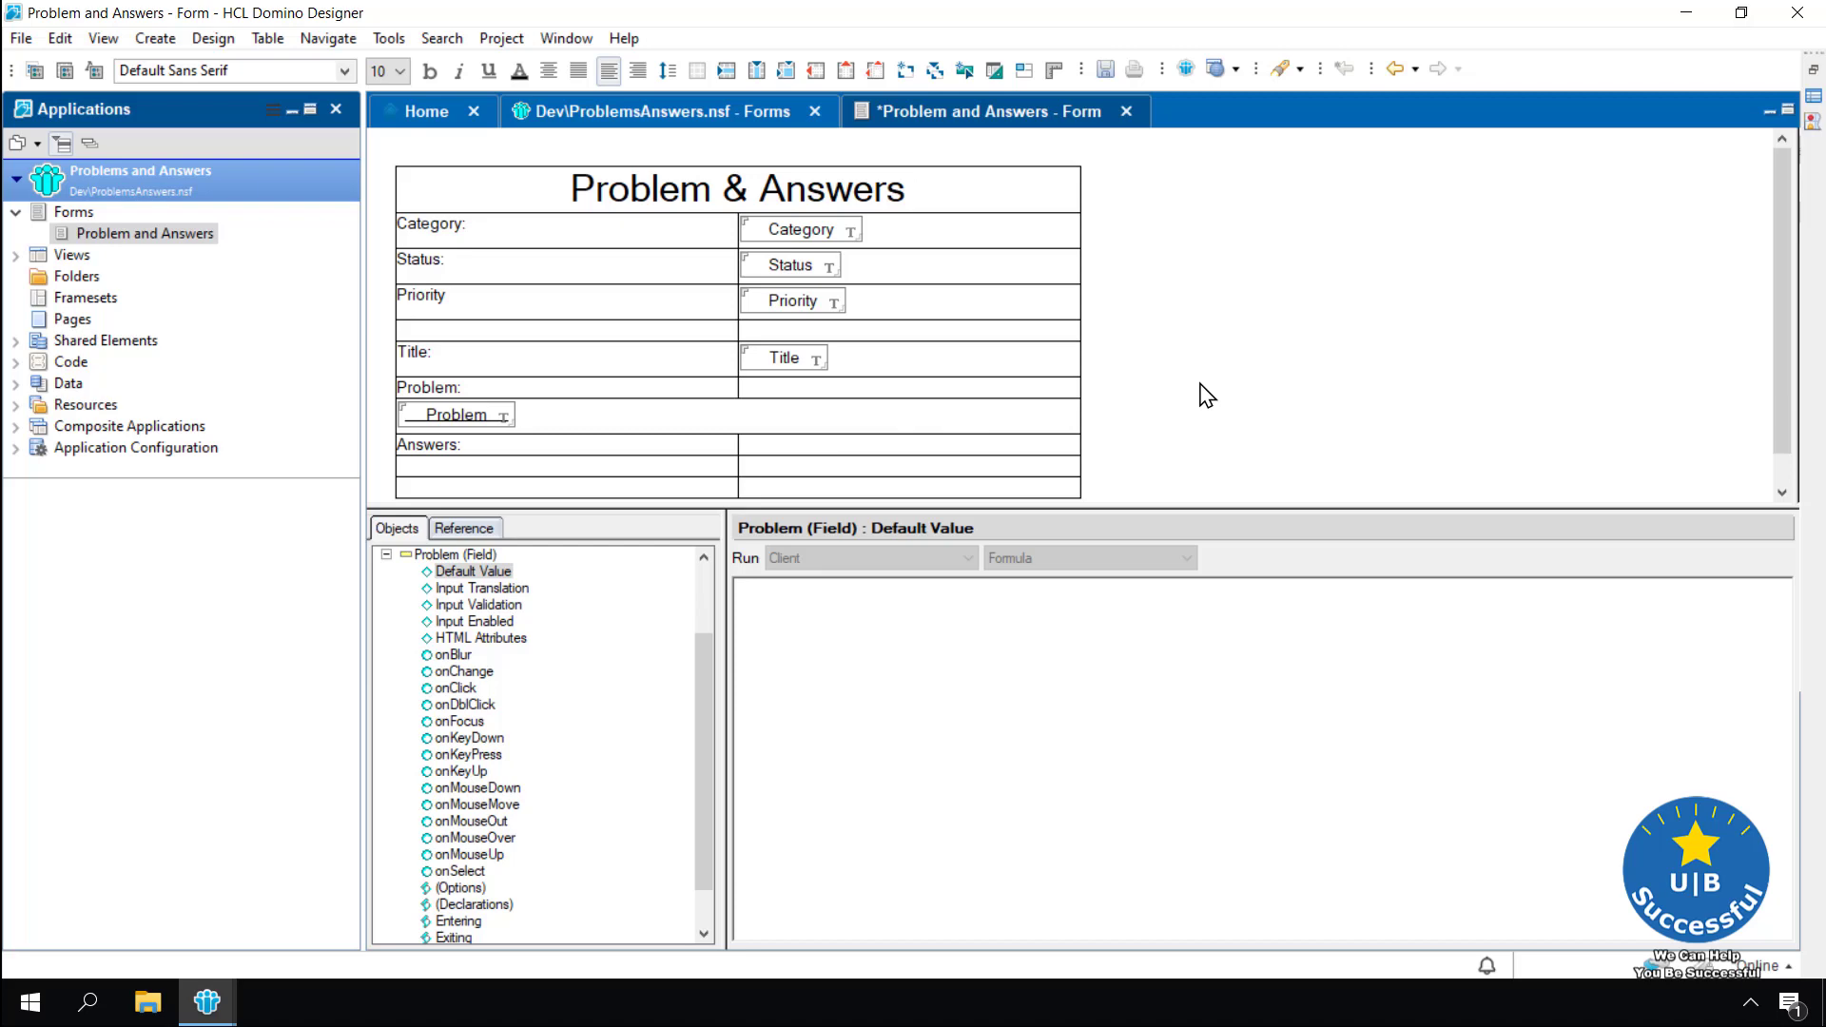
Merge the two cells of the empty row below Answers: into one cell
{"action": "scroll", "coordinate": [1208, 395], "scroll_direction": "down", "scroll_amount": 1}
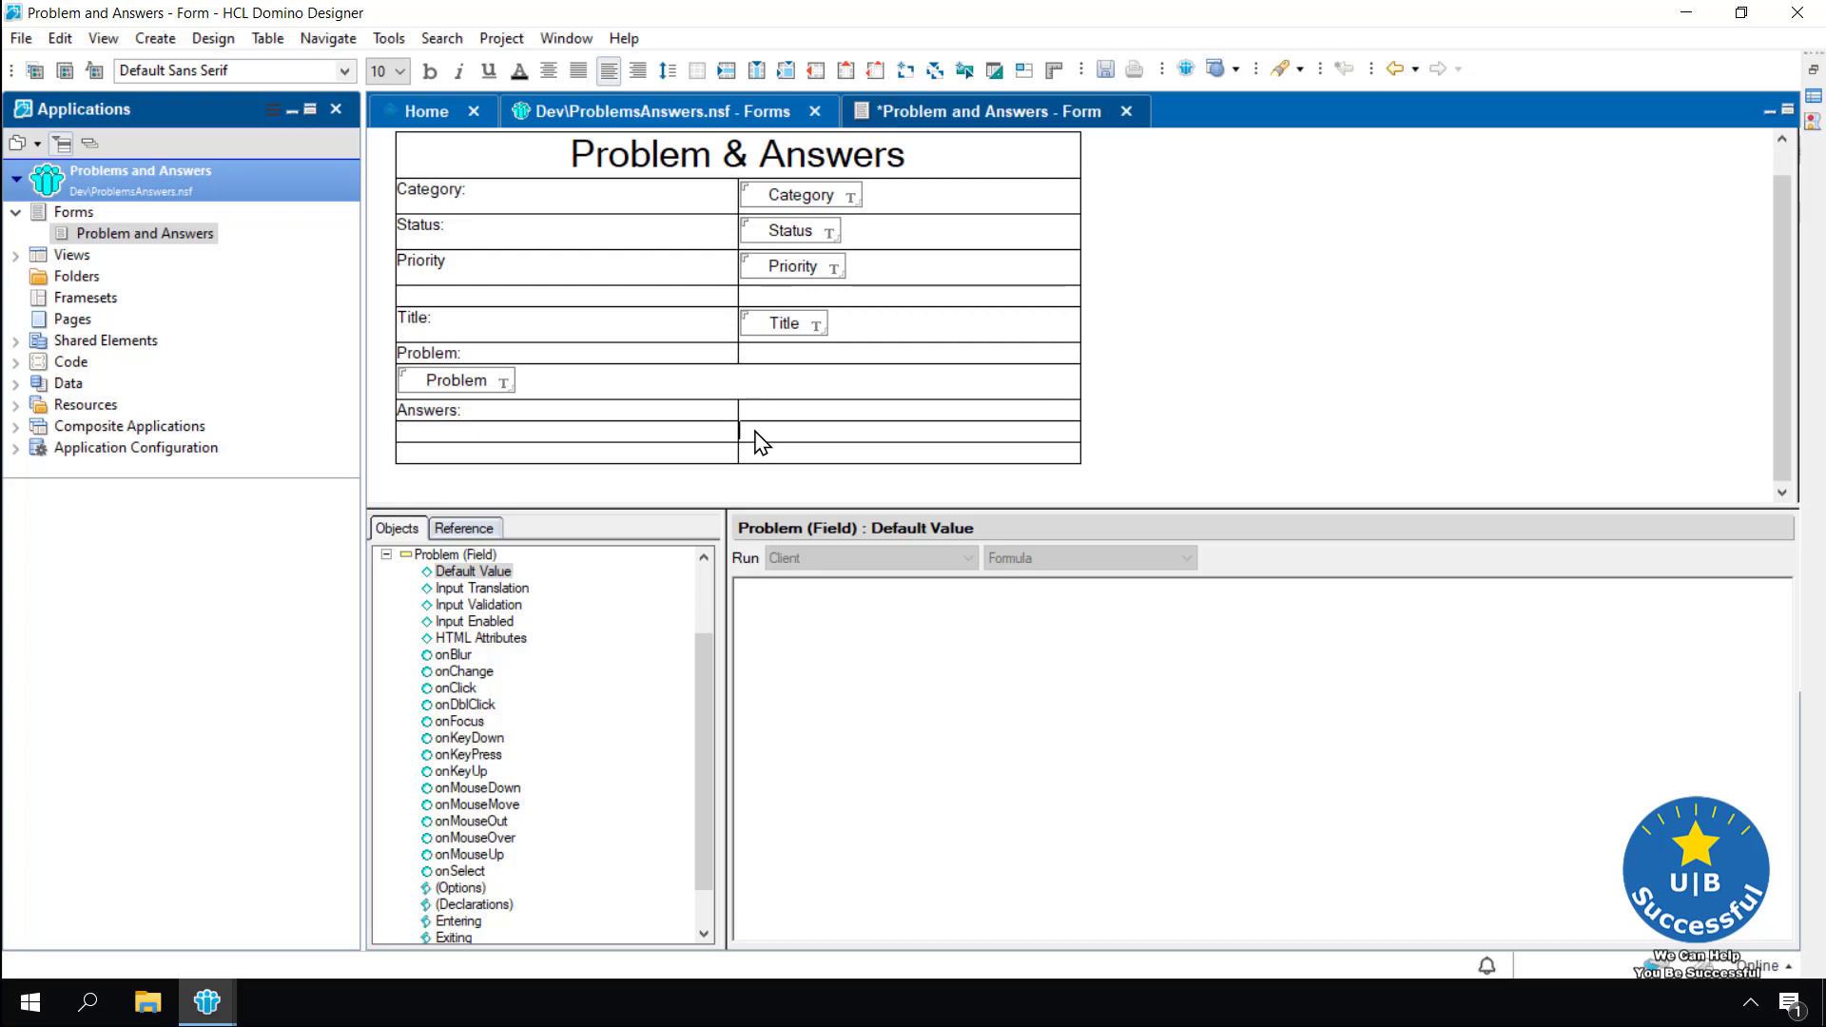
{"action": "left_click_drag", "start_coordinate": [758, 440], "coordinate": [675, 441]}
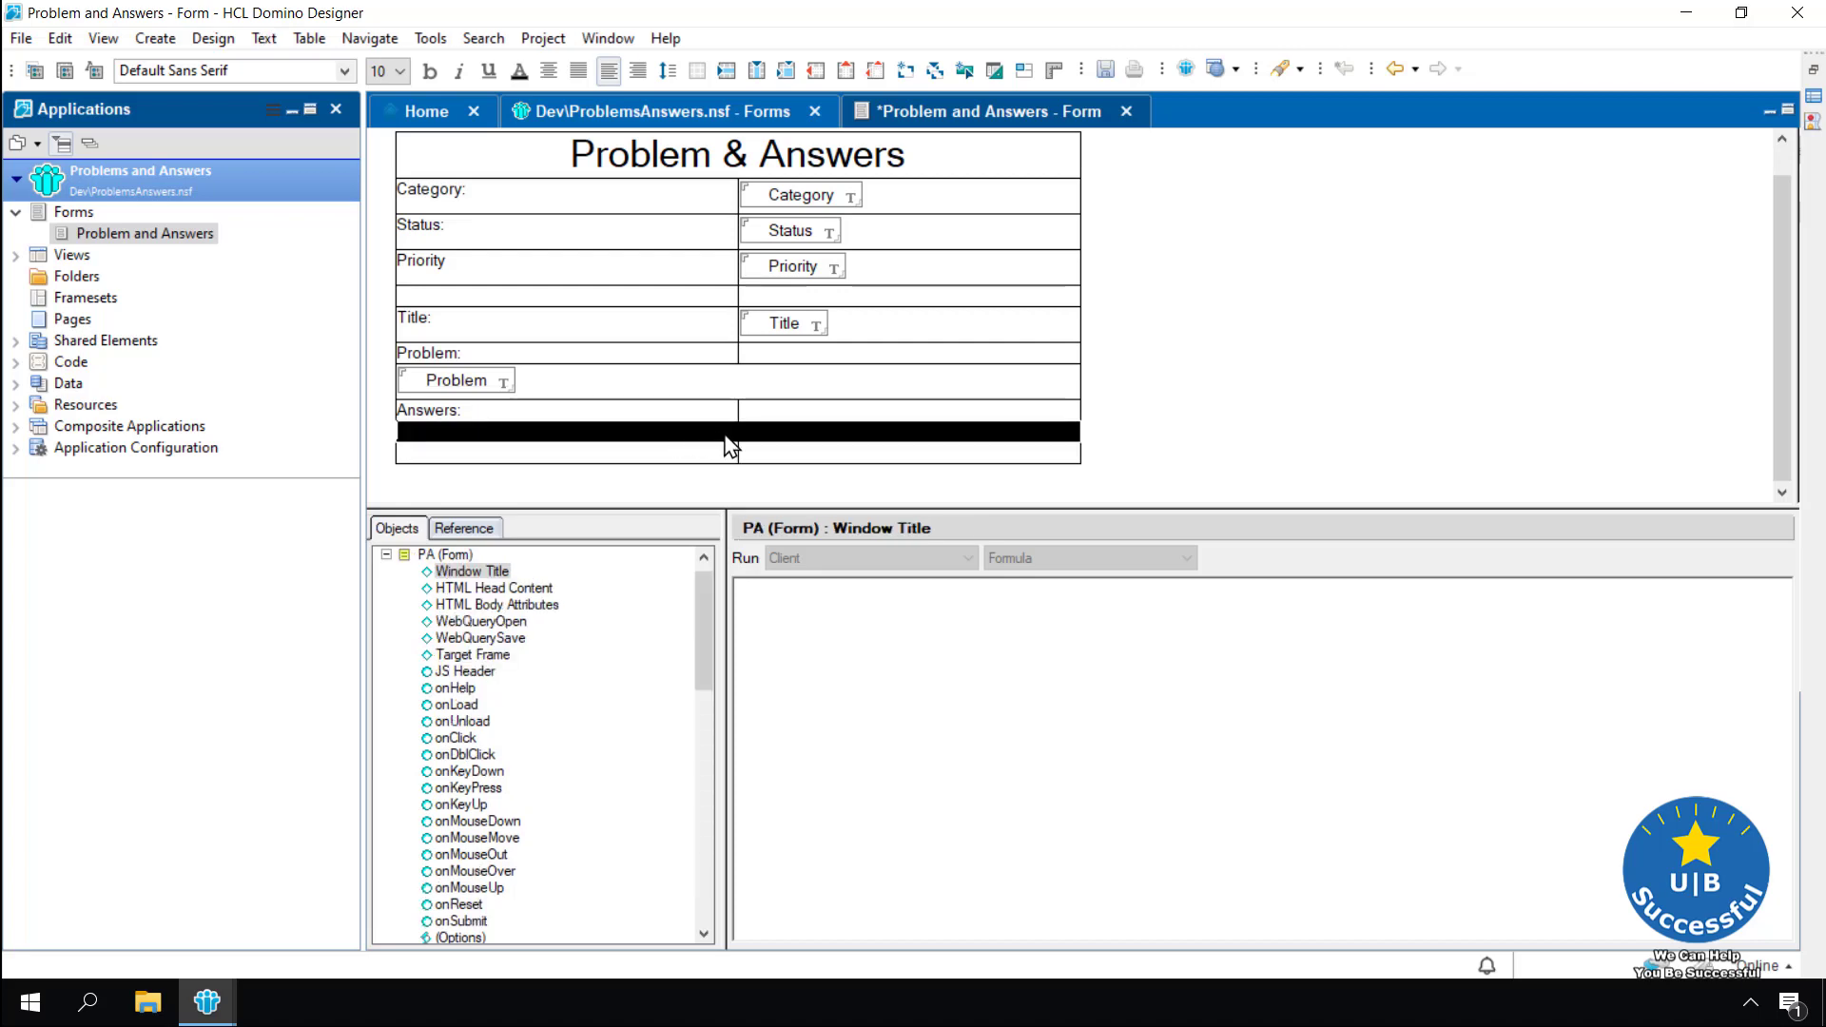
{"action": "right_click", "coordinate": [728, 447]}
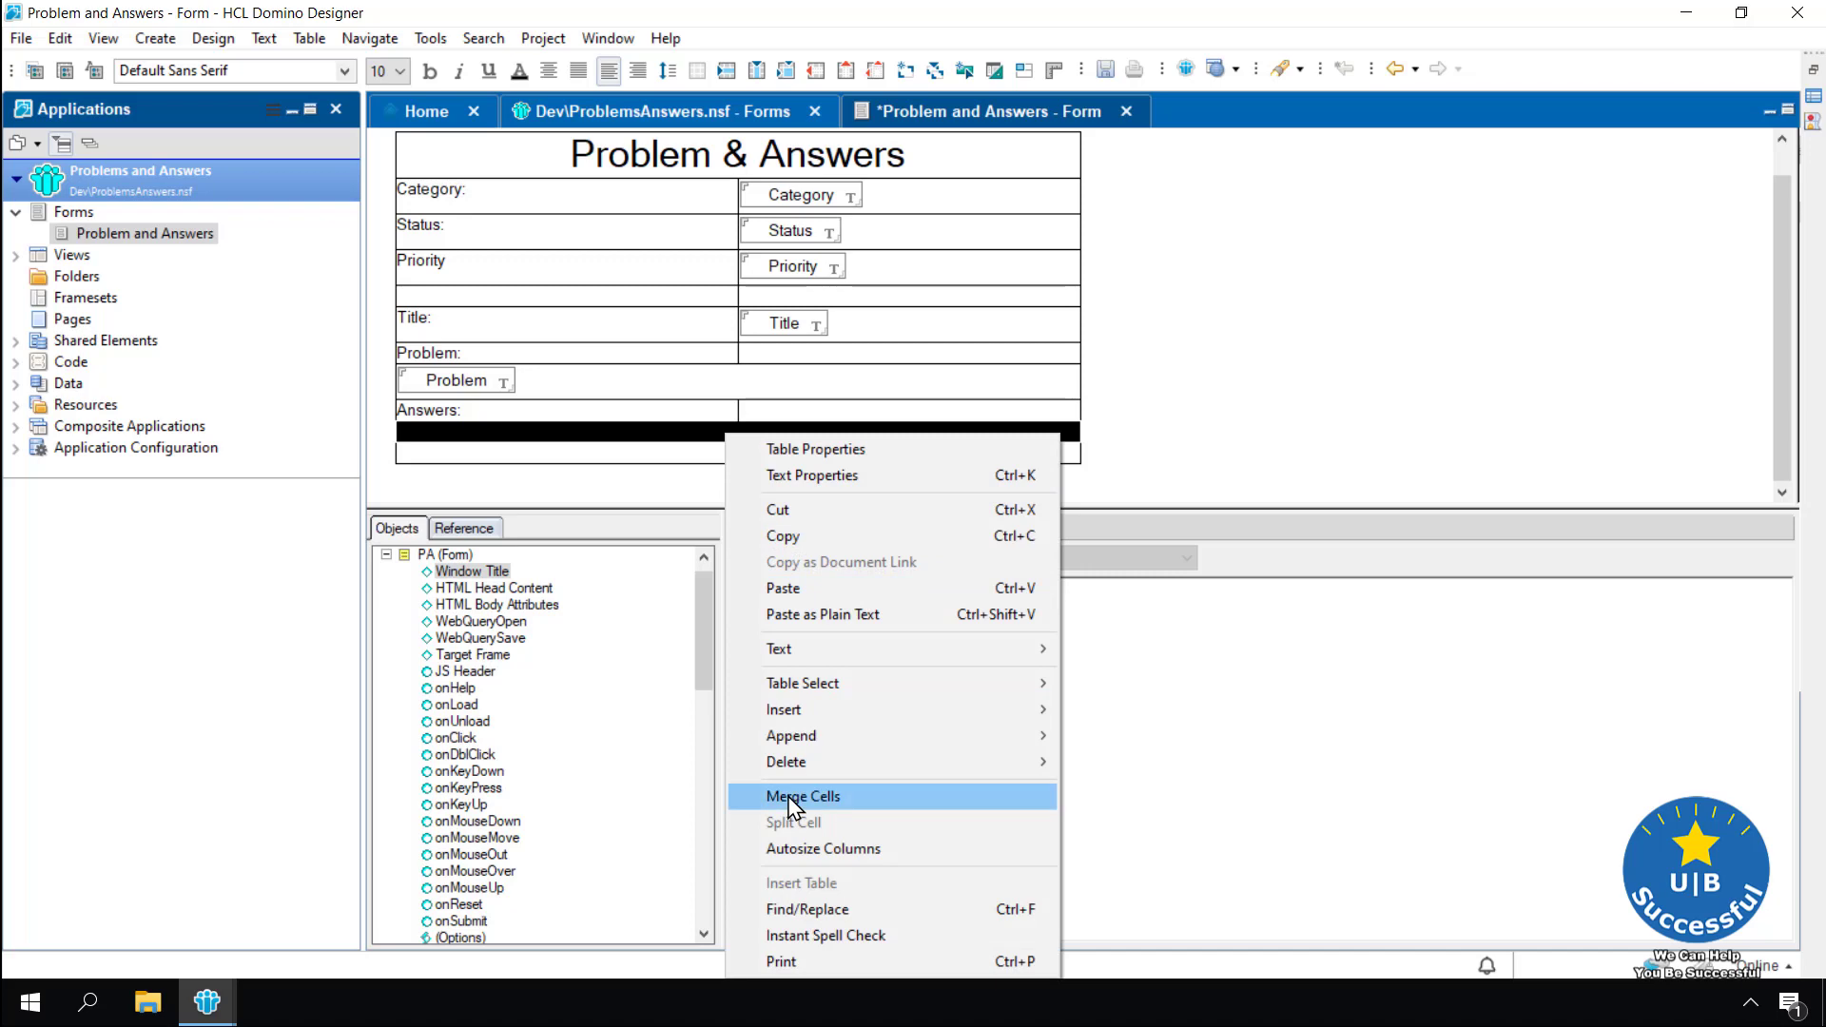
{"action": "left_click", "coordinate": [788, 807]}
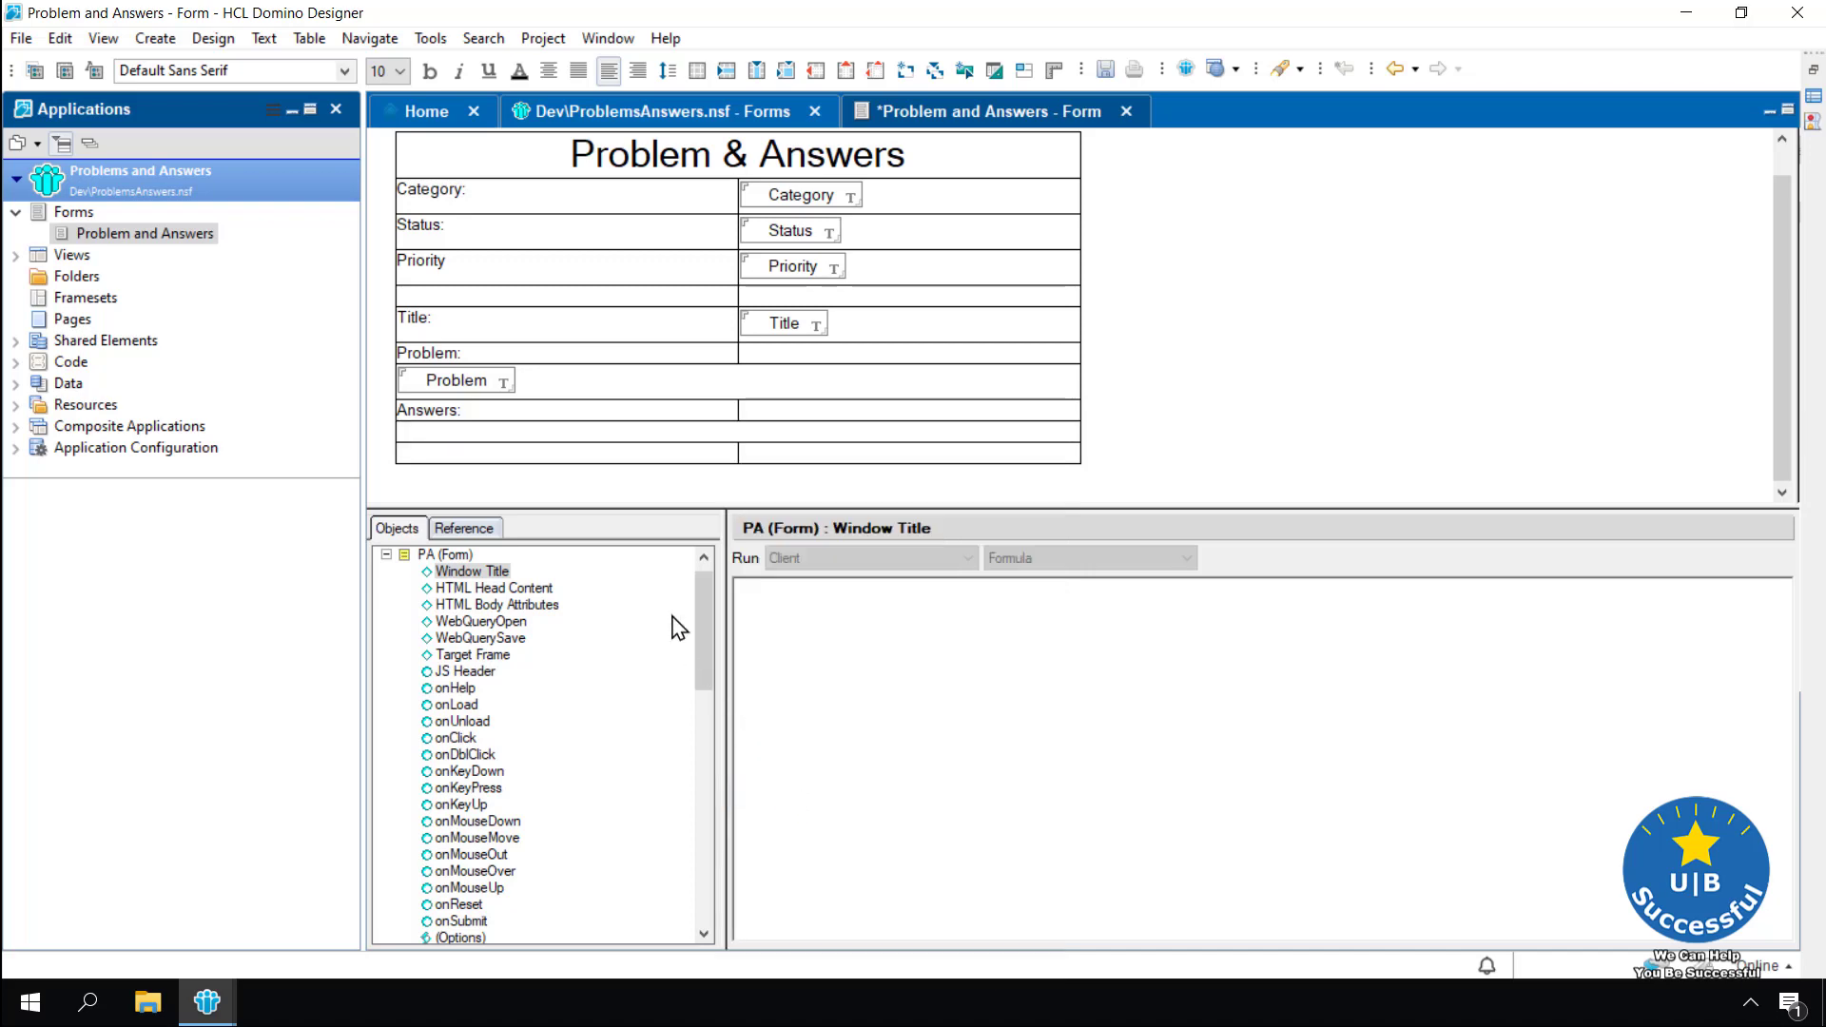
Insert a field named Answers into the merged cell
{"action": "left_click", "coordinate": [904, 78]}
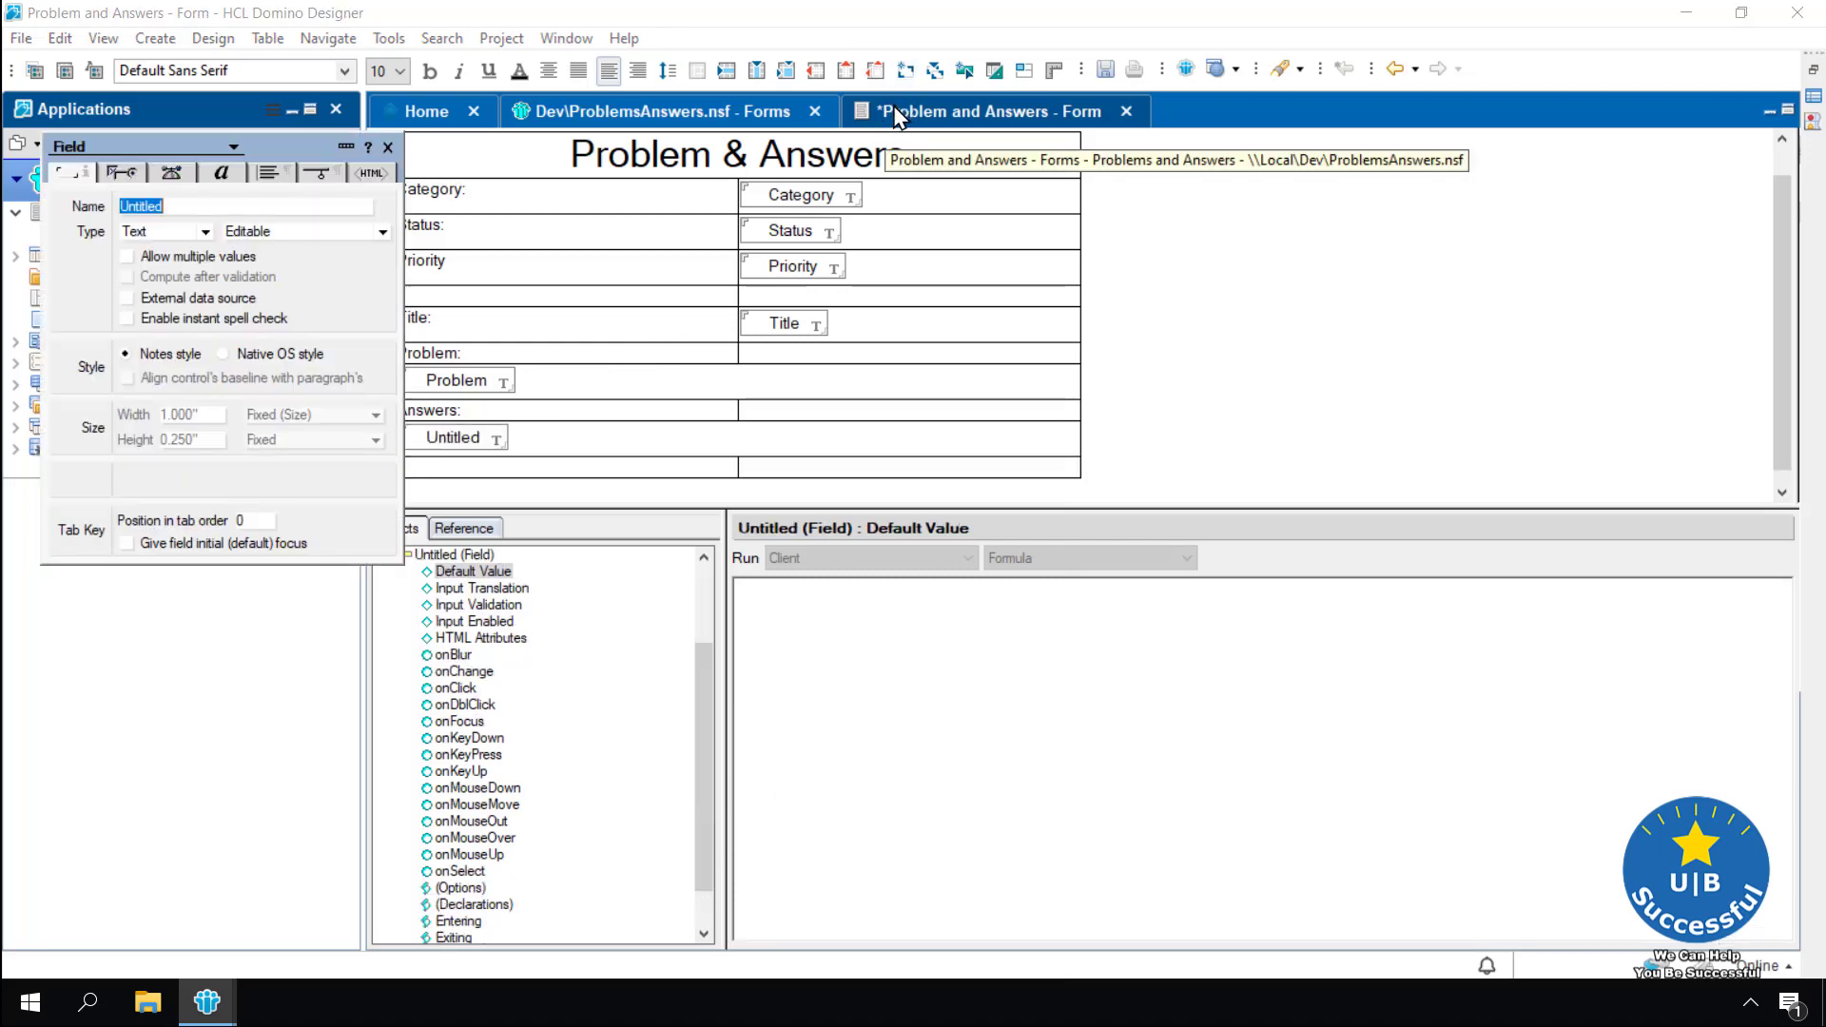
{"action": "type", "text": "Answers"}
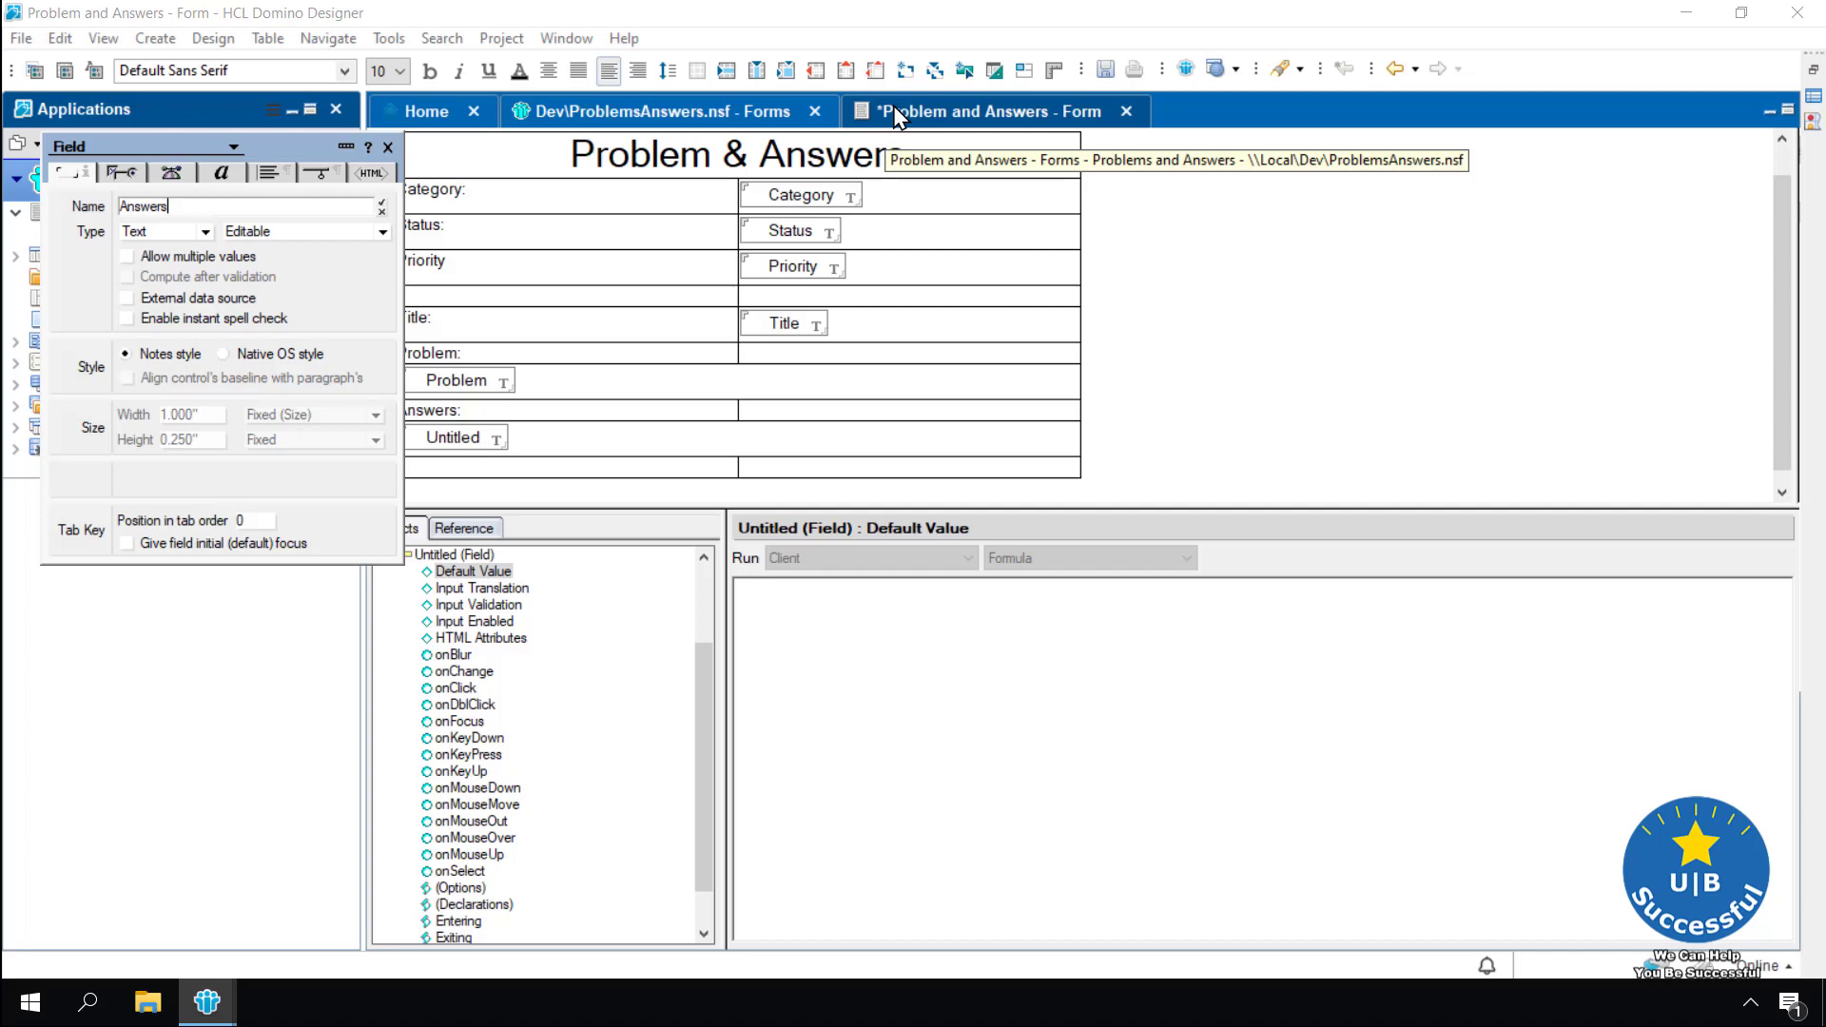
{"action": "left_click", "coordinate": [382, 204]}
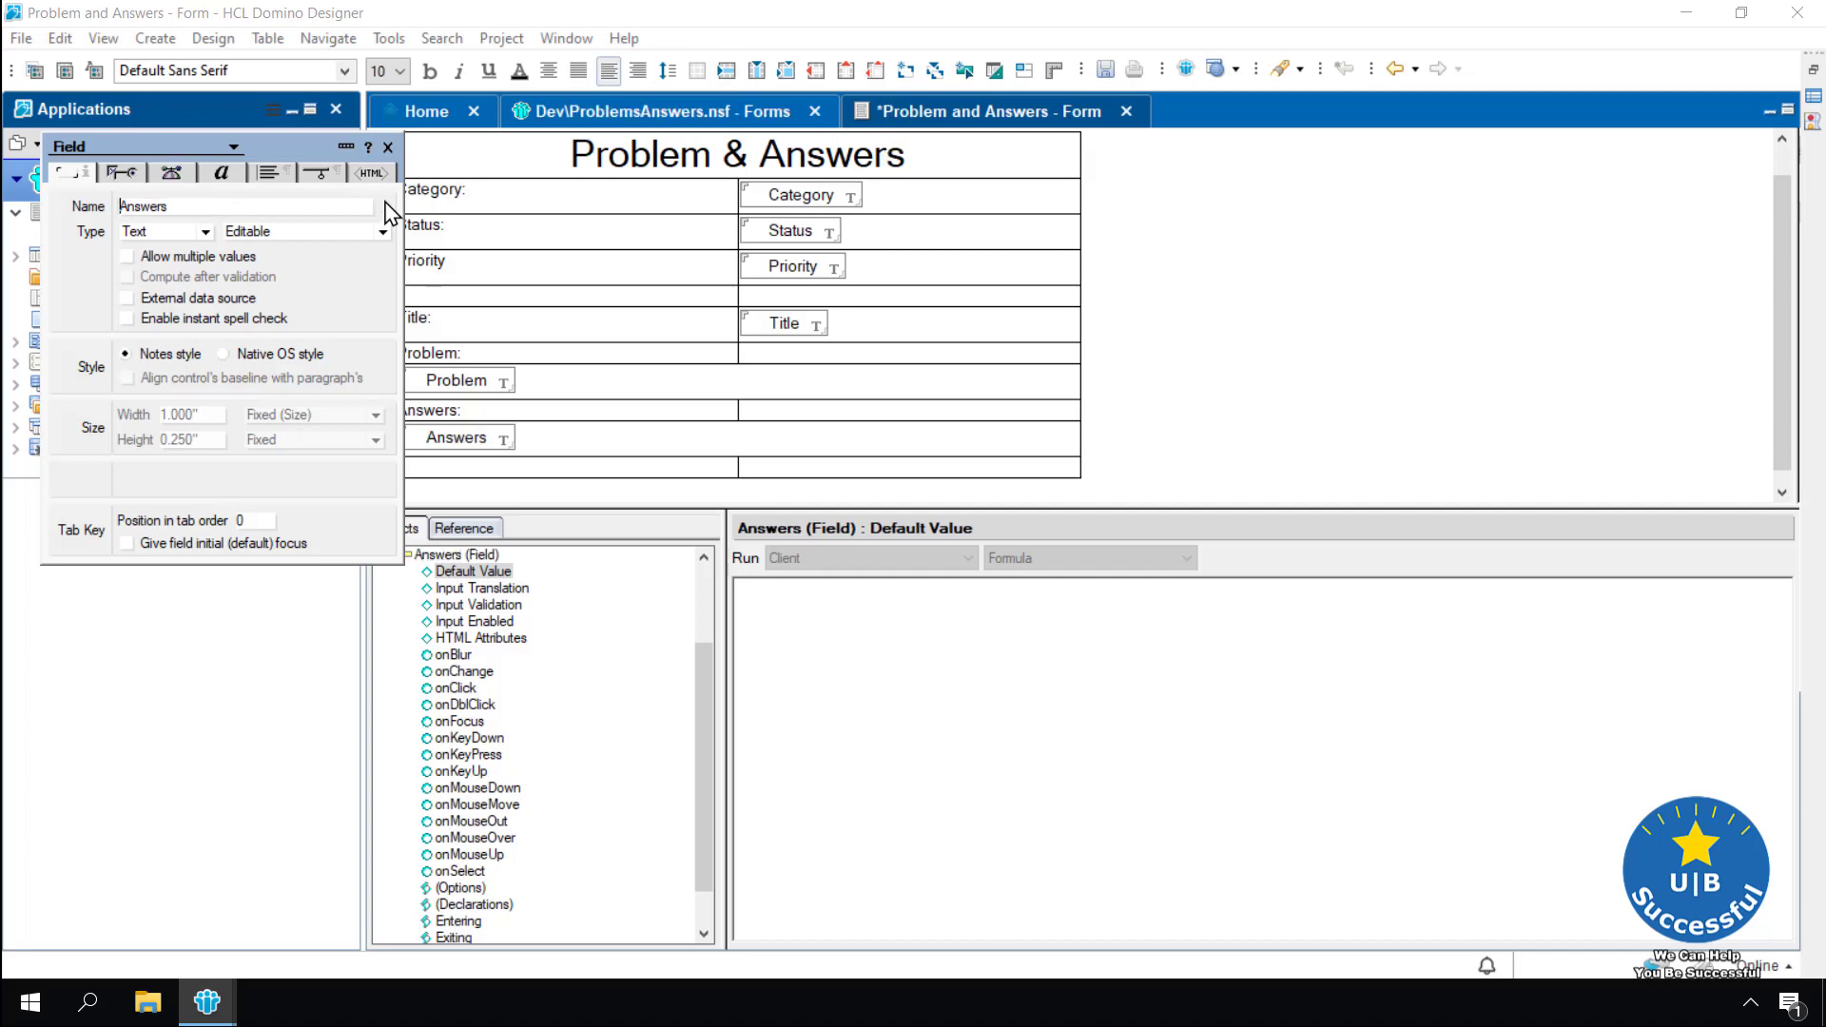
{"action": "left_click", "coordinate": [387, 149]}
{"action": "left_click", "coordinate": [1232, 263]}
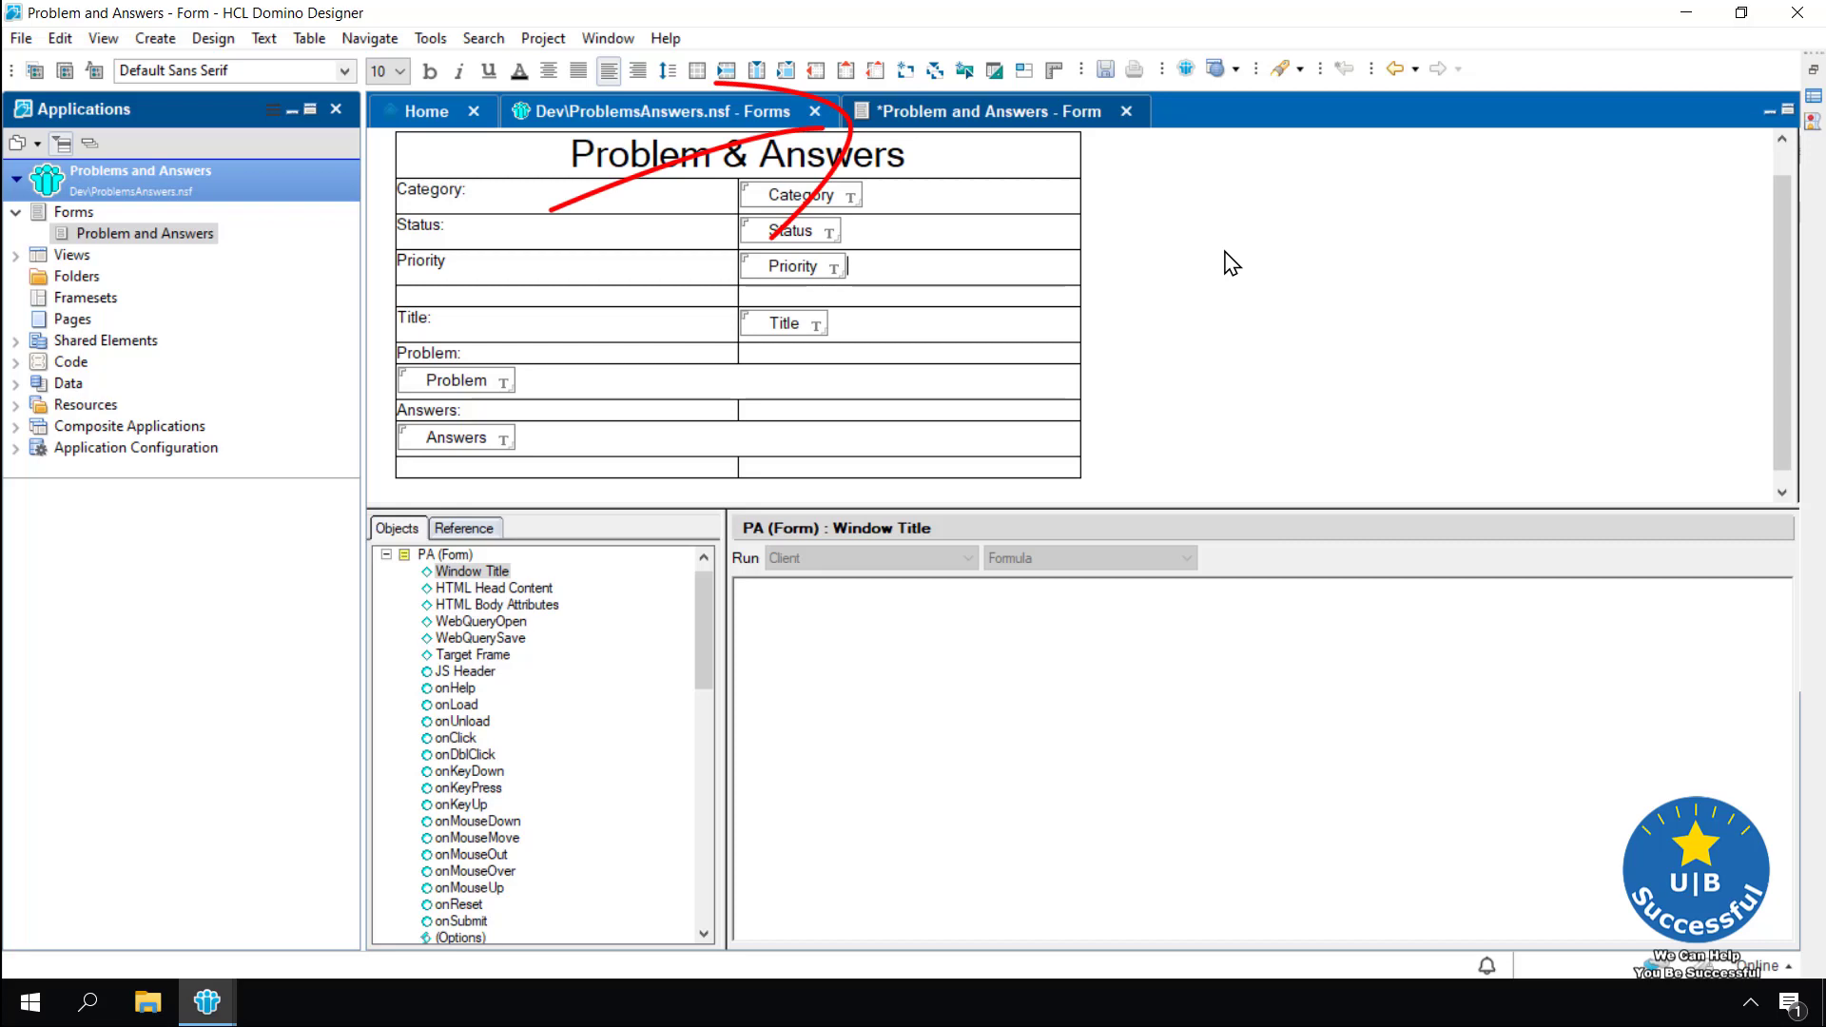
Save the form, delete the blank line above the table, and launch Preview in Notes
{"action": "key", "text": "ctrl+s"}
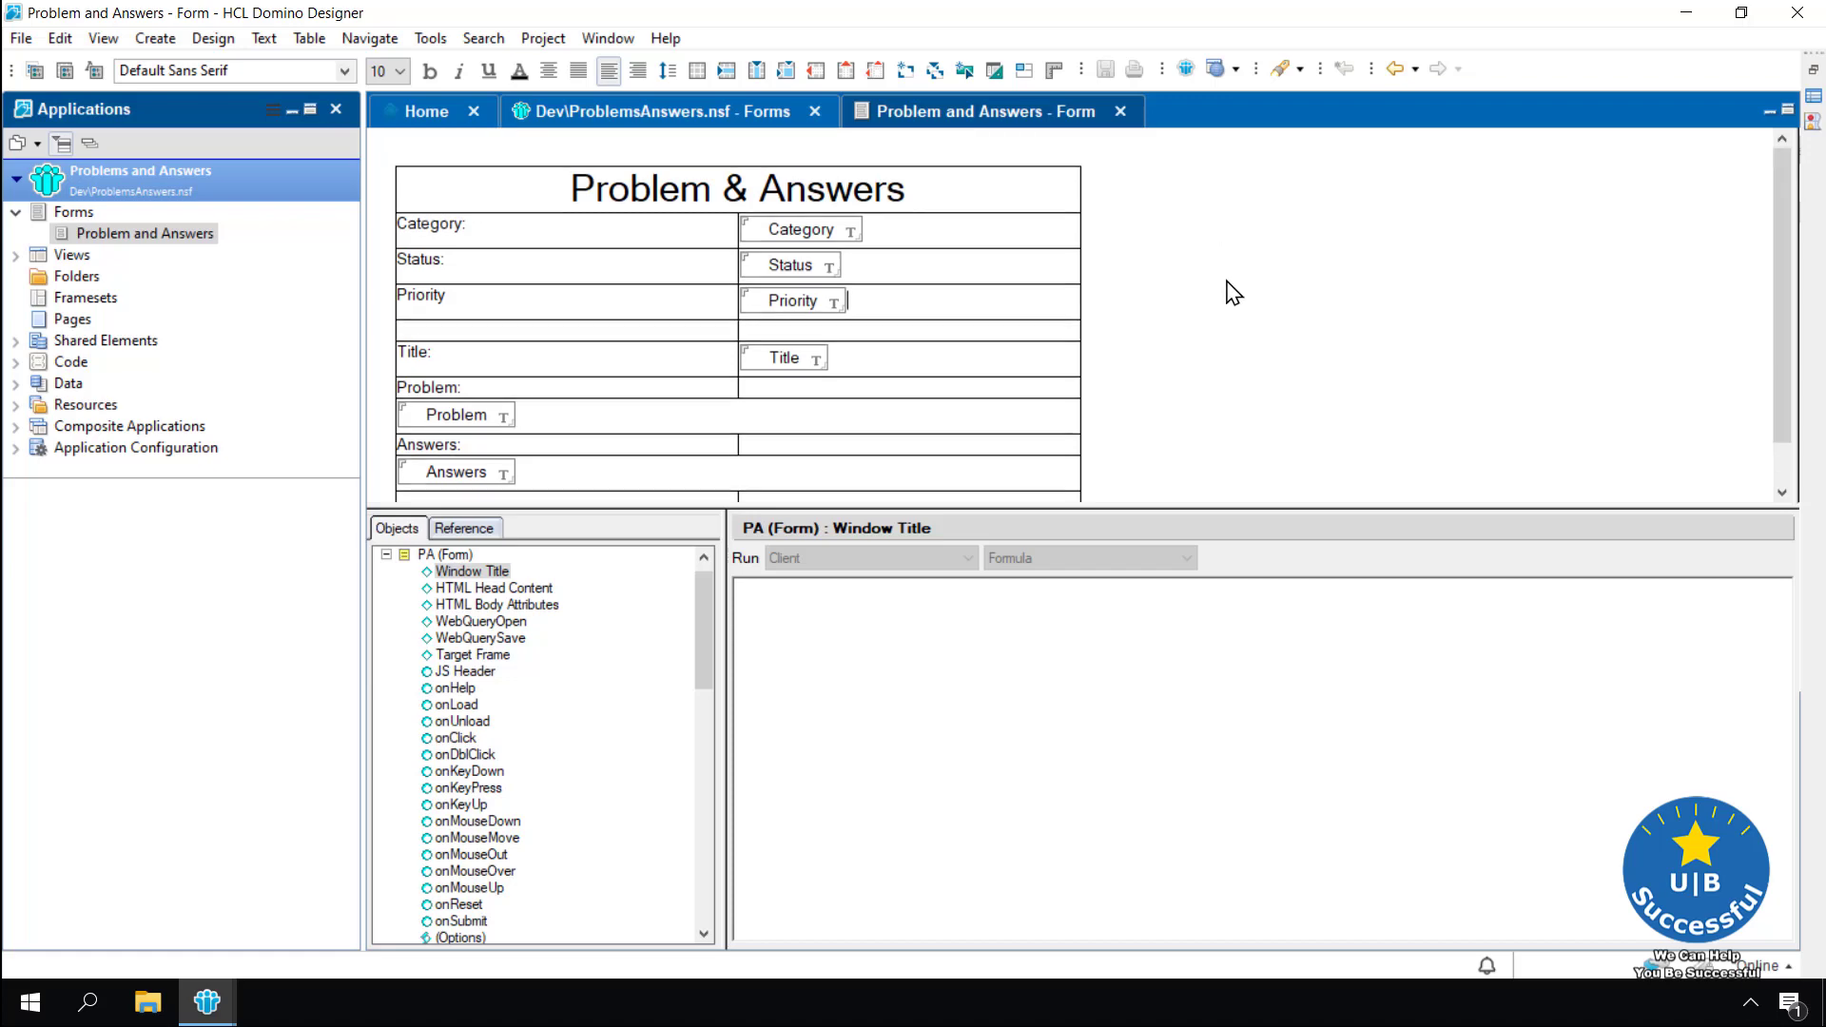
{"action": "scroll", "coordinate": [1229, 288], "scroll_direction": "up", "scroll_amount": 1}
{"action": "left_click", "coordinate": [869, 164]}
{"action": "key", "text": "Delete"}
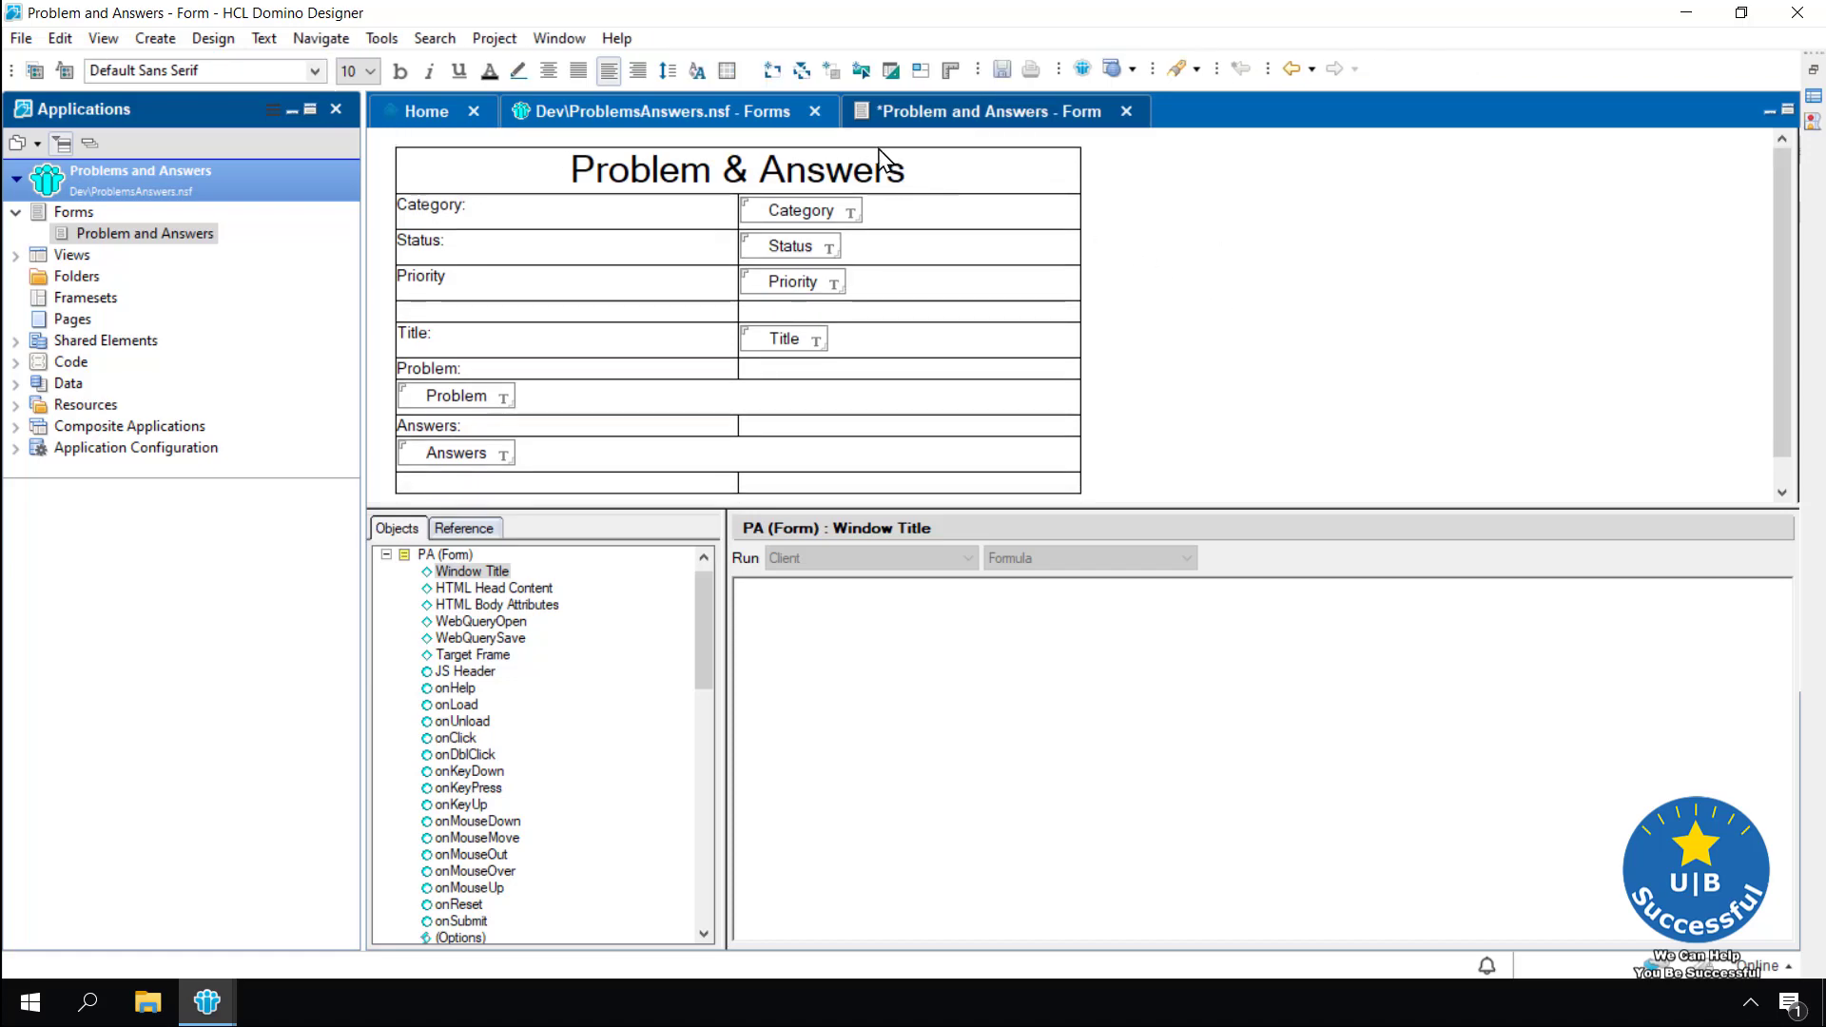
{"action": "left_click", "coordinate": [1083, 70]}
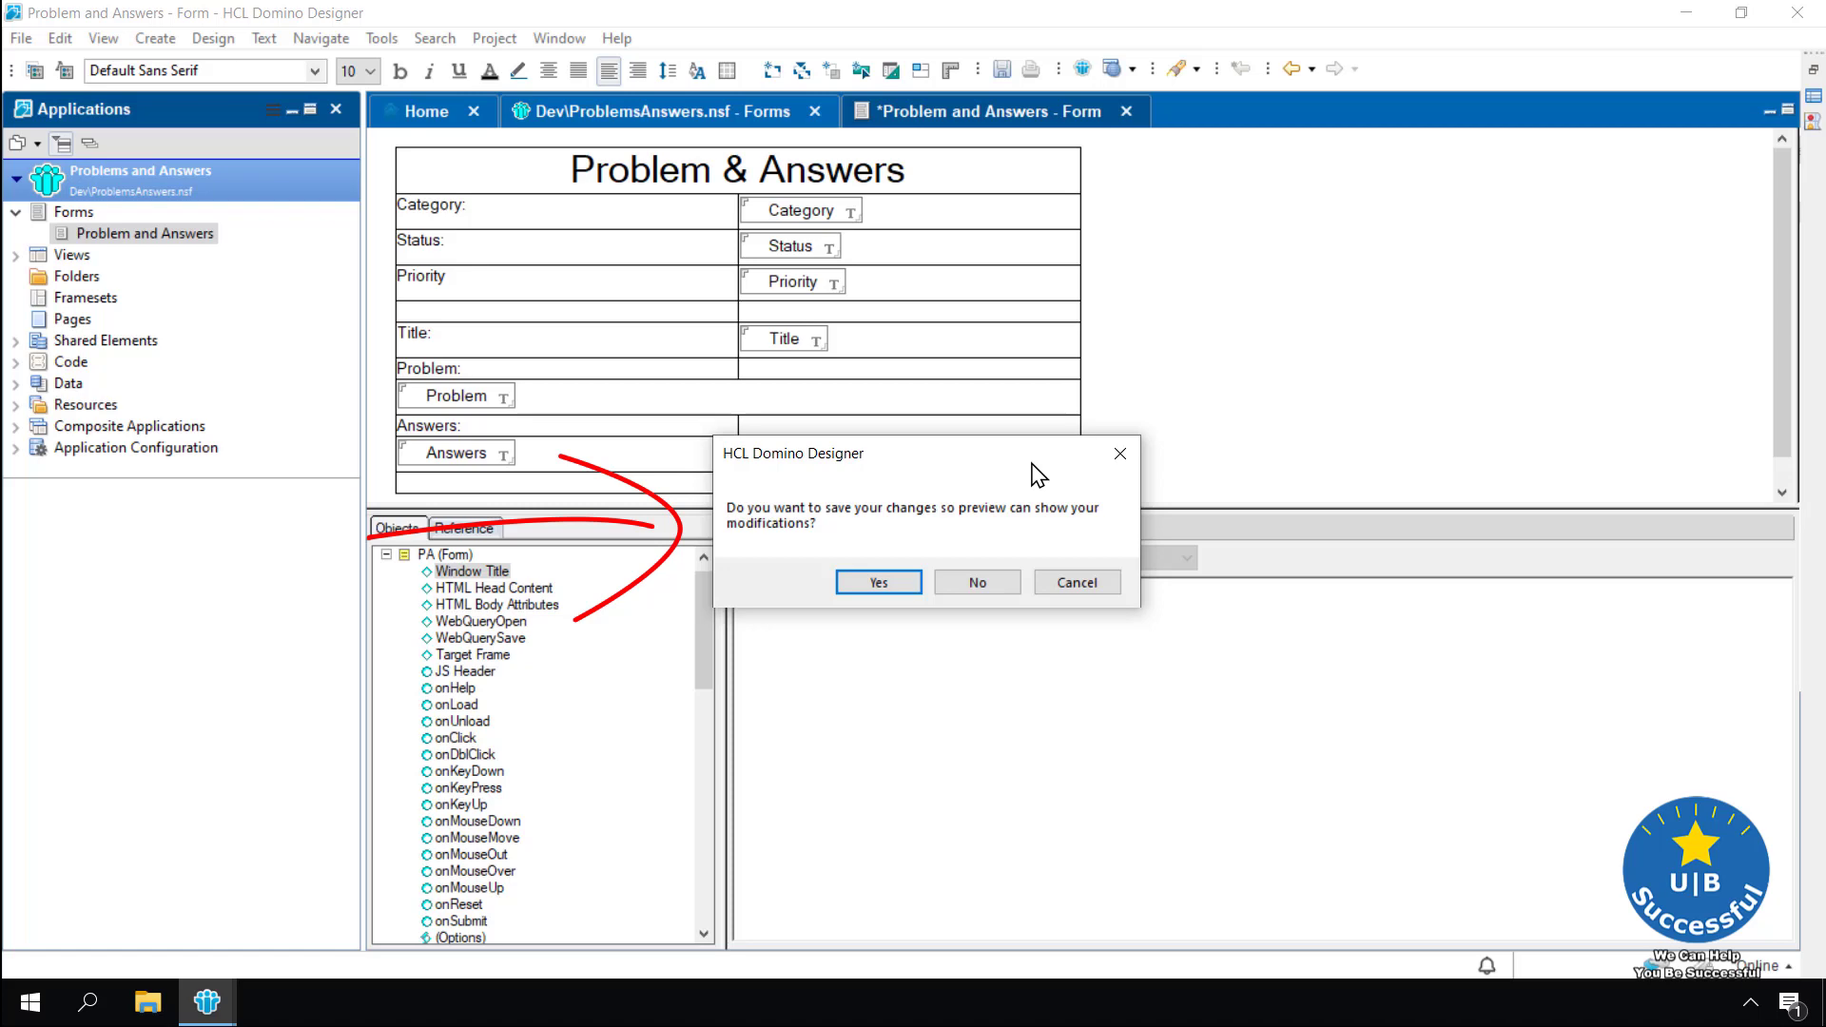
Save changes for the preview, then enter Stuff, Active and priority 1 in the first three fields
{"action": "left_click", "coordinate": [880, 584]}
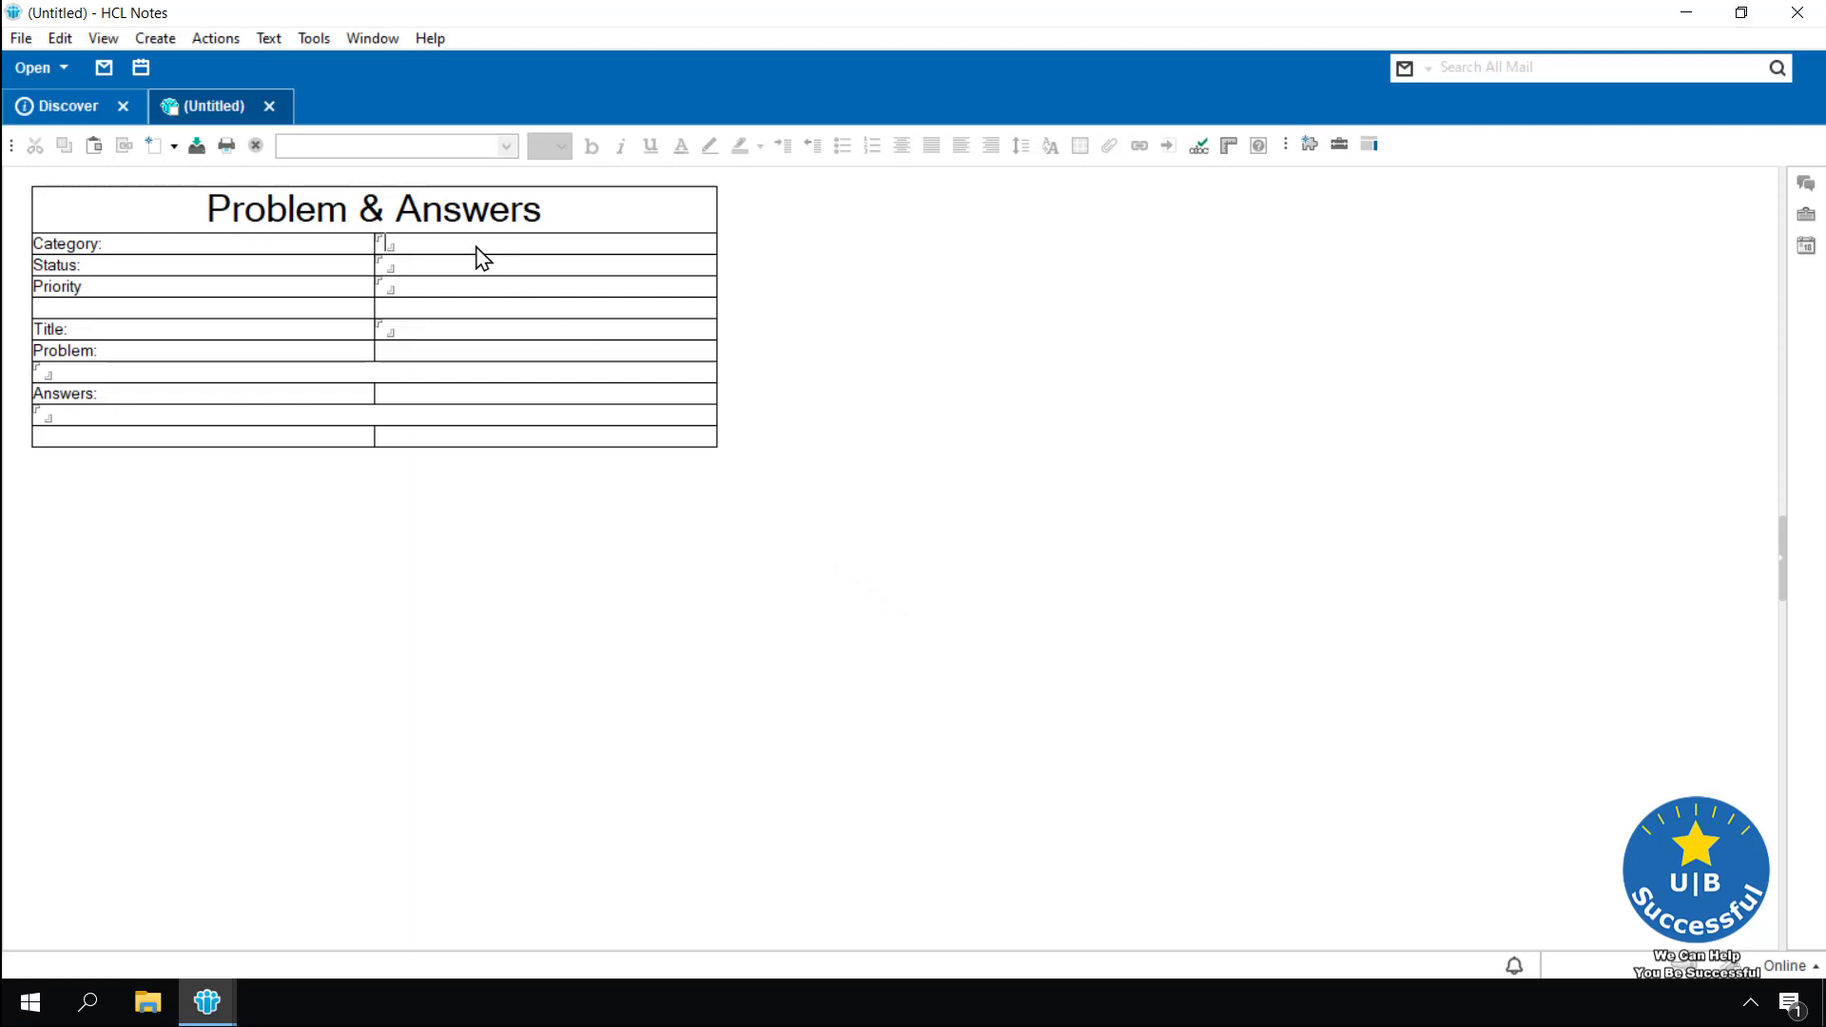
{"action": "type", "text": "Stuff"}
{"action": "key", "text": "Tab"}
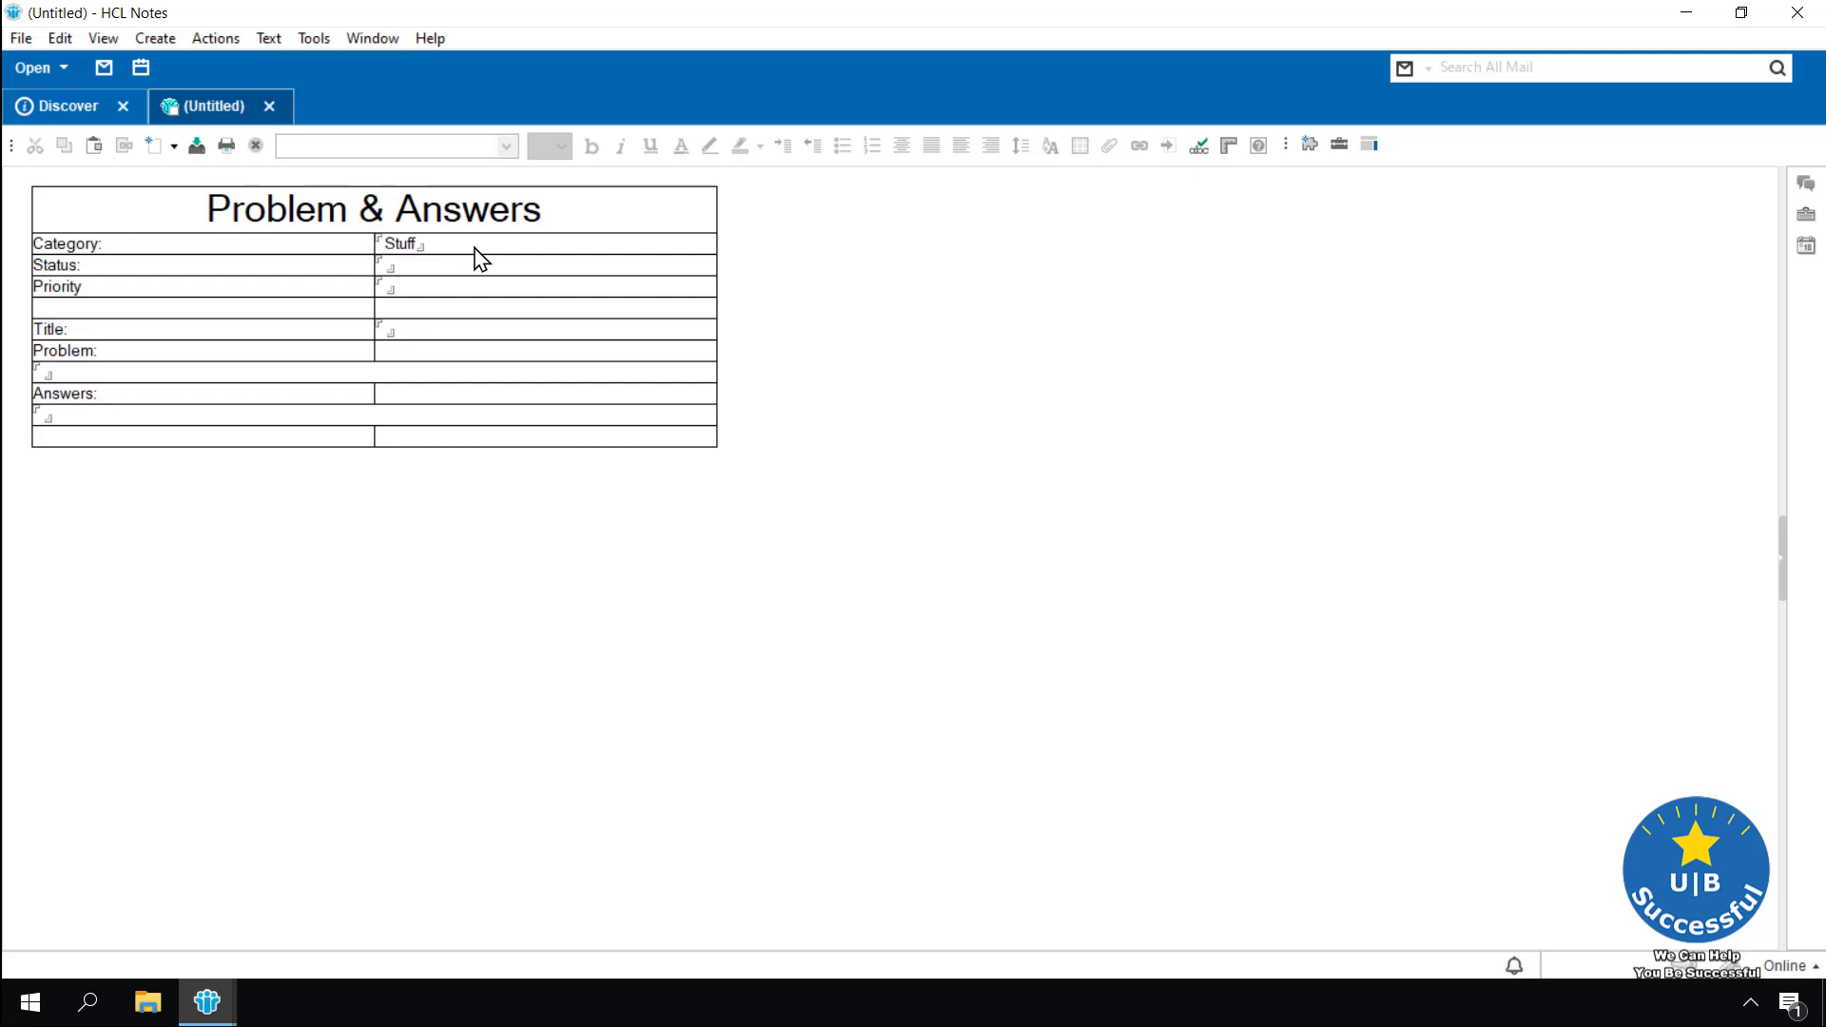
{"action": "type", "text": "Active"}
{"action": "key", "text": "Tab"}
{"action": "type", "text": "1"}
Enter 'Error Message' as Title, paste Lorem Ipsum into Problem and Answers, then close without saving
{"action": "left_click", "coordinate": [428, 332]}
{"action": "type", "text": "Error Message"}
{"action": "key", "text": "Tab"}
{"action": "type", "text": "Lorem Ipsum is simply dummy text of the printing and typesetting industry. Lorem Ipsum has been the industry's standard dummy text ever since the 1500s, when an unknown printer took a galley of type and scrambled it to make a type specimen book. It has survived not only five centuries, but also the leap into electronic typesetting, remaining essentially unchanged. It was popularised in the 1960s with the release of Letraset sheets containing Lorem Ipsum passages, and more recently with desktop publishing software like Aldus PageMaker including versions of Lorem Ipsum."}
{"action": "left_click", "coordinate": [110, 532]}
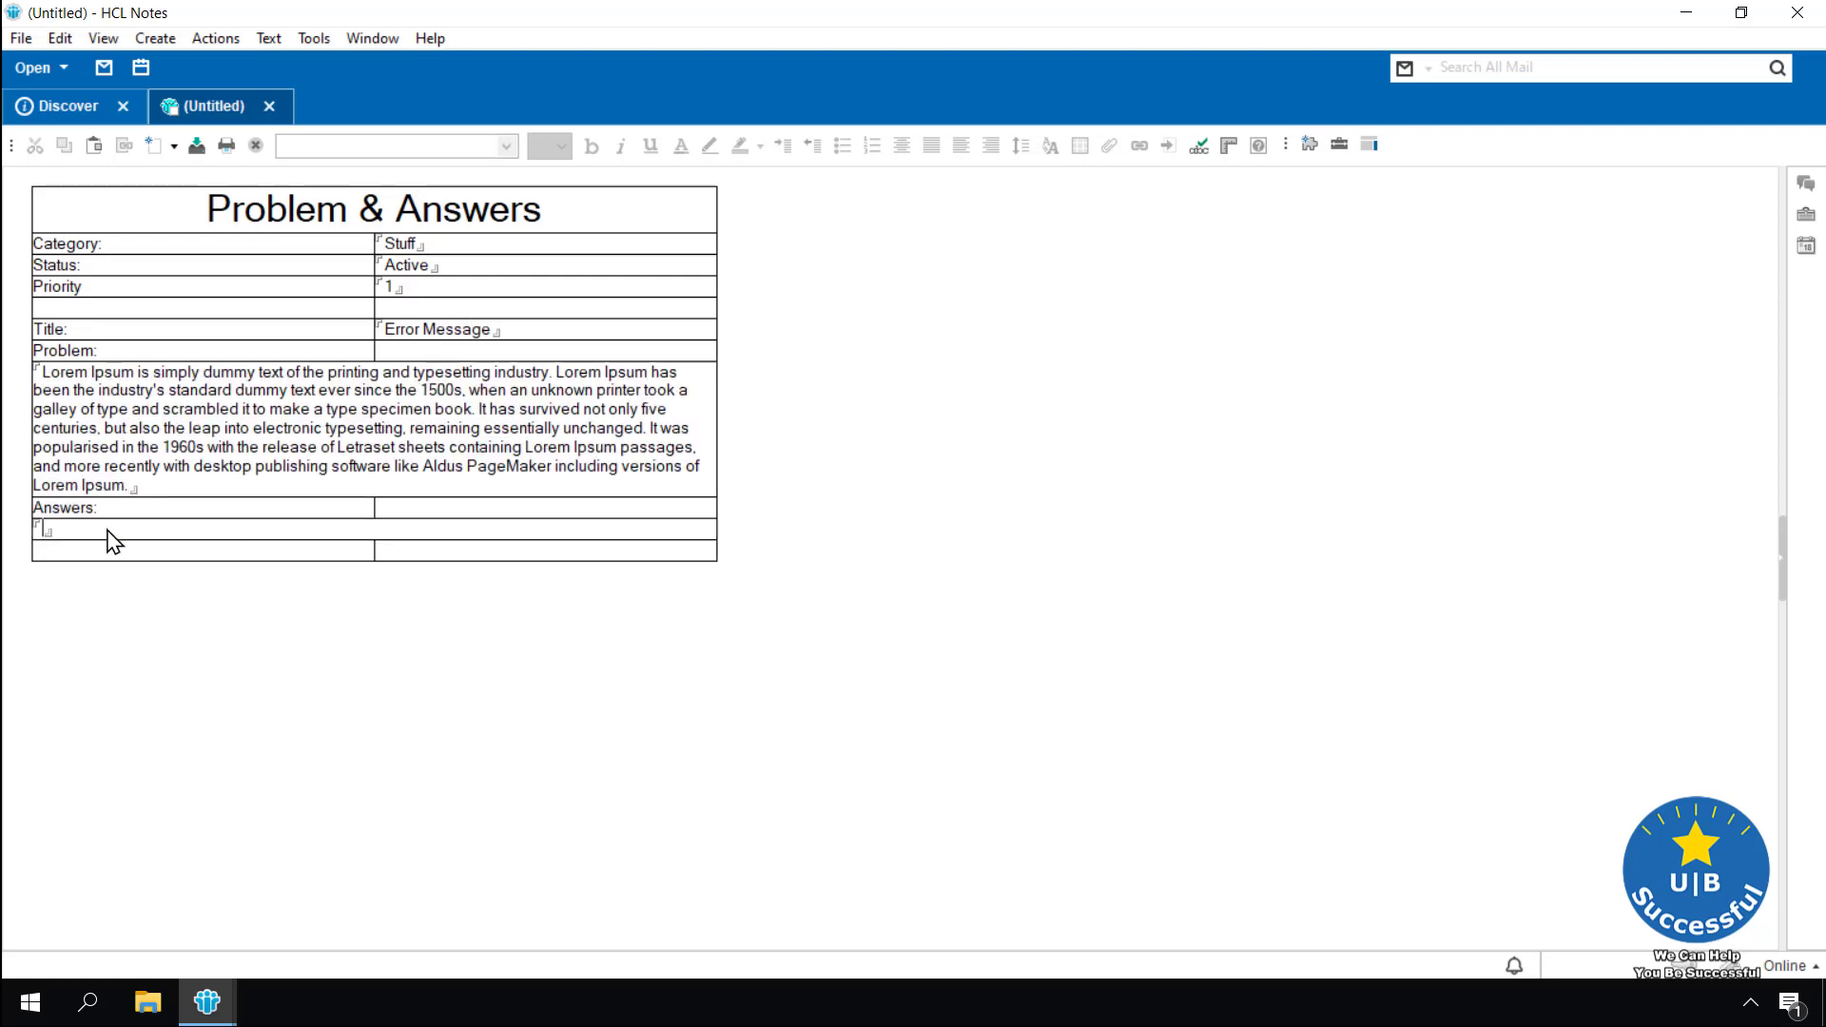
{"action": "type", "text": "Lorem Ipsum is simply dummy text of the printing and typesetting industry. Lorem Ipsum has been the industry's standard dummy text ever since the 1500s, when an unknown printer took a galley of type and scrambled it to make a type specimen book. It has survived not only five centuries, but also the leap into electronic typesetting, remaining essentially unchanged. It was popularised in the 1960s with the release of Letraset sheets containing Lorem Ipsum passages, and more recently with desktop publishing software like Aldus PageMaker including versions of Lorem Ipsum."}
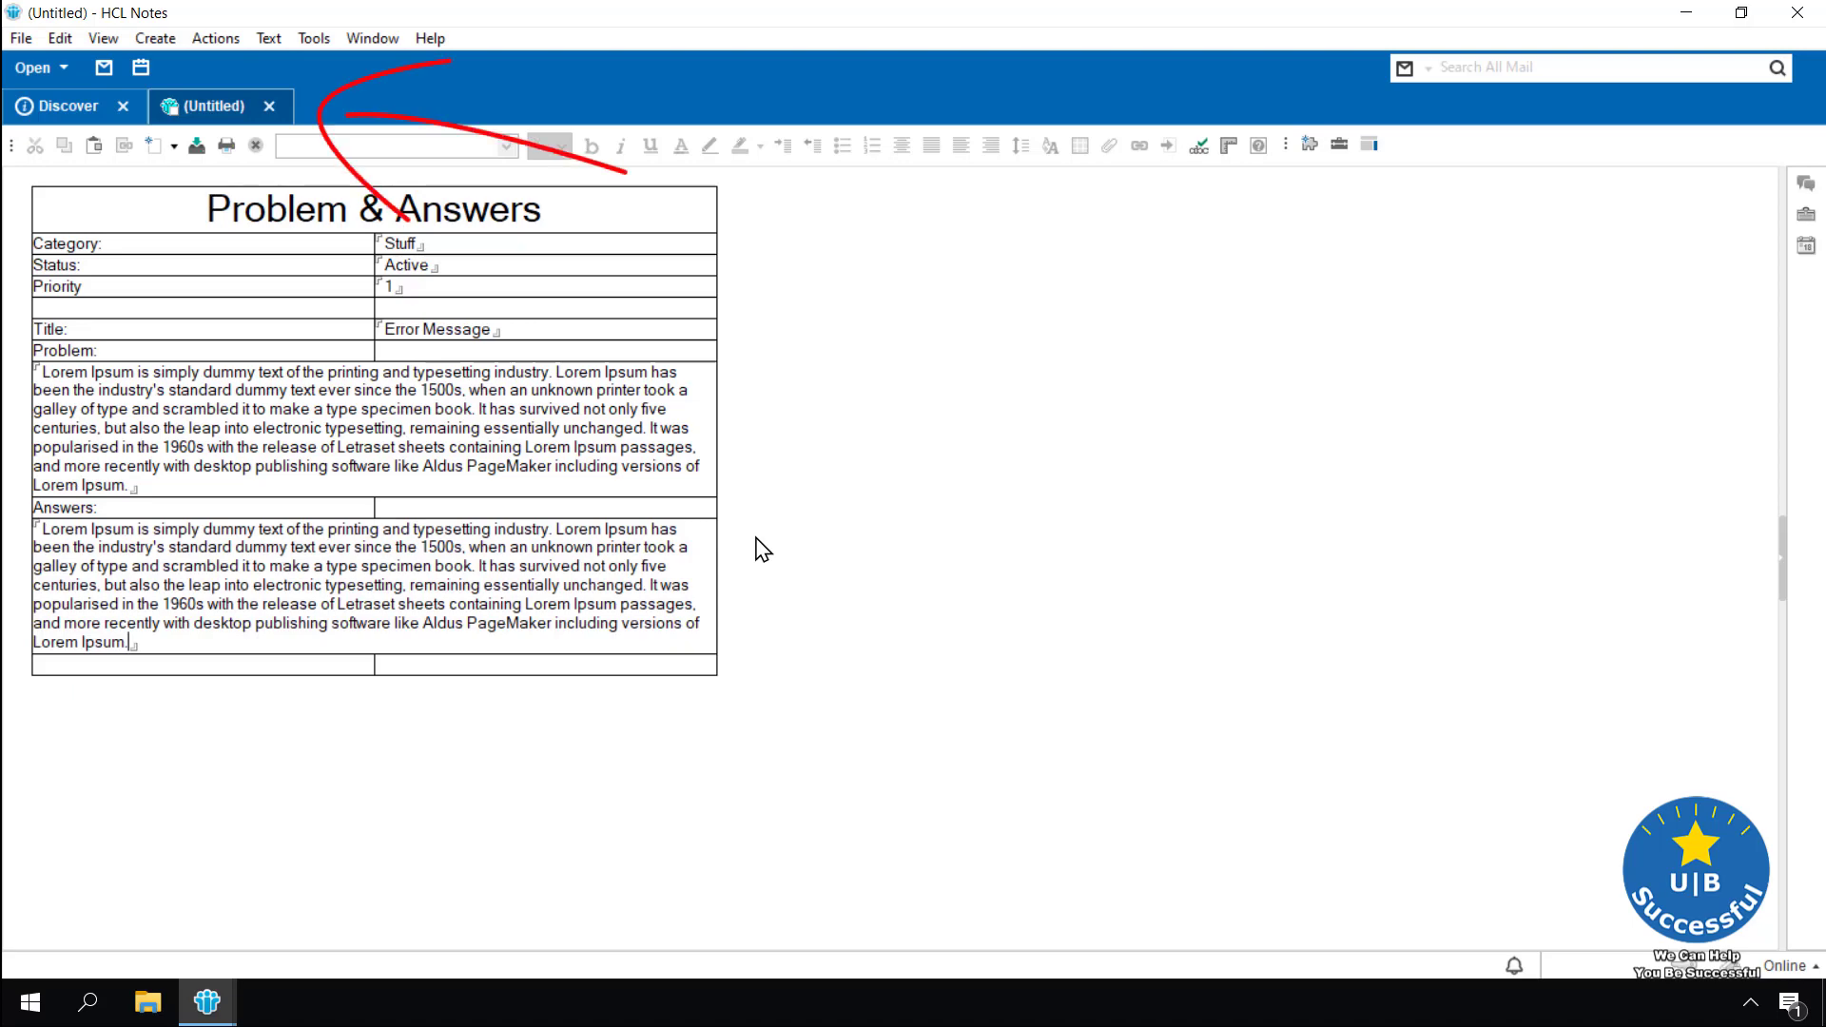
{"action": "left_click", "coordinate": [271, 109]}
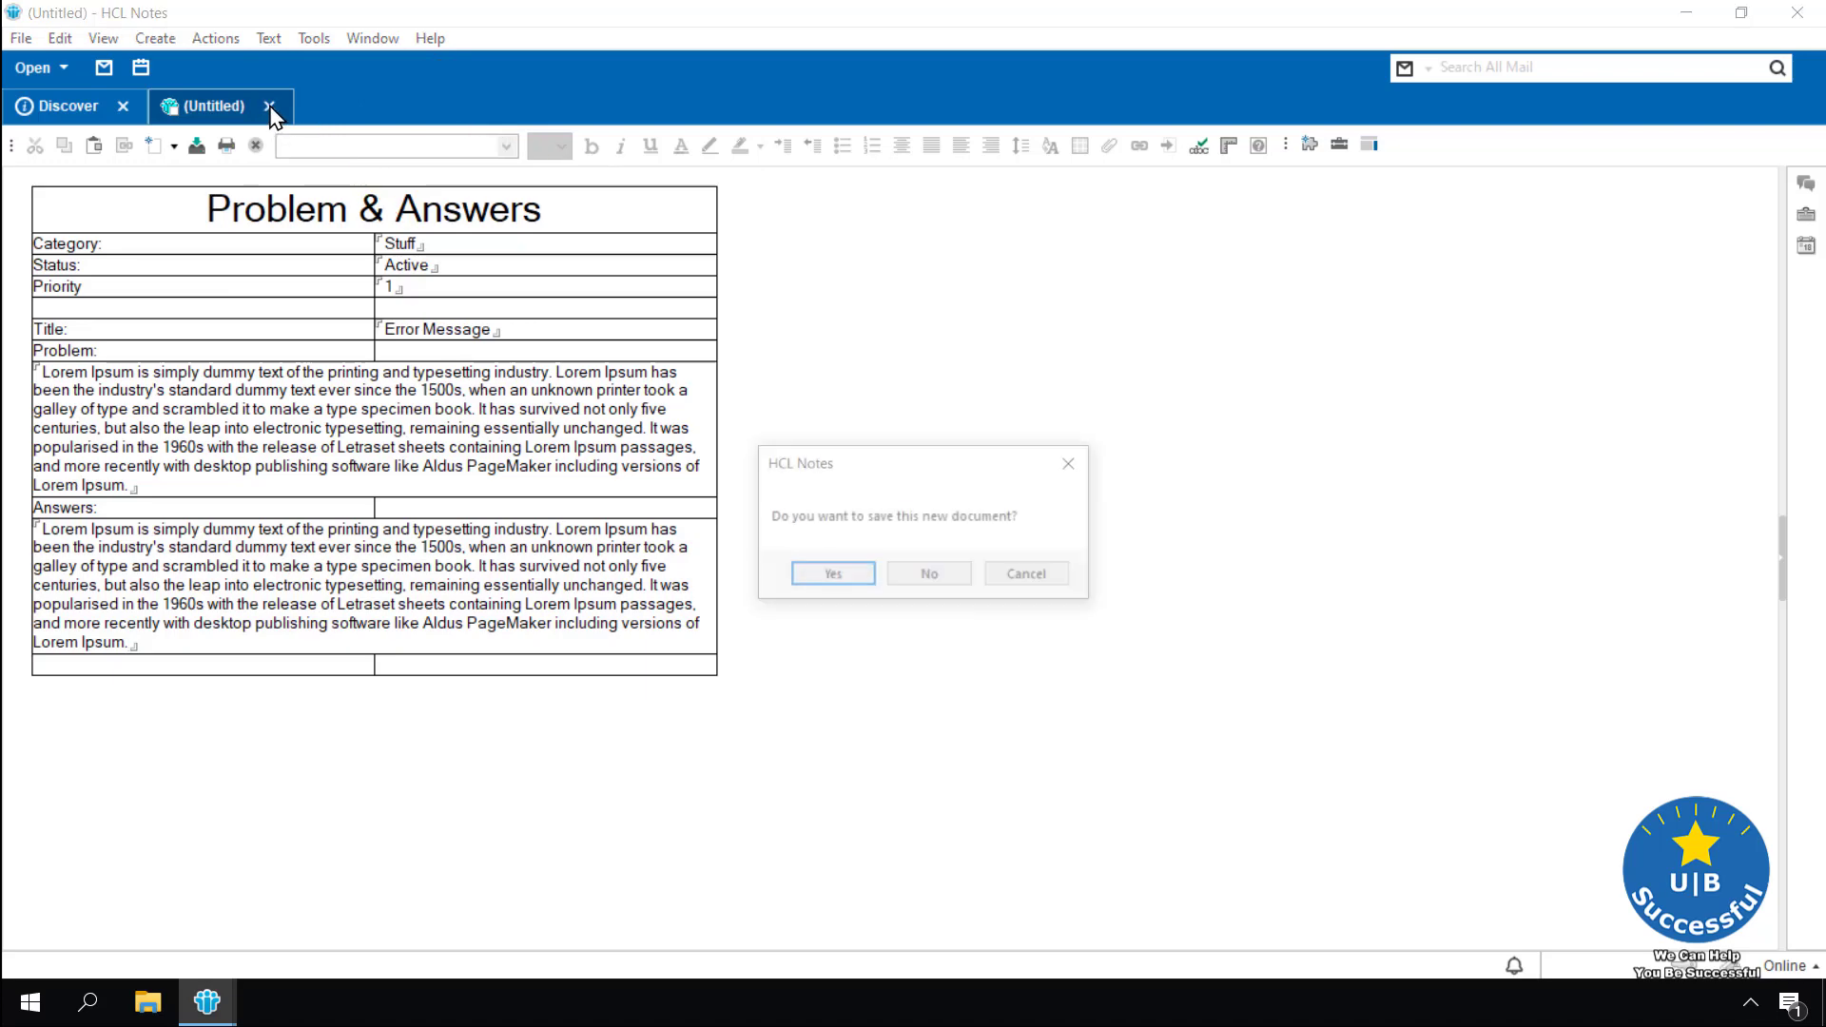
{"action": "left_click", "coordinate": [961, 585]}
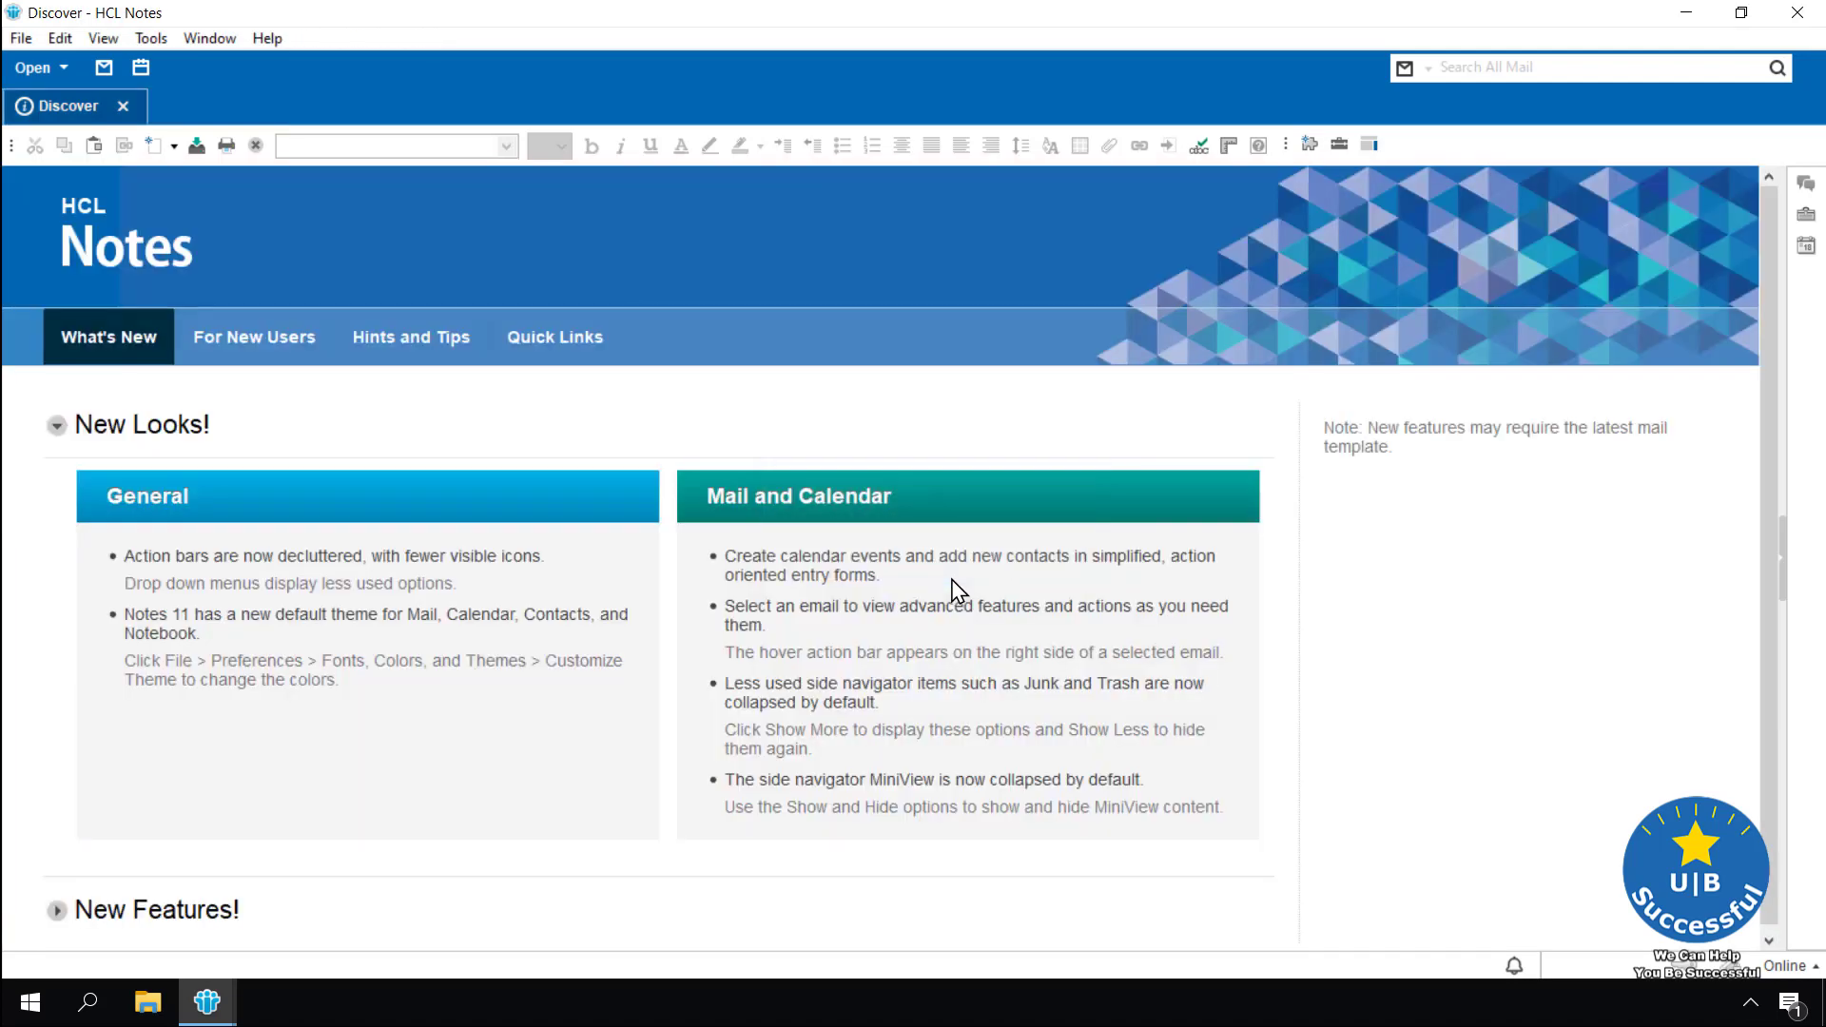
Back in Designer, delete the selection and append a column beside the Category row's cell
{"action": "mouse_move", "coordinate": [217, 1001]}
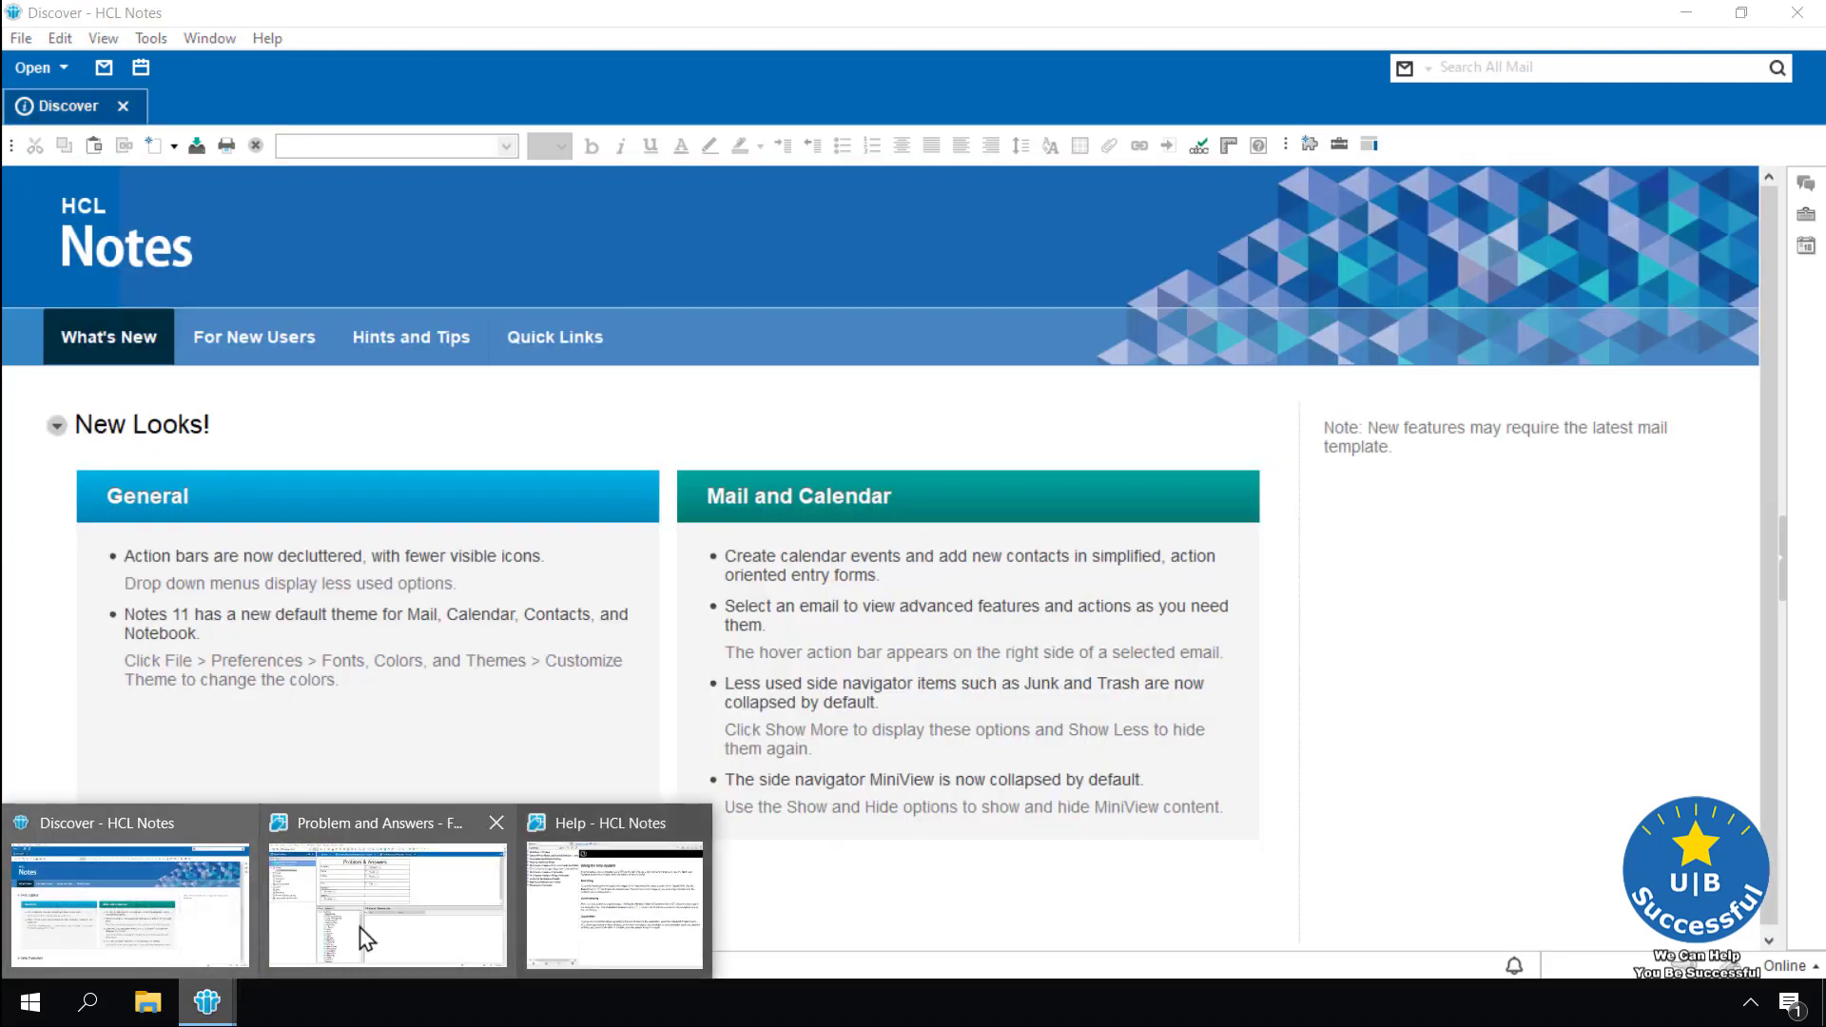
{"action": "left_click", "coordinate": [367, 937]}
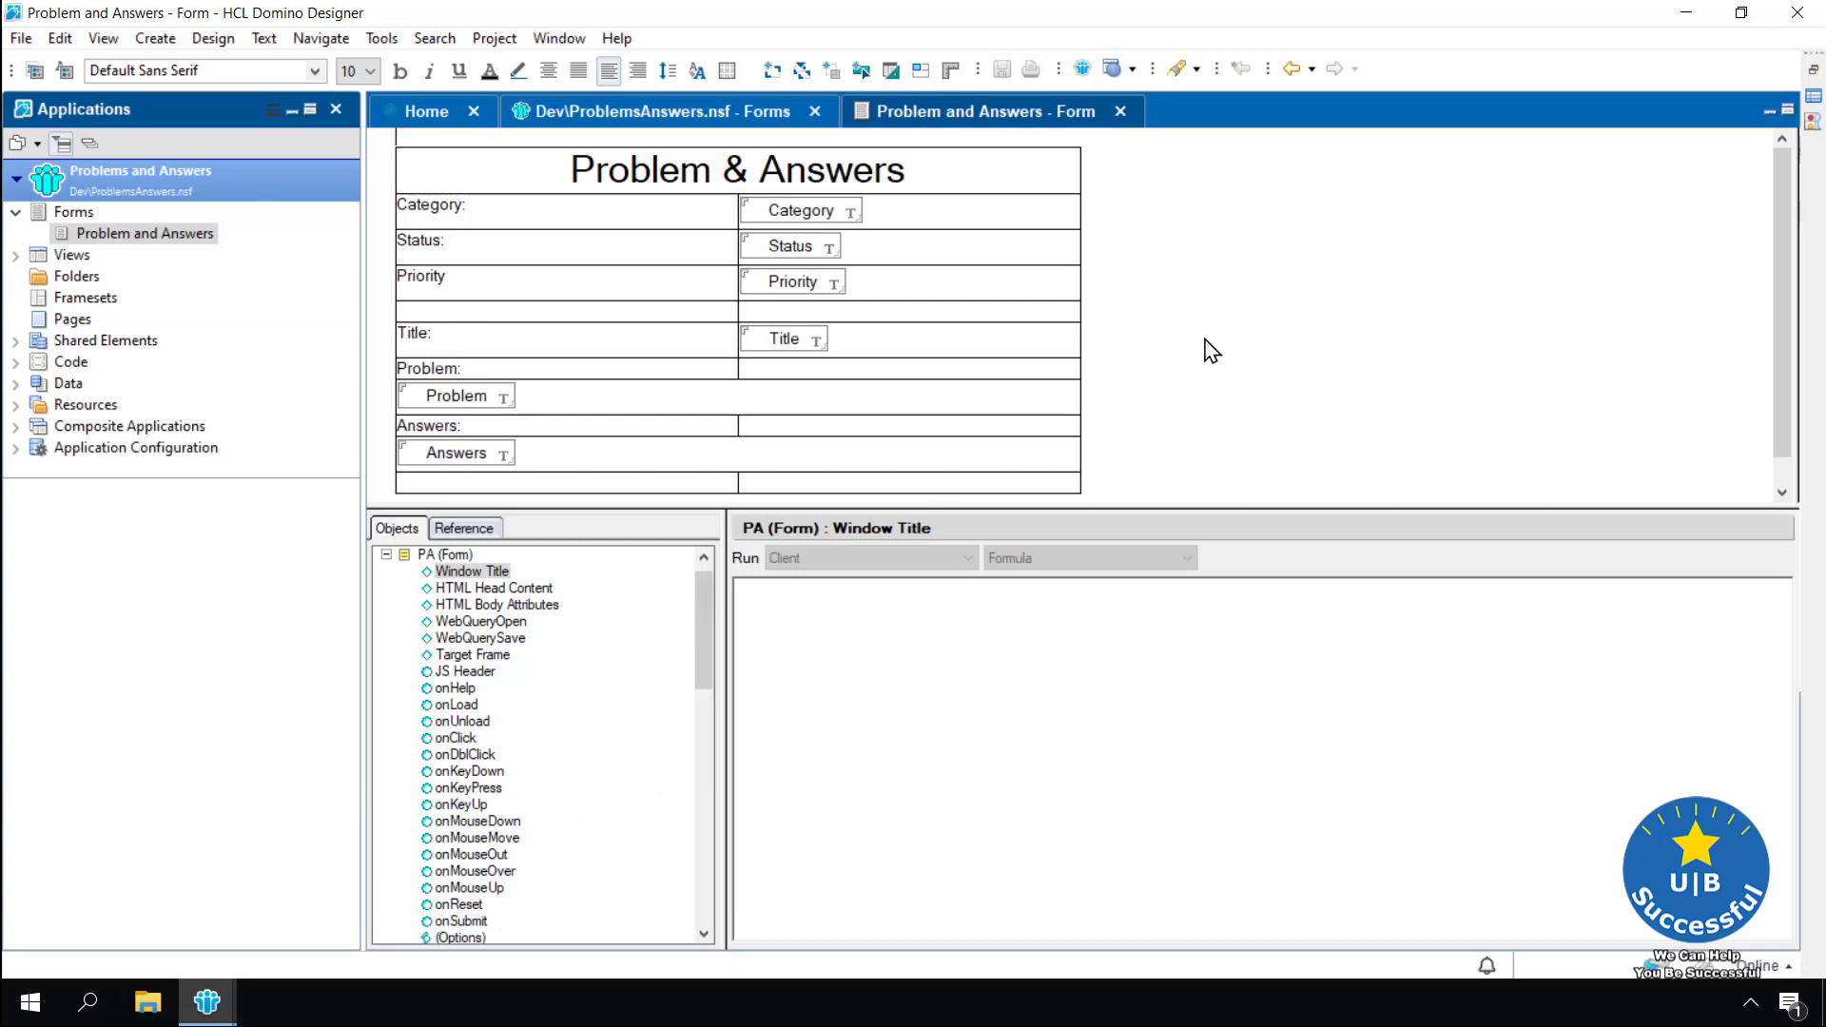
{"action": "key", "text": "Delete"}
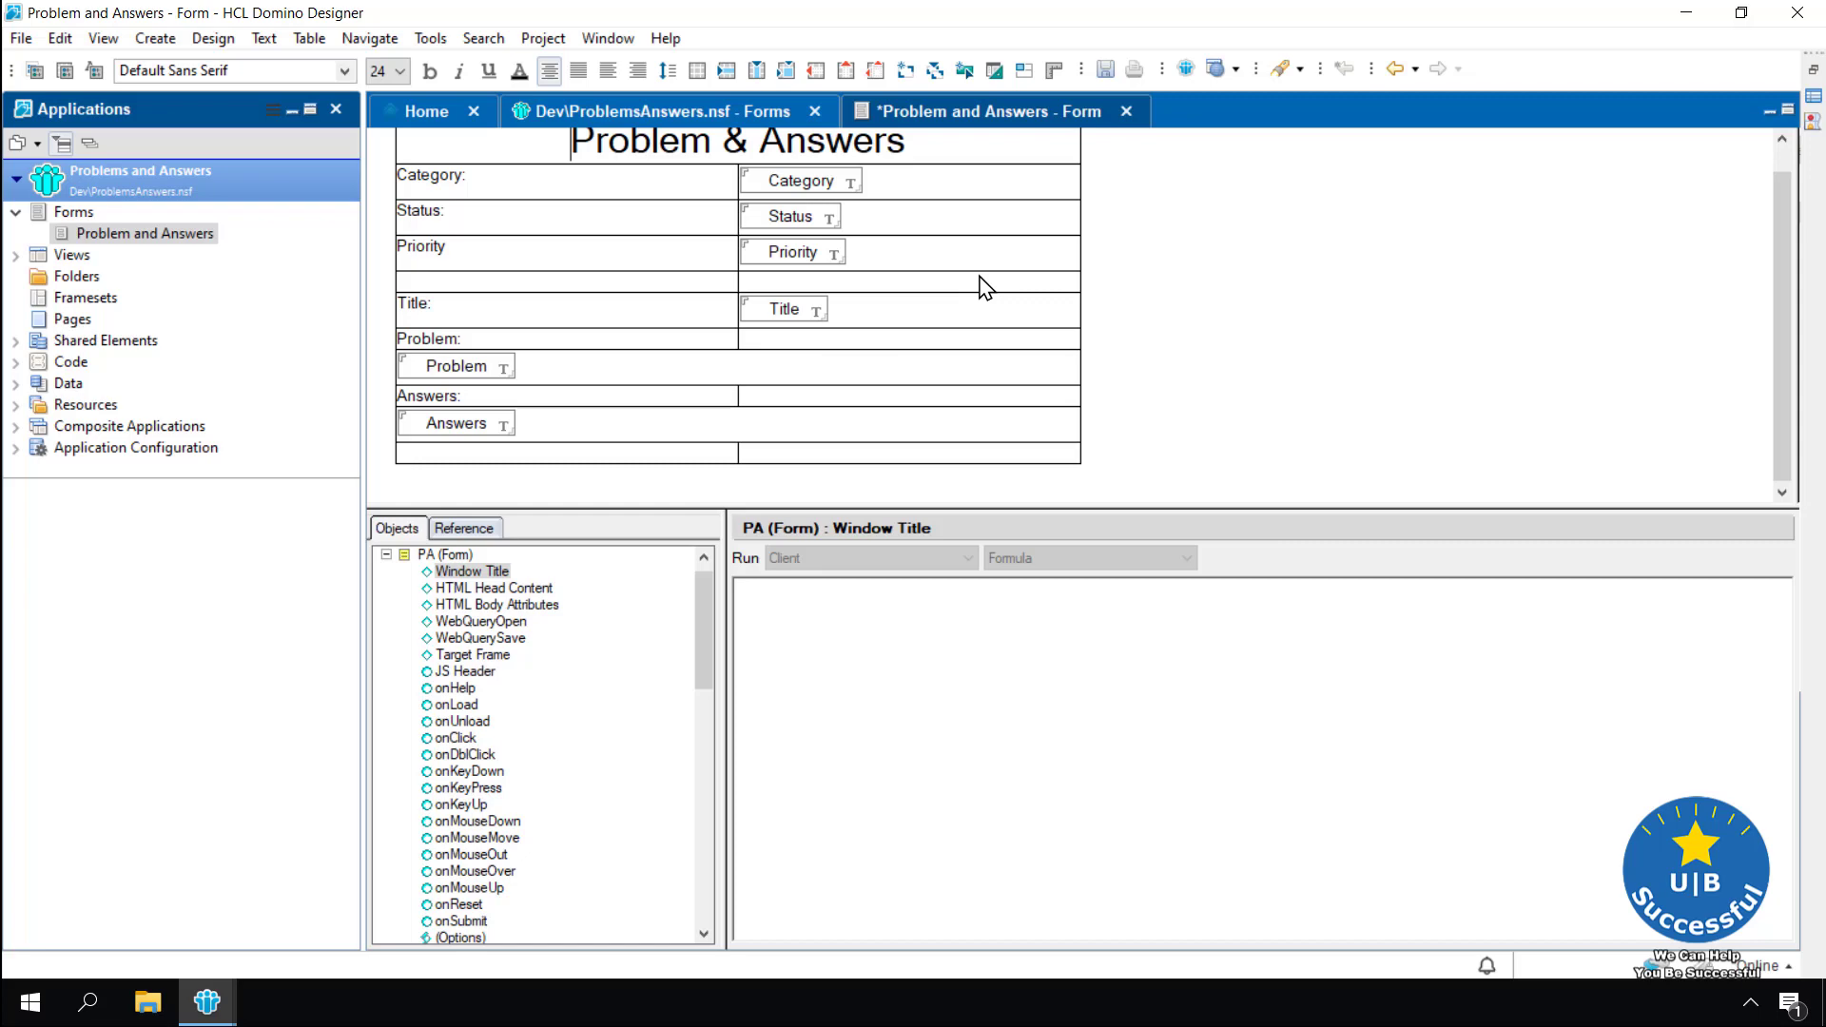
{"action": "left_click", "coordinate": [993, 188]}
{"action": "right_click", "coordinate": [992, 186]}
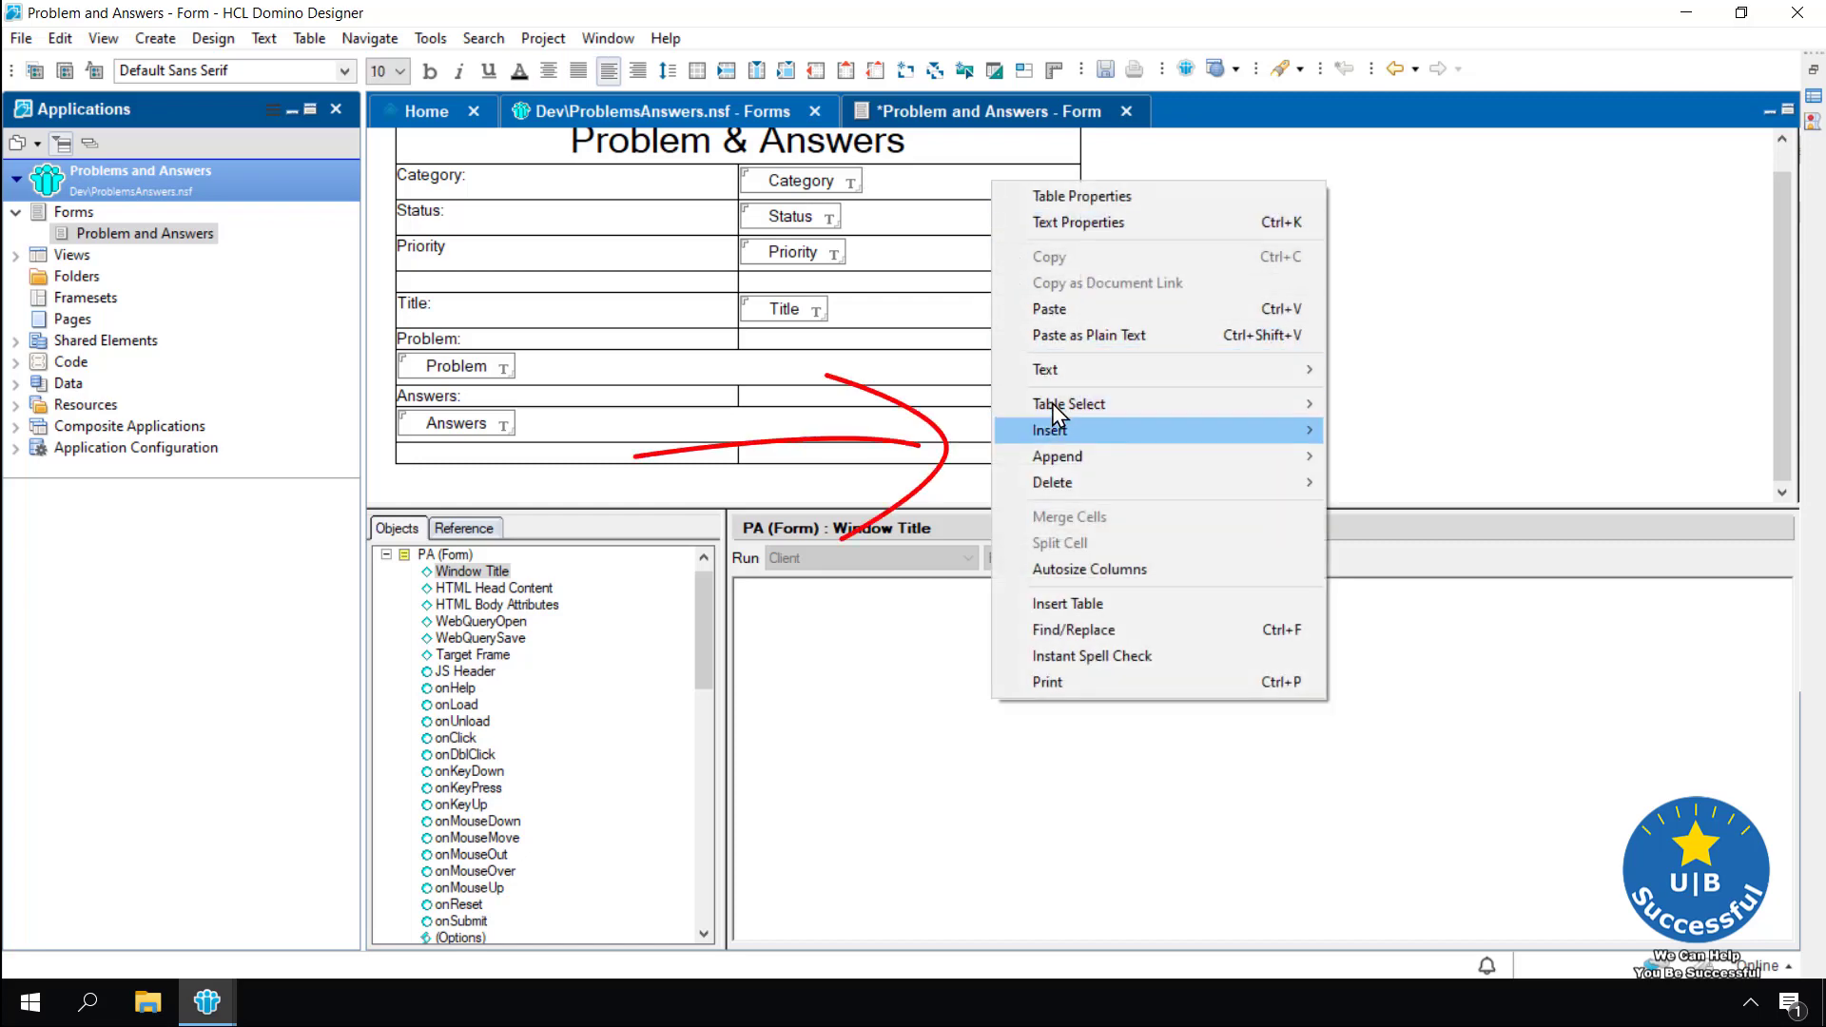
{"action": "mouse_move", "coordinate": [1050, 430]}
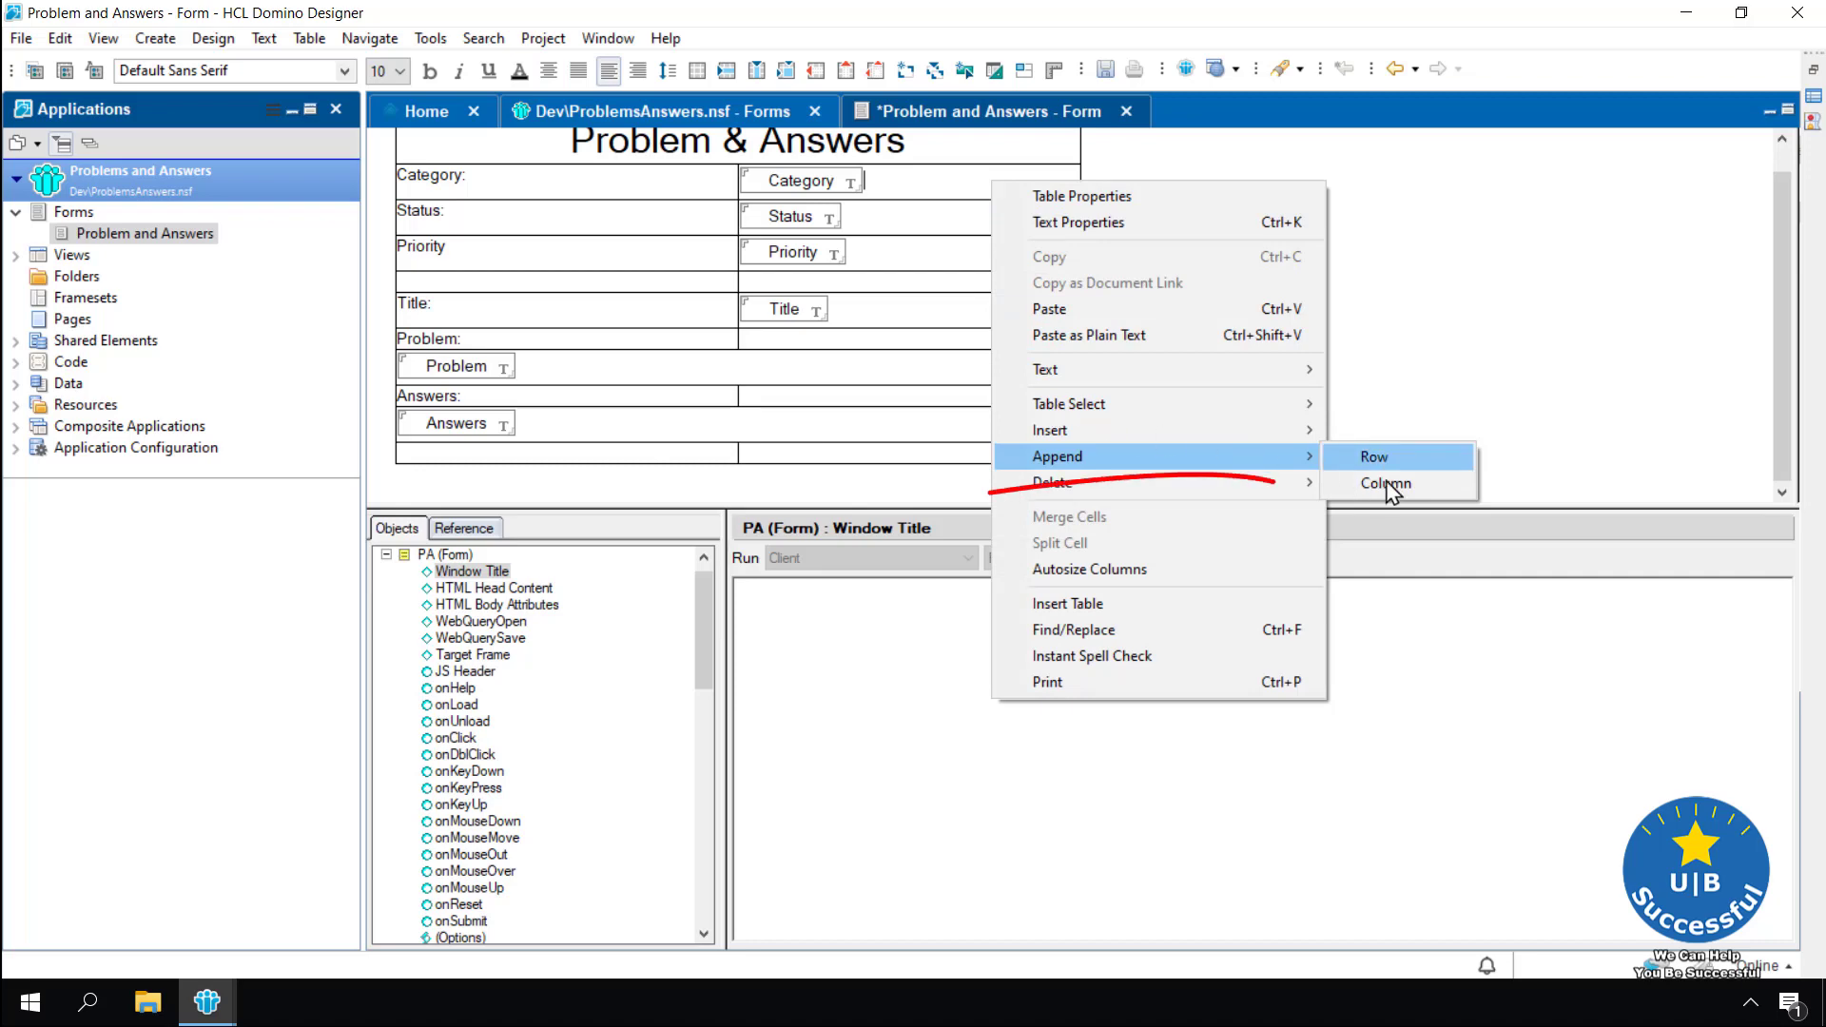
{"action": "left_click", "coordinate": [1386, 482]}
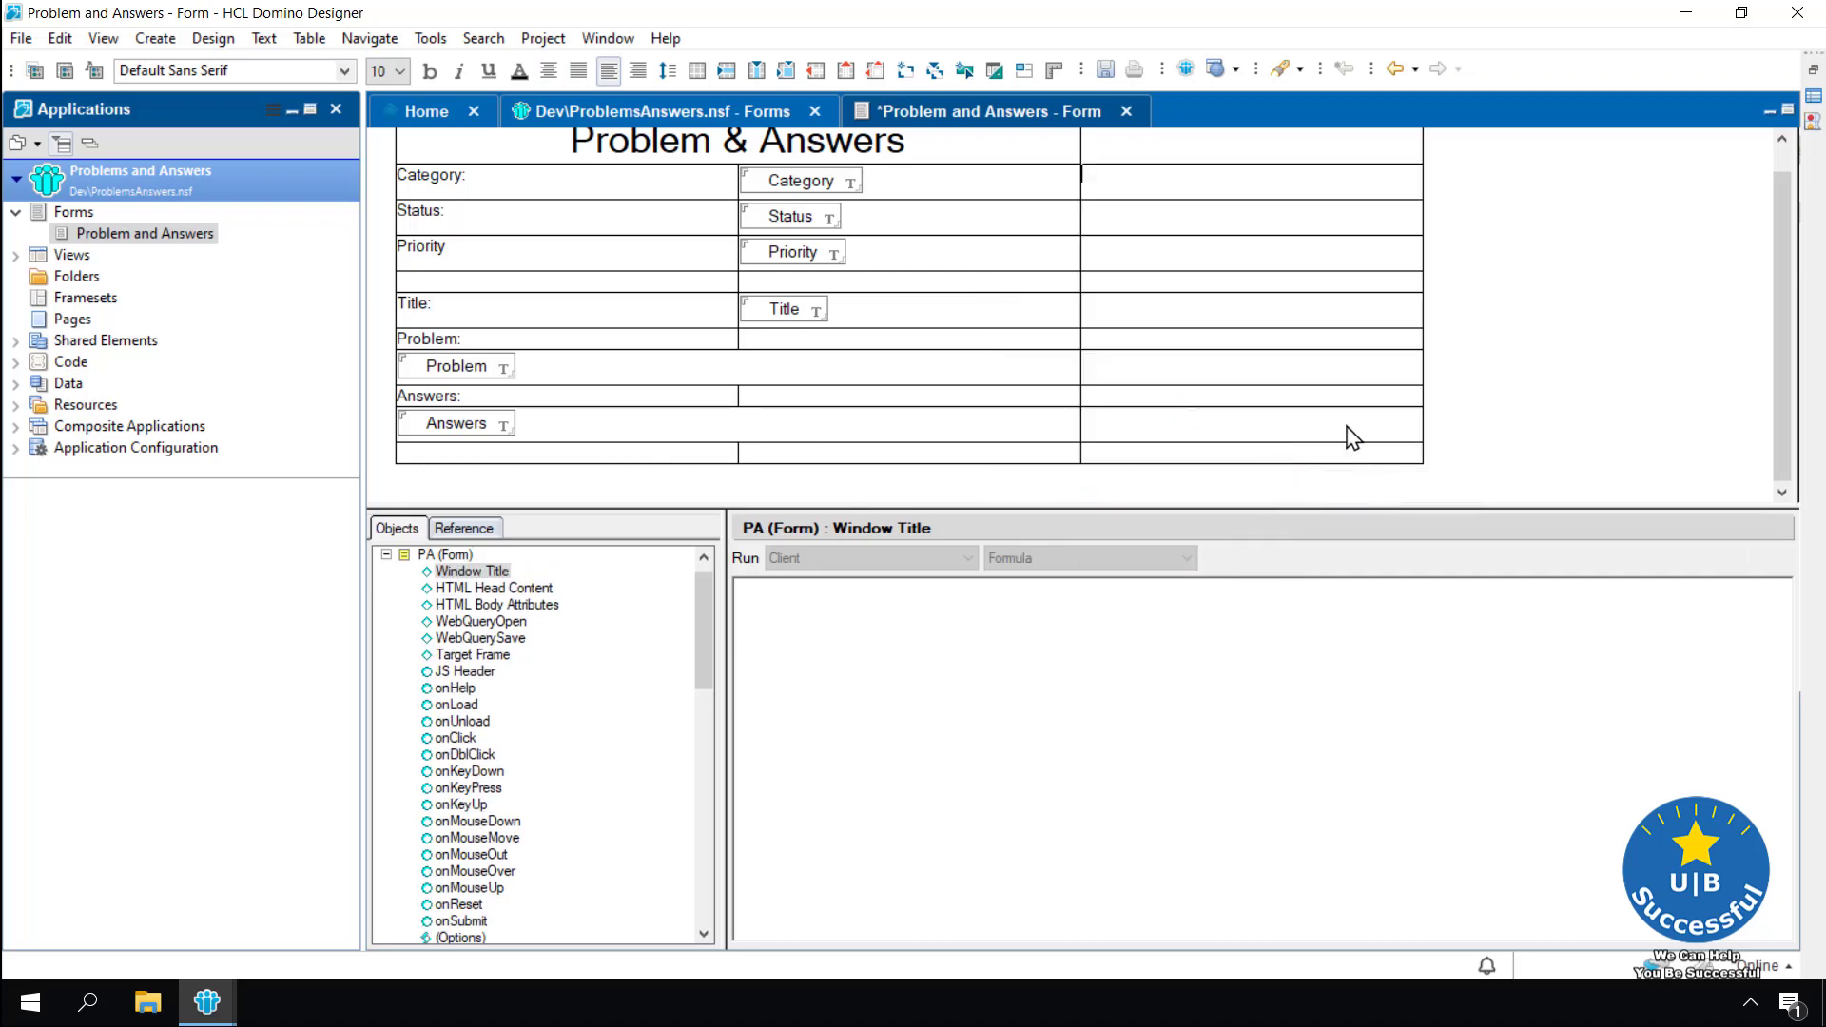
Append a second column to the table and type the label Author: in the new cell
{"action": "right_click", "coordinate": [1184, 216]}
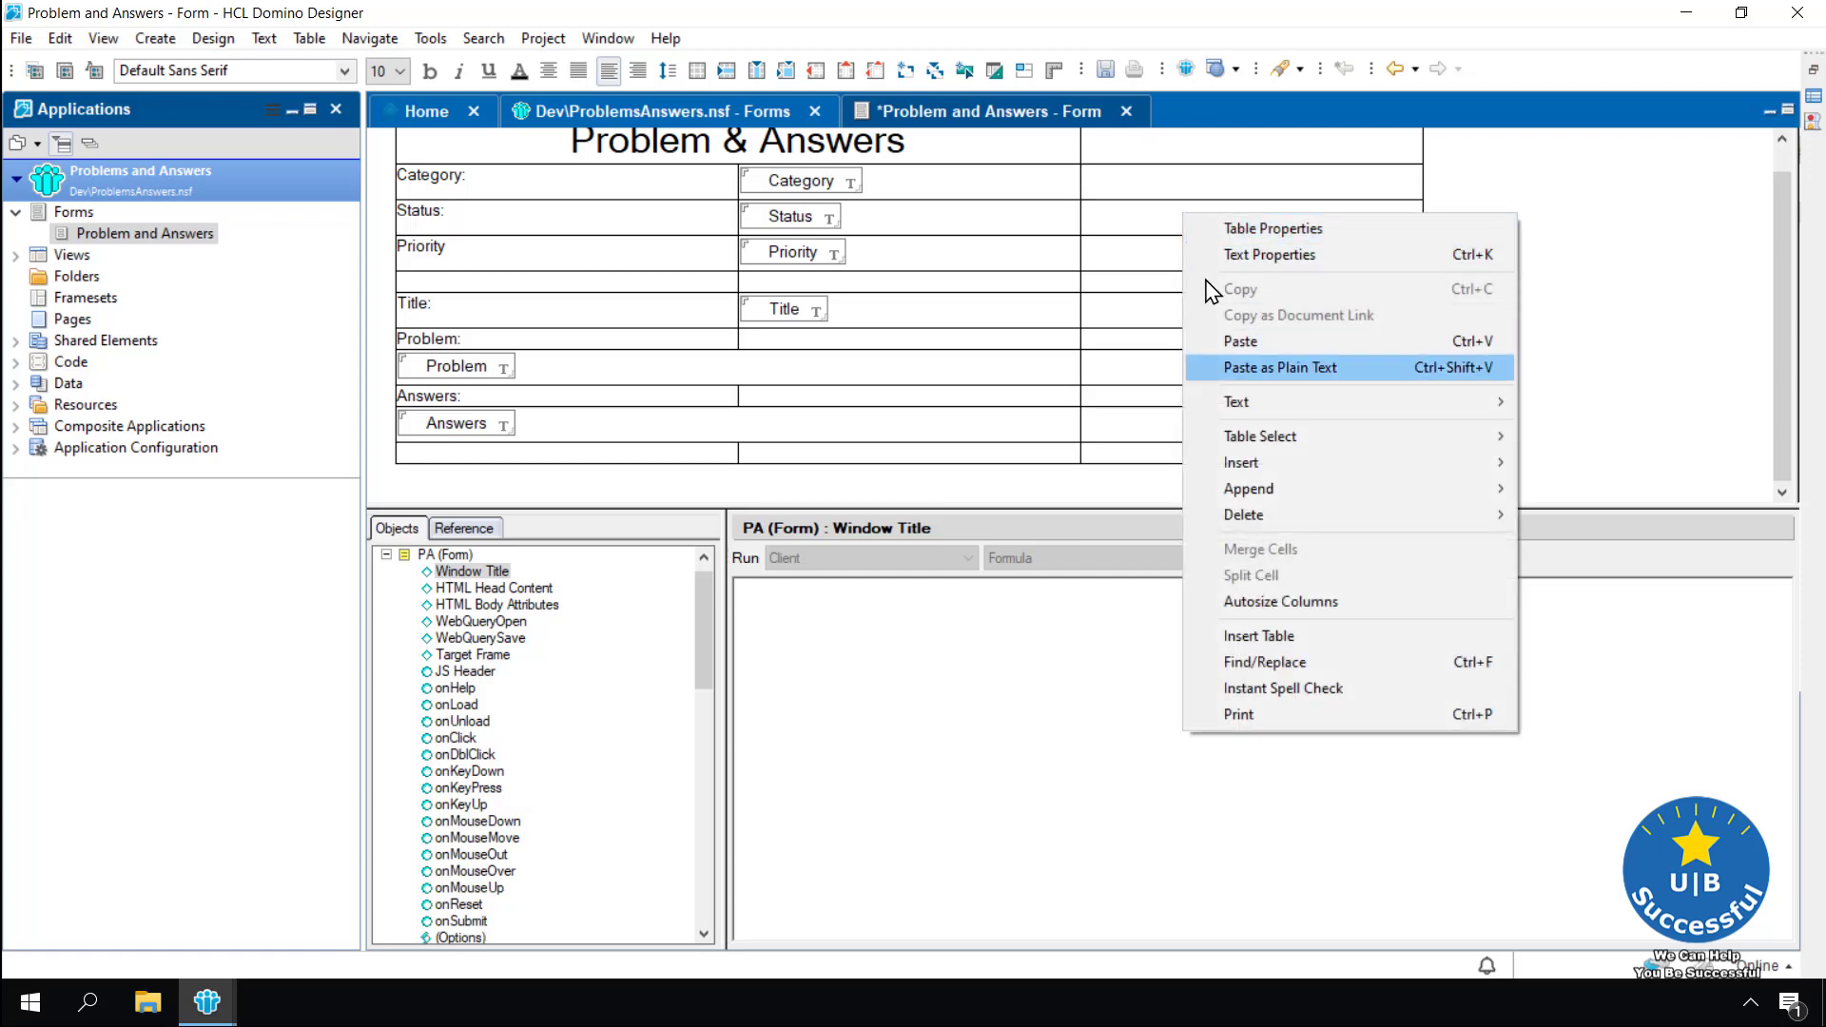
{"action": "mouse_move", "coordinate": [1427, 488]}
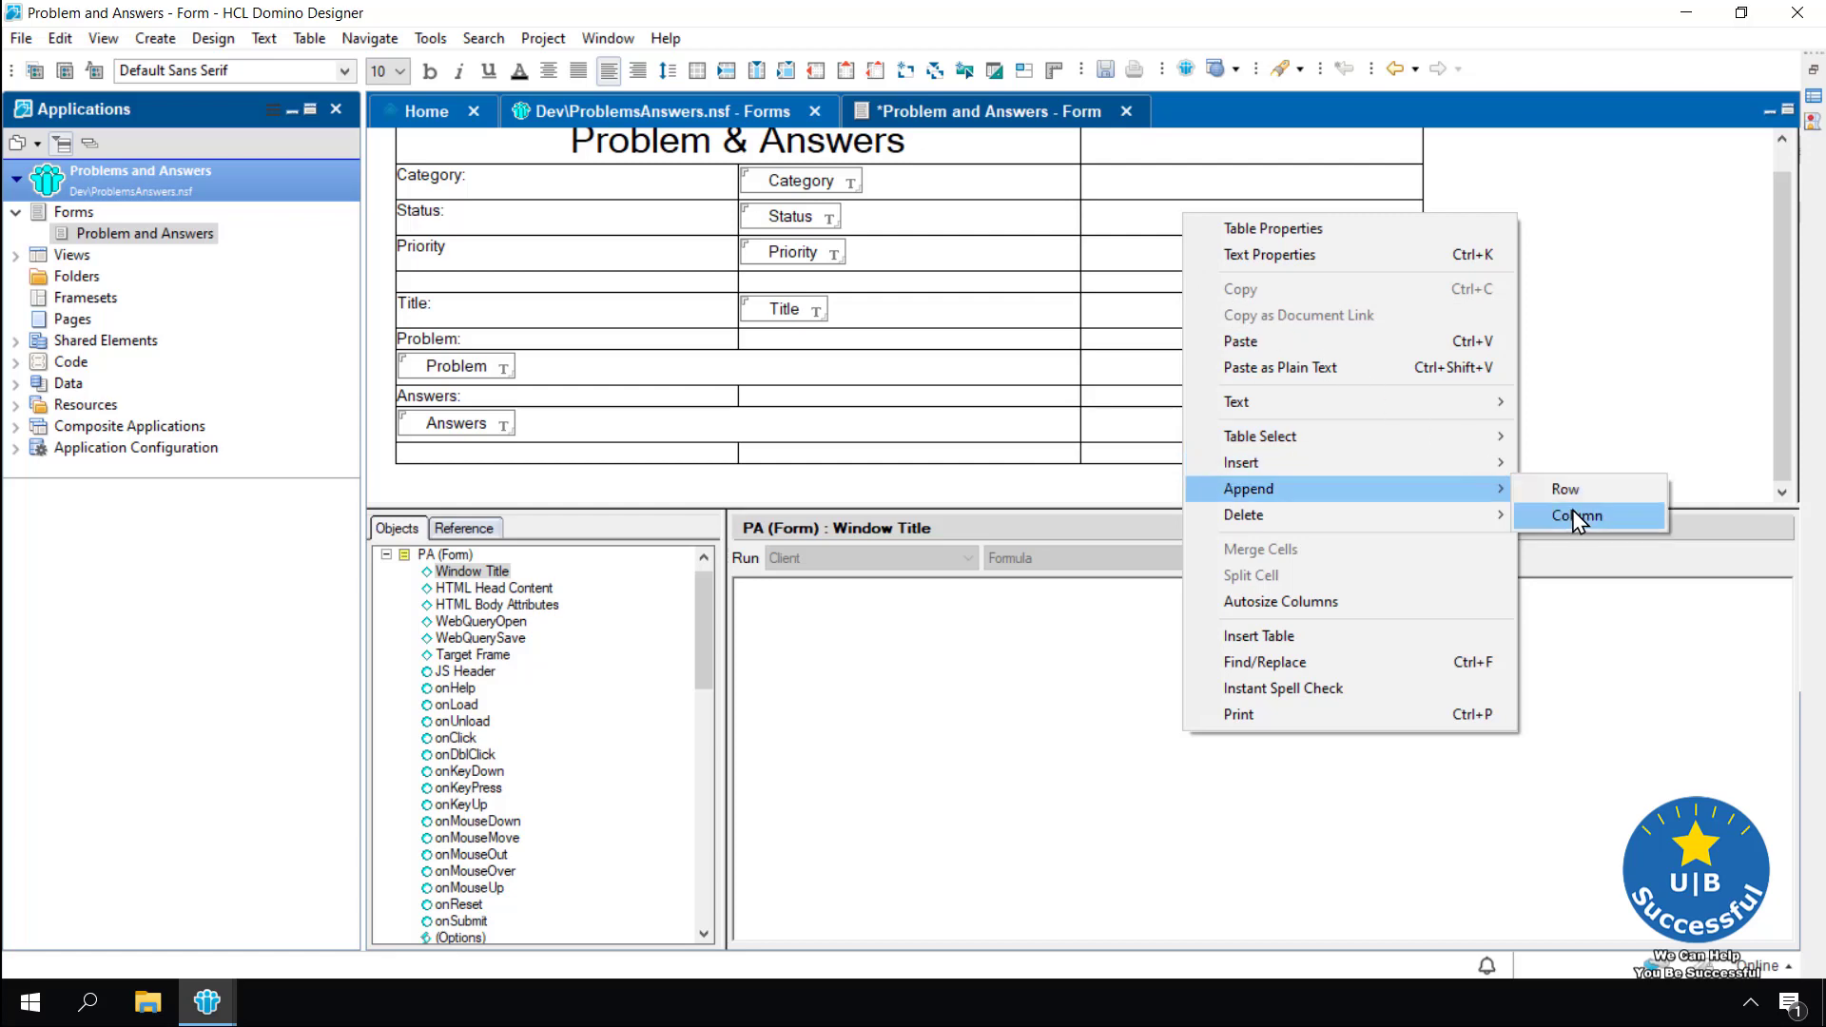
{"action": "left_click", "coordinate": [1574, 515]}
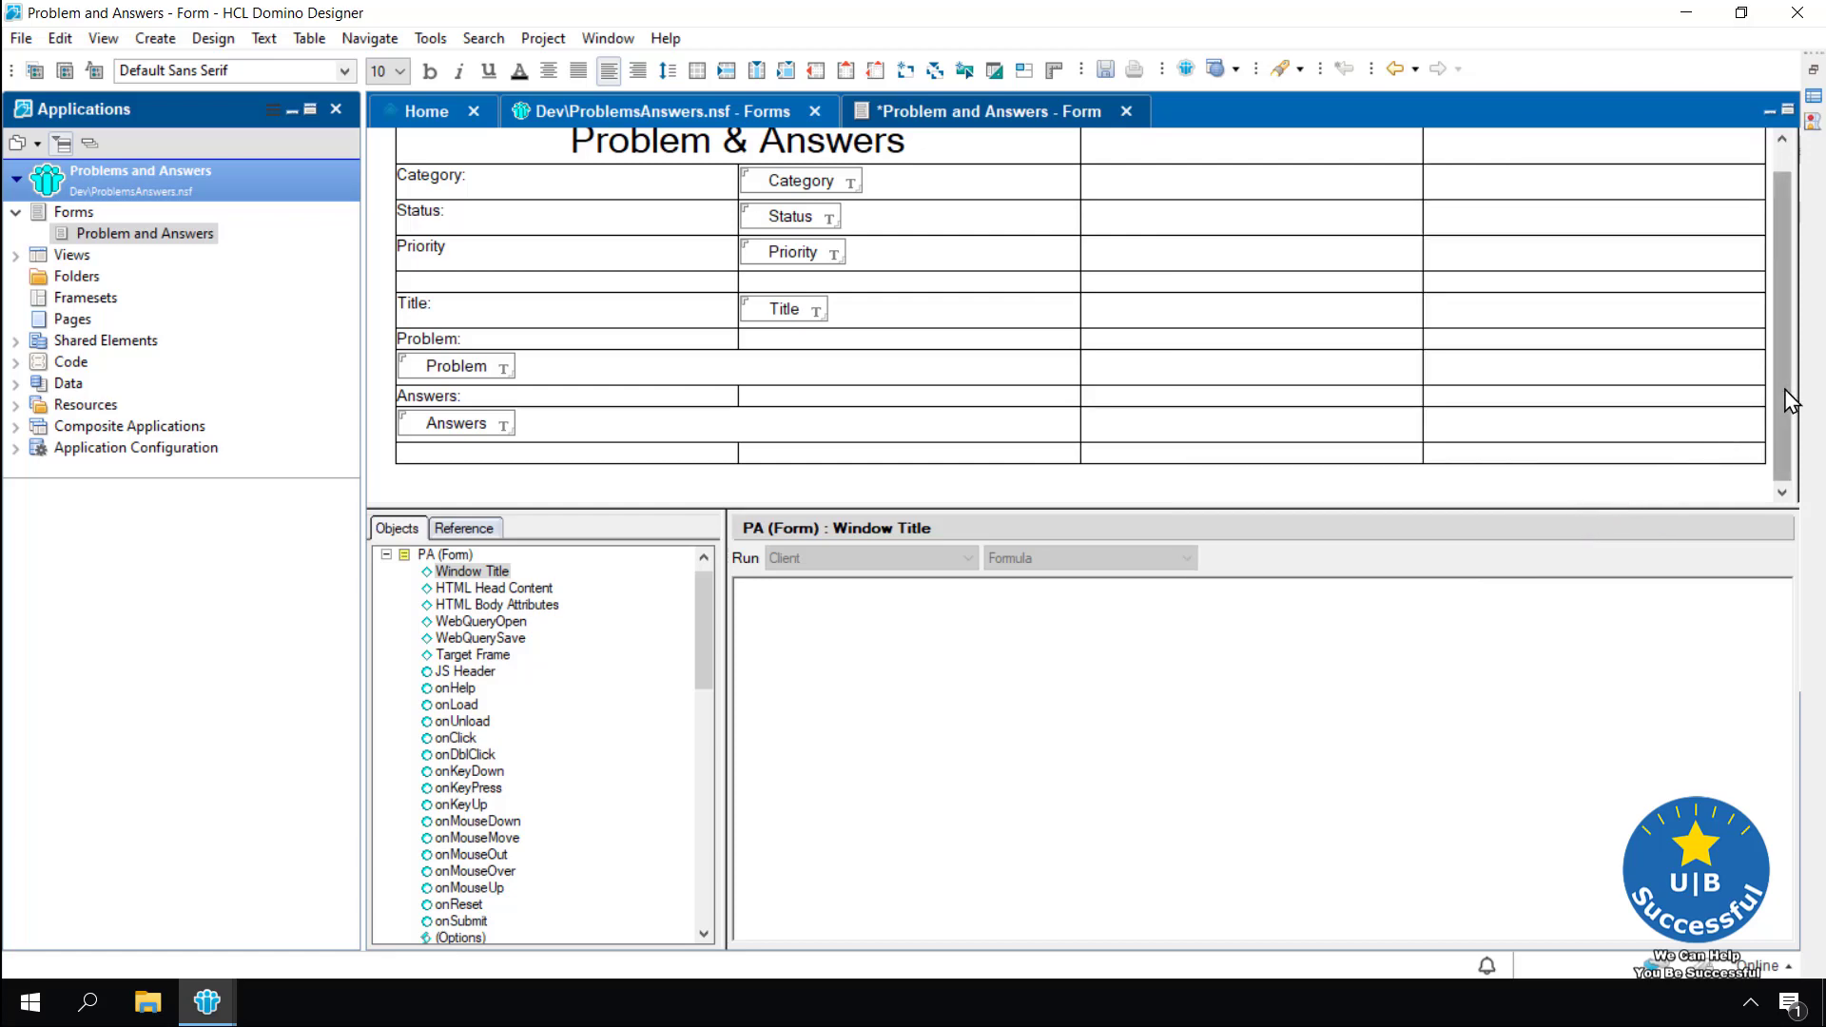
{"action": "scroll", "coordinate": [1785, 390], "scroll_direction": "up", "scroll_amount": 1}
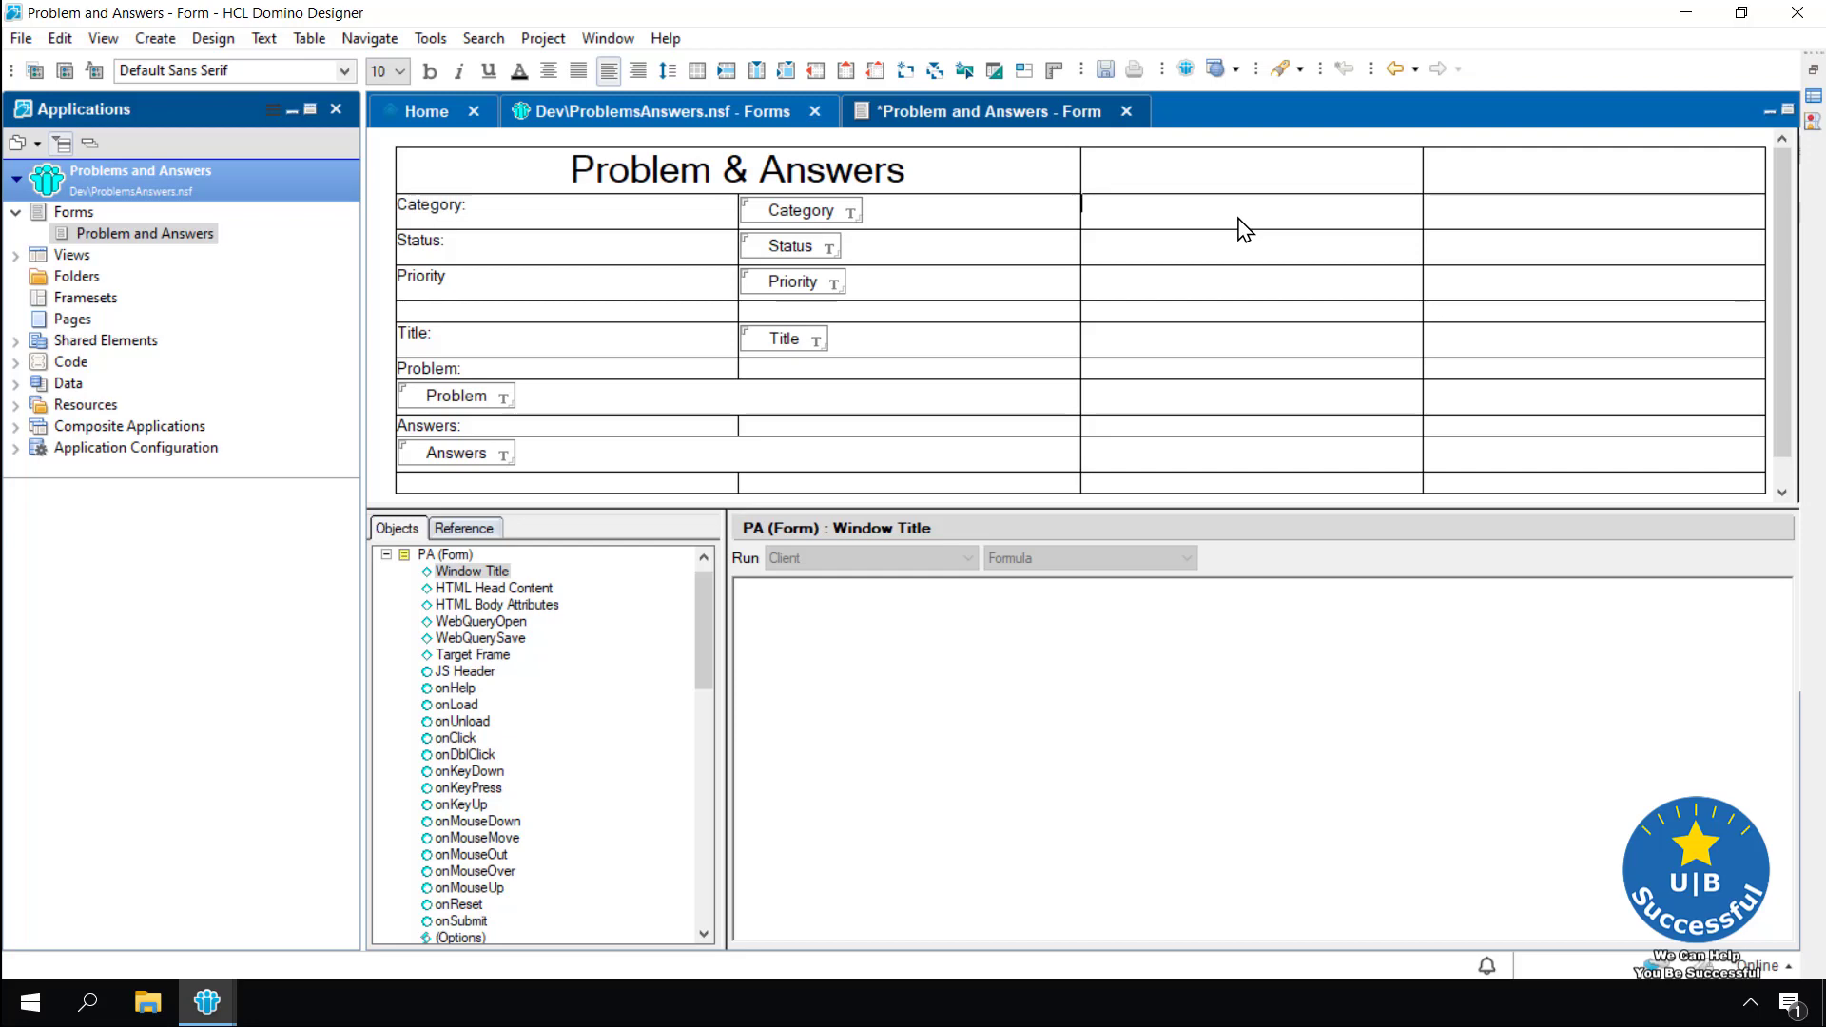
{"action": "type", "text": "Au"}
{"action": "type", "text": "thor:"}
Label the cells under Author: as Created: and Date Completed
{"action": "type", "text": "Created"}
{"action": "type", "text": ":"}
{"action": "left_click", "coordinate": [1122, 290]}
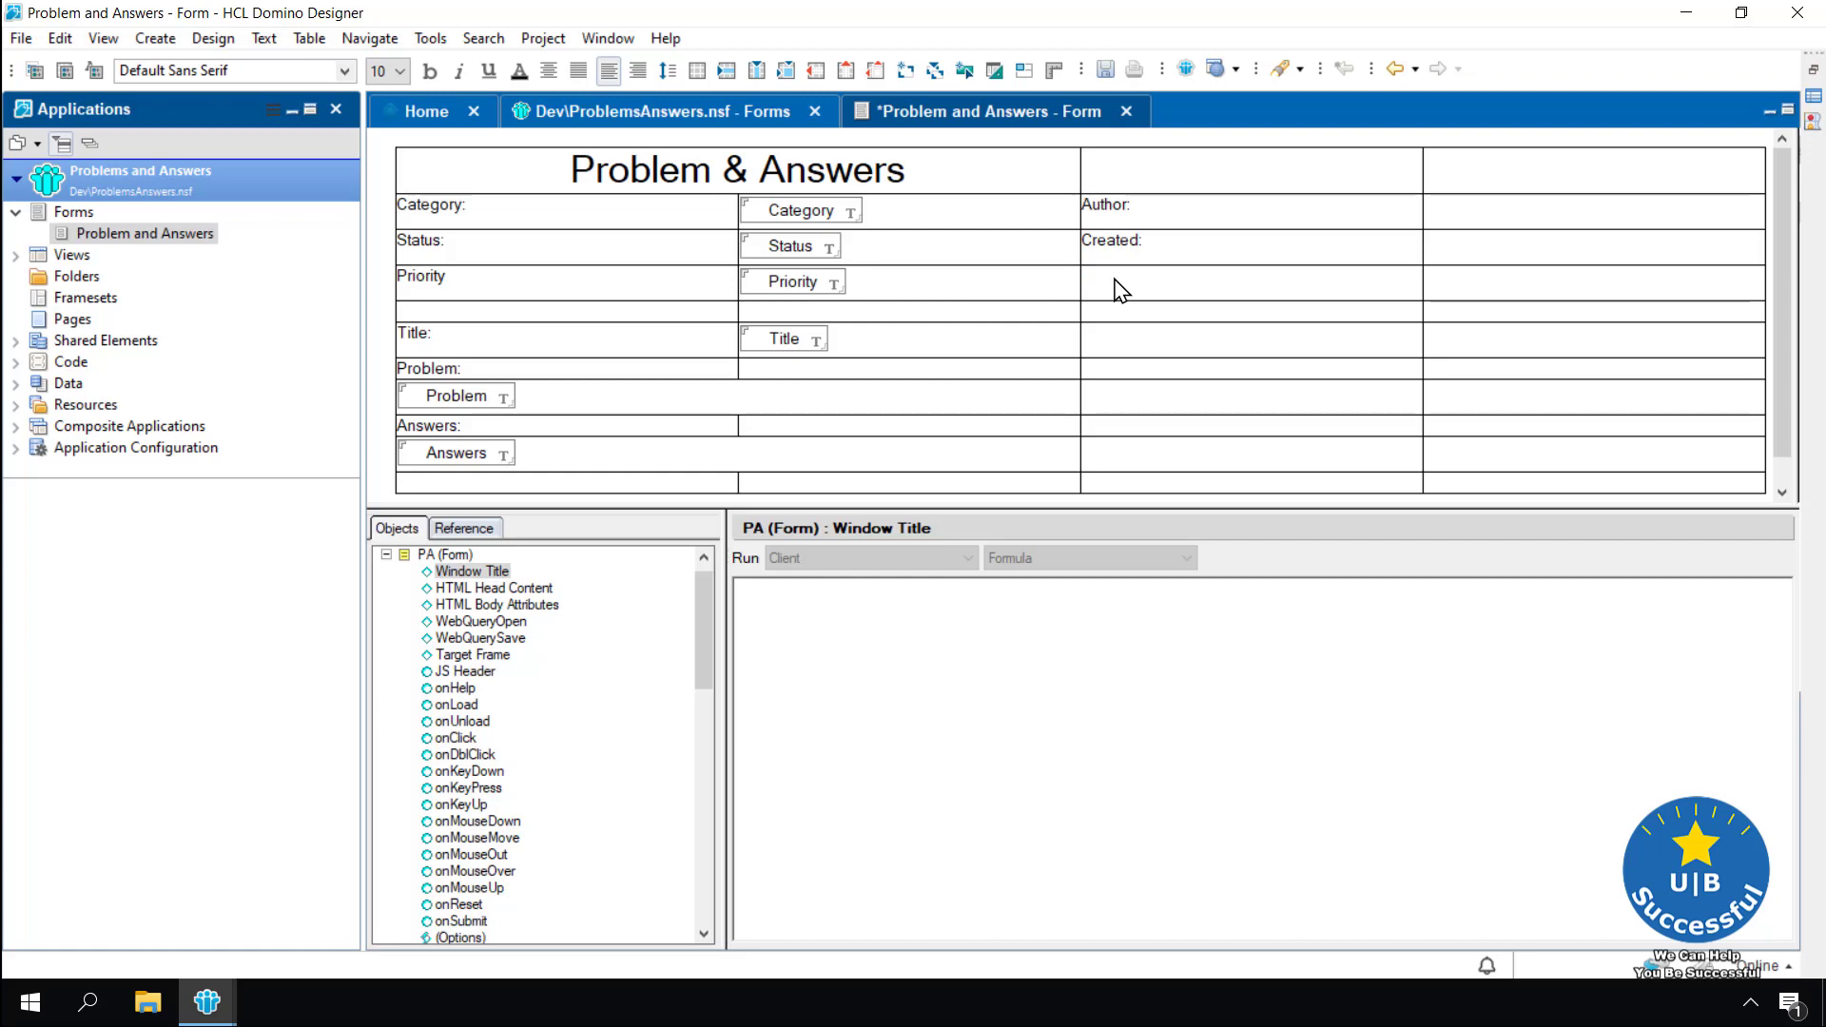
{"action": "type", "text": "Date Completed"}
{"action": "left_click", "coordinate": [1450, 218]}
Create the fields Author and CreateDate beside the Author: and Created: labels
{"action": "left_click", "coordinate": [908, 72]}
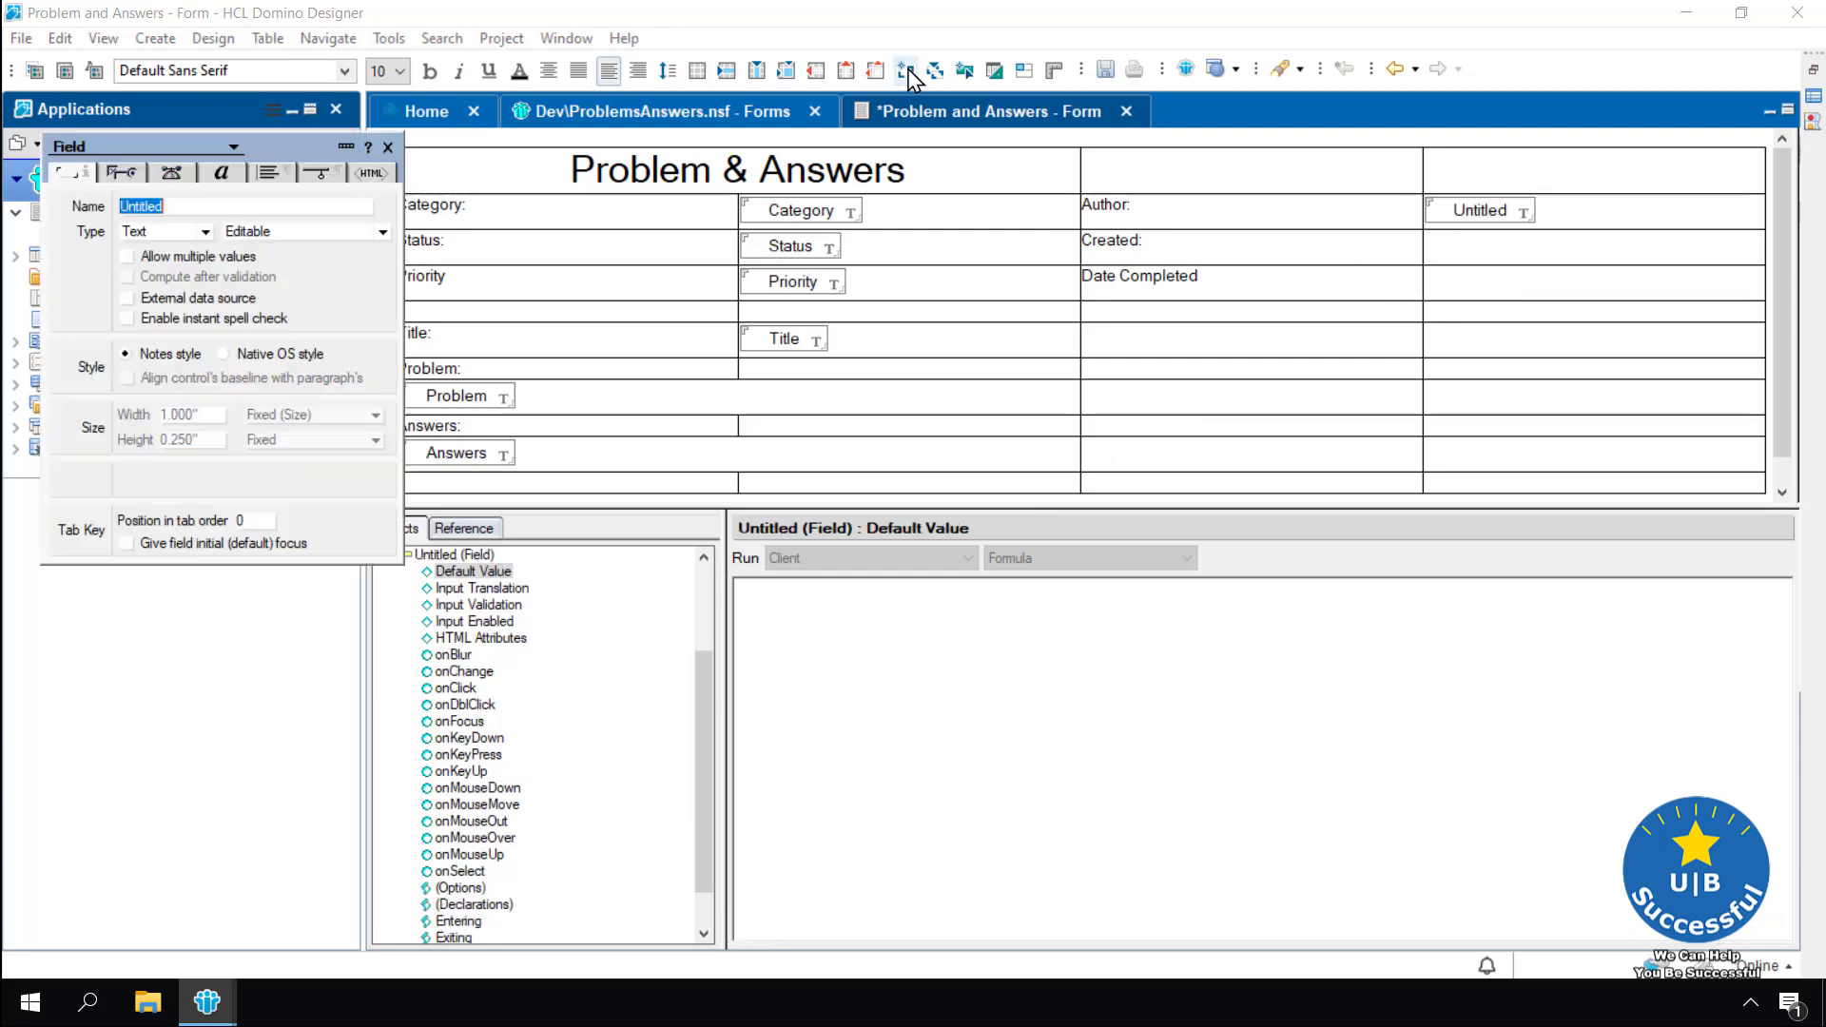
{"action": "type", "text": "Author"}
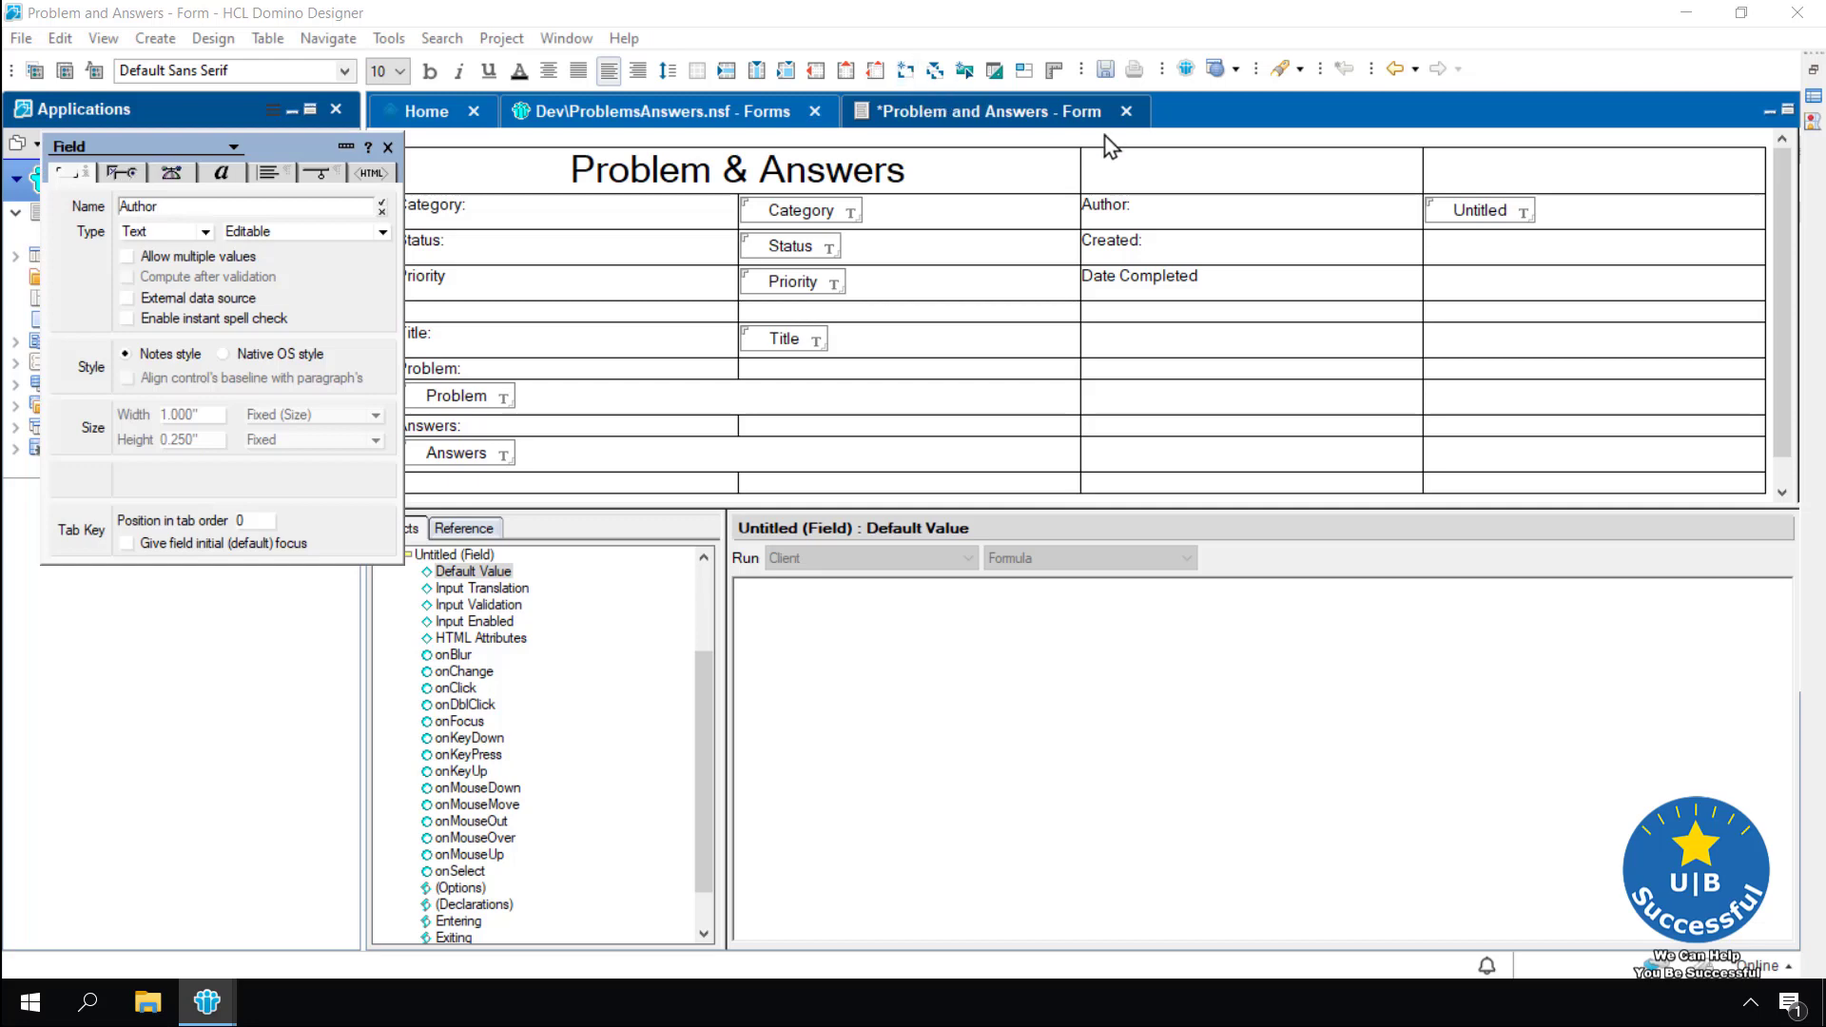
{"action": "left_click", "coordinate": [1461, 263]}
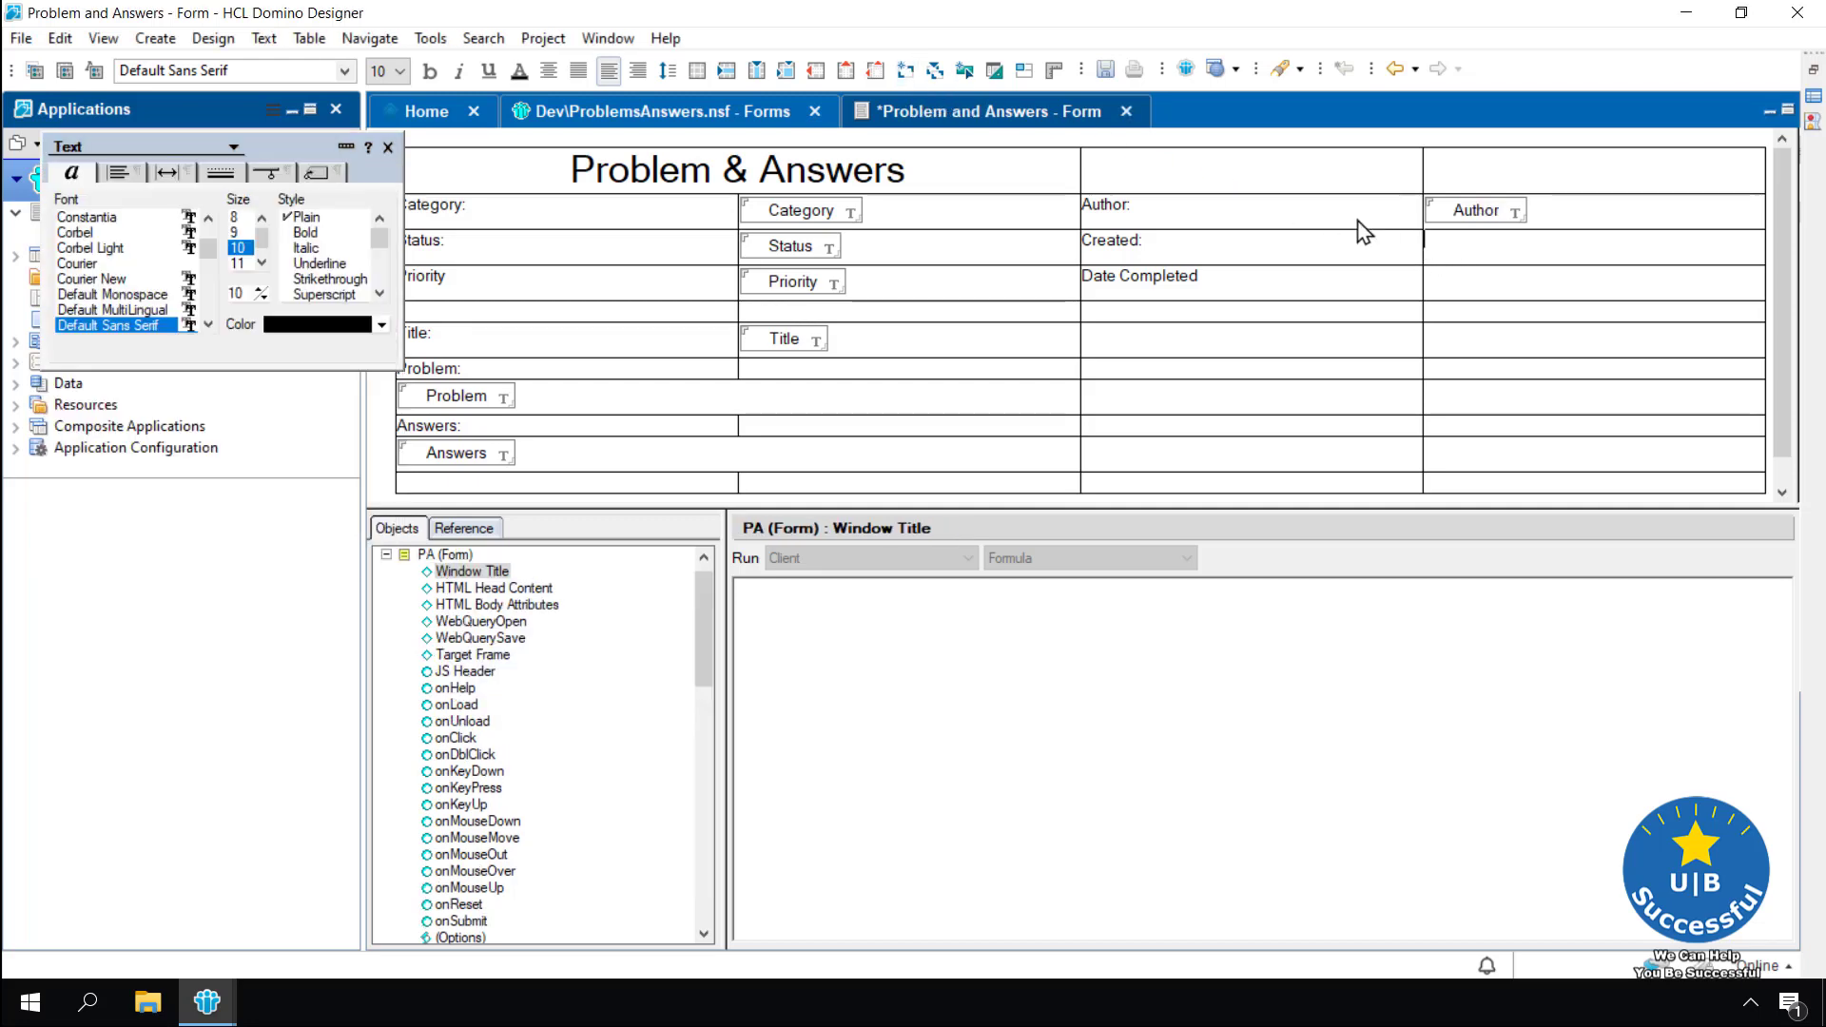
{"action": "left_click", "coordinate": [905, 70]}
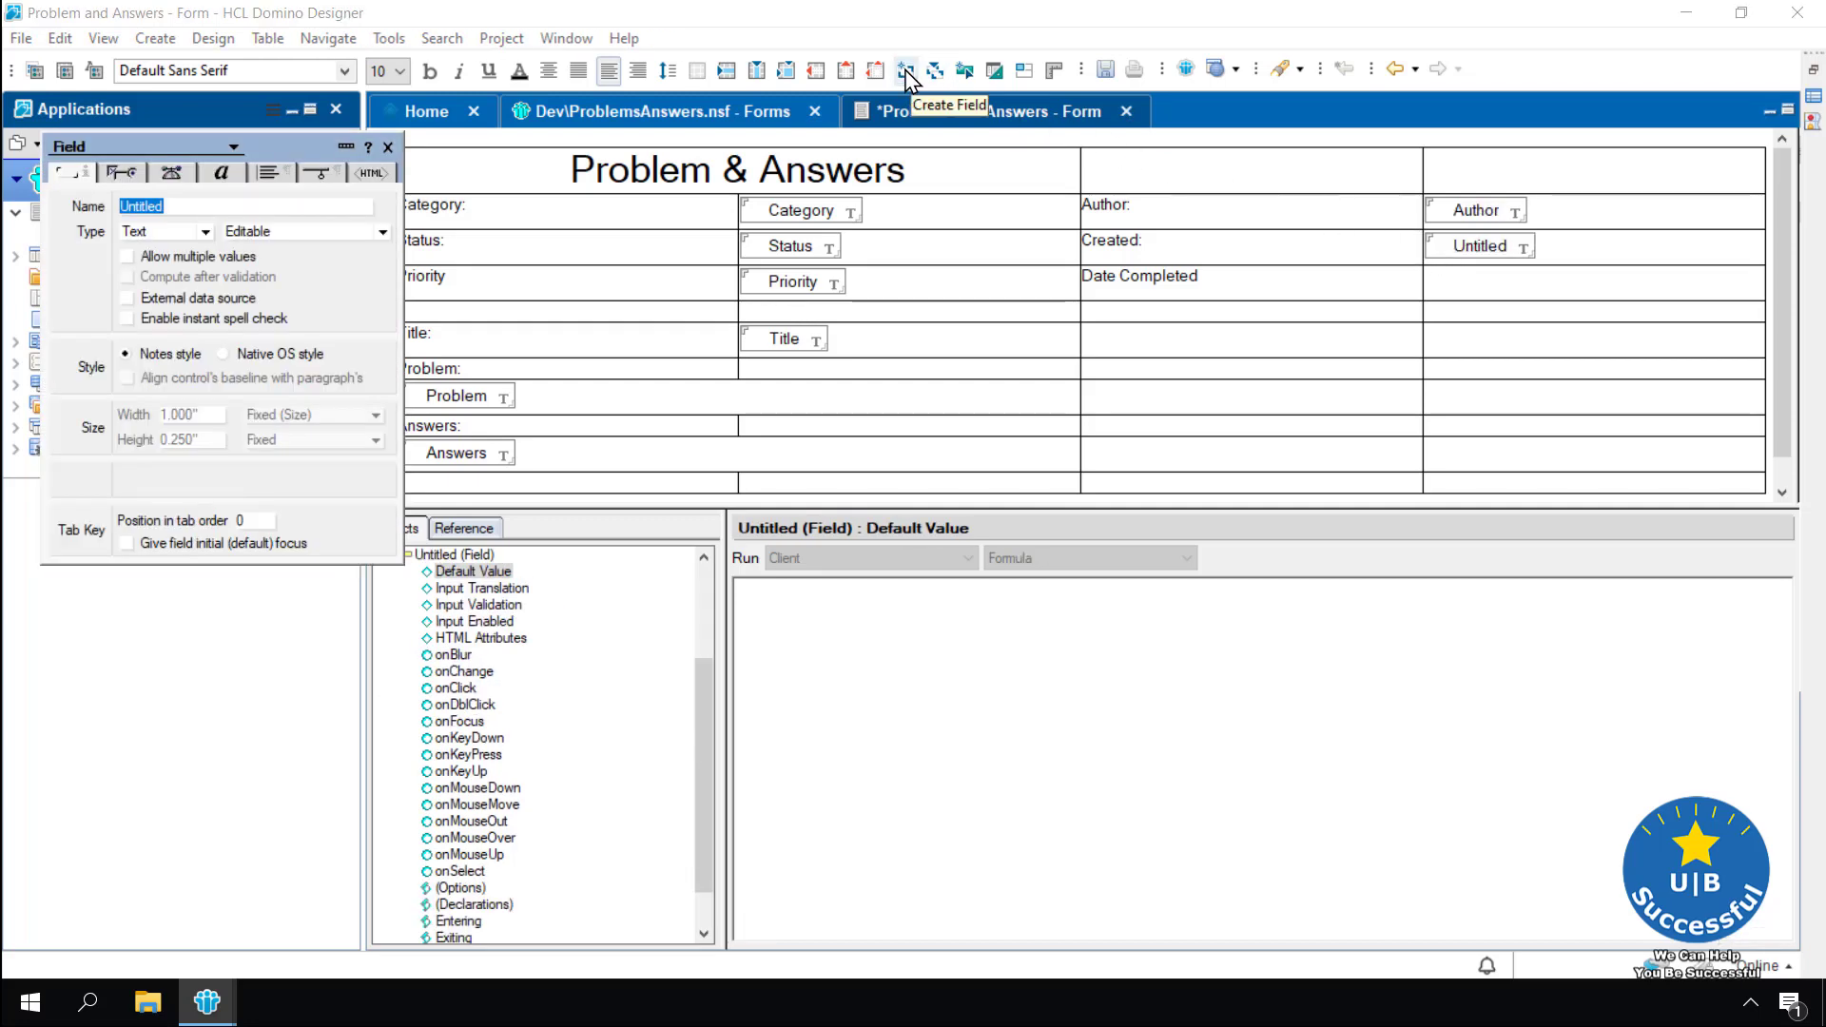
{"action": "type", "text": "Create"}
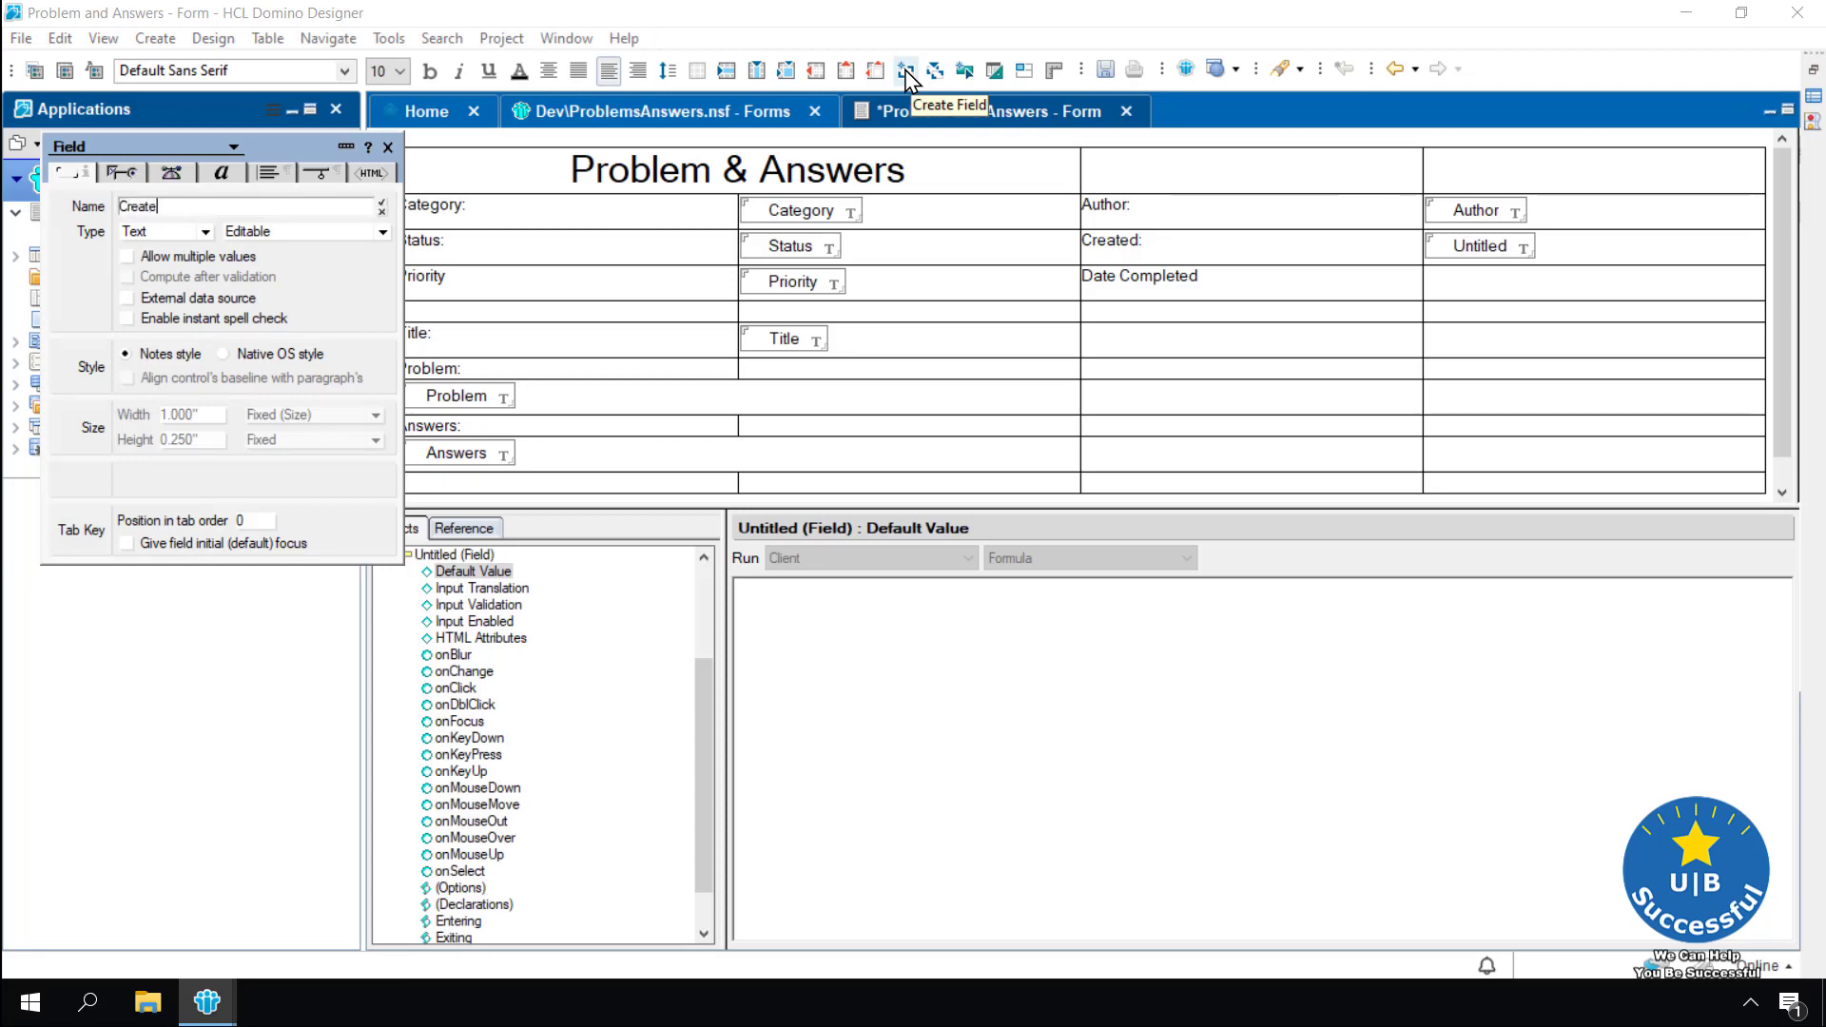
{"action": "type", "text": "Date"}
{"action": "left_click", "coordinate": [382, 204]}
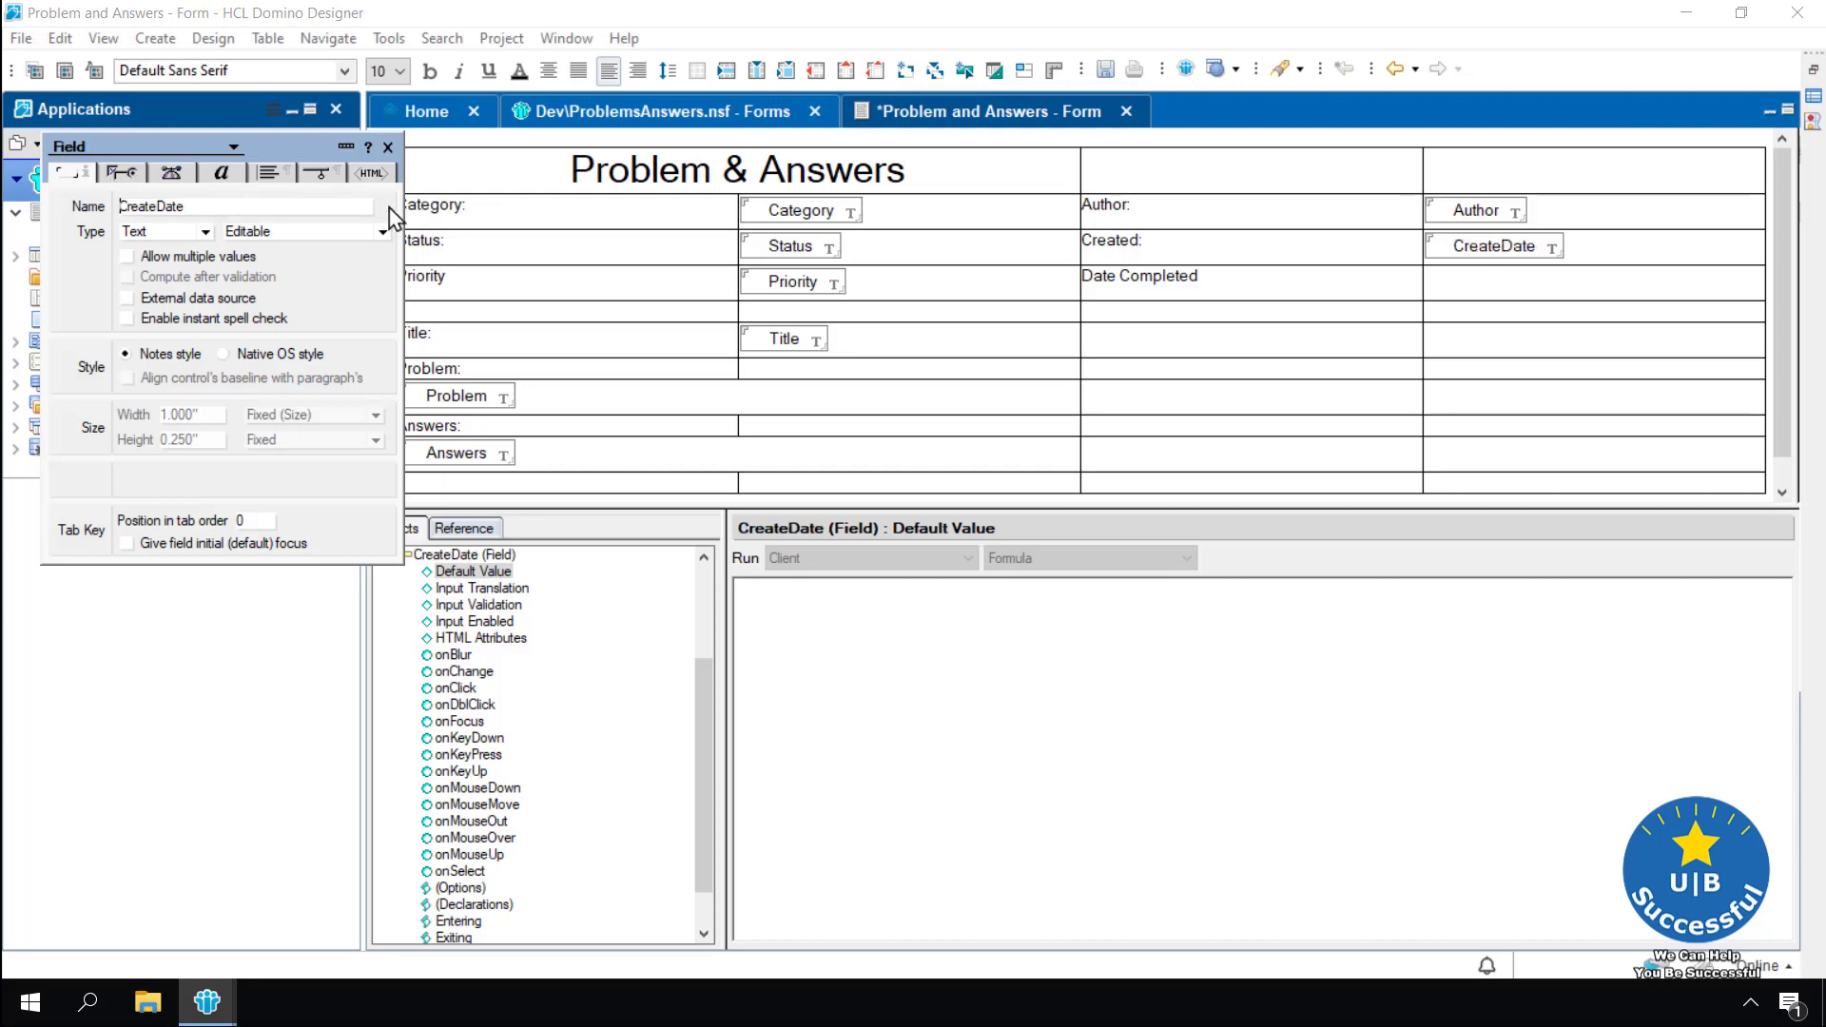
Add a CompleteDate field beside Date Completed and save the form
{"action": "left_click", "coordinate": [1465, 295]}
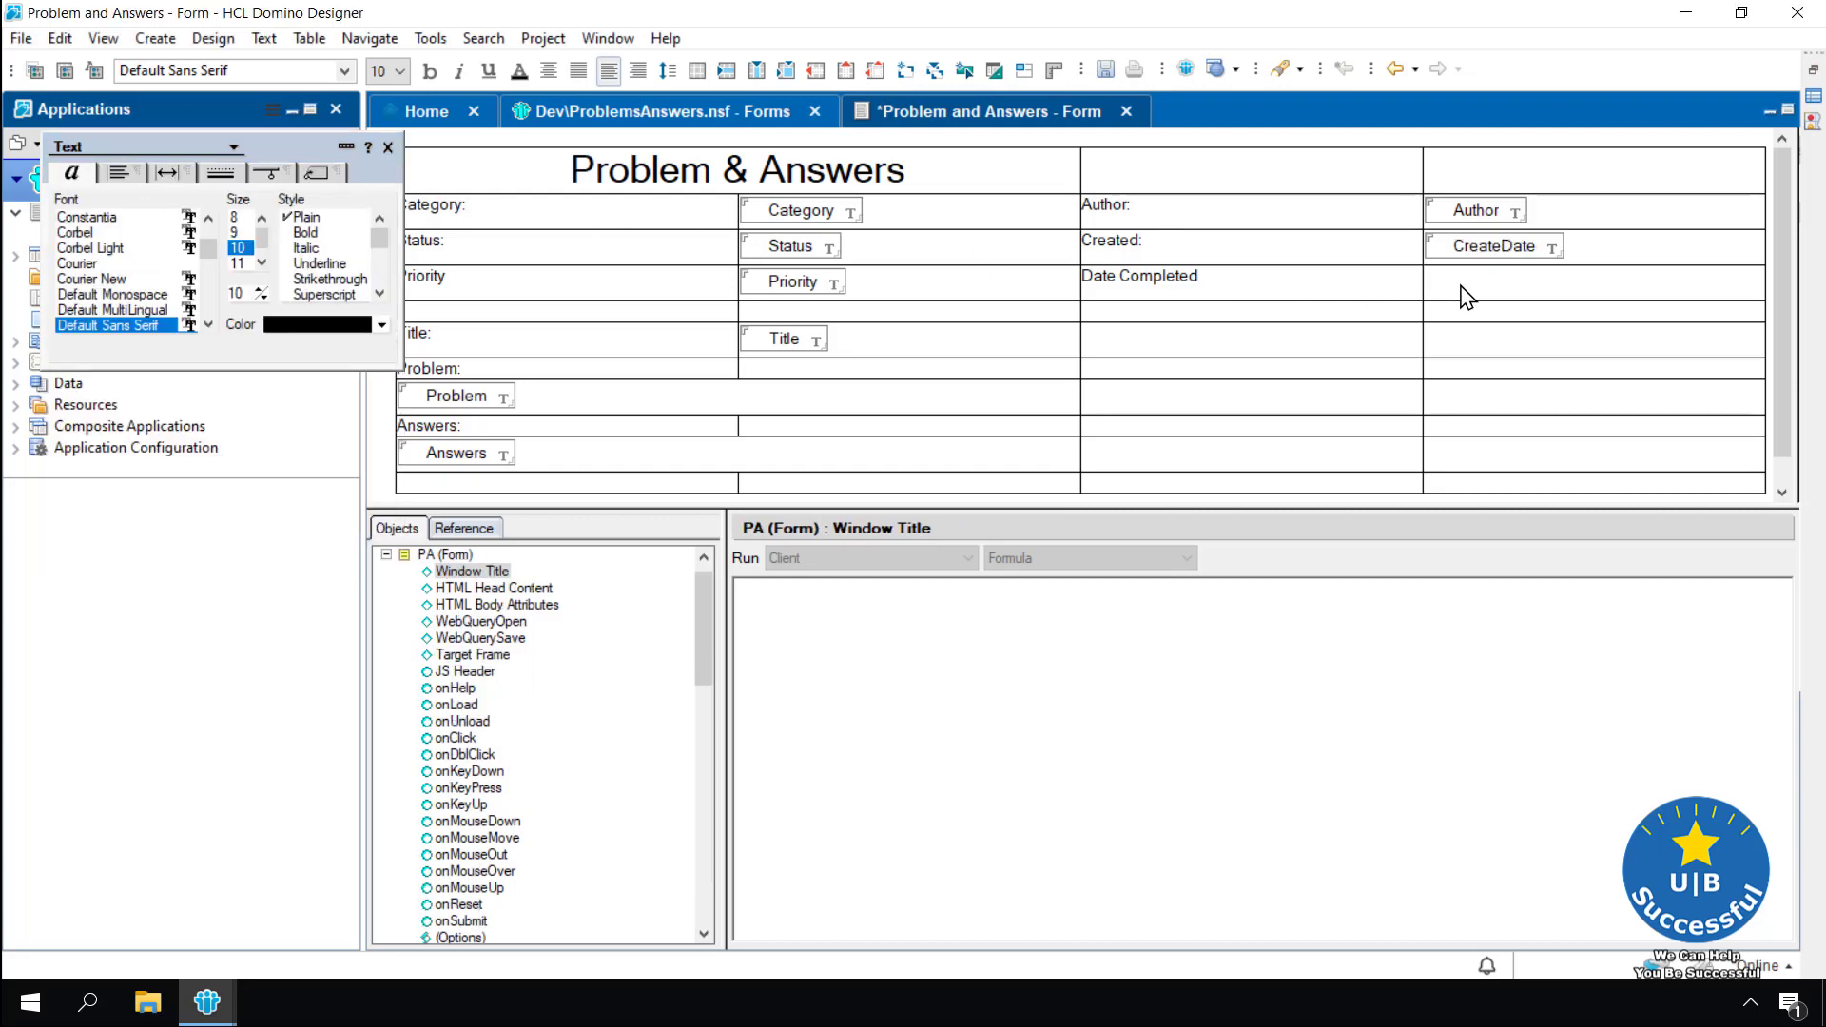
{"action": "left_click", "coordinate": [903, 78]}
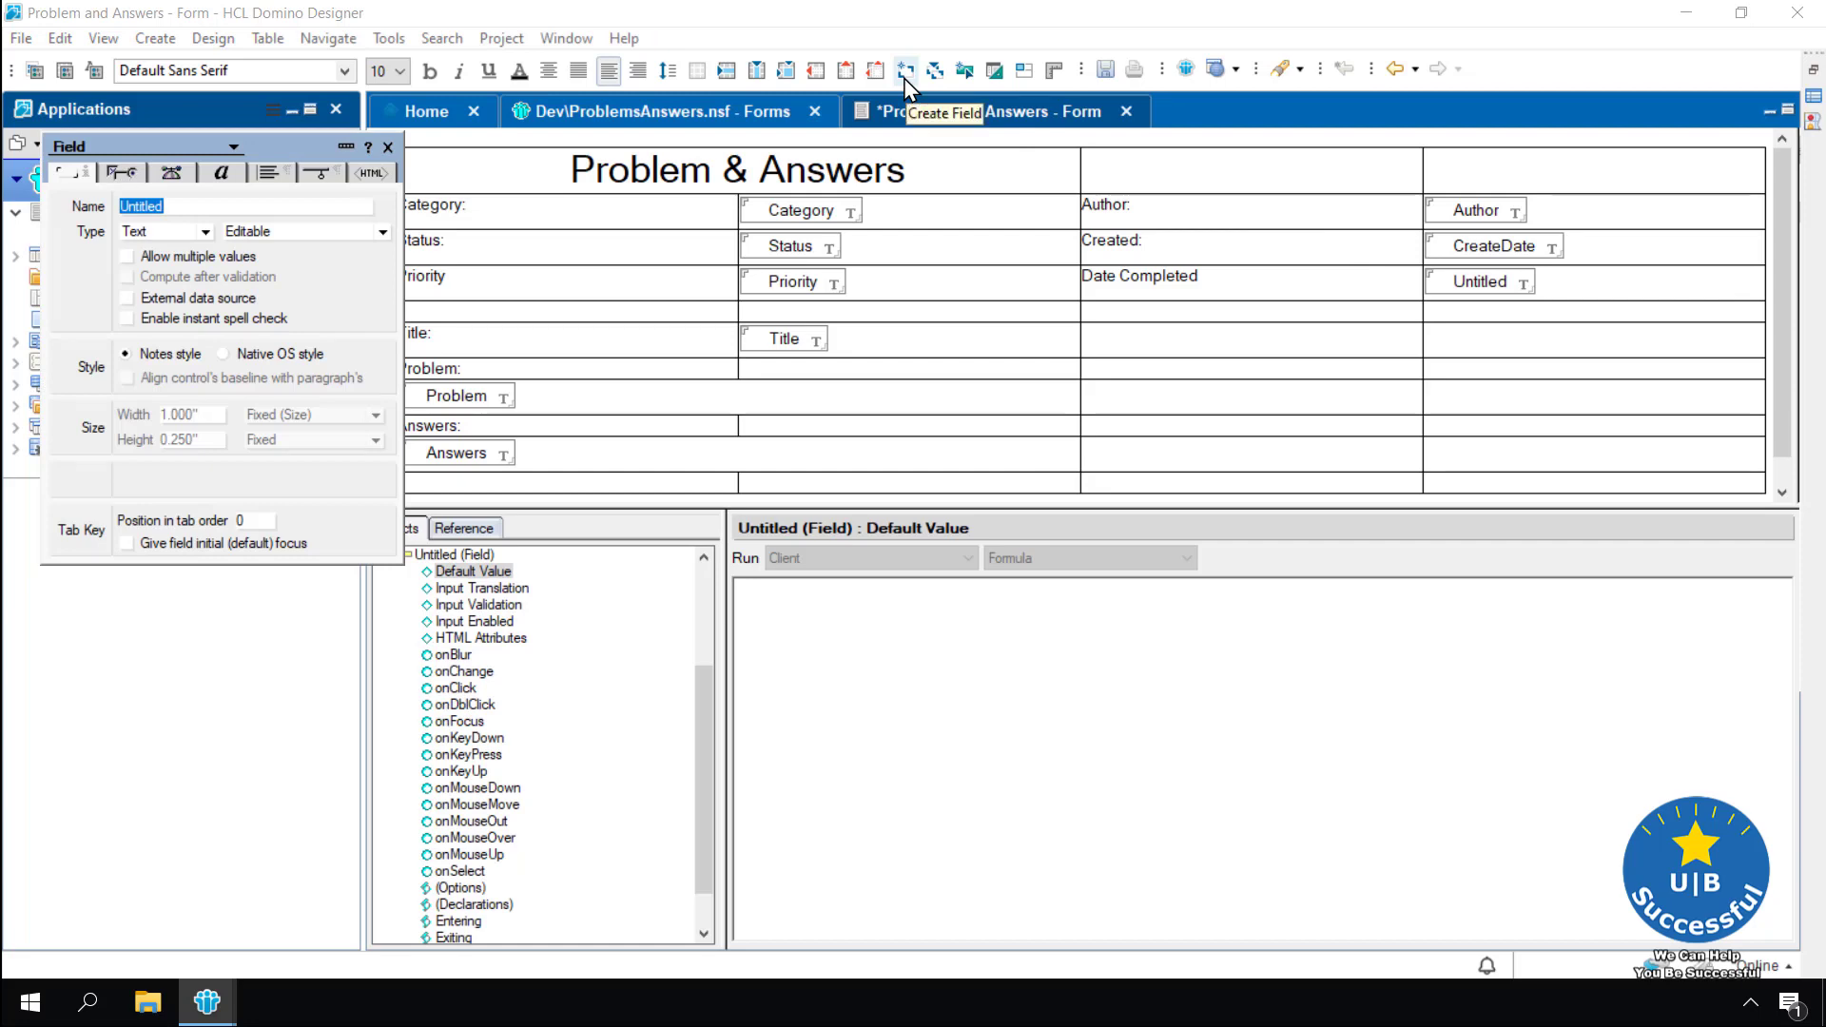
{"action": "type", "text": "Com"}
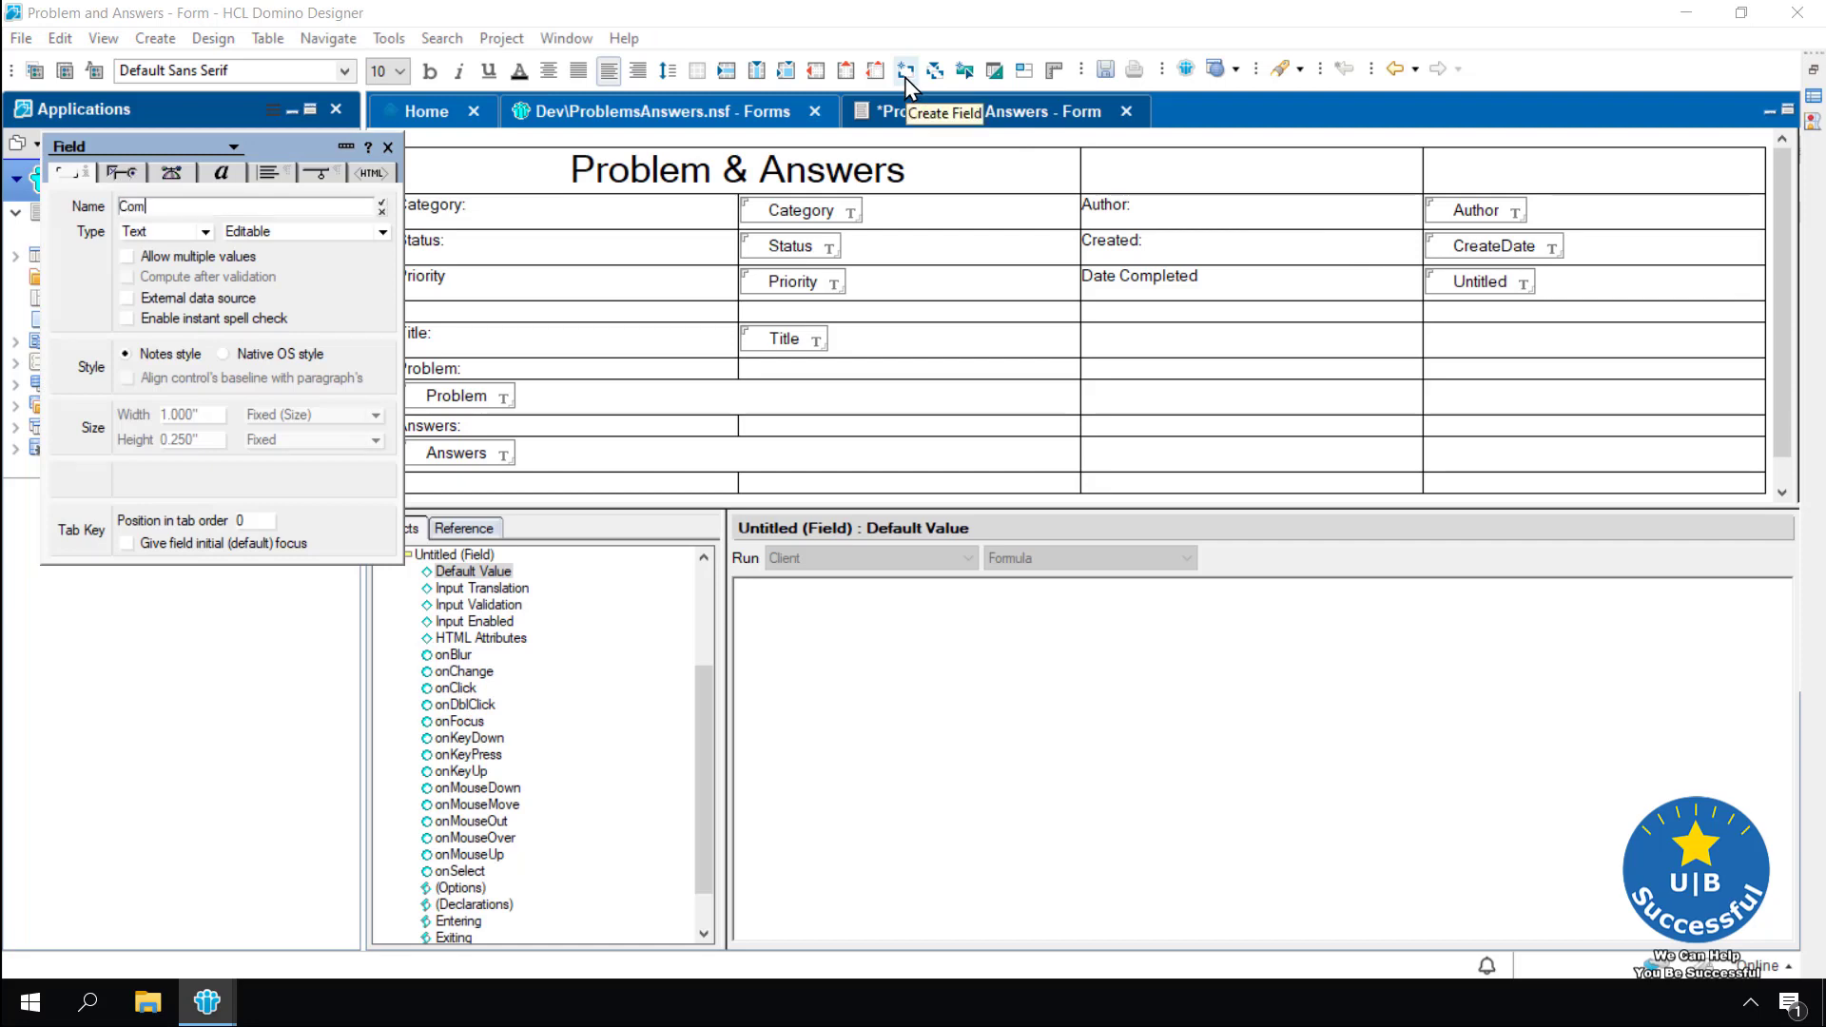
{"action": "type", "text": "pleteDate"}
{"action": "key", "text": "Return"}
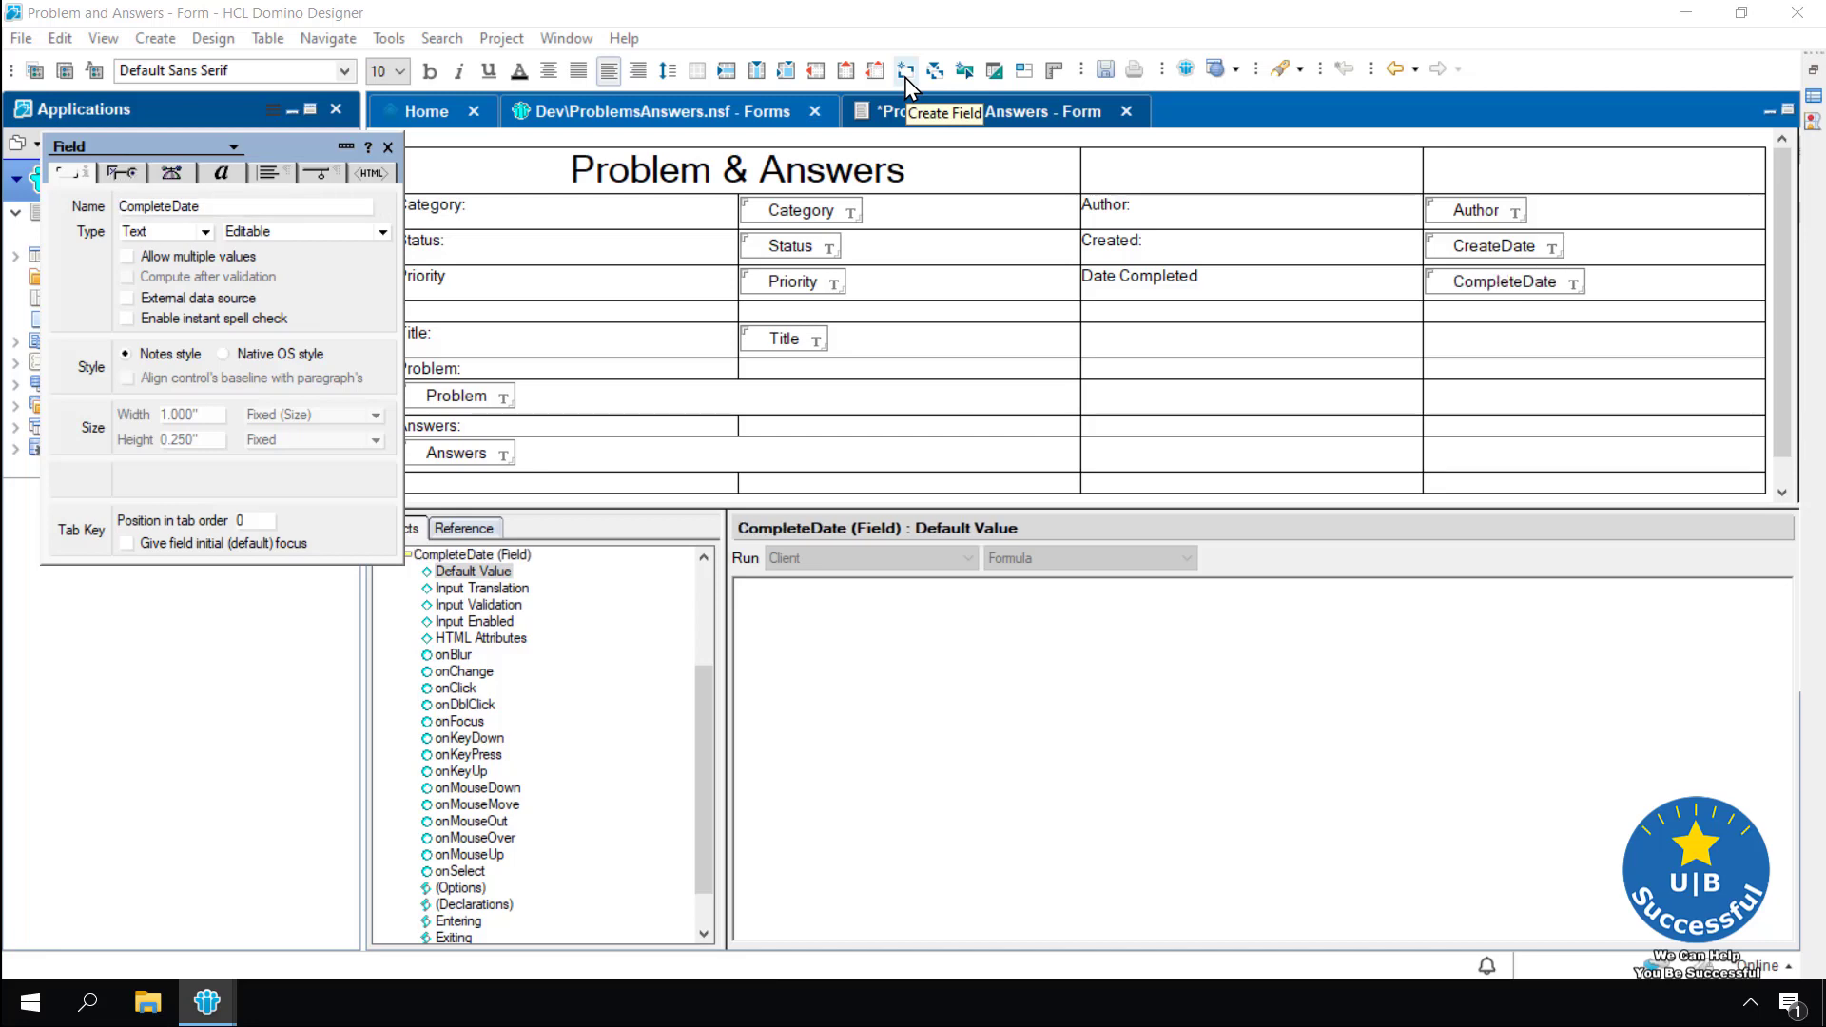
{"action": "left_click", "coordinate": [387, 146]}
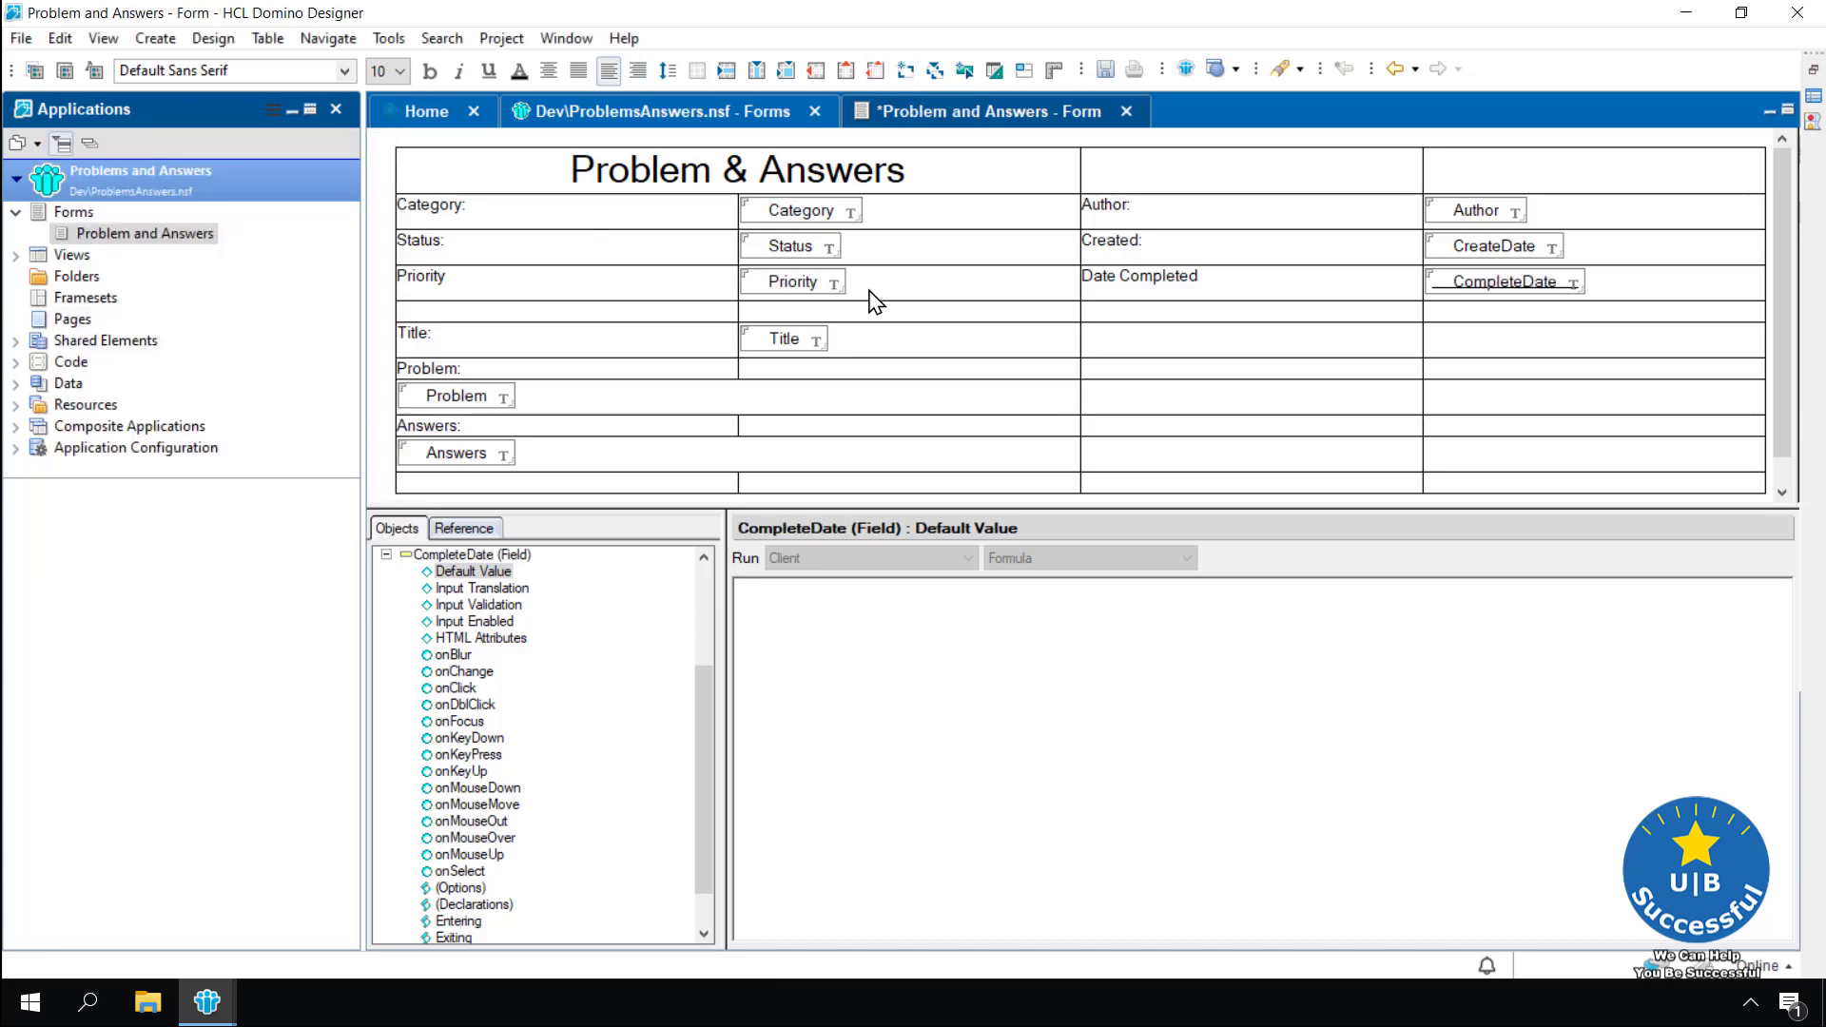
{"action": "key", "text": "ctrl+s"}
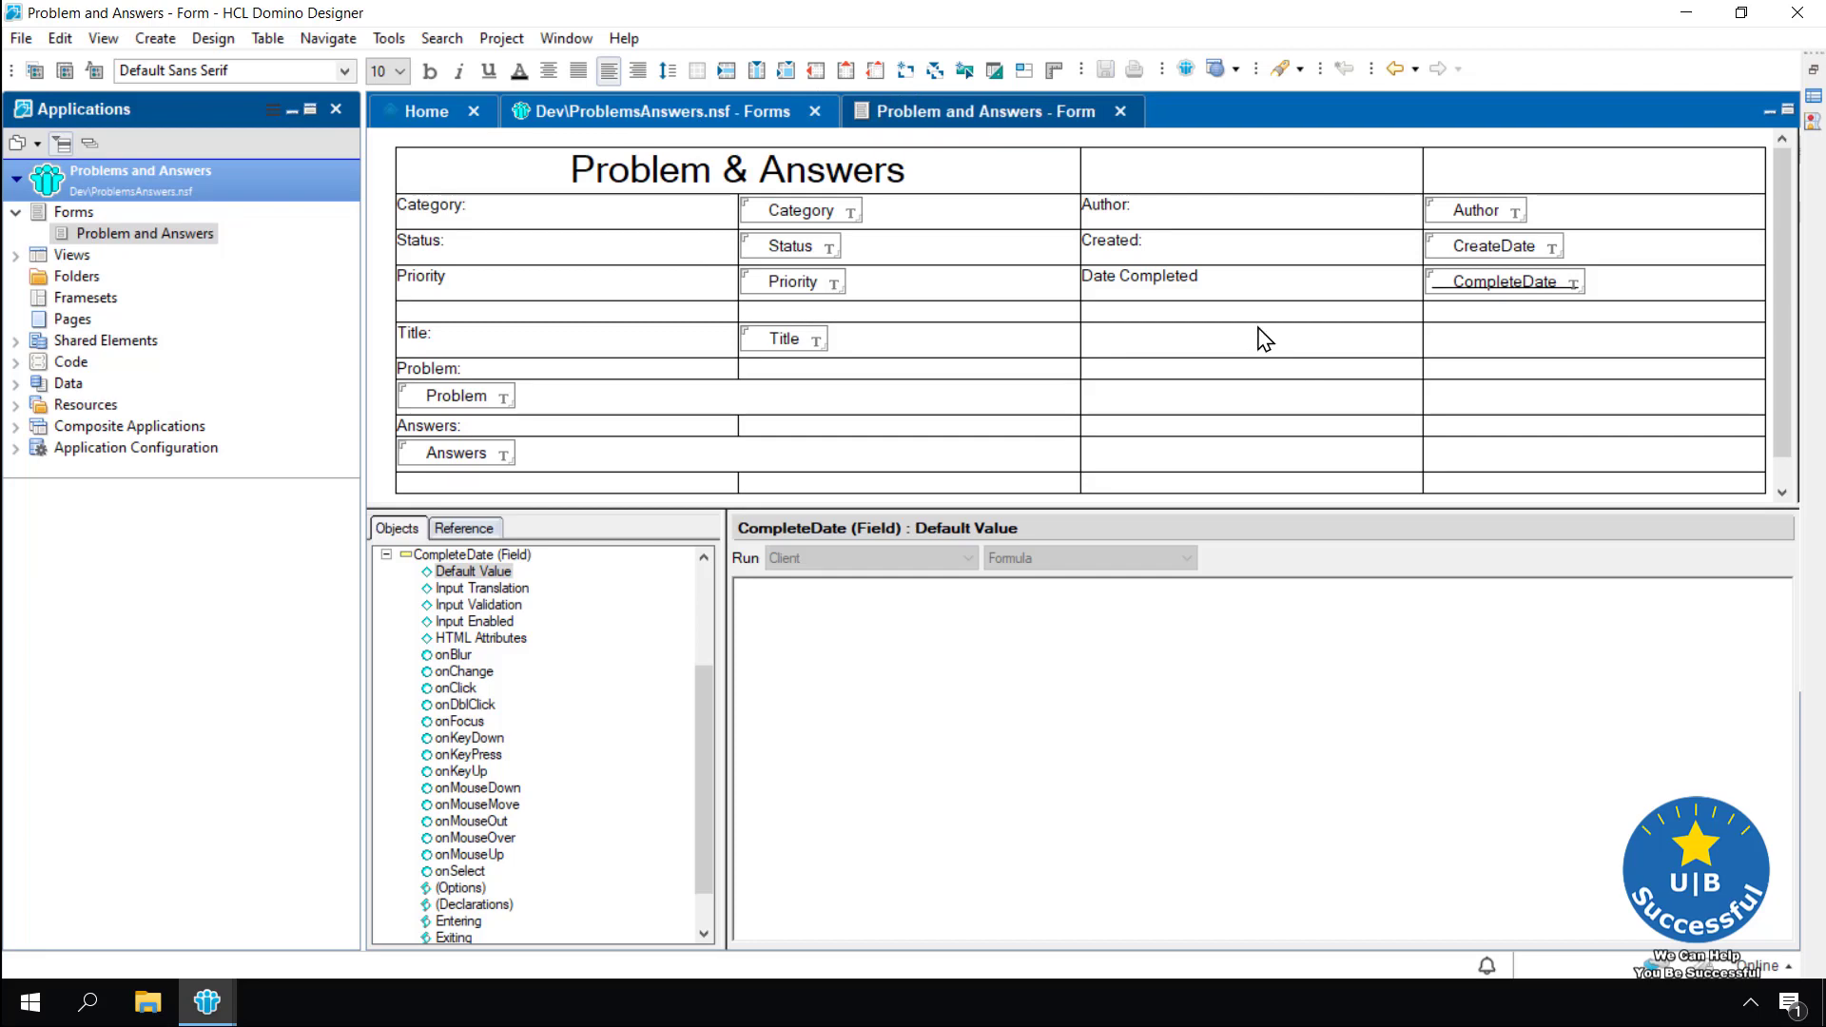
{"action": "left_click", "coordinate": [1183, 69]}
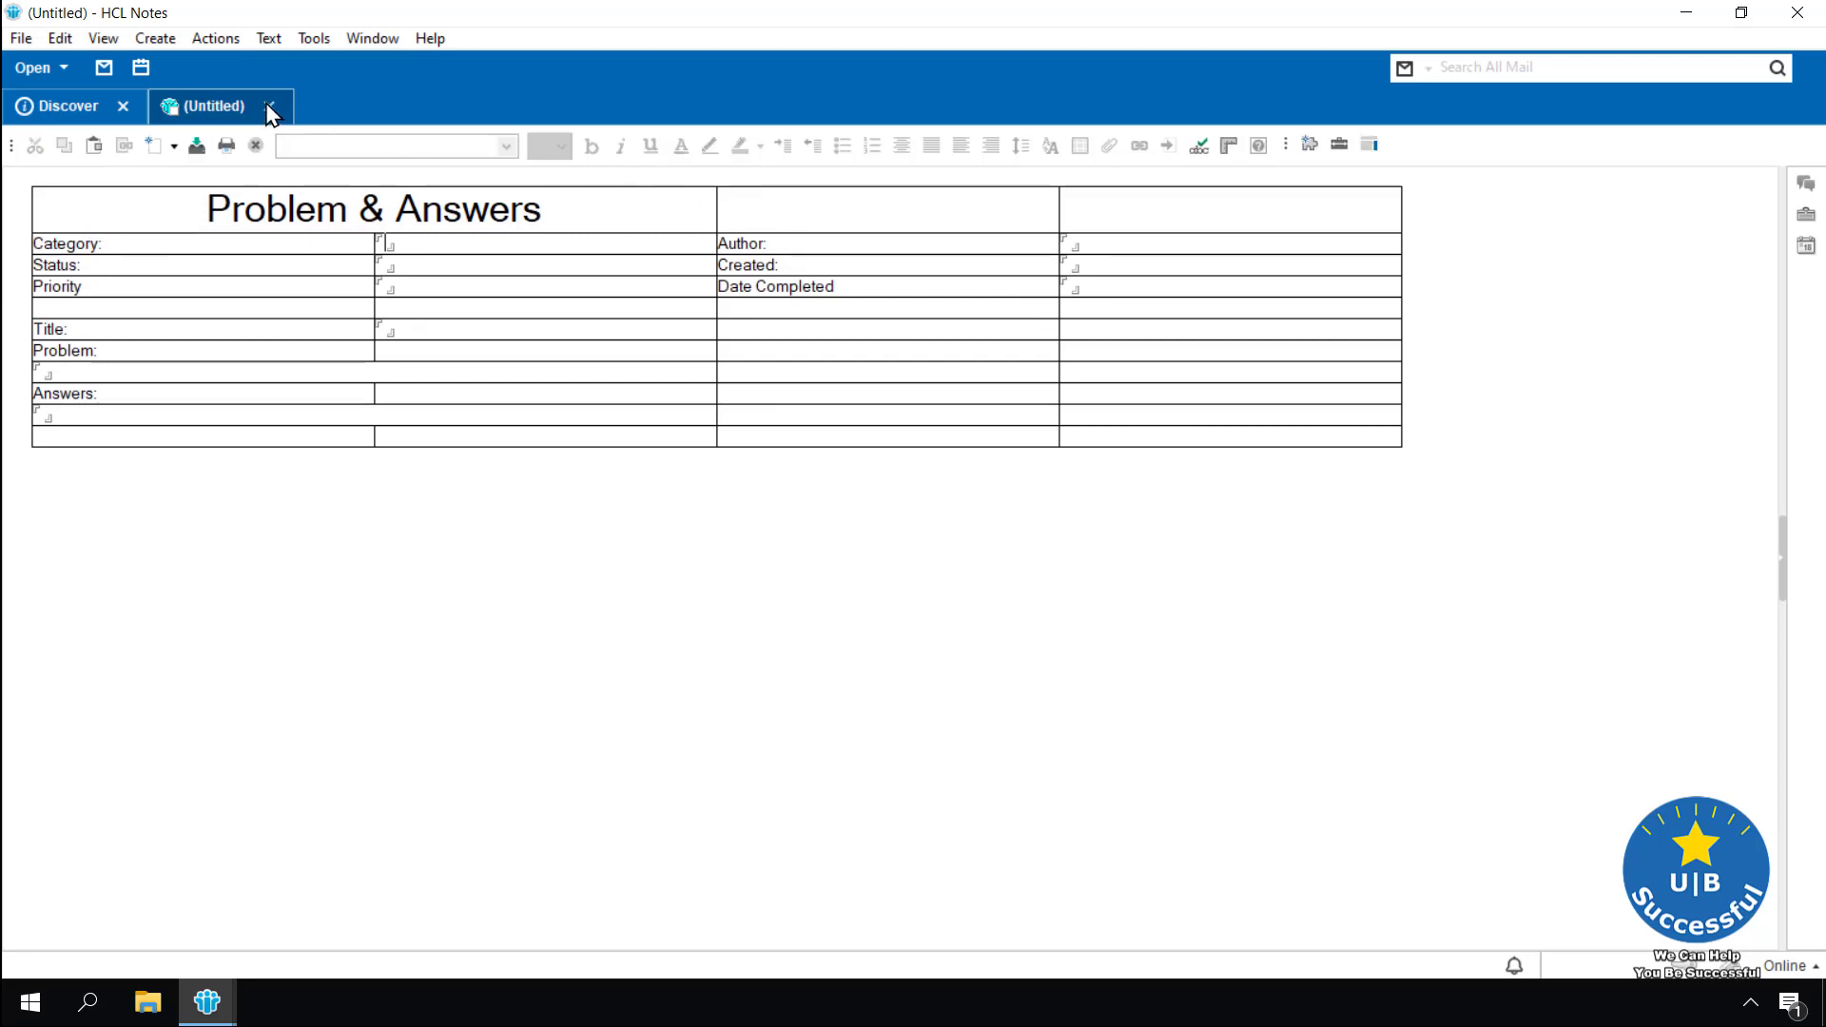
{"action": "left_click", "coordinate": [270, 106]}
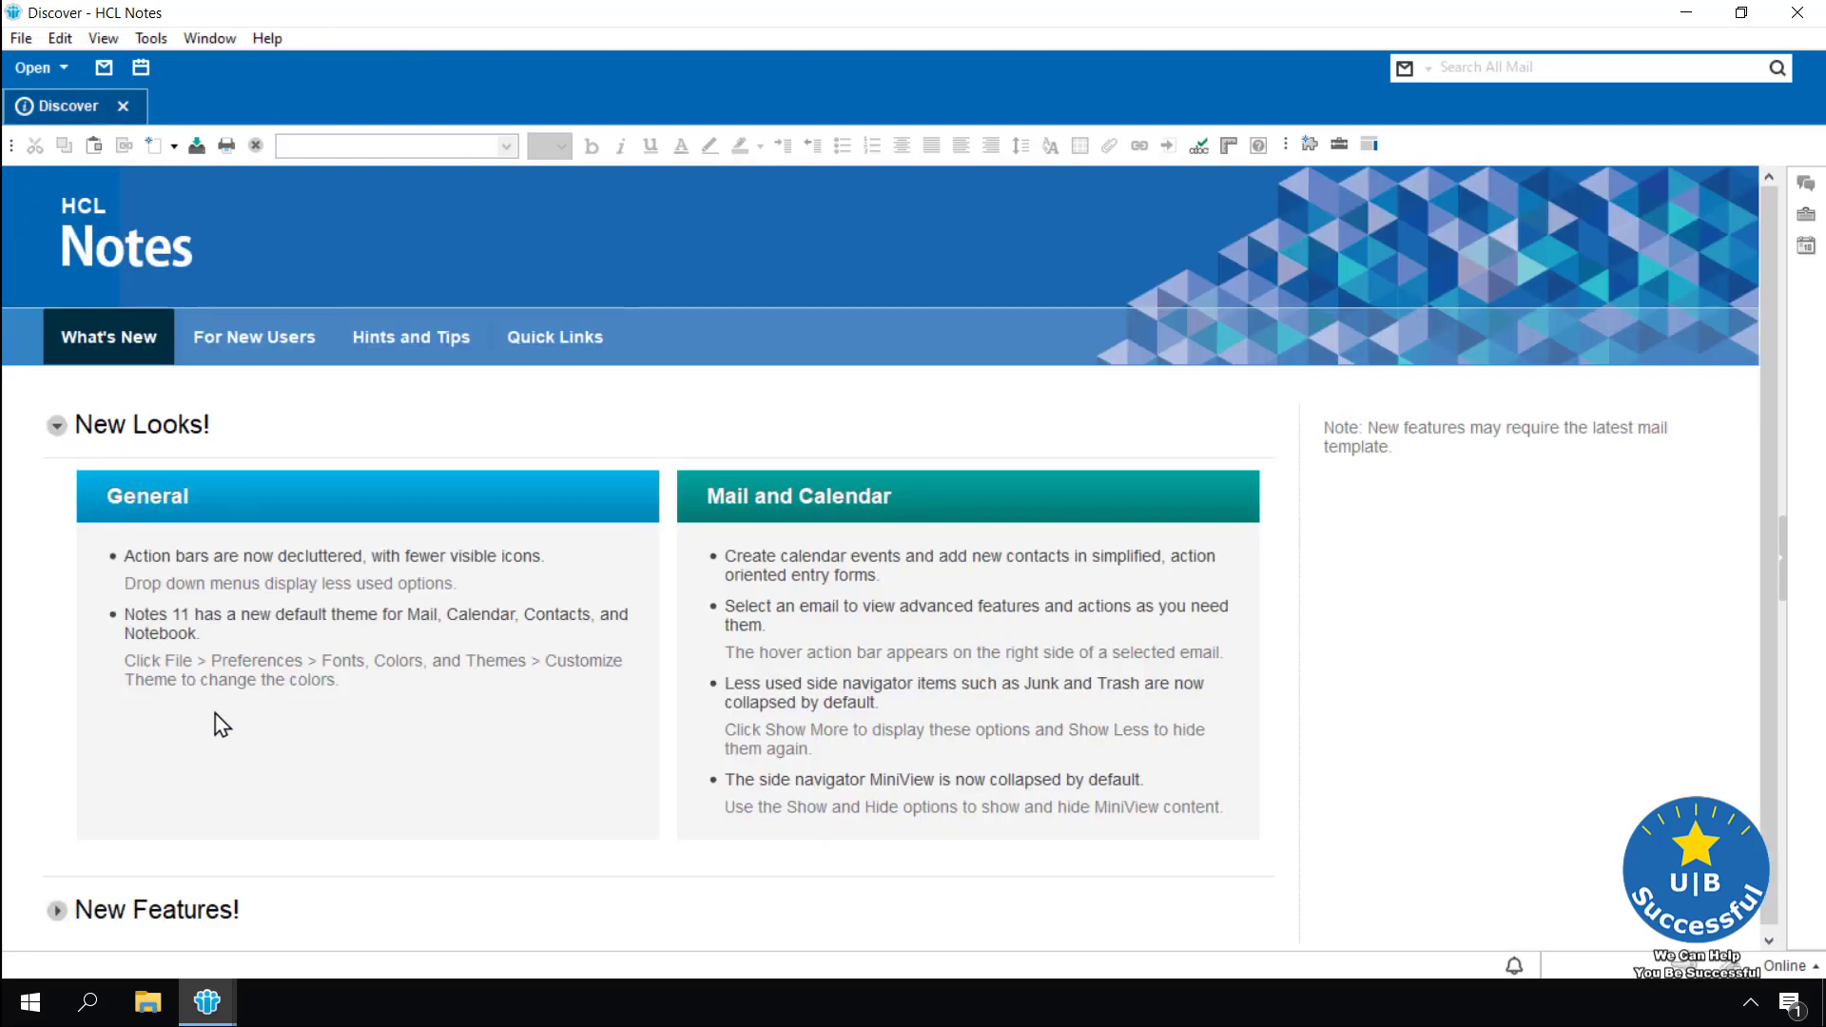
{"action": "left_click", "coordinate": [195, 1007]}
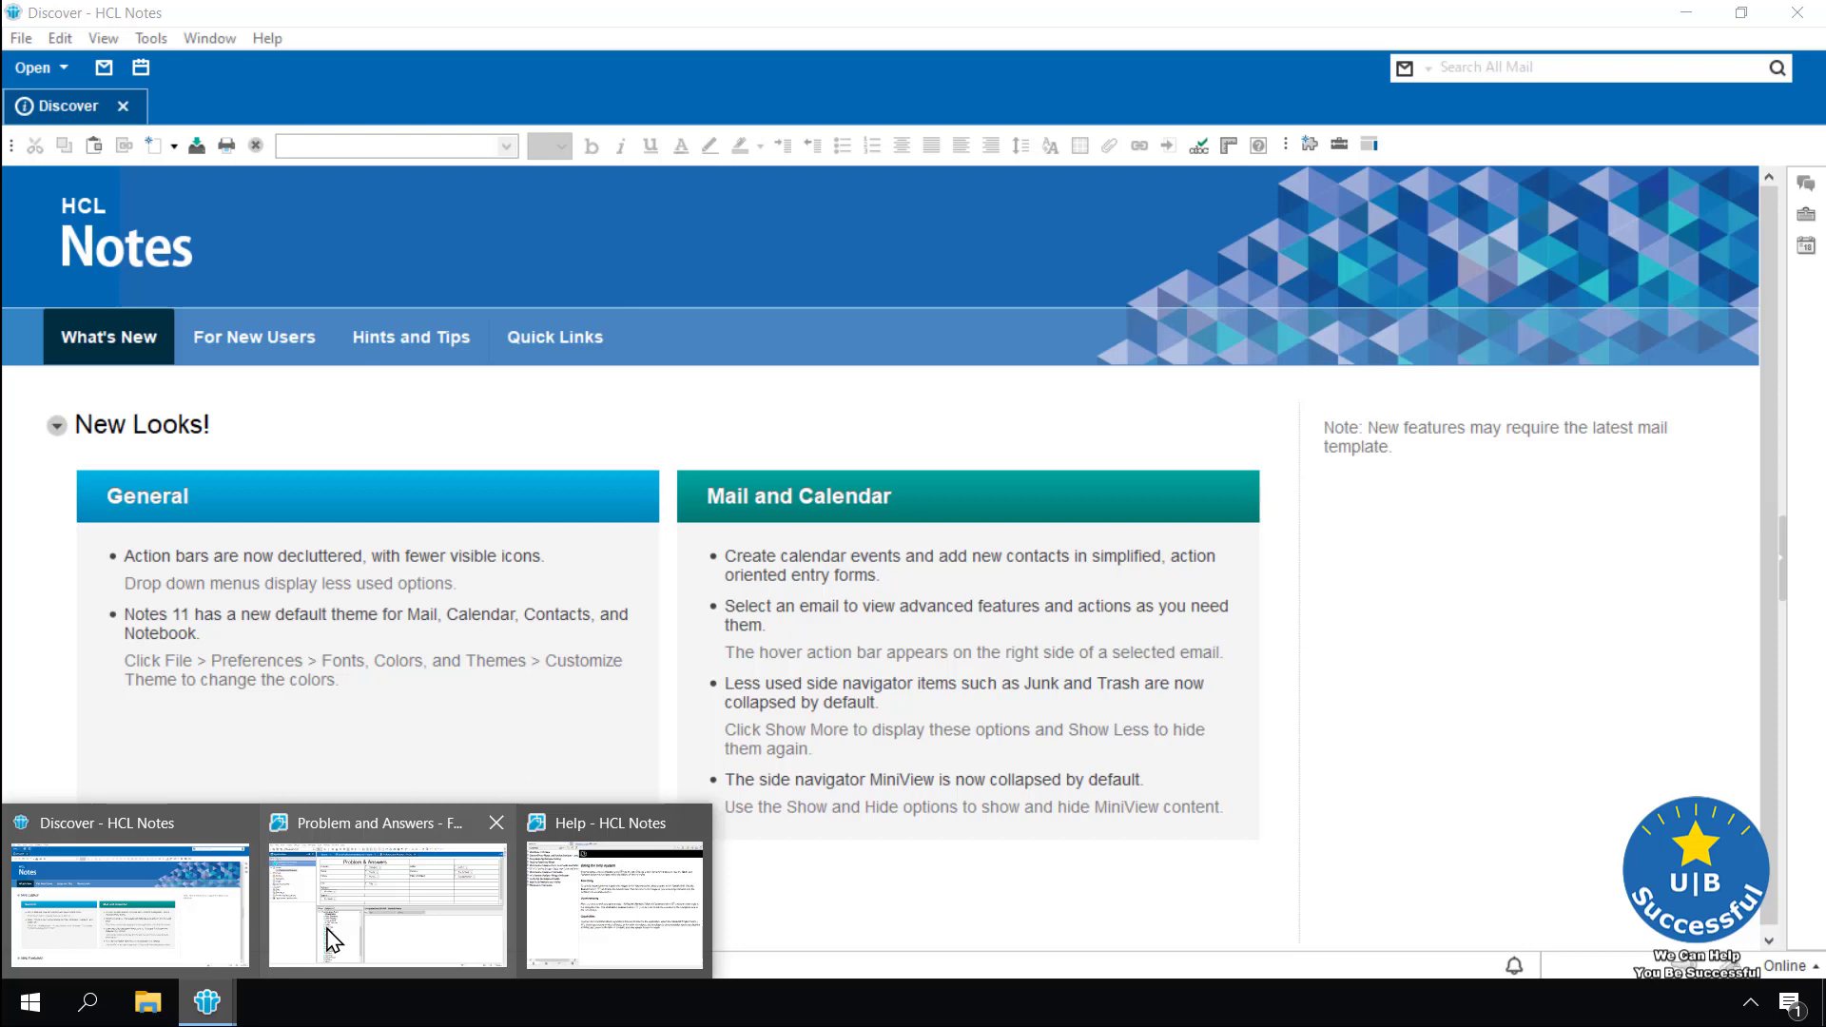
{"action": "left_click", "coordinate": [332, 940]}
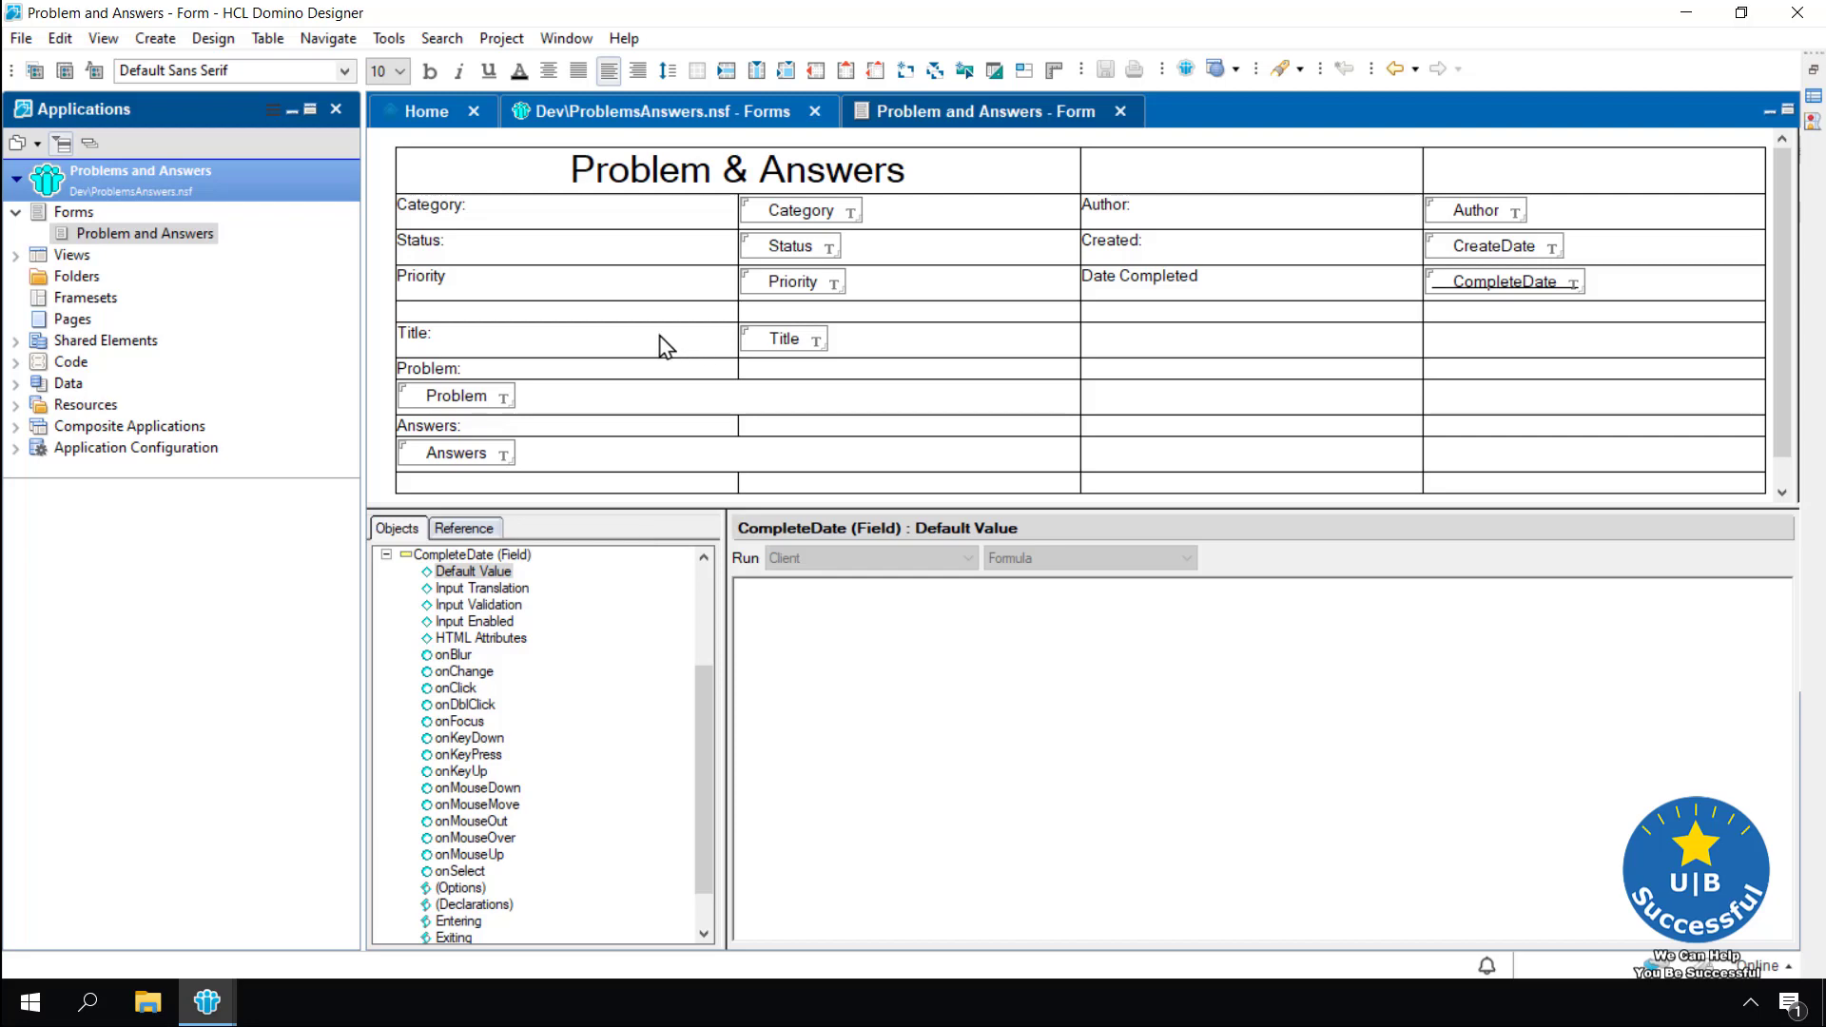
In Table Properties, set the first column's cell width to 1.5 inches
{"action": "right_click", "coordinate": [627, 254]}
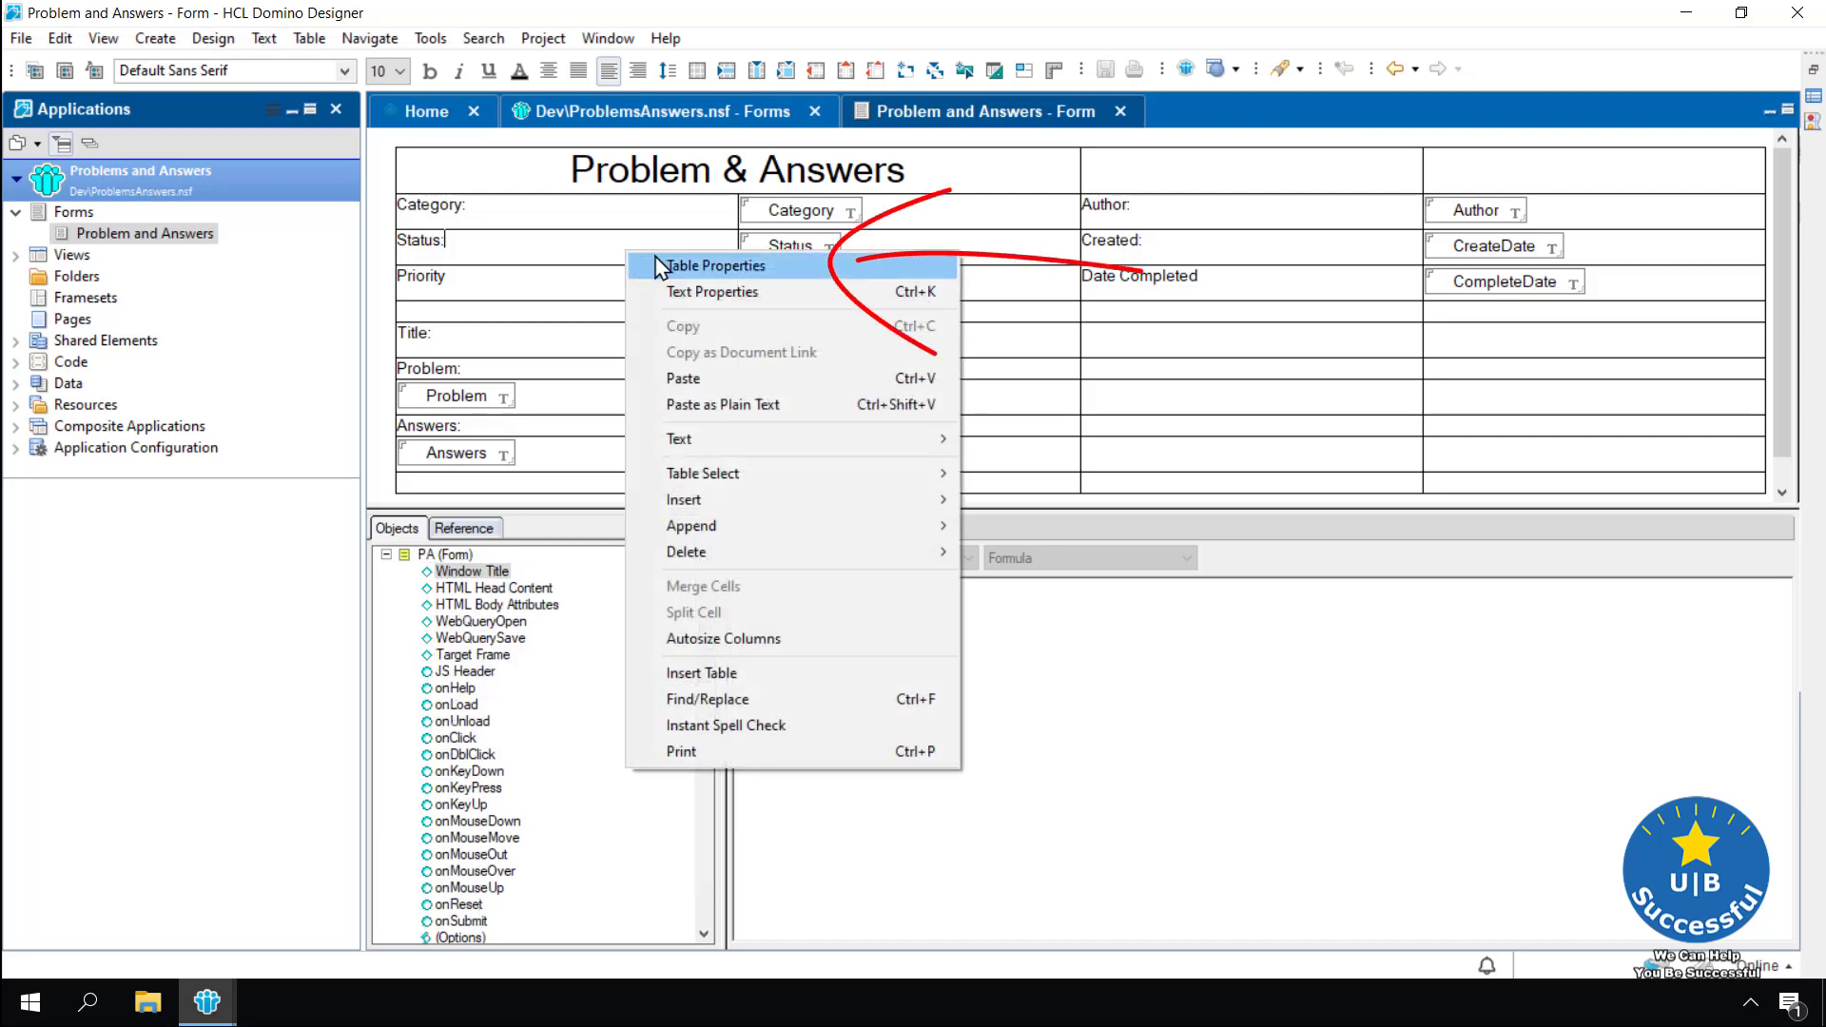
{"action": "left_click", "coordinate": [715, 266]}
{"action": "left_click_drag", "start_coordinate": [576, 245], "coordinate": [290, 230]}
{"action": "left_click_drag", "start_coordinate": [385, 164], "coordinate": [371, 329]}
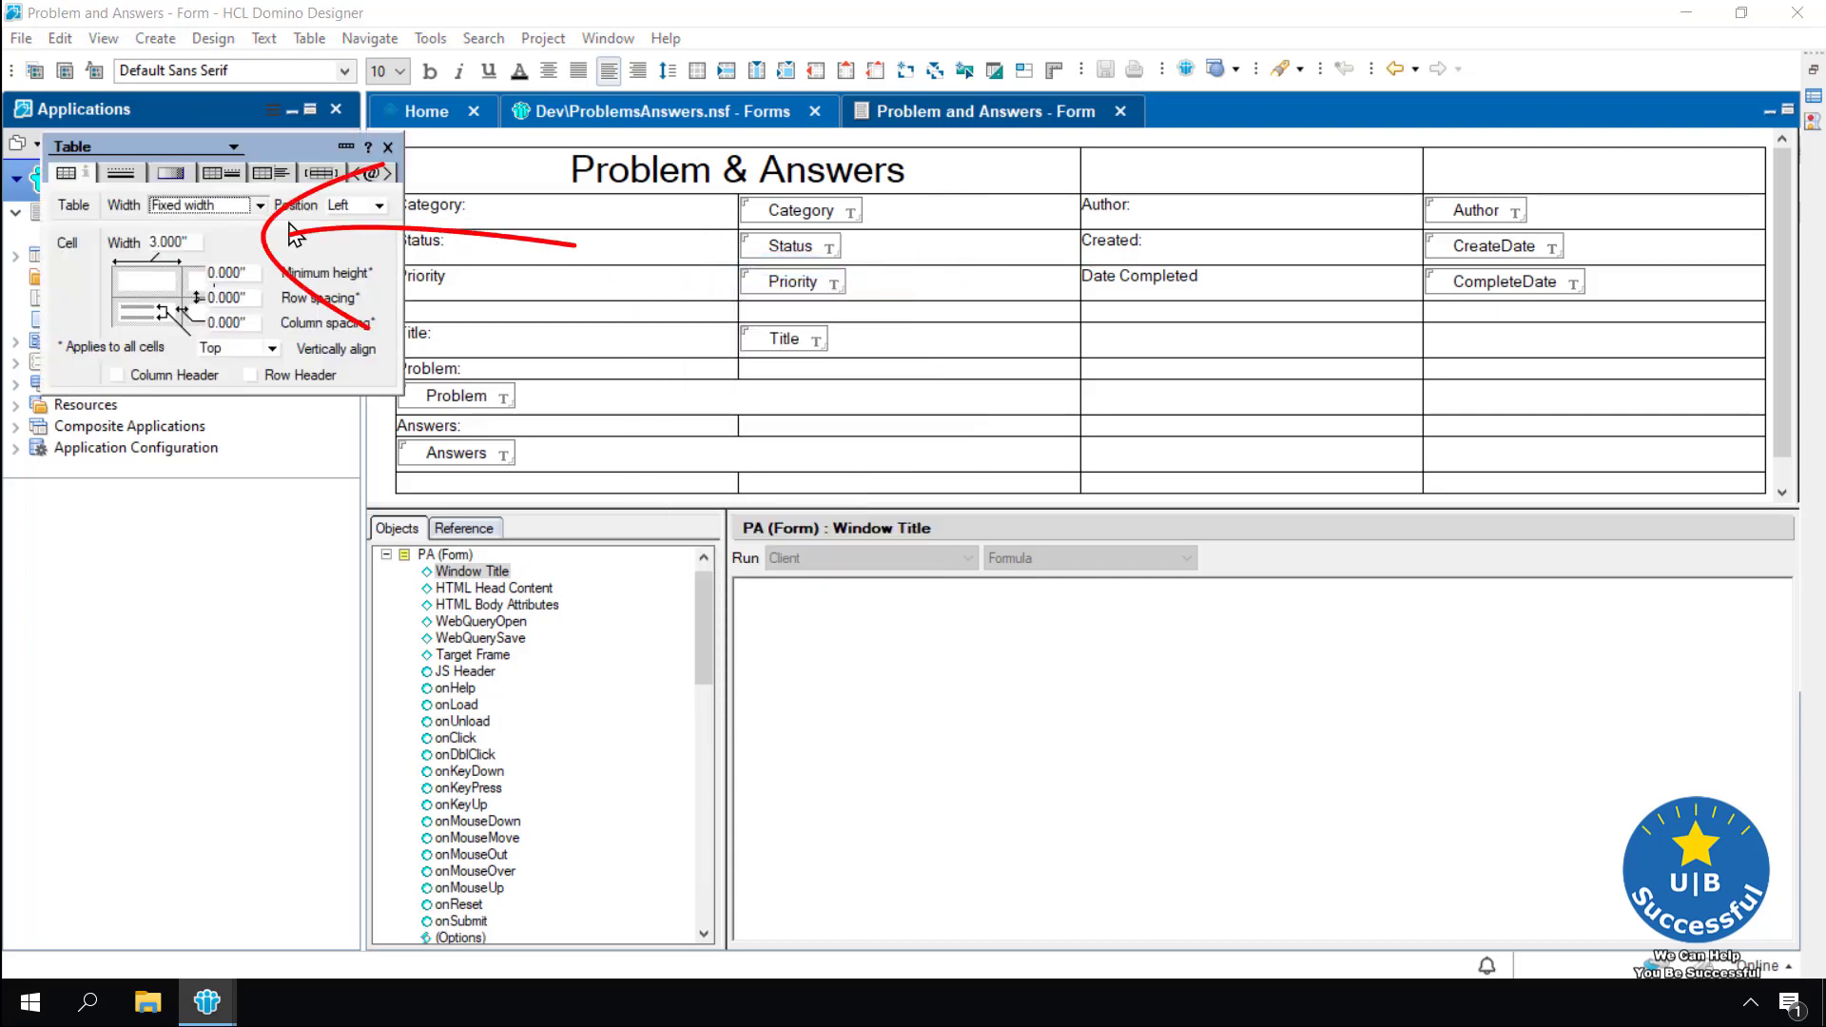
{"action": "left_click", "coordinate": [157, 242]}
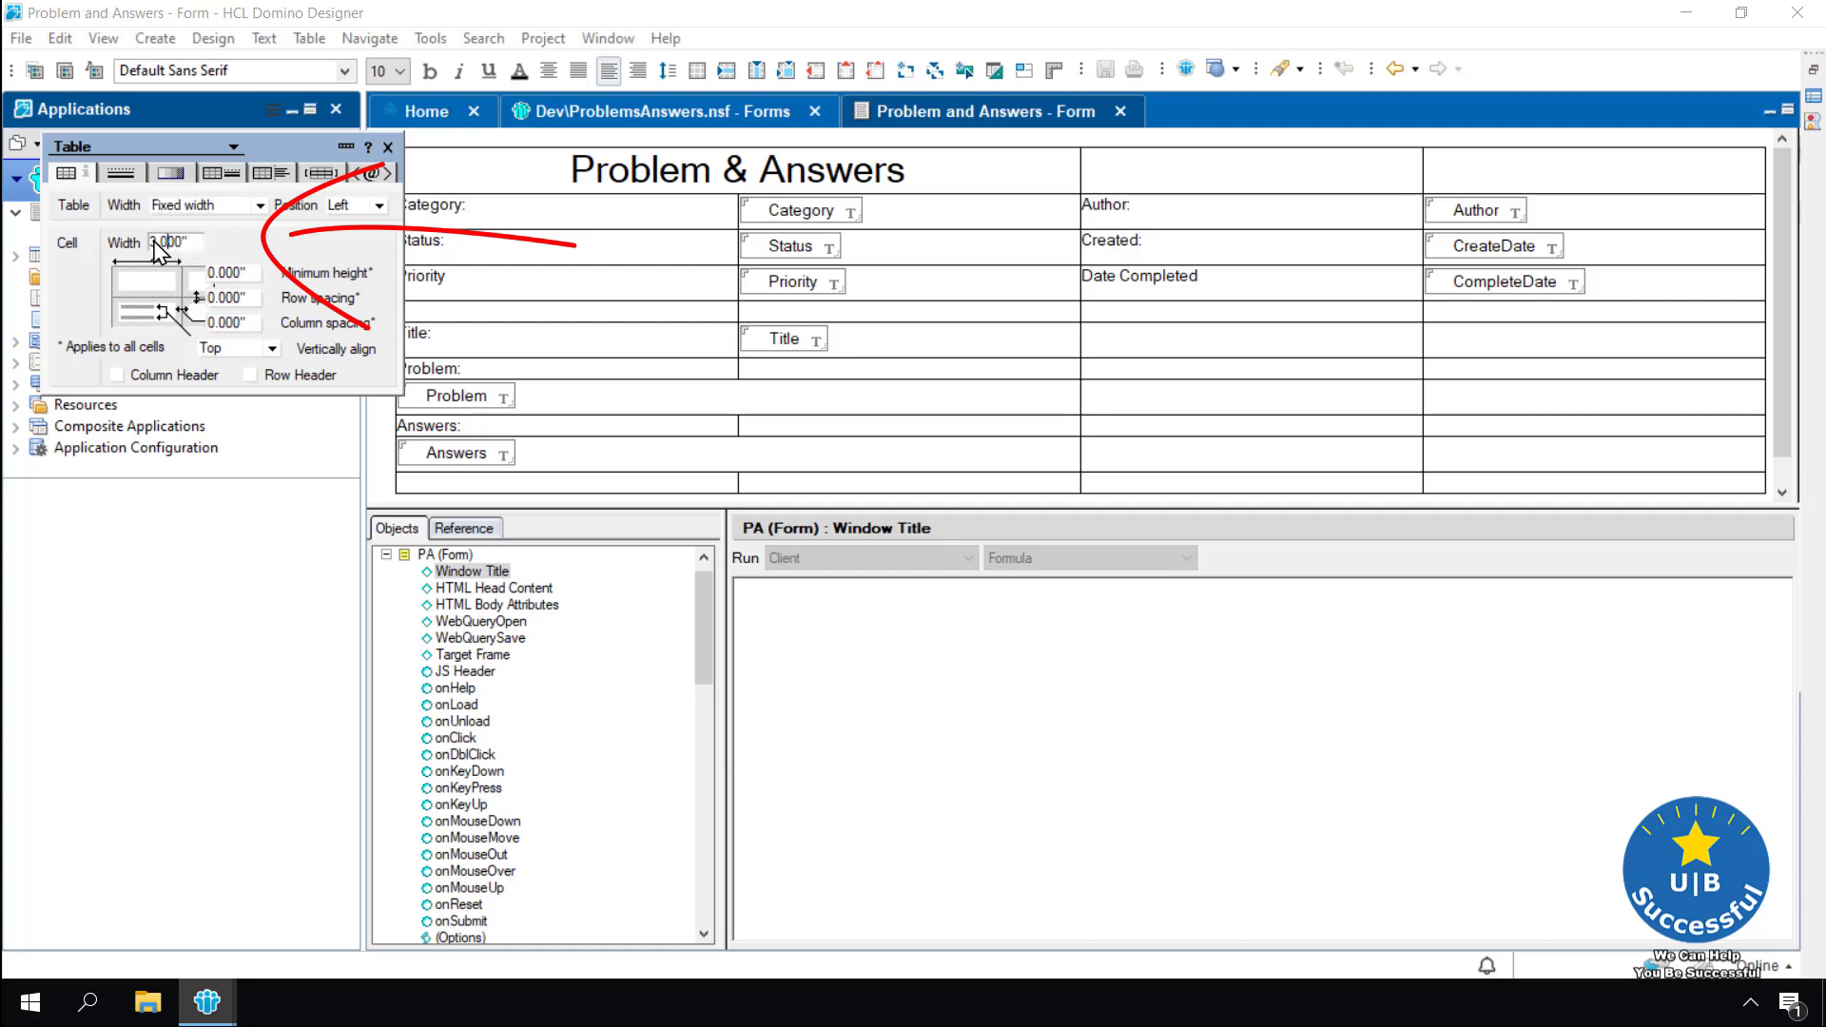
{"action": "left_click_drag", "start_coordinate": [155, 242], "coordinate": [167, 244]}
{"action": "type", "text": "1.5"}
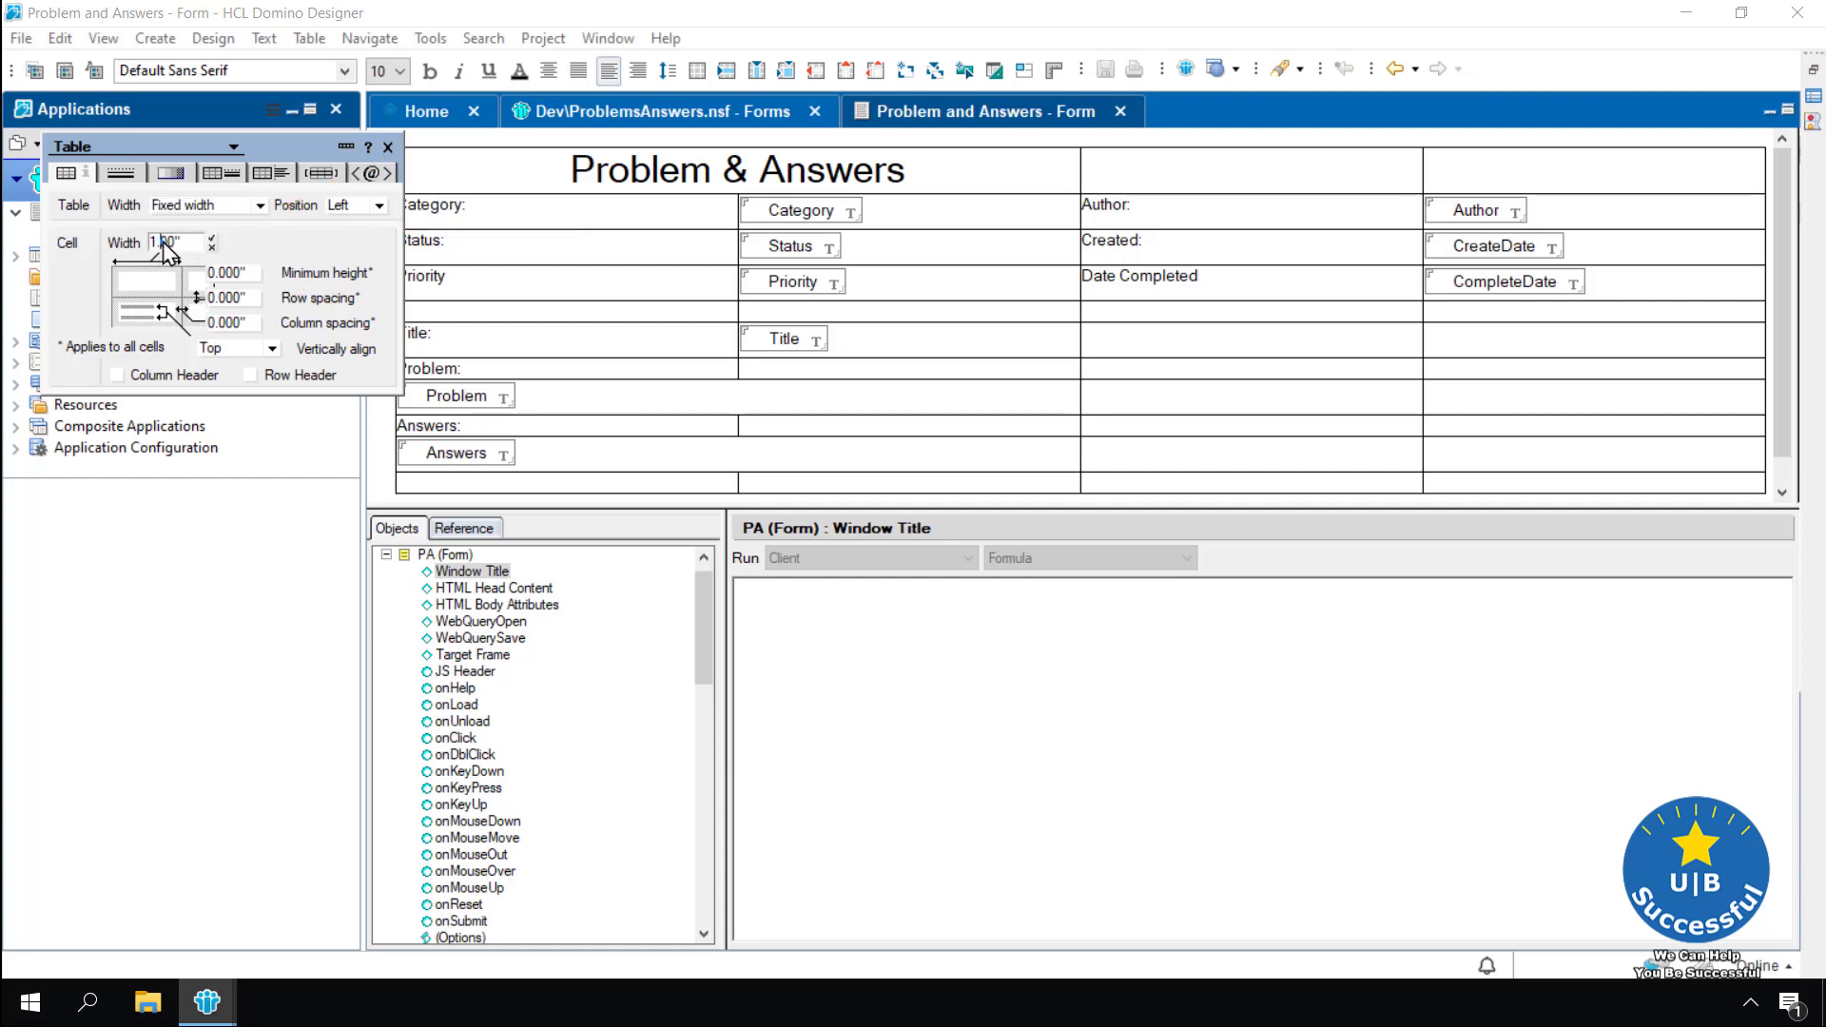
{"action": "key", "text": "Return"}
Set the third column's cell width to 1.5 inches and close Table Properties
{"action": "left_click_drag", "start_coordinate": [376, 157], "coordinate": [362, 323]}
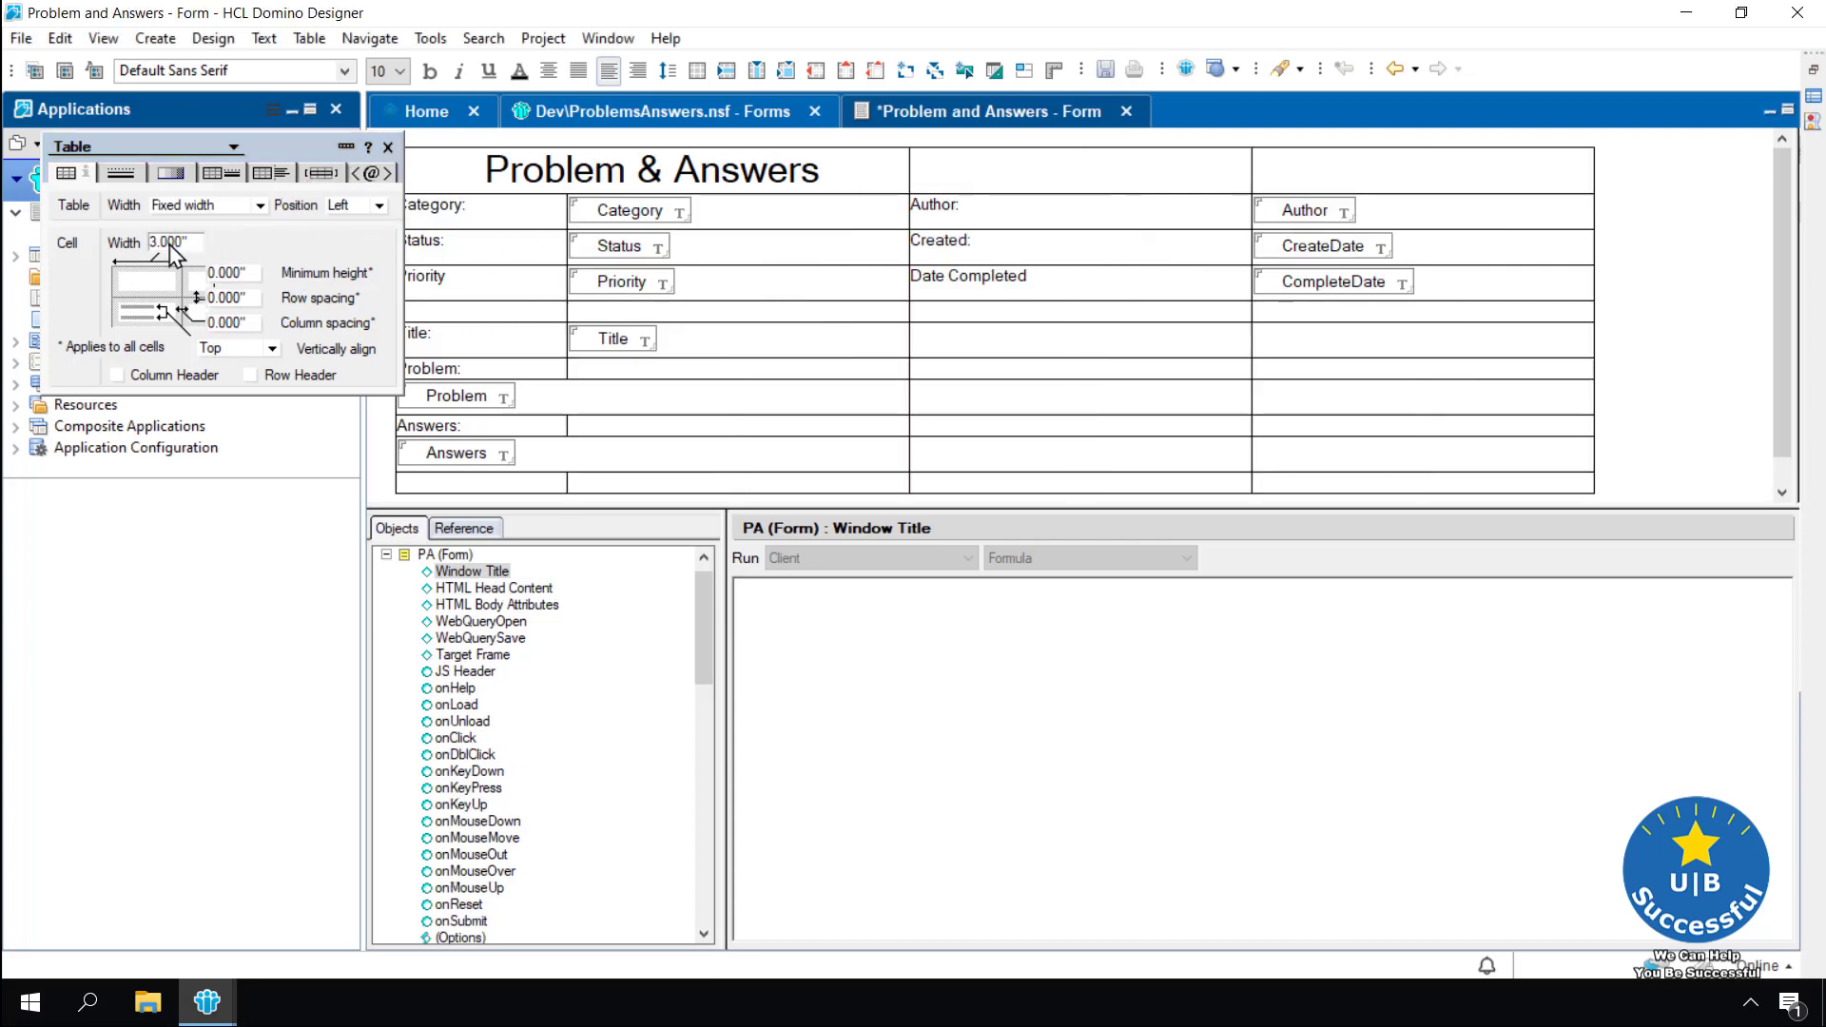
{"action": "left_click", "coordinate": [1020, 317]}
{"action": "left_click_drag", "start_coordinate": [149, 243], "coordinate": [167, 244]}
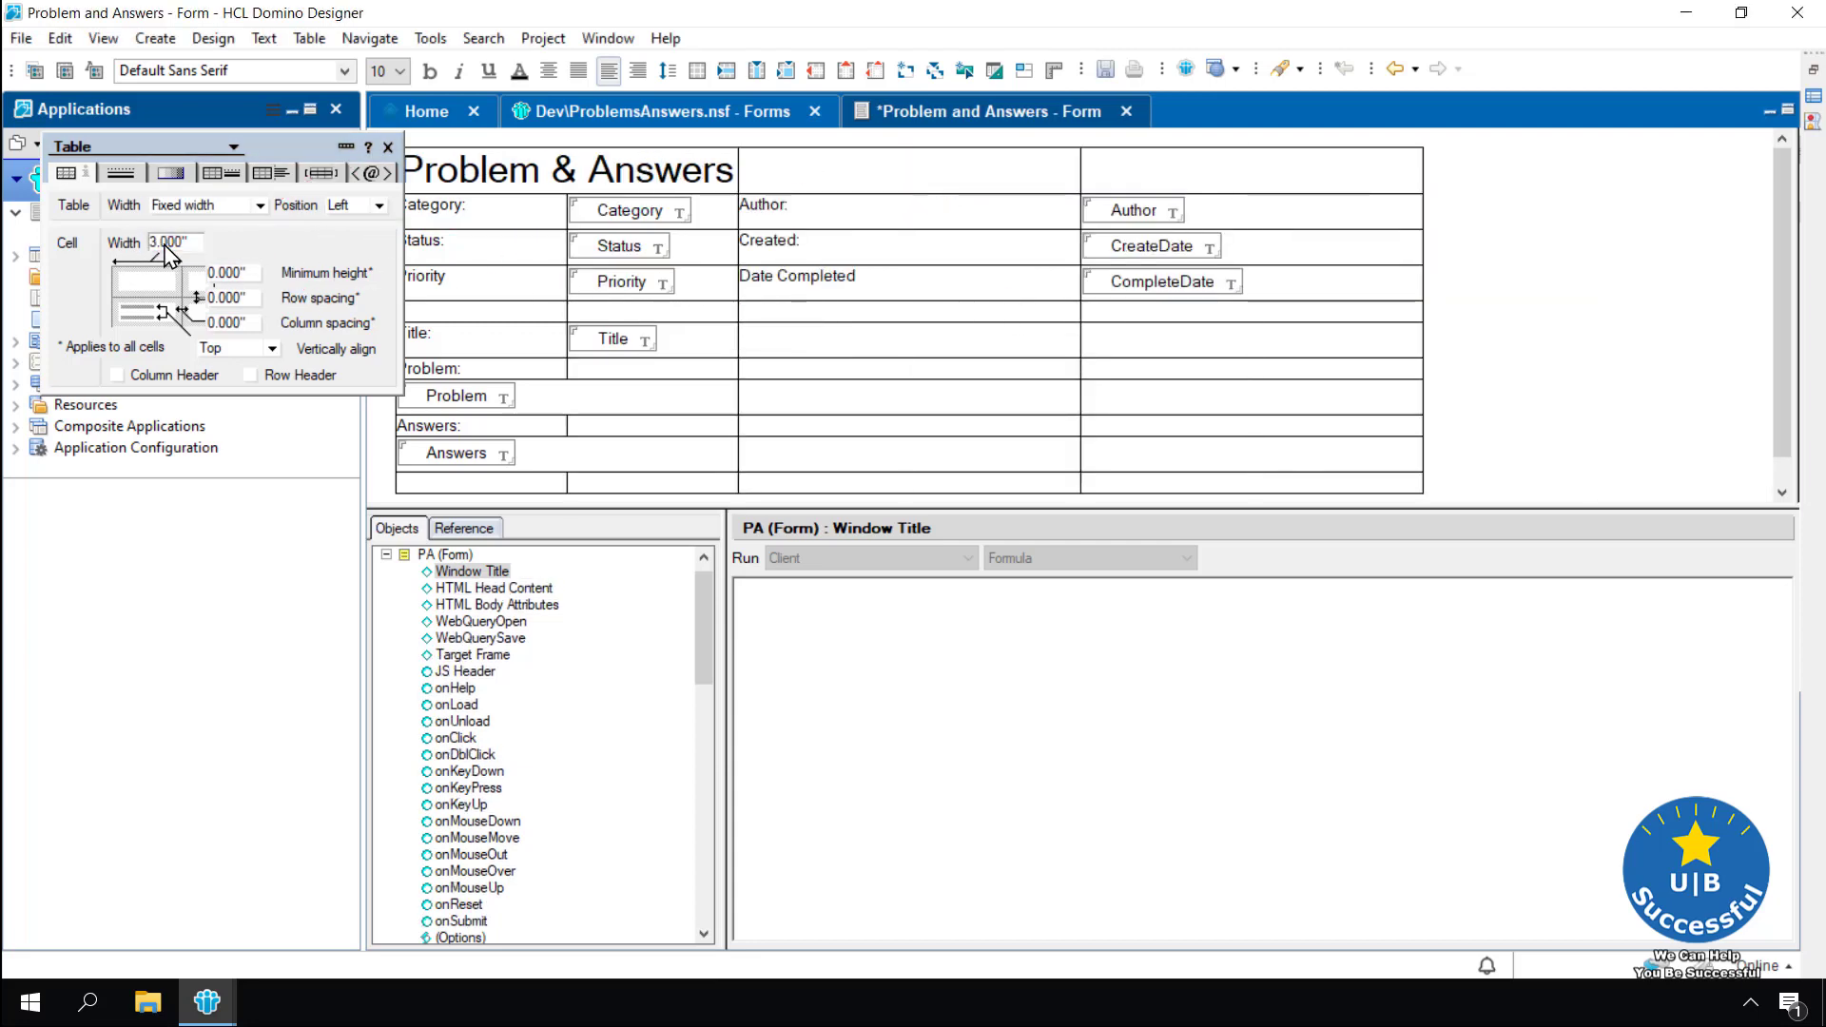
{"action": "type", "text": "1.5"}
{"action": "left_click", "coordinate": [211, 240]}
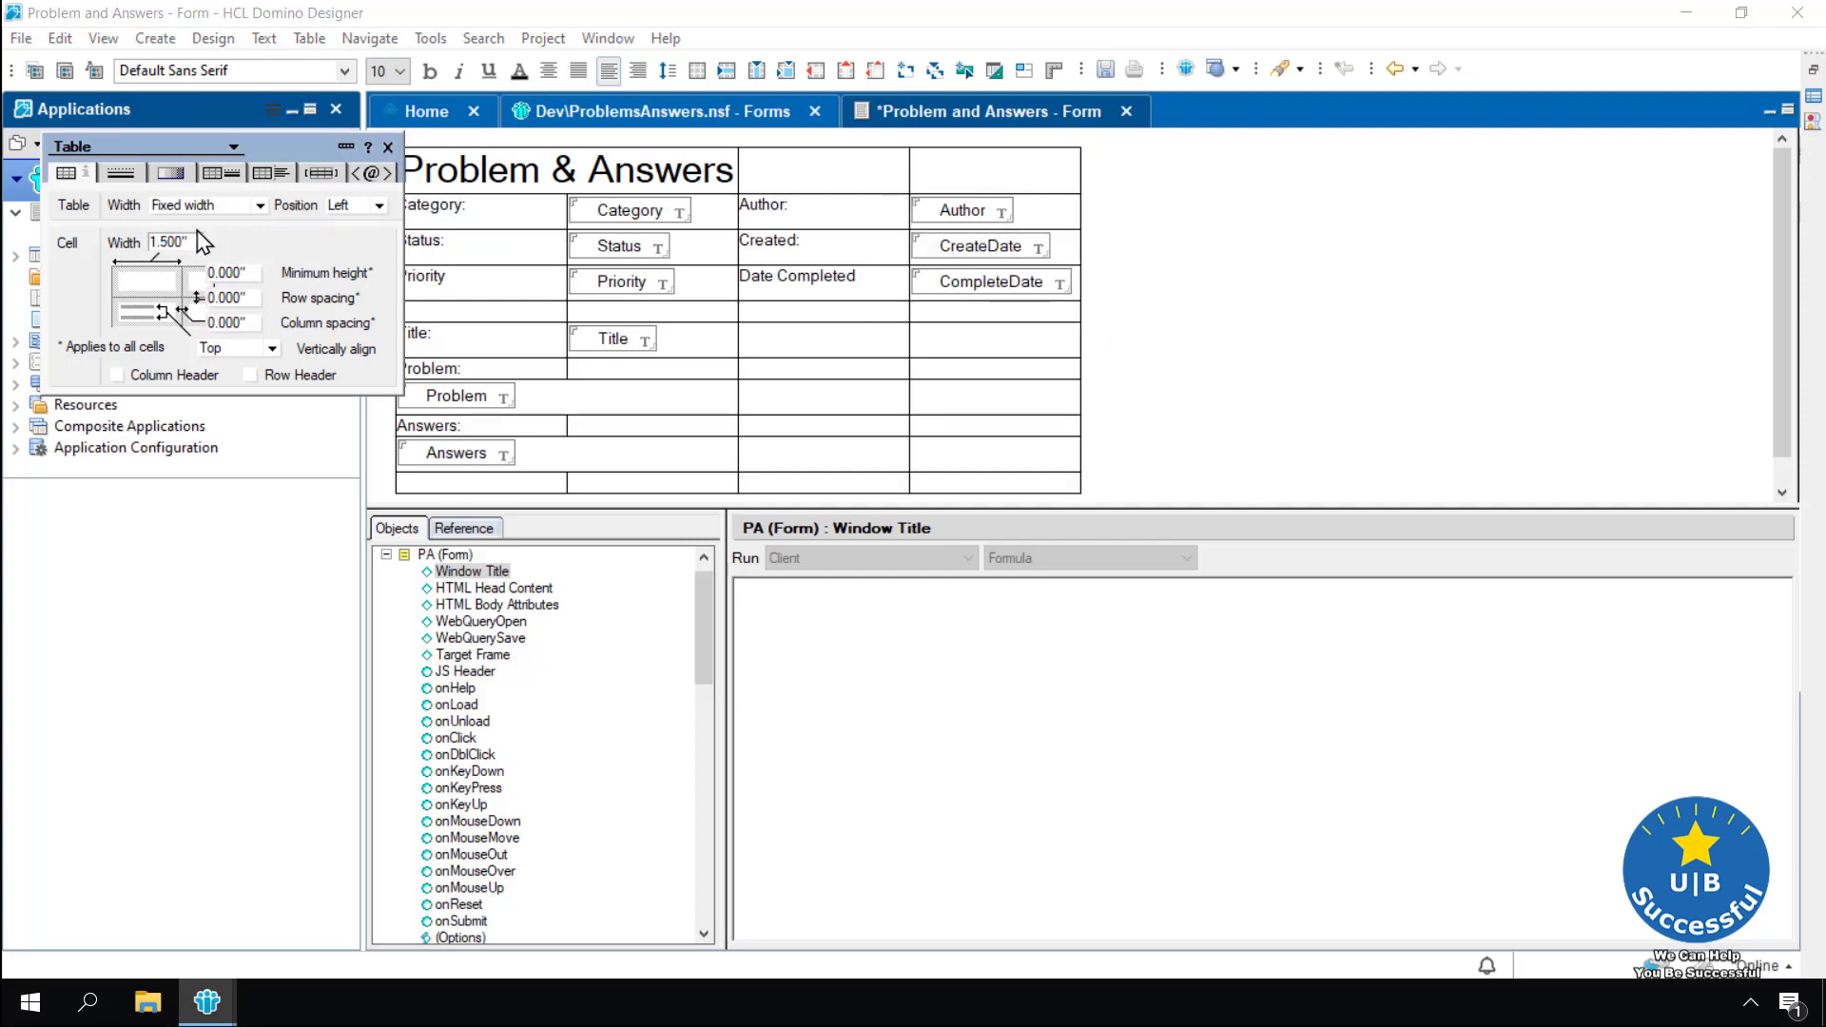
{"action": "left_click", "coordinate": [387, 148]}
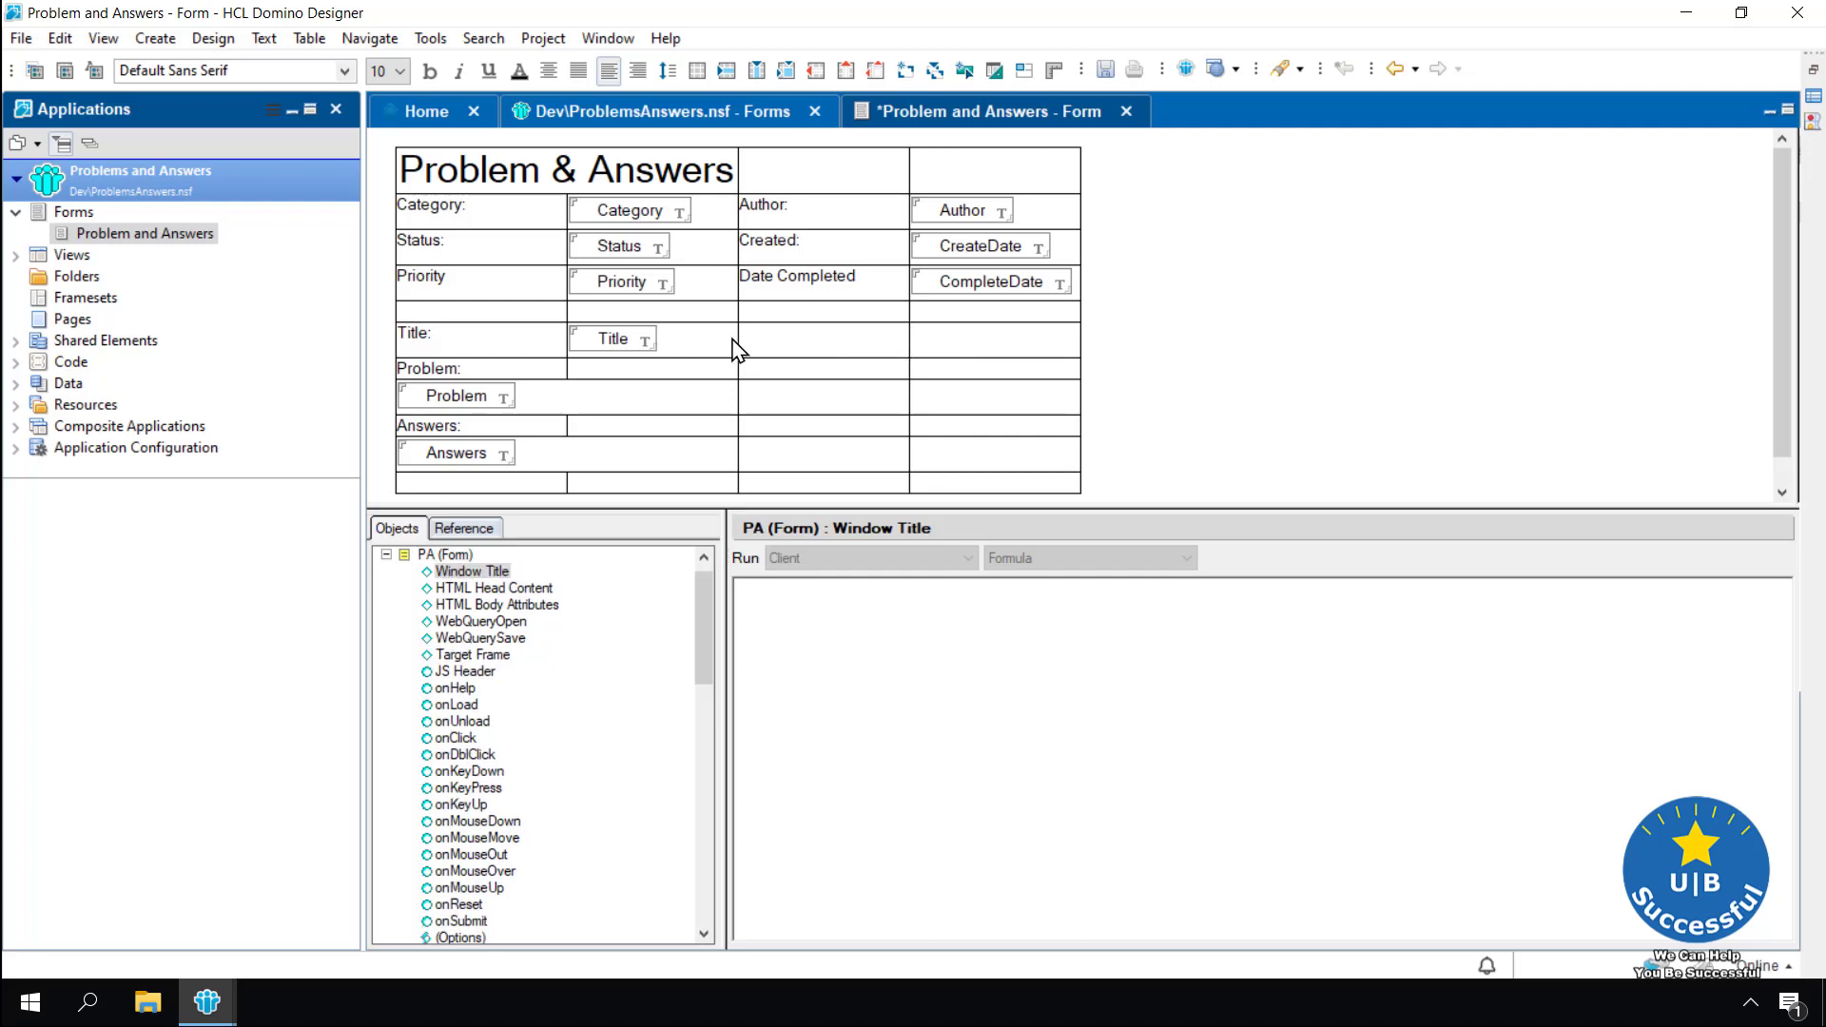
Merge the cells of the Title, Problem and Answers rows into single cells
{"action": "left_click_drag", "start_coordinate": [733, 352], "coordinate": [933, 358]}
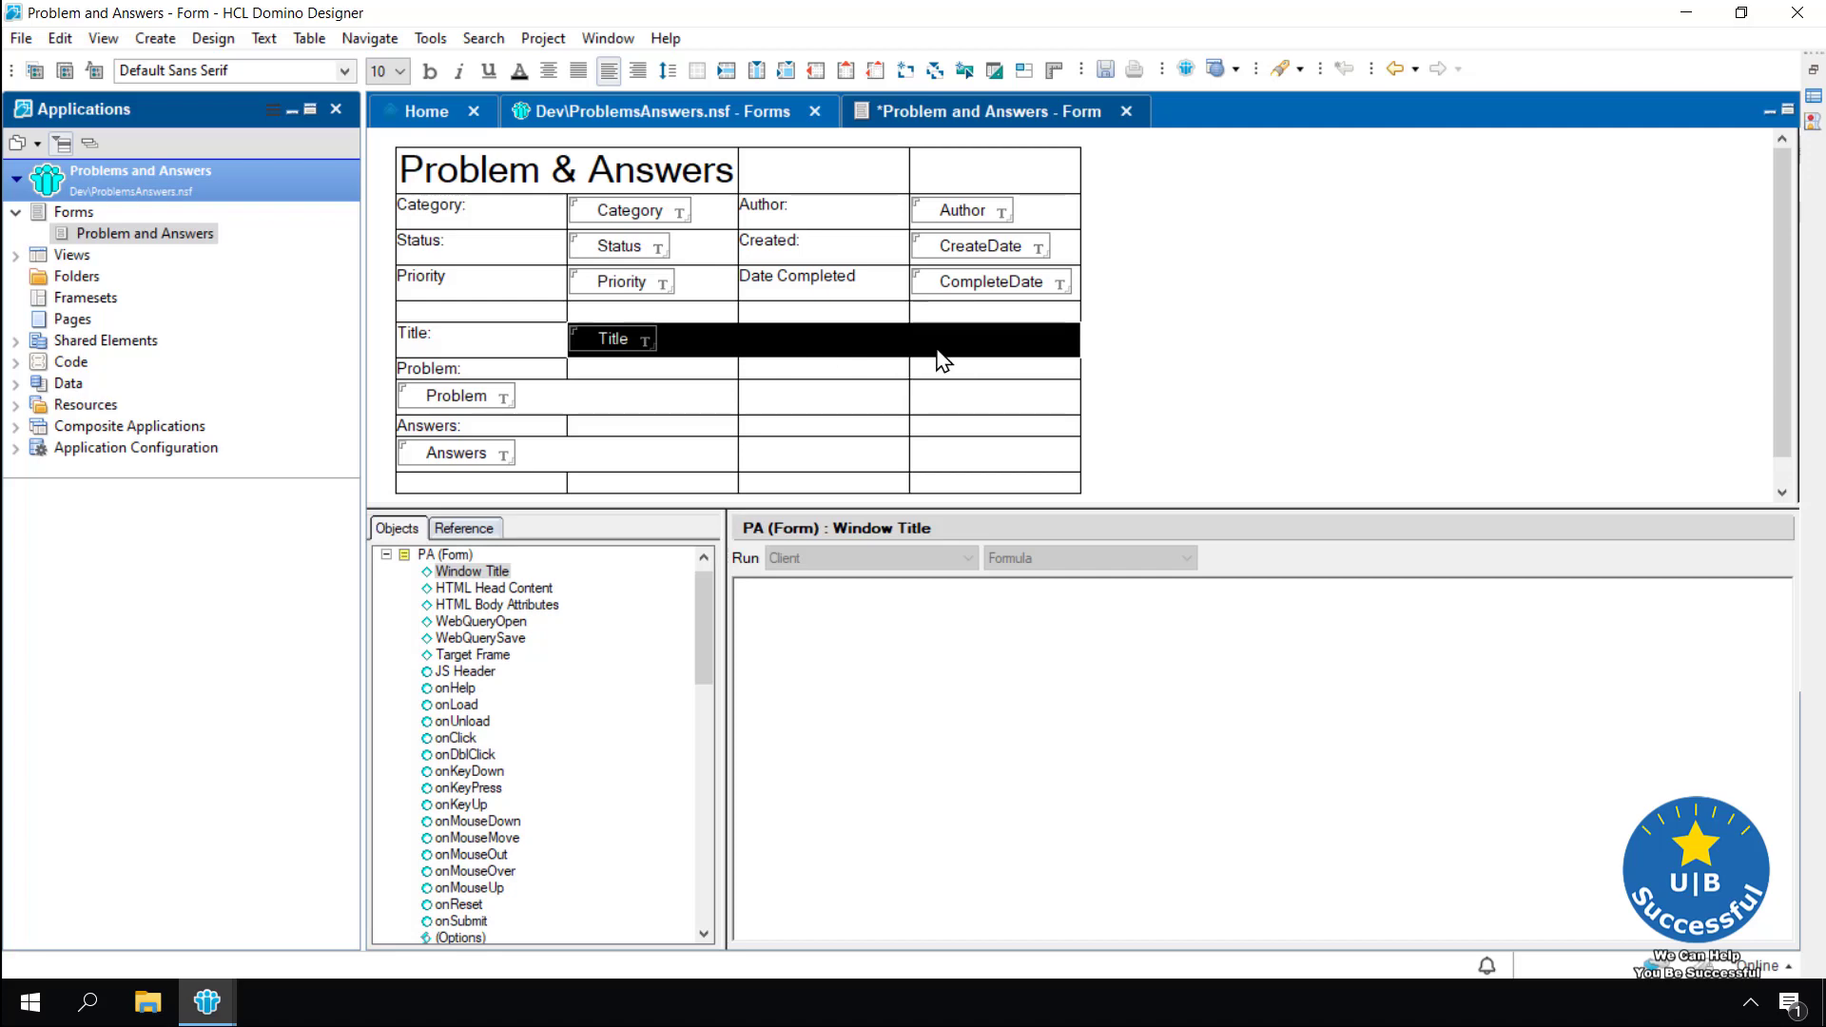
{"action": "right_click", "coordinate": [939, 352]}
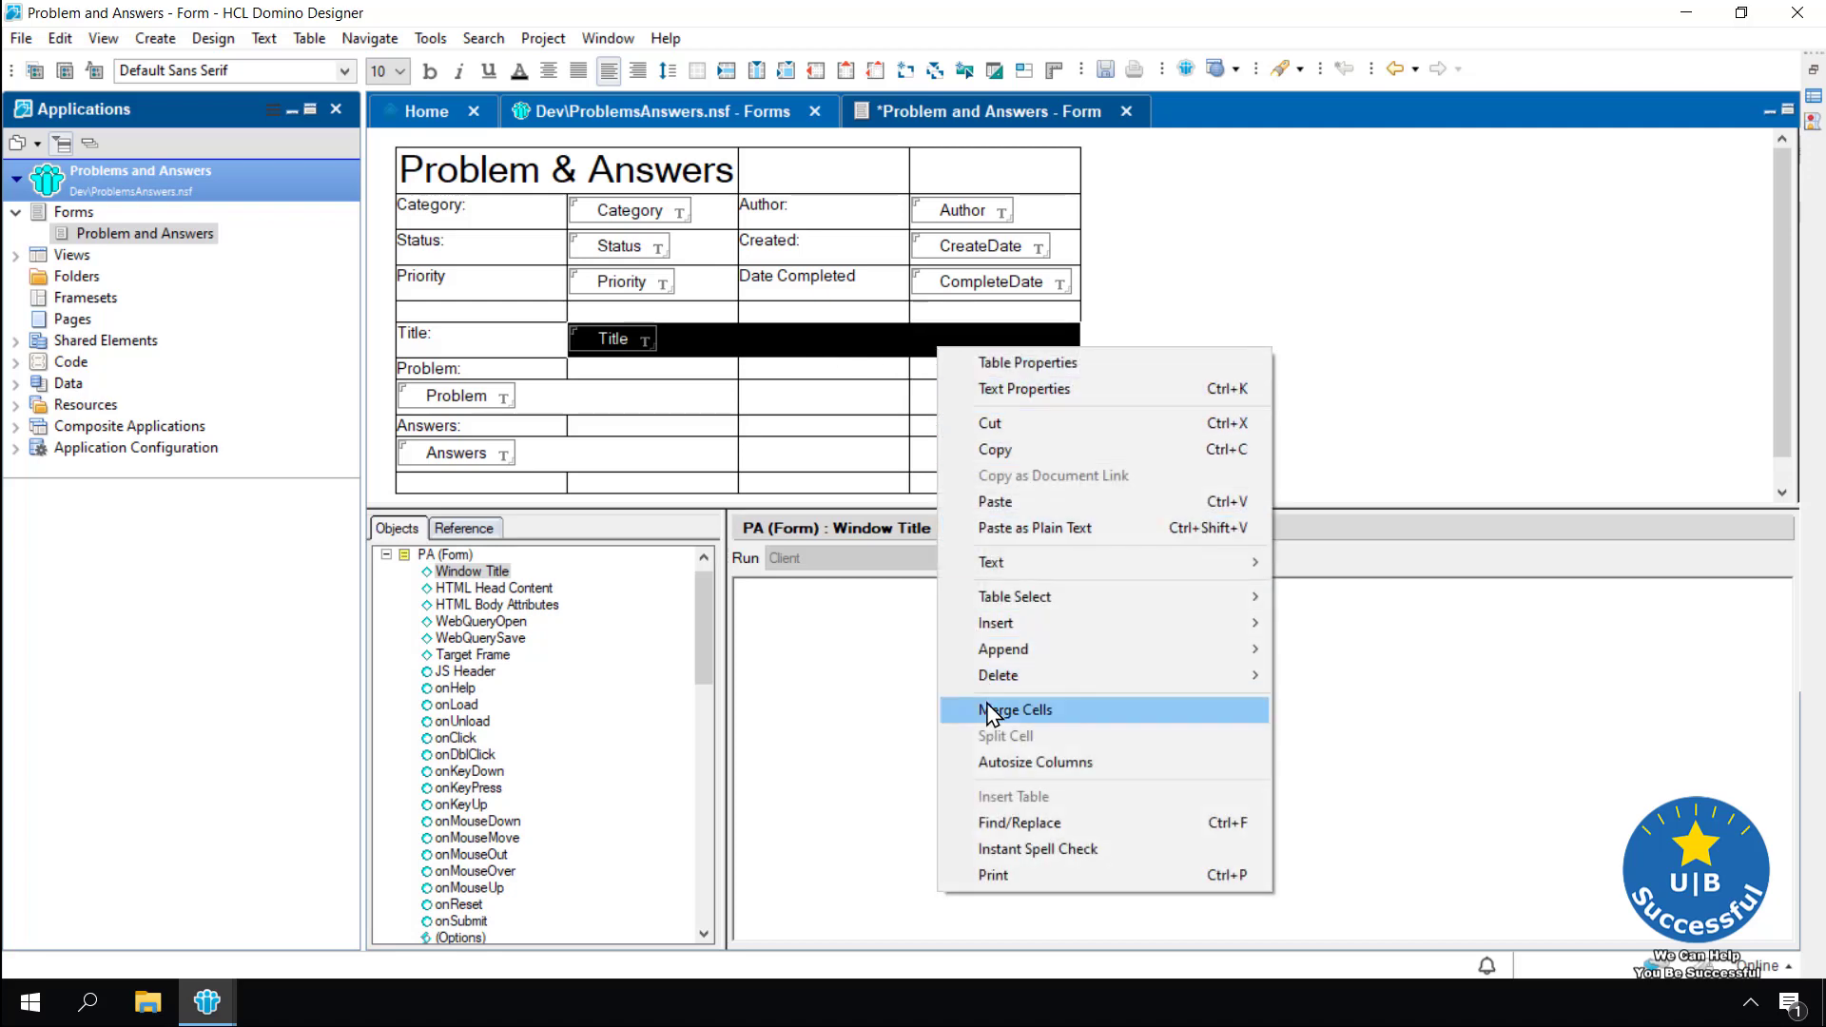
{"action": "left_click", "coordinate": [990, 710]}
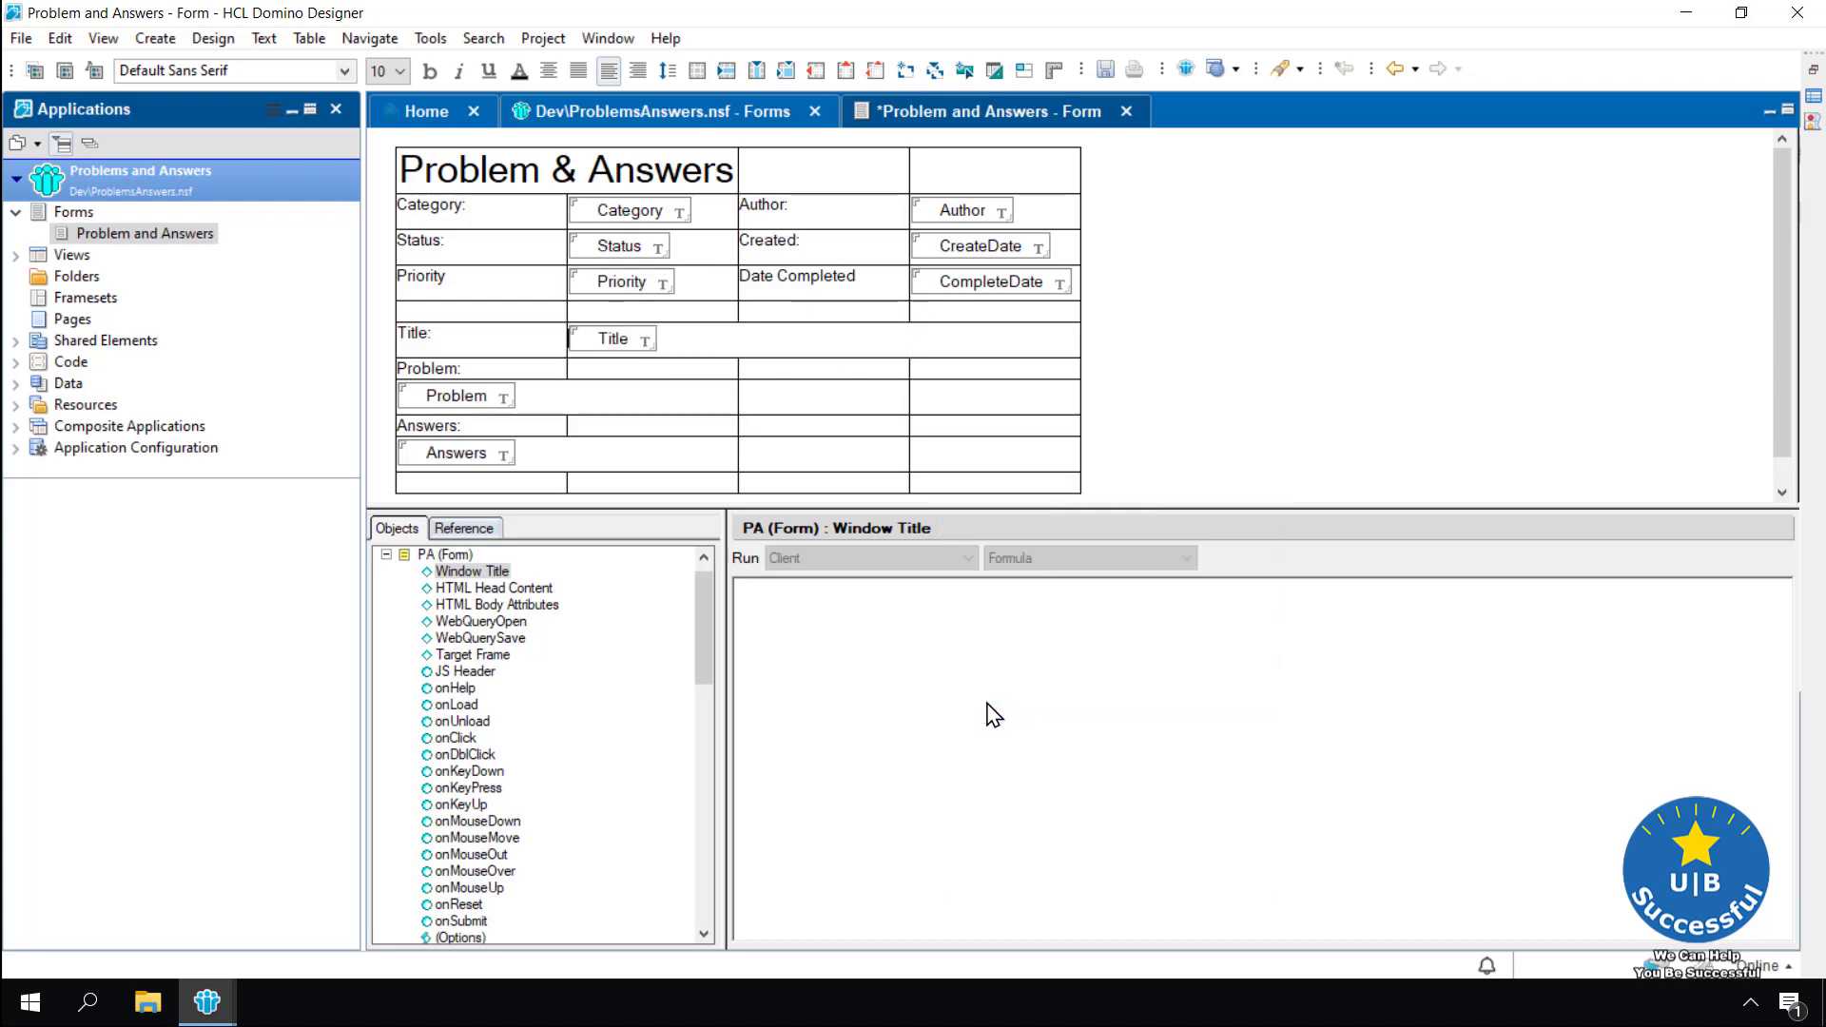
{"action": "left_click_drag", "start_coordinate": [727, 409], "coordinate": [947, 419]}
{"action": "right_click", "coordinate": [947, 419]}
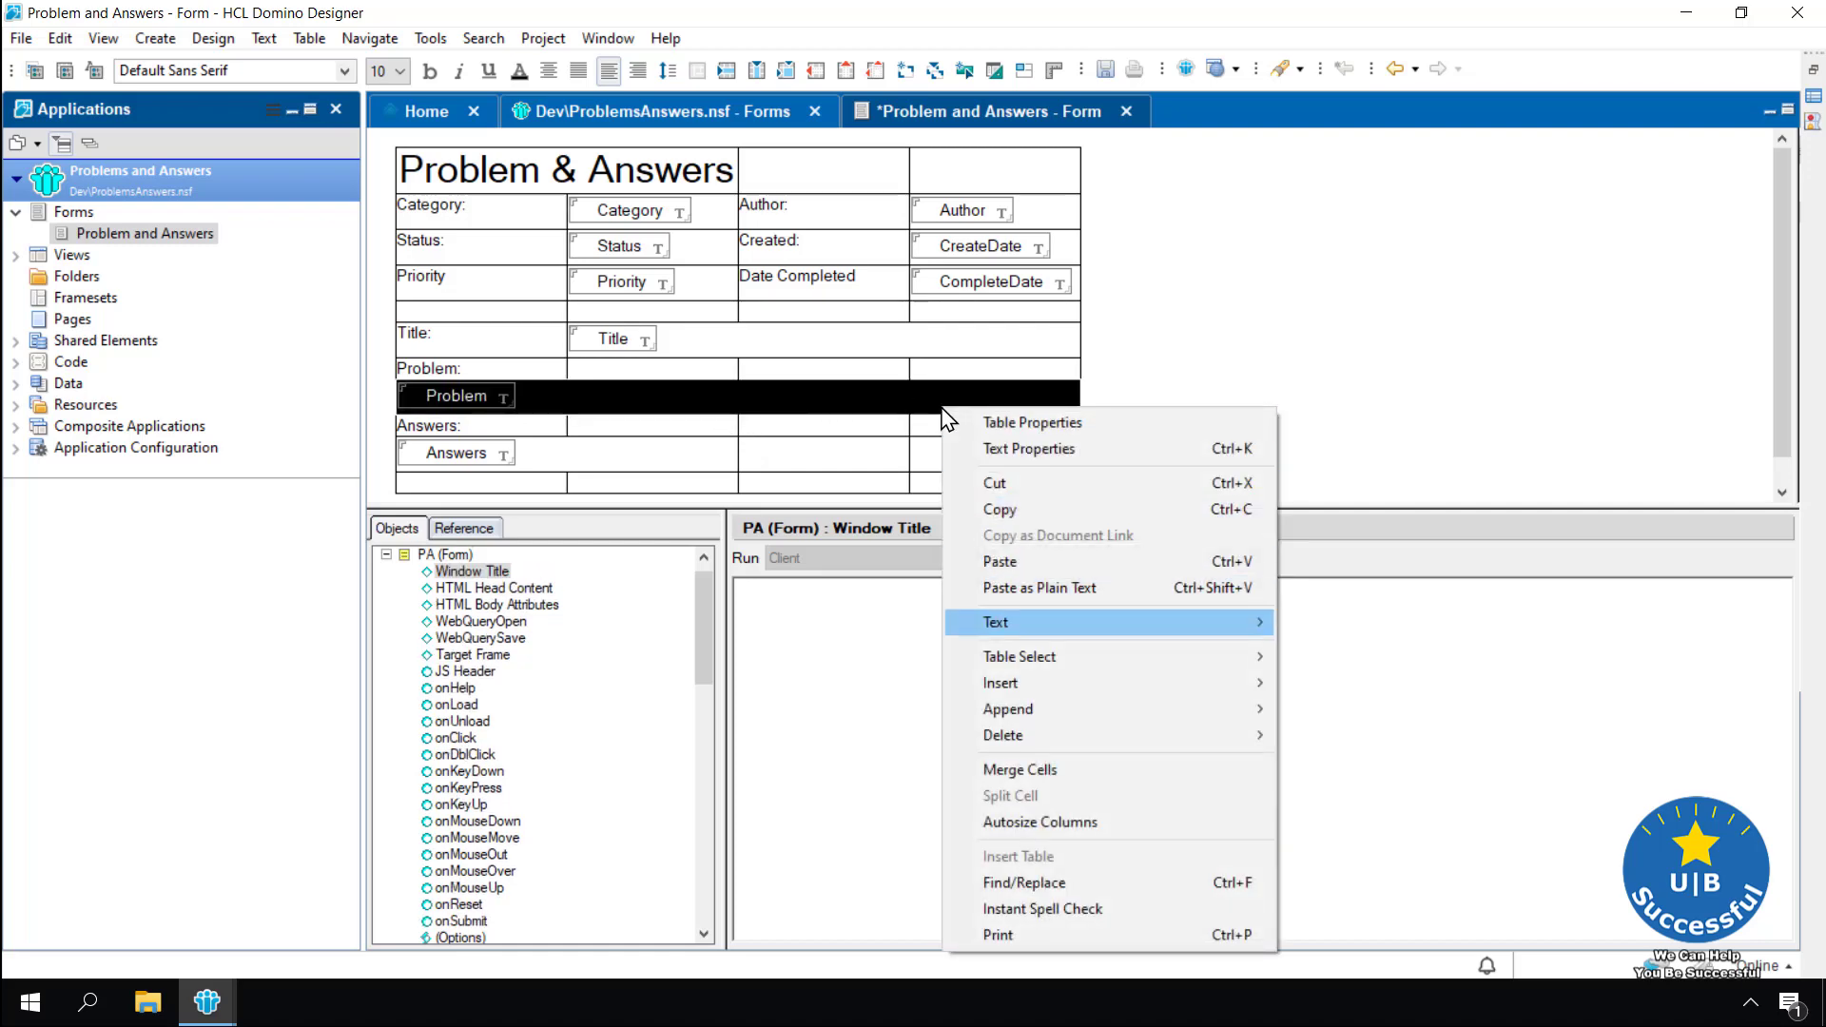
{"action": "left_click", "coordinate": [1023, 772]}
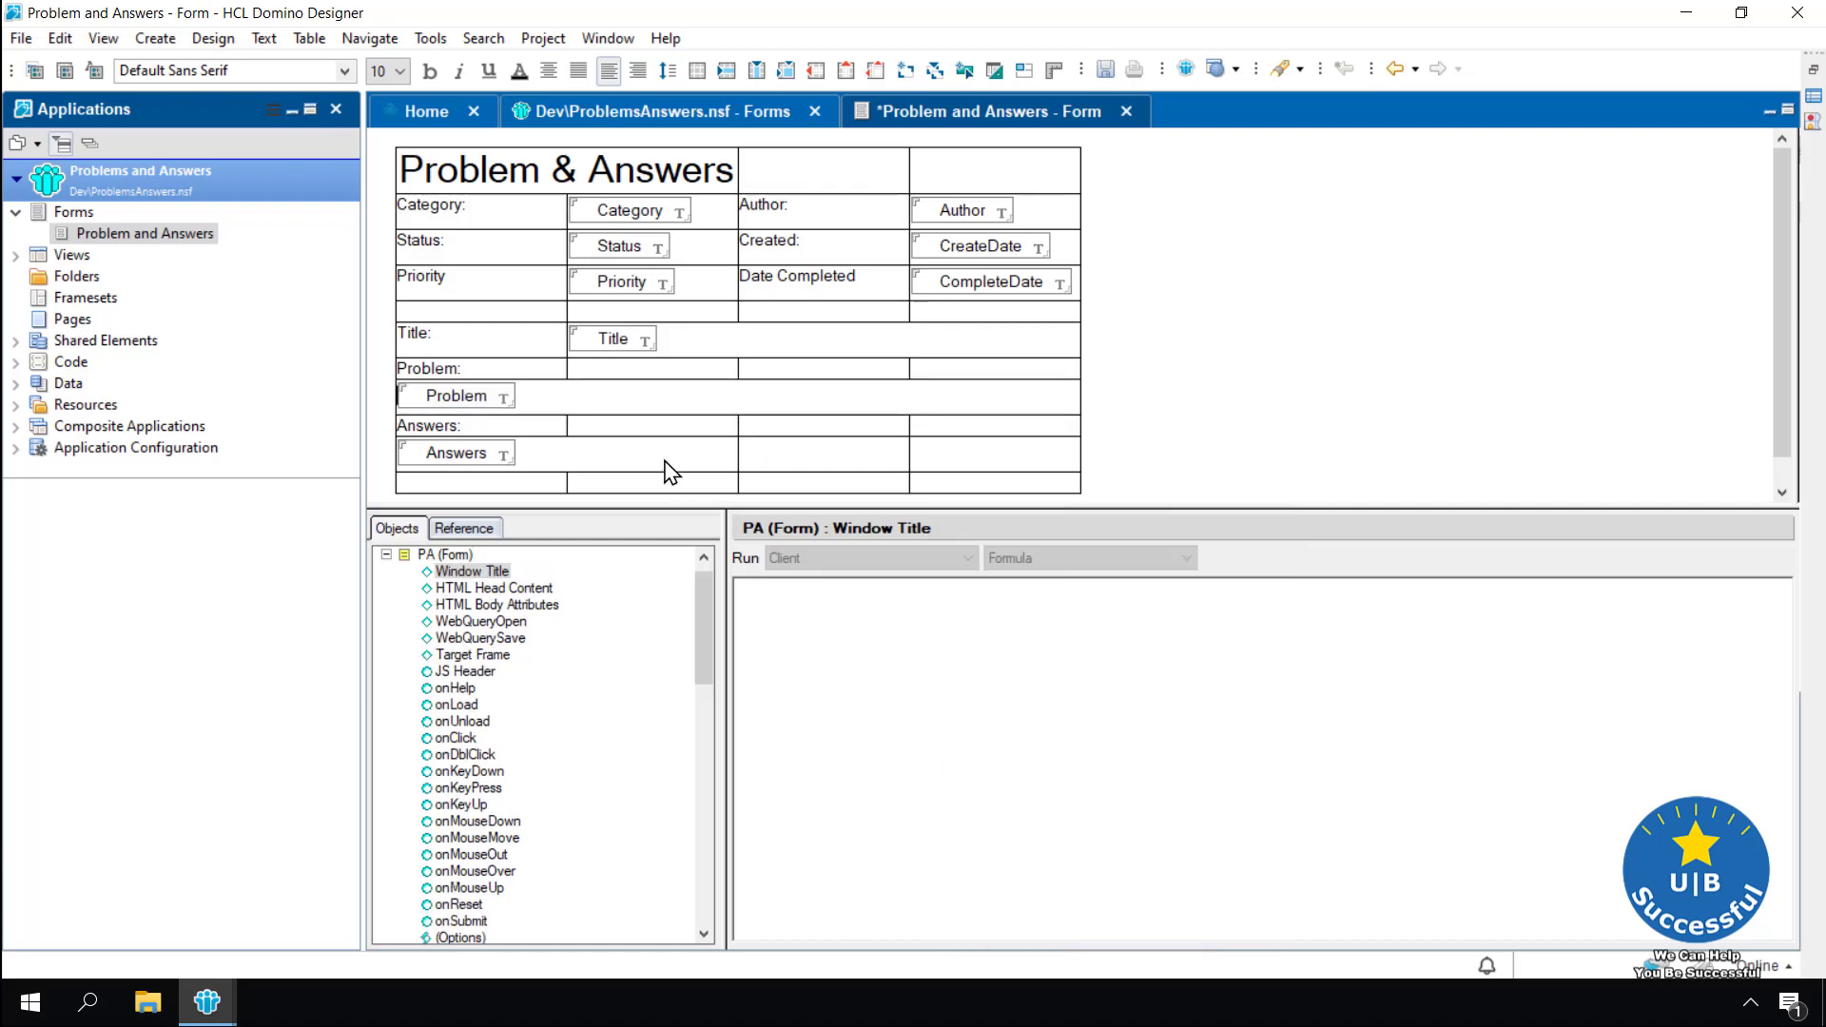
{"action": "left_click_drag", "start_coordinate": [670, 469], "coordinate": [970, 463]}
{"action": "right_click", "coordinate": [968, 461]}
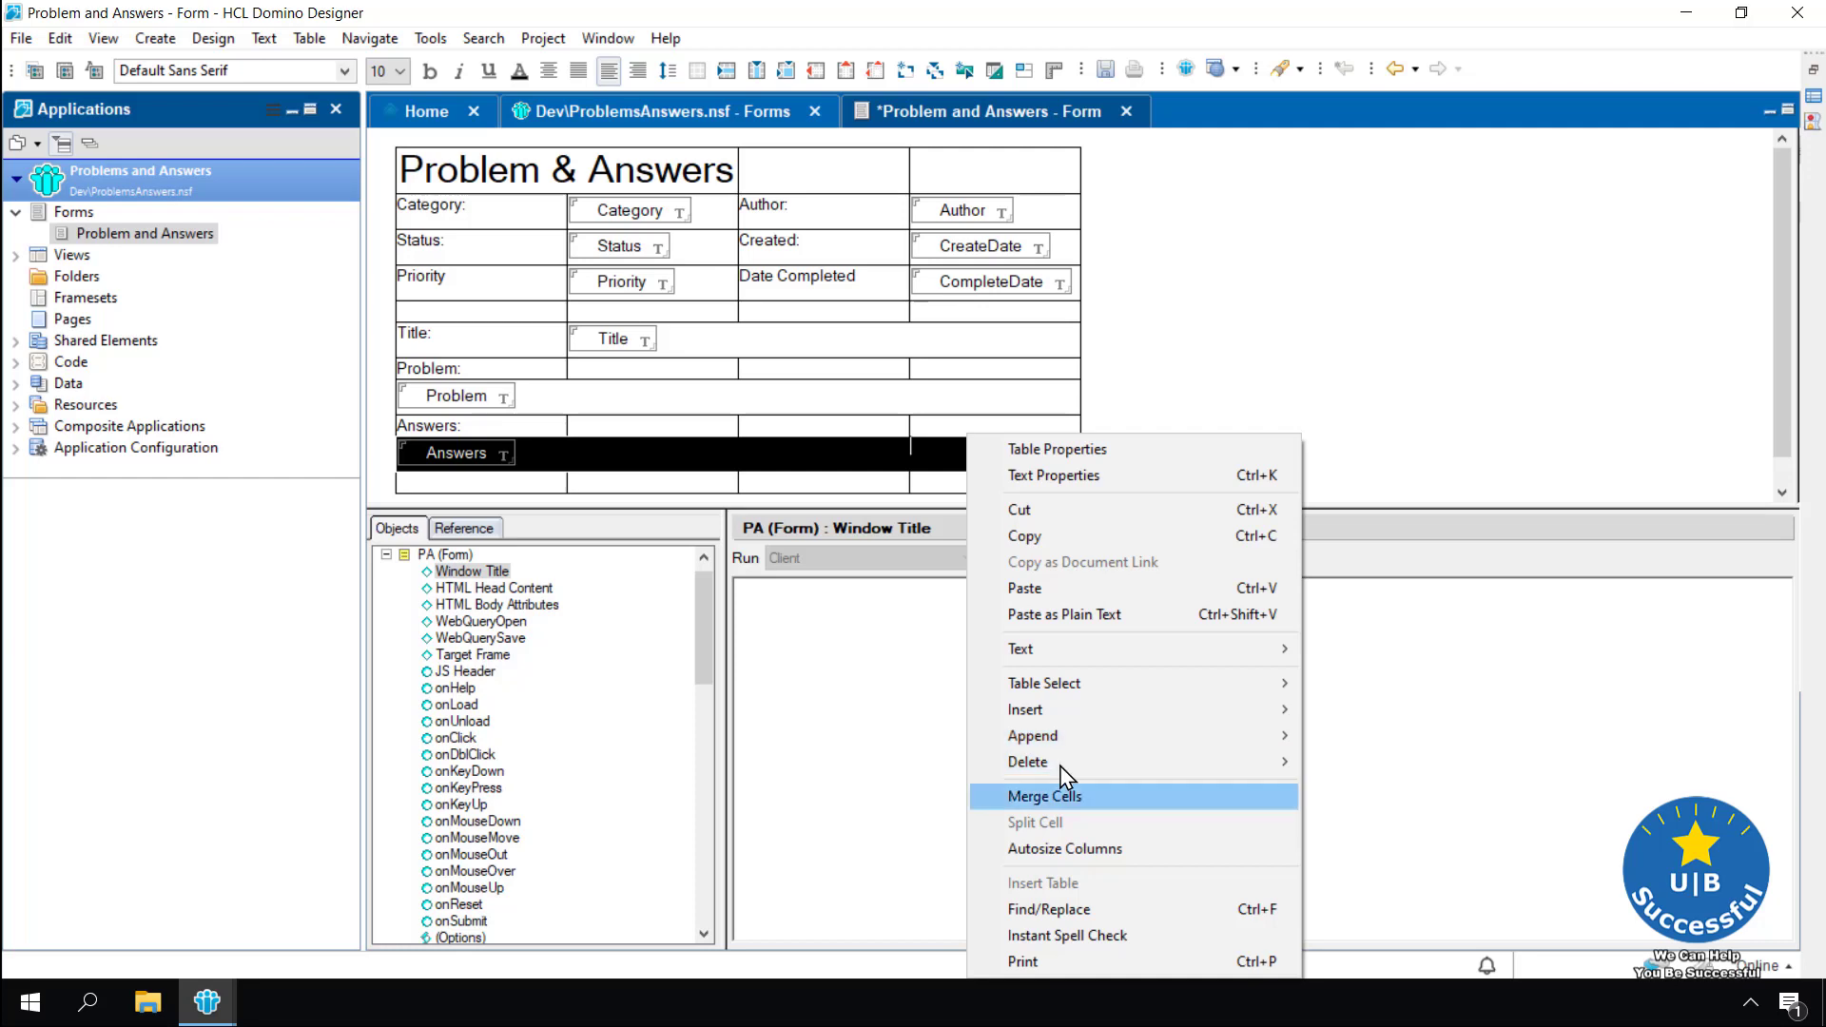
{"action": "left_click", "coordinate": [1072, 799]}
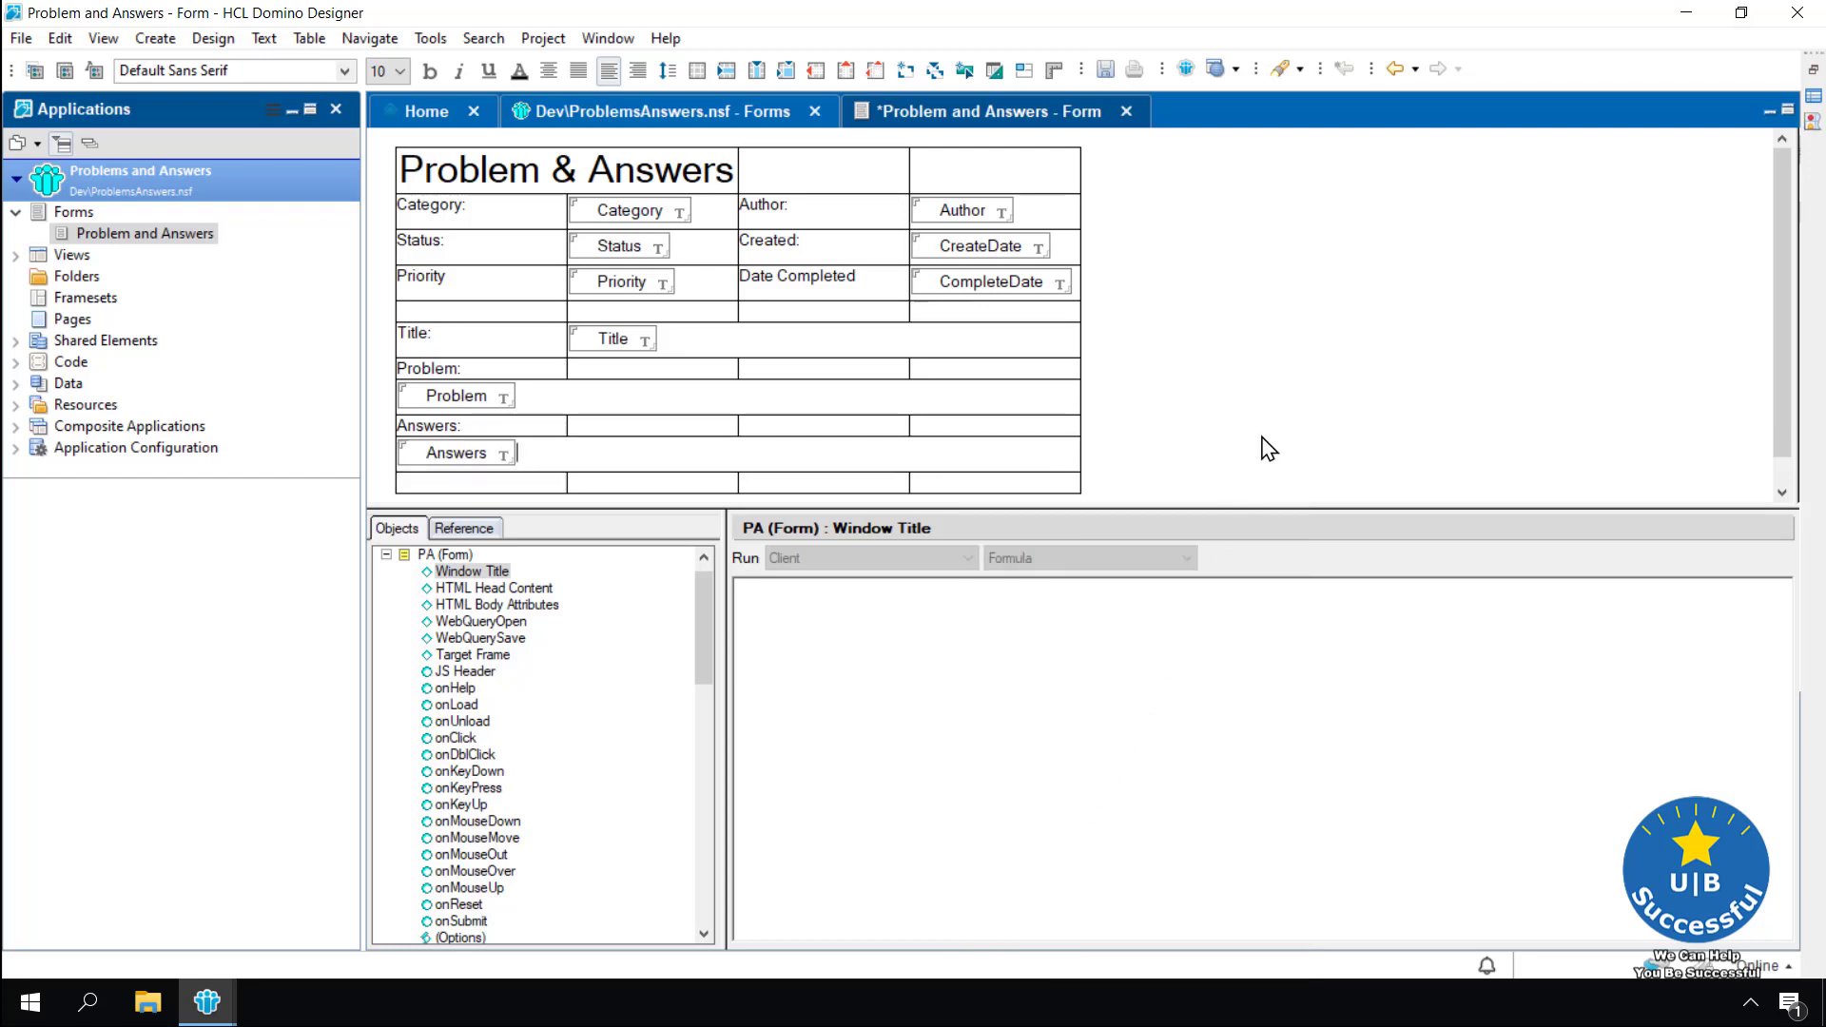
Merge the heading row into one centred cell and save the form
{"action": "left_click_drag", "start_coordinate": [729, 183], "coordinate": [921, 190]}
{"action": "right_click", "coordinate": [920, 190]}
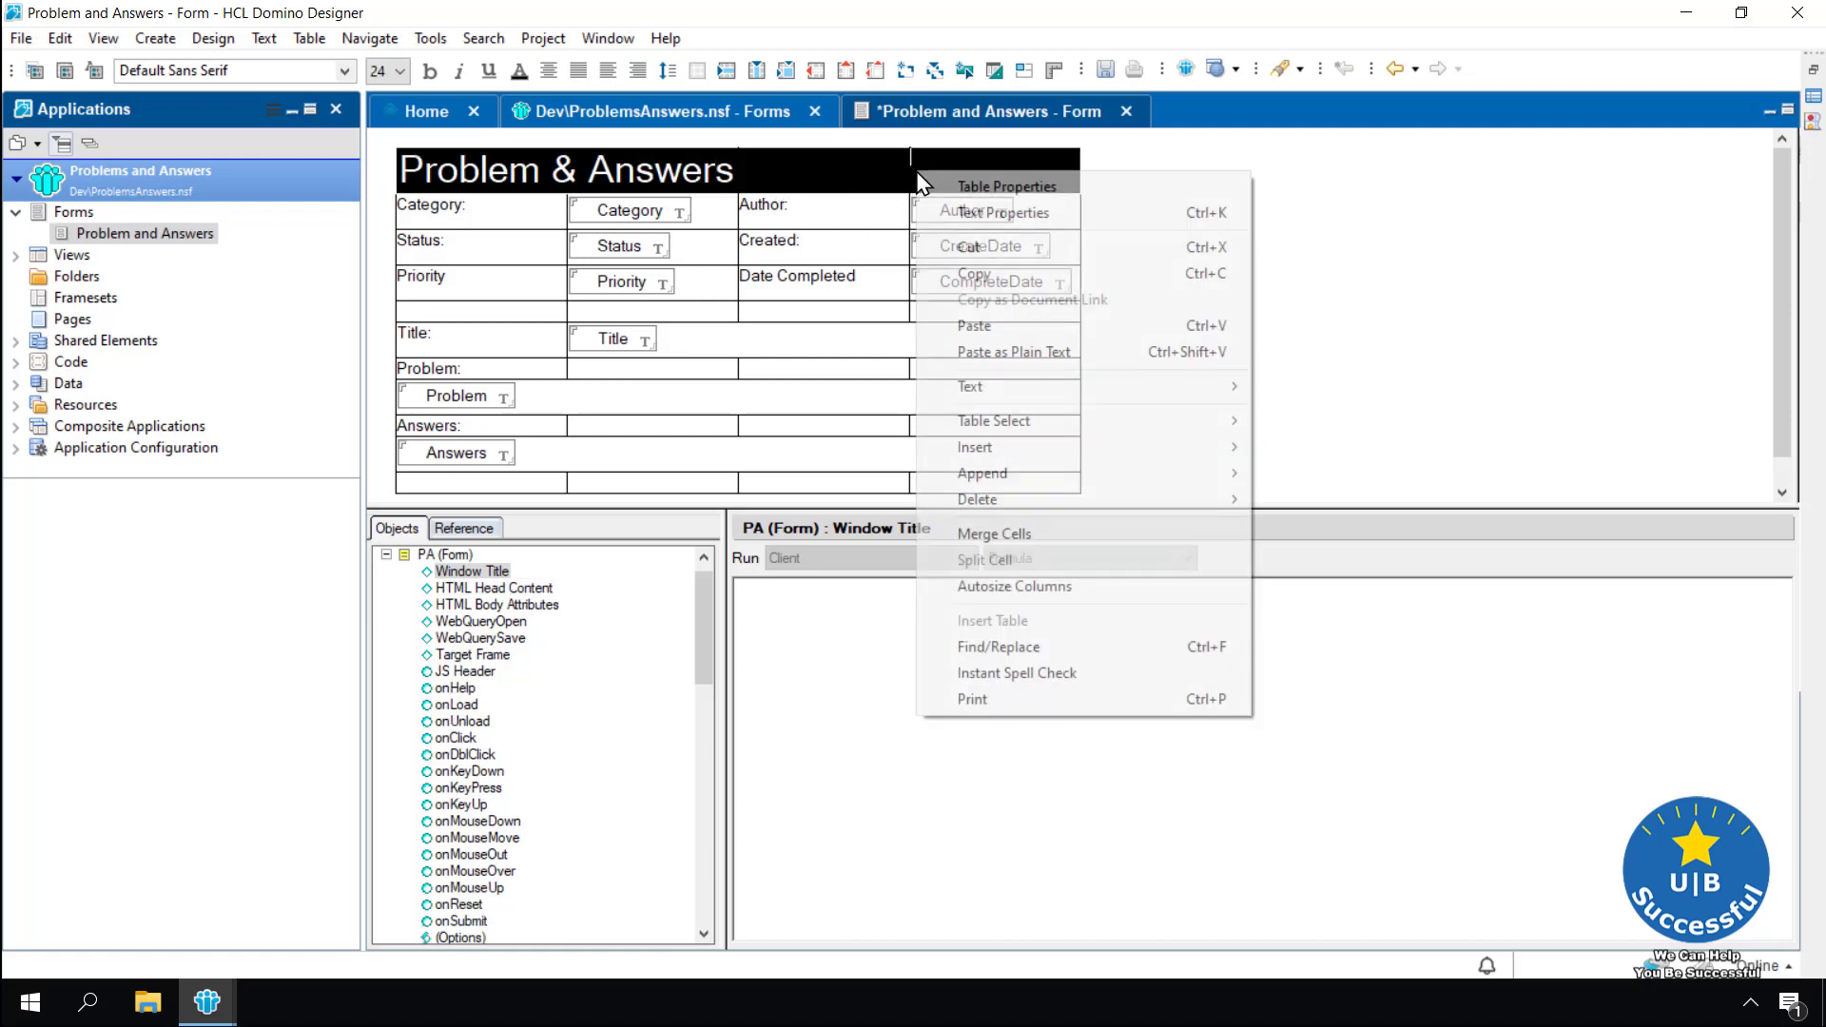
{"action": "left_click", "coordinate": [990, 533]}
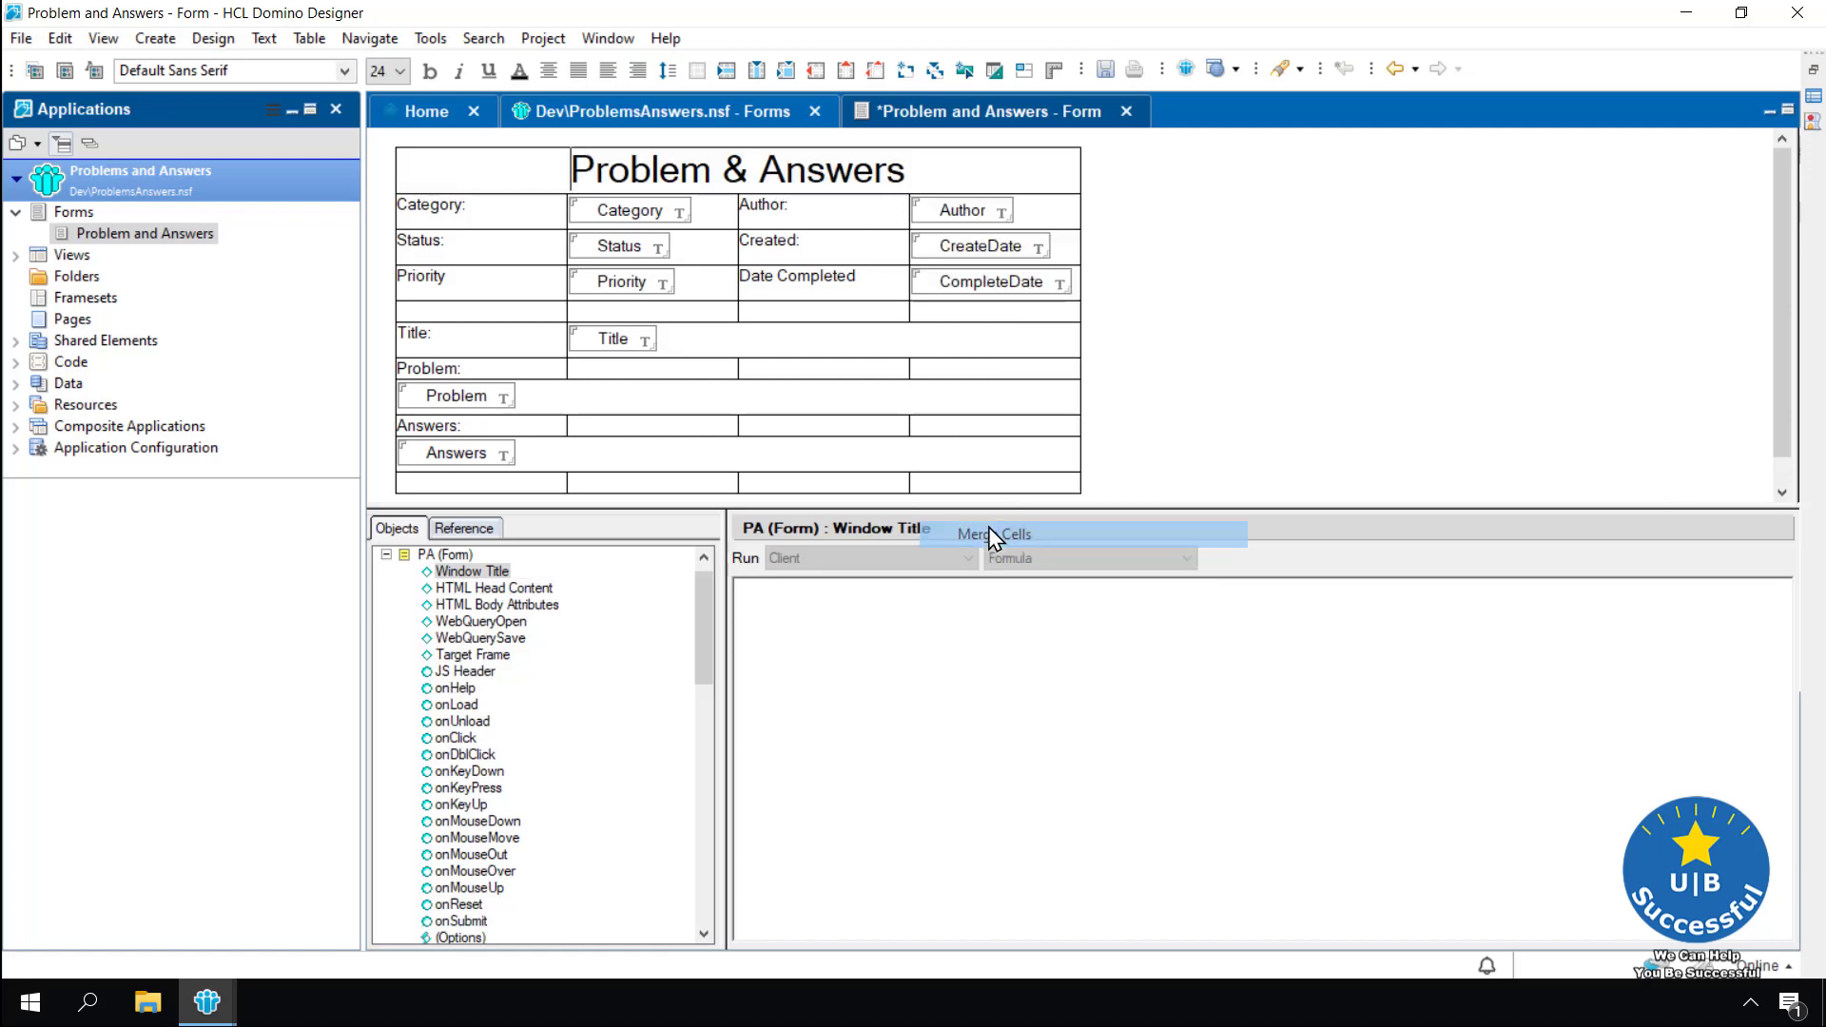
{"action": "left_click", "coordinate": [1228, 423]}
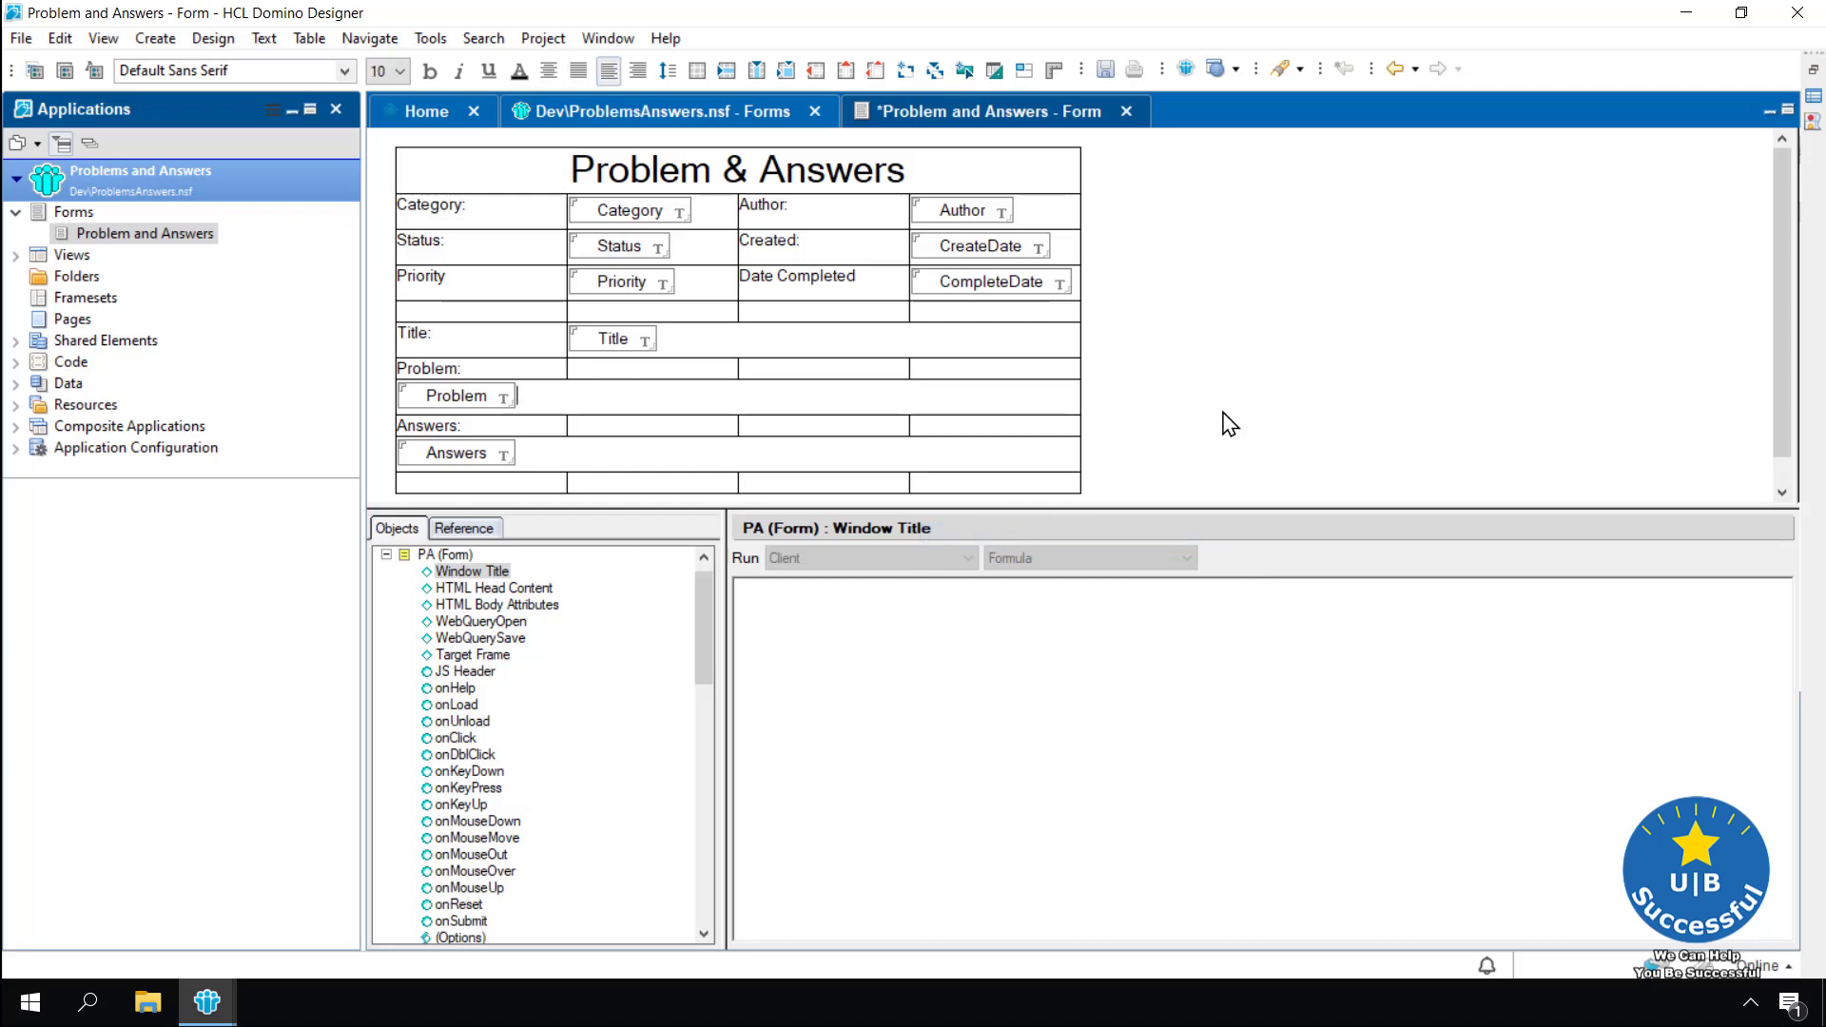
{"action": "key", "text": "ctrl+s"}
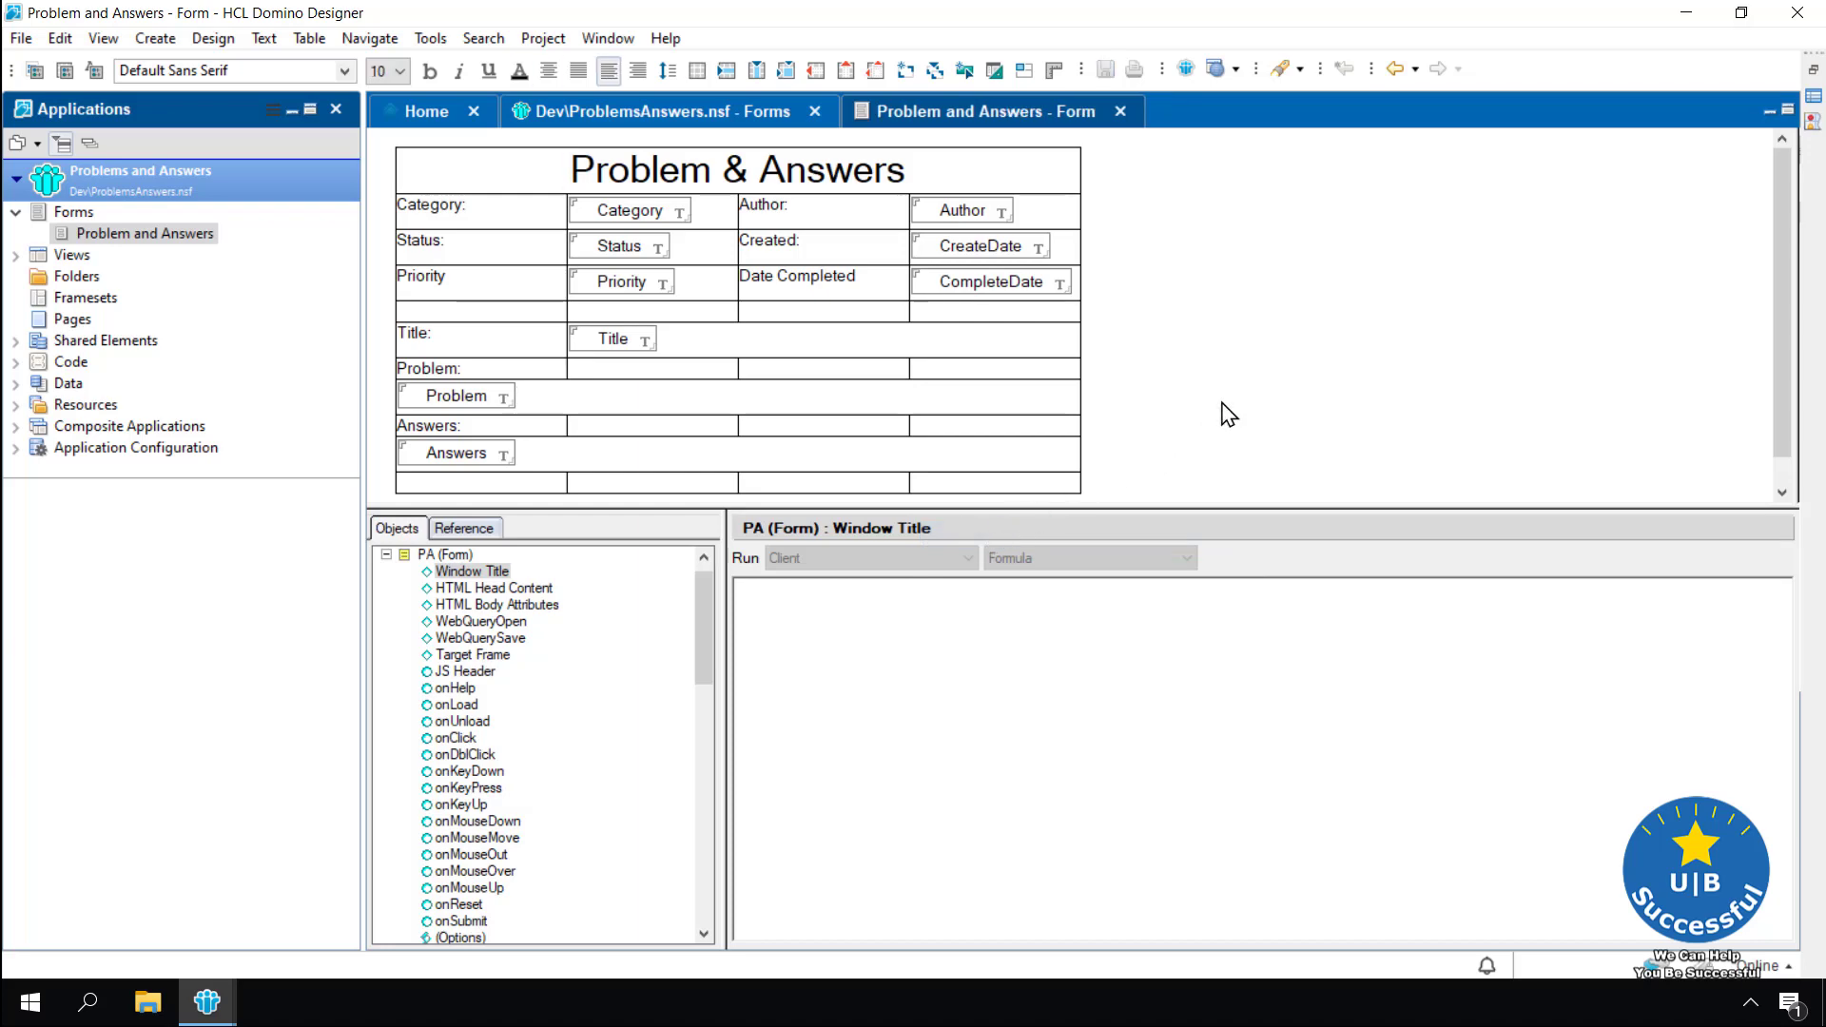
Preview the form and enter Stuff, an author name, Active, 06/04/2020 and priority 1
{"action": "left_click", "coordinate": [1186, 68]}
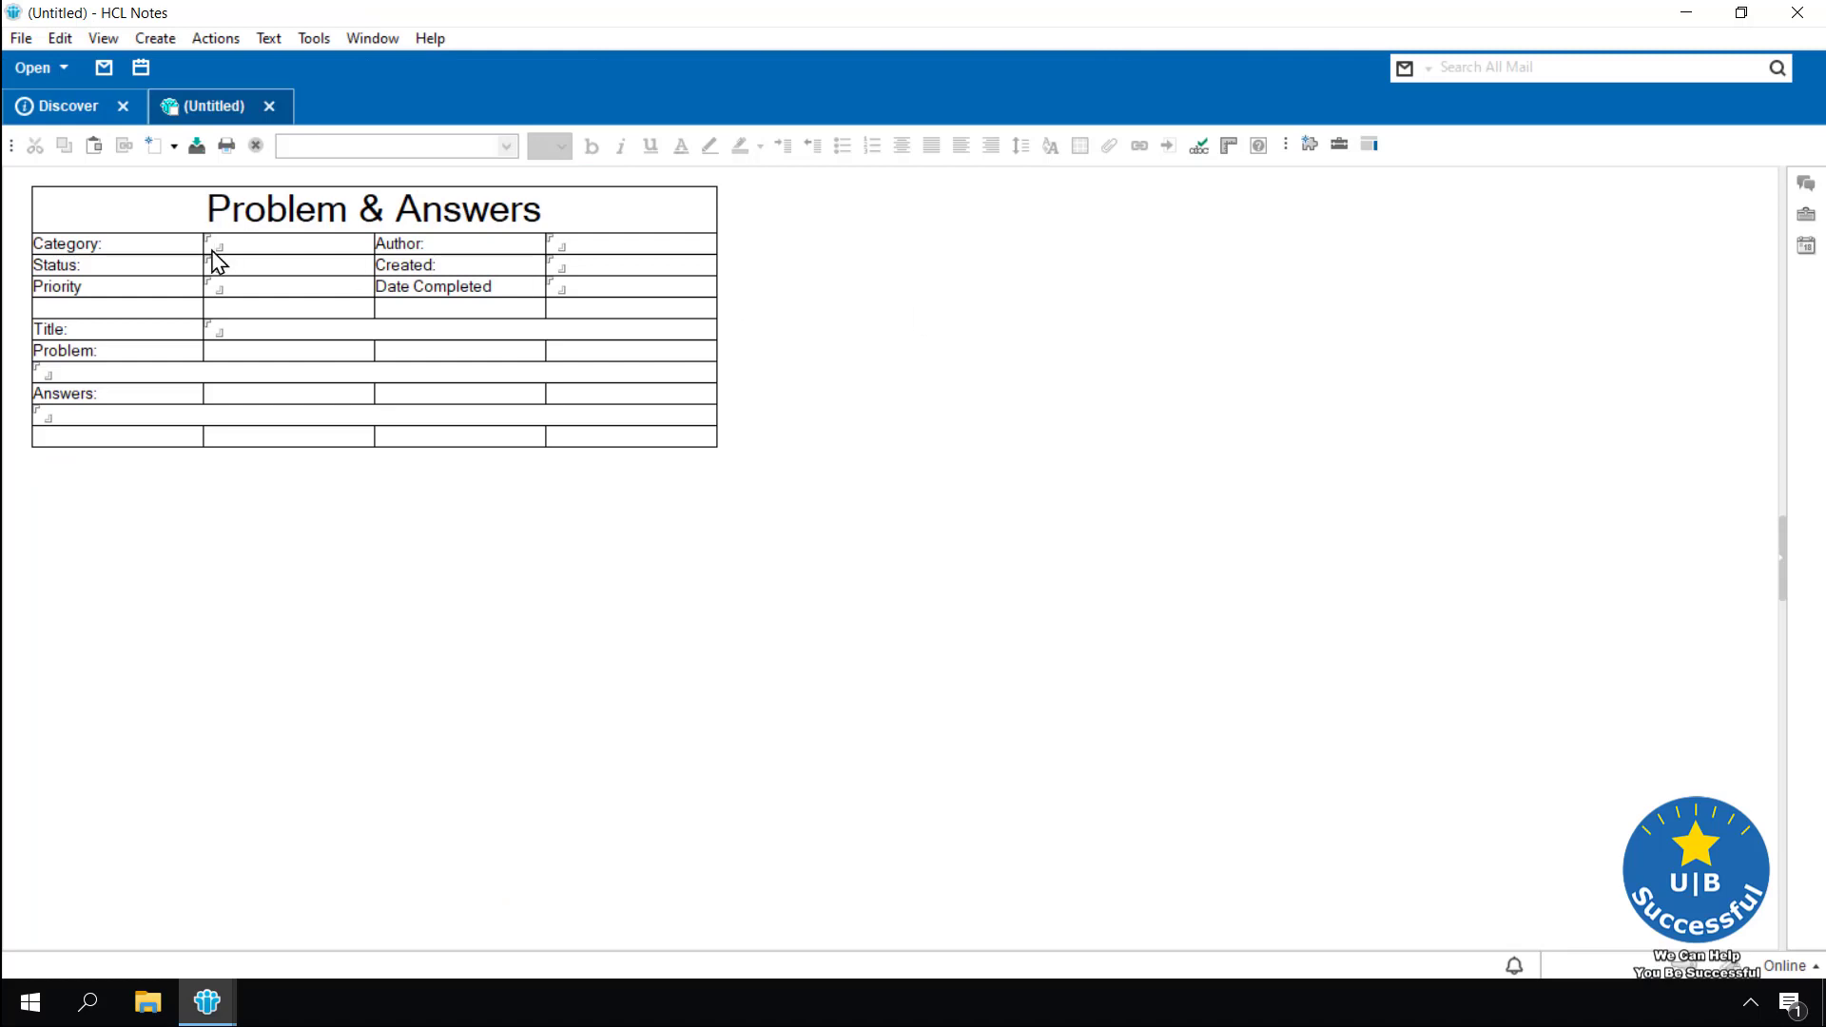
{"action": "type", "text": "Stuff"}
{"action": "key", "text": "Tab"}
{"action": "key", "text": "Tab"}
{"action": "type", "text": "Active"}
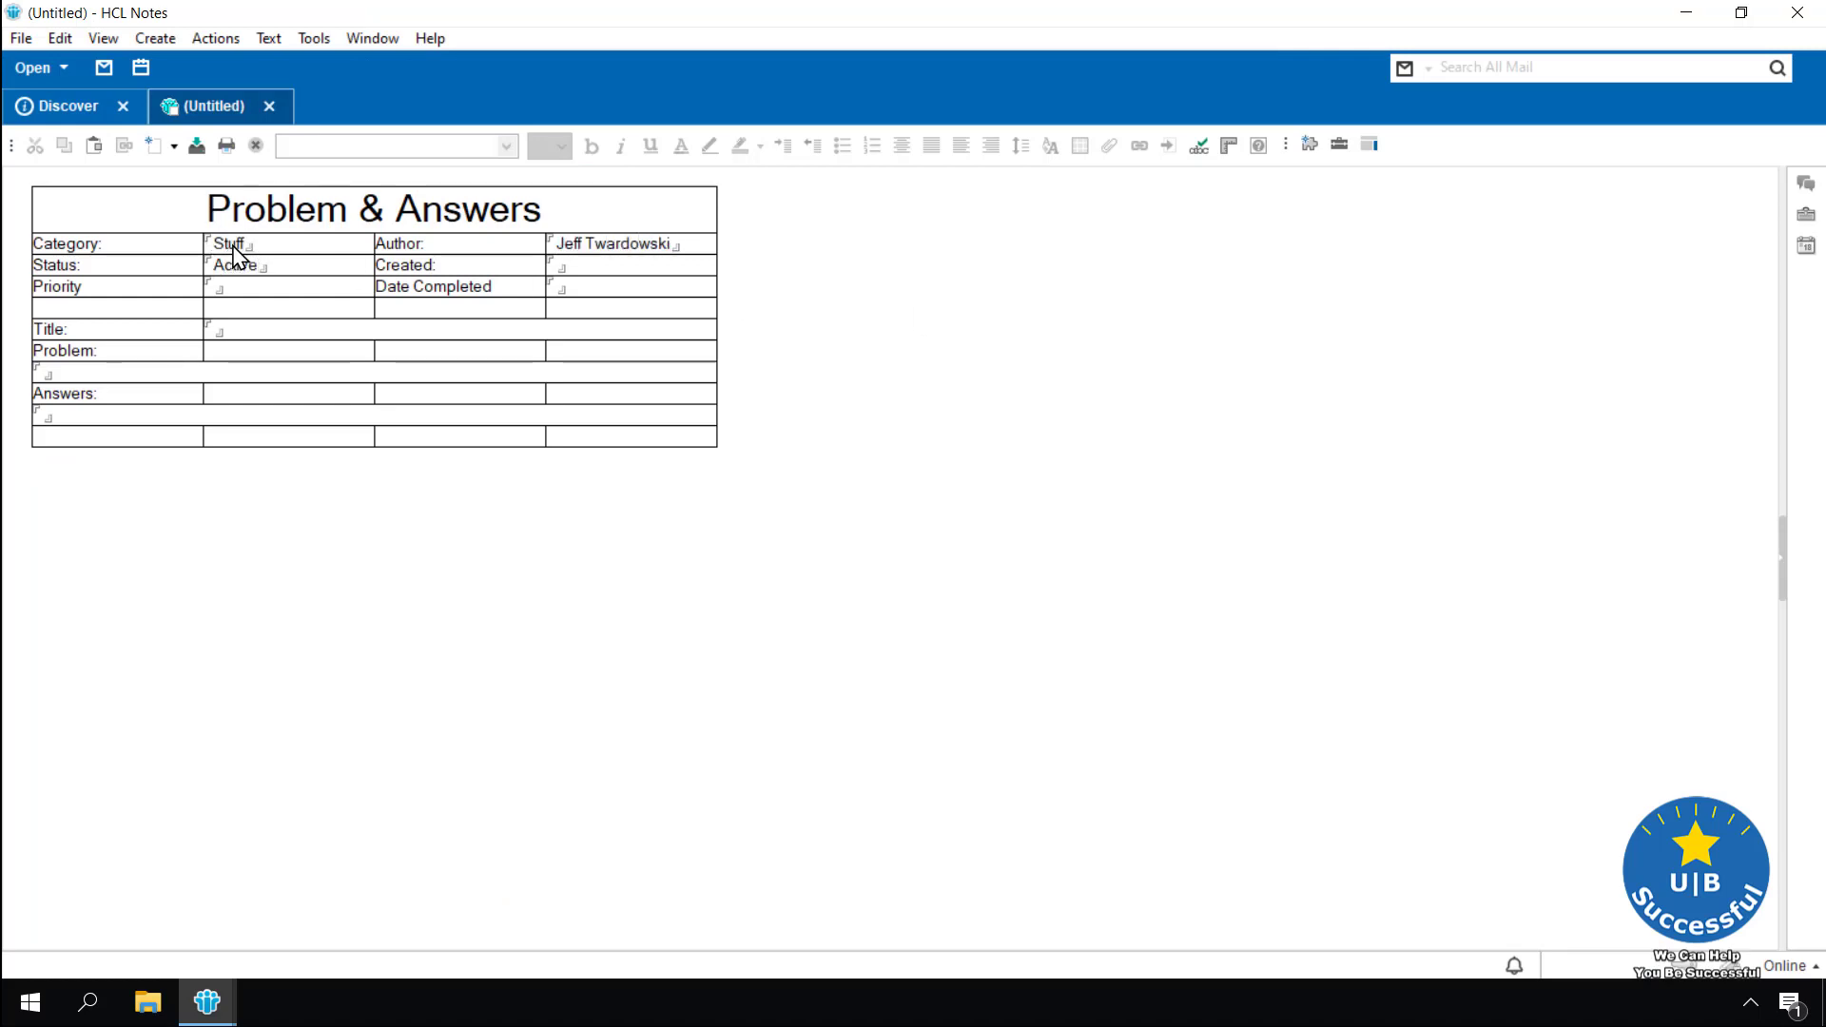
{"action": "key", "text": "Tab"}
{"action": "type", "text": "06/04/2020"}
{"action": "key", "text": "Tab"}
{"action": "type", "text": "1"}
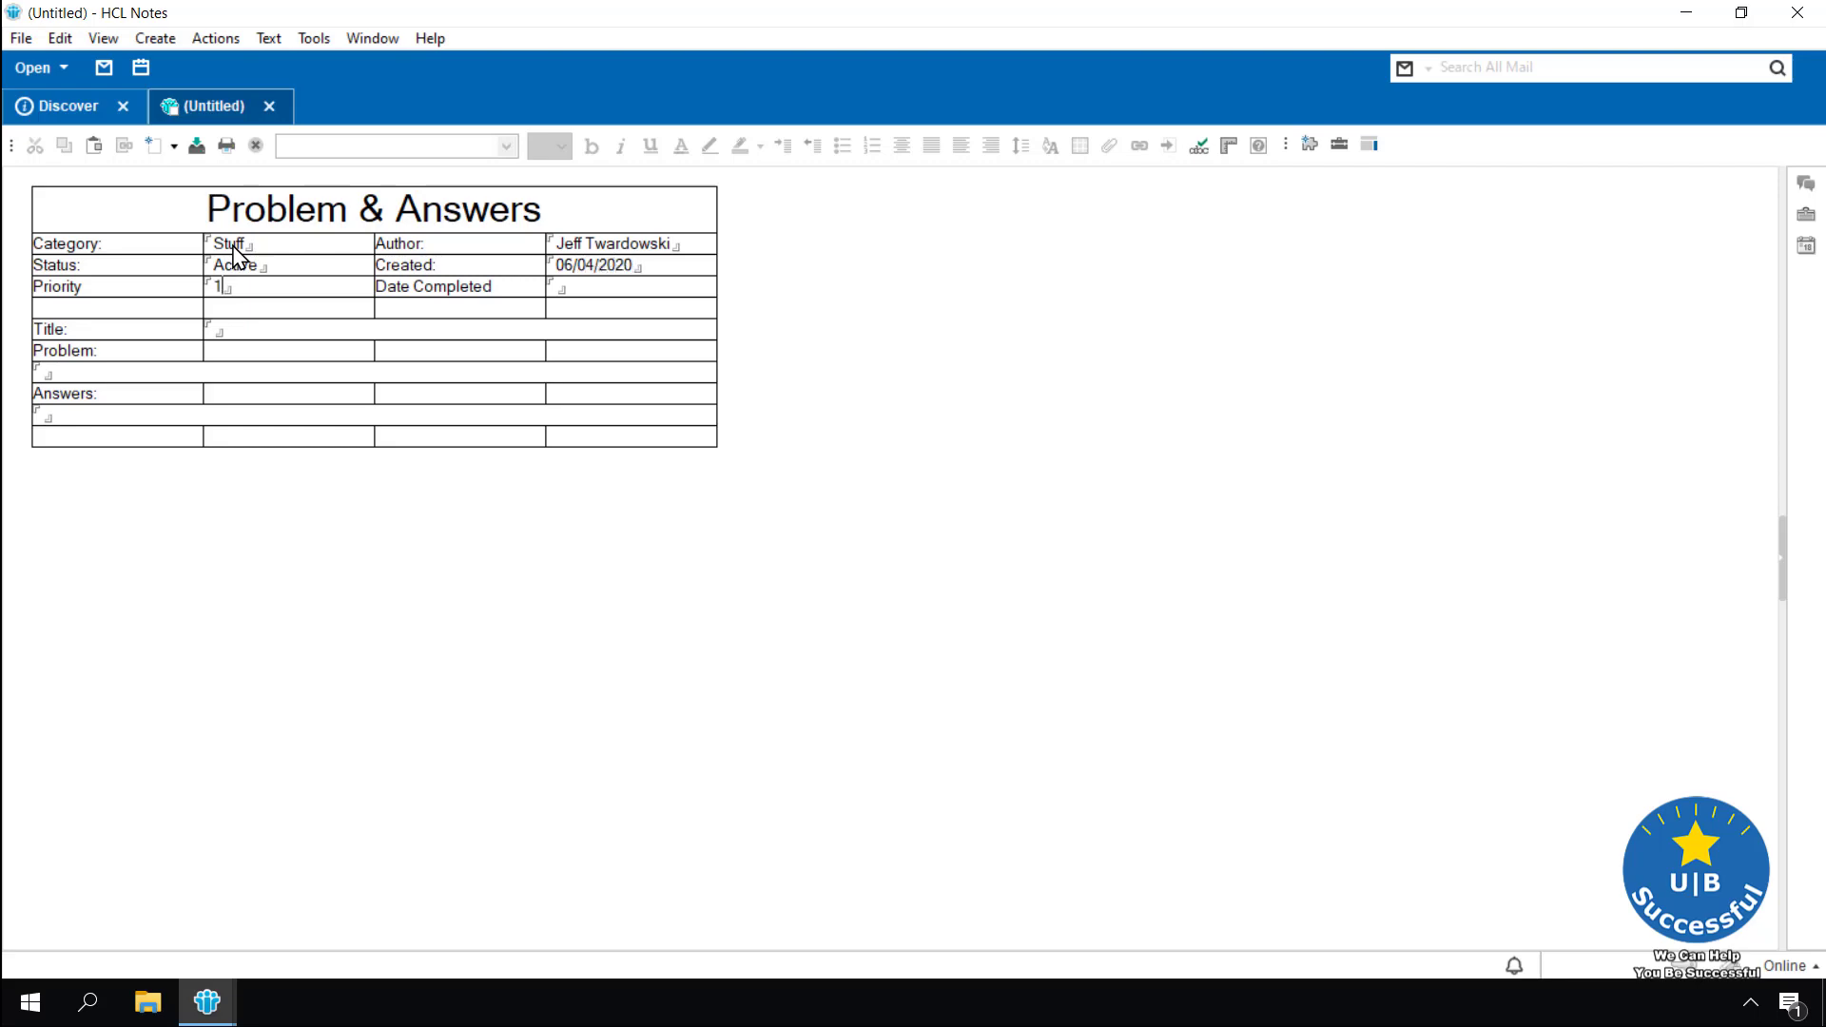
Enter a long sample title and paste Lorem Ipsum text into Problem and Answers
{"action": "left_click", "coordinate": [332, 329]}
{"action": "type", "text": "This is a long title just so we can "}
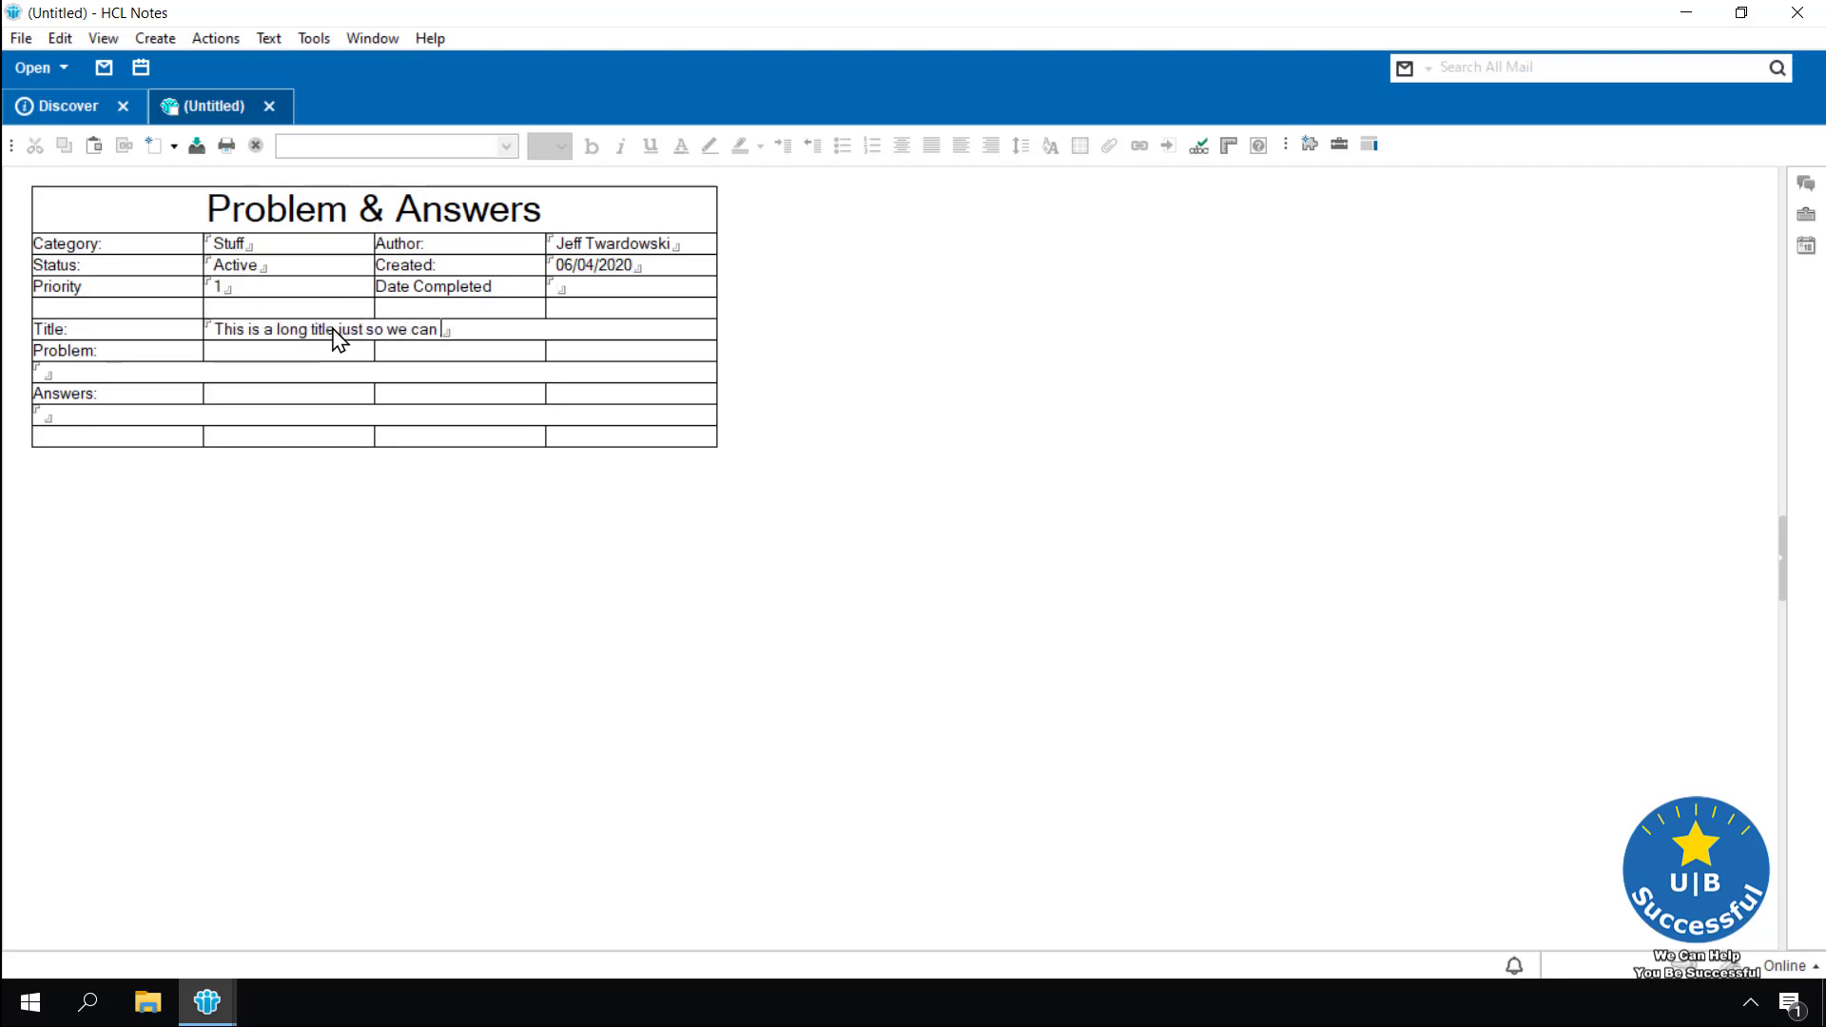
{"action": "type", "text": "see how it looks on the screen."}
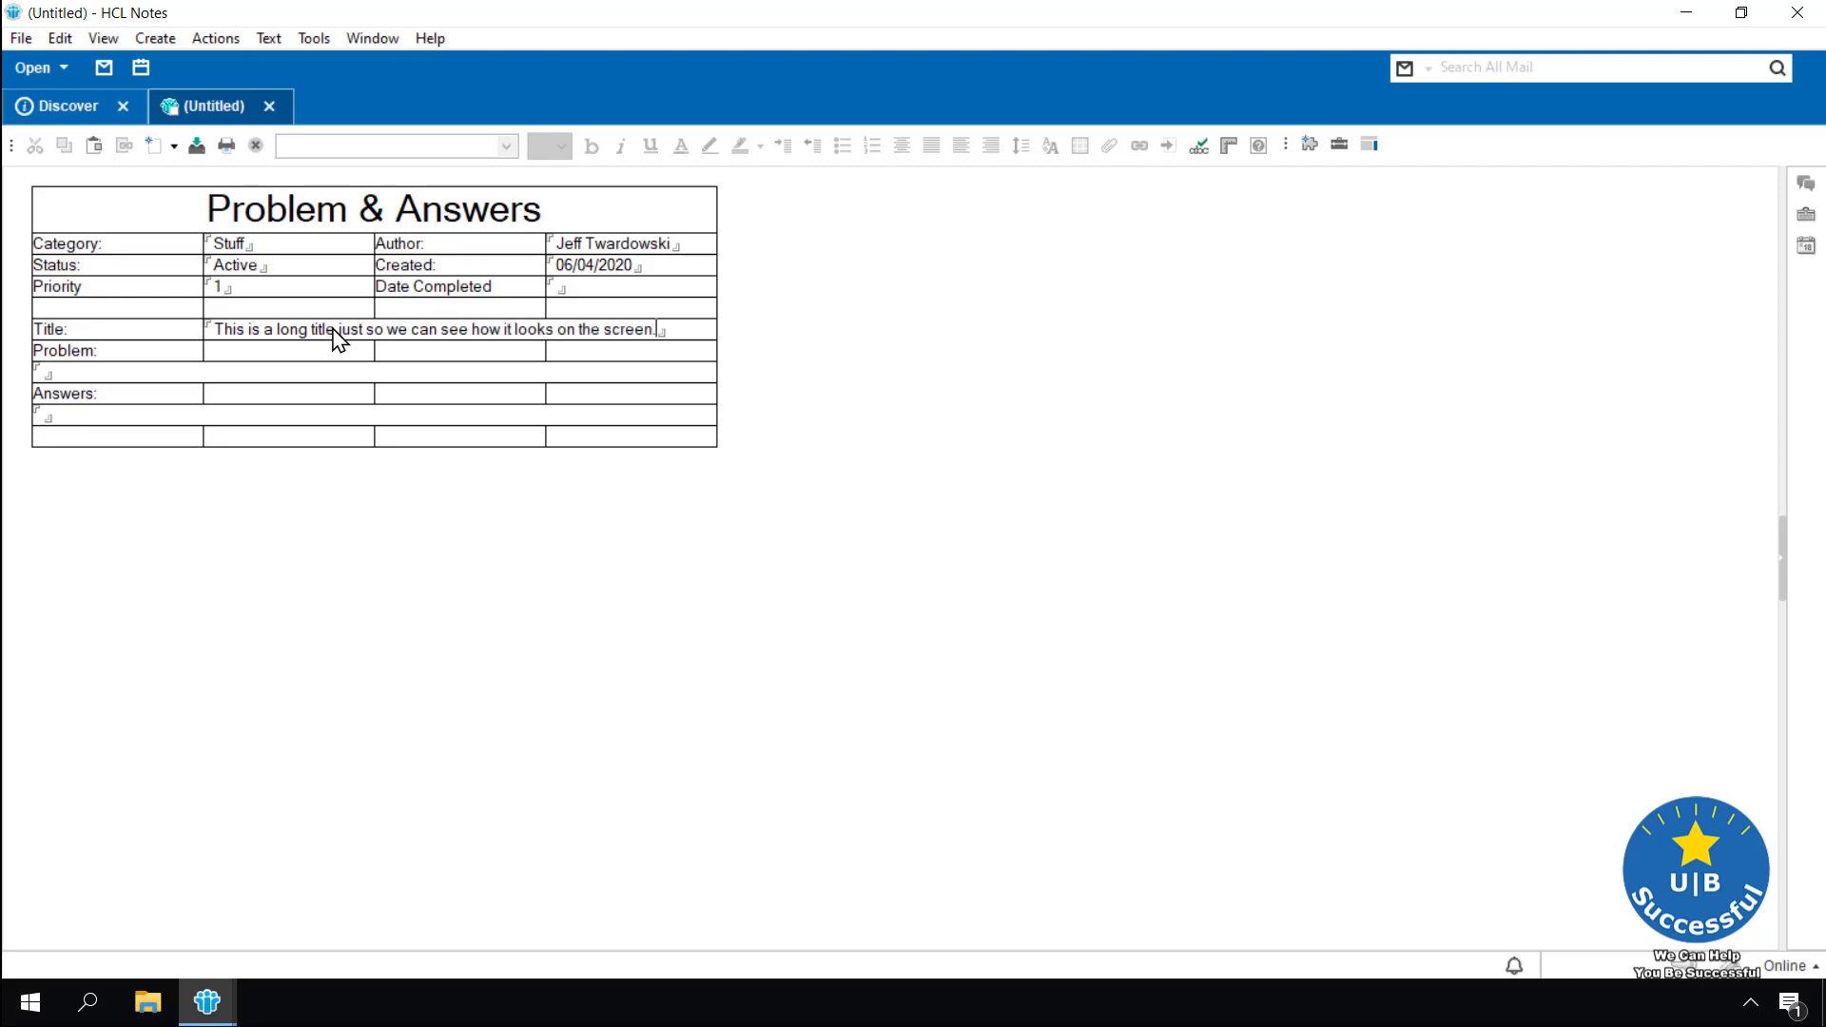
{"action": "left_click", "coordinate": [134, 376]}
{"action": "type", "text": "Lorem Ipsum is simply dummy text of the printing and typesetting industry. Lorem Ipsum has been the industry's standard dummy text ever since the 1500s, when an unknown printer took a galley of type and scrambled it to make a type specimen book. It has survived not only five centuries, but also the leap into electronic typesetting, remaining essentially unchanged. It was popularised in the 1960s with the release of Letraset sheets containing Lorem Ipsum passages, and more recently with desktop publishing software like Aldus PageMaker including versions of Lorem Ipsum."}
{"action": "left_click", "coordinate": [52, 535]}
{"action": "type", "text": "Lorem Ipsum is simply dummy text of the printing and typesetting industry. Lorem Ipsum has been the industry's standard dummy text ever since the 1500s, when an unknown printer took a galley of type and scrambled it to make a type specimen book. It has survived not only five centuries, but also the leap into electronic typesetting, remaining essentially unchanged. It was popularised in the 1960s with the release of Letraset sheets containing Lorem Ipsum passages, and more recently with desktop publishing software like Aldus PageMaker including versions of Lorem Ipsum."}
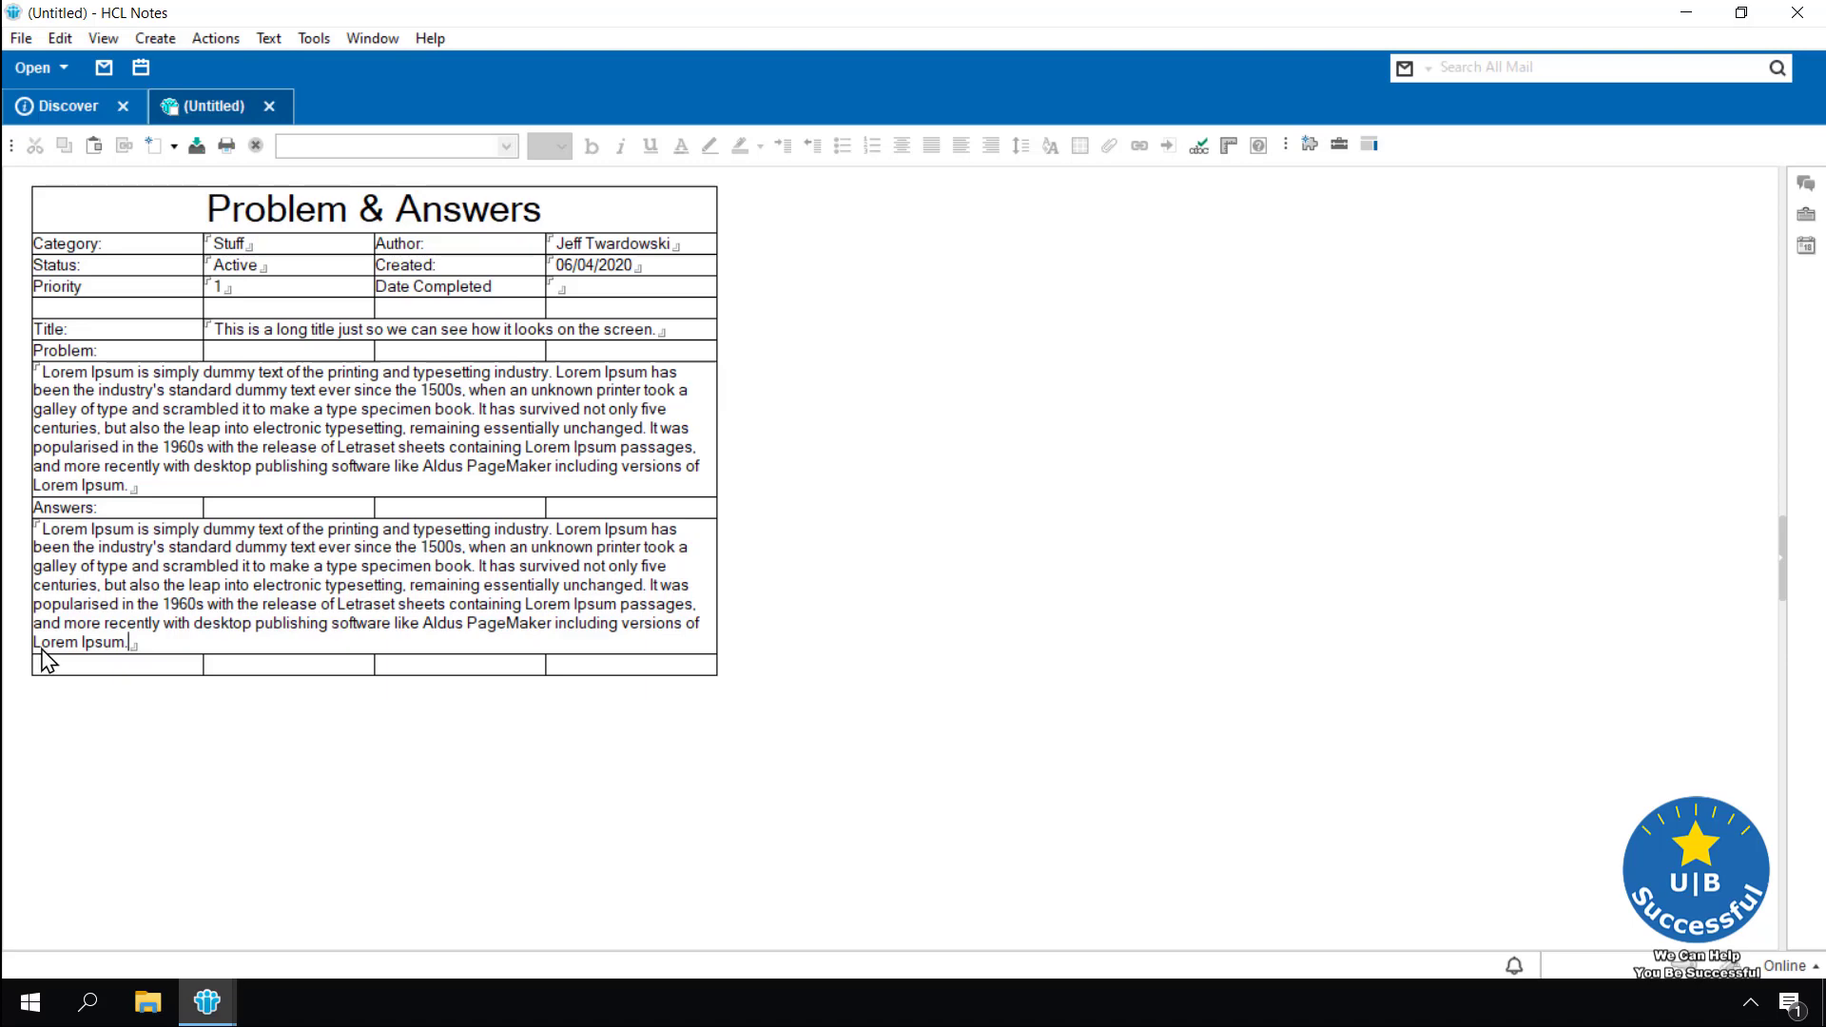
Discard the (Untitled) test document without saving and switch back to the Problem and Answers form
{"action": "left_click", "coordinate": [270, 107]}
{"action": "left_click", "coordinate": [936, 576]}
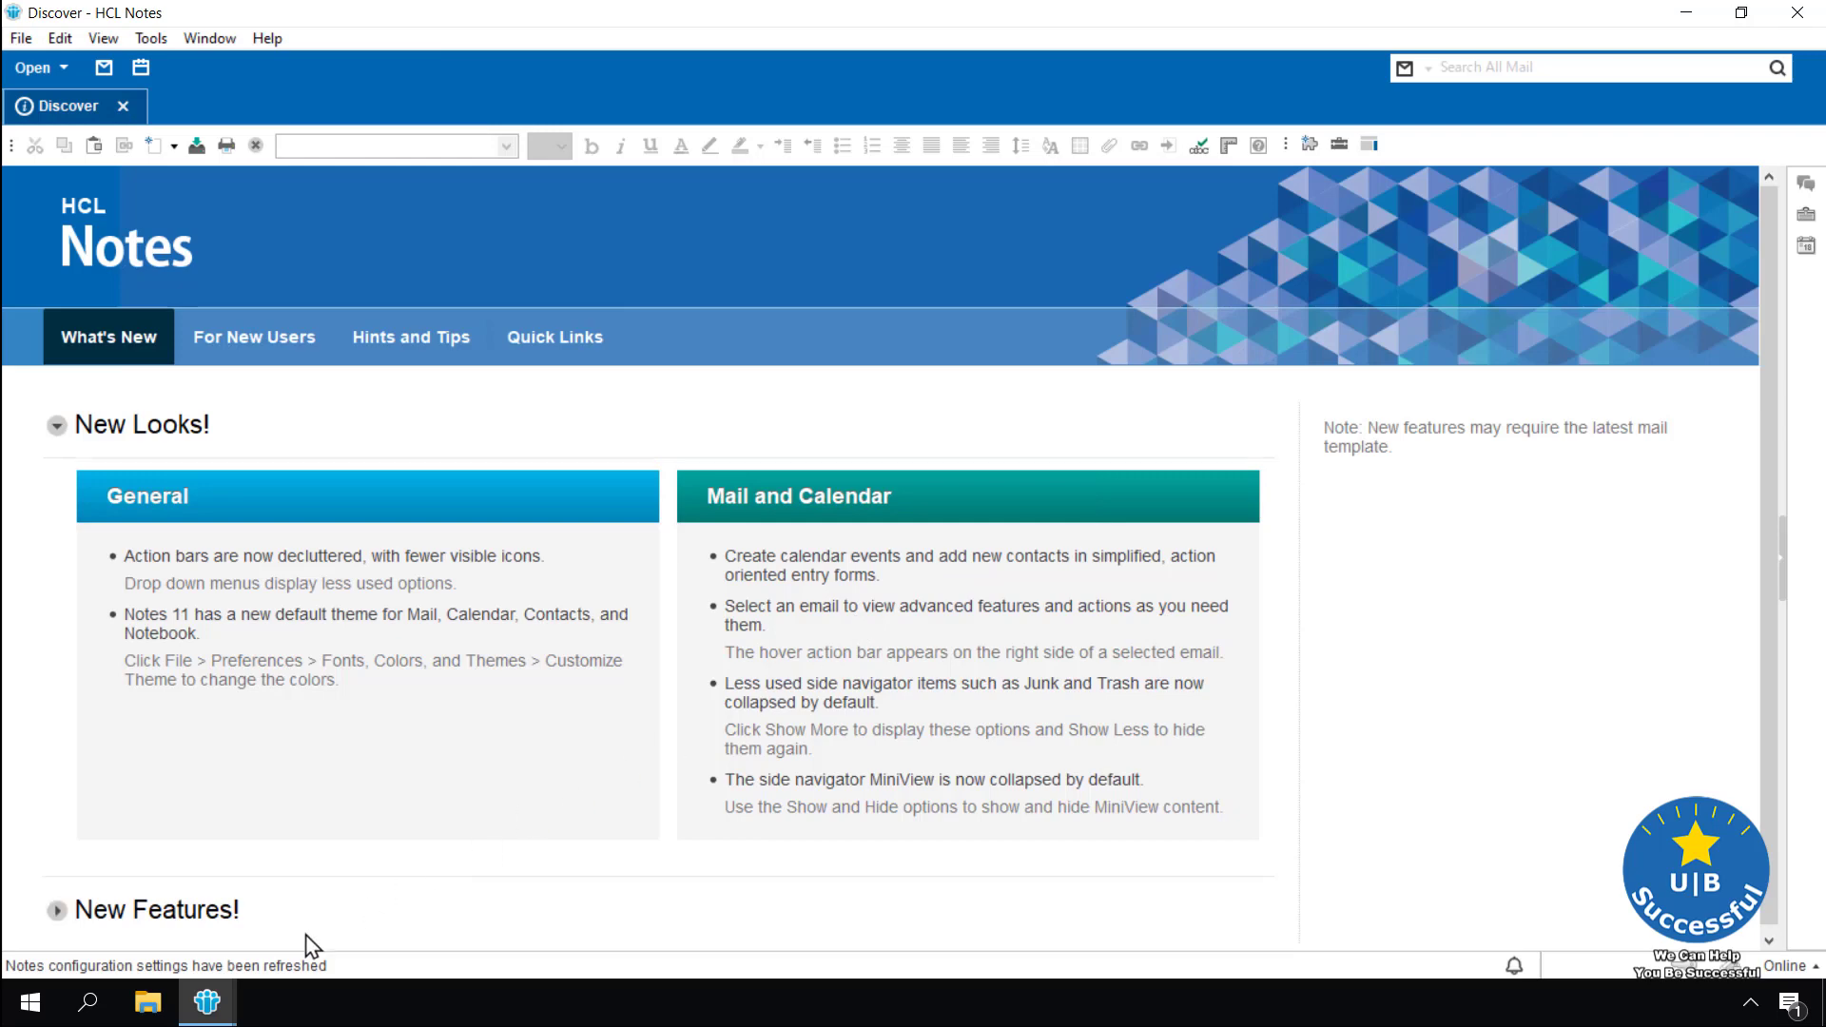
{"action": "mouse_move", "coordinate": [206, 1004]}
{"action": "left_click", "coordinate": [345, 940]}
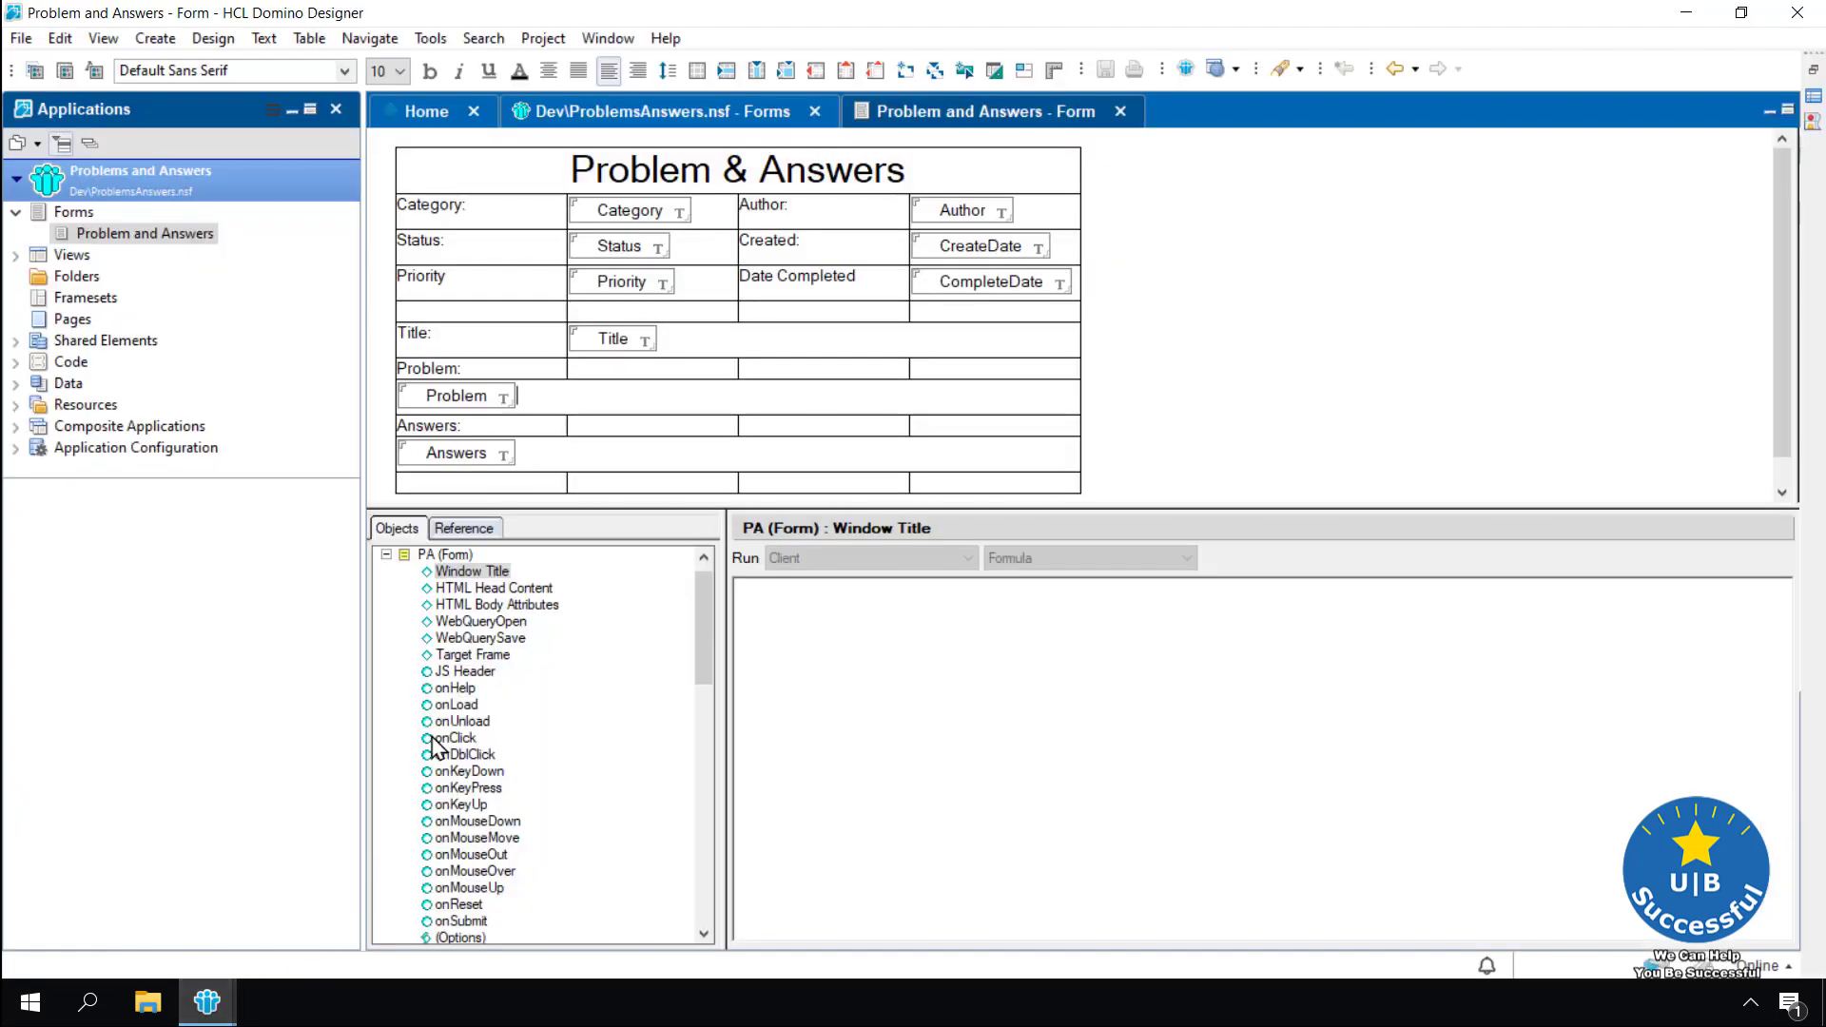
Delete the empty last row of the form's table
{"action": "left_click", "coordinate": [552, 490]}
{"action": "right_click", "coordinate": [534, 490]}
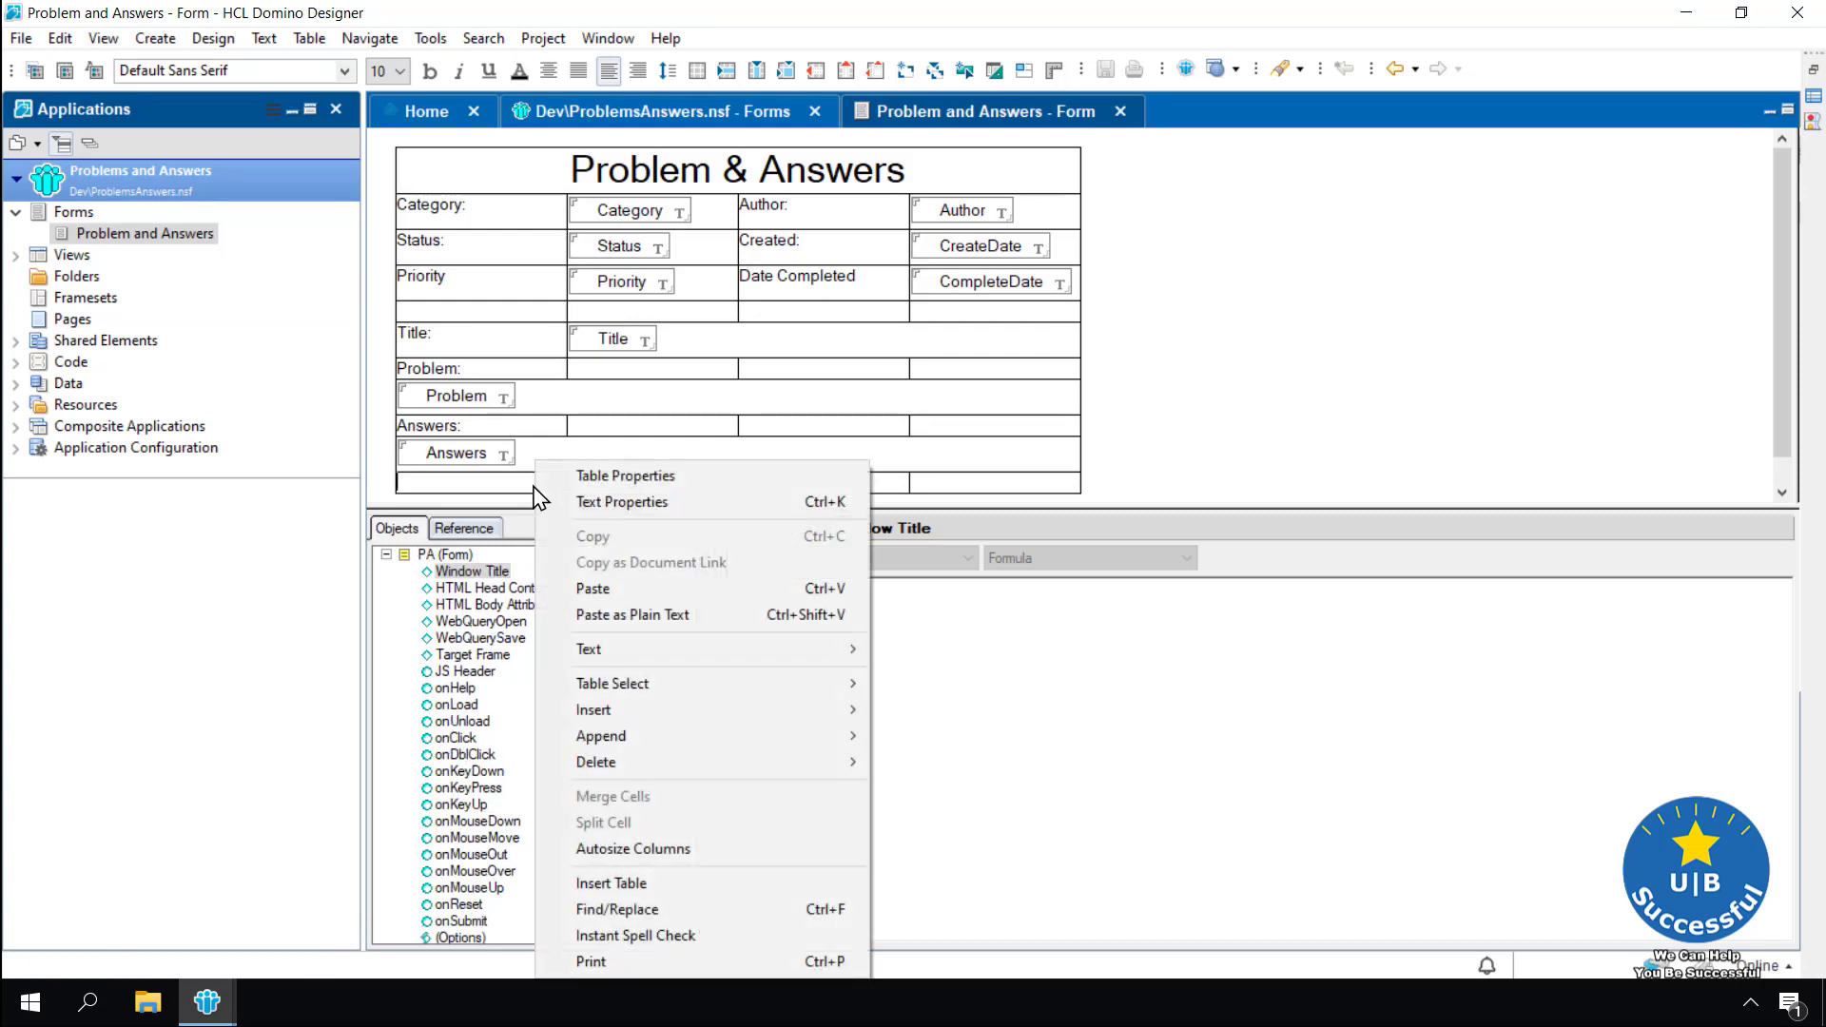
{"action": "mouse_move", "coordinate": [847, 764]}
{"action": "left_click", "coordinate": [309, 38]}
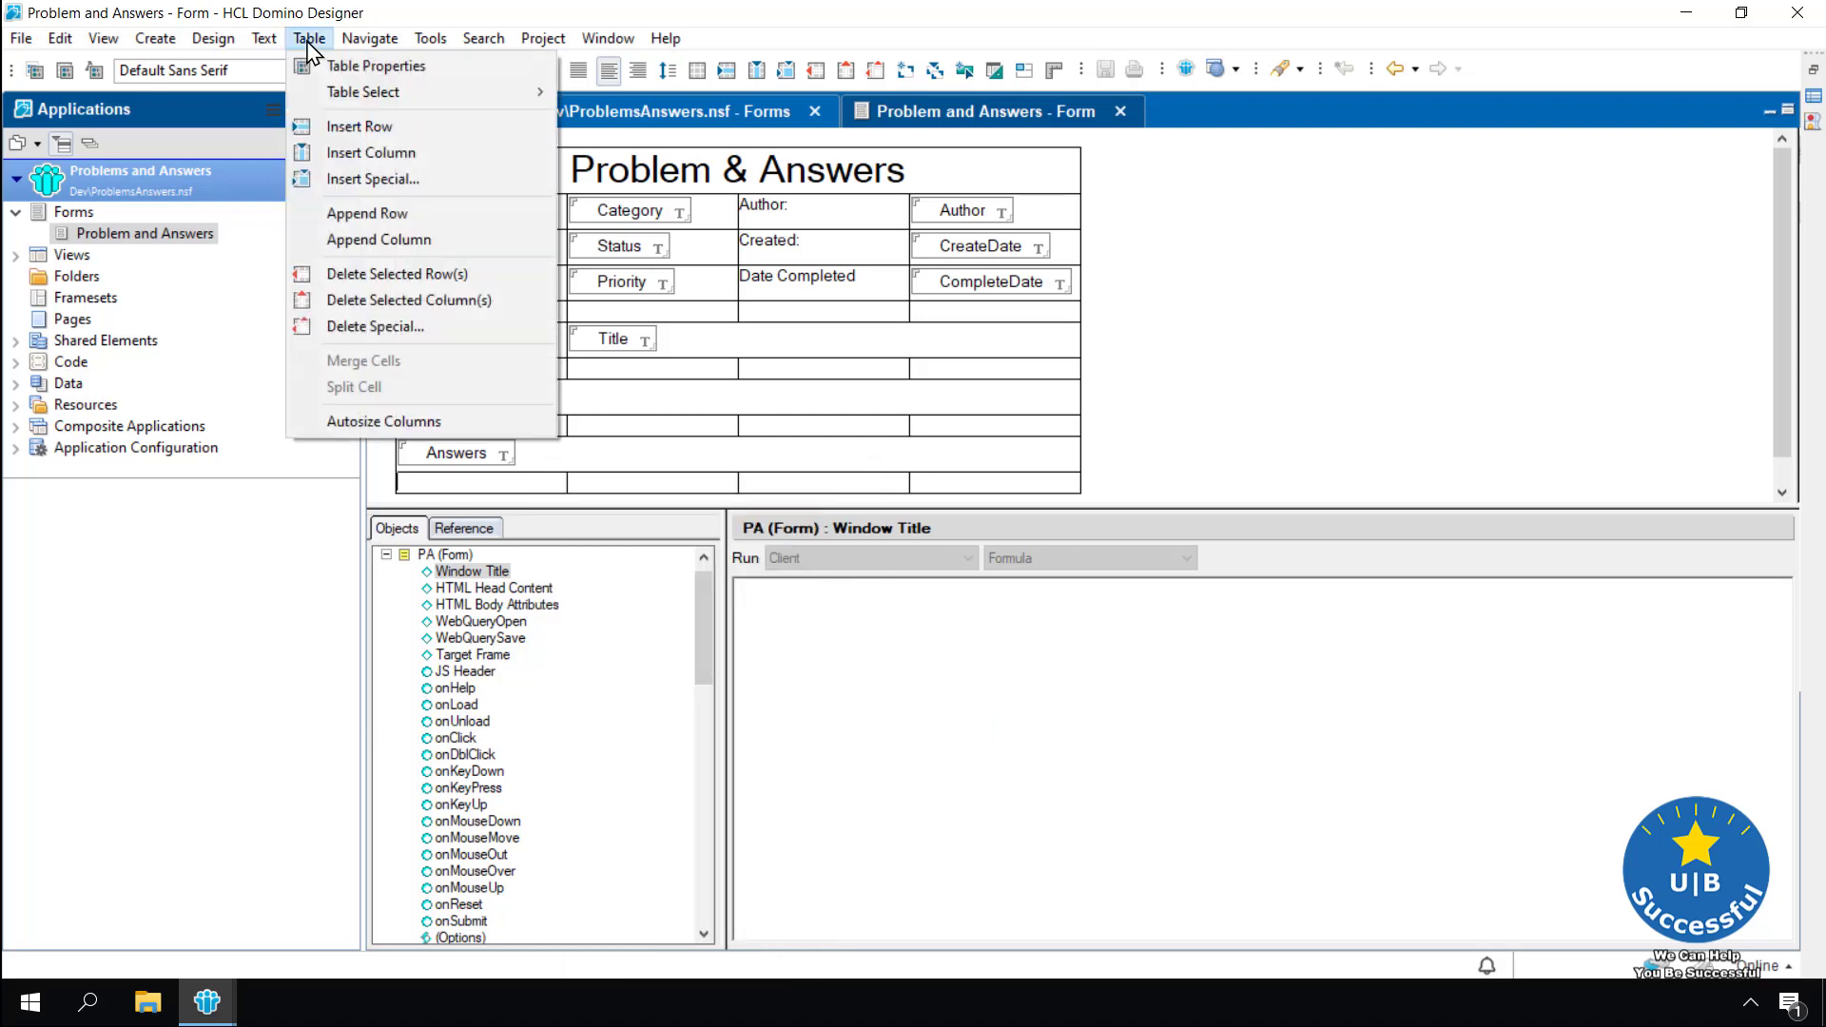
{"action": "left_click", "coordinate": [390, 275]}
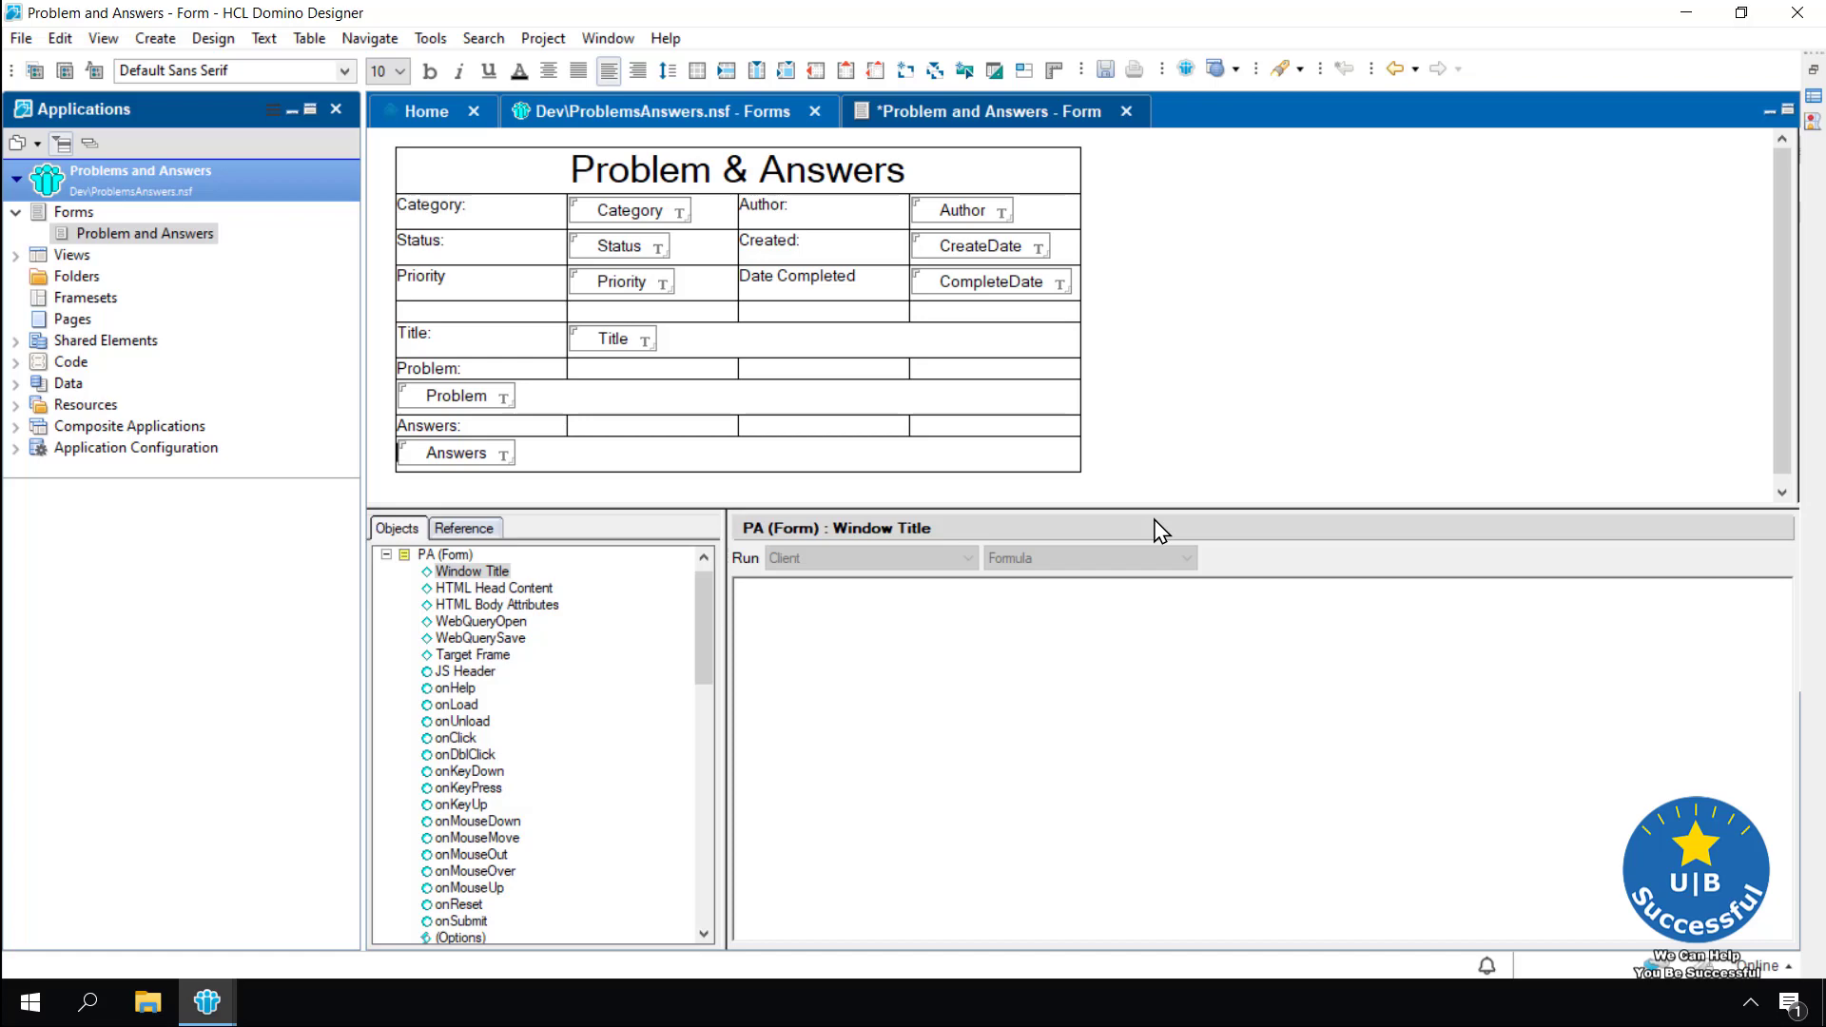
Merge the Answers and Problem label rows each into one full-width cell
{"action": "left_click_drag", "start_coordinate": [547, 439], "coordinate": [955, 439]}
{"action": "right_click", "coordinate": [956, 437]}
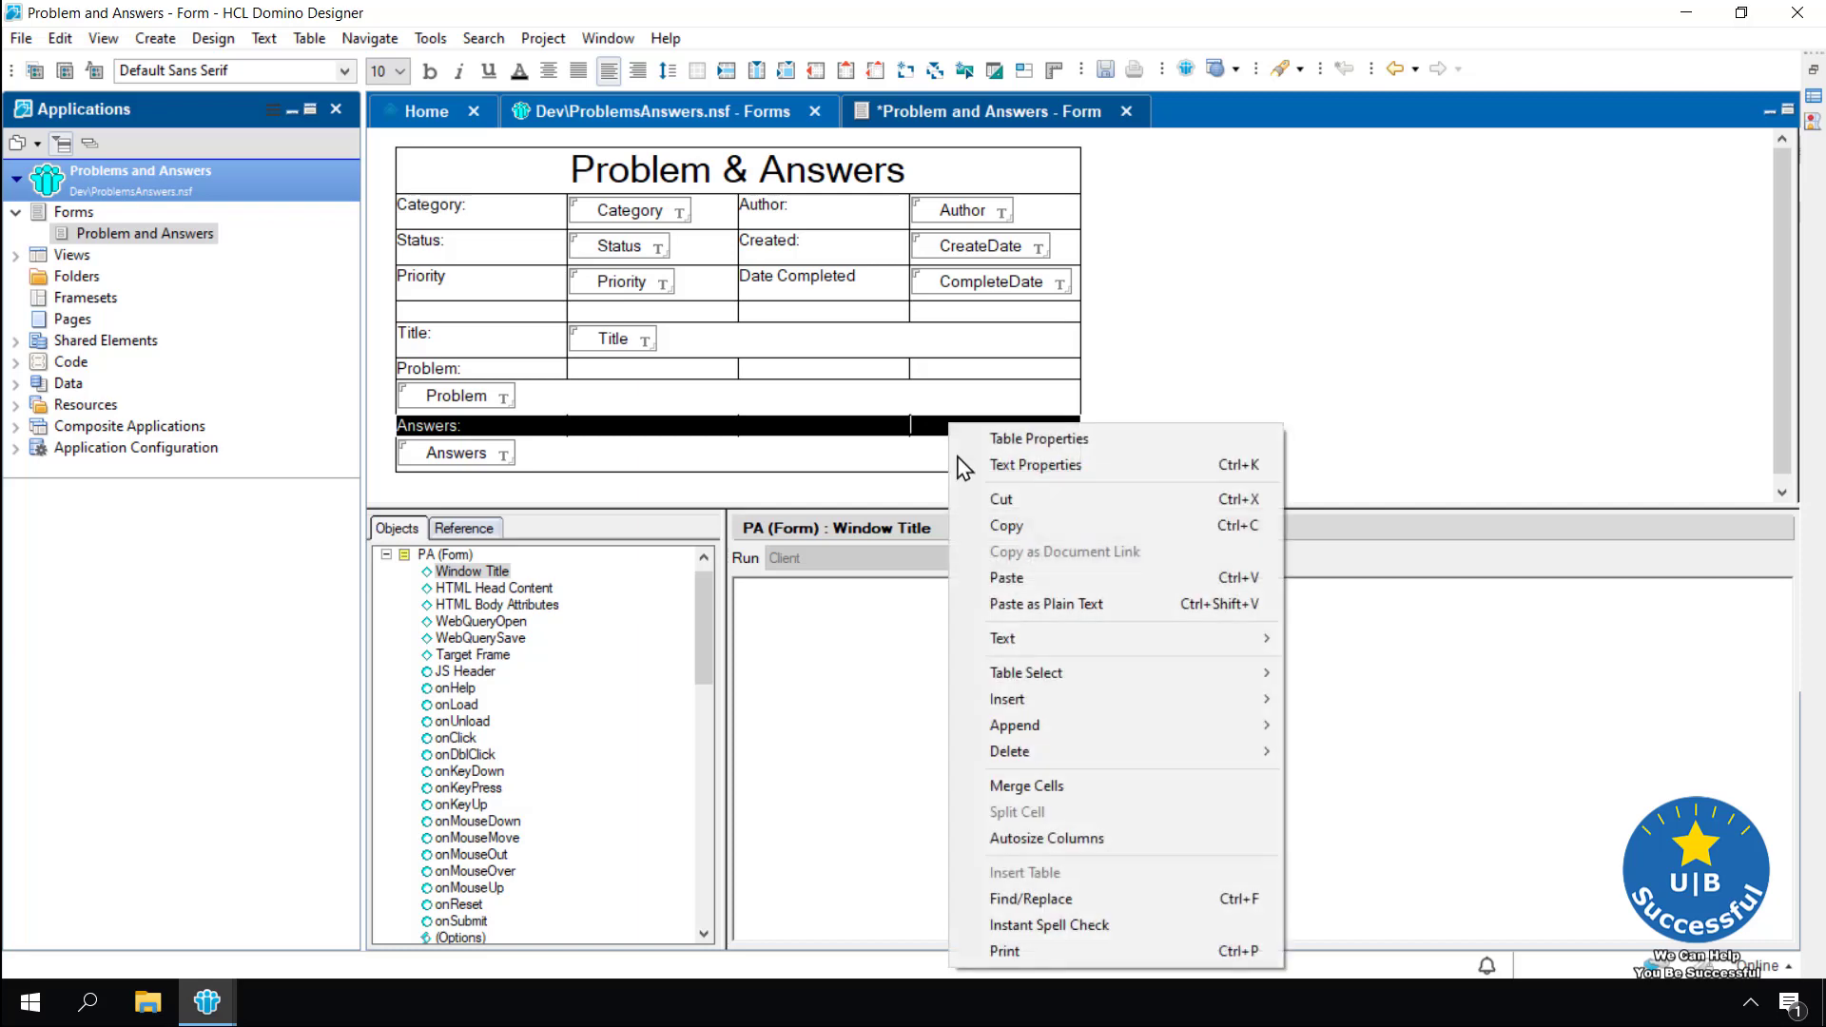
{"action": "left_click", "coordinate": [1046, 794]}
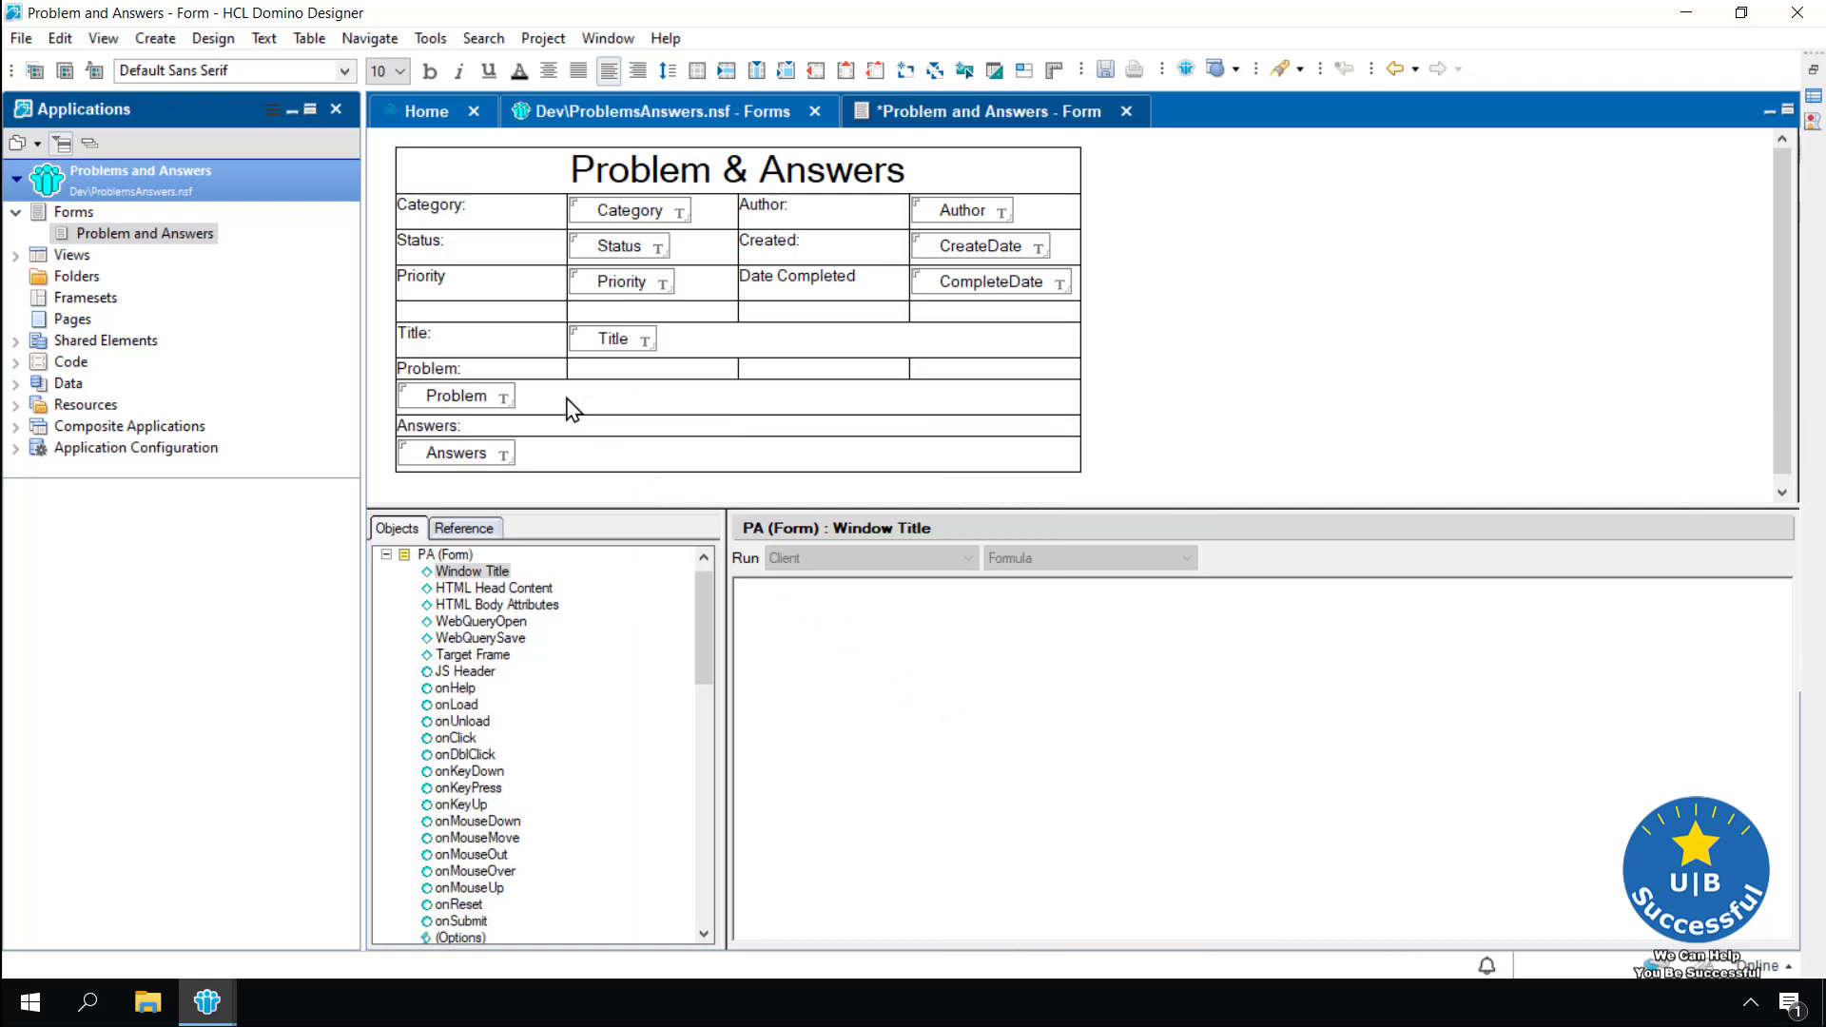
{"action": "left_click_drag", "start_coordinate": [544, 373], "coordinate": [943, 375]}
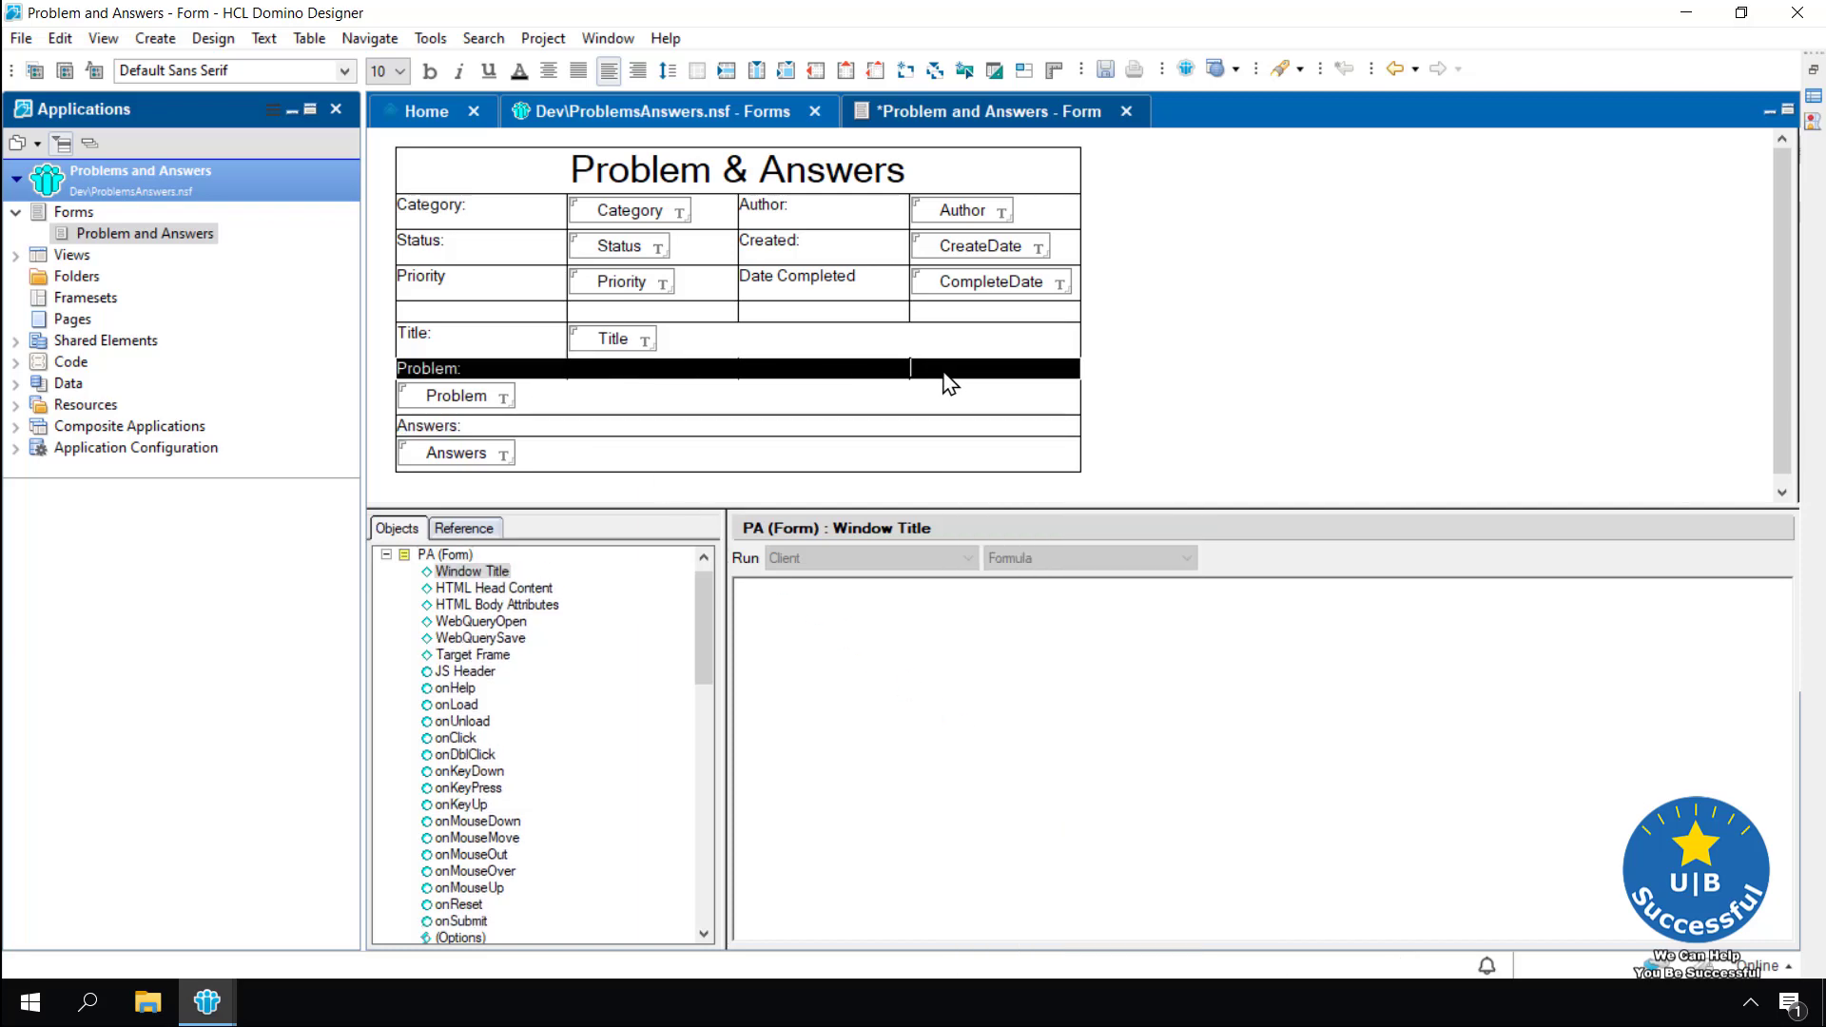
{"action": "right_click", "coordinate": [944, 375]}
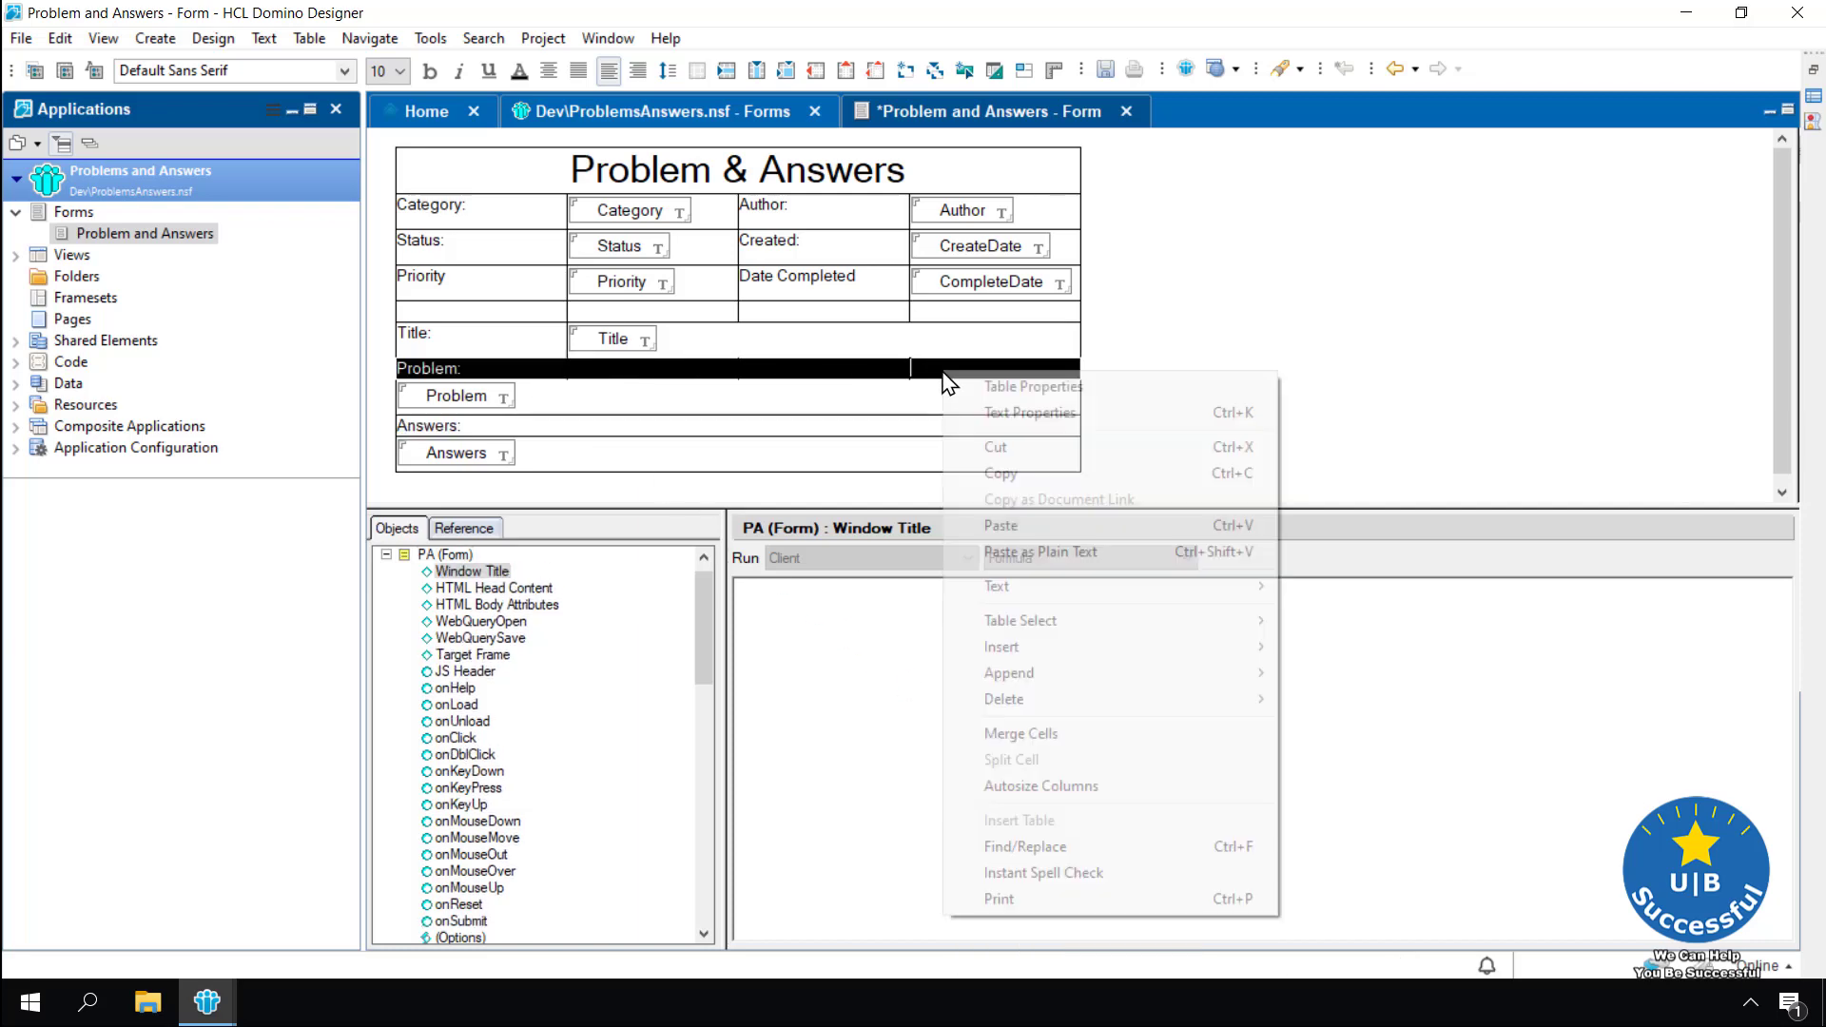
{"action": "left_click", "coordinate": [1046, 734]}
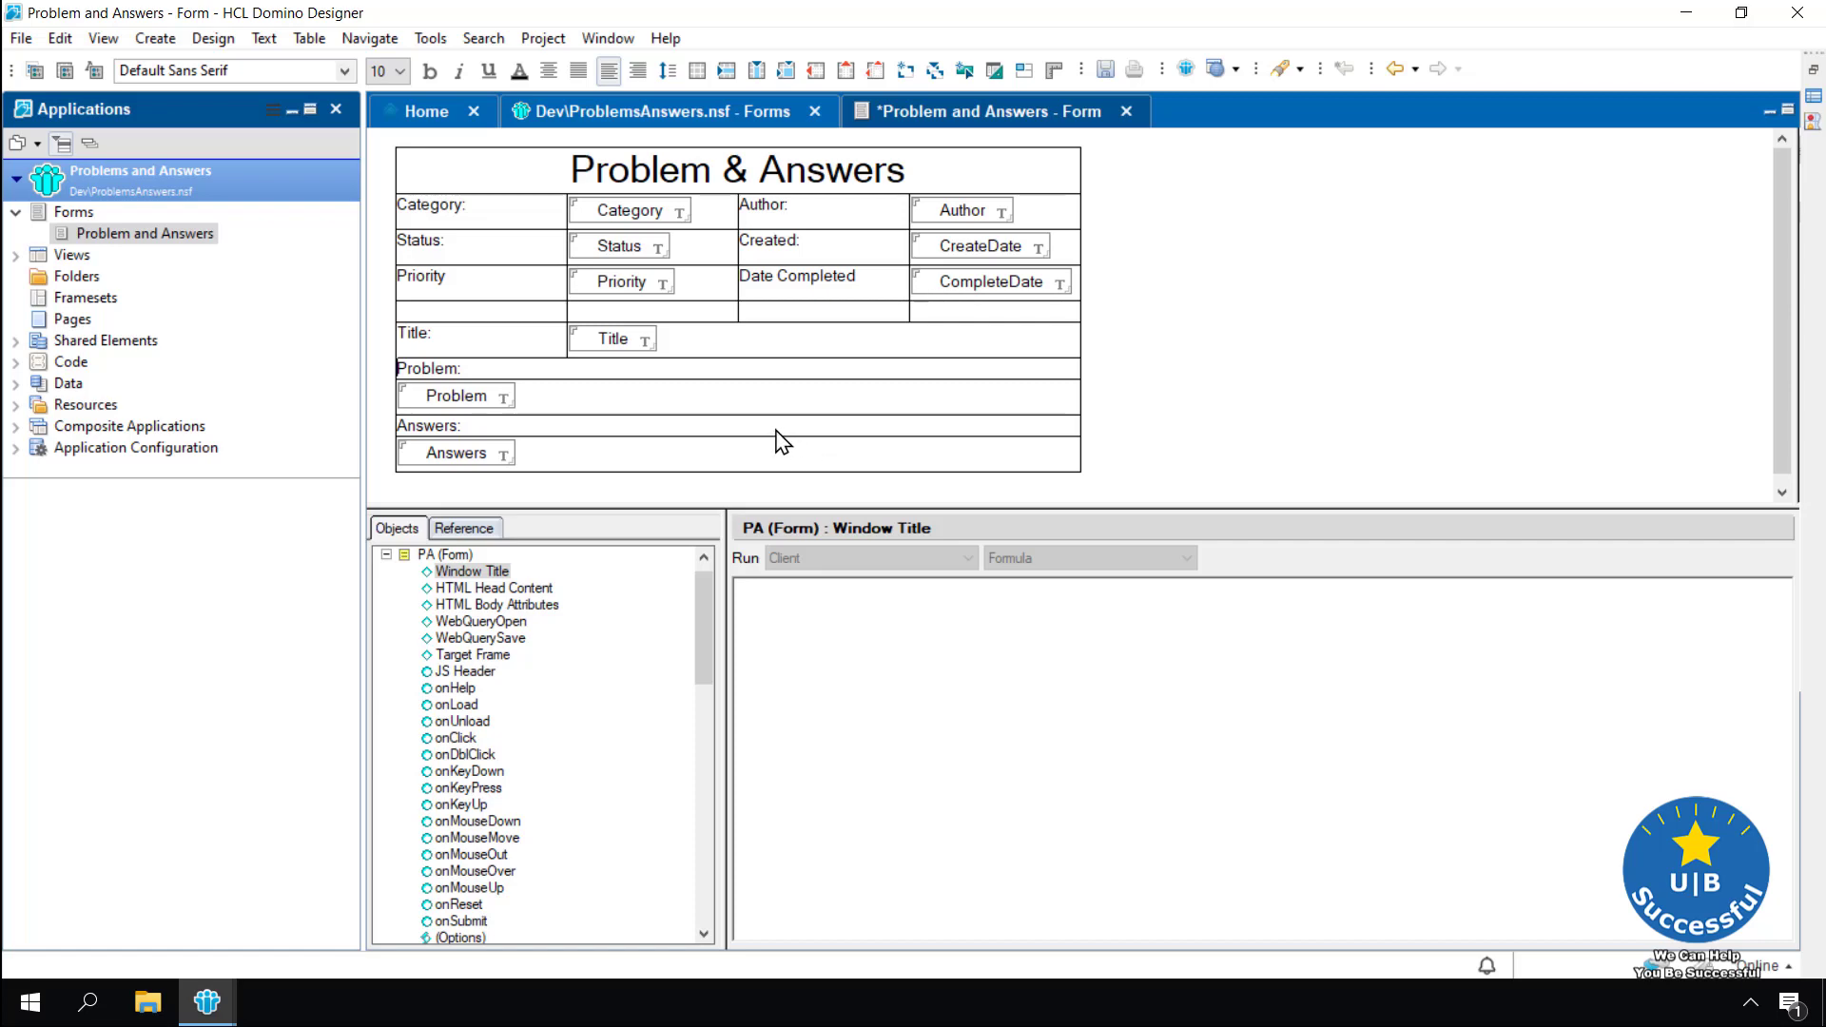
{"action": "left_click_drag", "start_coordinate": [937, 314], "coordinate": [532, 315]}
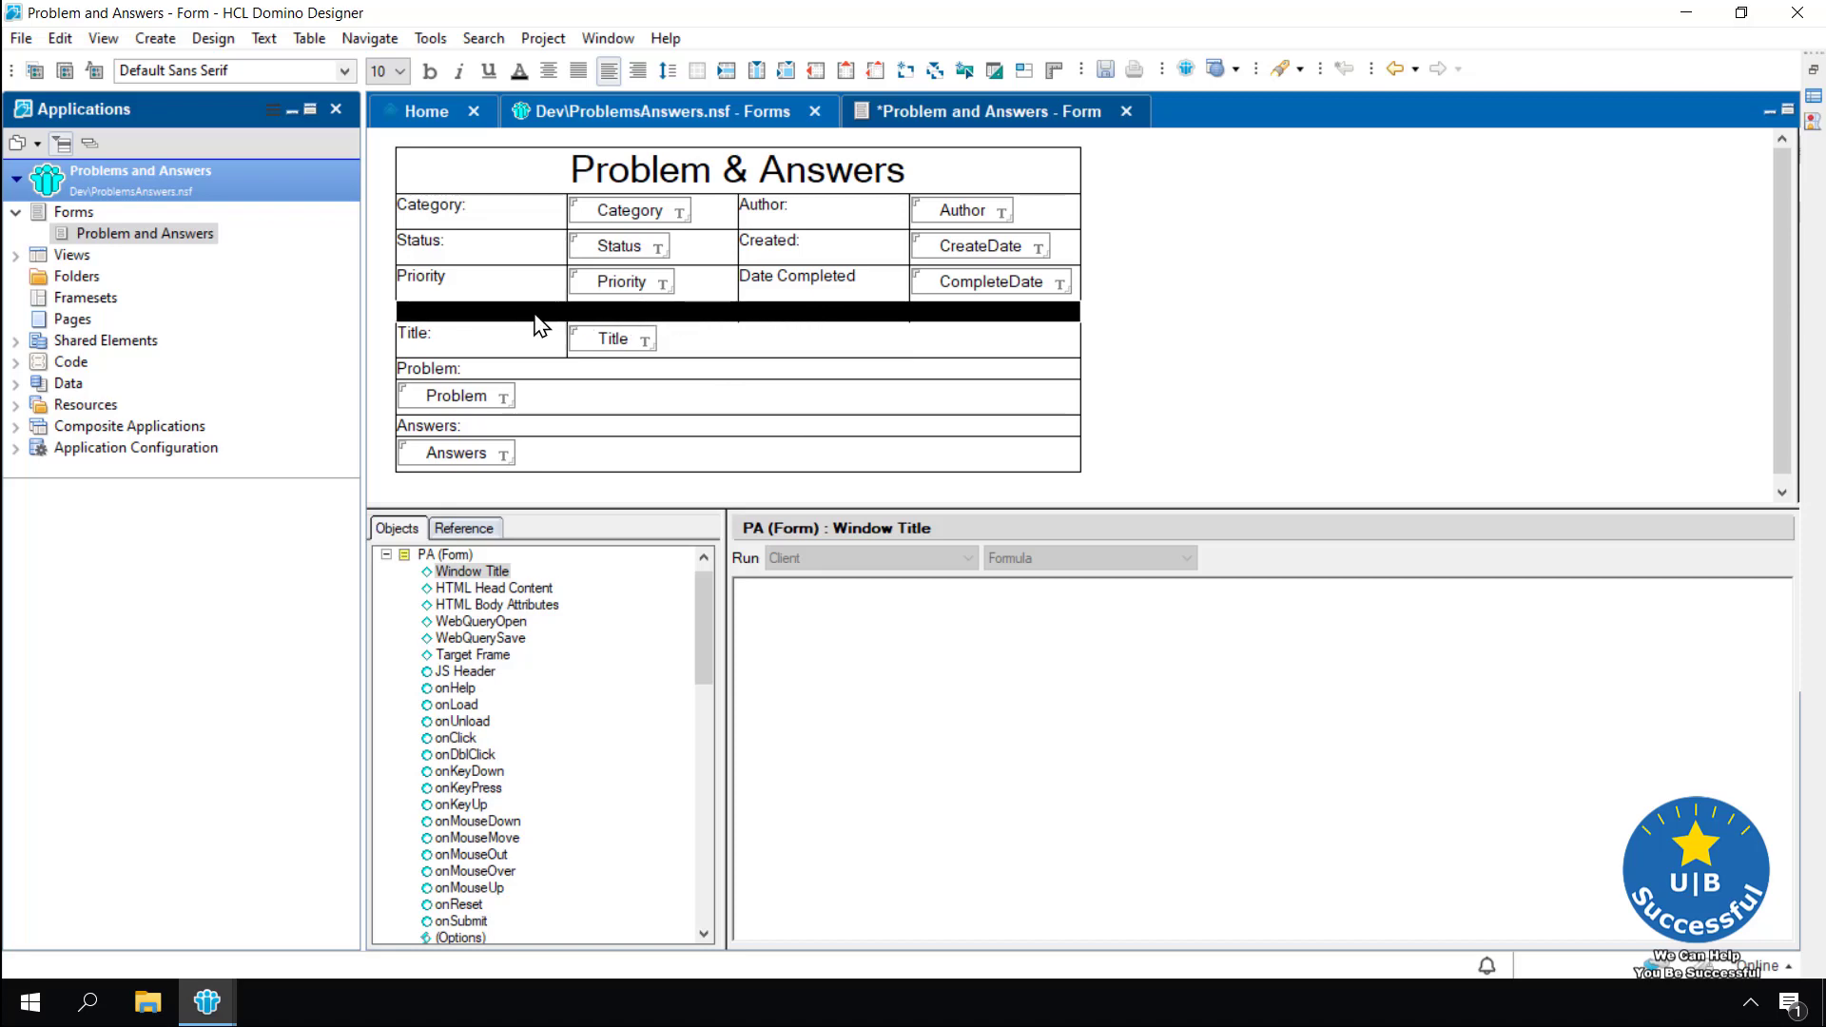
Set the spacer row's left and right cell border thickness to 0 in Table Properties
{"action": "left_click", "coordinate": [308, 40]}
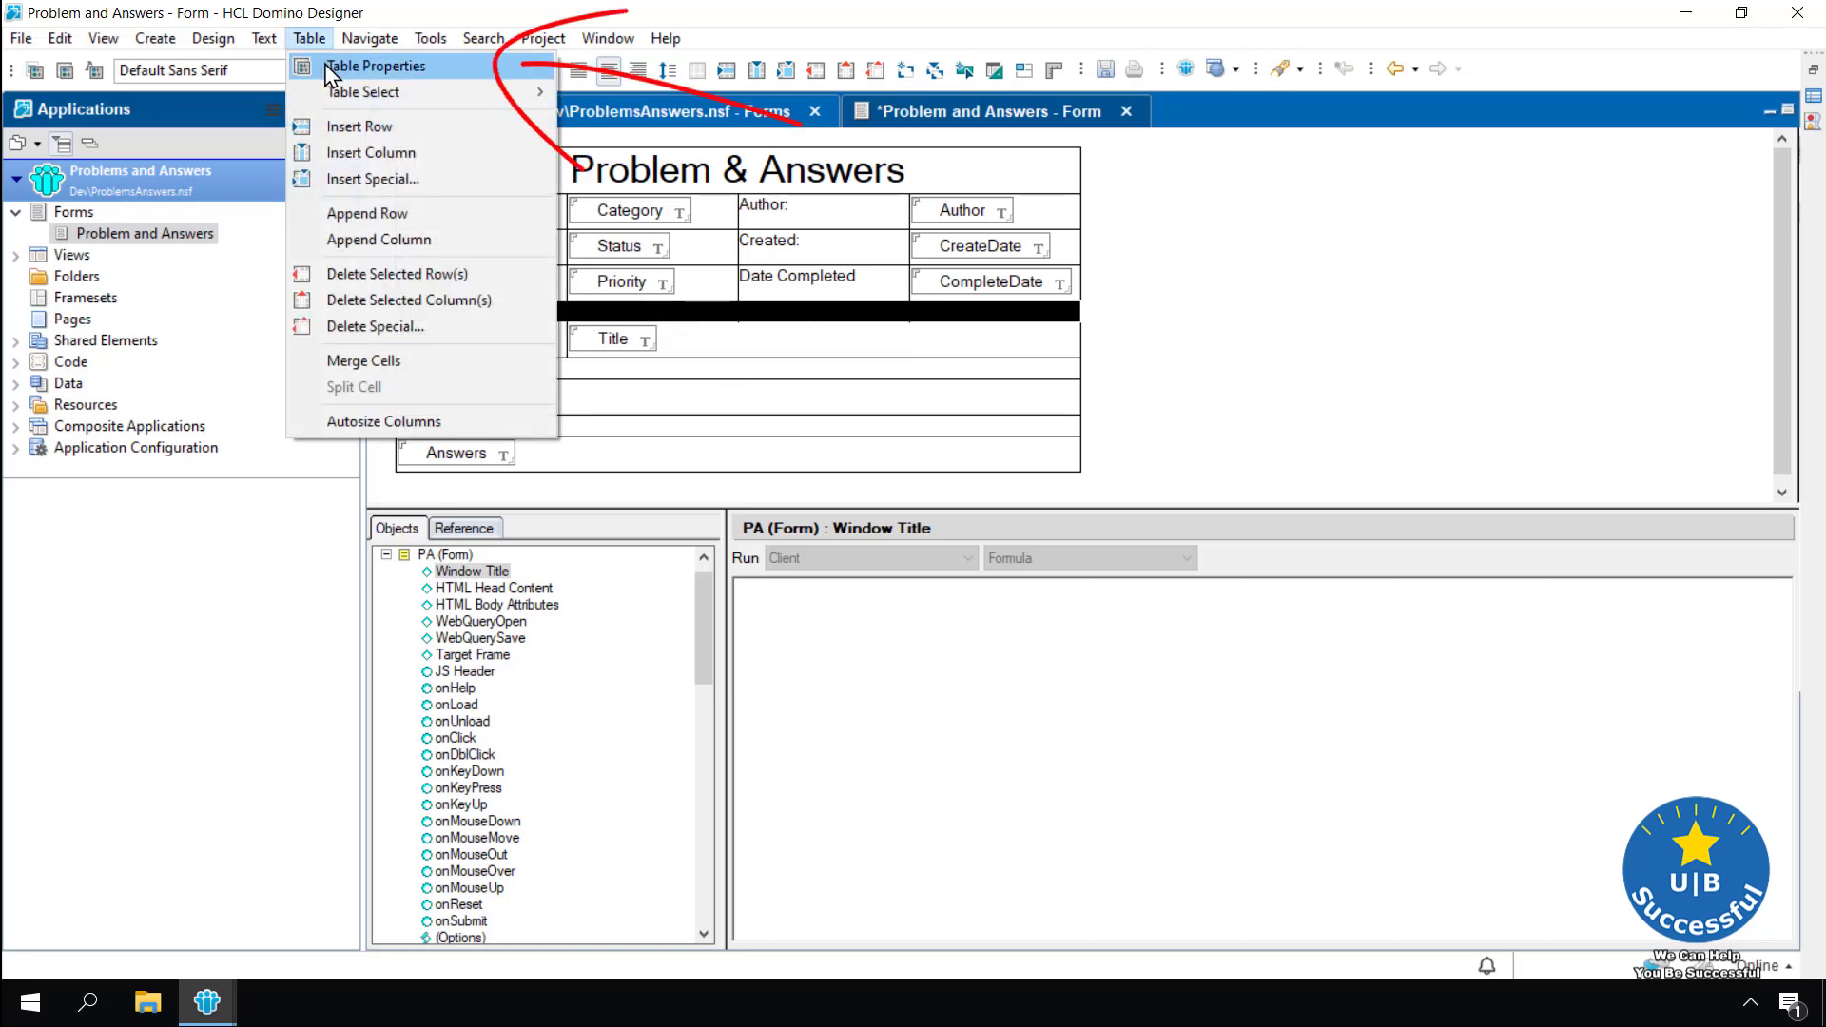
{"action": "left_click", "coordinate": [328, 67]}
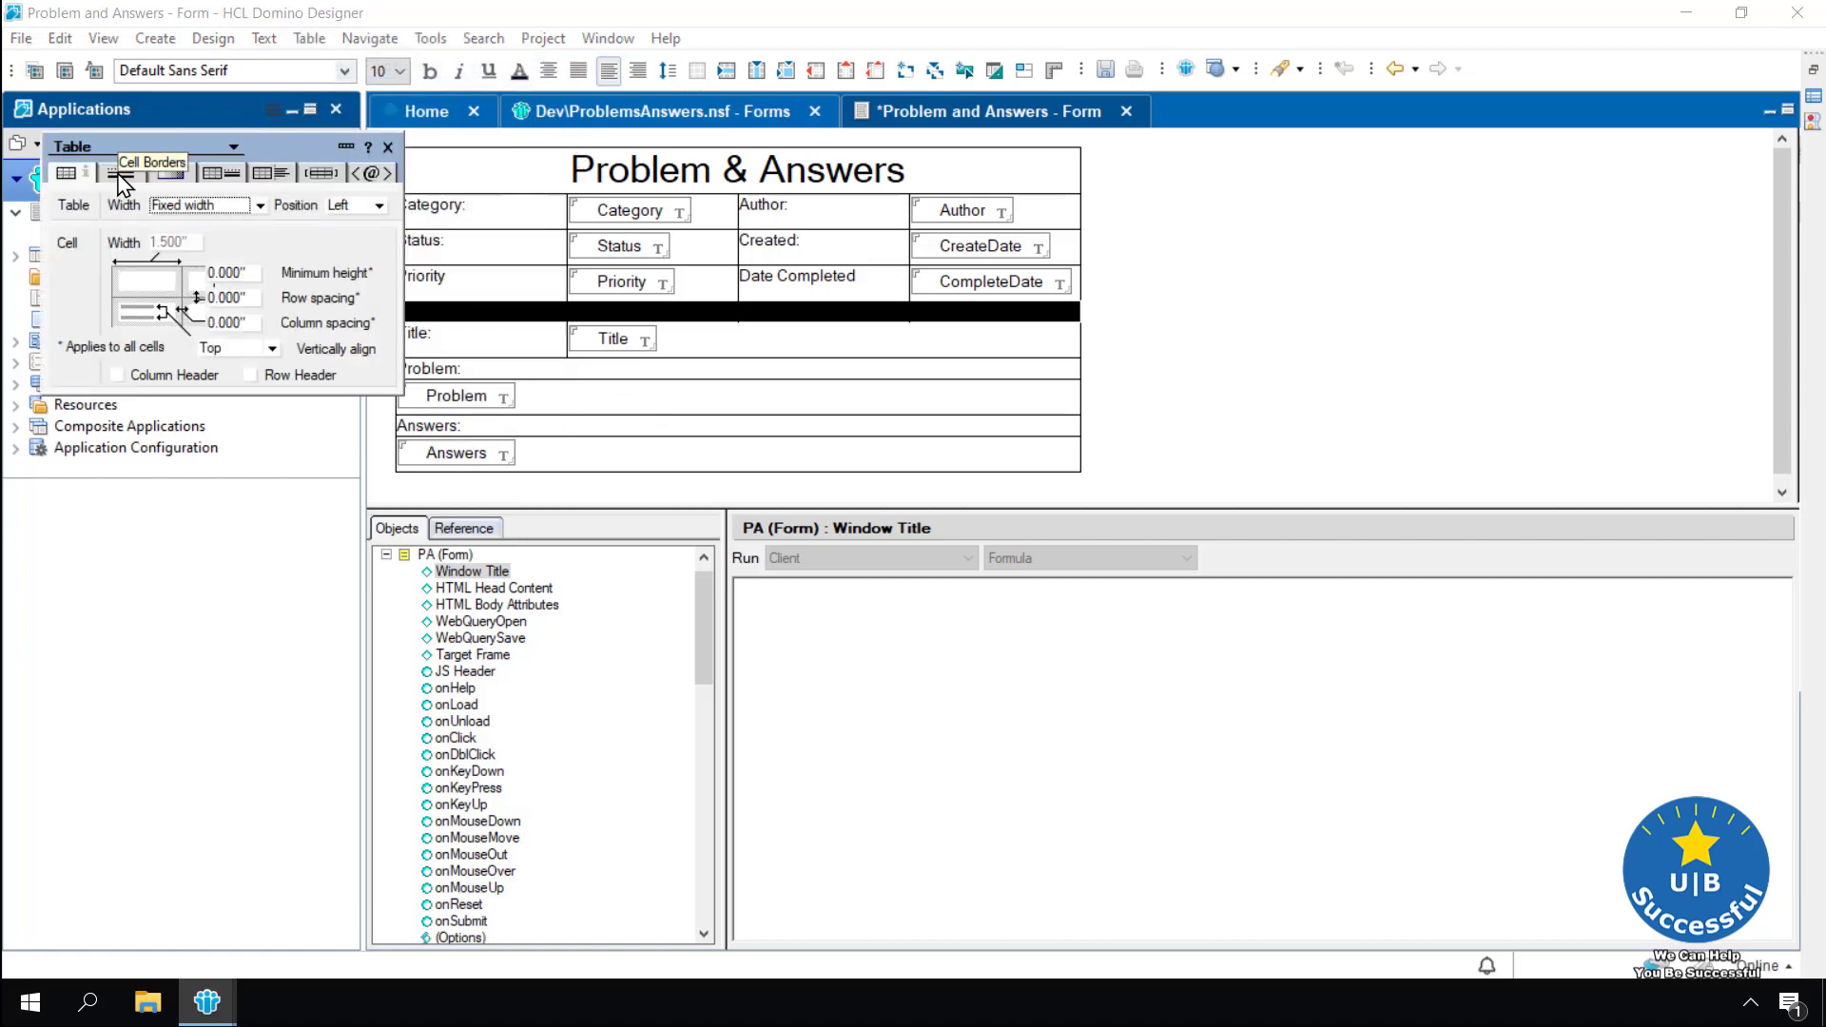
{"action": "left_click", "coordinate": [121, 175]}
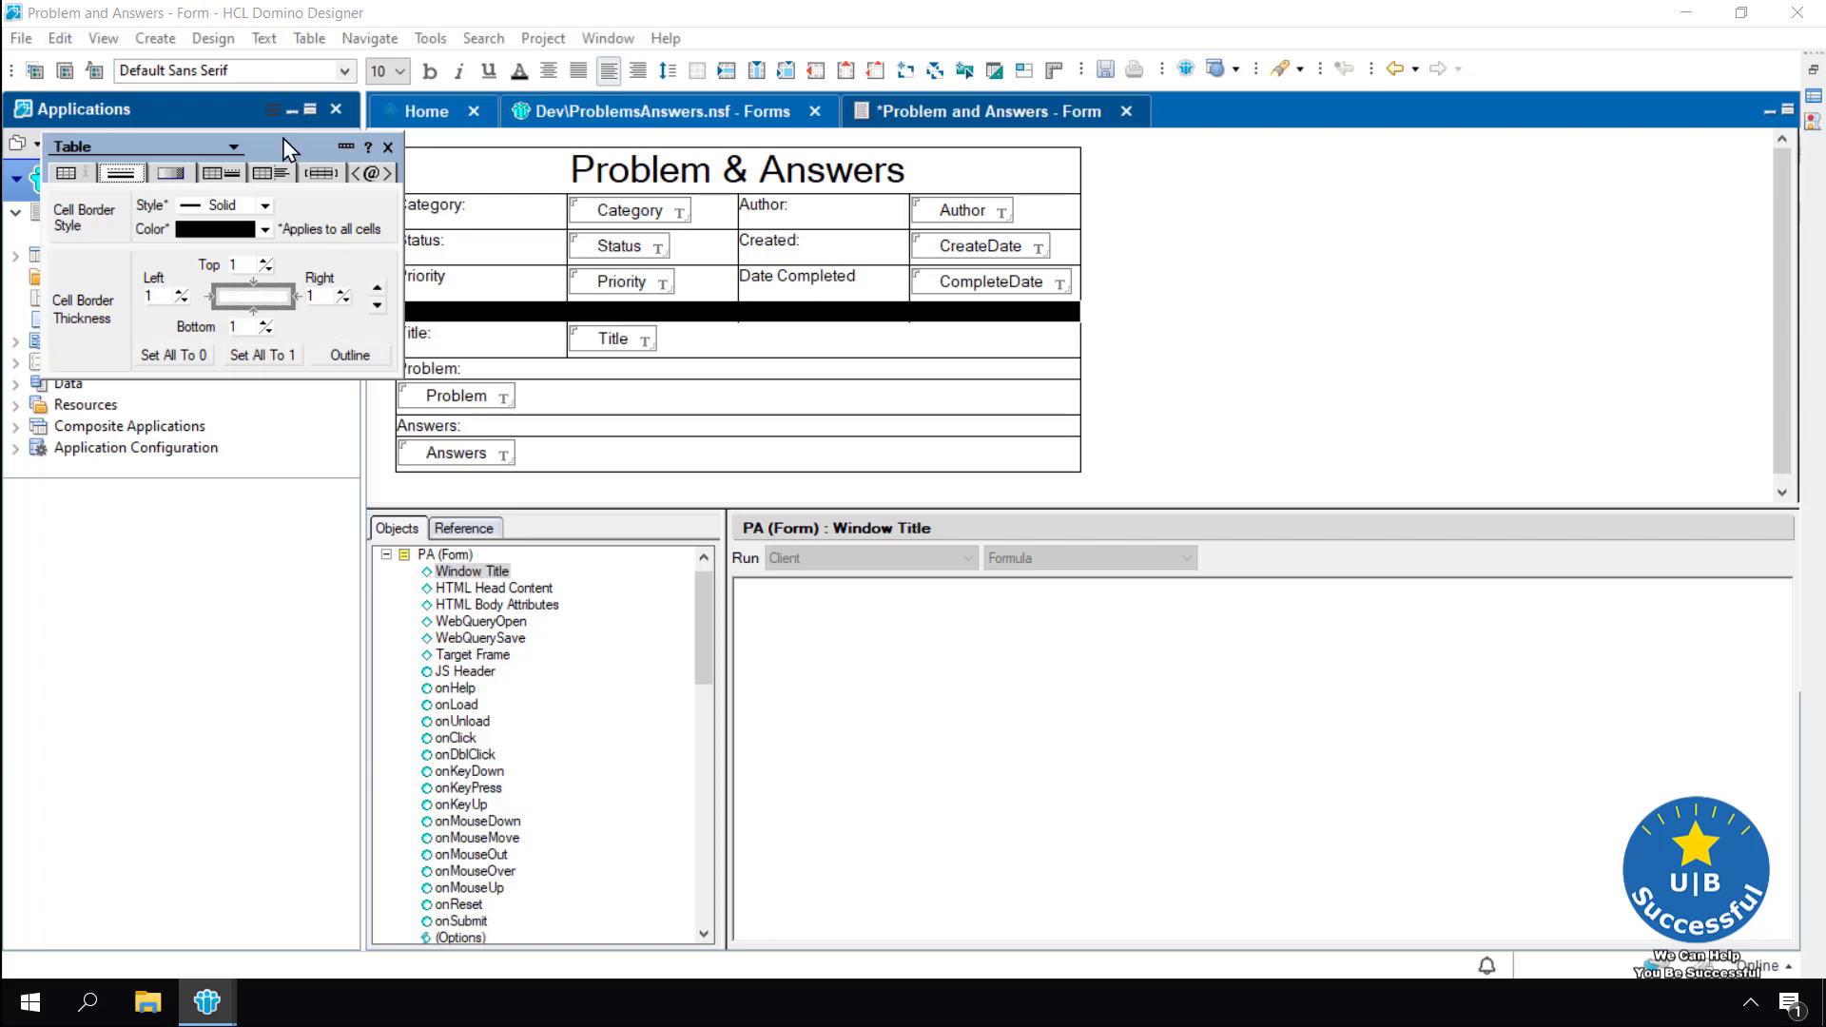
{"action": "left_click_drag", "start_coordinate": [282, 138], "coordinate": [394, 464]}
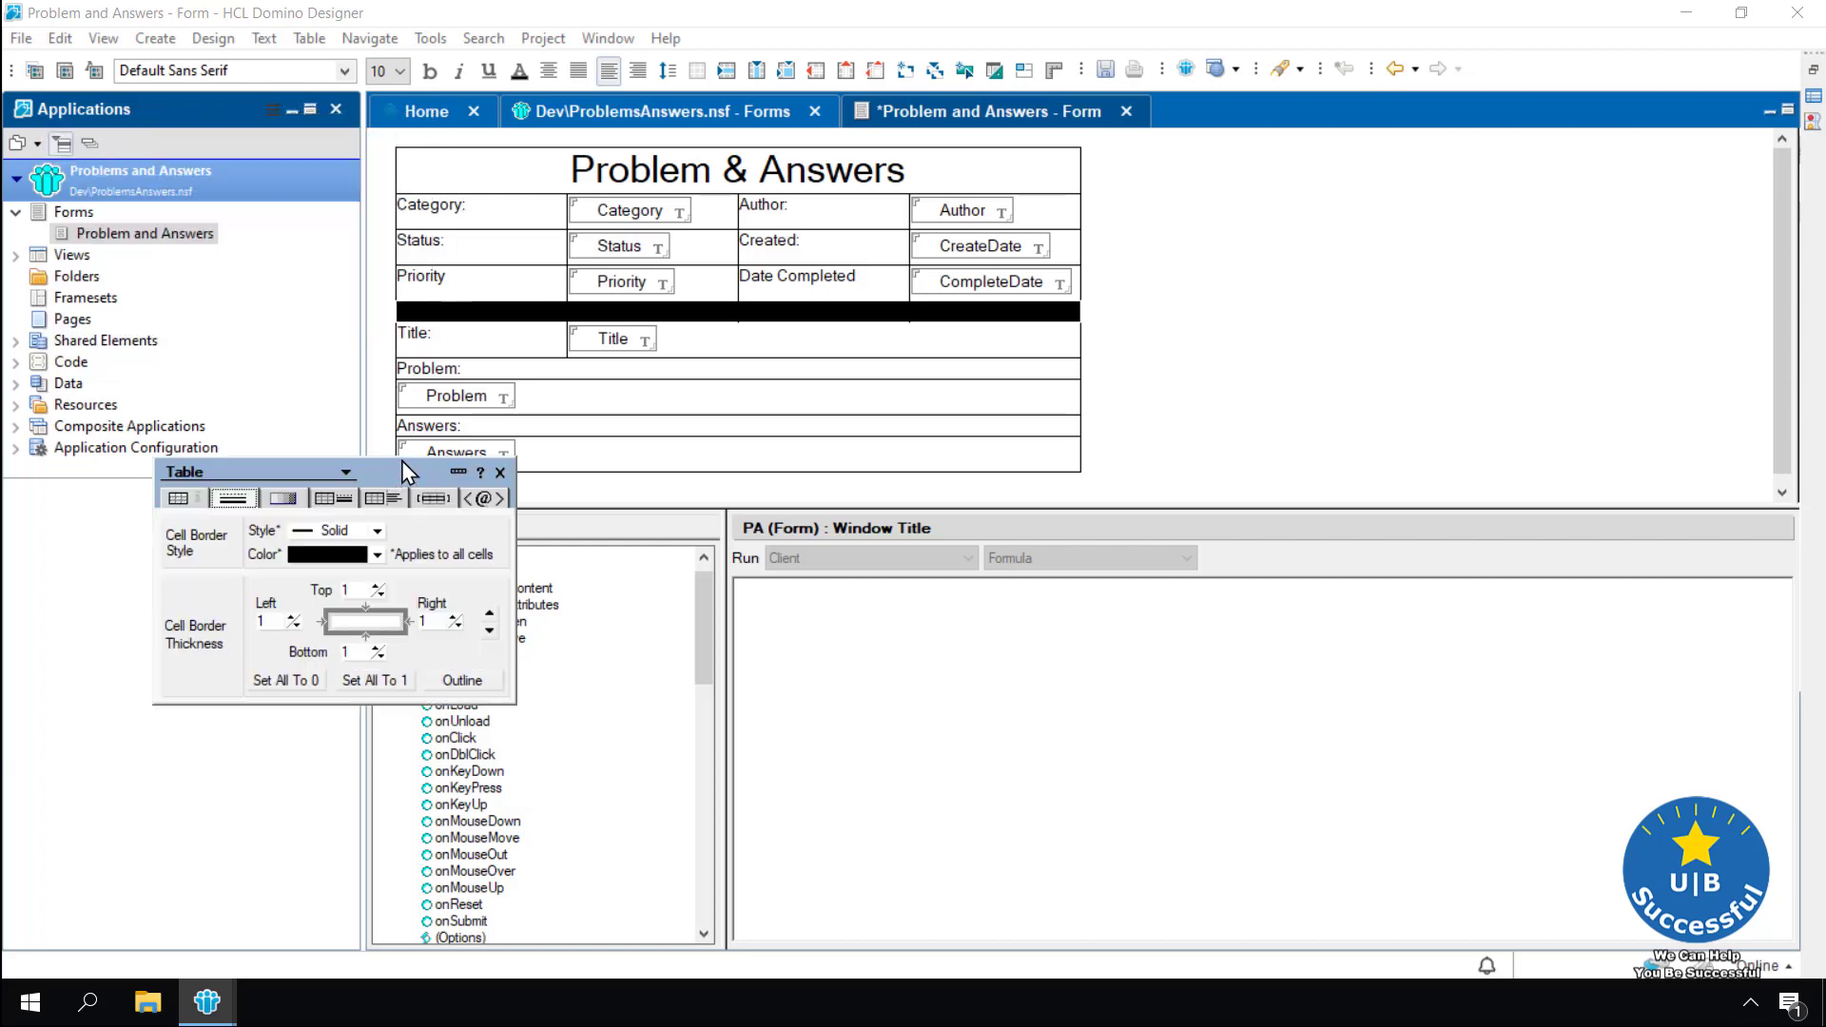
{"action": "left_click", "coordinate": [639, 325]}
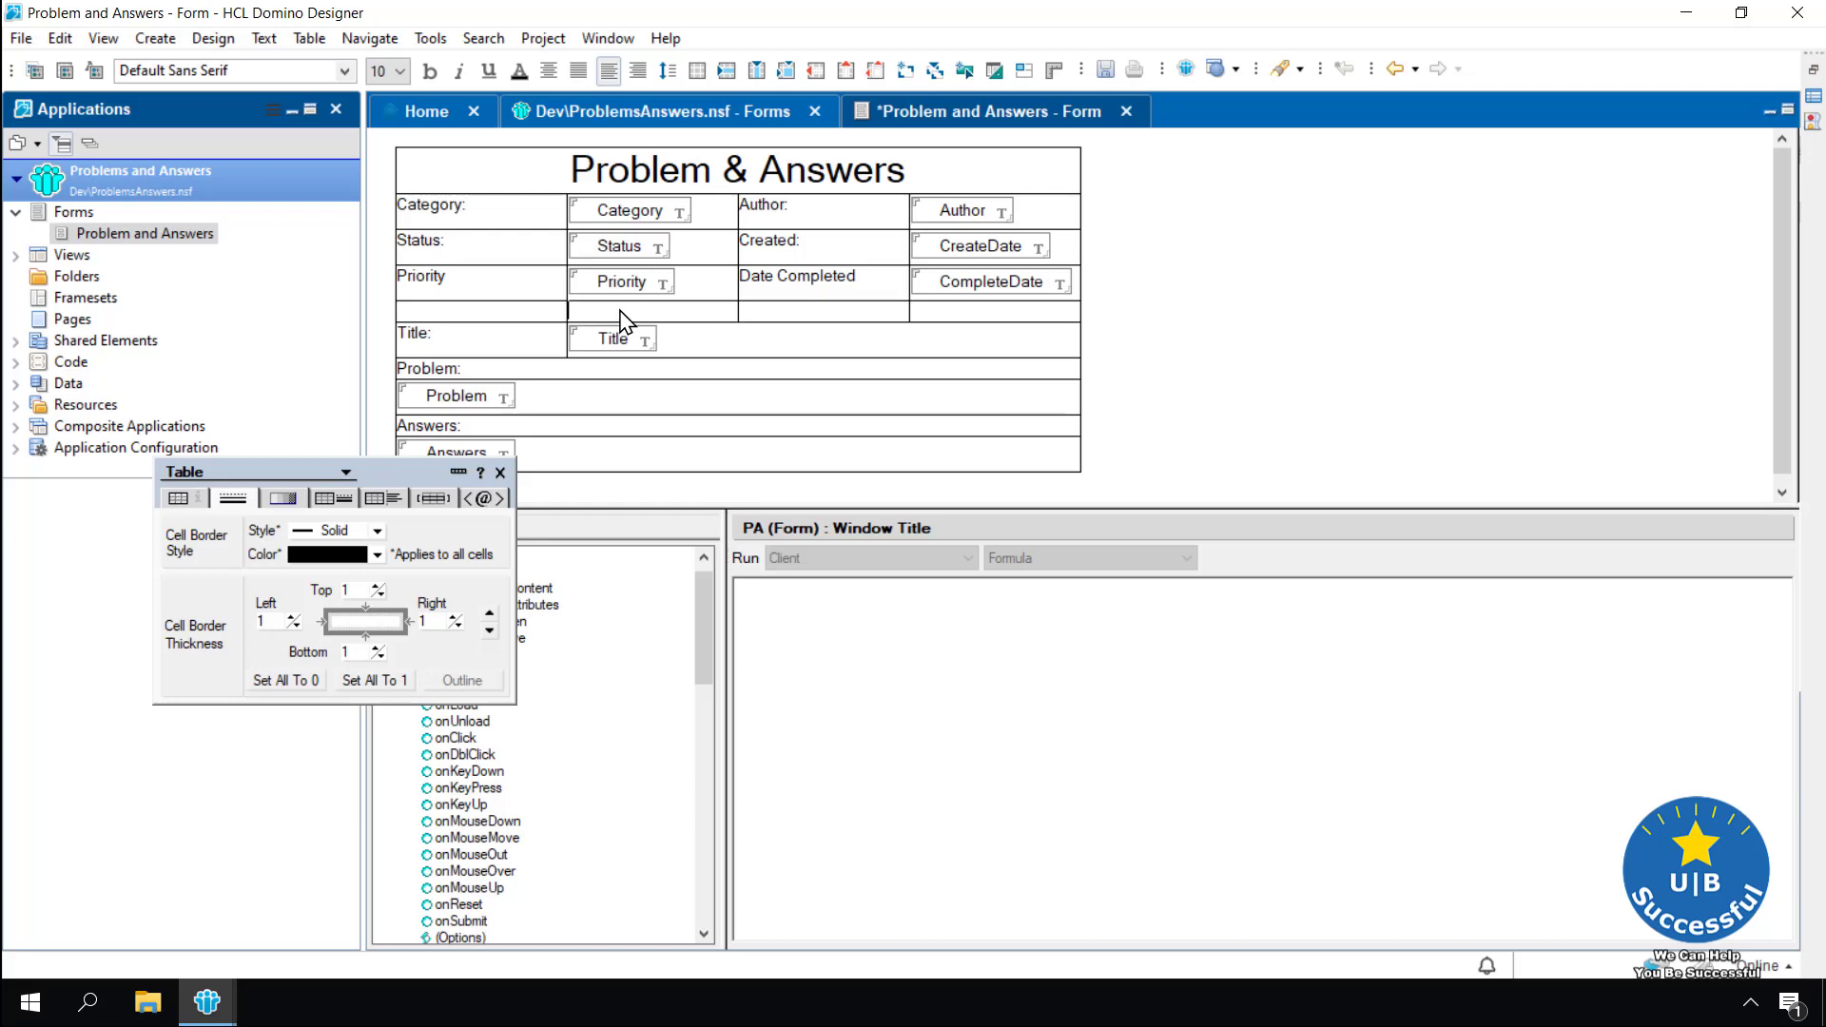
{"action": "left_click", "coordinate": [295, 625]}
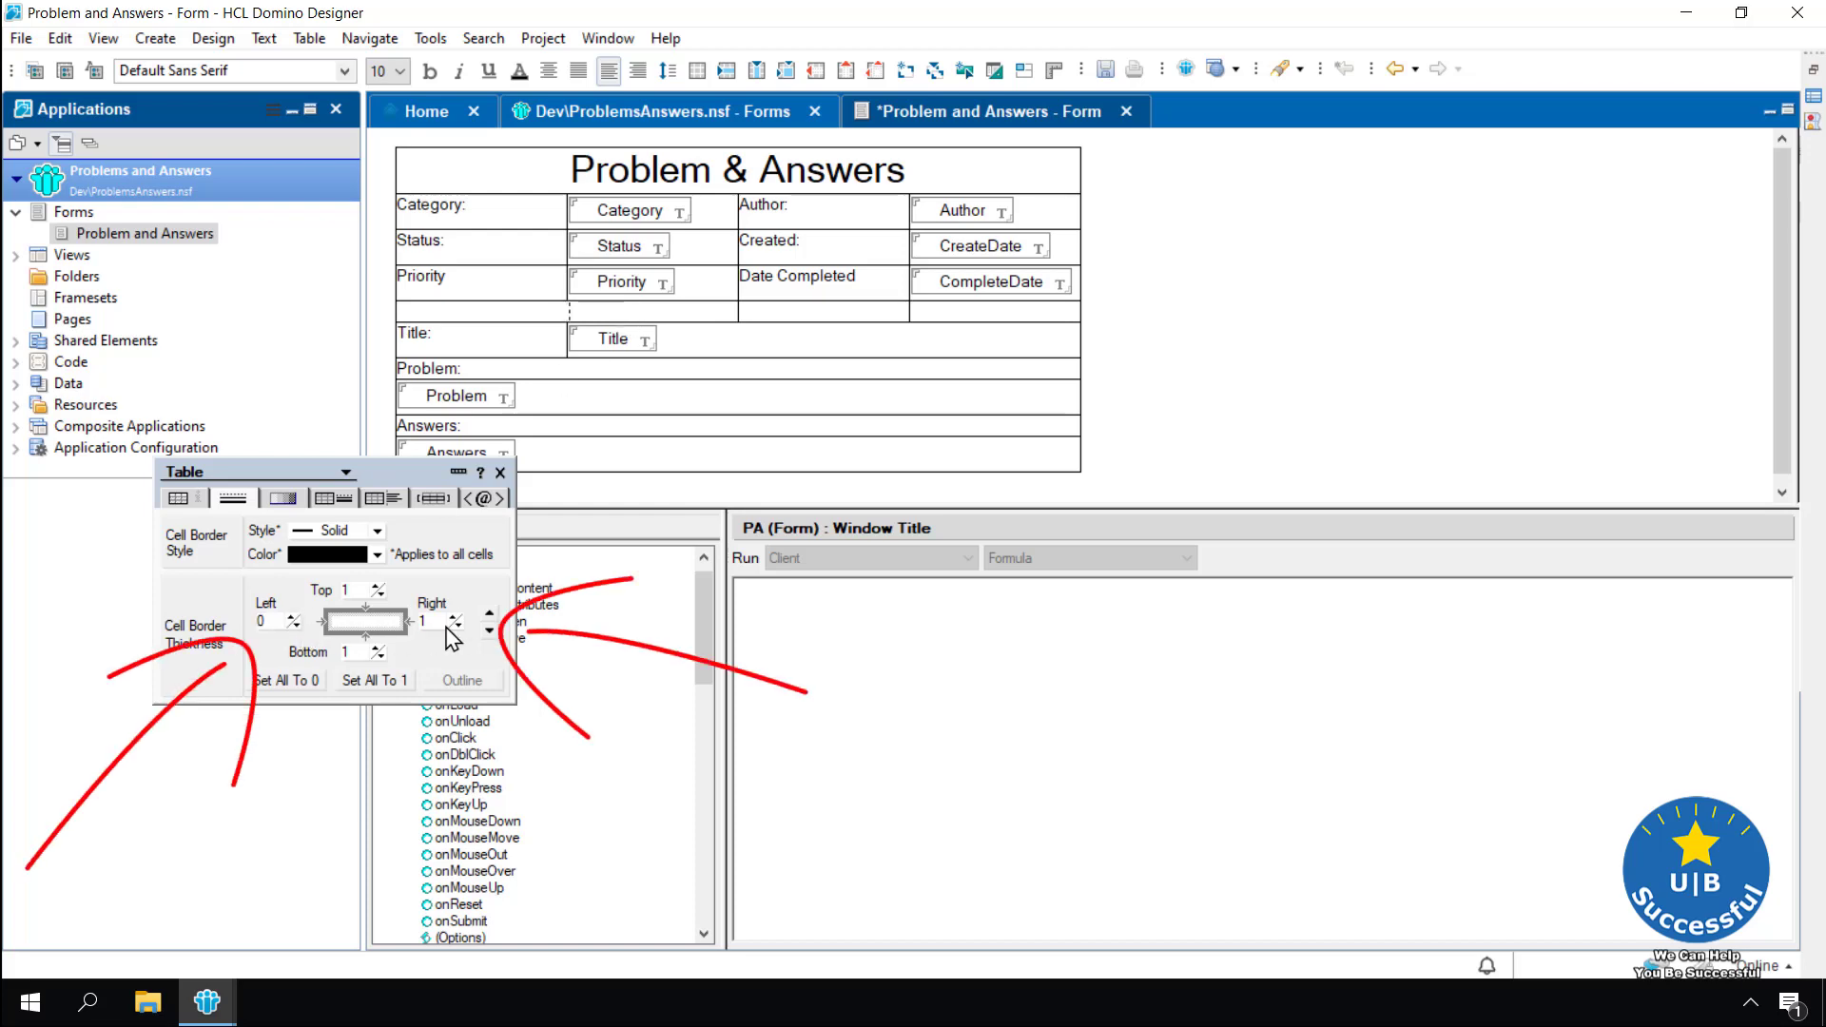
{"action": "left_click", "coordinate": [457, 625]}
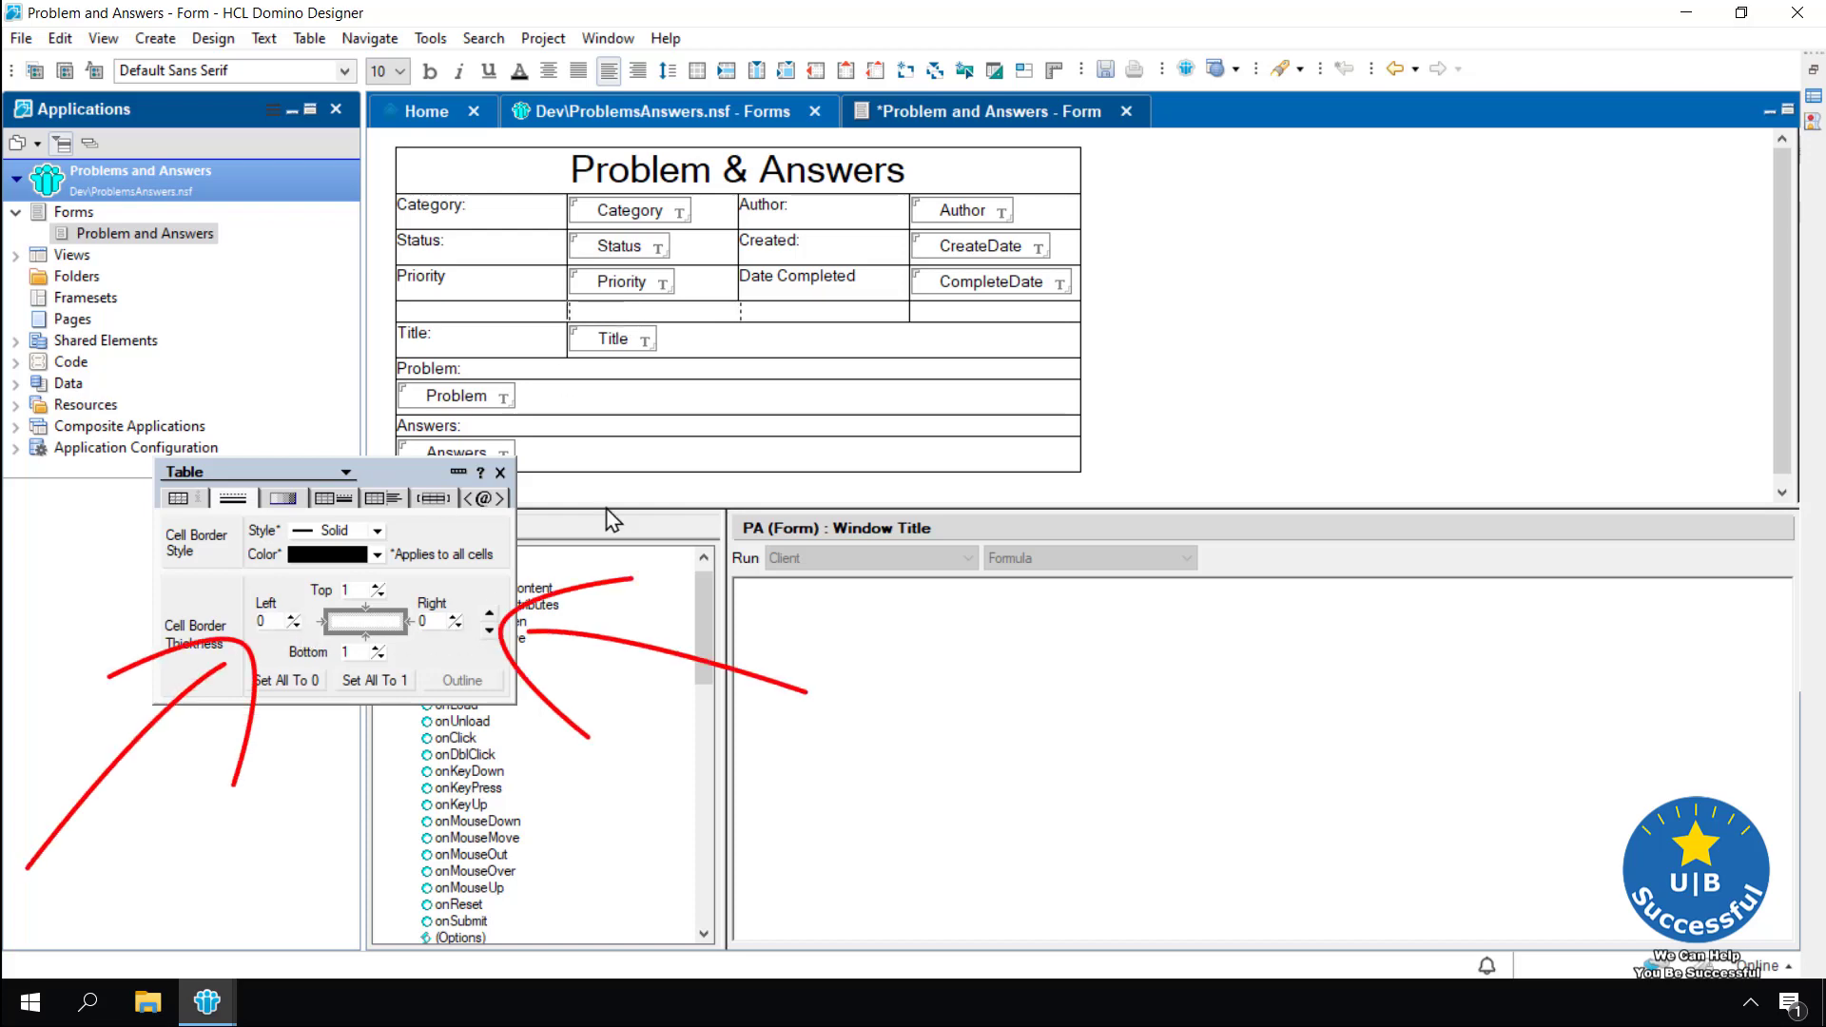
{"action": "left_click", "coordinate": [458, 626]}
{"action": "left_click", "coordinate": [457, 618]}
{"action": "left_click", "coordinate": [457, 626]}
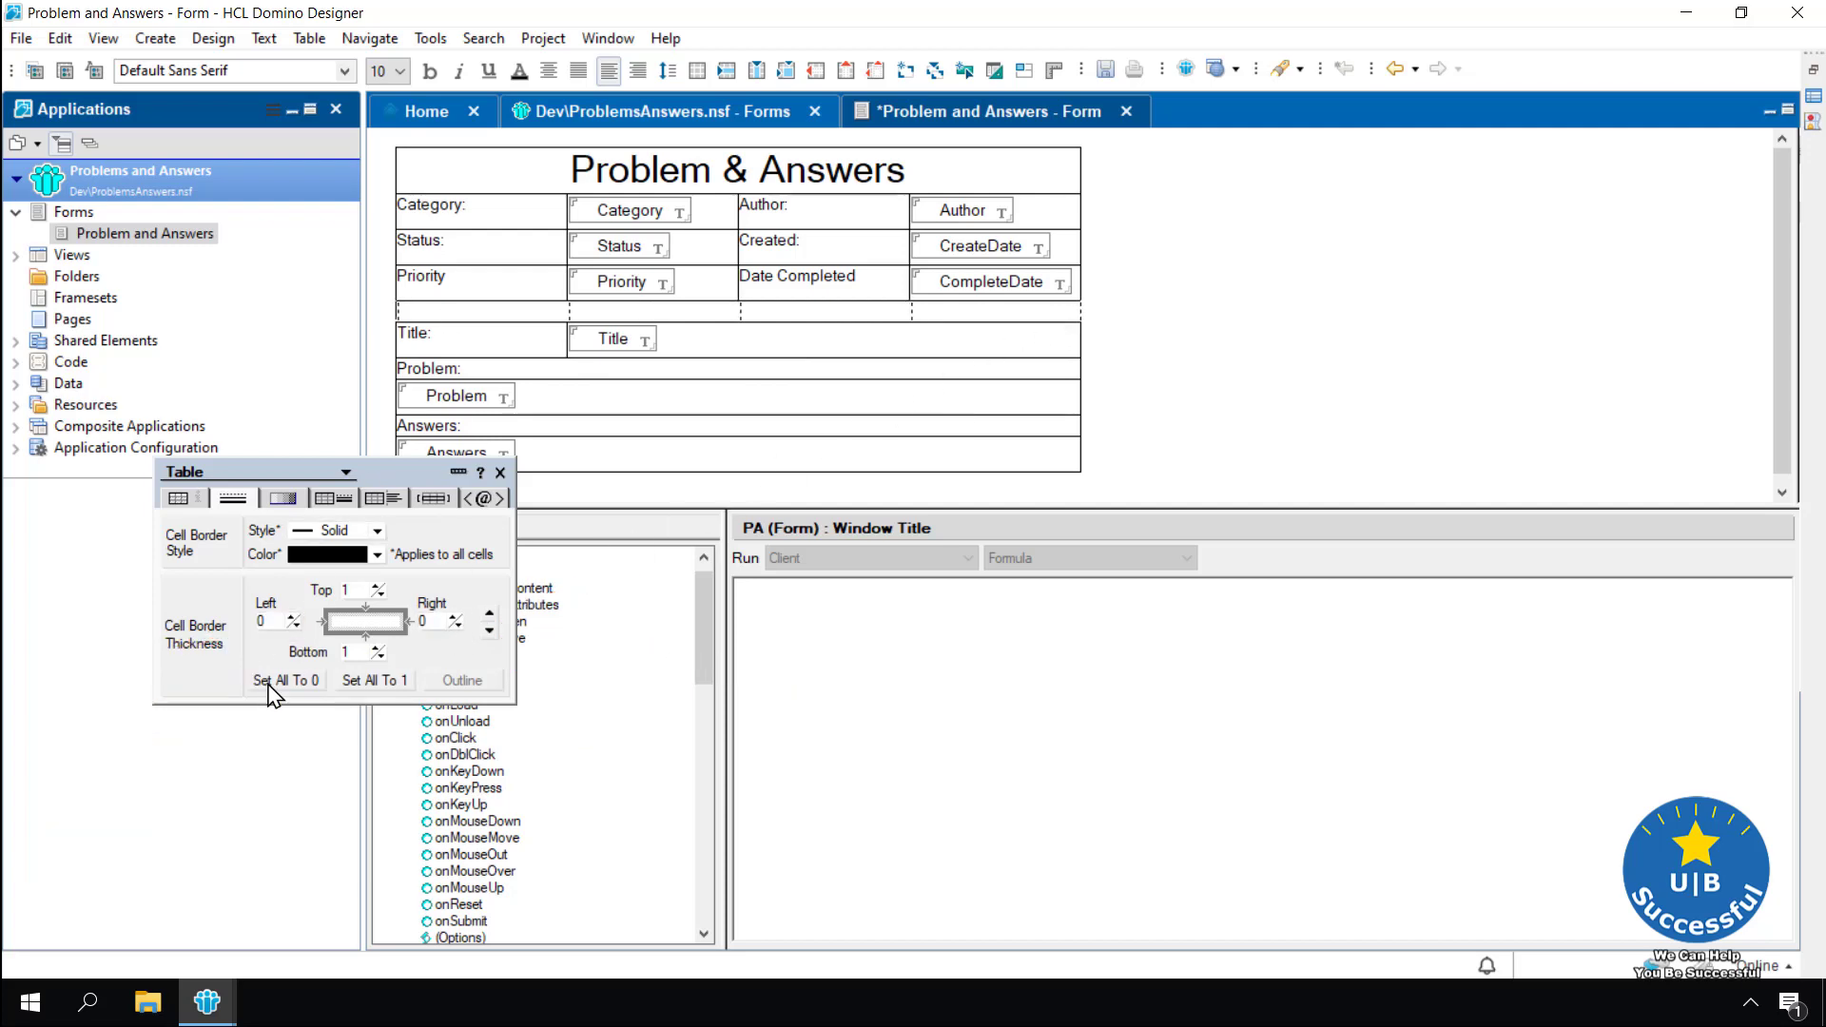
{"action": "left_click", "coordinate": [500, 473]}
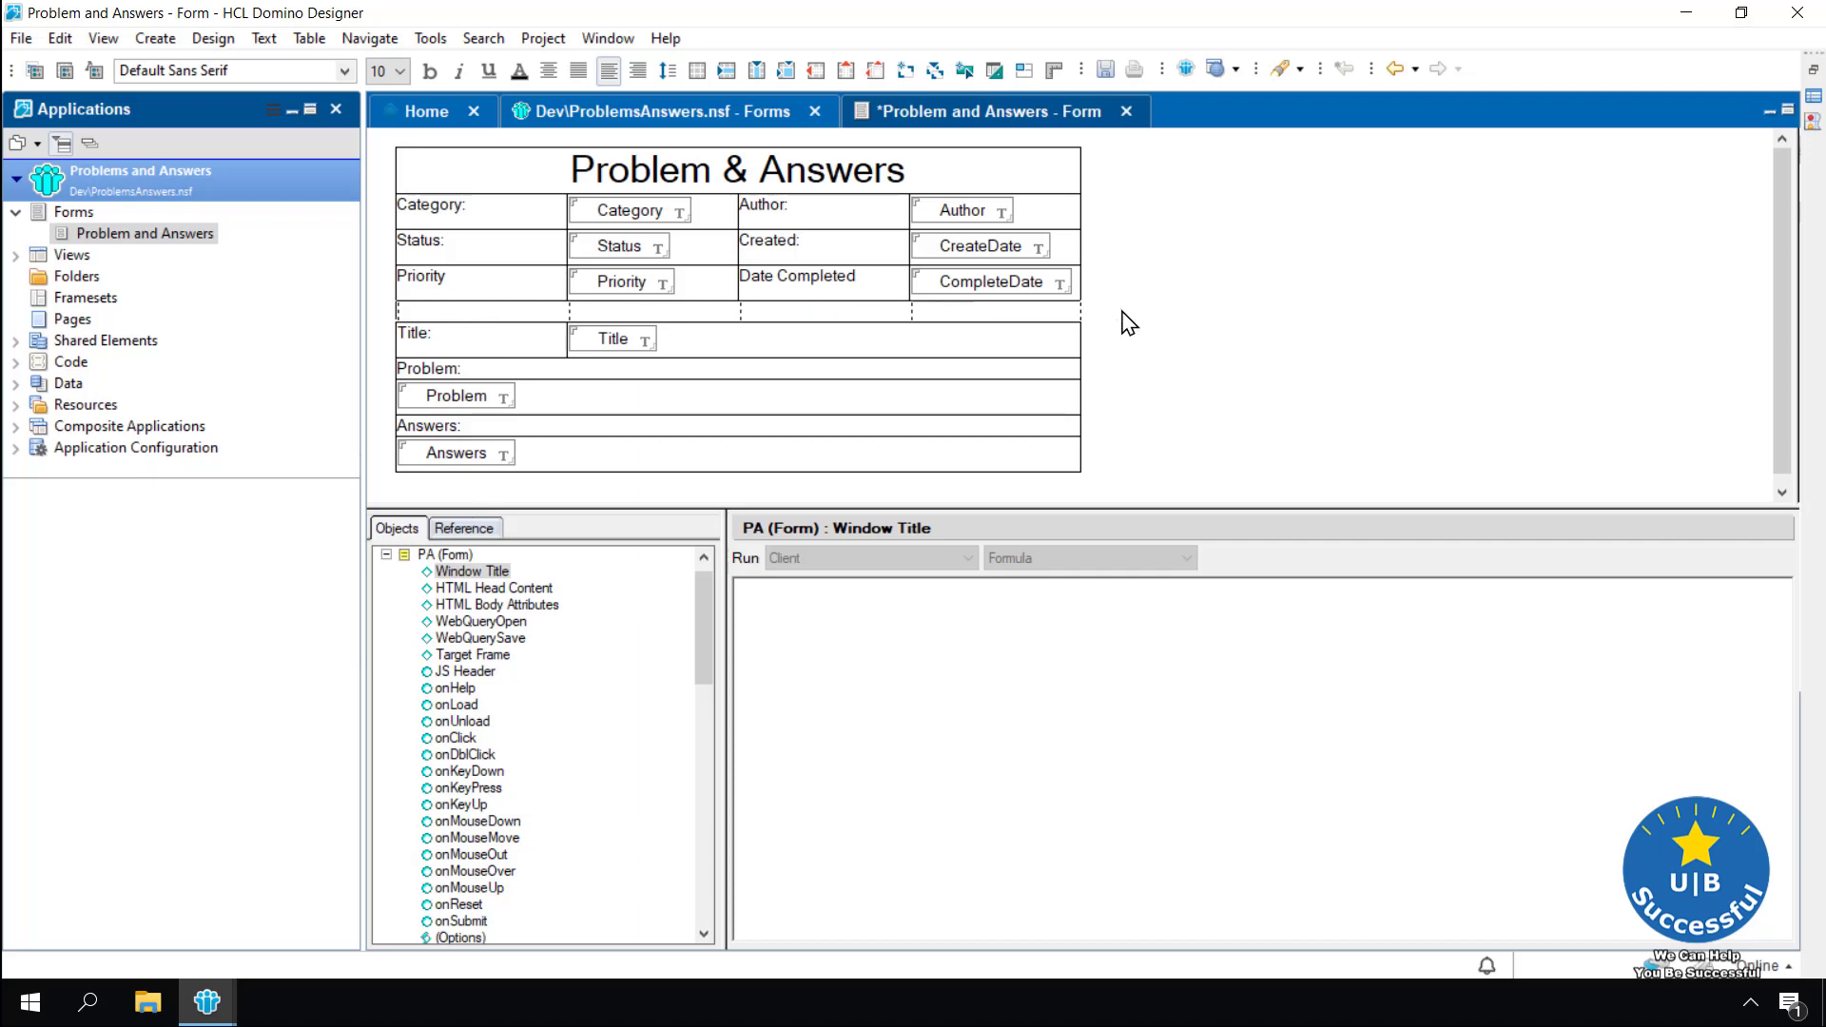
{"action": "left_click", "coordinate": [966, 175]}
Set the heading row's outer cell borders to 0 in Table Properties
{"action": "right_click", "coordinate": [943, 169]}
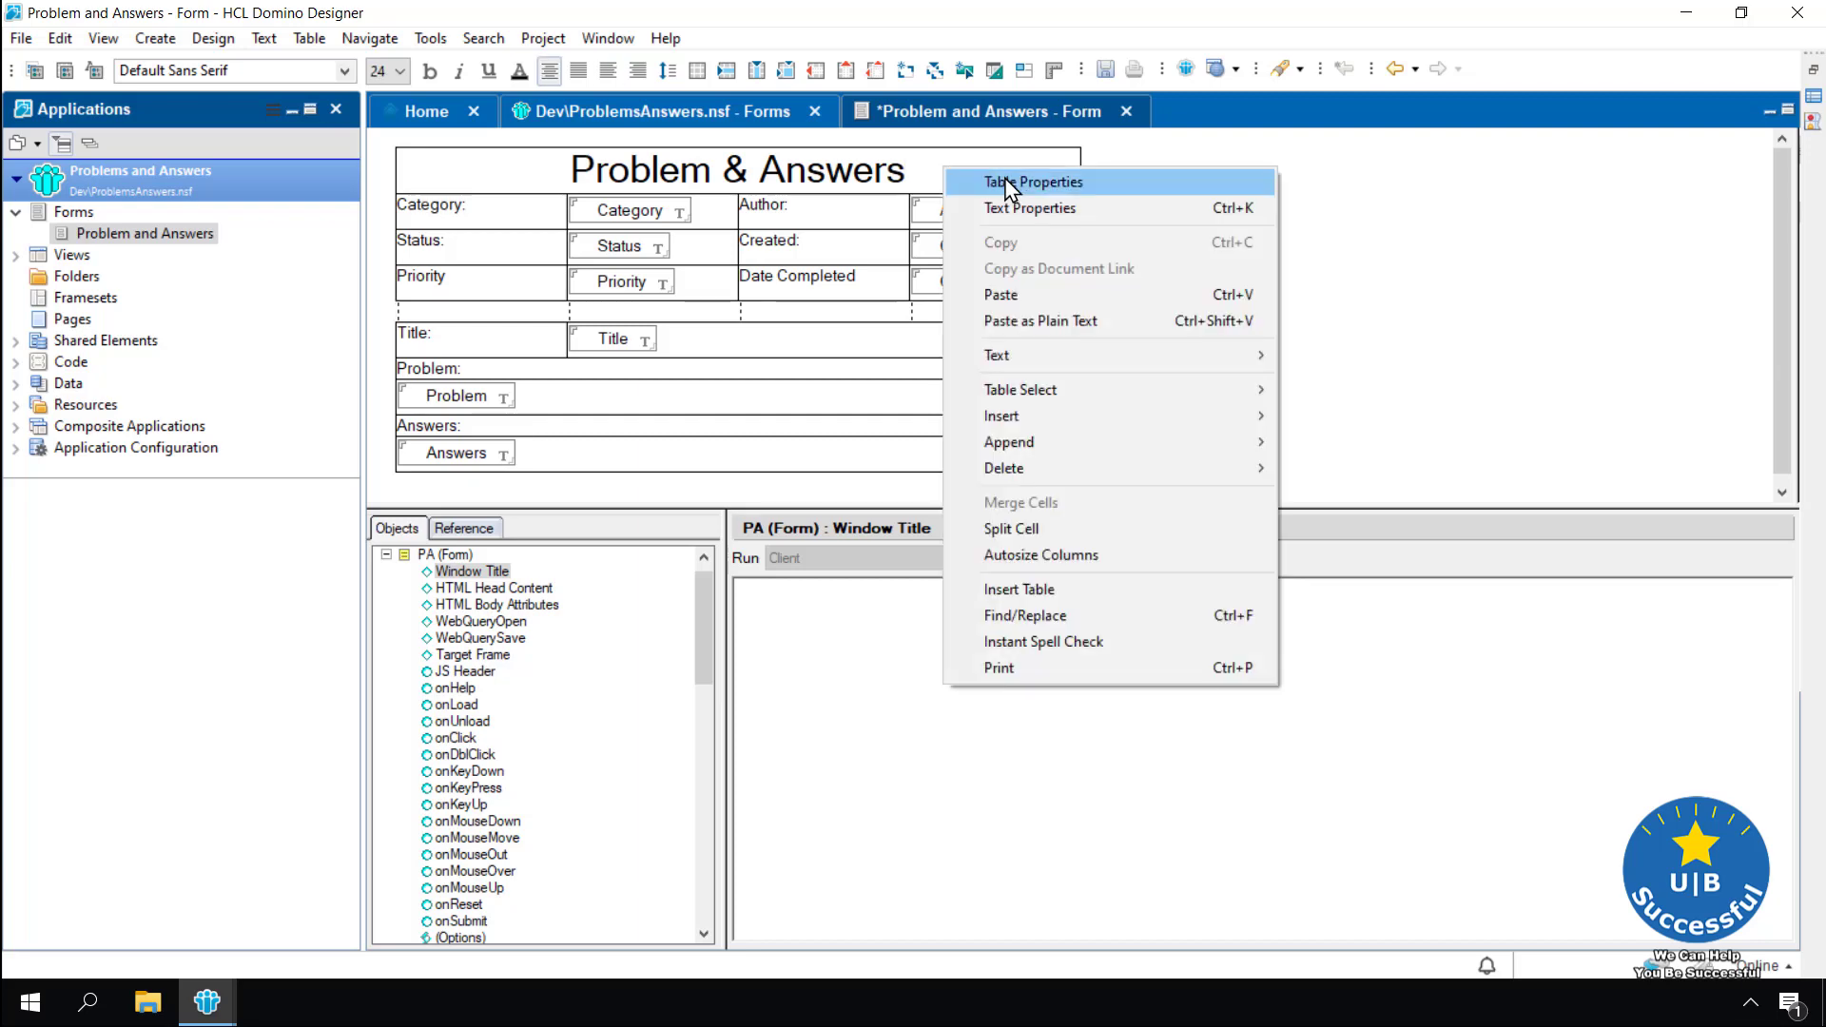
{"action": "left_click", "coordinate": [1006, 182]}
{"action": "left_click", "coordinate": [231, 500]}
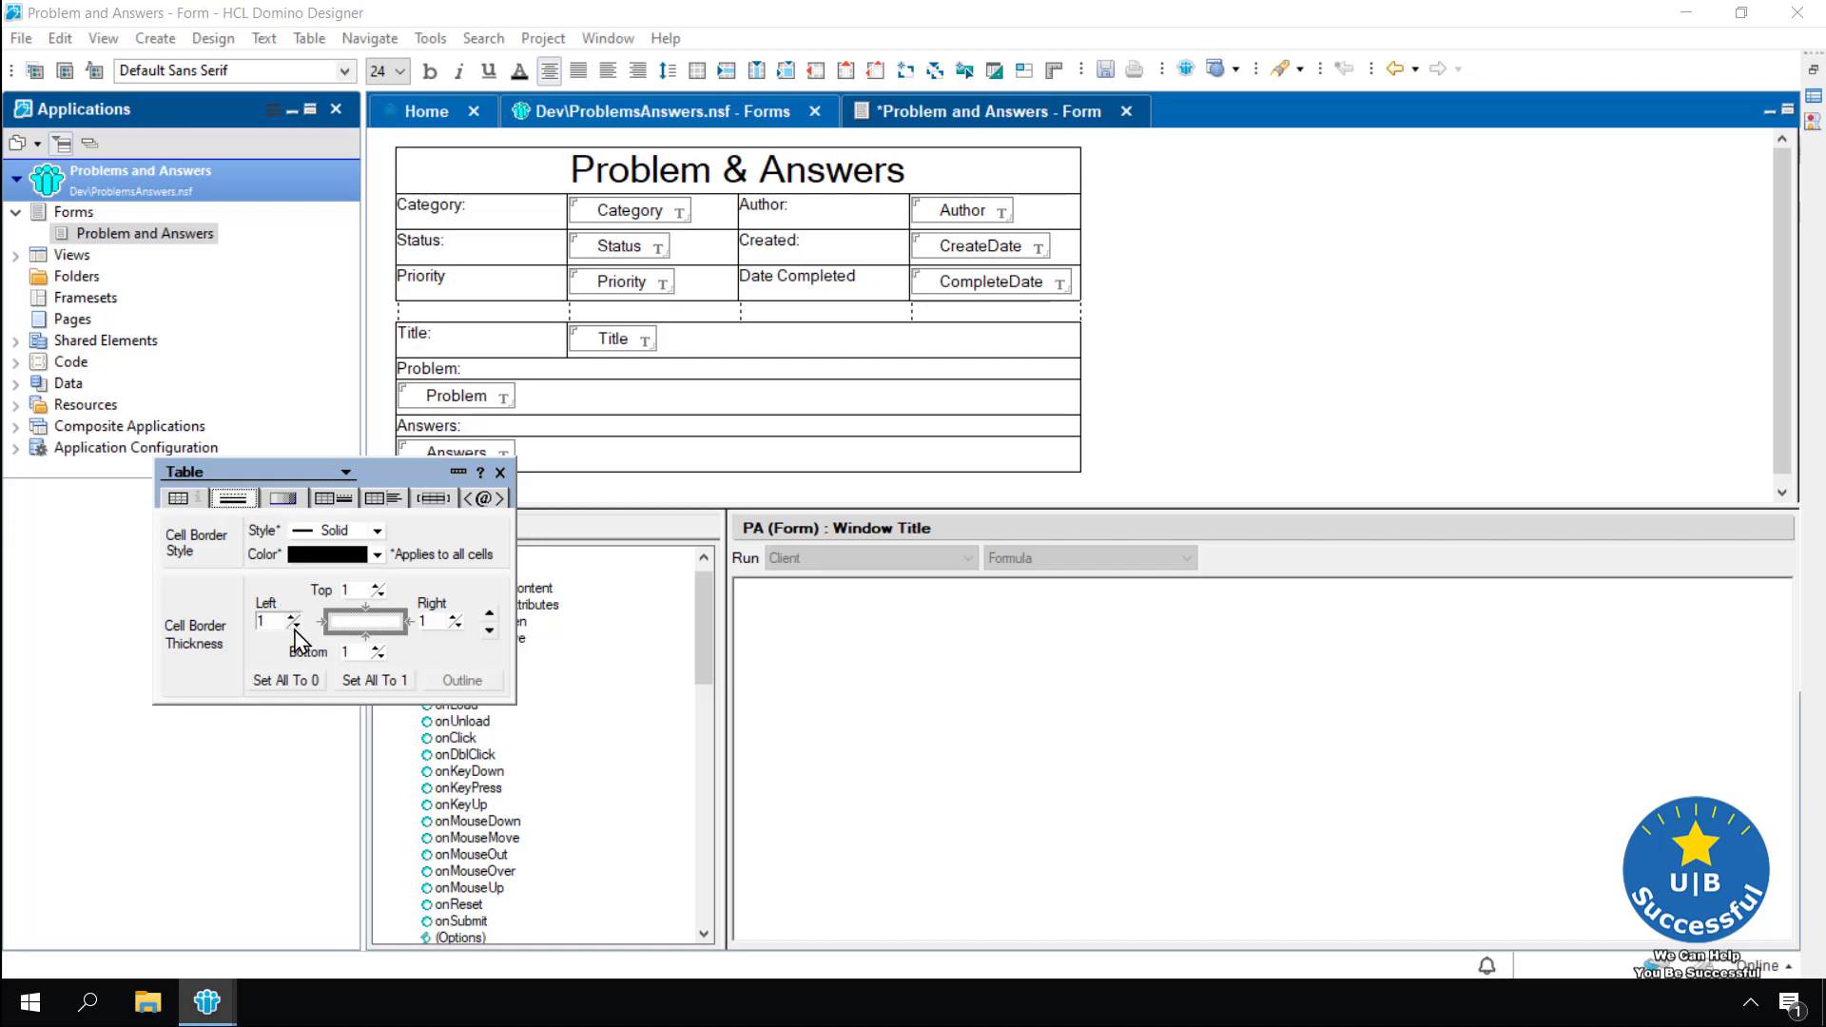
{"action": "left_click", "coordinate": [293, 626]}
{"action": "left_click", "coordinate": [378, 595]}
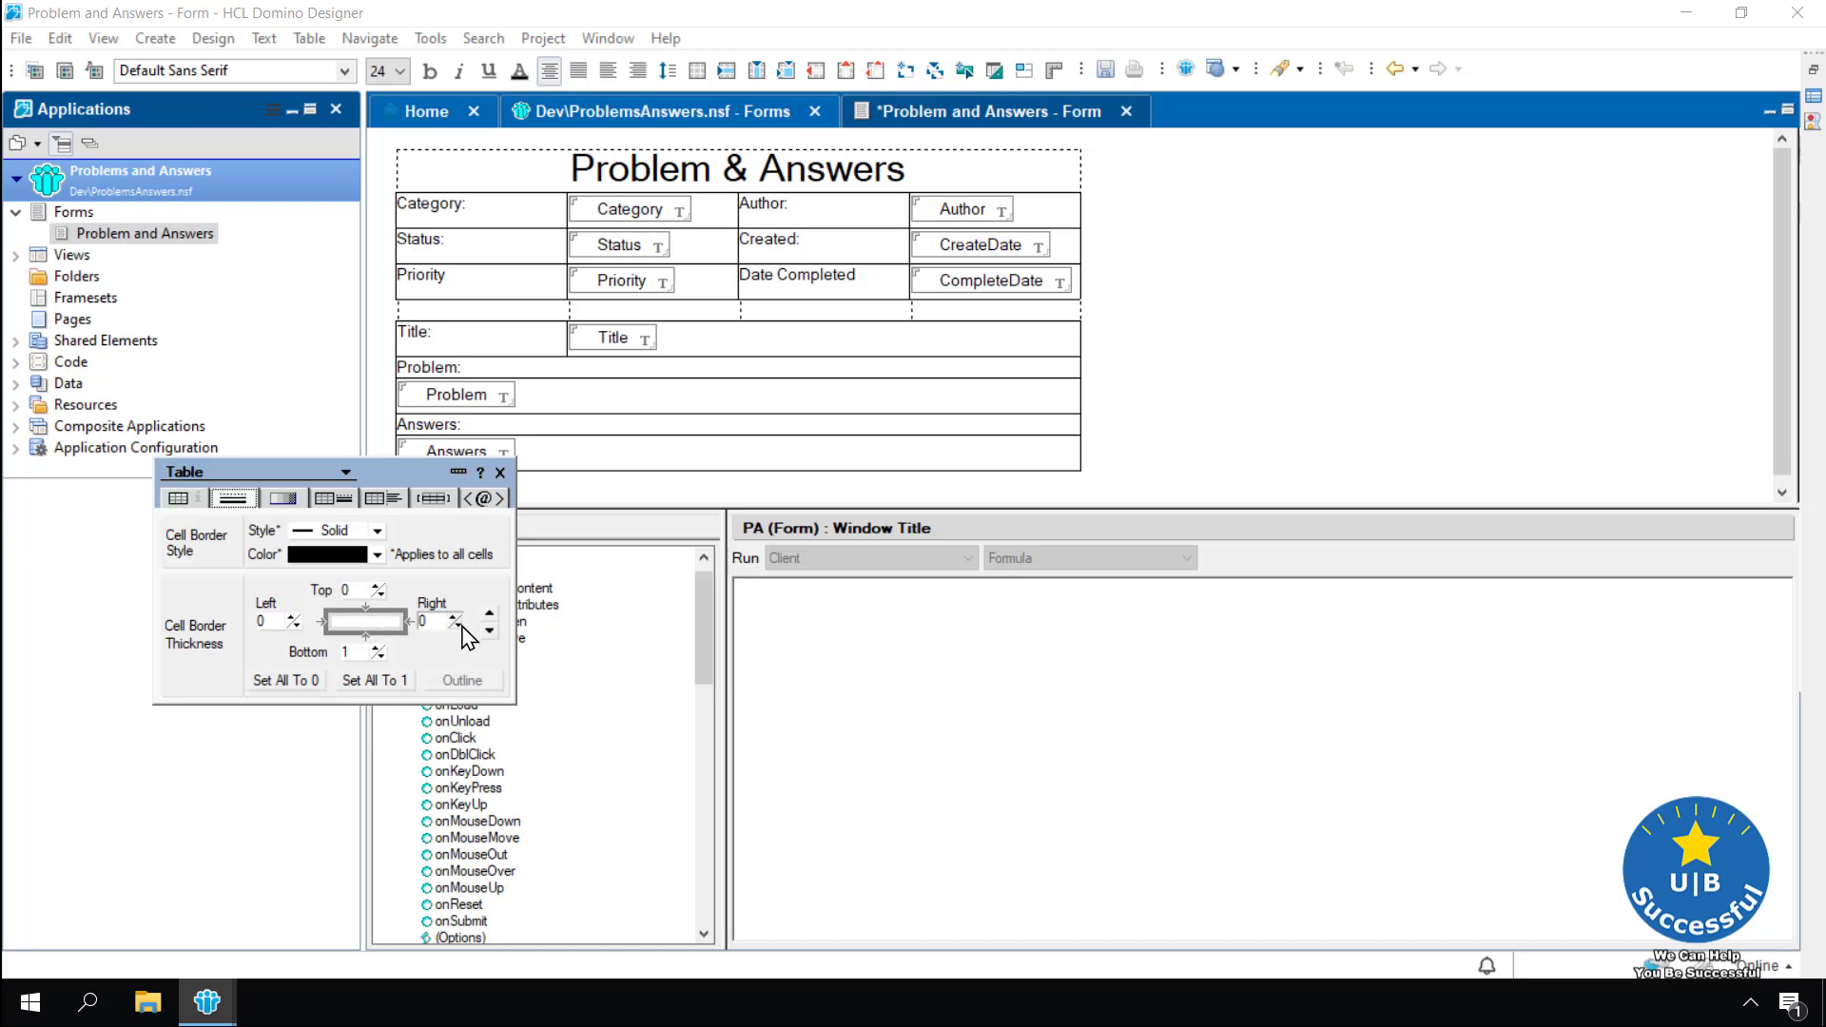
{"action": "left_click", "coordinate": [500, 472]}
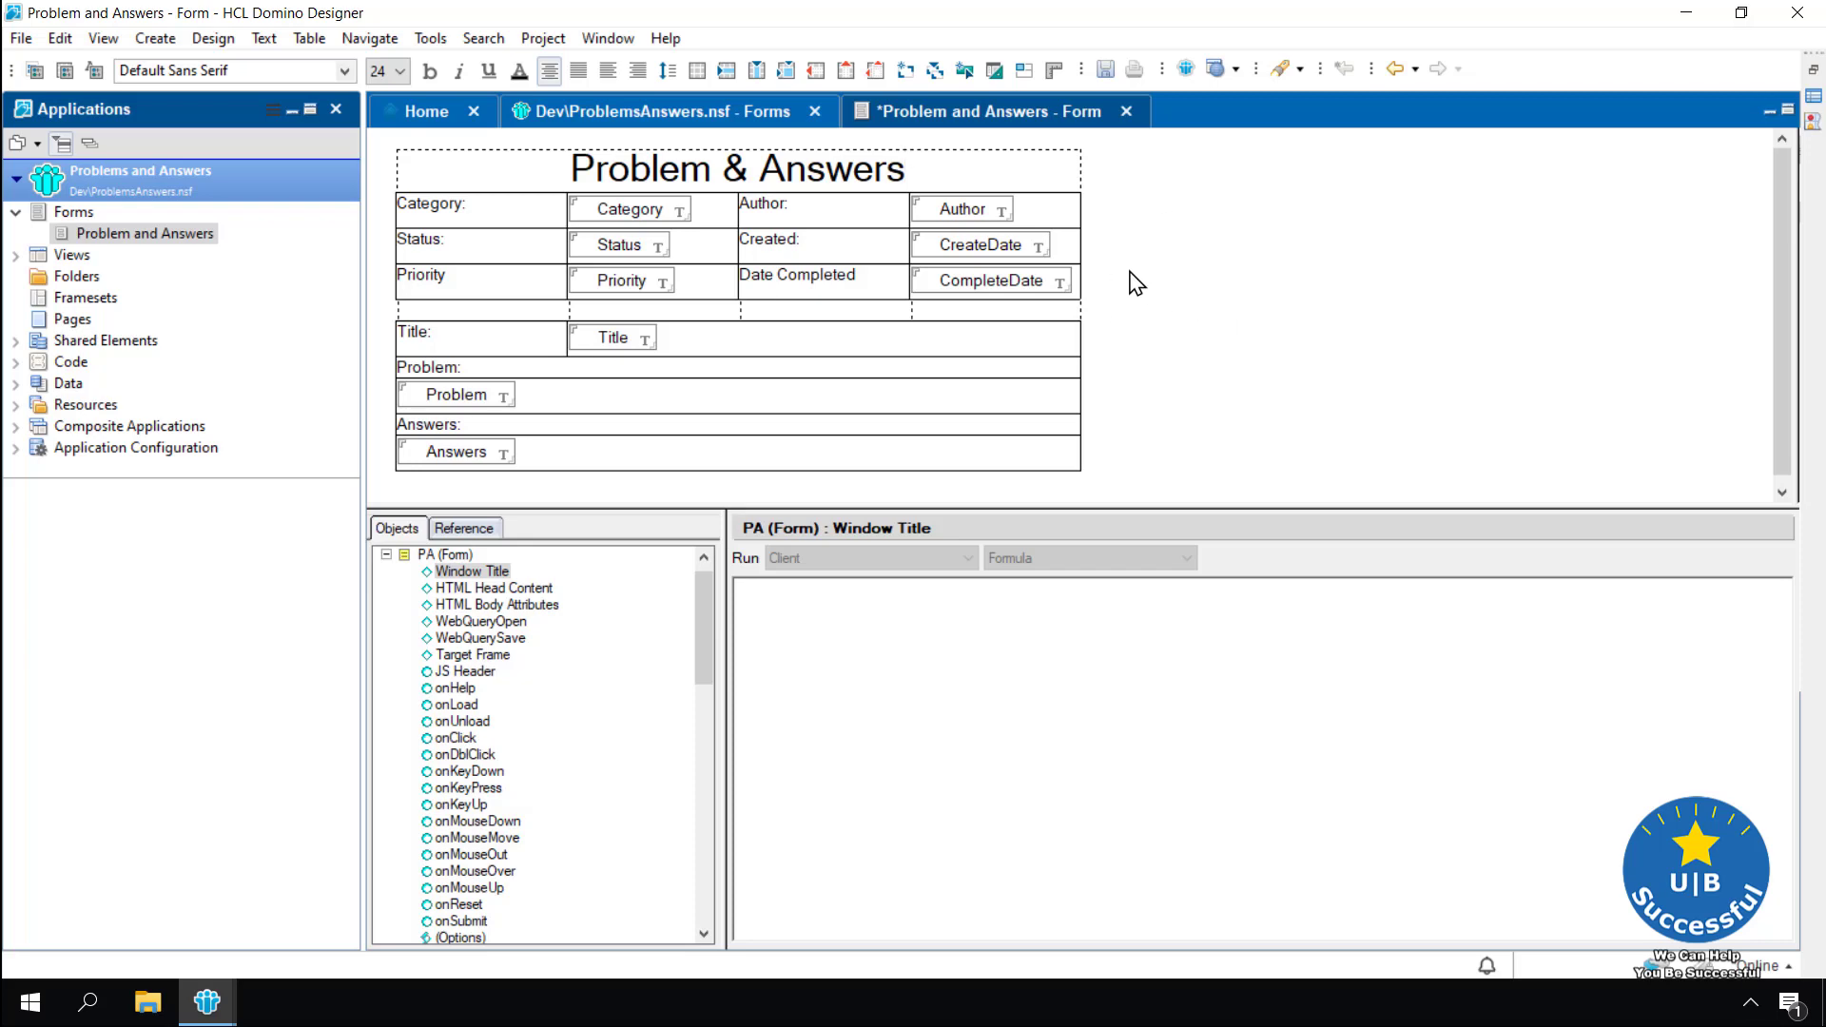
Save the form, close the Notes preview document and return to the form design
{"action": "key", "text": "ctrl+s"}
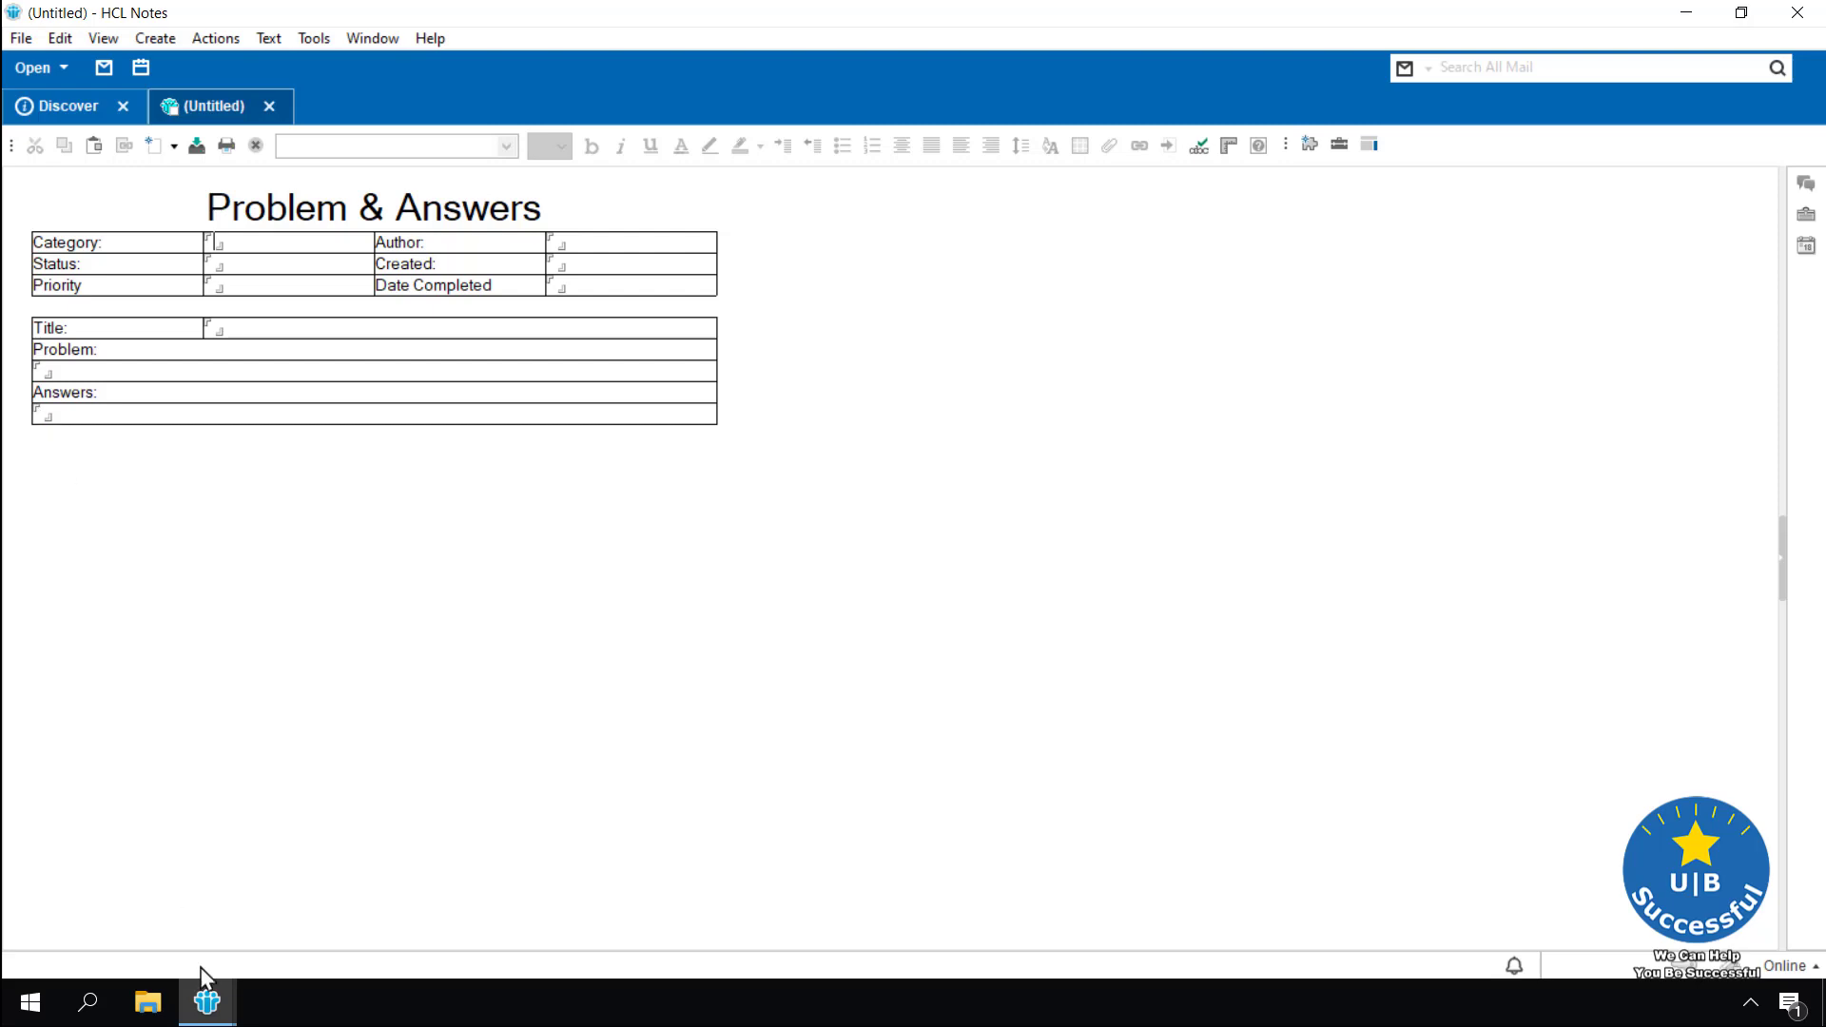
{"action": "mouse_move", "coordinate": [207, 999]}
{"action": "left_click", "coordinate": [238, 823]}
{"action": "left_click", "coordinate": [328, 942]}
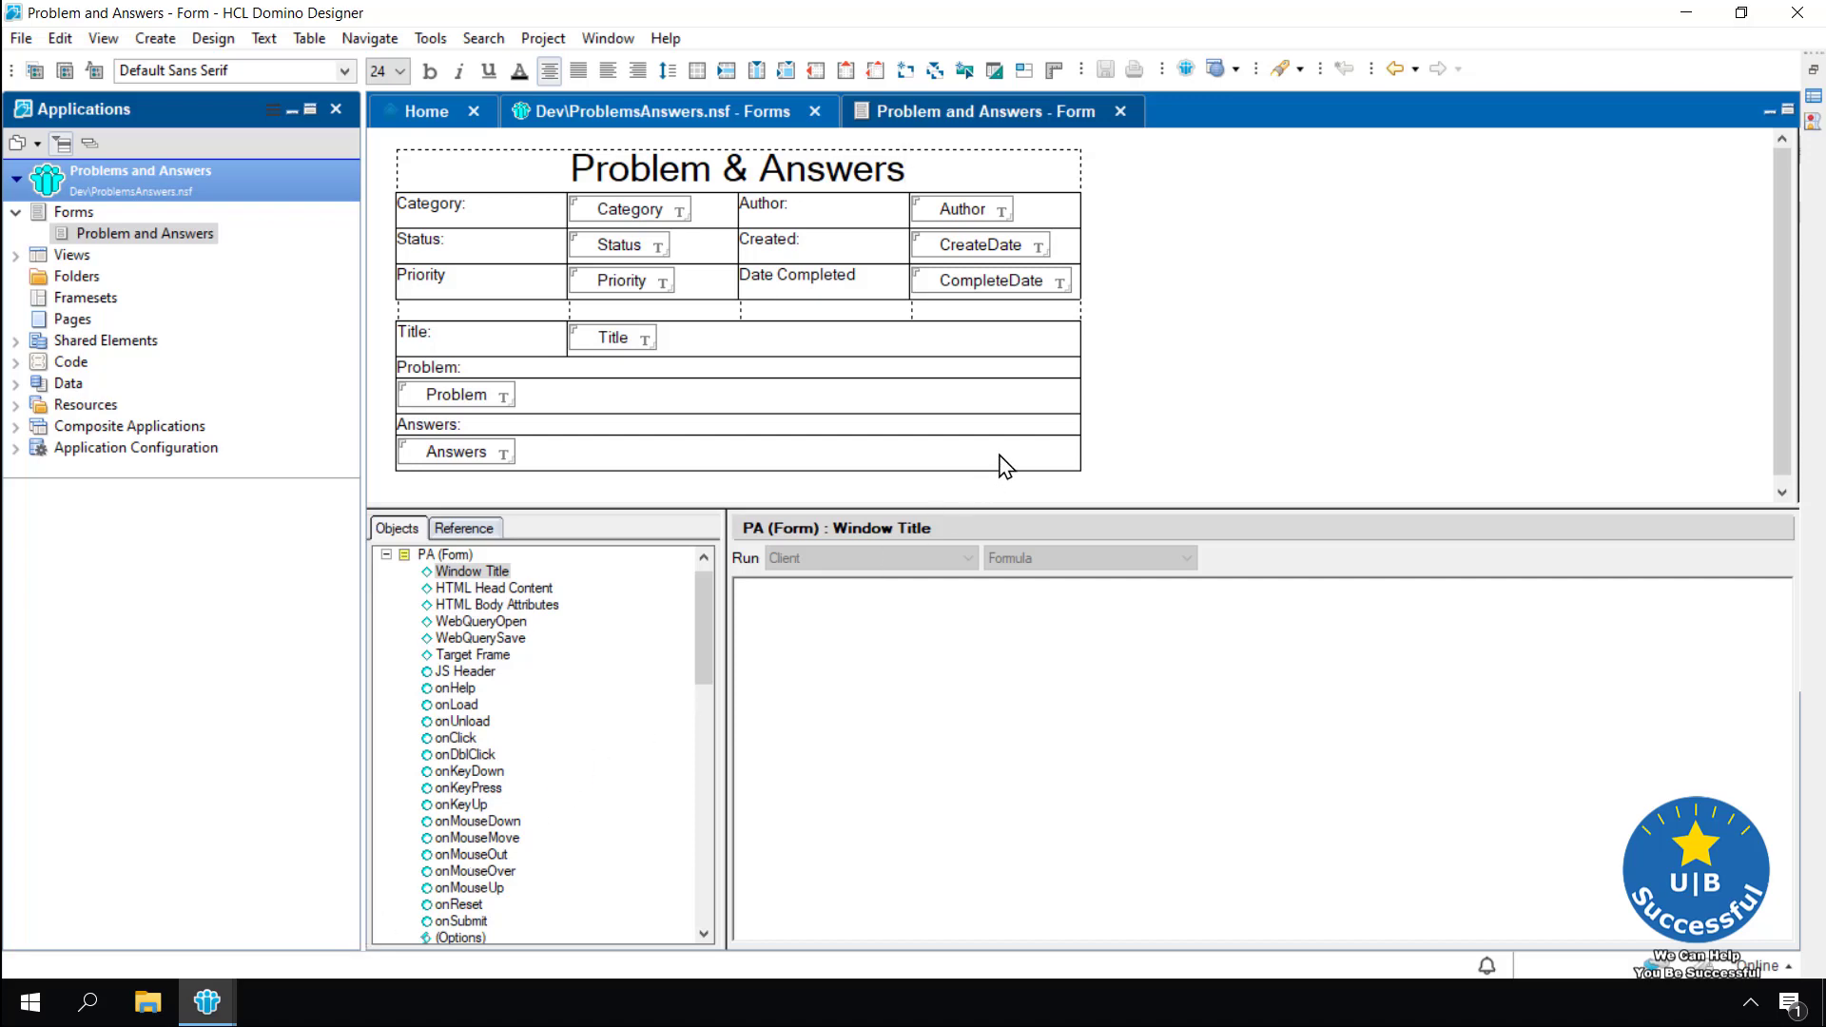
{"action": "left_click_drag", "start_coordinate": [1001, 461], "coordinate": [485, 156]}
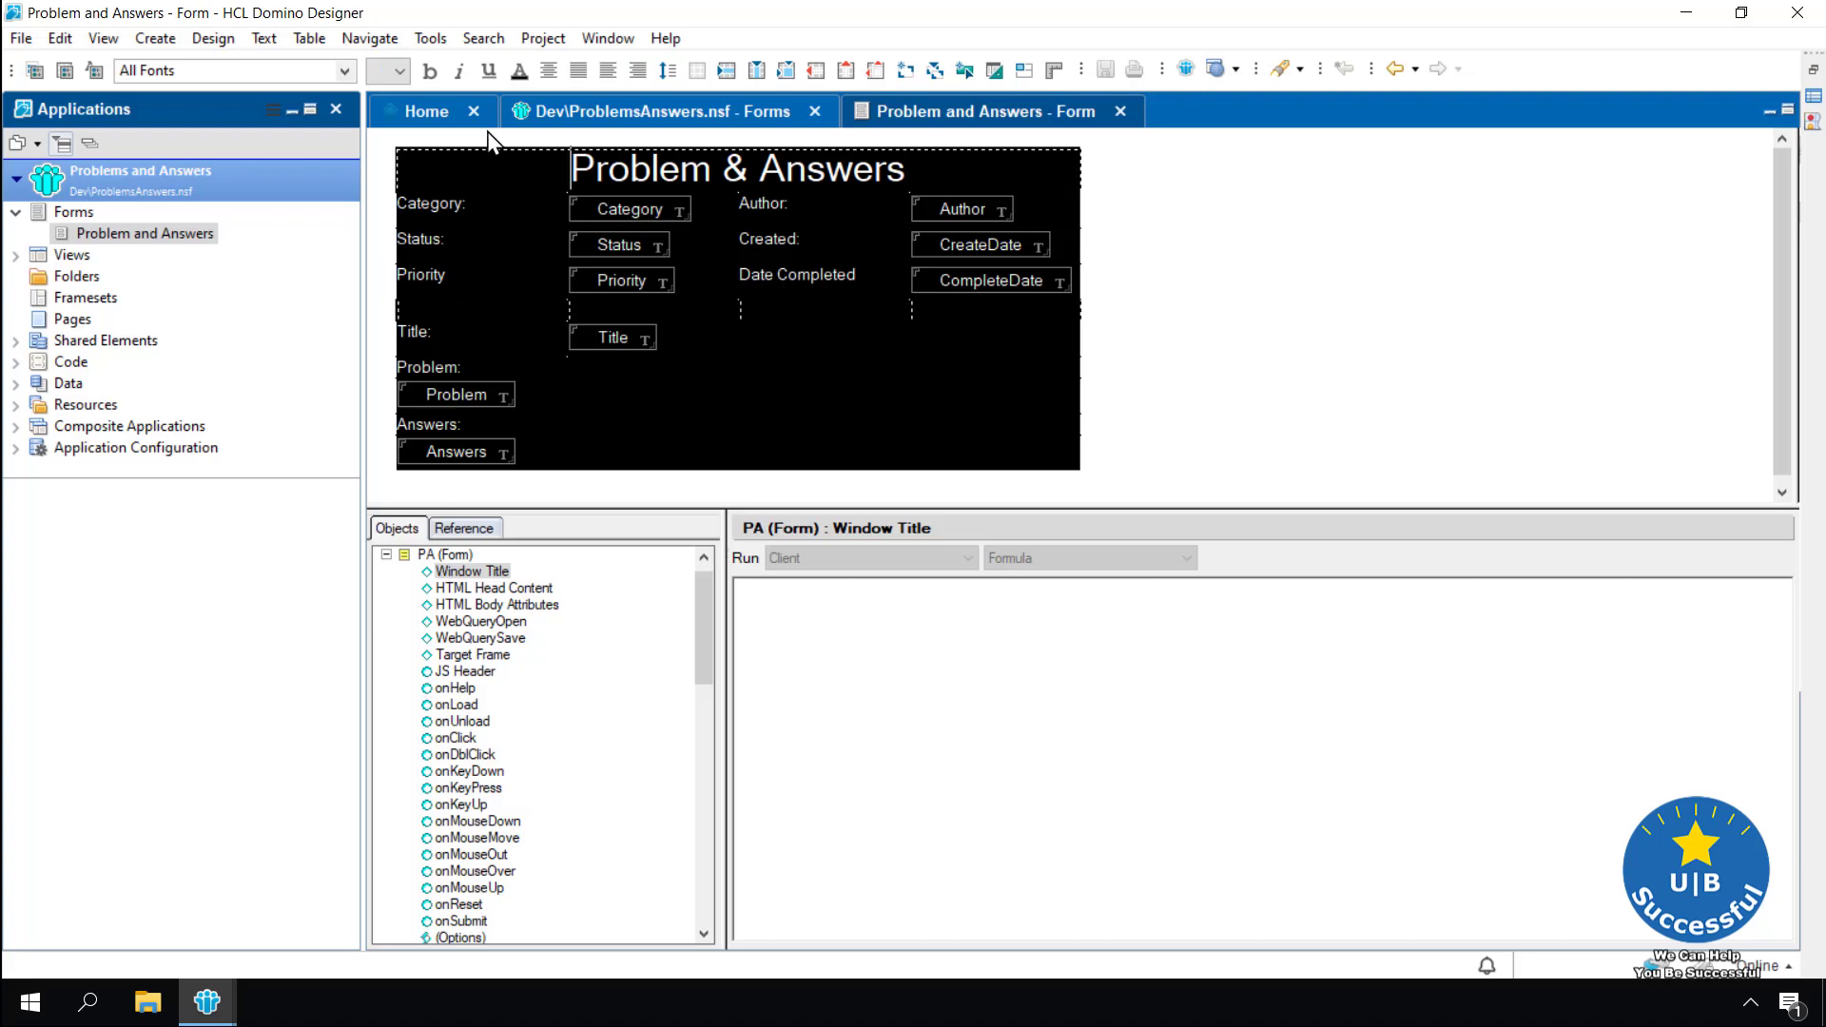
Select all cells of the form's table via Table Select > All Cells
{"action": "left_click", "coordinate": [463, 169]}
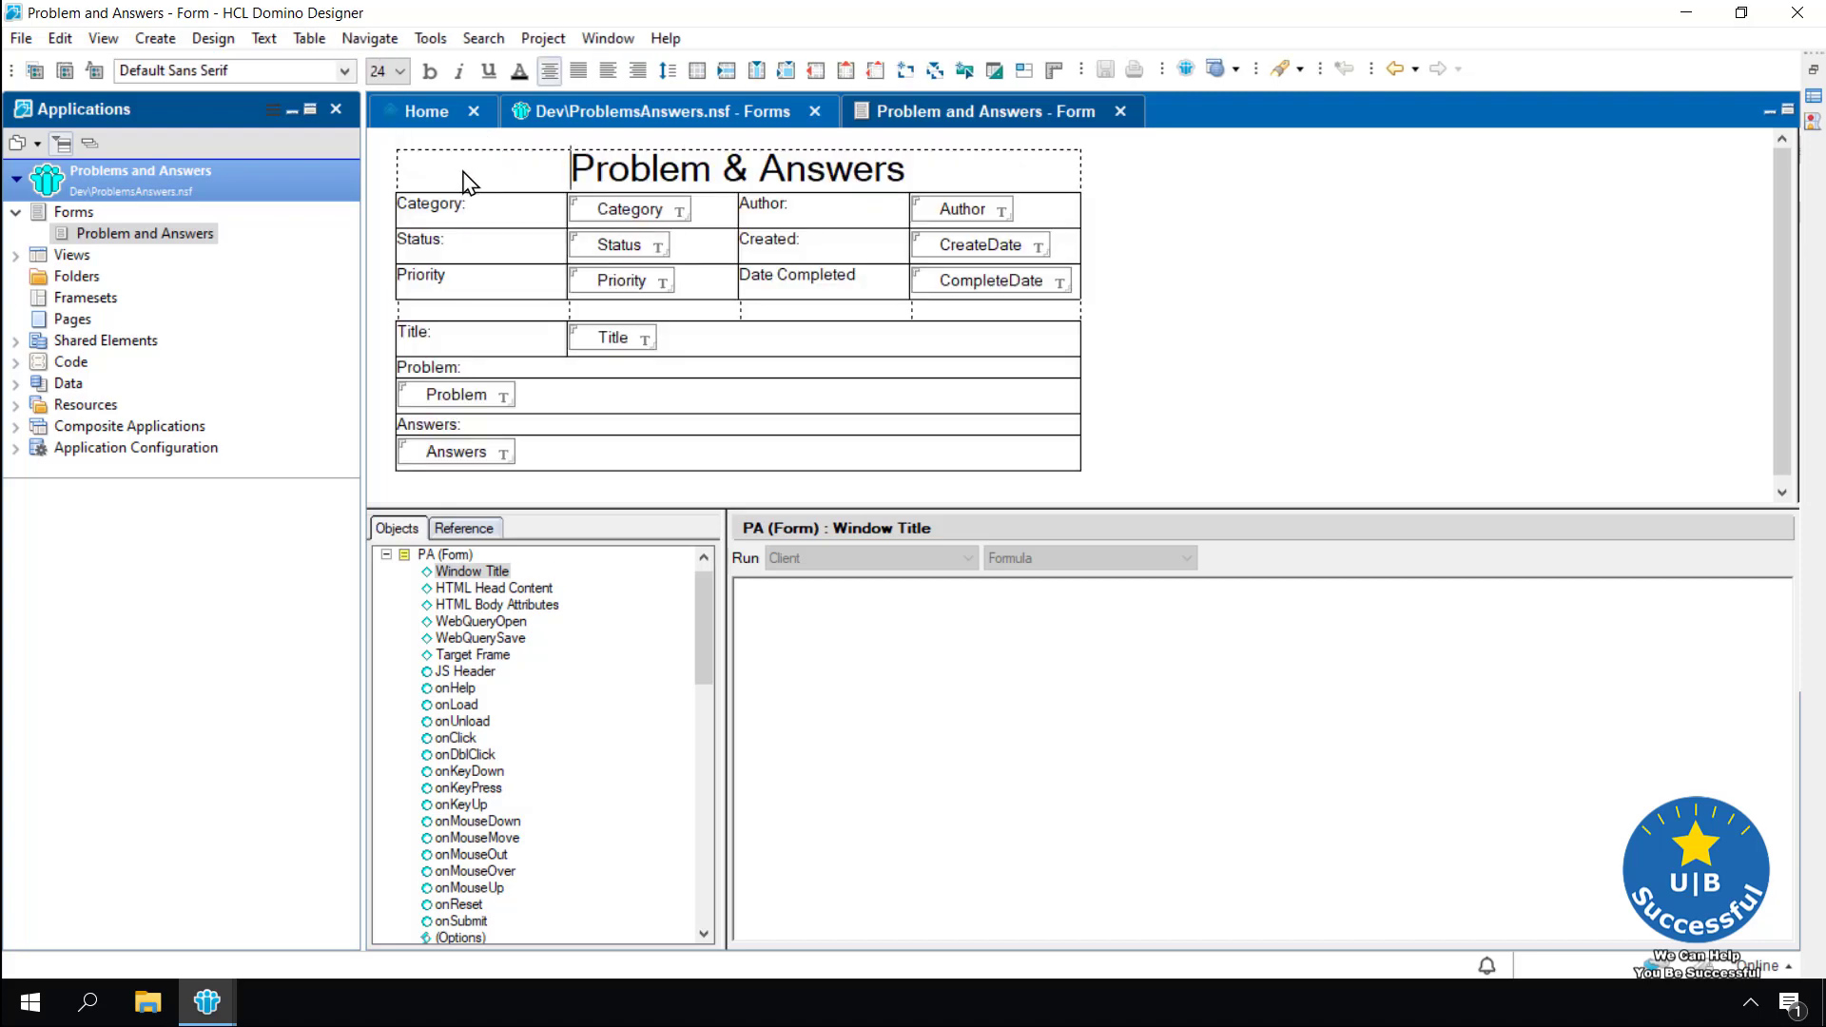
{"action": "left_click", "coordinate": [309, 38]}
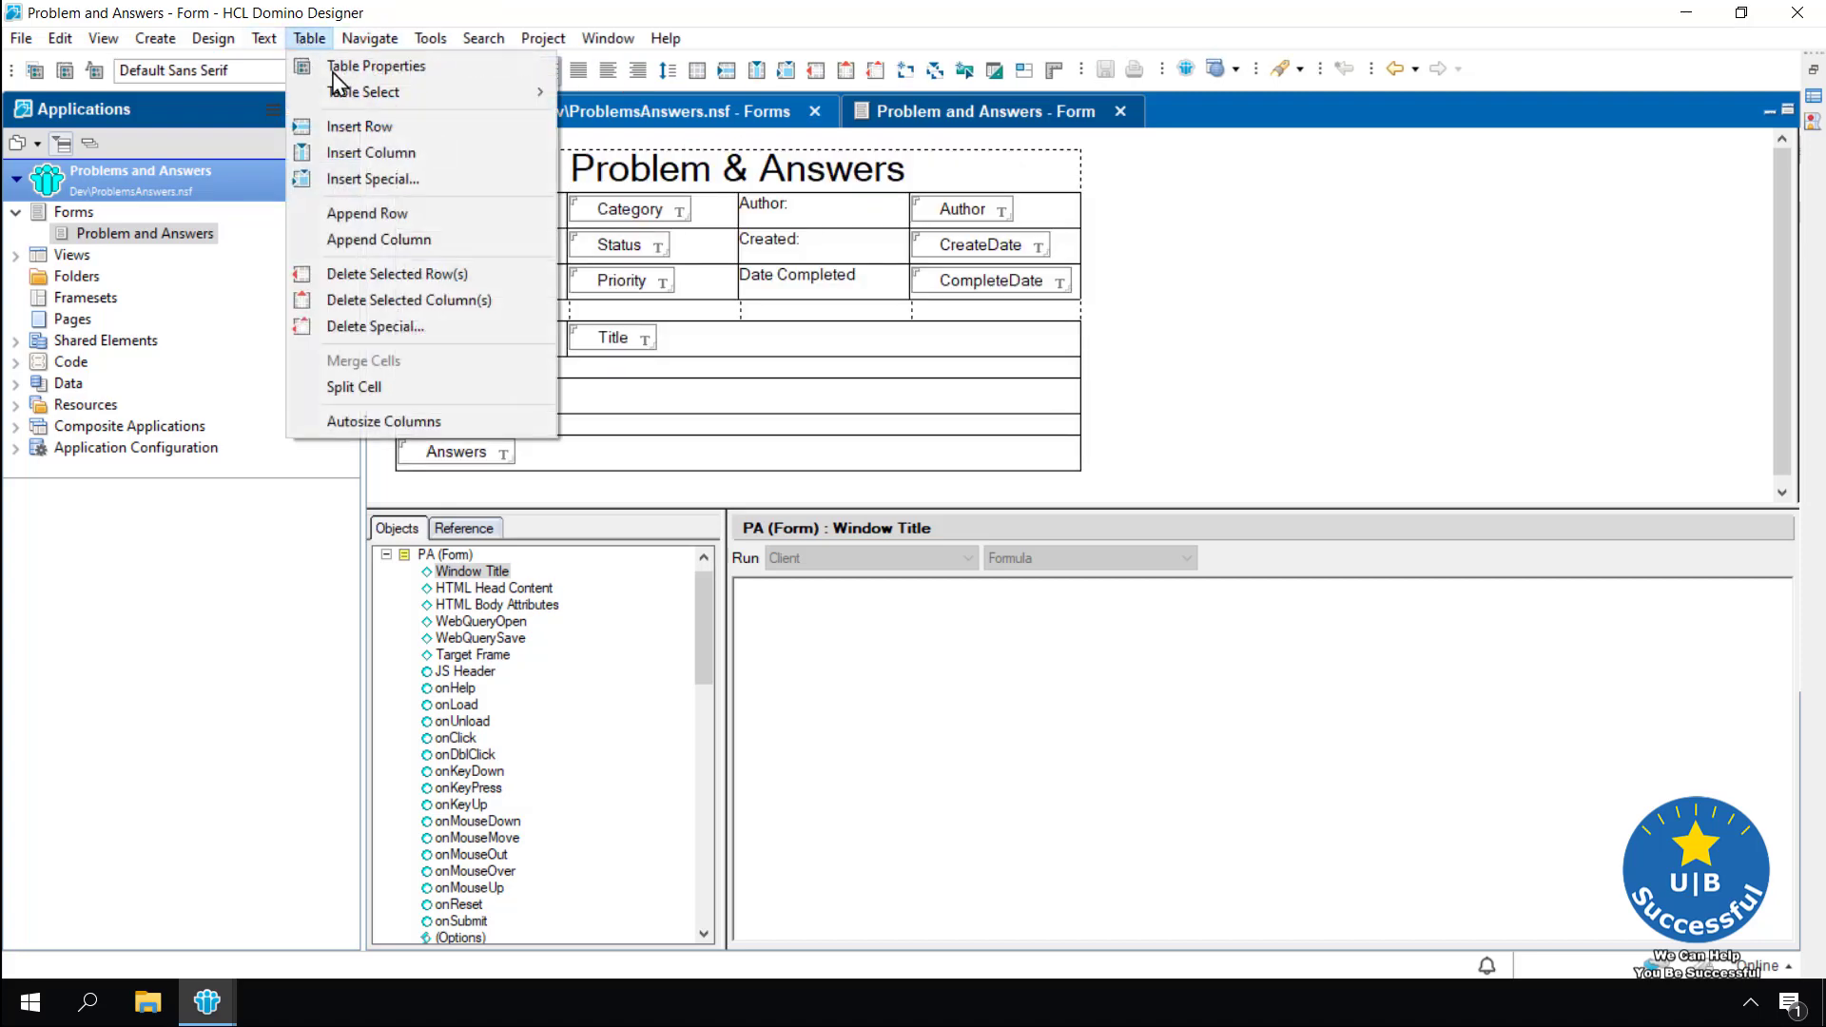
{"action": "mouse_move", "coordinate": [366, 95]}
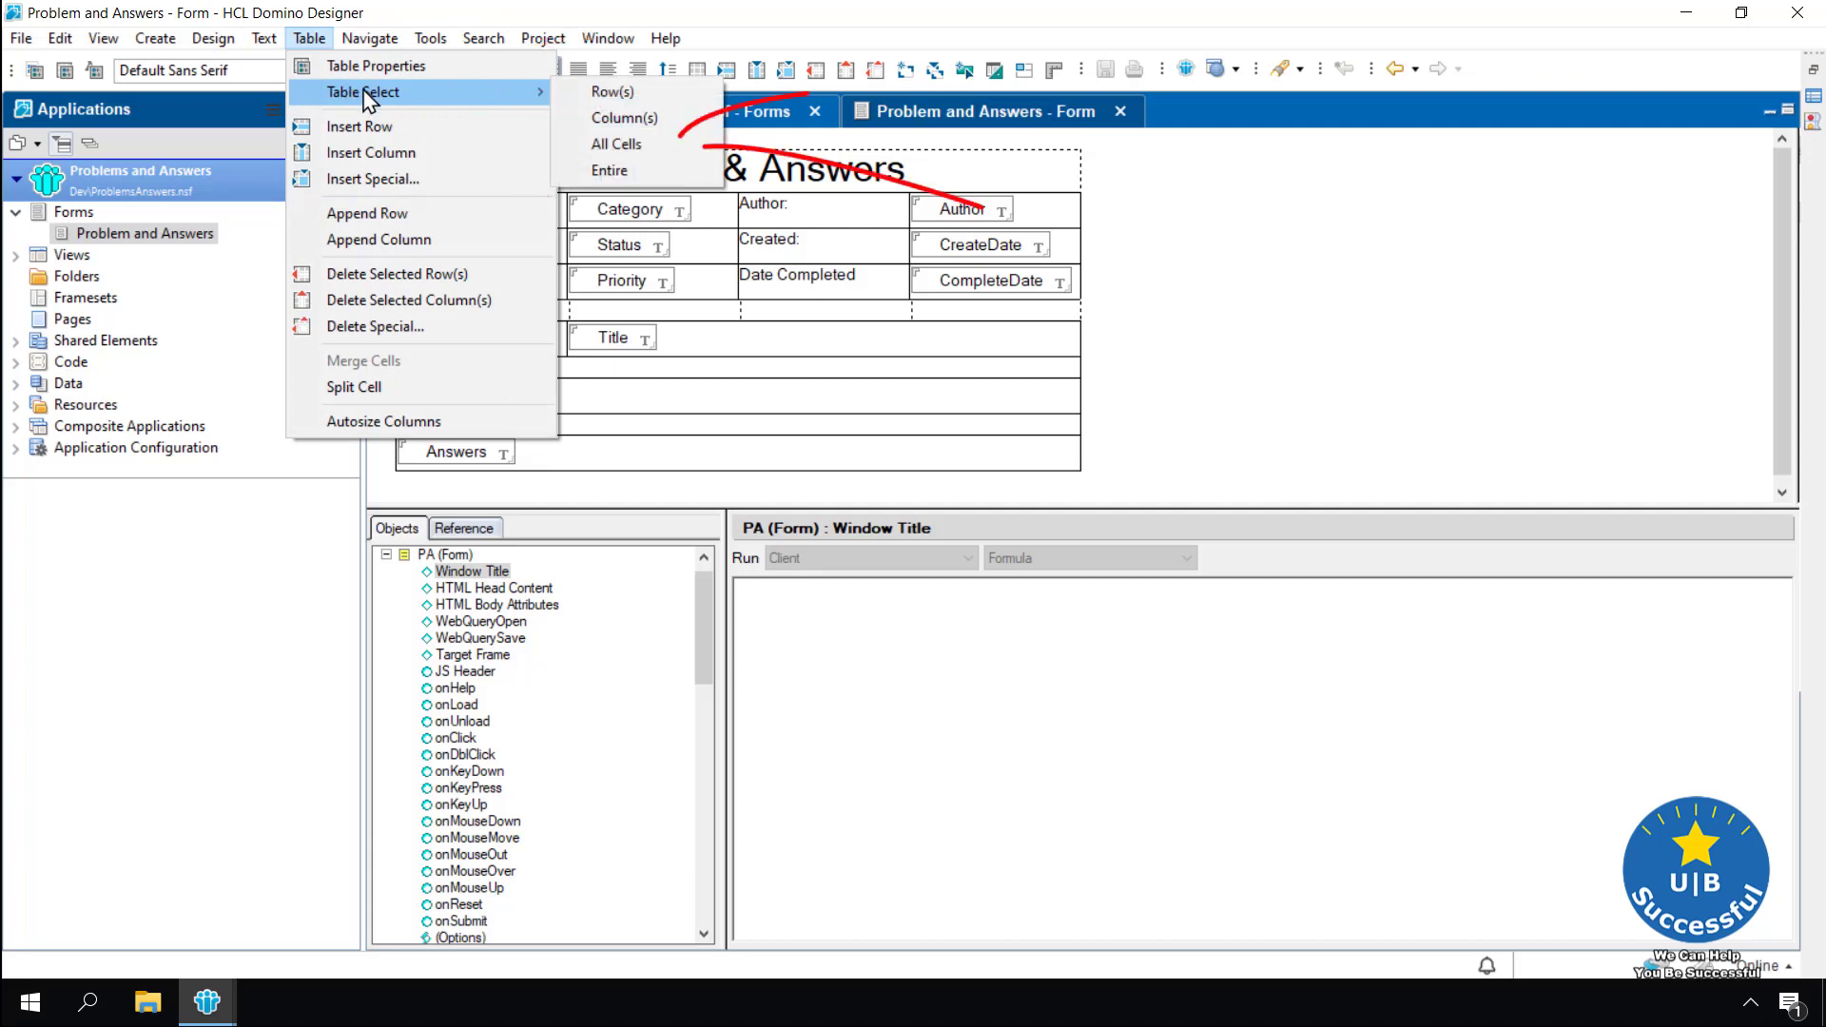
{"action": "left_click", "coordinate": [647, 144]}
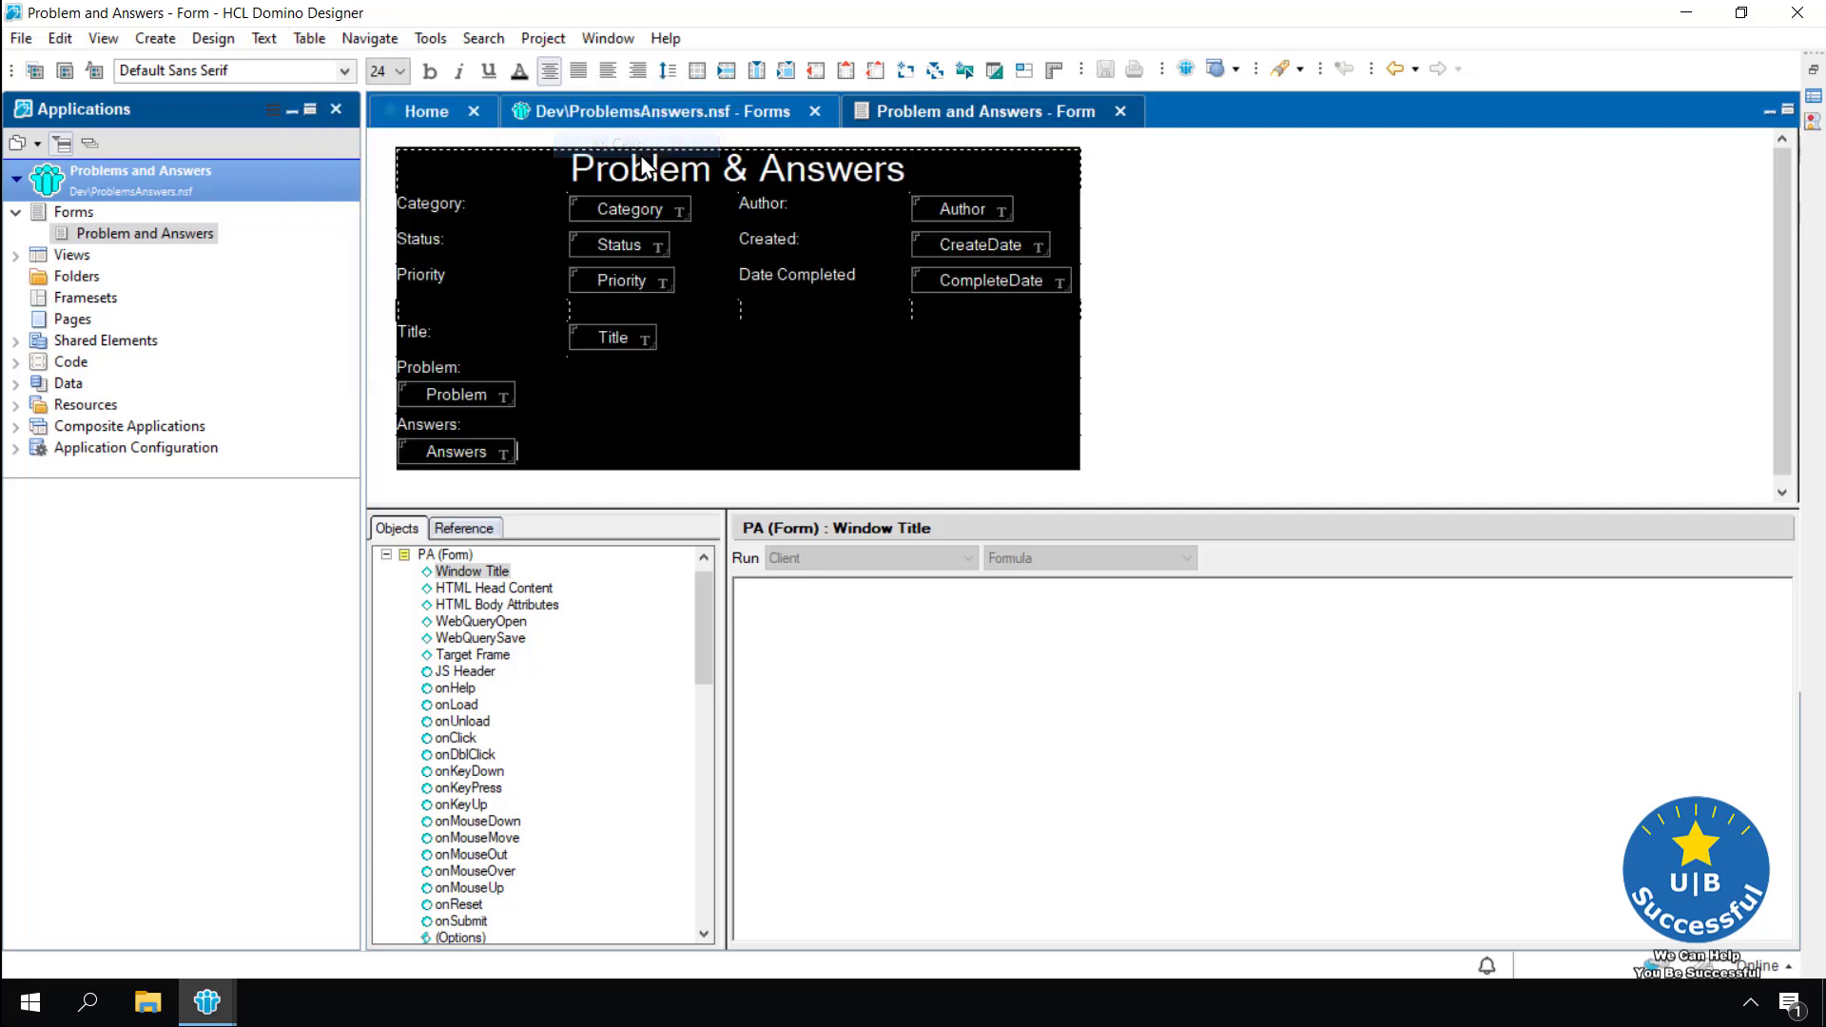
Give all cells 0.050" row and column spacing and centre their contents vertically
{"action": "left_click", "coordinate": [309, 38]}
{"action": "left_click", "coordinate": [324, 69]}
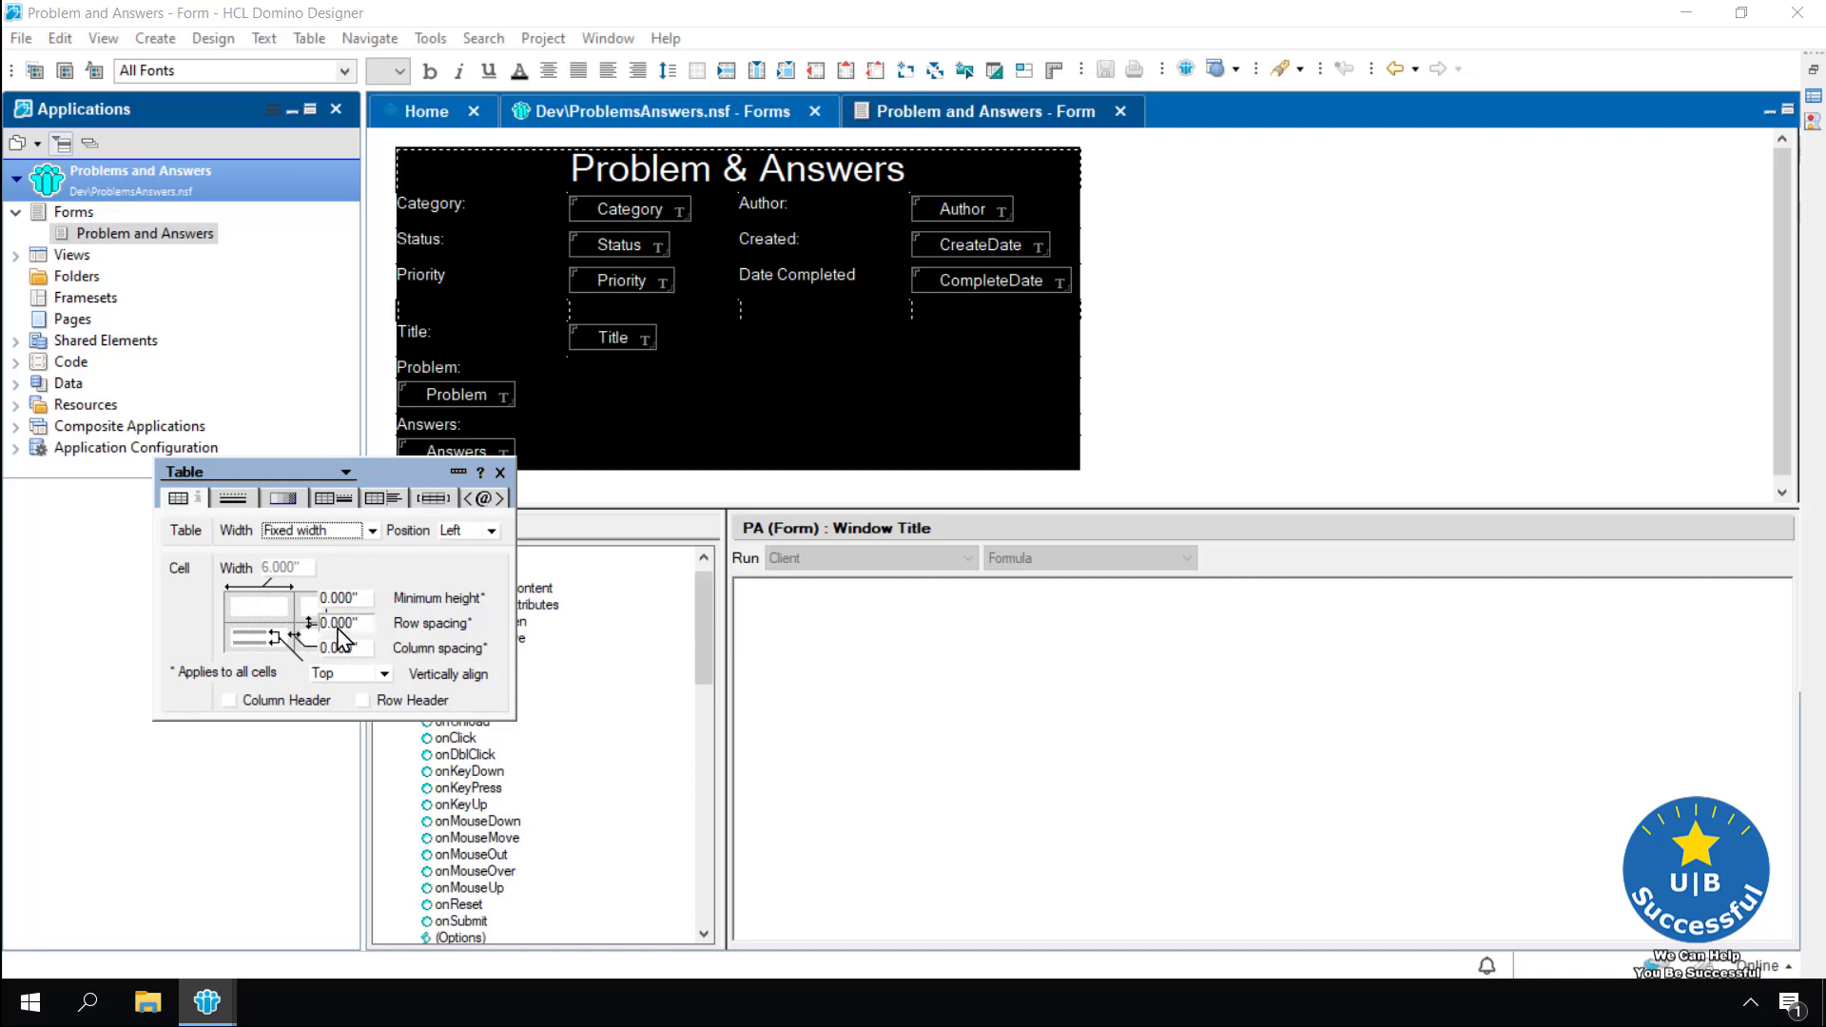
{"action": "left_click", "coordinate": [337, 626]}
{"action": "key", "text": "Delete"}
{"action": "type", "text": "5"}
{"action": "left_click", "coordinate": [338, 648]}
{"action": "key", "text": "Delete"}
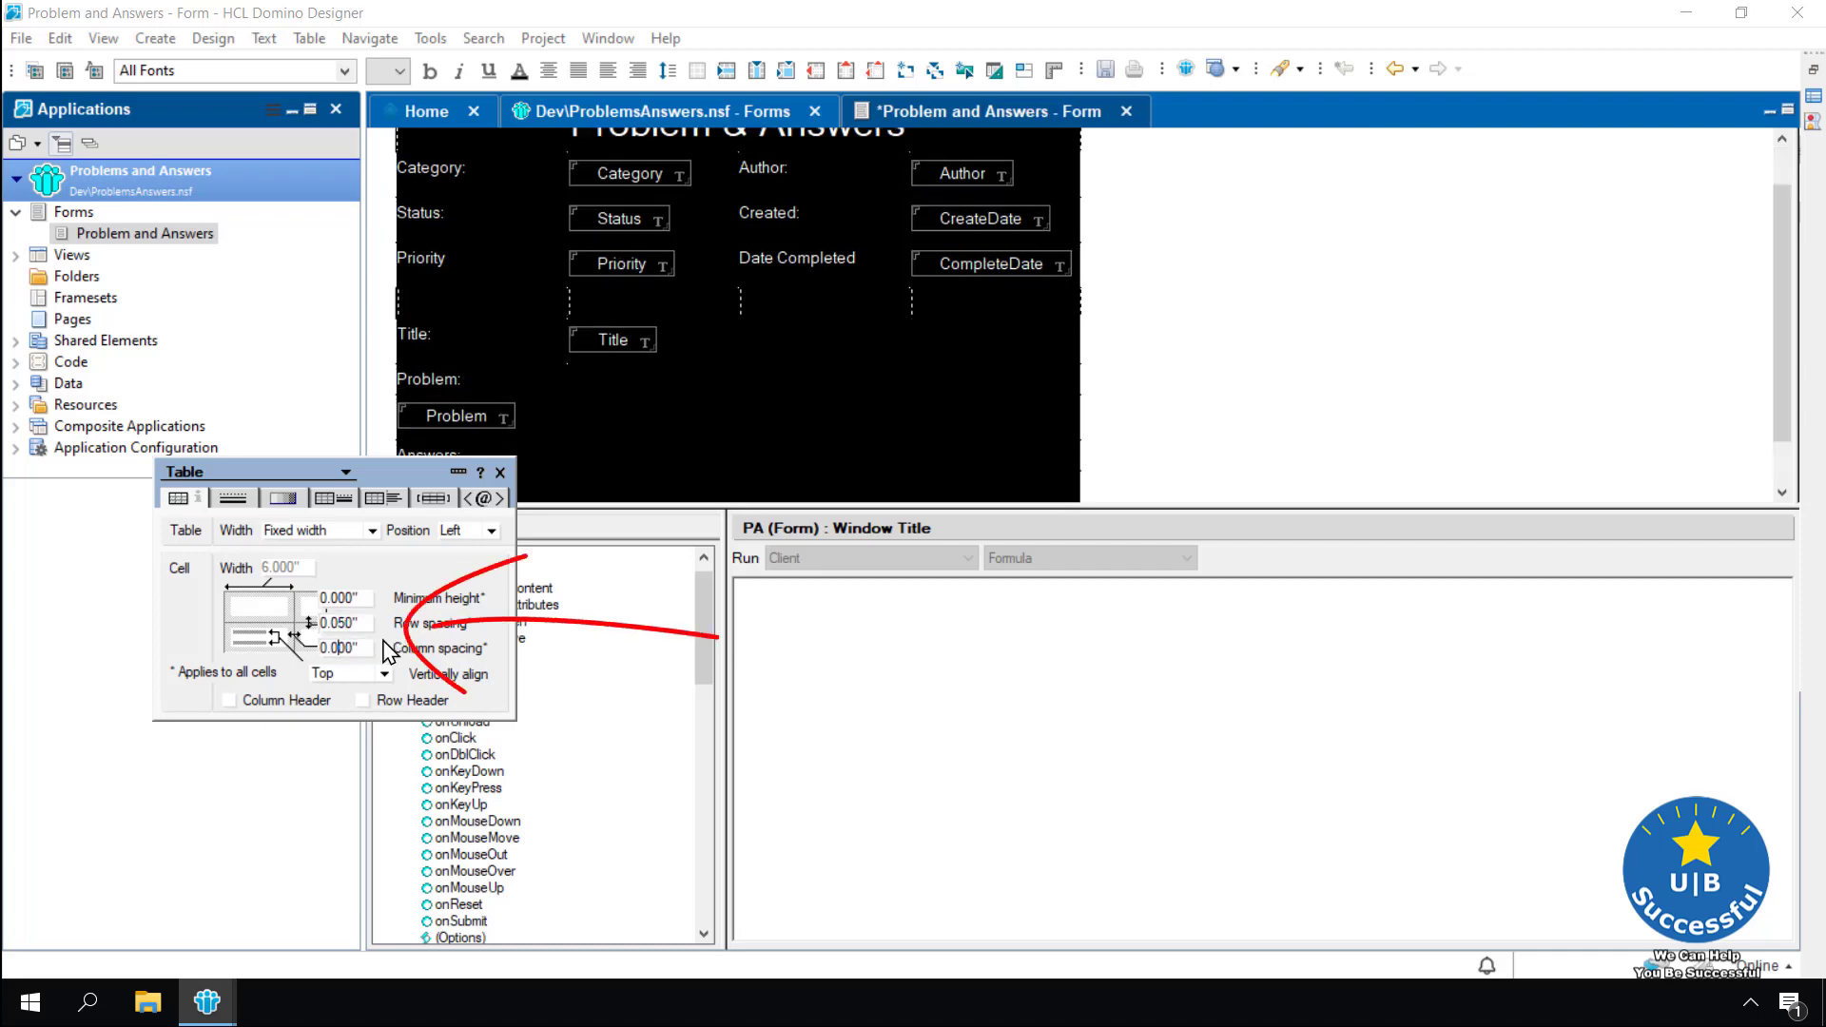
{"action": "type", "text": "5"}
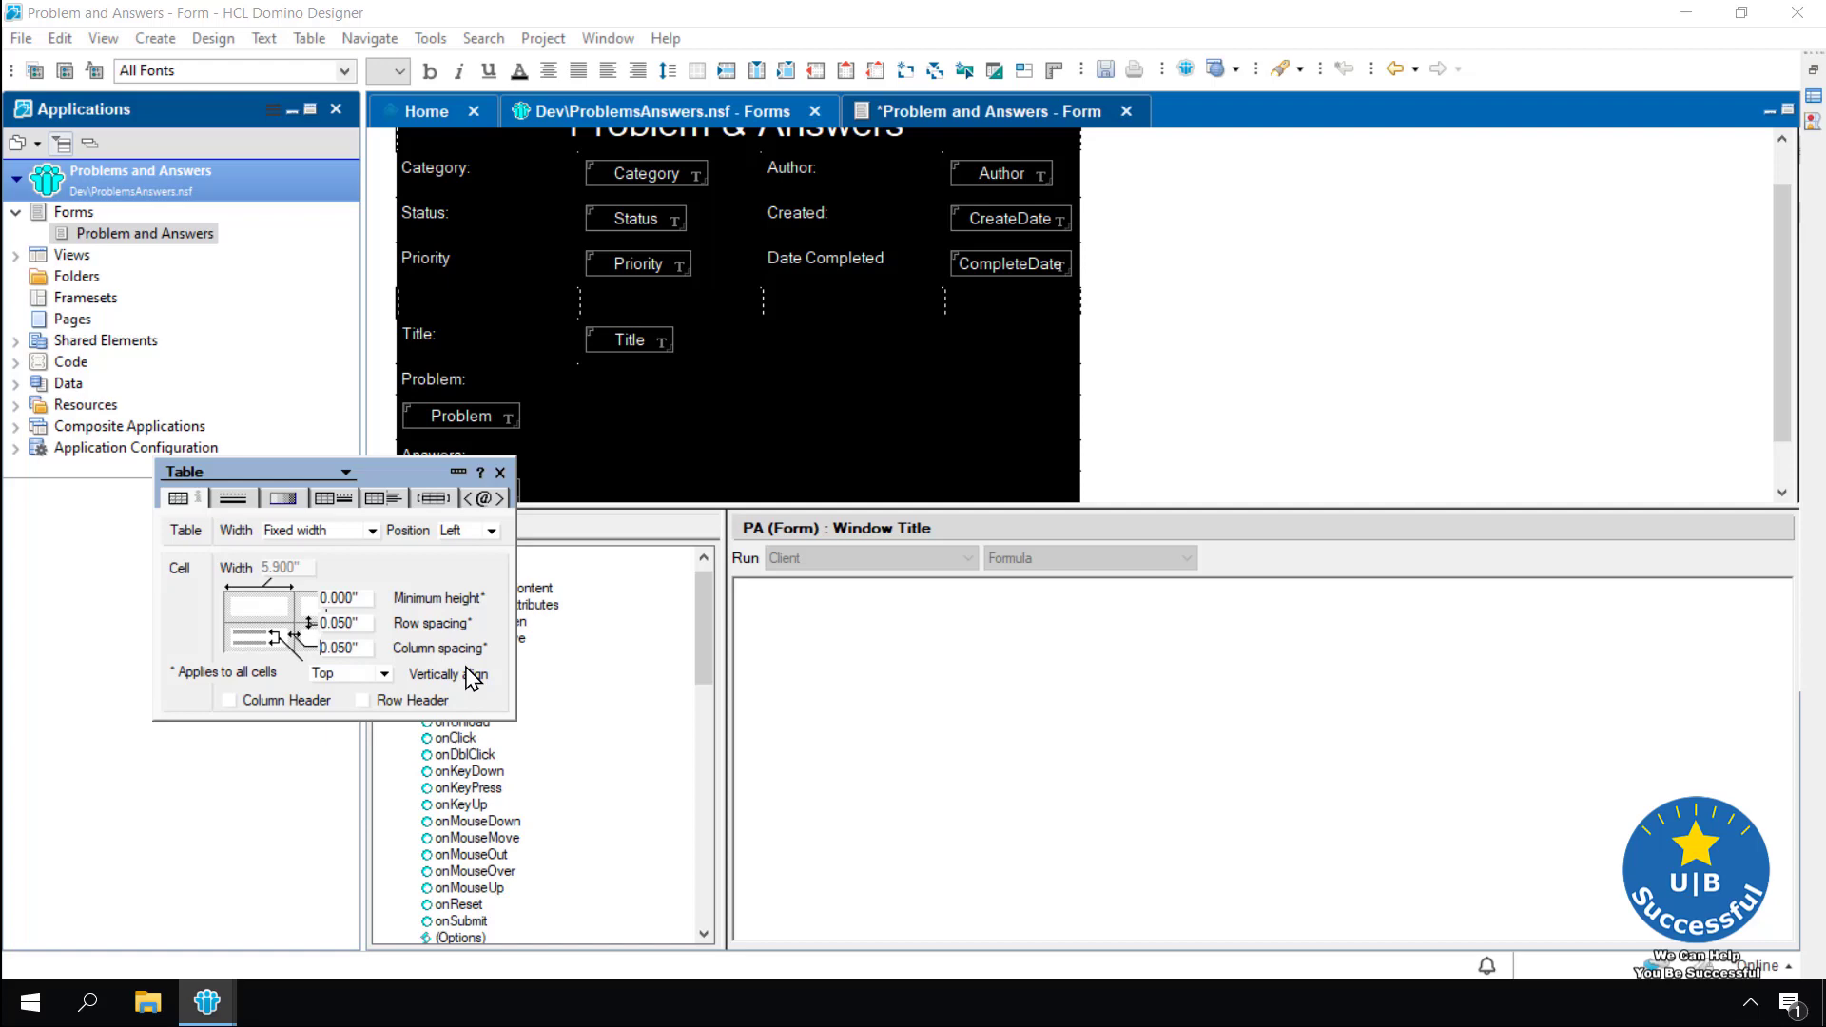
{"action": "left_click", "coordinate": [385, 674]}
{"action": "left_click", "coordinate": [364, 706]}
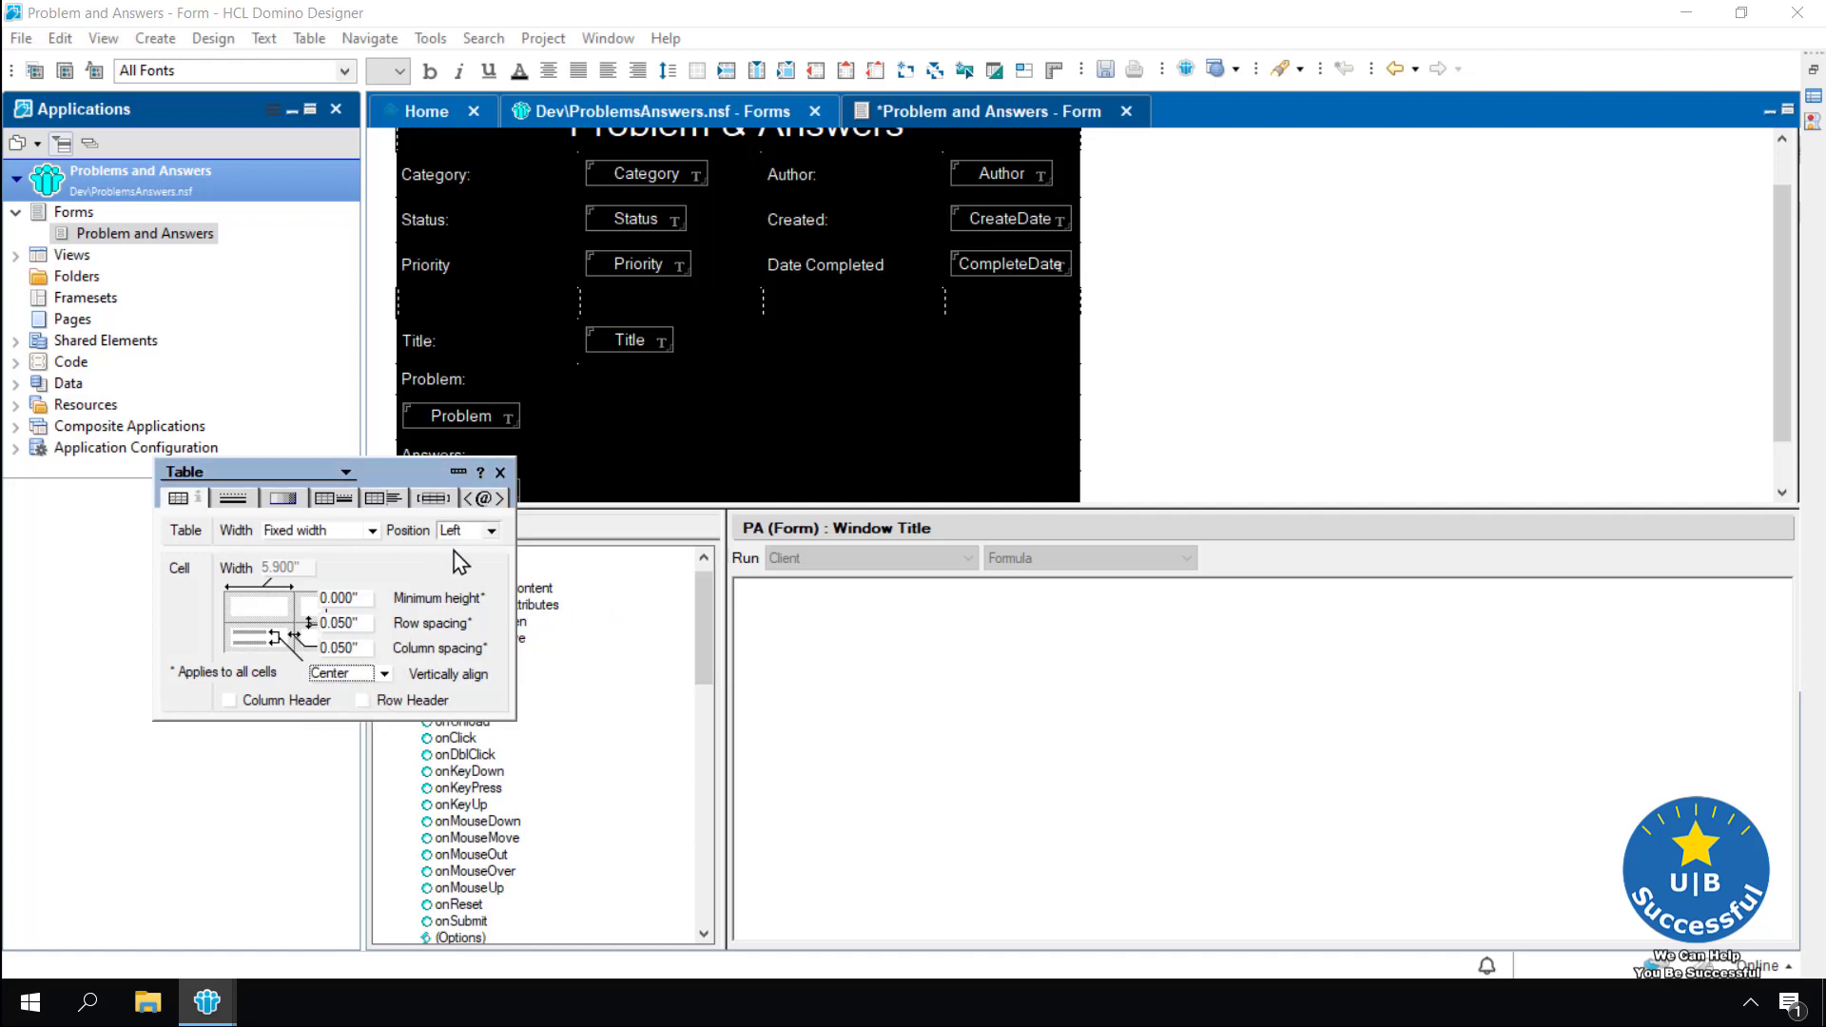
{"action": "left_click", "coordinate": [500, 472]}
{"action": "left_click", "coordinate": [1141, 346]}
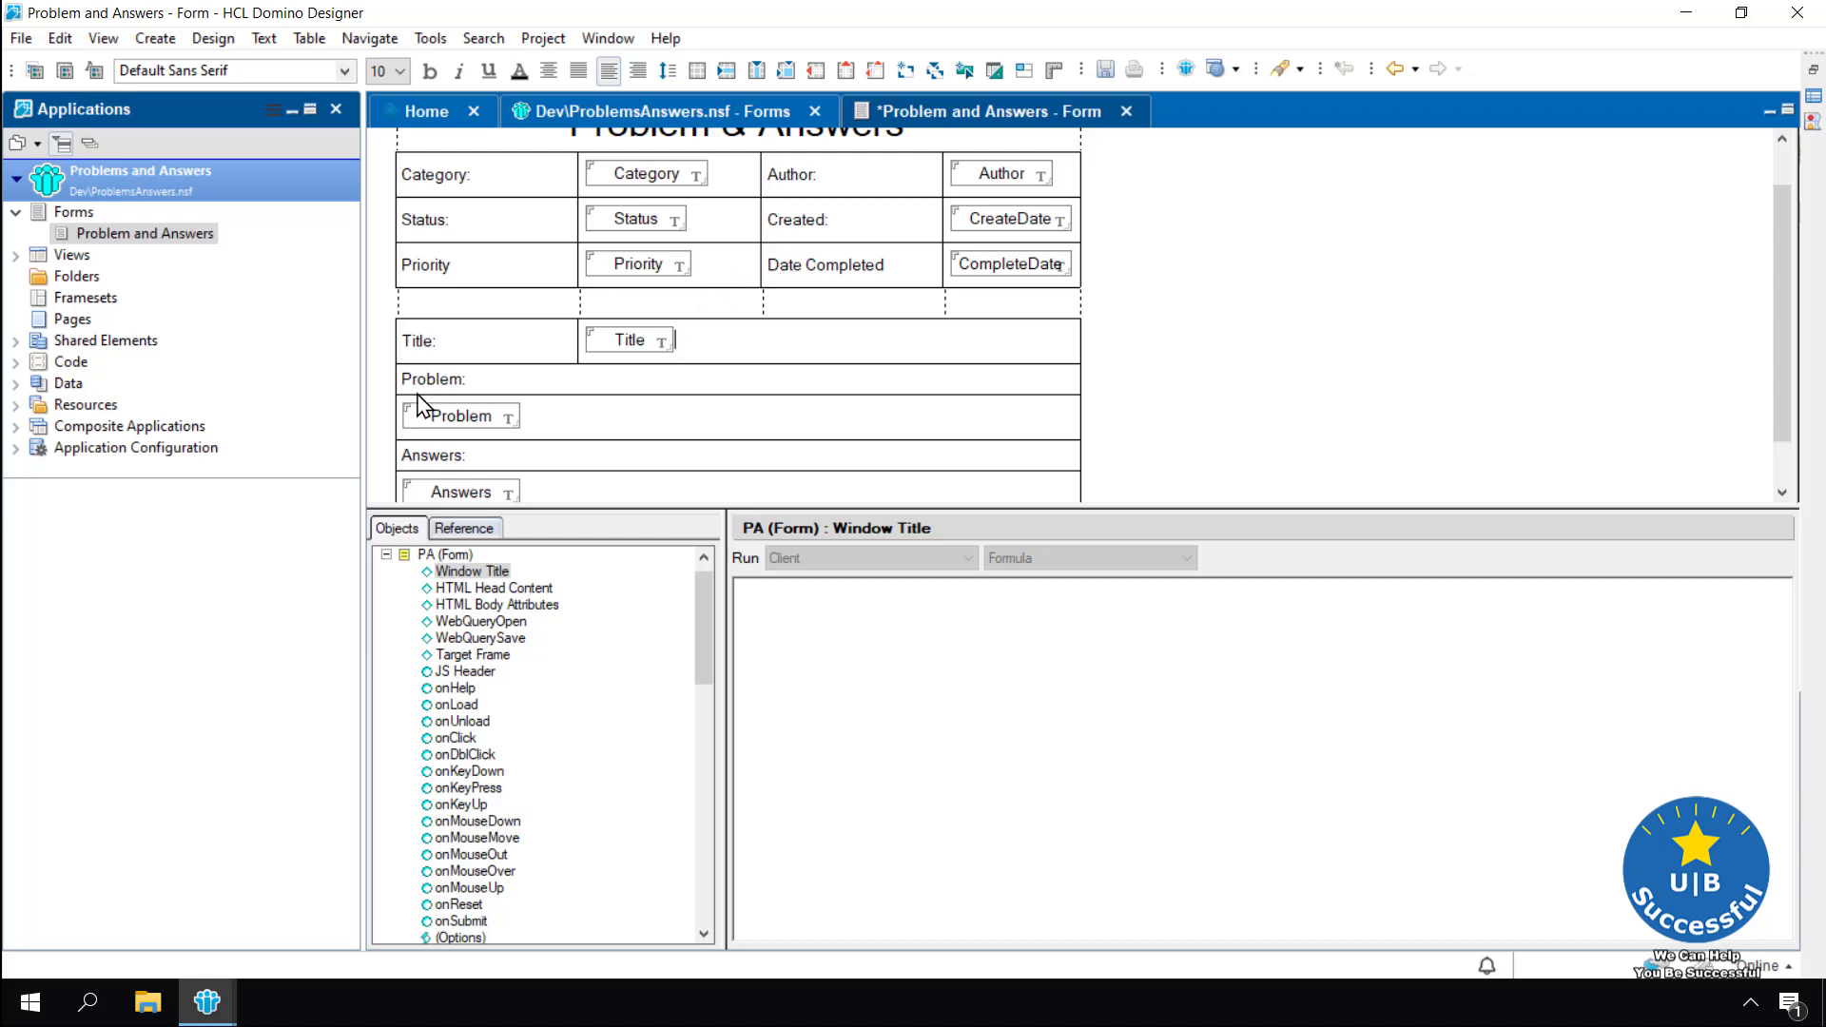
Save the spaced, centred form, check it as an untitled Notes document, then return to Designer
{"action": "scroll", "coordinate": [1172, 409], "scroll_direction": "up", "scroll_amount": 1}
{"action": "scroll", "coordinate": [1172, 409], "scroll_direction": "down", "scroll_amount": 3}
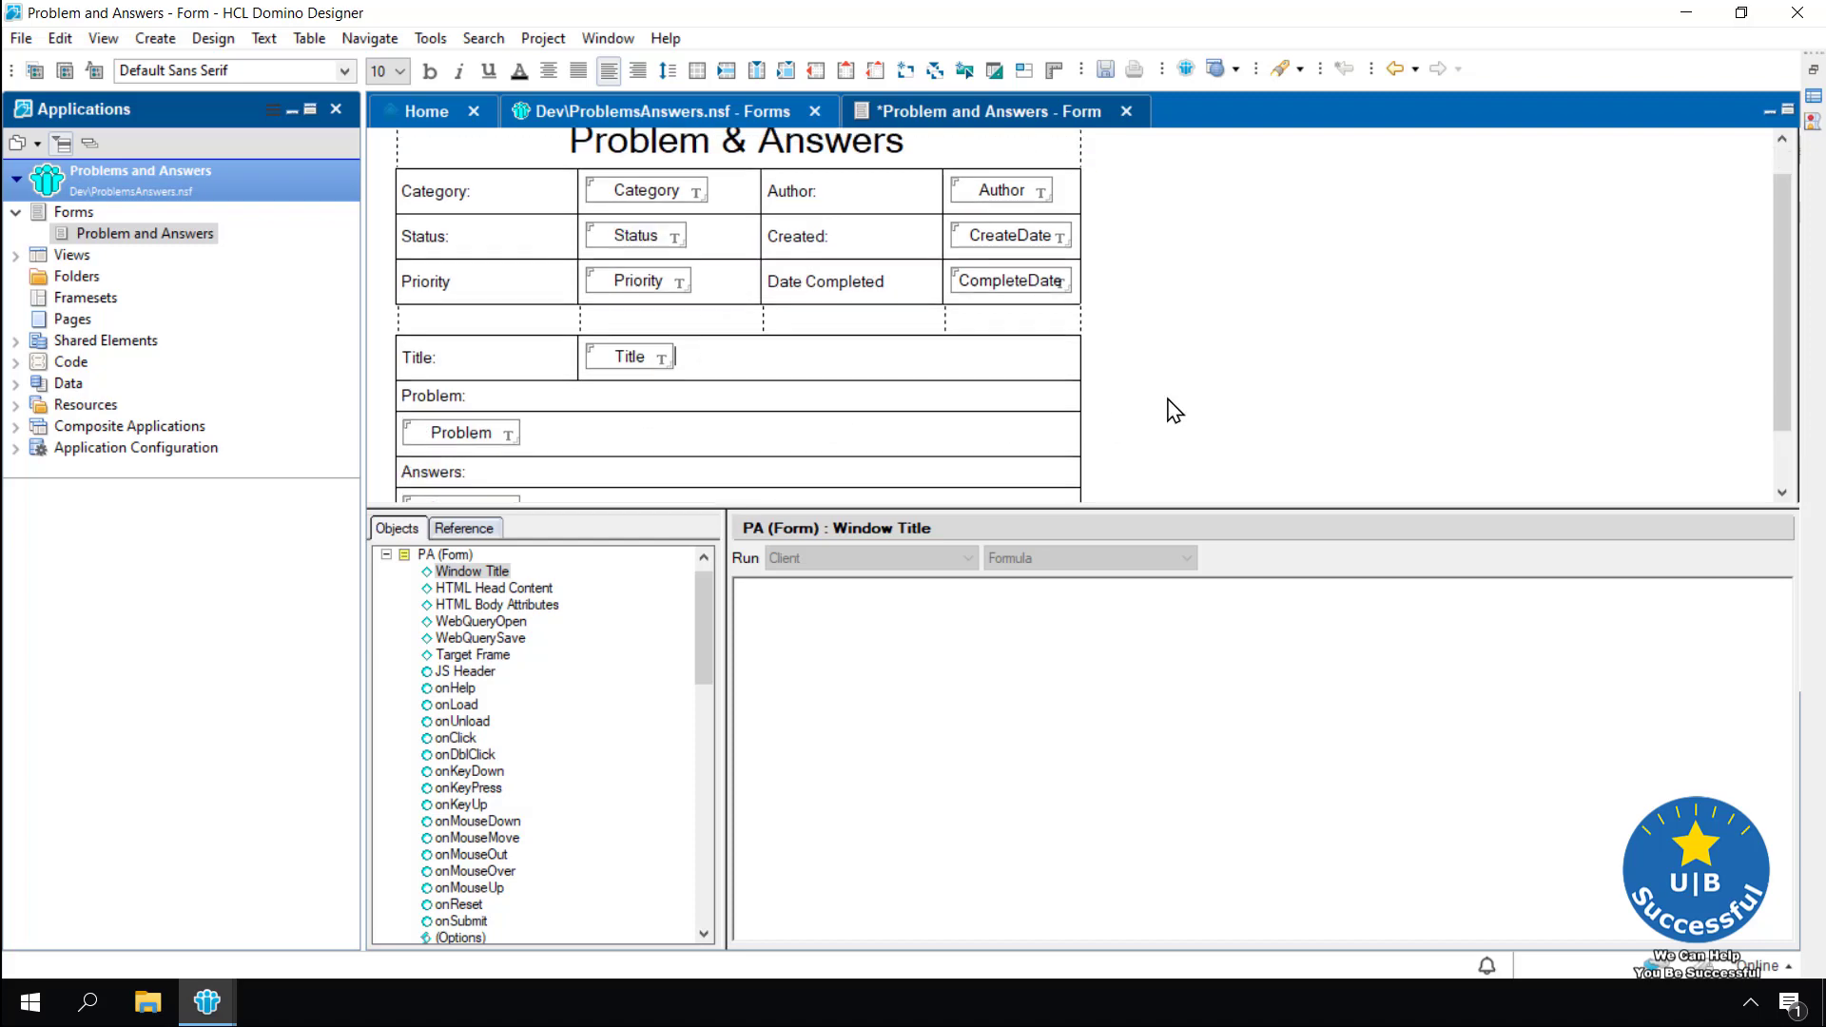
{"action": "key", "text": "ctrl+s"}
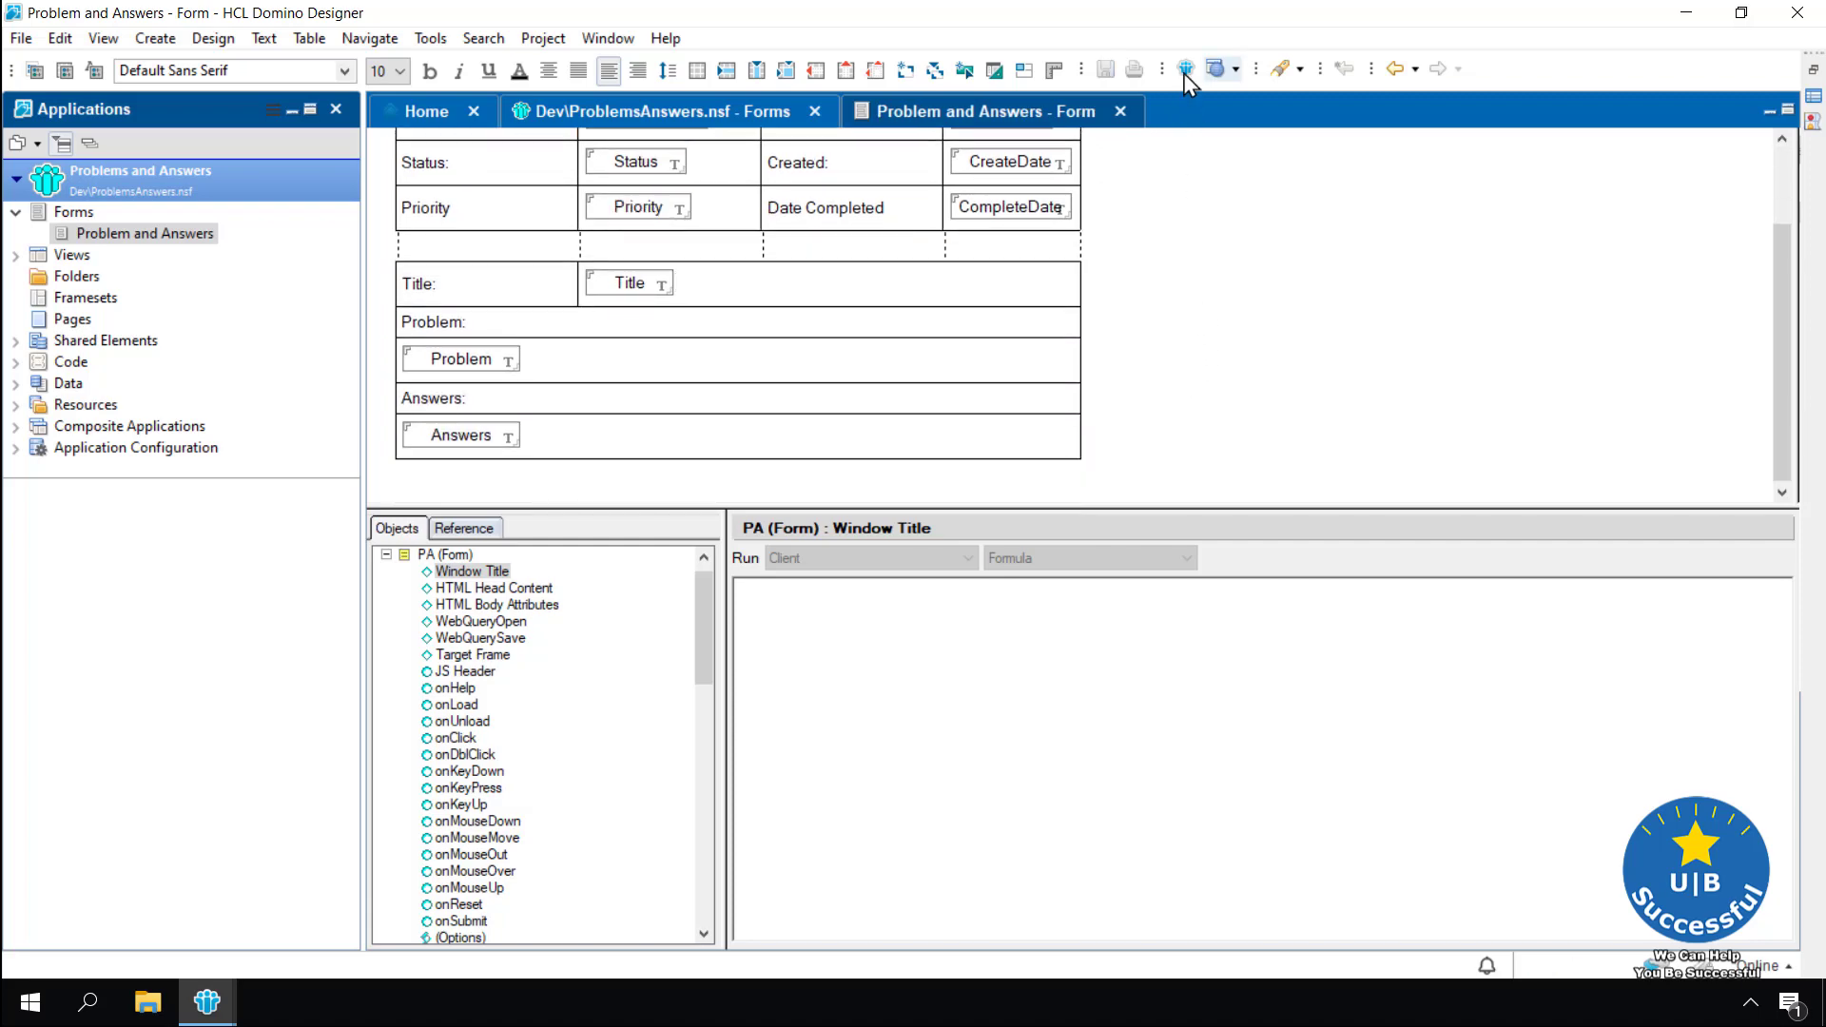
{"action": "left_click", "coordinate": [1186, 70]}
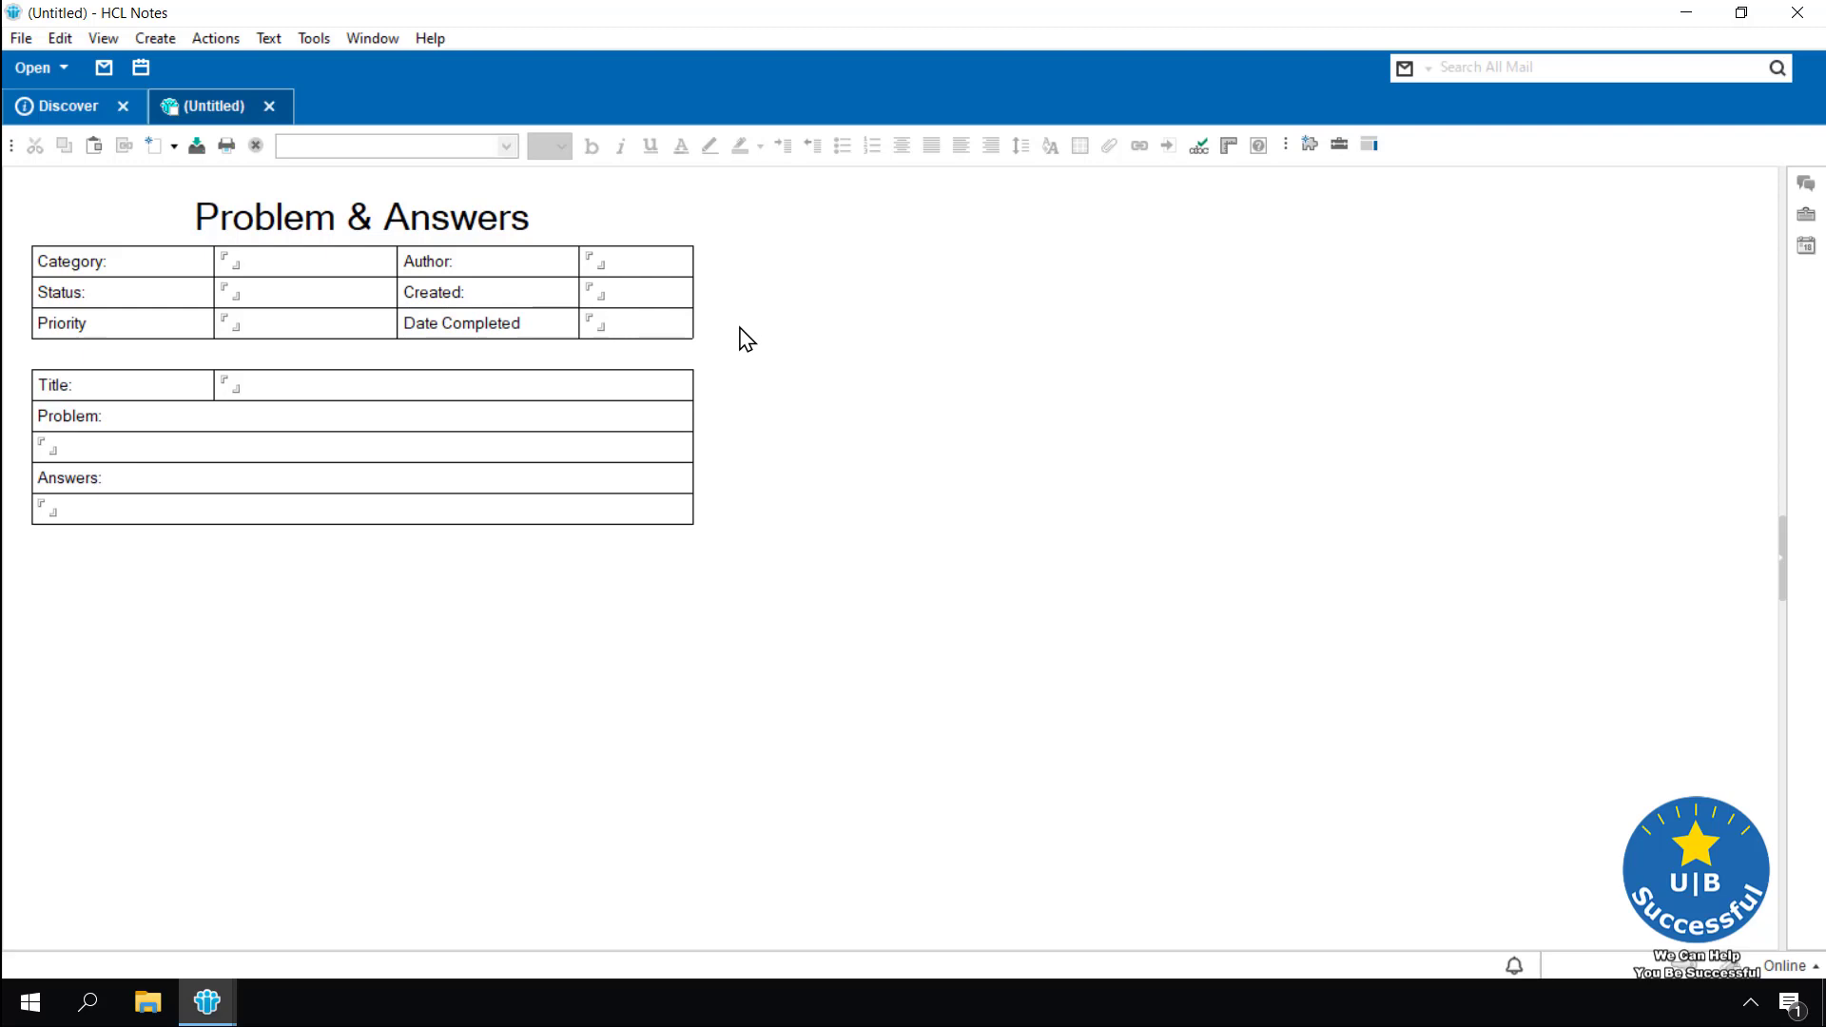
{"action": "left_click", "coordinate": [270, 106]}
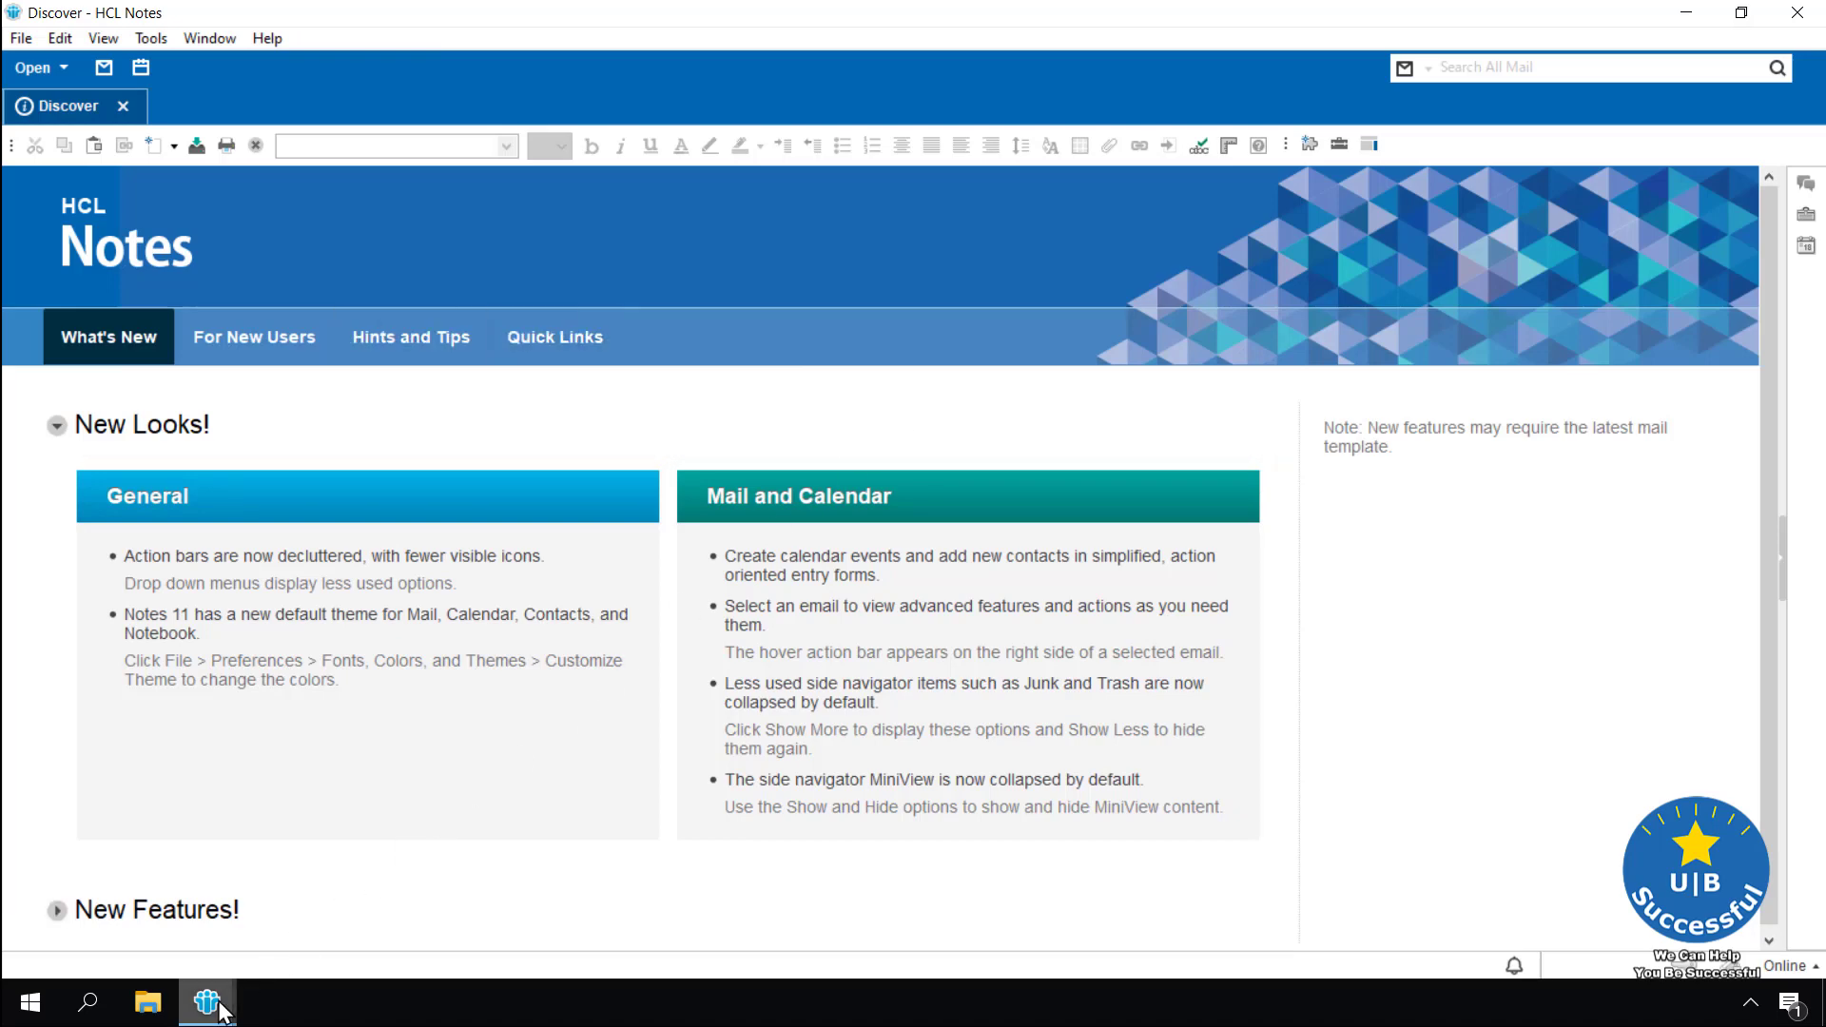
{"action": "mouse_move", "coordinate": [219, 1010]}
{"action": "left_click", "coordinate": [376, 917]}
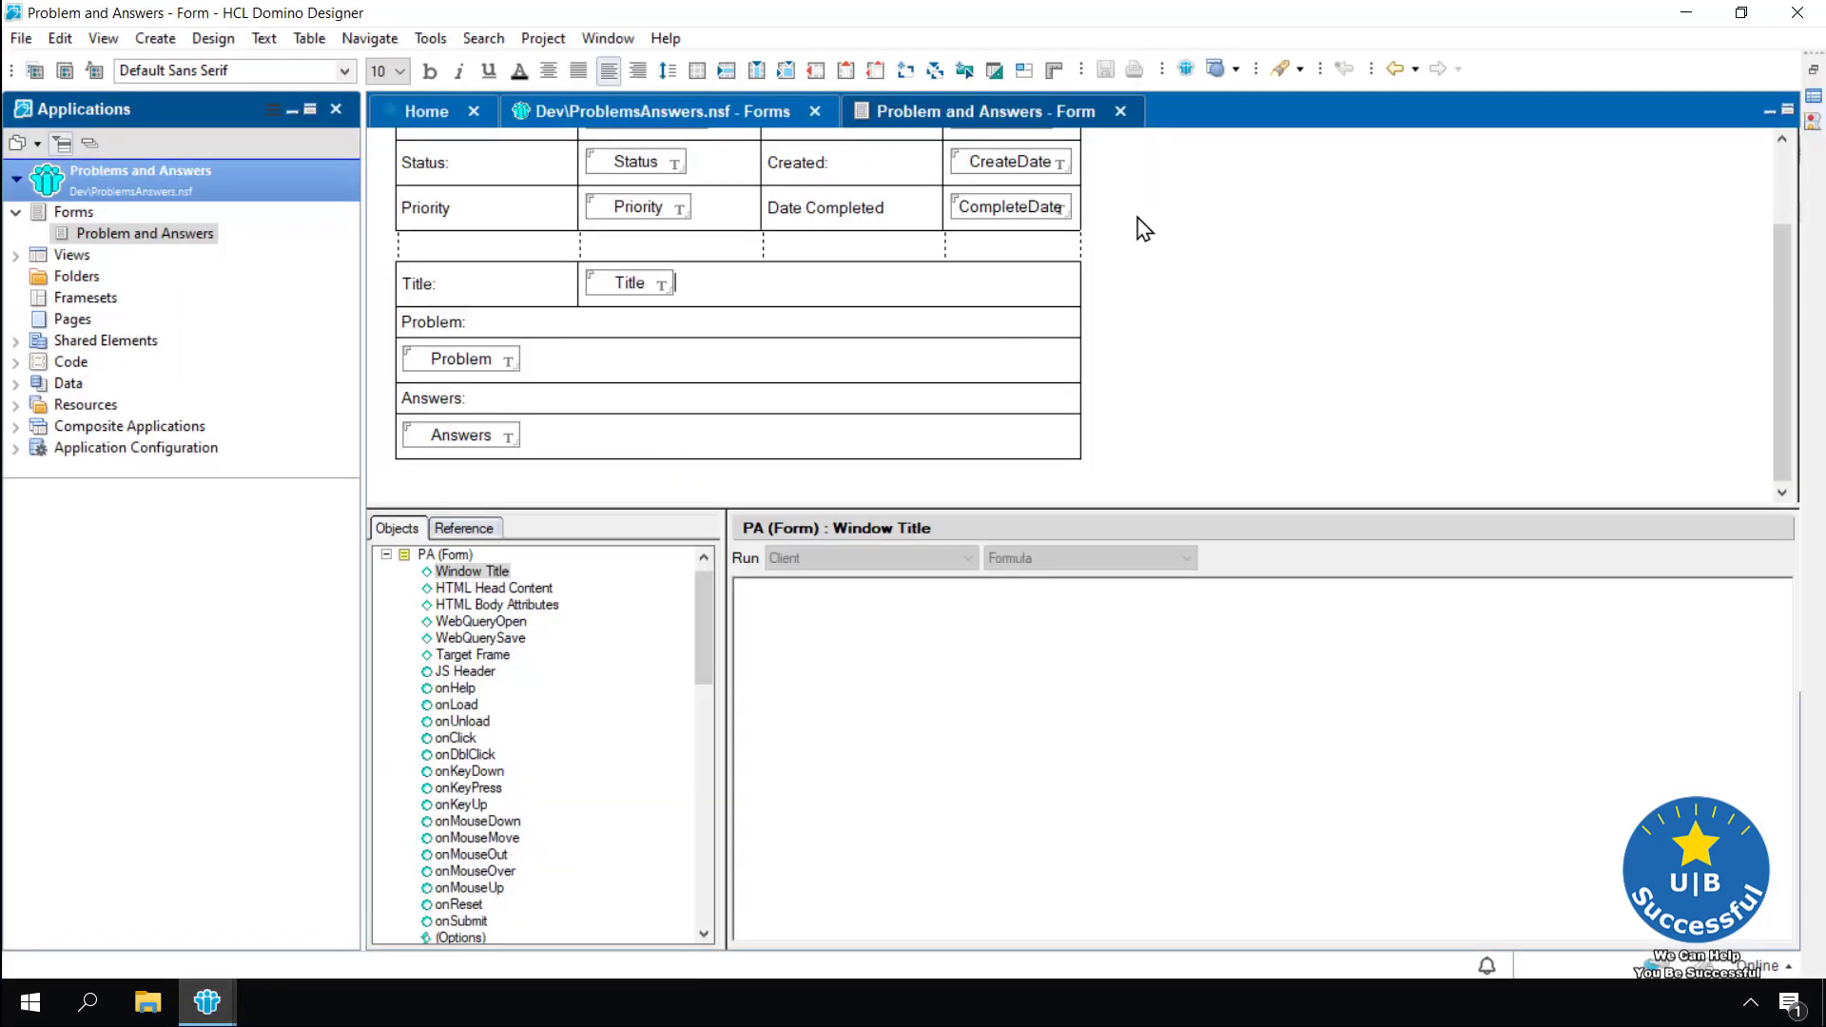
Close the form and Forms list, then open the (untitled) view from the Views list
{"action": "left_click", "coordinate": [1120, 111]}
{"action": "left_click", "coordinate": [816, 112]}
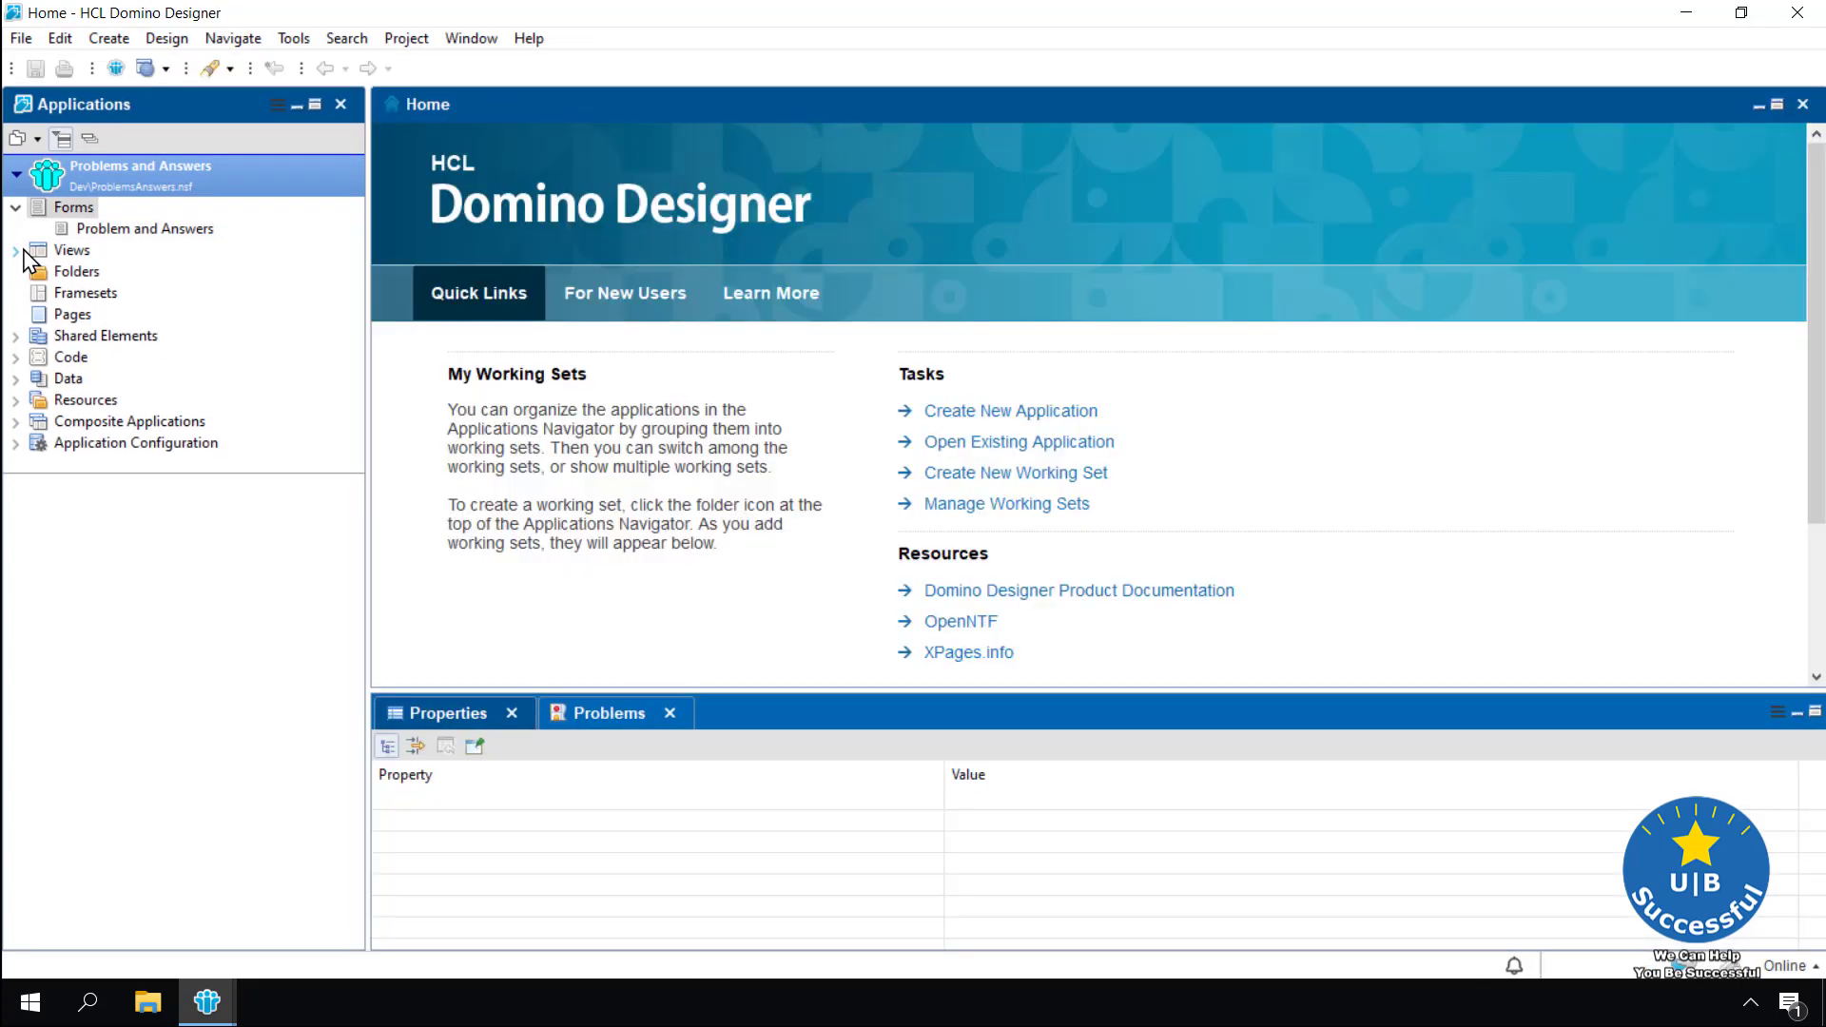
{"action": "double_click", "coordinate": [25, 253]}
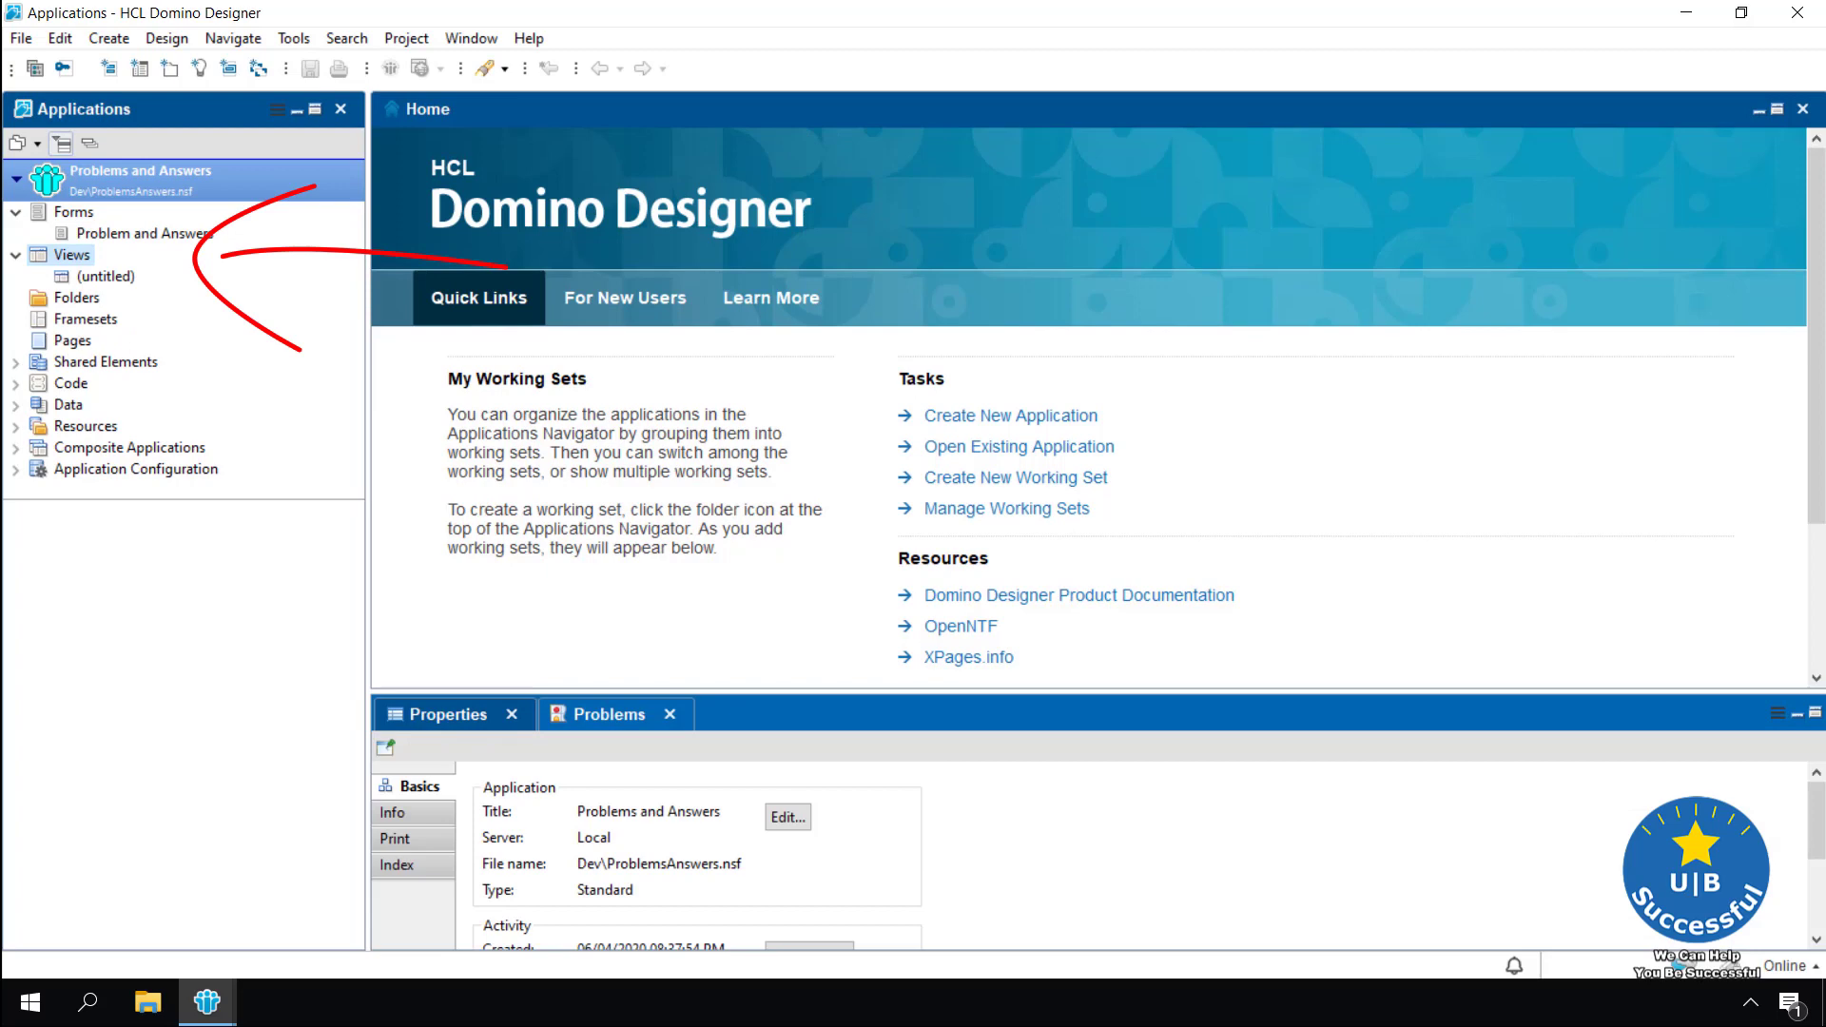
{"action": "left_click", "coordinate": [76, 254]}
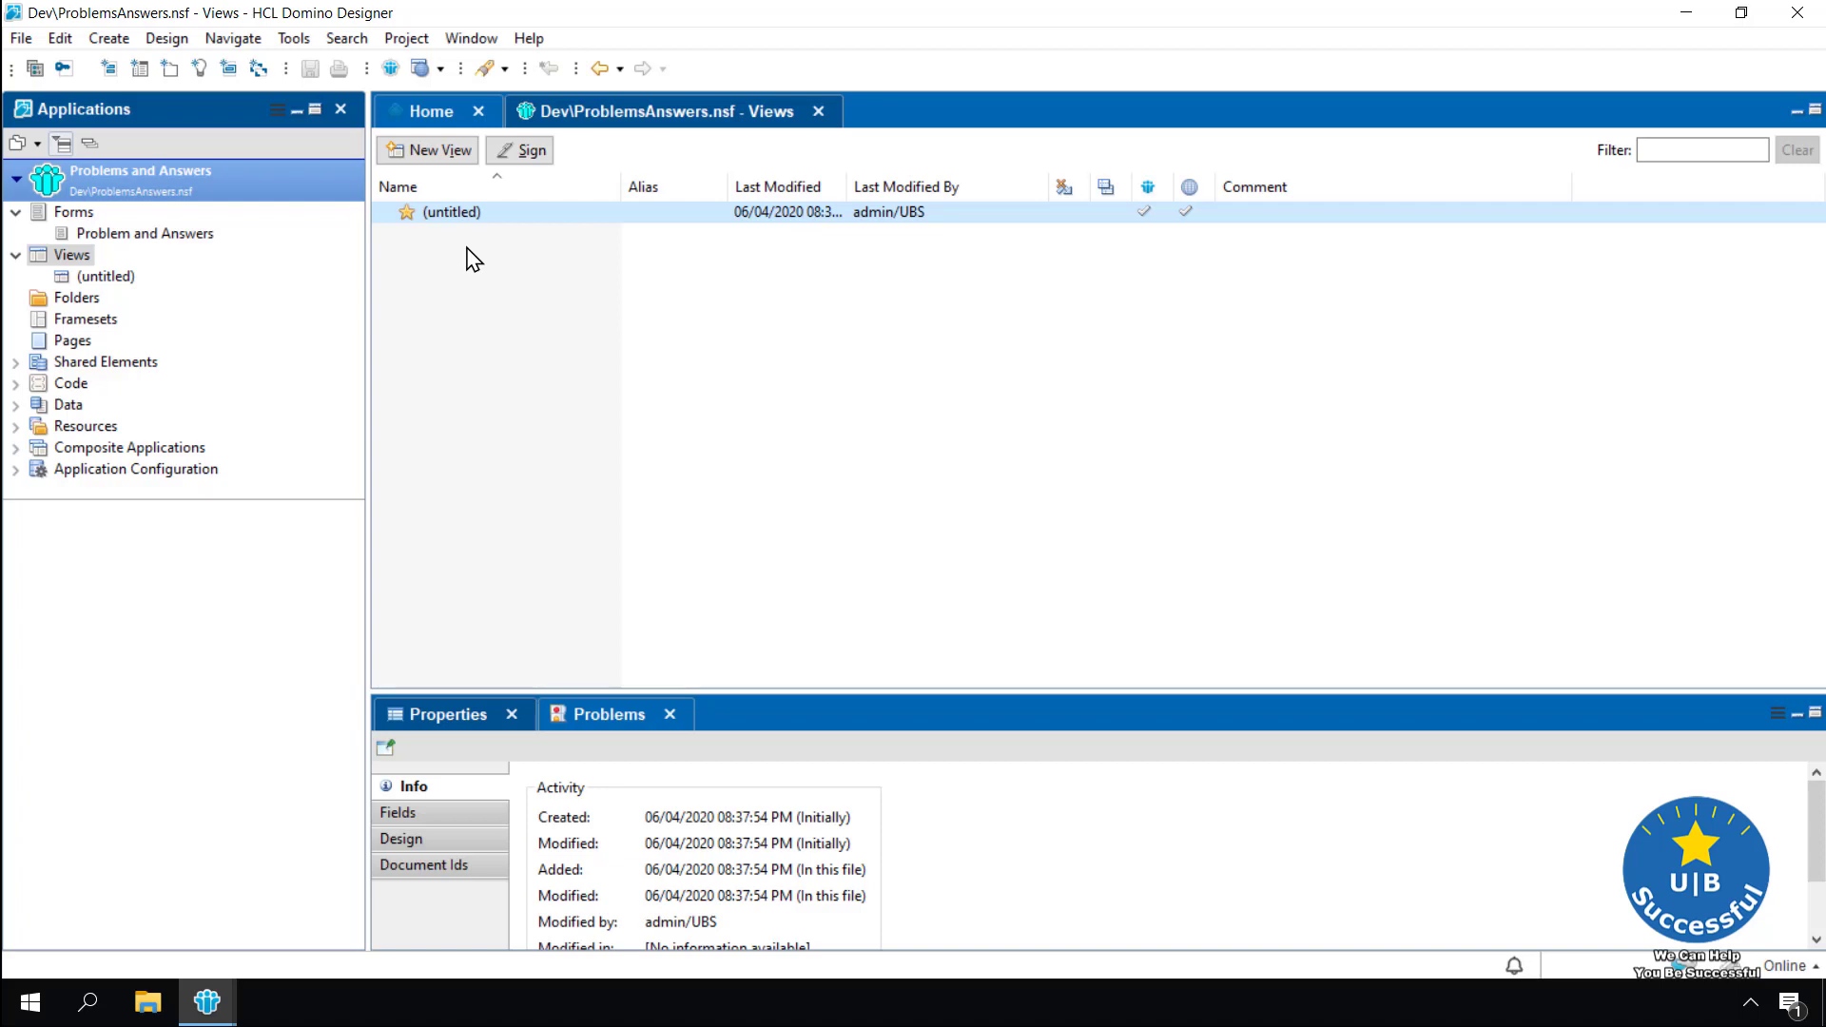
{"action": "double_click", "coordinate": [501, 212]}
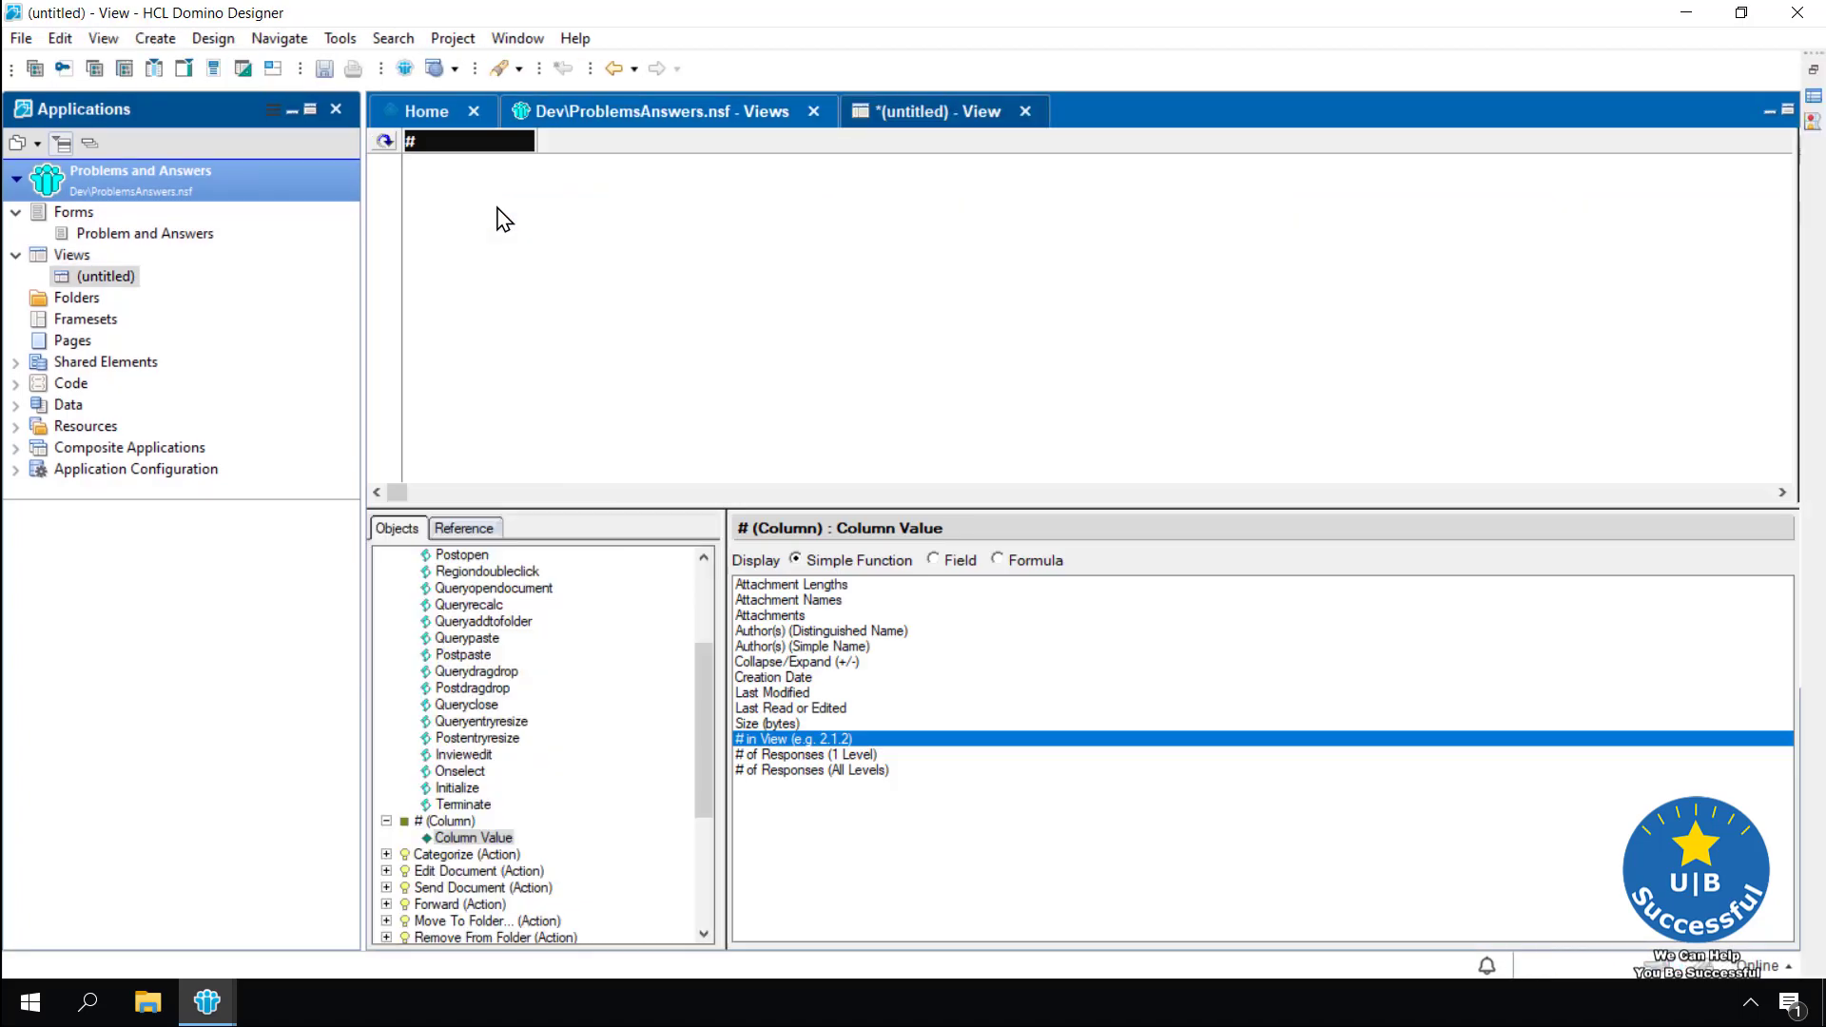
Name the view 'By Title' with alias 'Title' and comment 'My first View'
{"action": "left_click", "coordinate": [213, 42]}
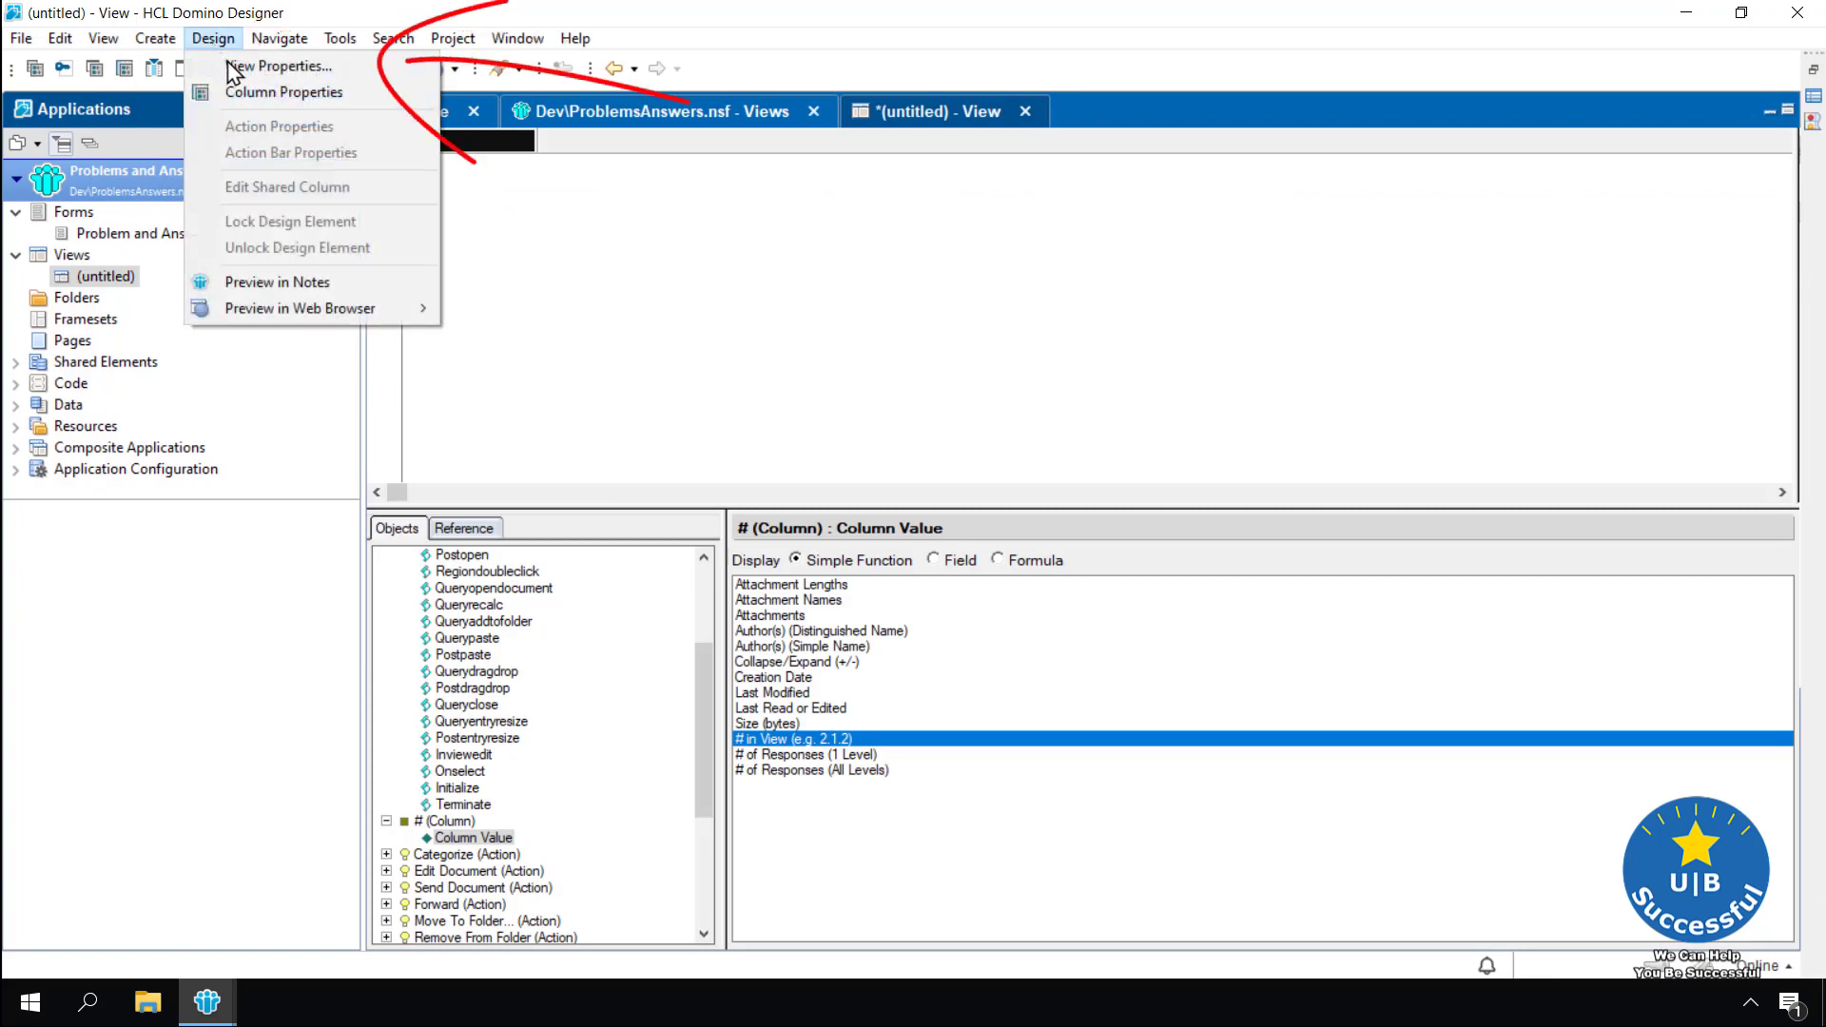
{"action": "left_click", "coordinate": [232, 69]}
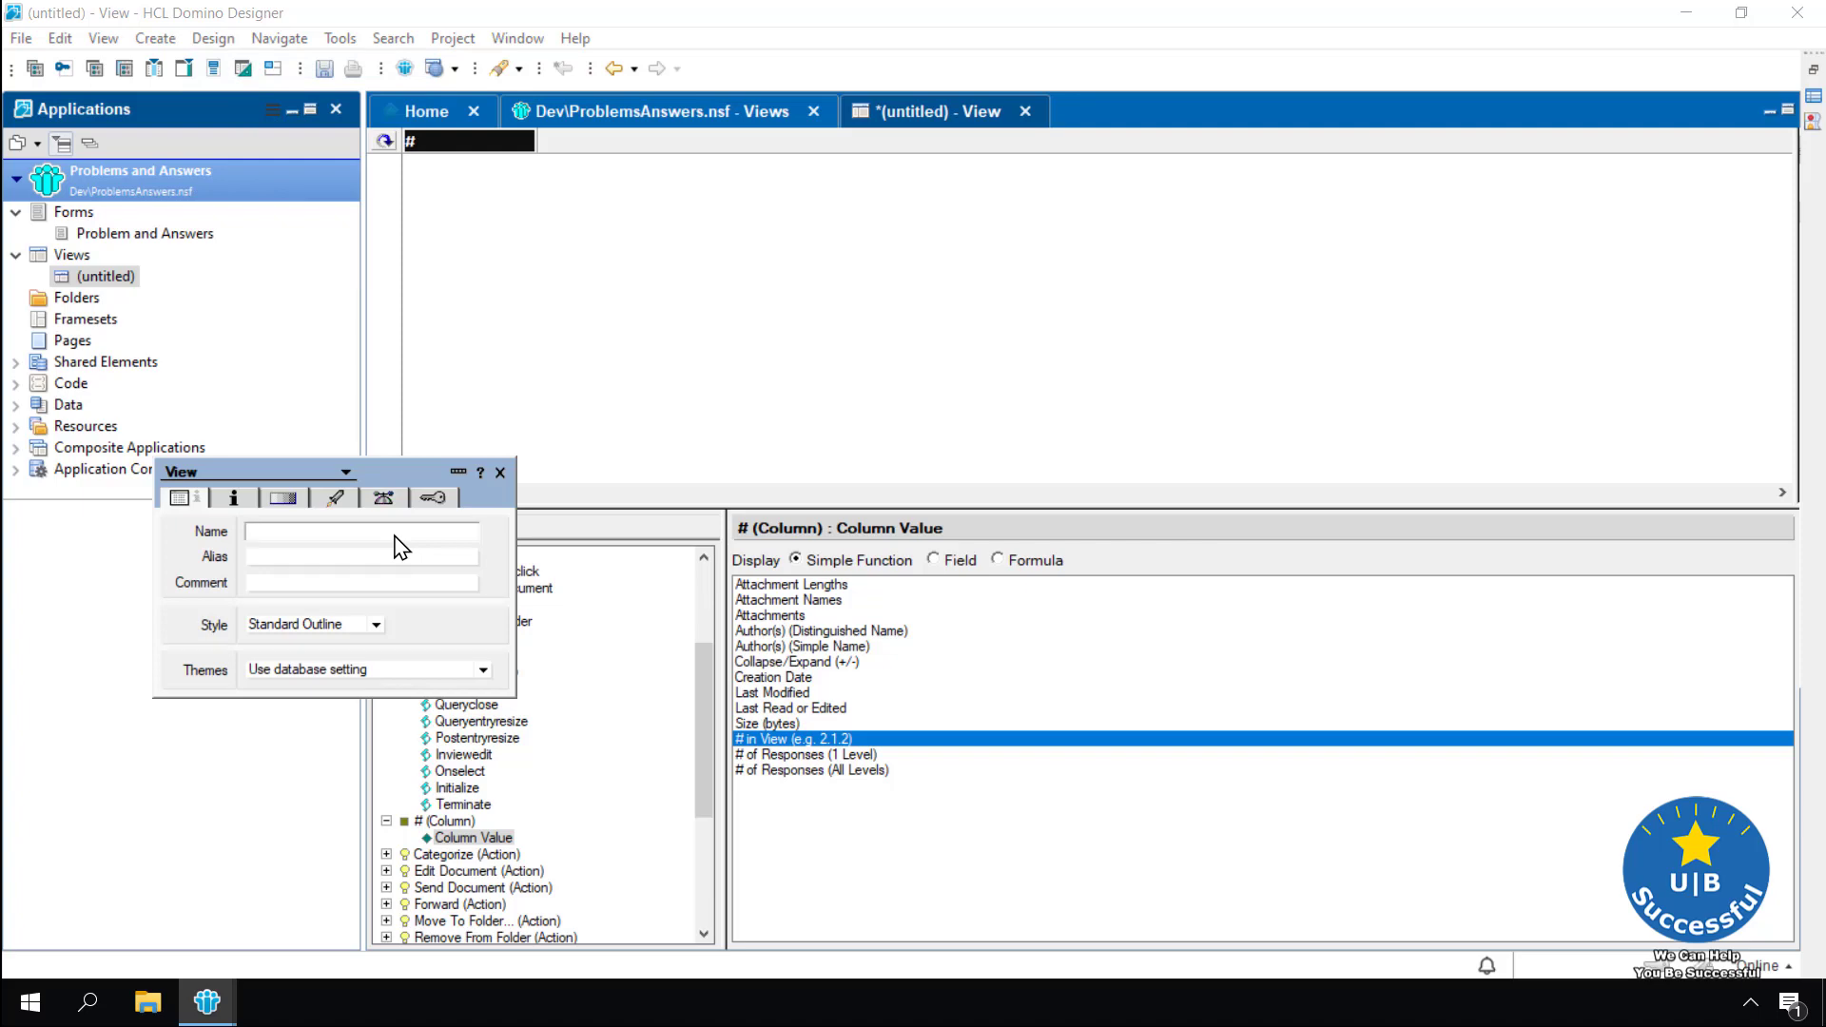
{"action": "type", "text": "By T"}
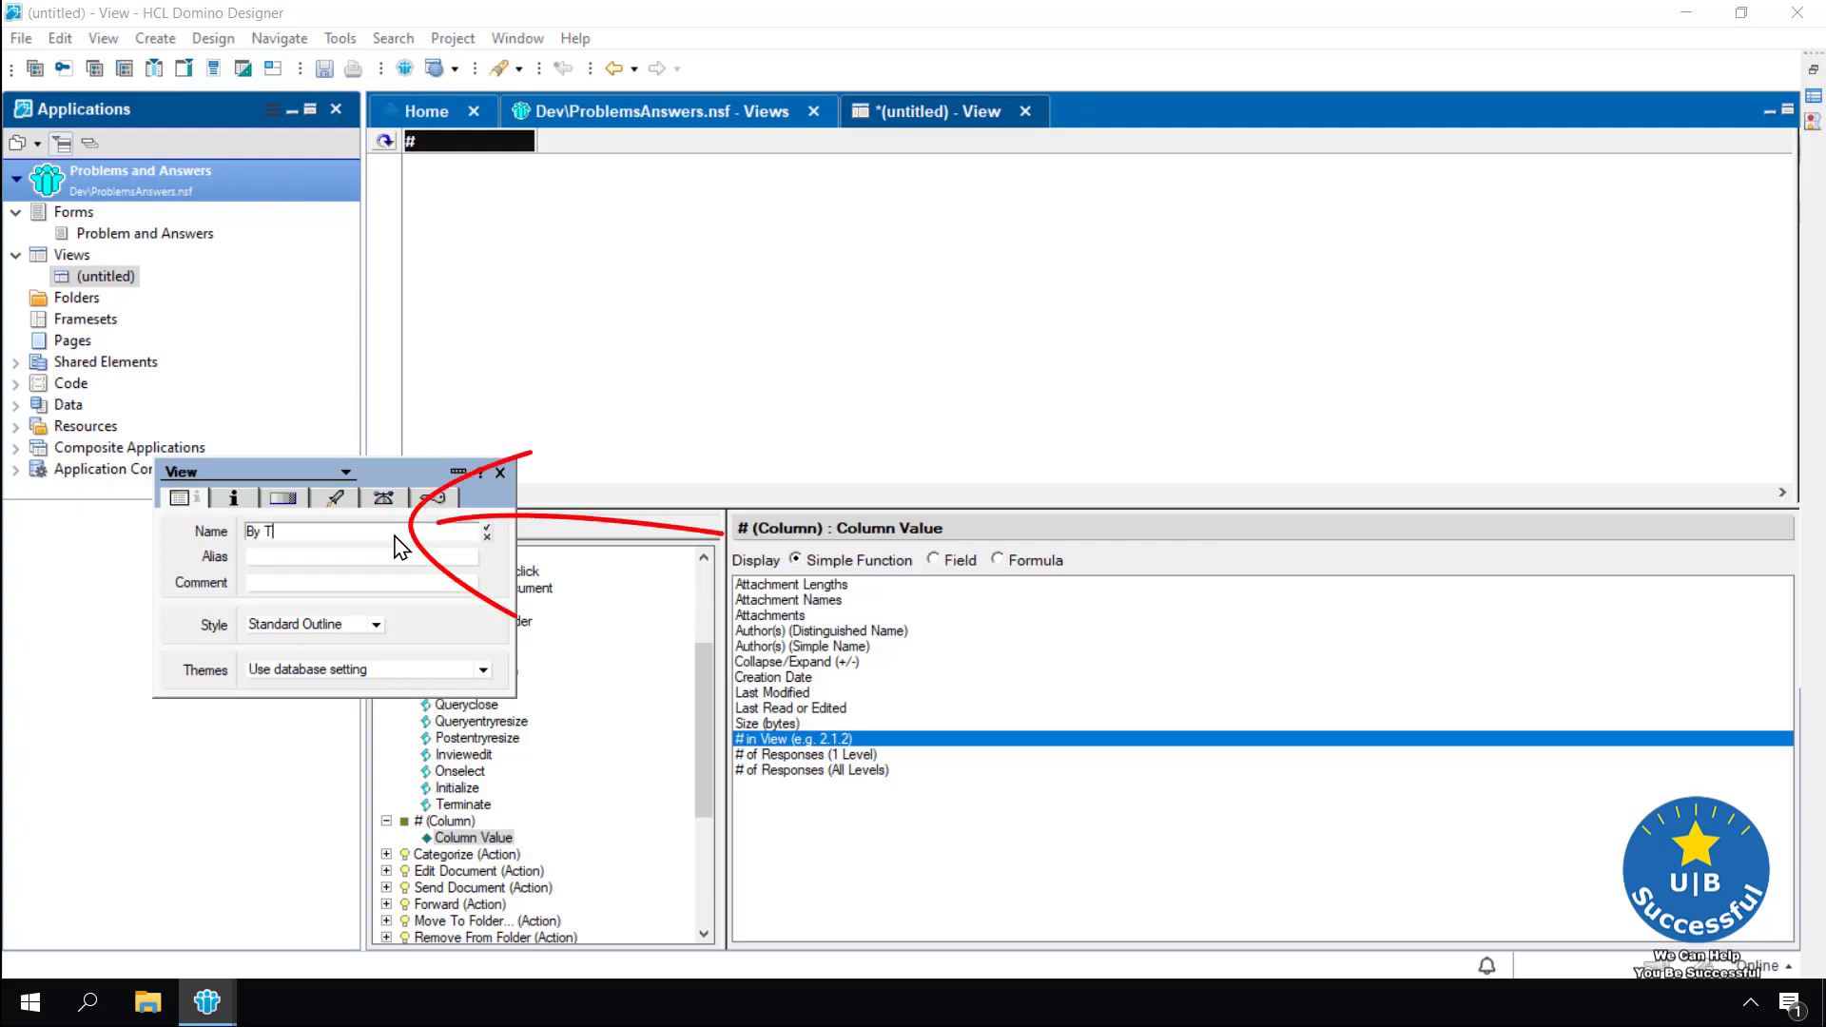
{"action": "type", "text": "itle"}
{"action": "left_click", "coordinate": [310, 556]}
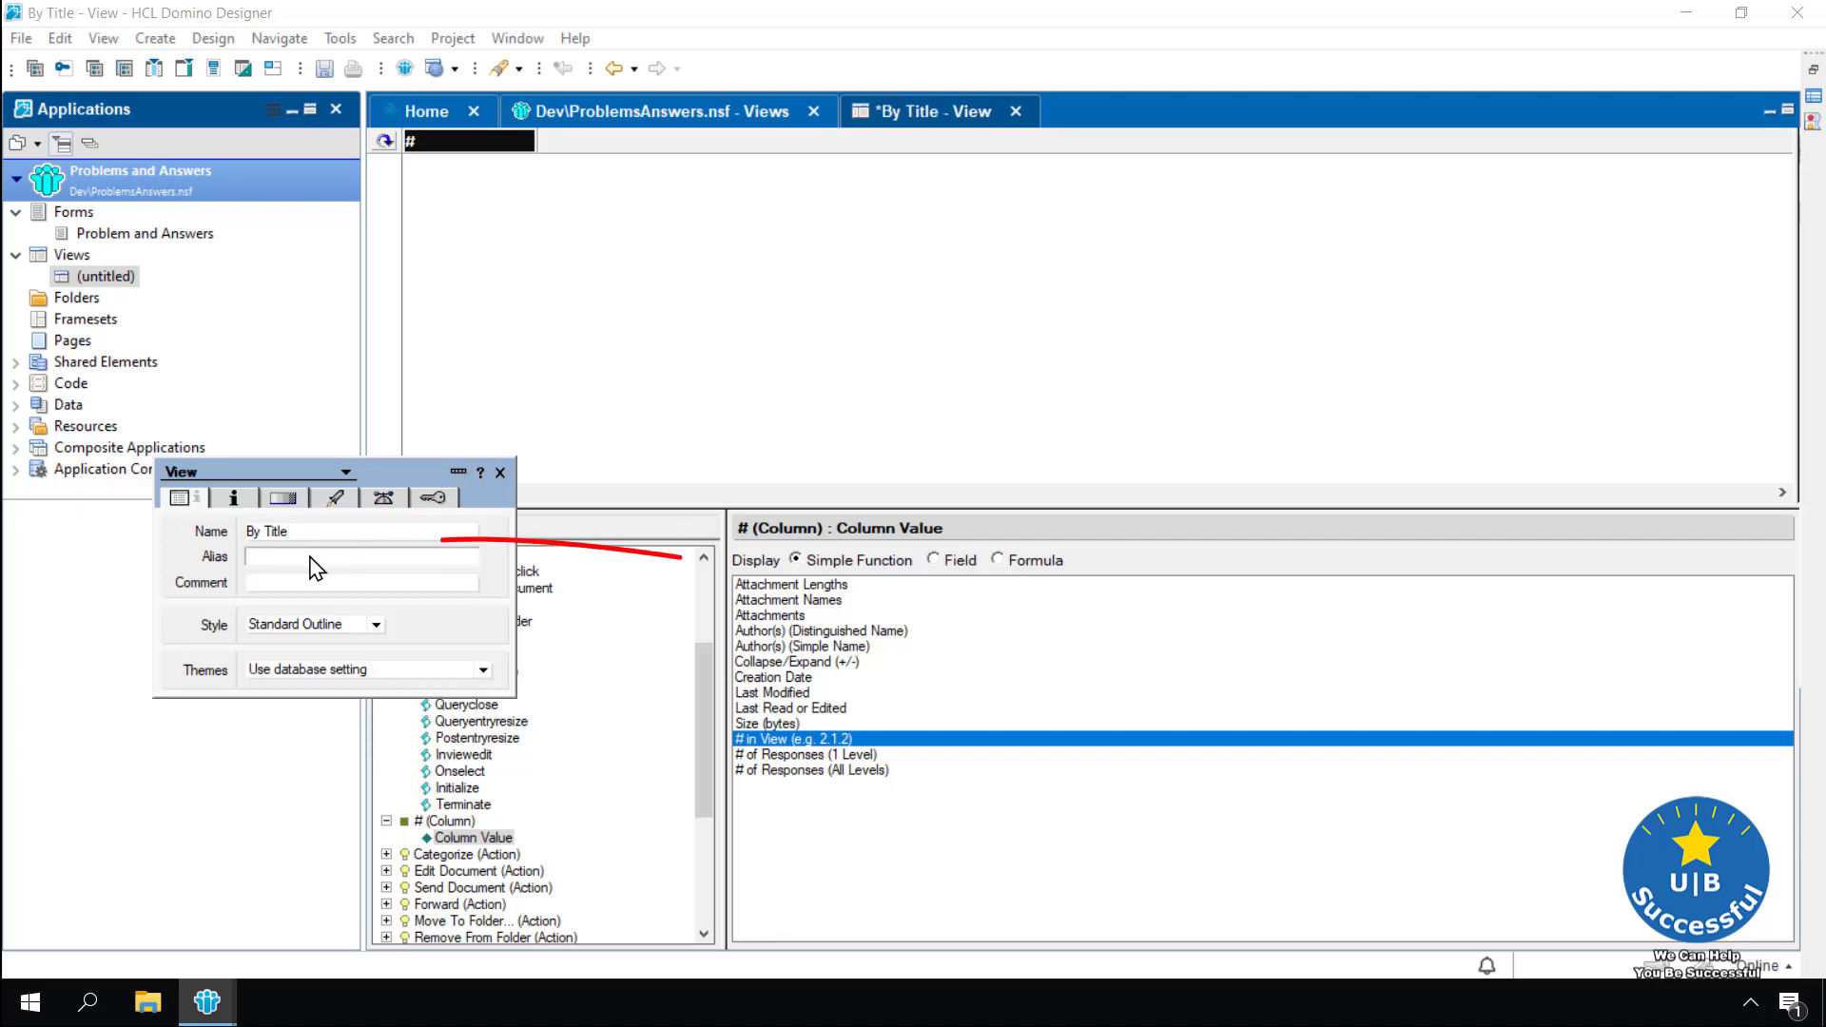
{"action": "type", "text": "T"}
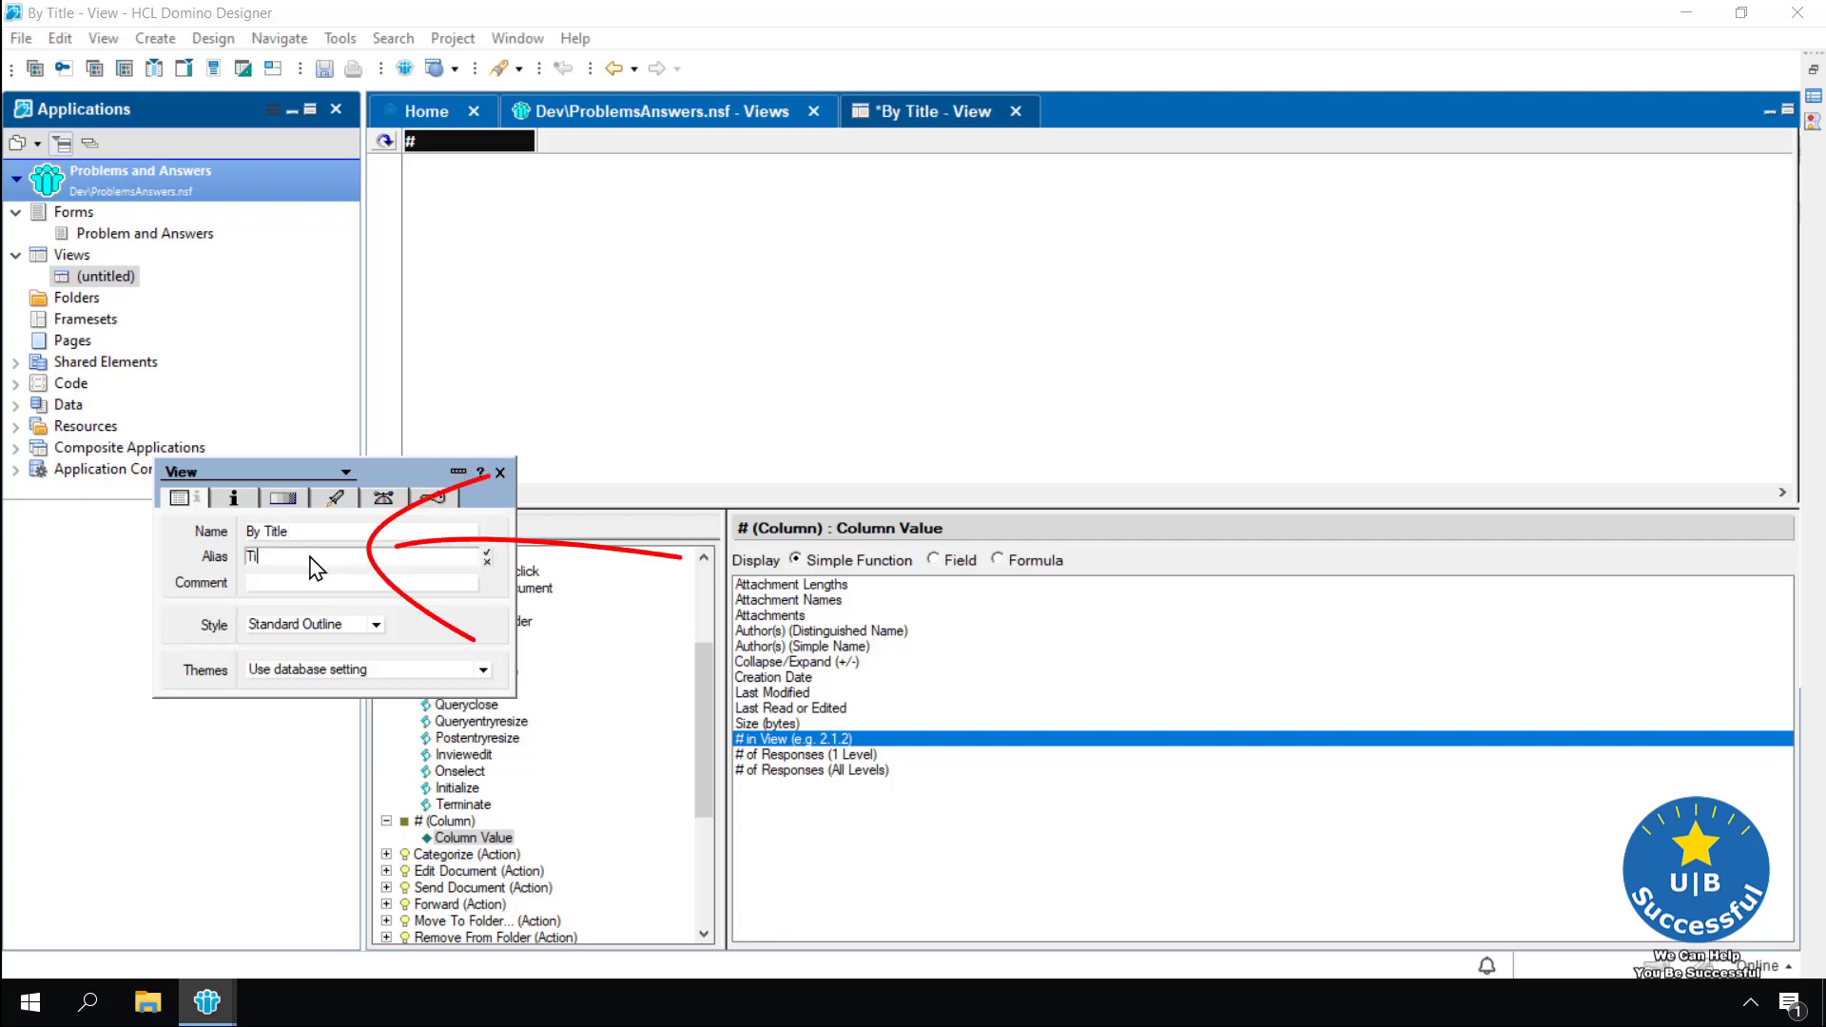
{"action": "type", "text": "itle"}
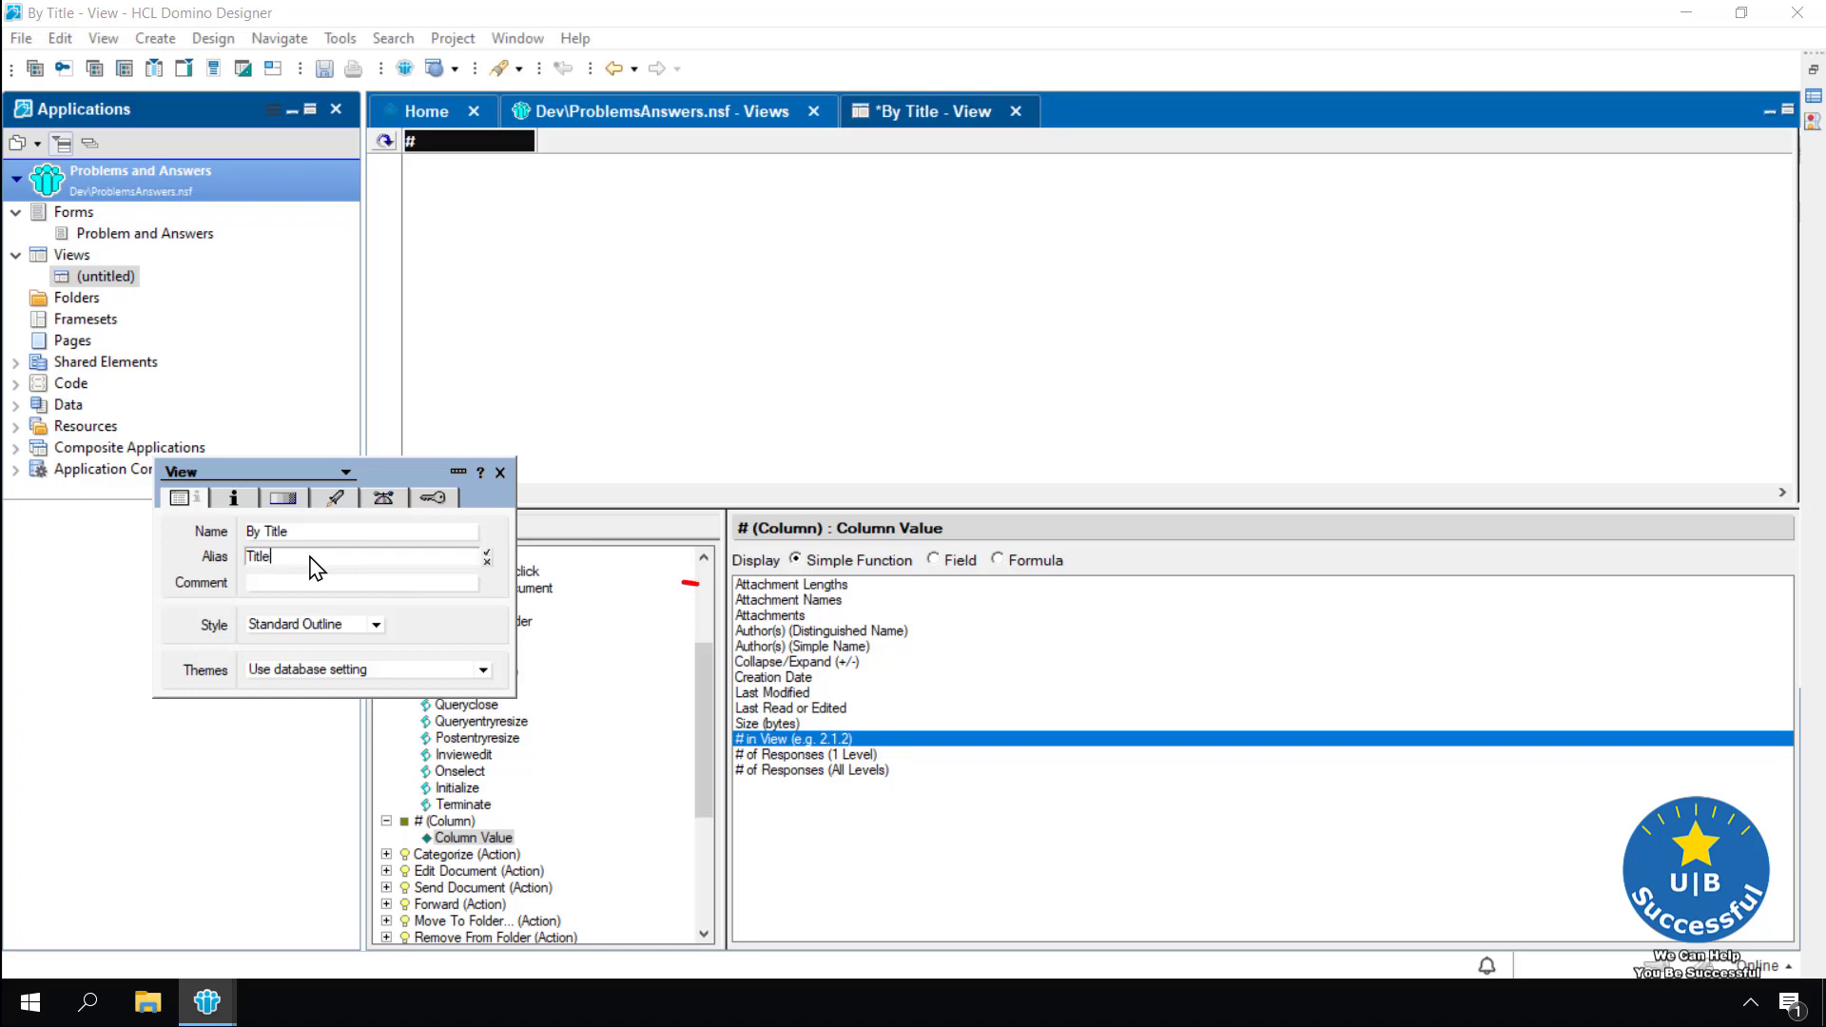
{"action": "left_click", "coordinate": [268, 582]}
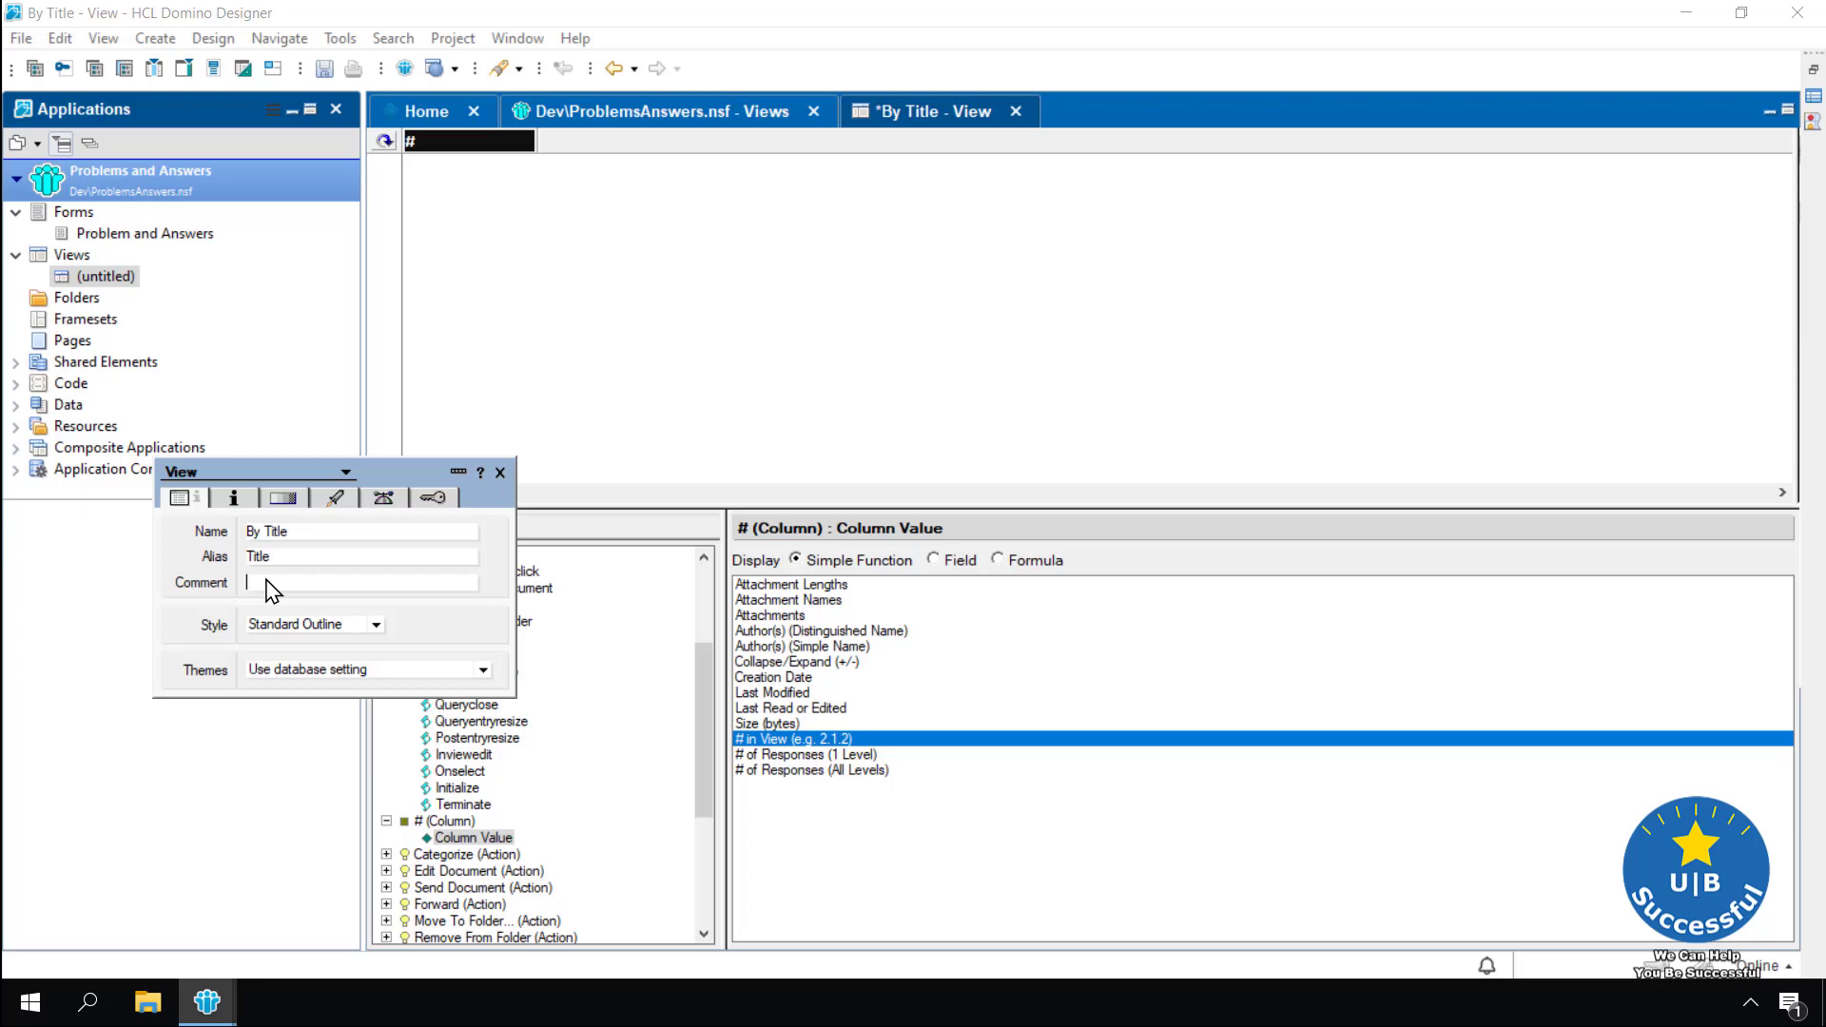
{"action": "type", "text": "My "}
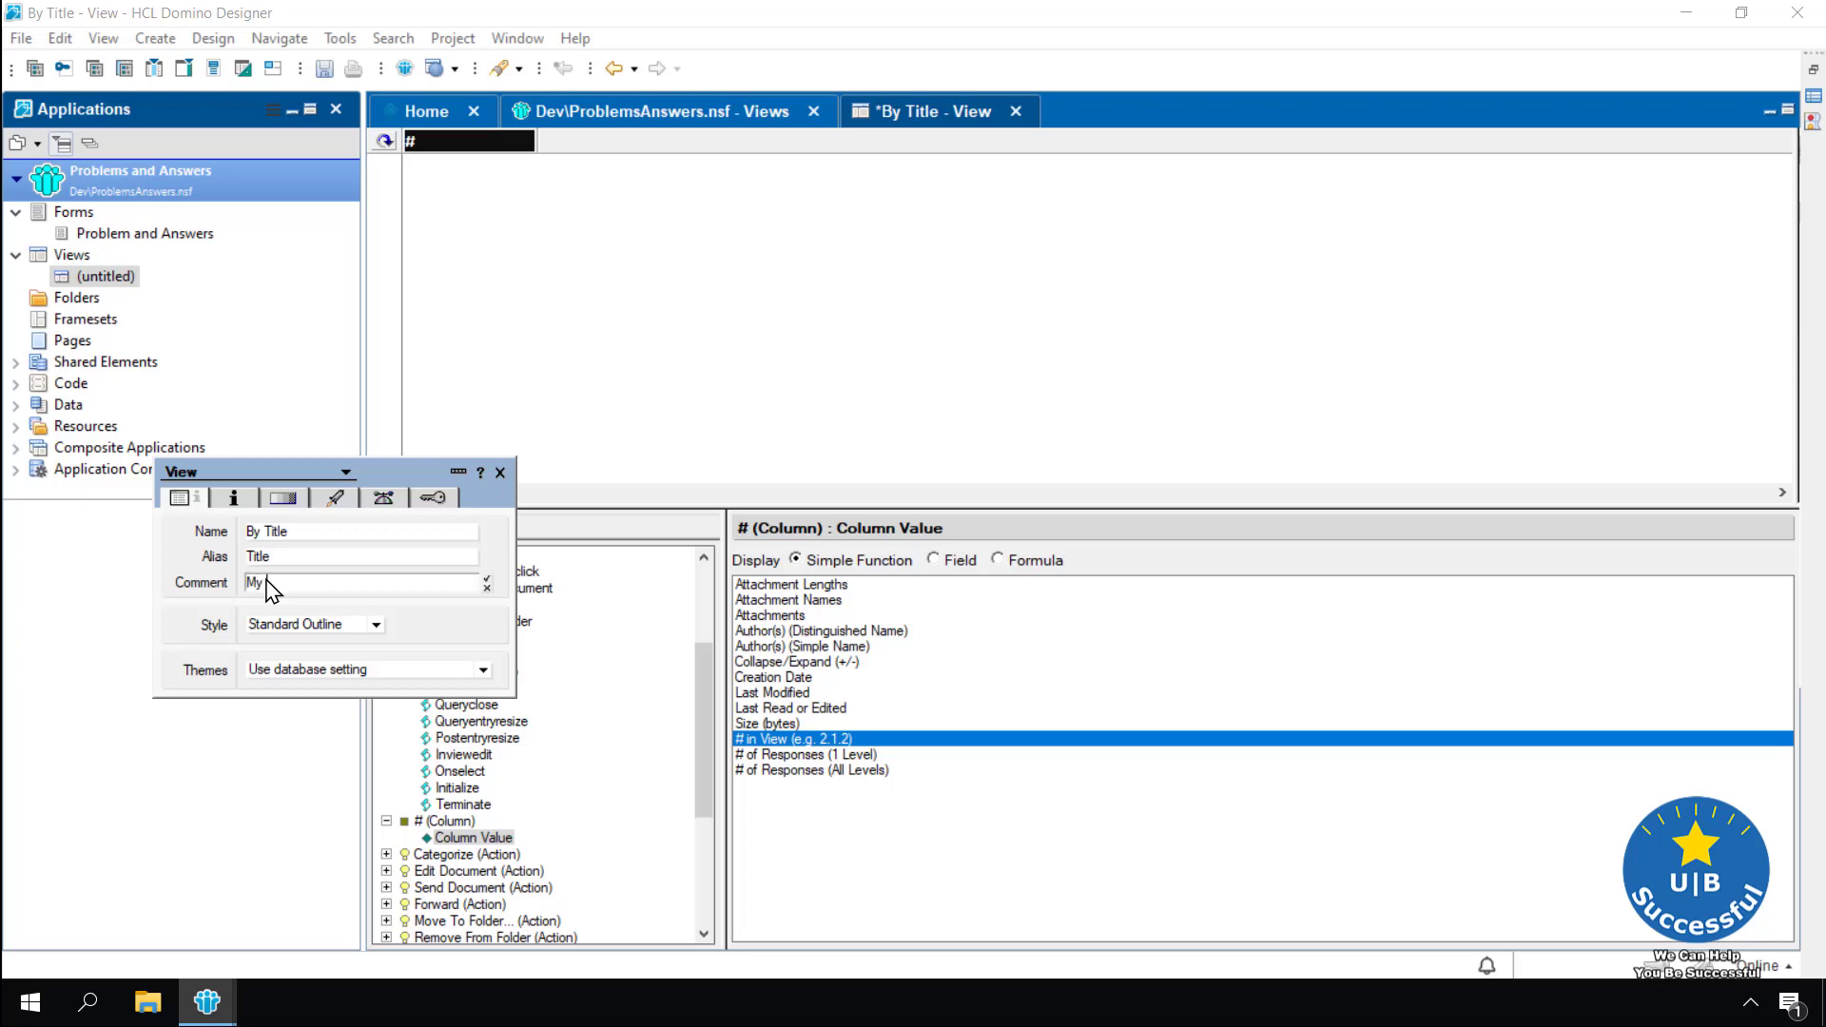
{"action": "type", "text": "first View"}
{"action": "left_click", "coordinate": [486, 578]}
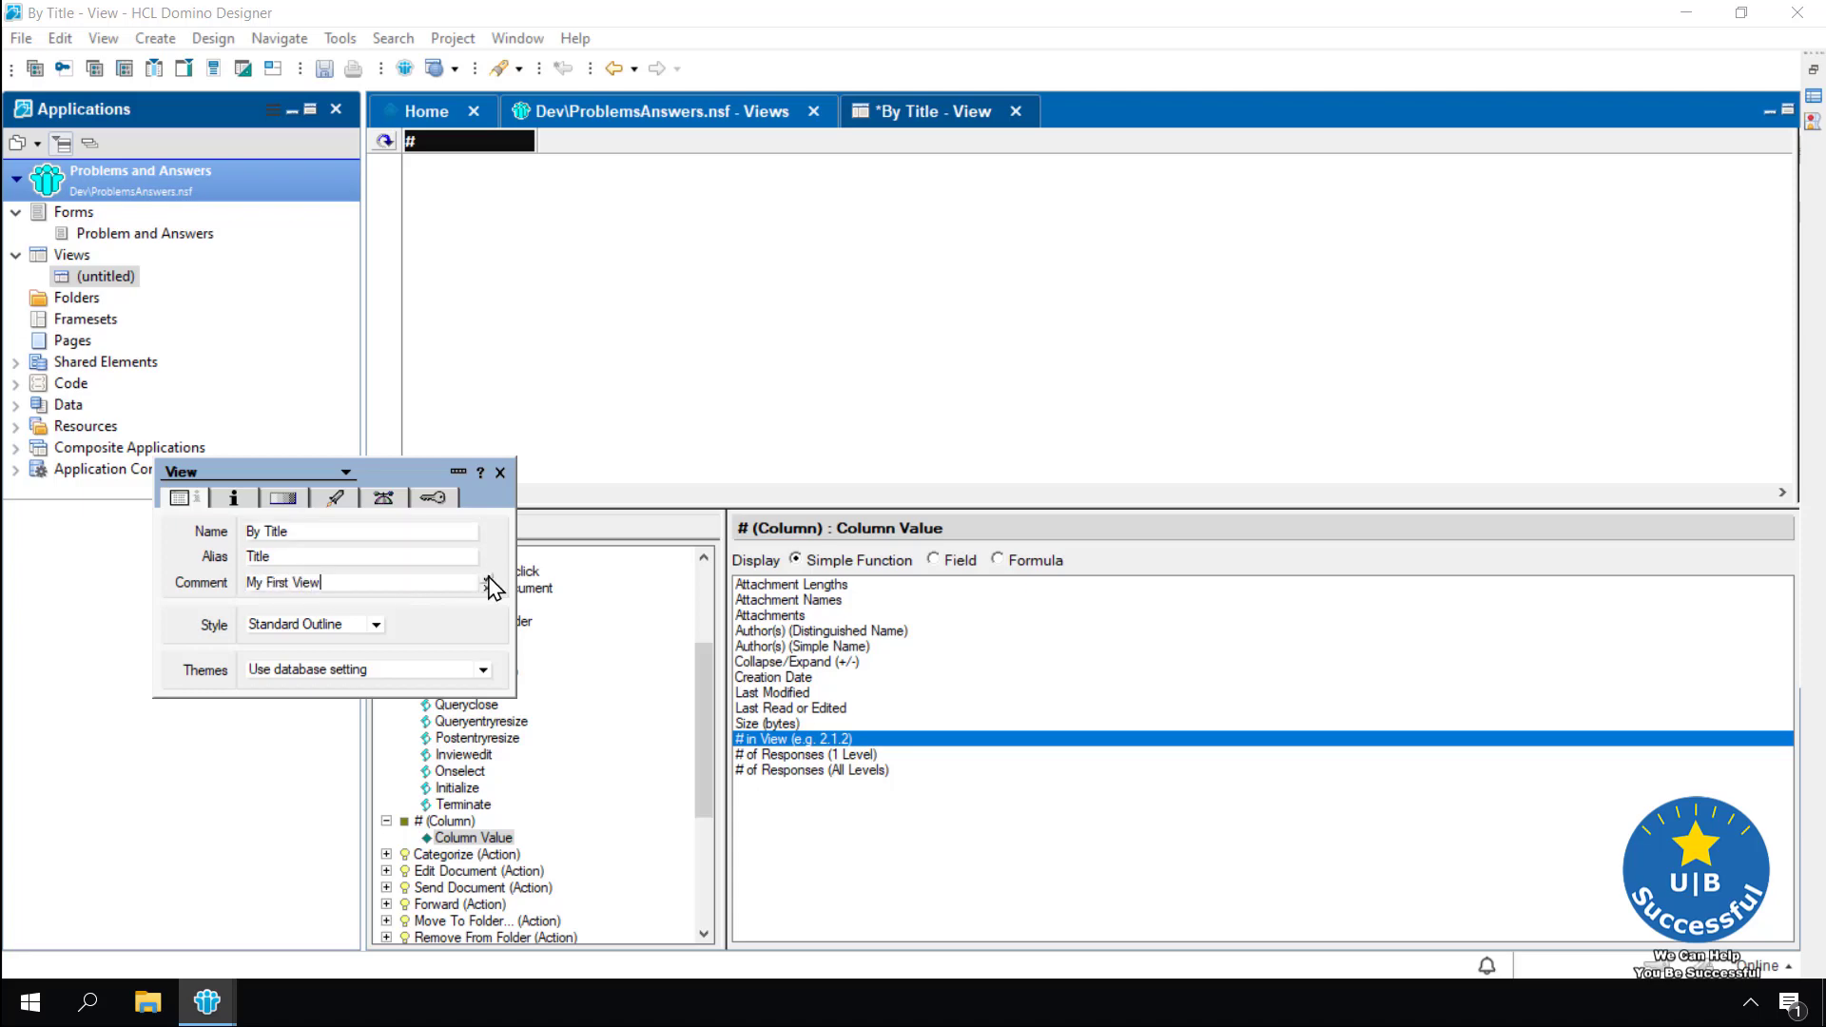
{"action": "left_click", "coordinate": [500, 472]}
{"action": "left_click", "coordinate": [583, 365]}
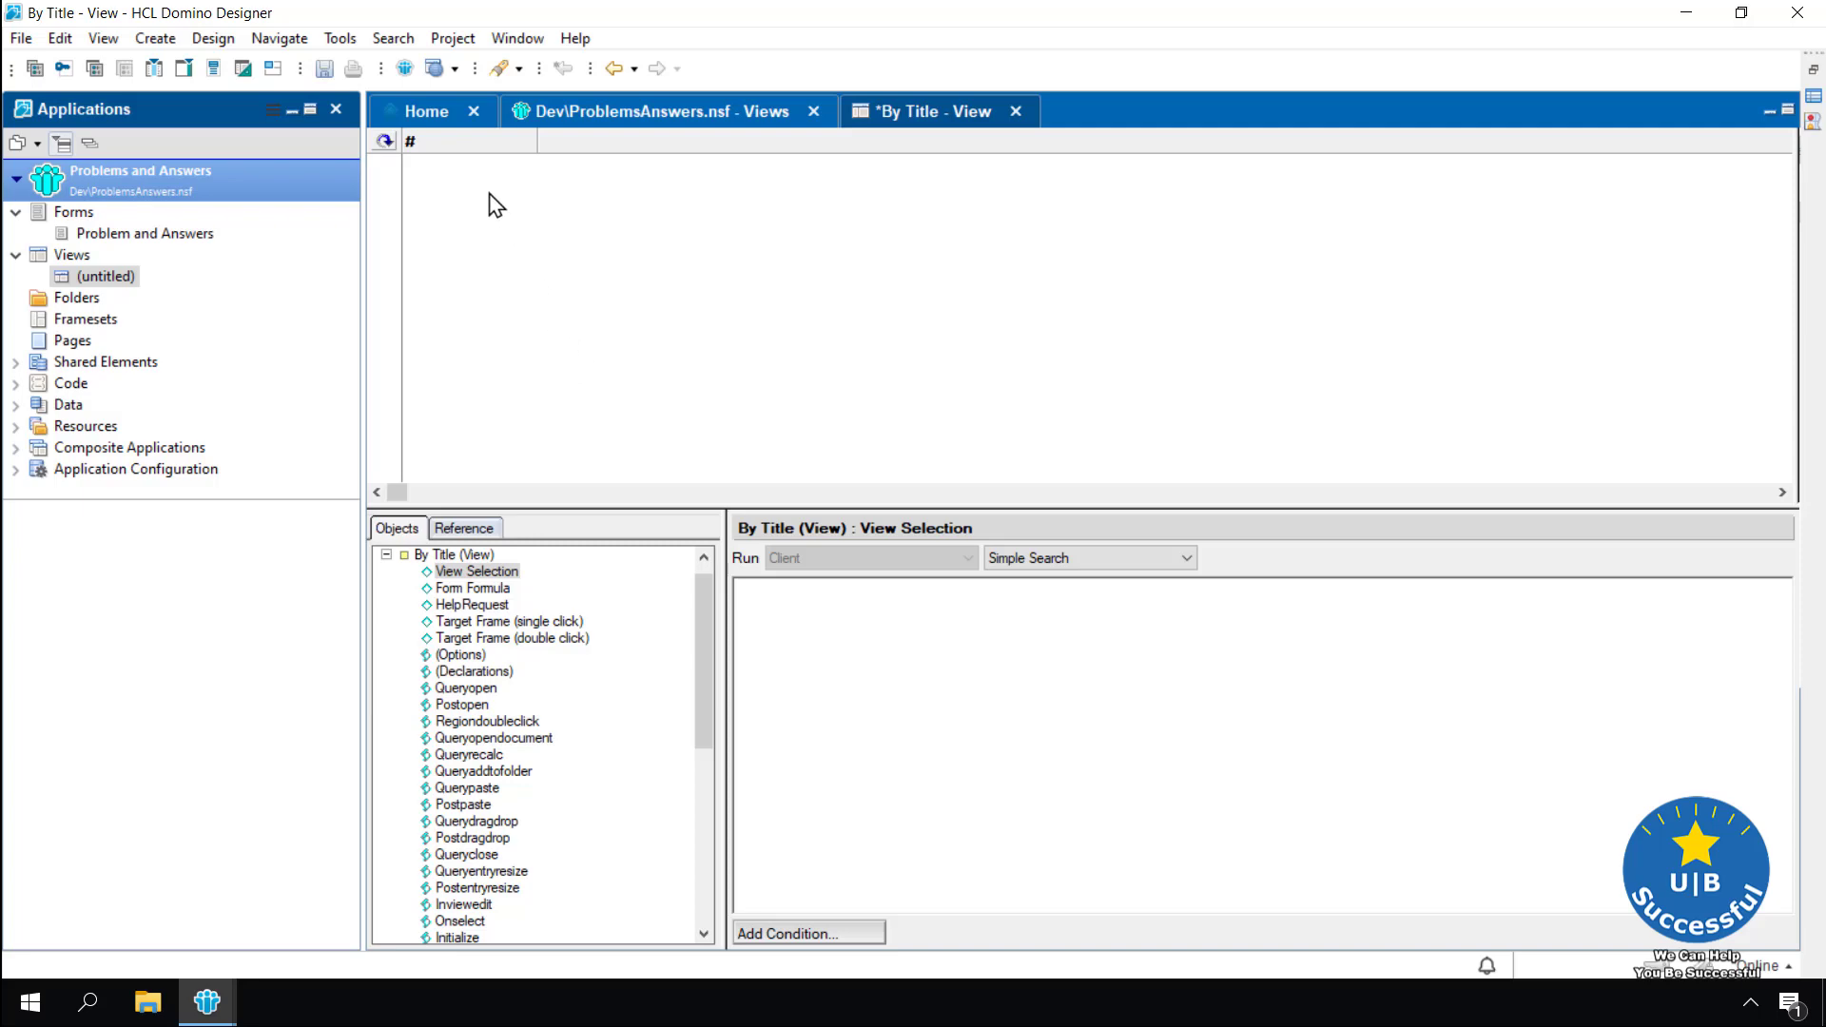
{"action": "left_click", "coordinate": [459, 142]}
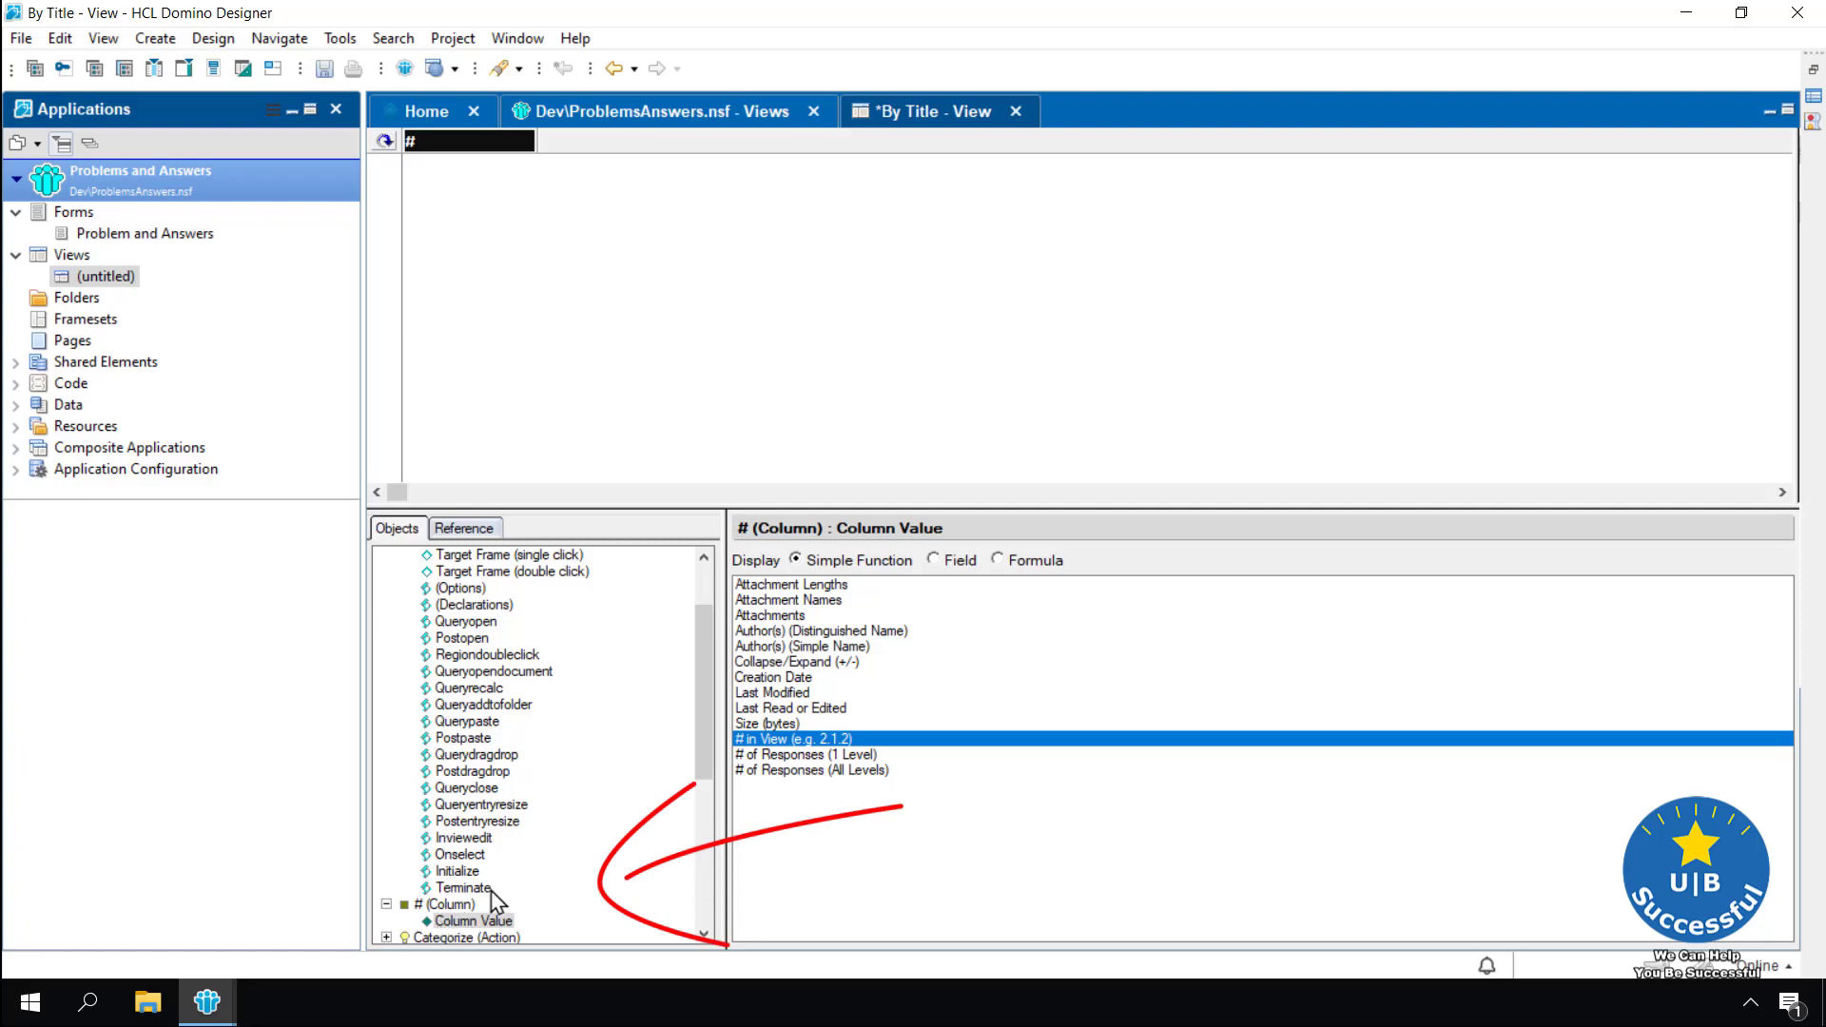
Retitle the # column 'Title' and set its width to 25
{"action": "left_click", "coordinate": [751, 741]}
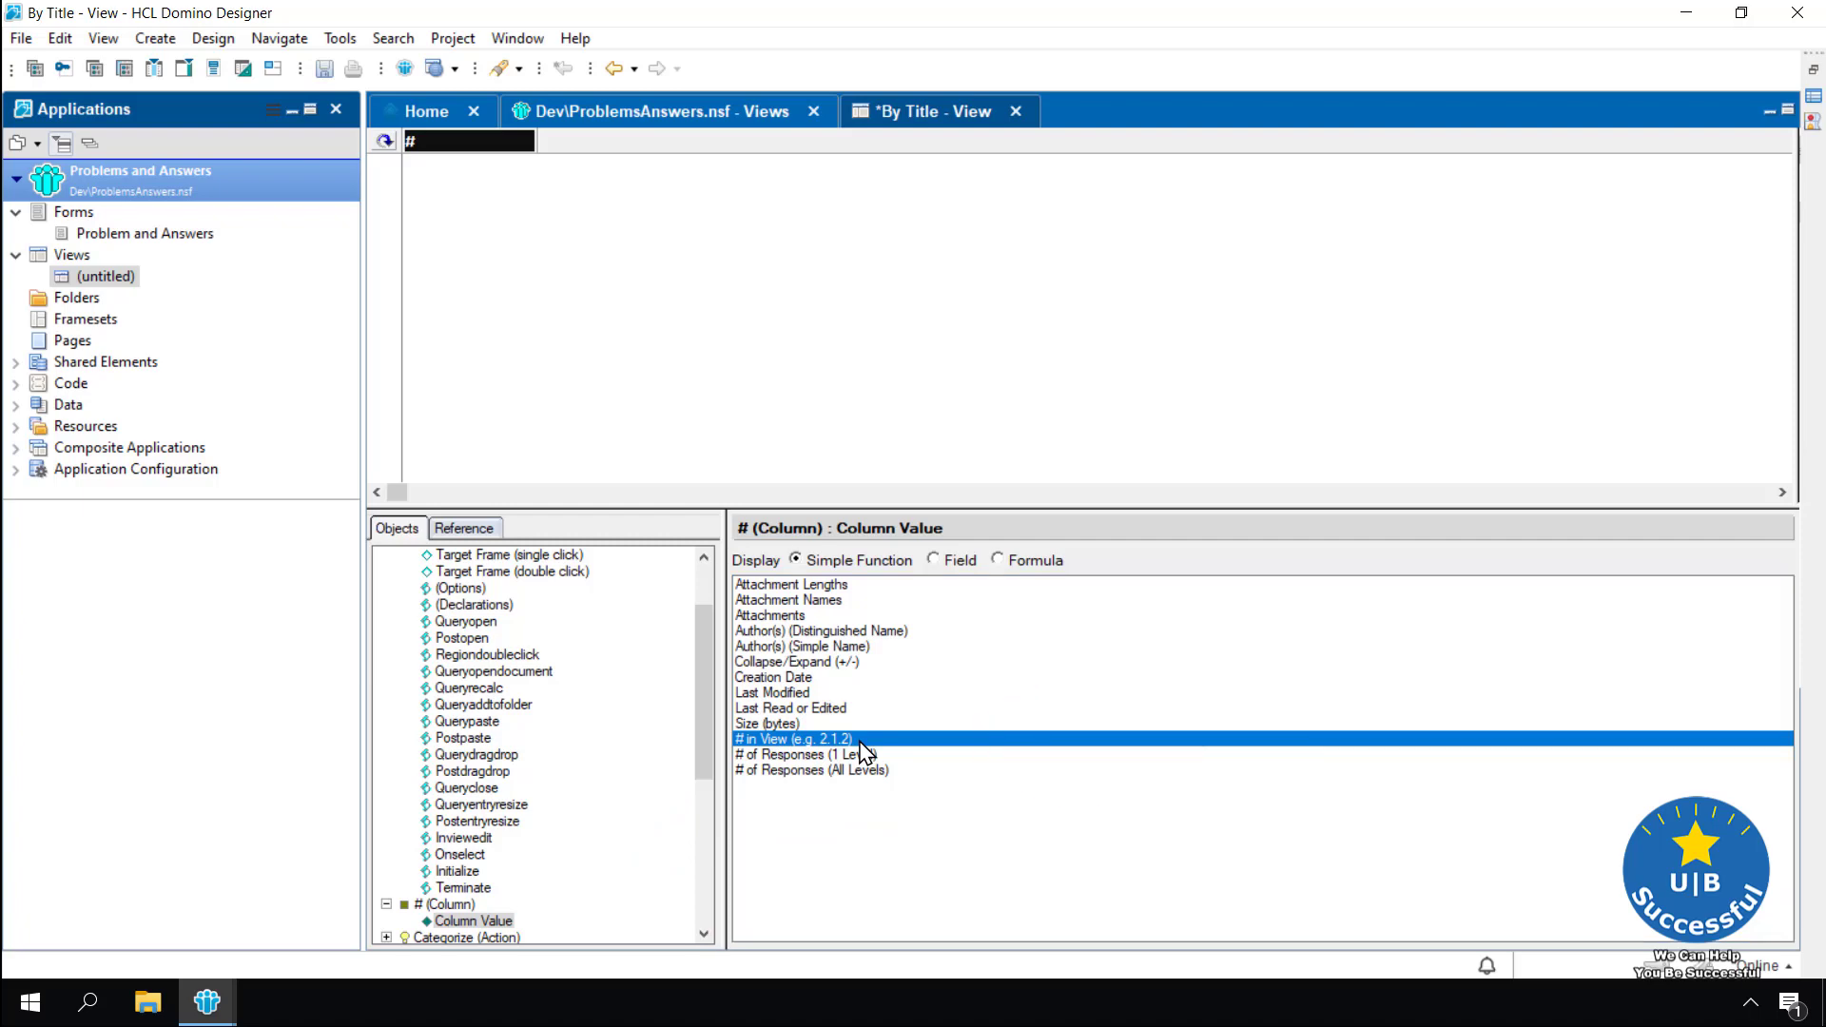
{"action": "double_click", "coordinate": [466, 144]}
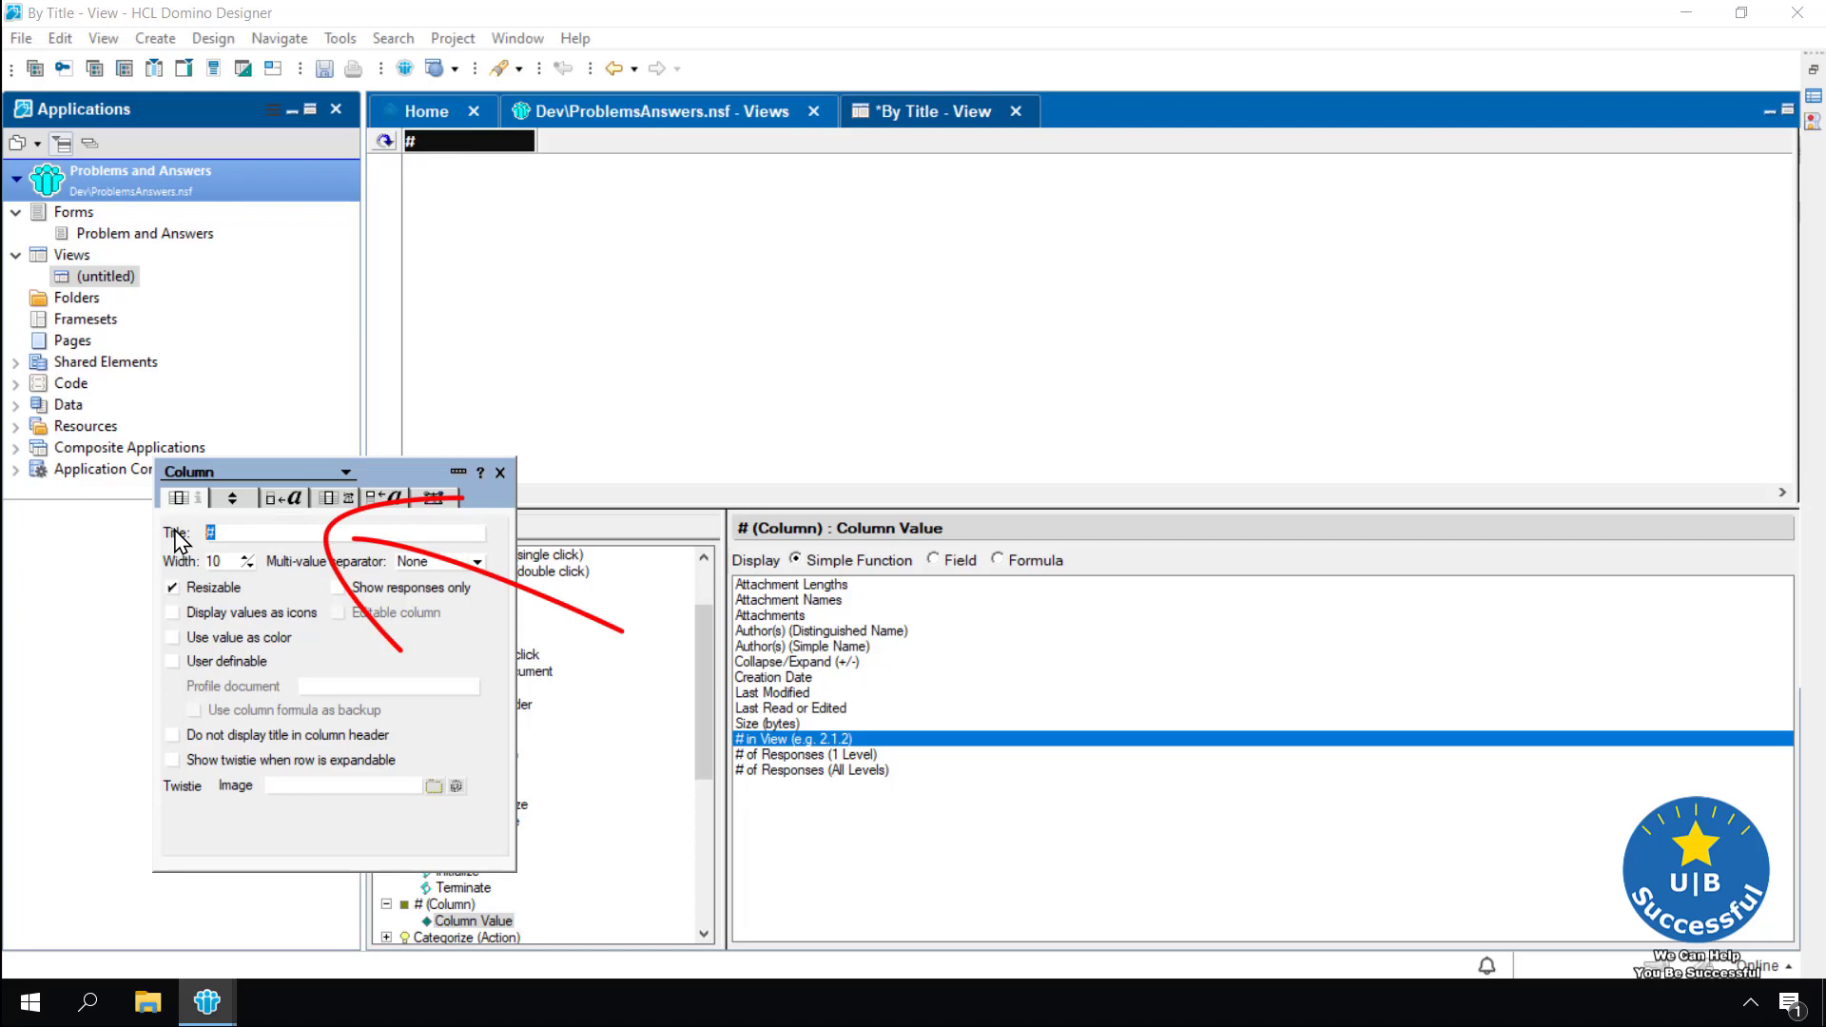
{"action": "type", "text": "Title"}
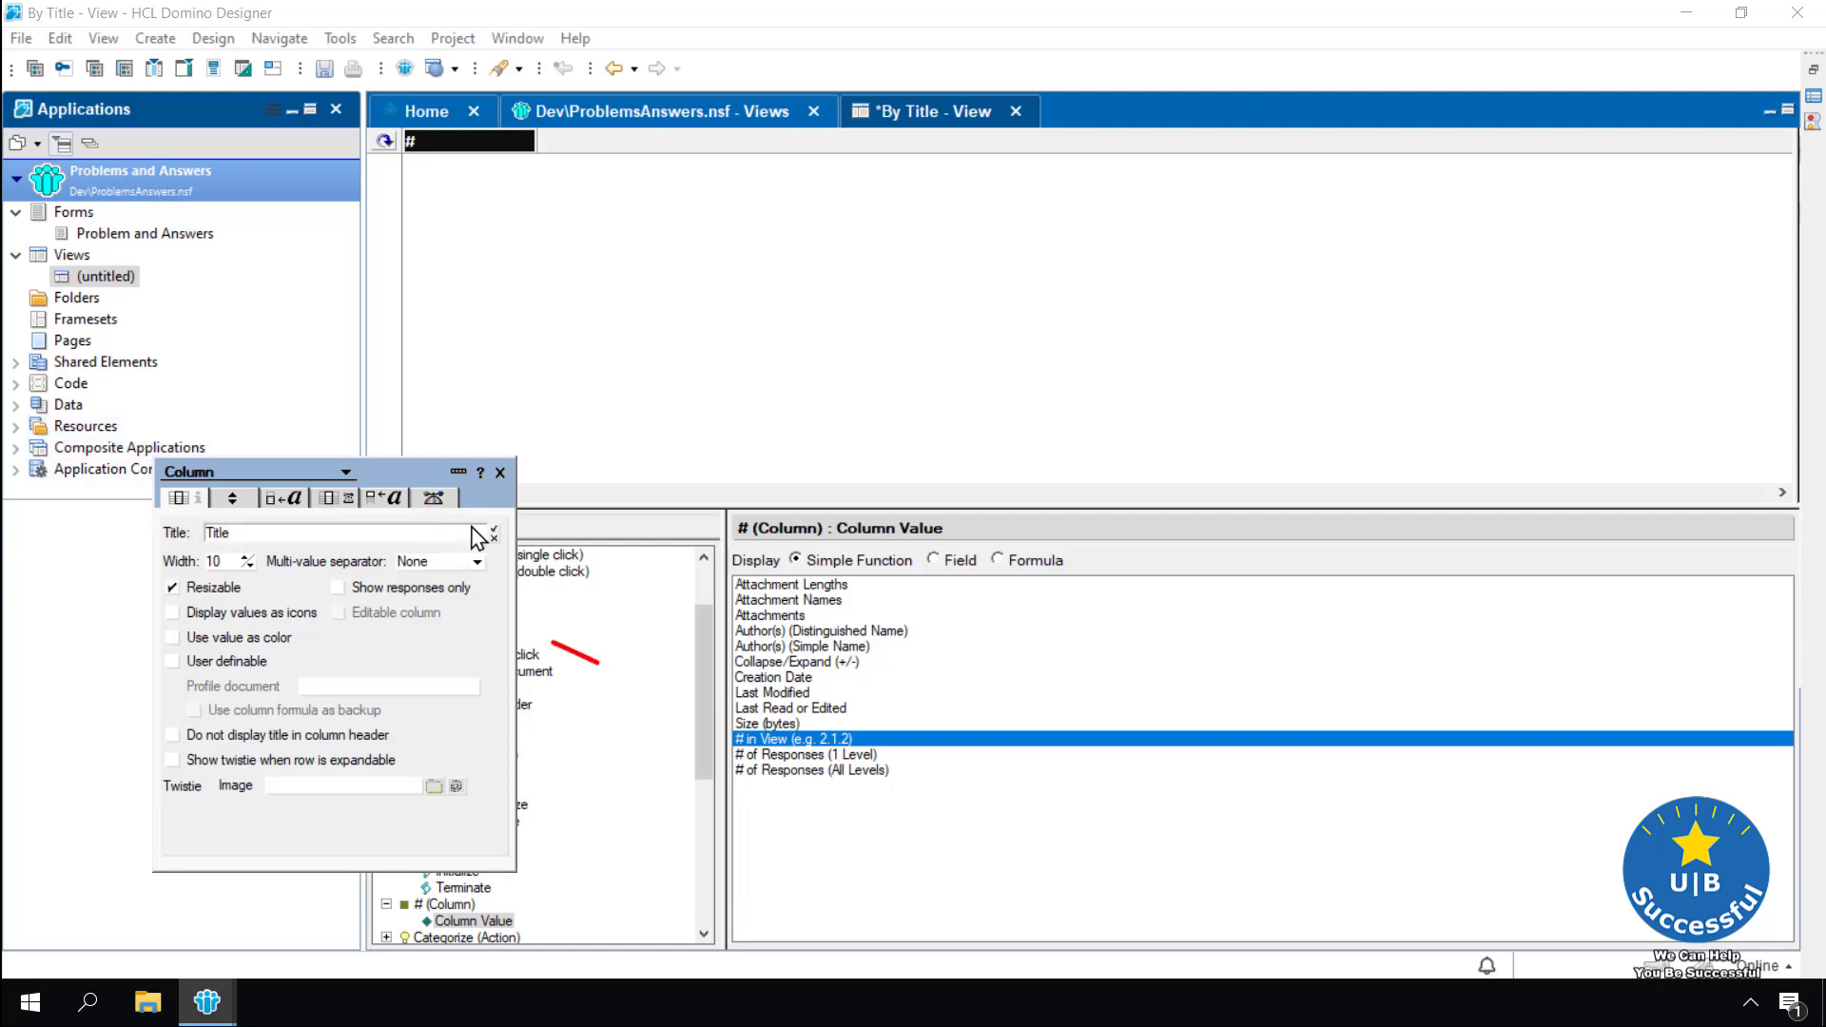
{"action": "key", "text": "Return"}
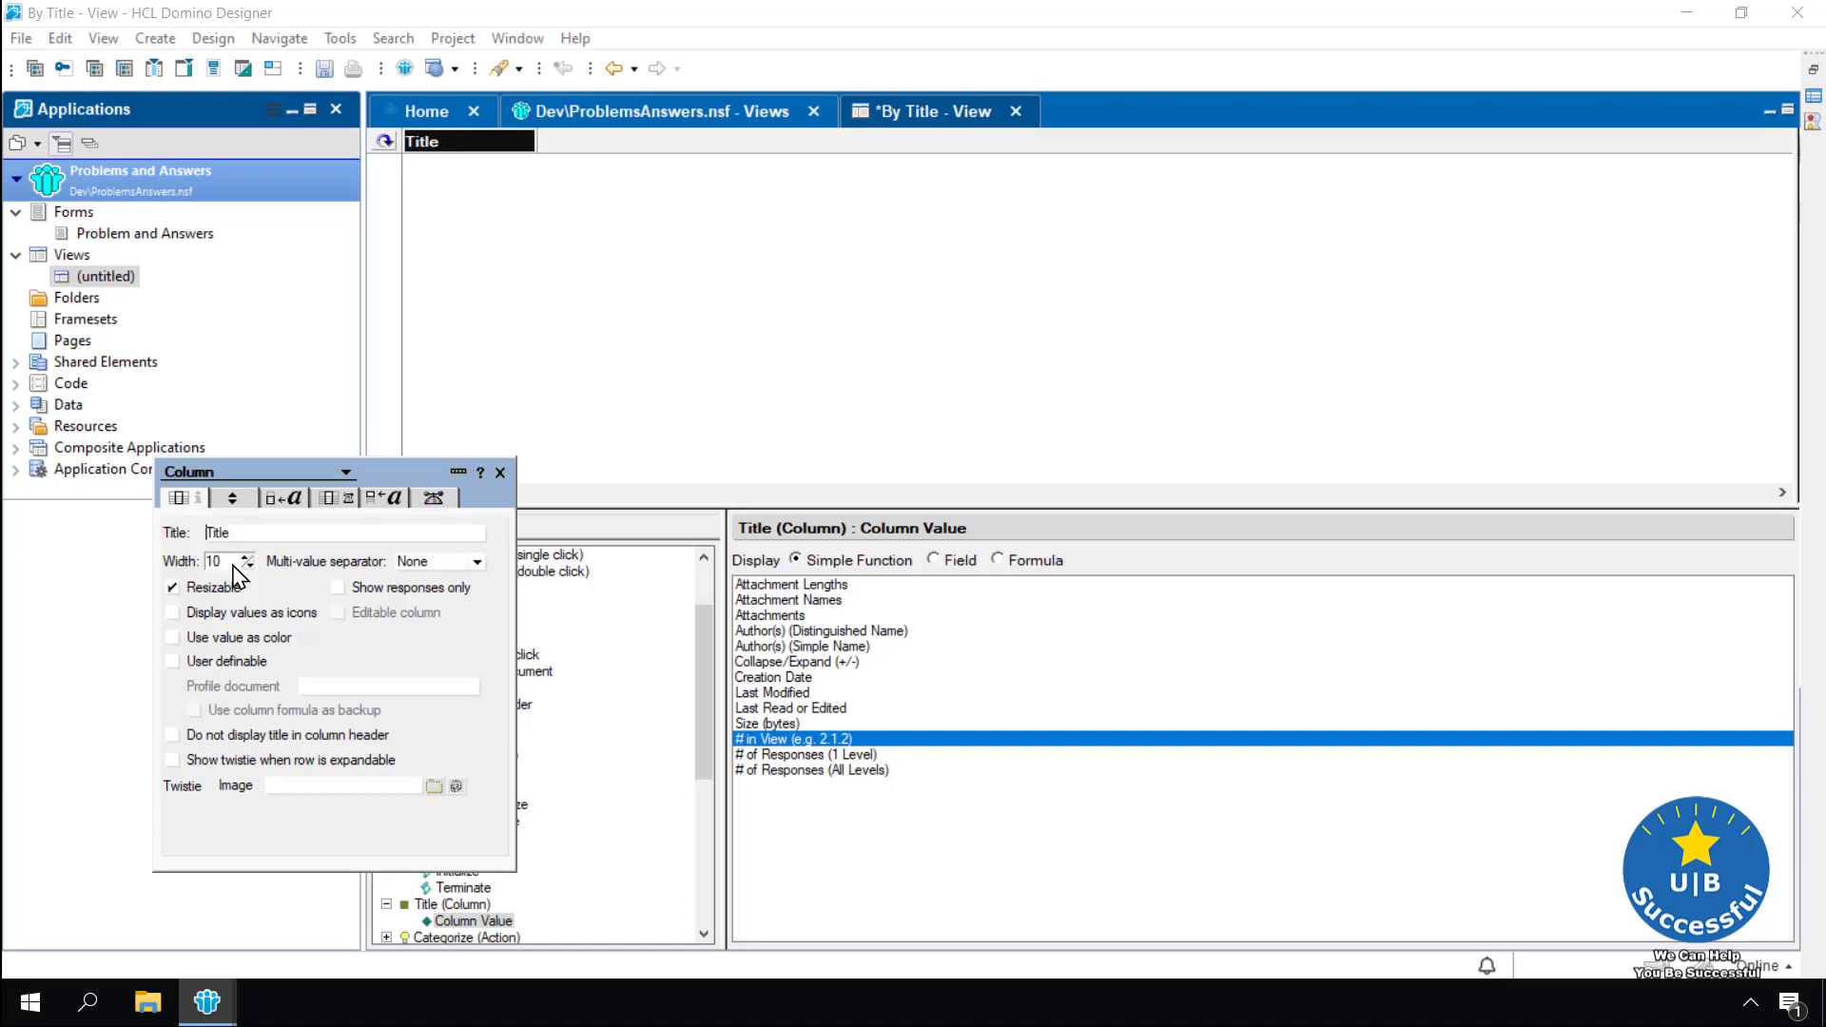
{"action": "double_click", "coordinate": [213, 563]}
{"action": "type", "text": "25"}
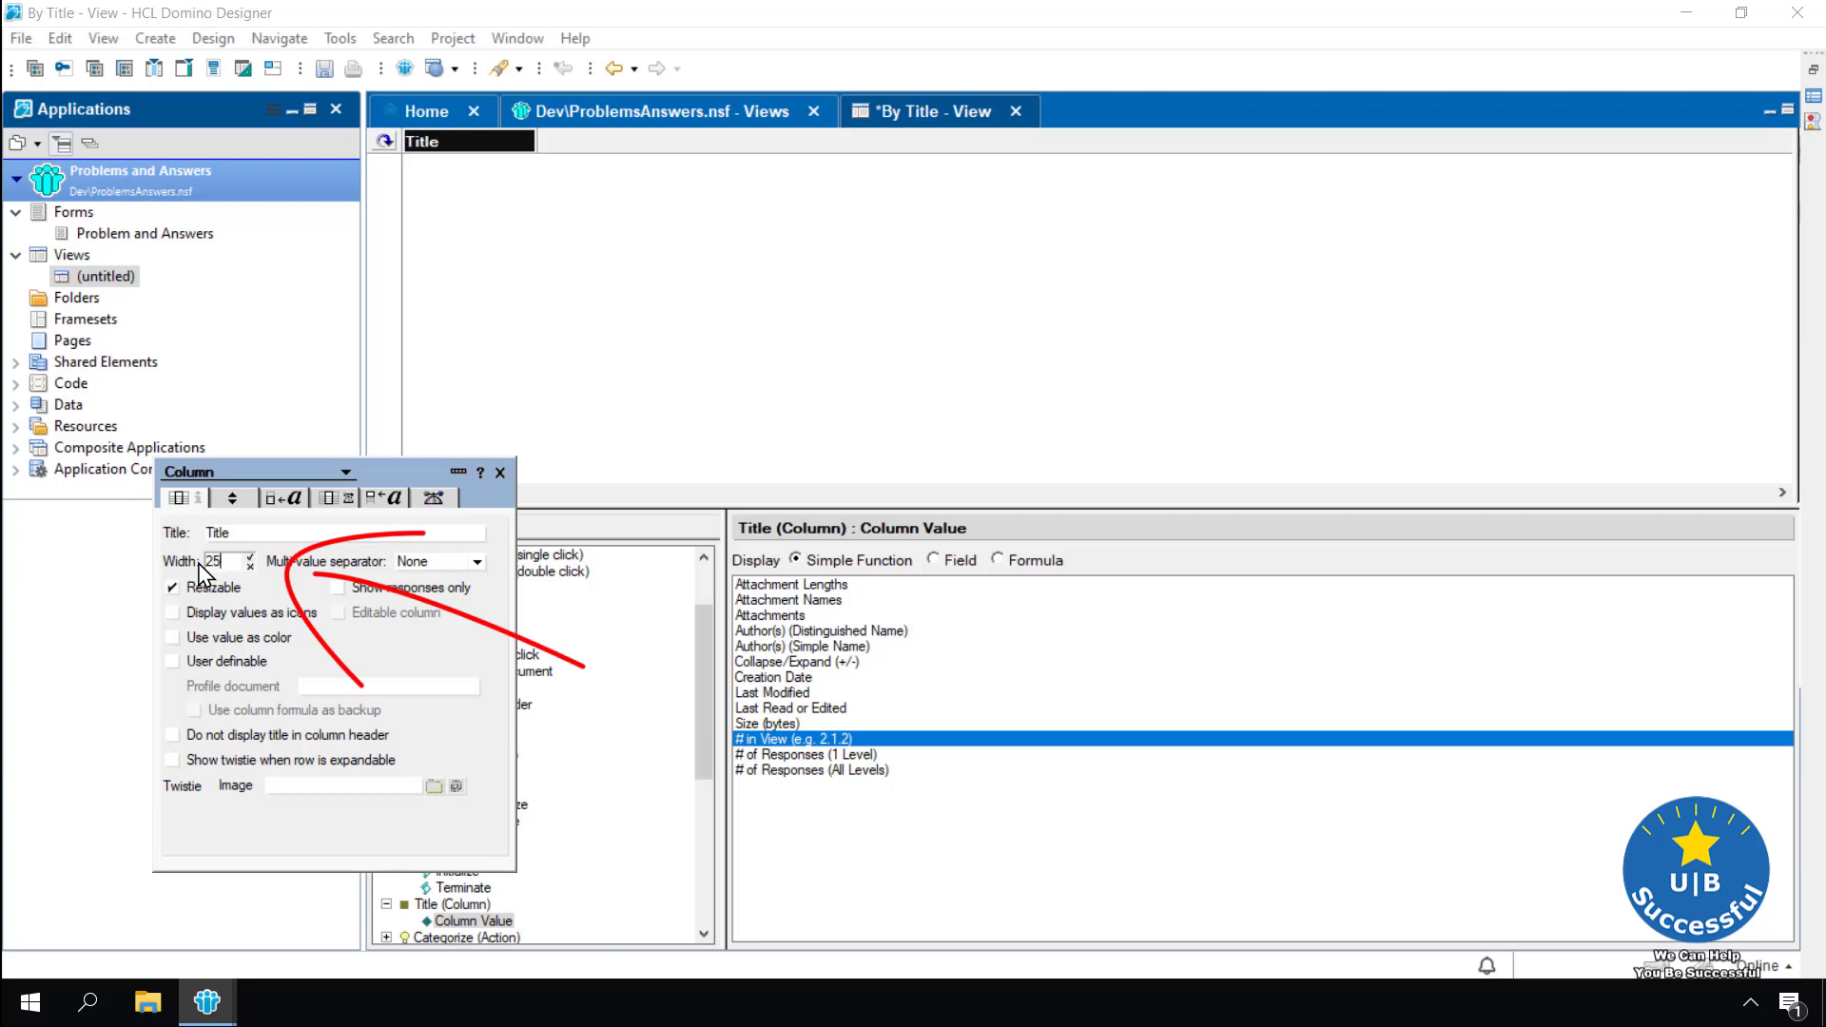
{"action": "left_click", "coordinate": [250, 557]}
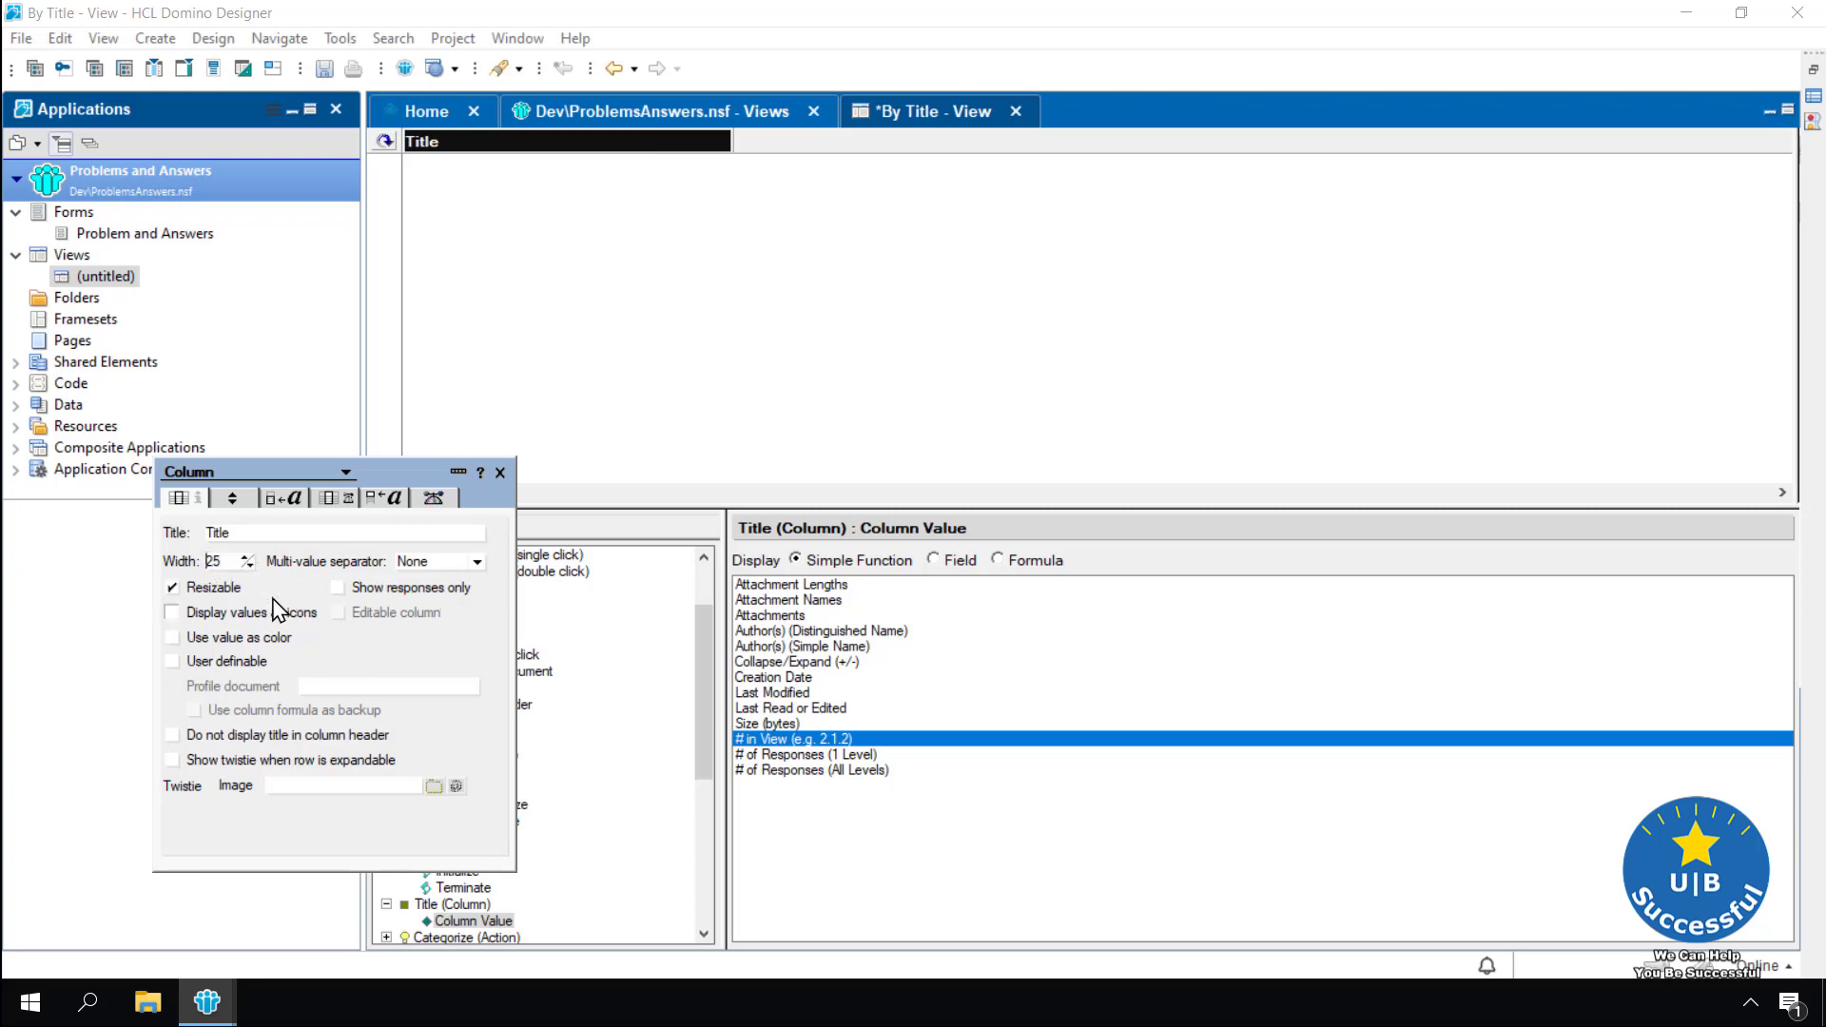
{"action": "left_click", "coordinate": [500, 473]}
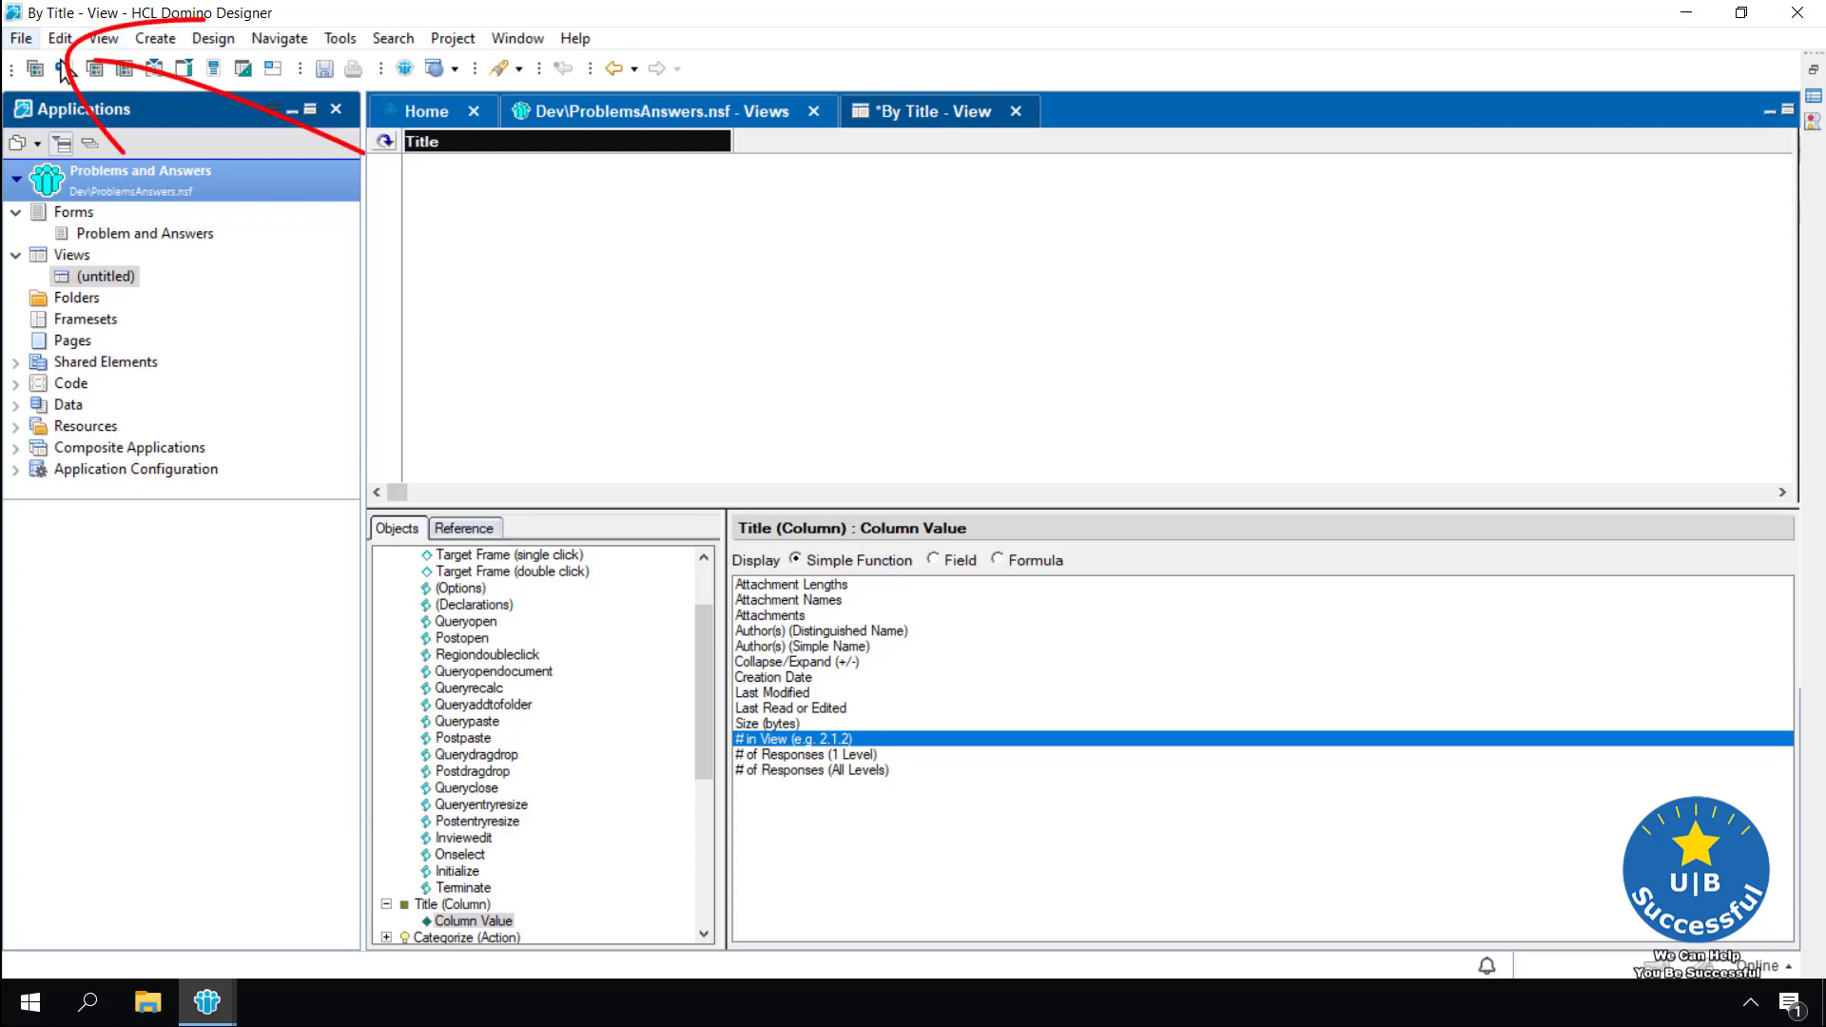
Save the By Title view with Ctrl+S and open it with Design > Preview in Notes
{"action": "left_click", "coordinate": [21, 39]}
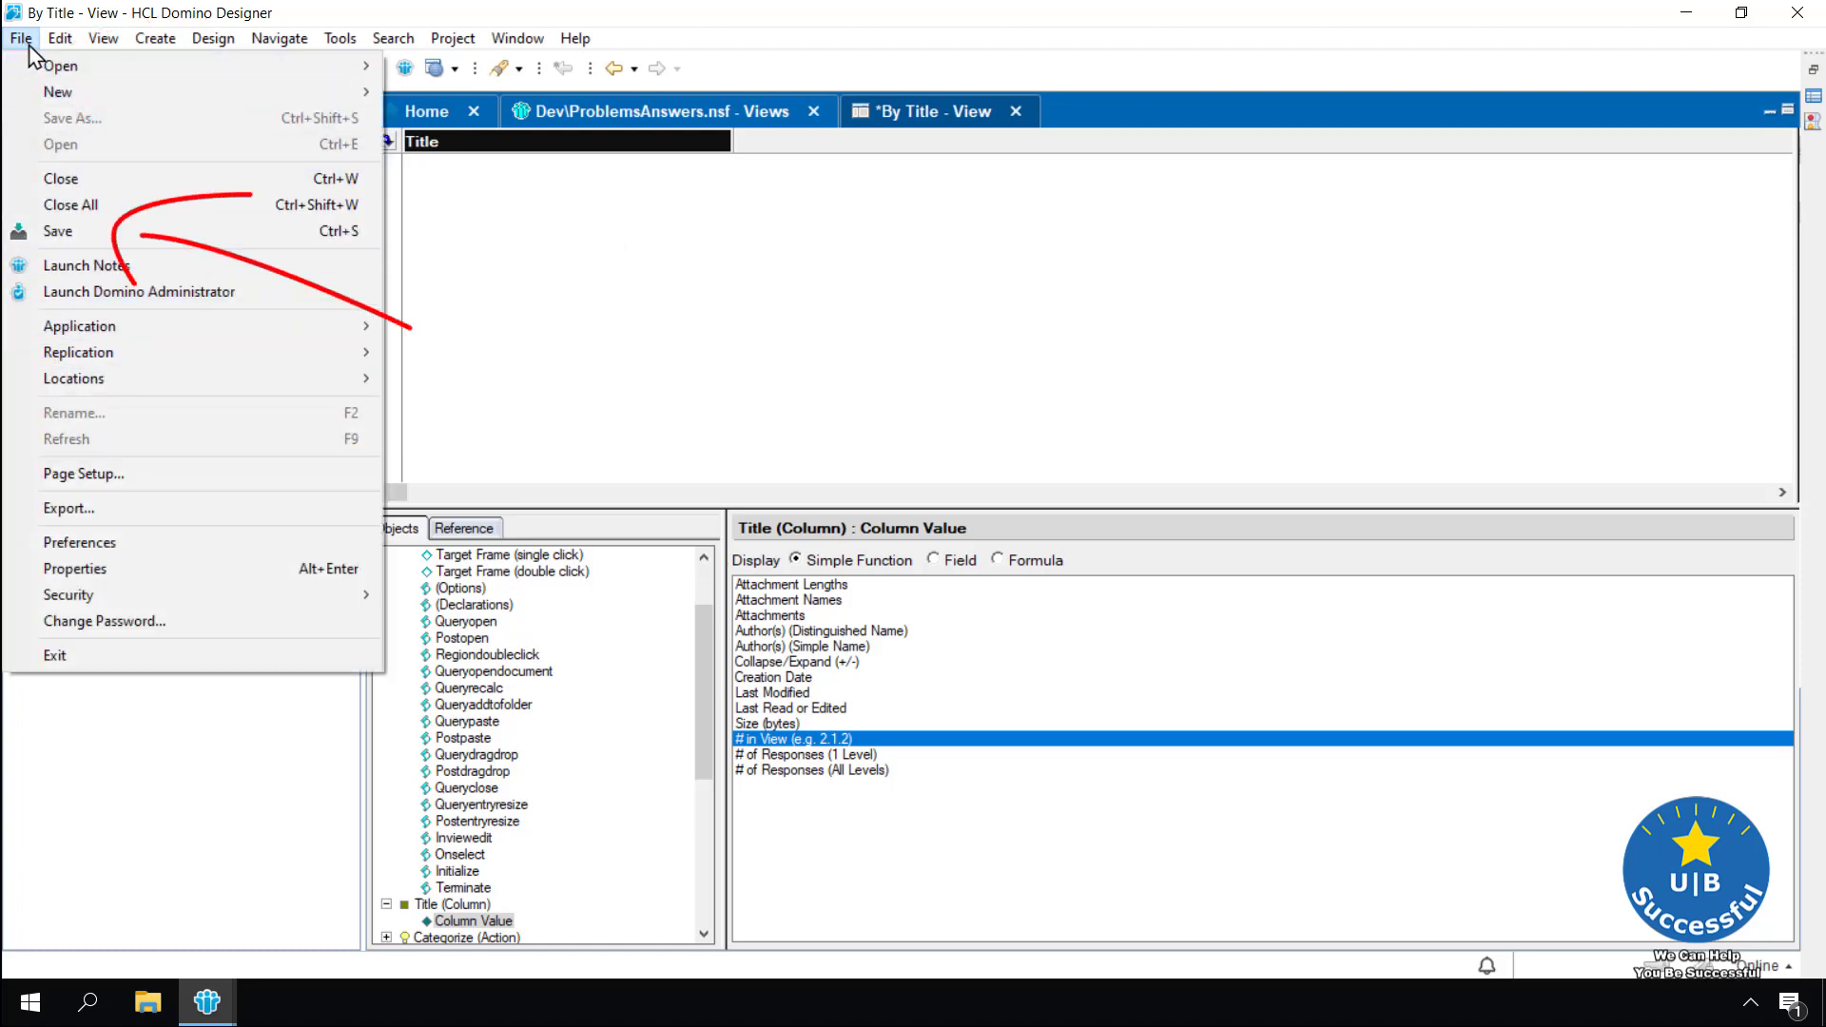
{"action": "left_click", "coordinate": [652, 329]}
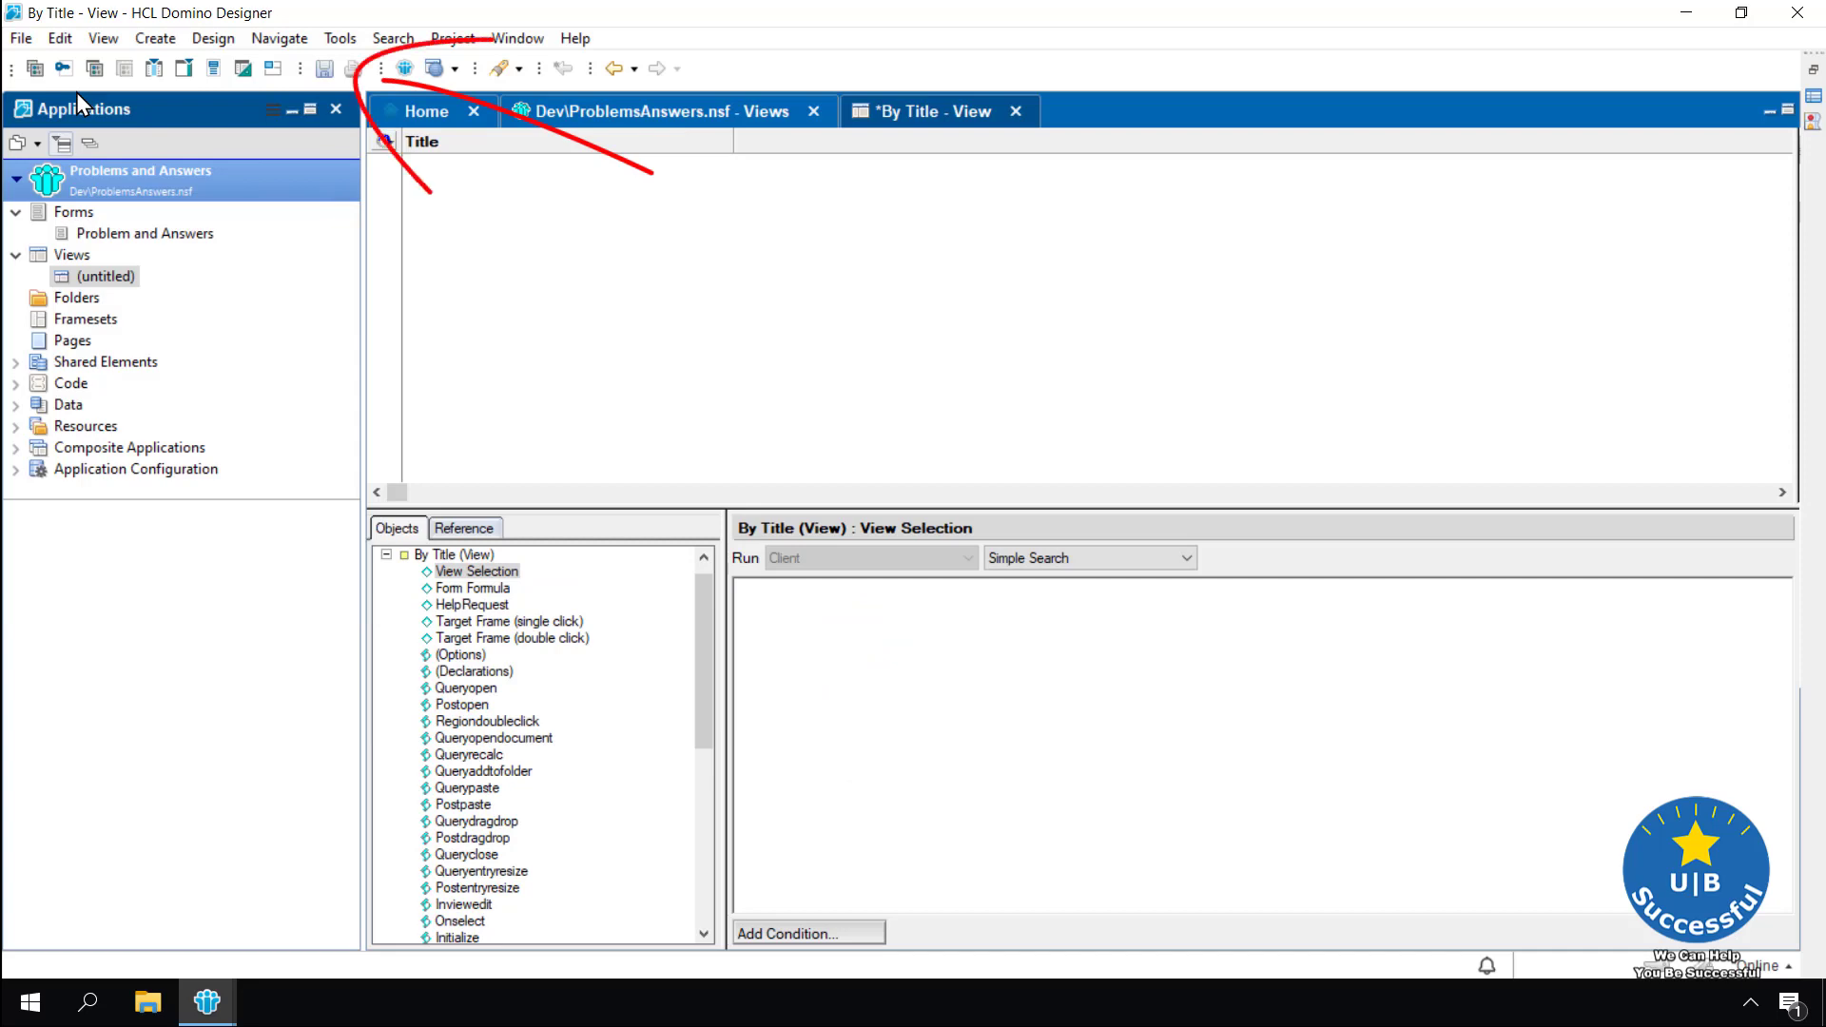
{"action": "key", "text": "ctrl+s"}
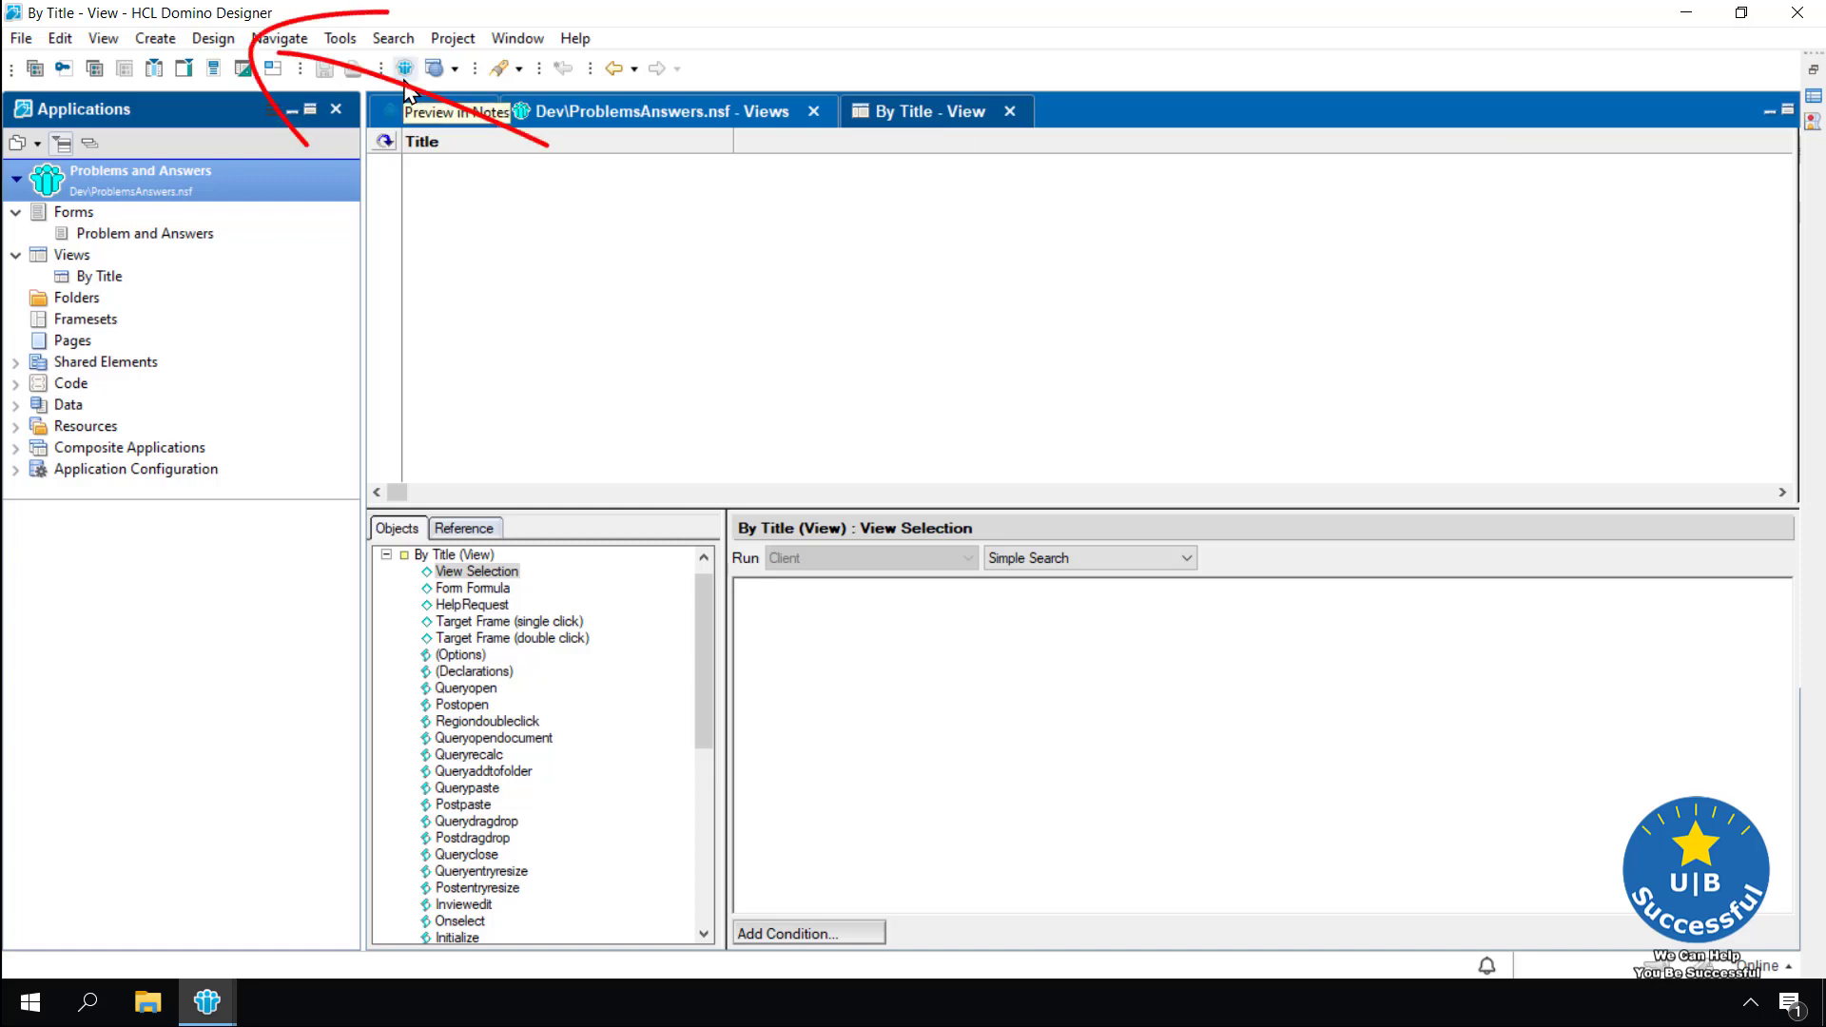
{"action": "left_click", "coordinate": [211, 38]}
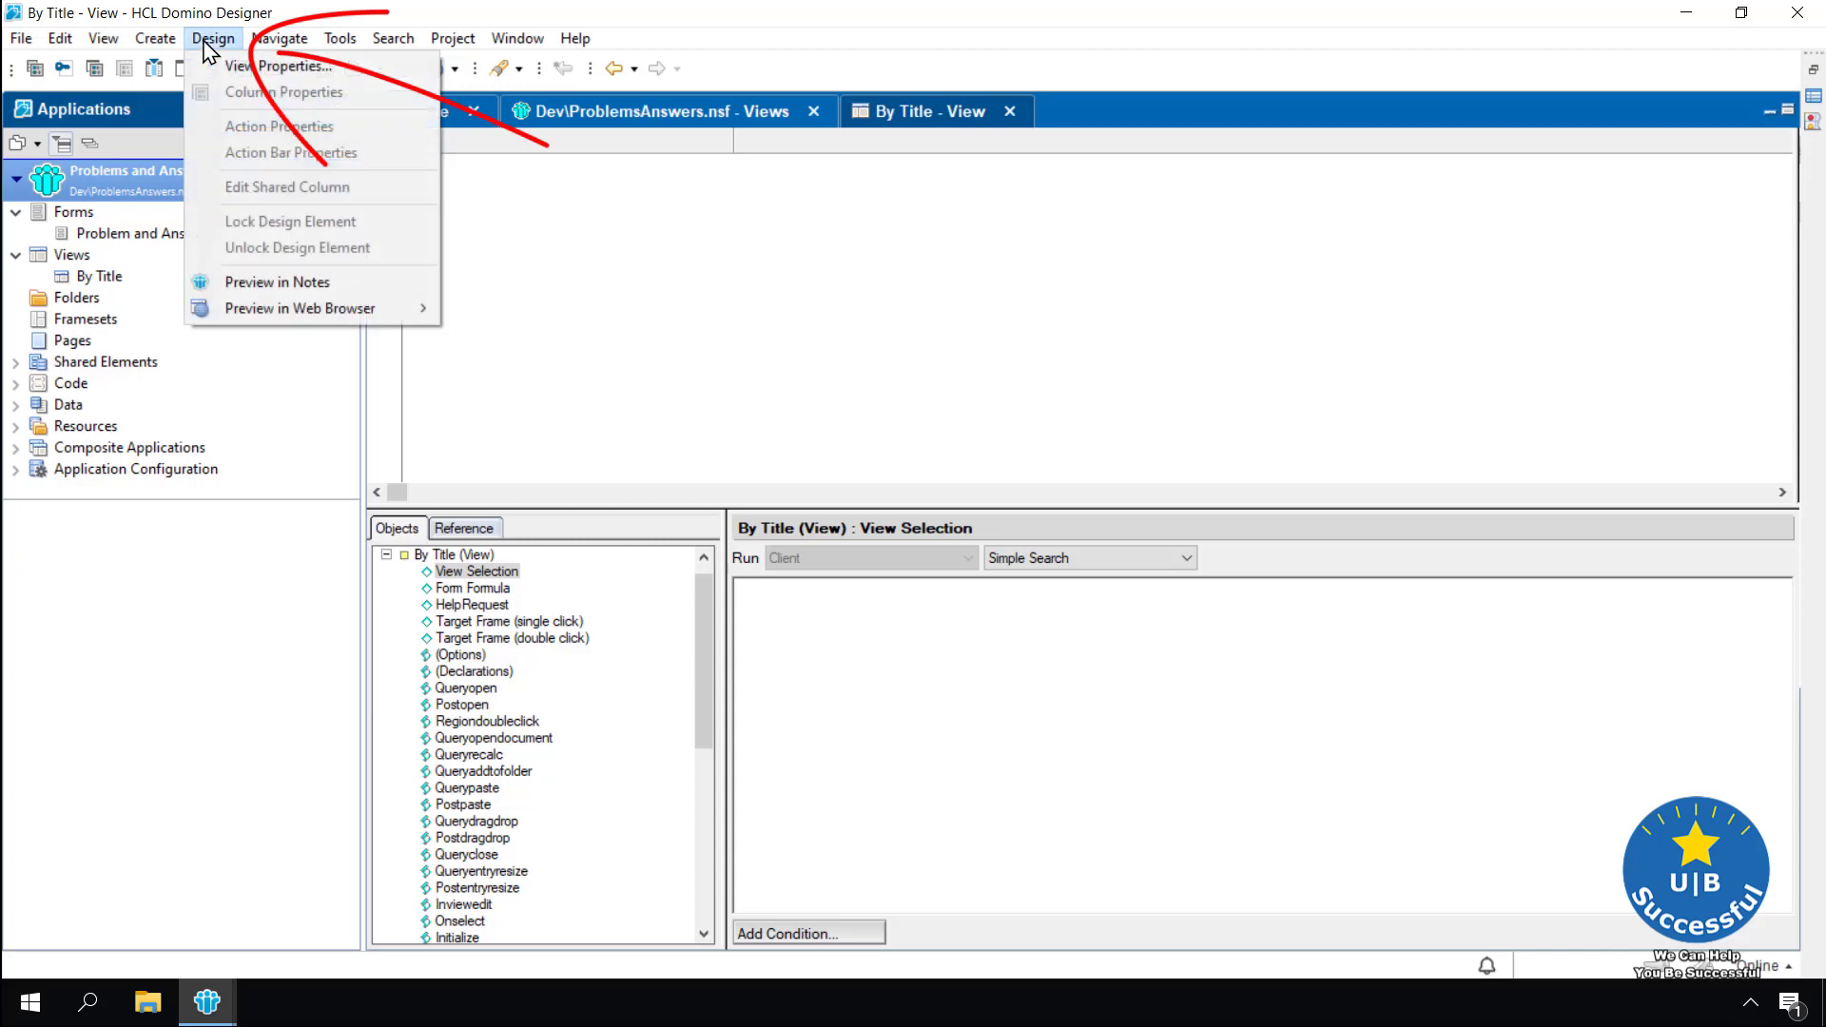
{"action": "left_click", "coordinate": [239, 290]}
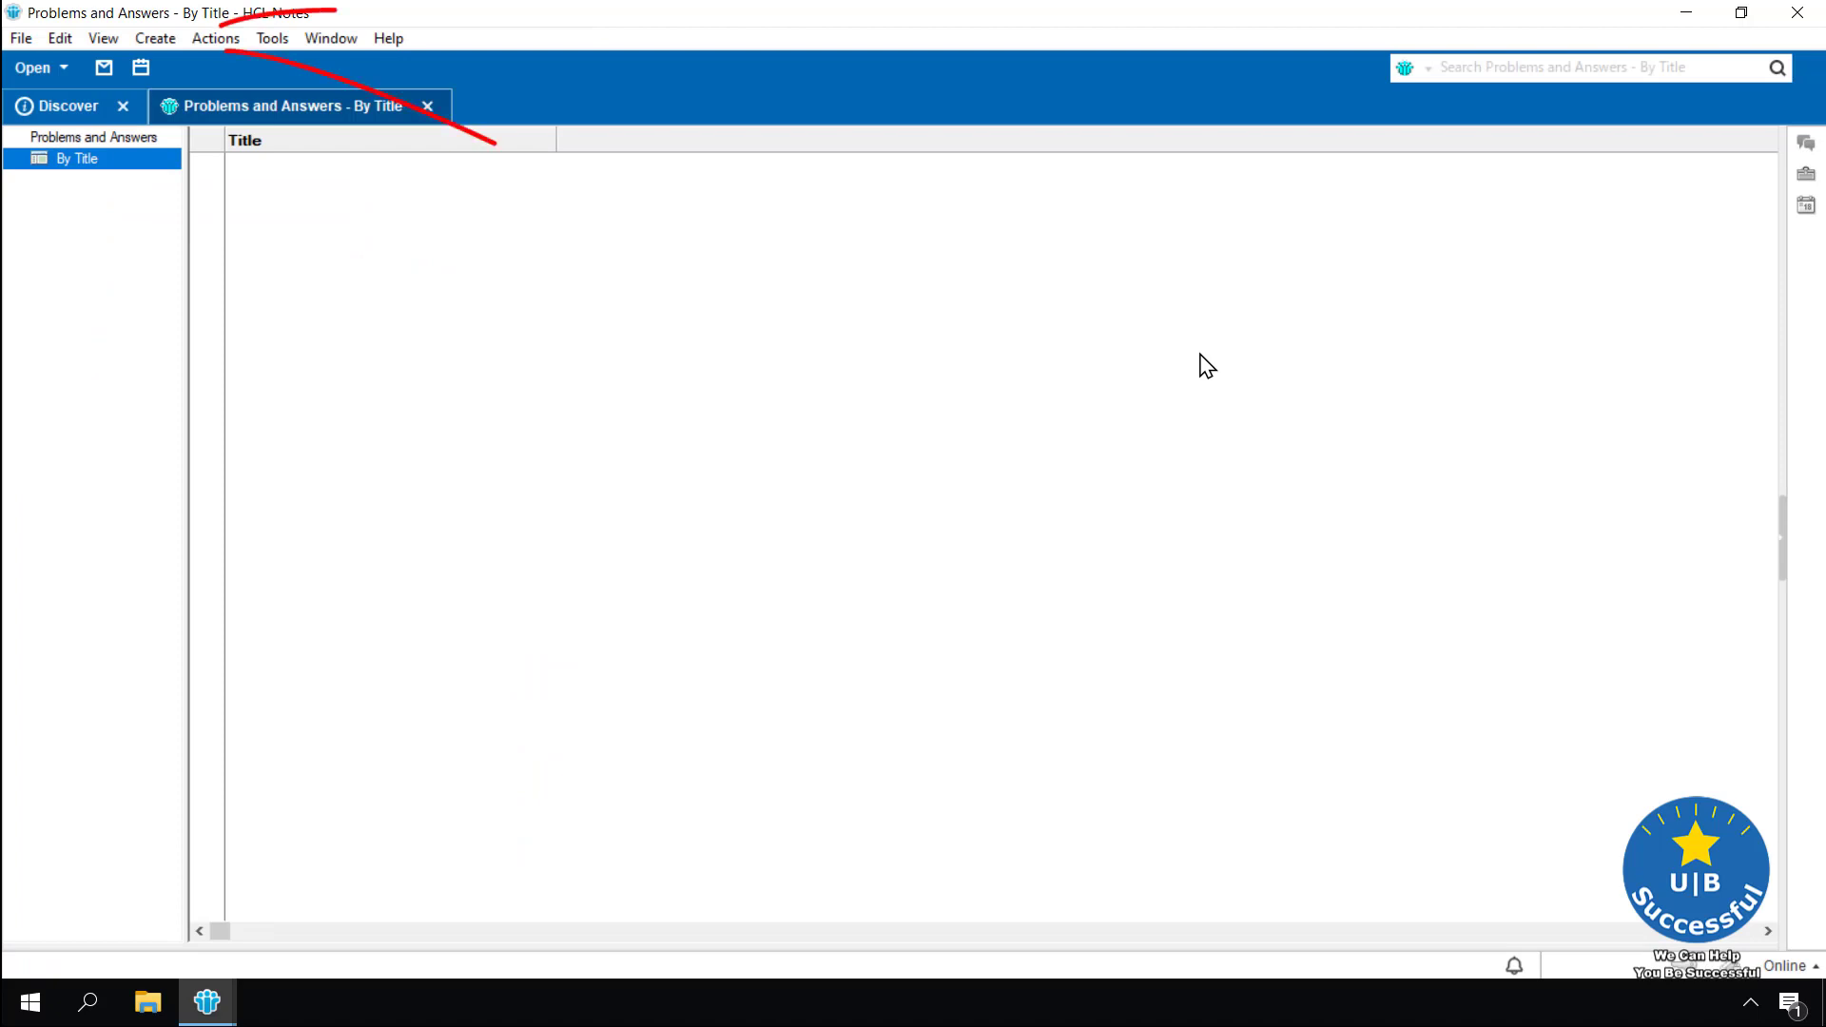
Start a new Problem and Answers document with Category 'Stuff', Status Active, Created 06/04/2020, Priority 1
{"action": "left_click", "coordinate": [155, 37]}
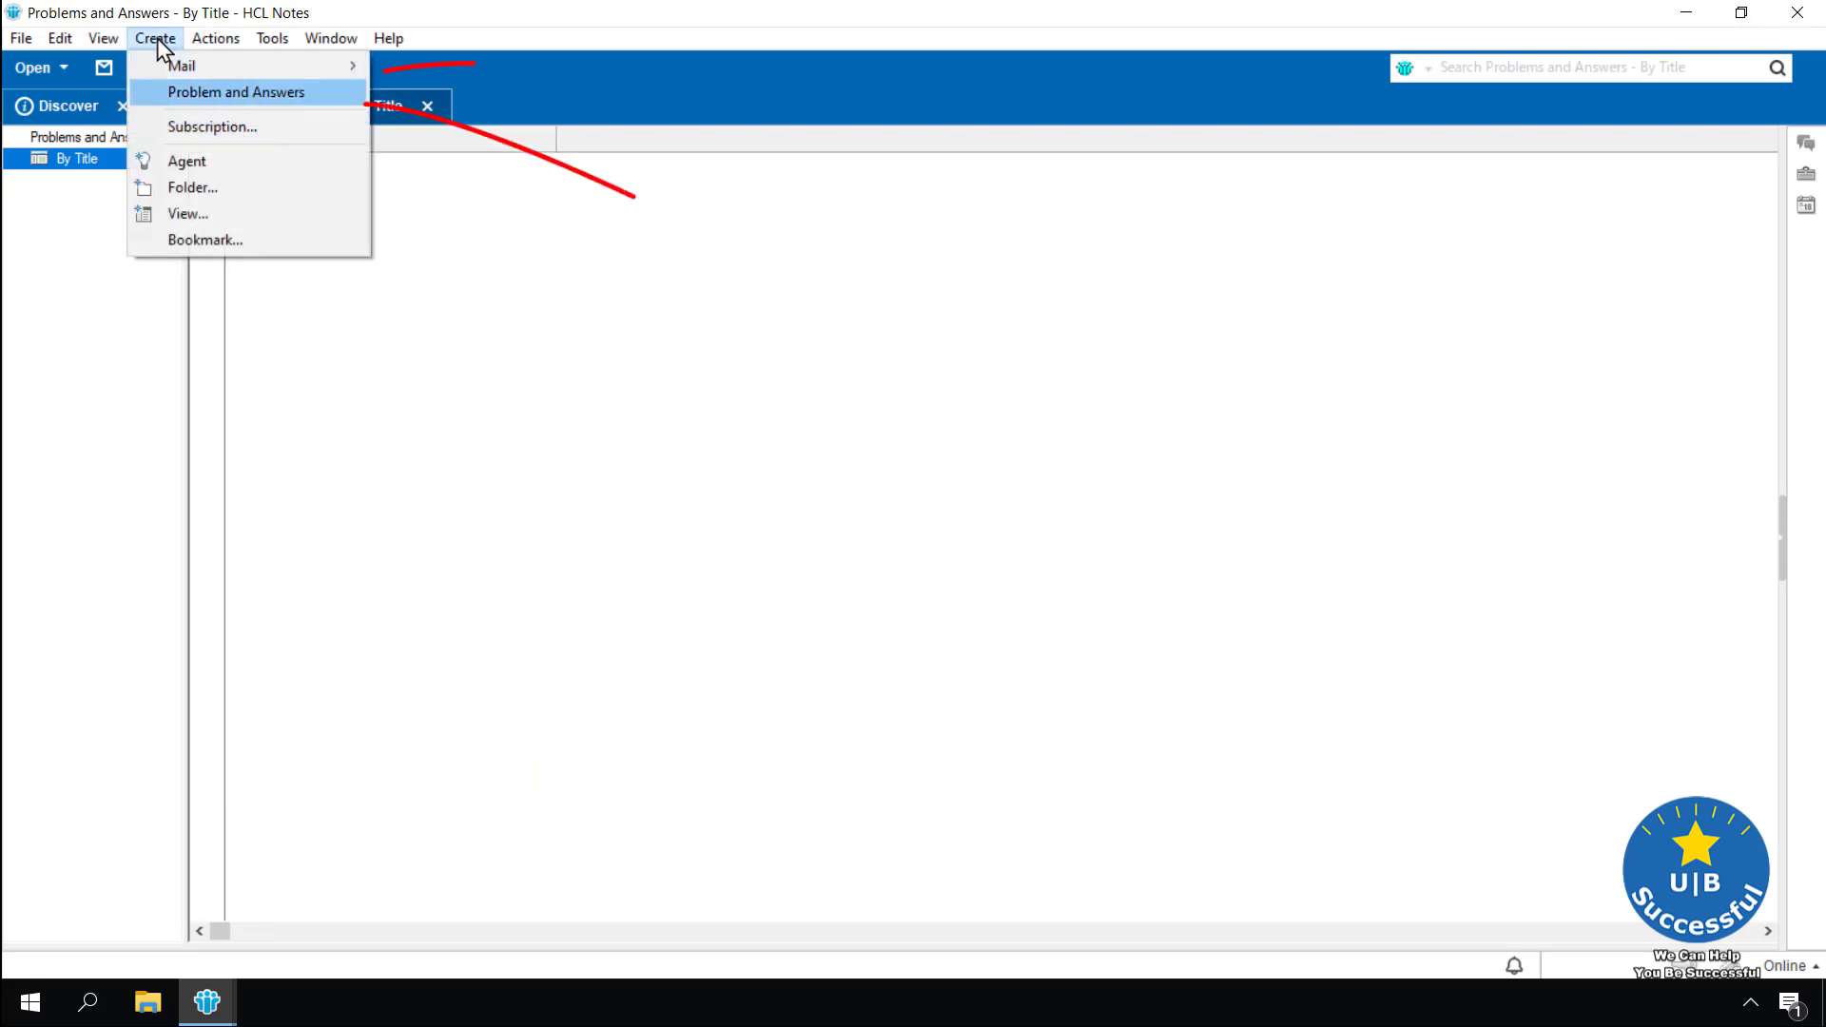
{"action": "left_click", "coordinate": [179, 94]}
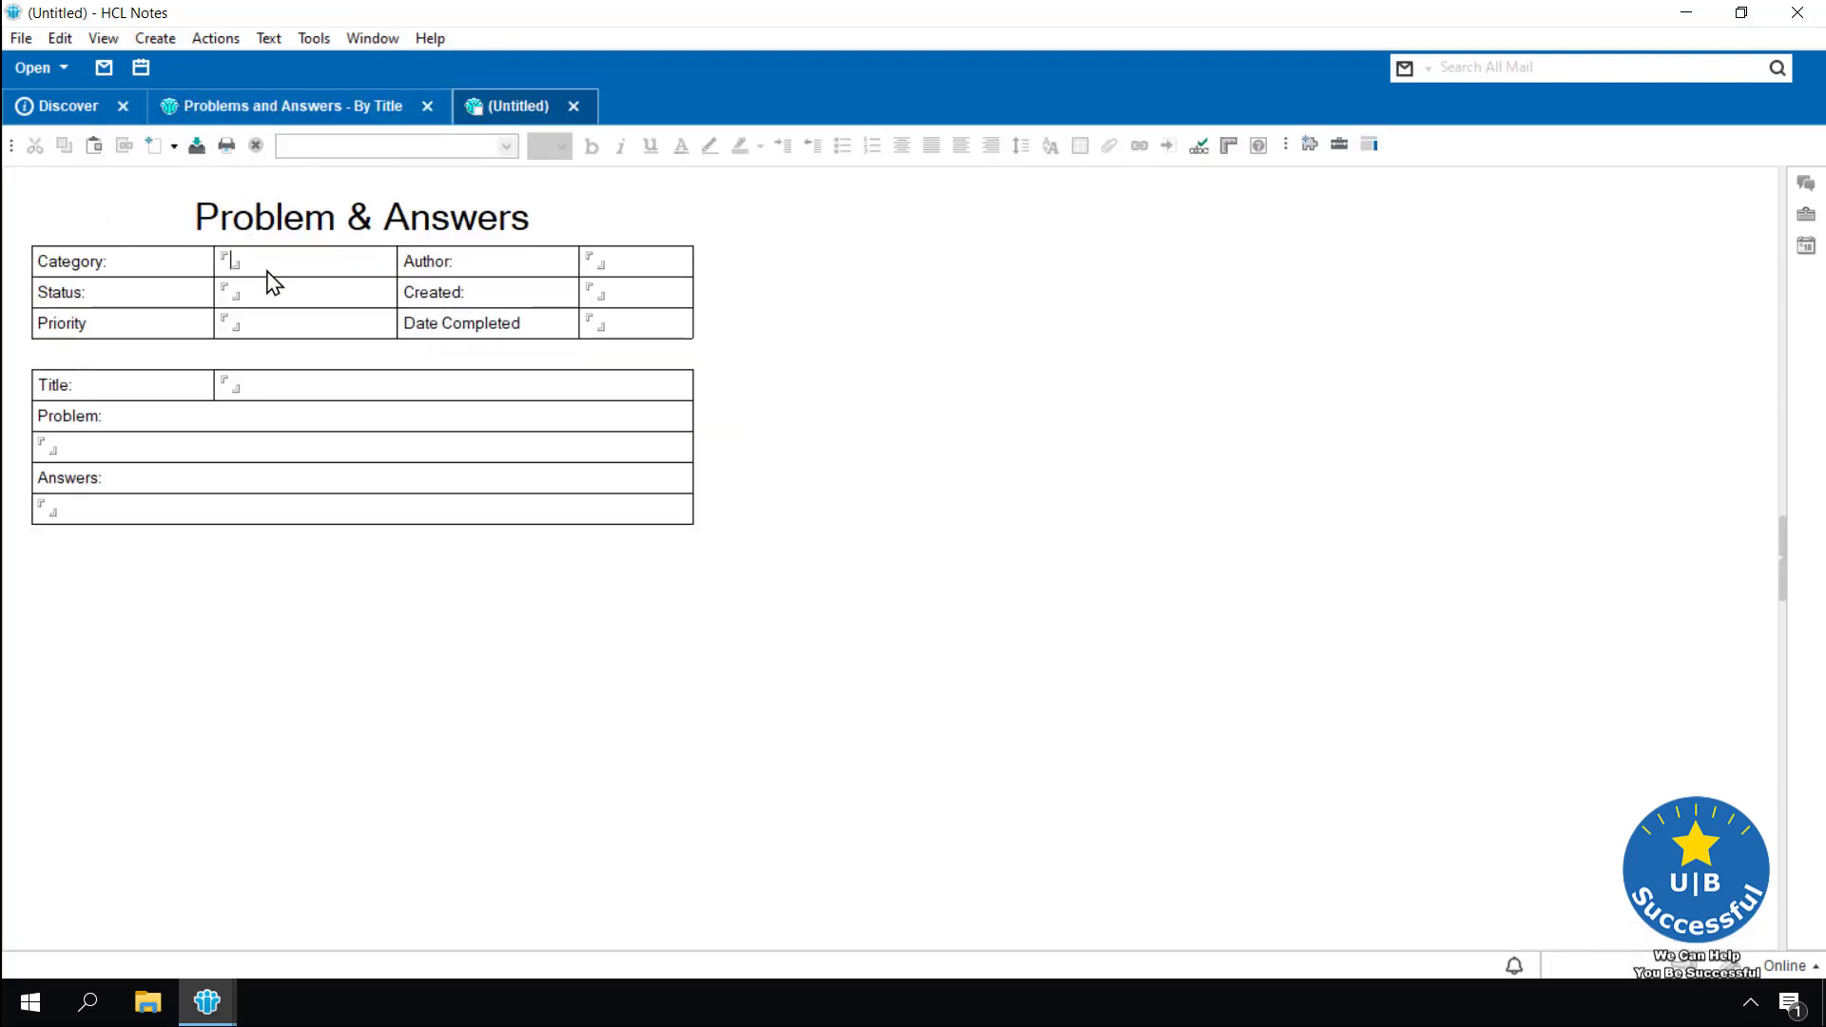
{"action": "type", "text": "Stuff"}
{"action": "key", "text": "Tab"}
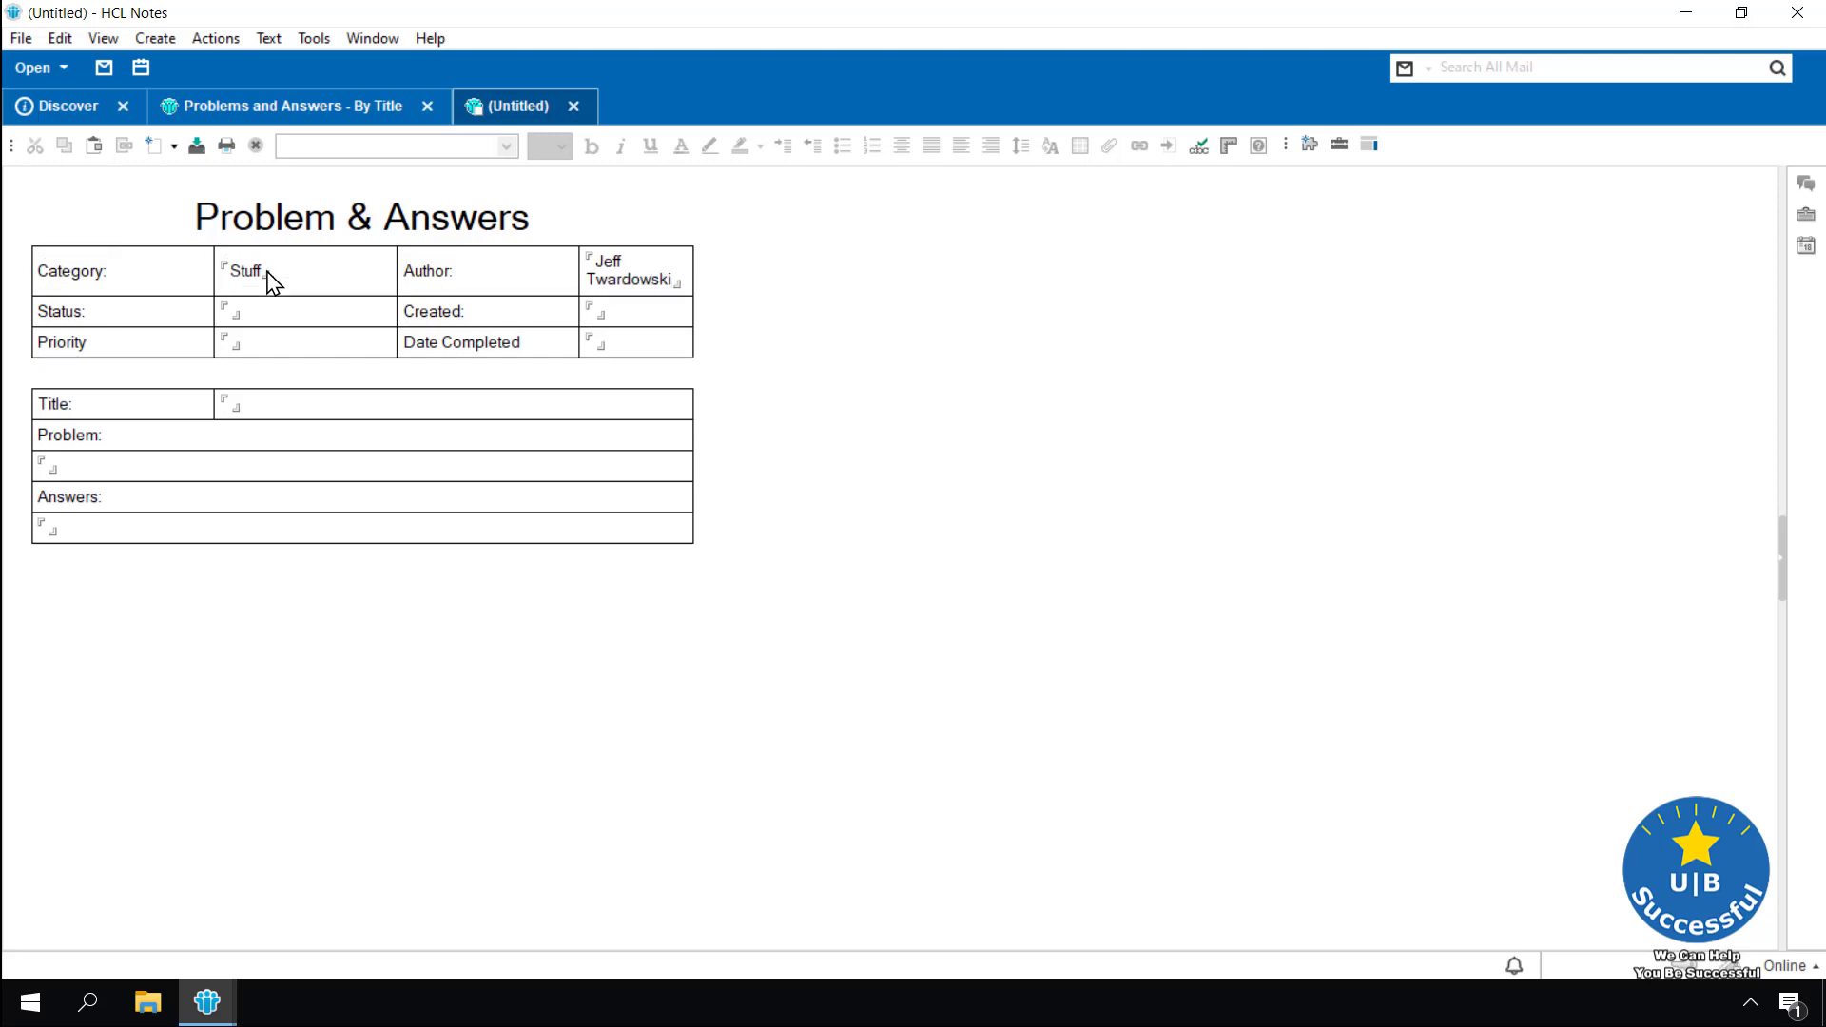
{"action": "type", "text": "Active"}
{"action": "type", "text": "06/06"}
{"action": "key", "text": "BackSpace"}
{"action": "key", "text": "BackSpace"}
{"action": "key", "text": "BackSpace"}
{"action": "key", "text": "BackSpace"}
{"action": "key", "text": "BackSpace"}
{"action": "type", "text": "06/04/2020"}
{"action": "key", "text": "Tab"}
{"action": "type", "text": "1"}
Title it 'Test Problem for working with Application' and paste placeholder text into Problem and Answers
{"action": "left_click", "coordinate": [283, 407]}
{"action": "type", "text": "Test Problem for "}
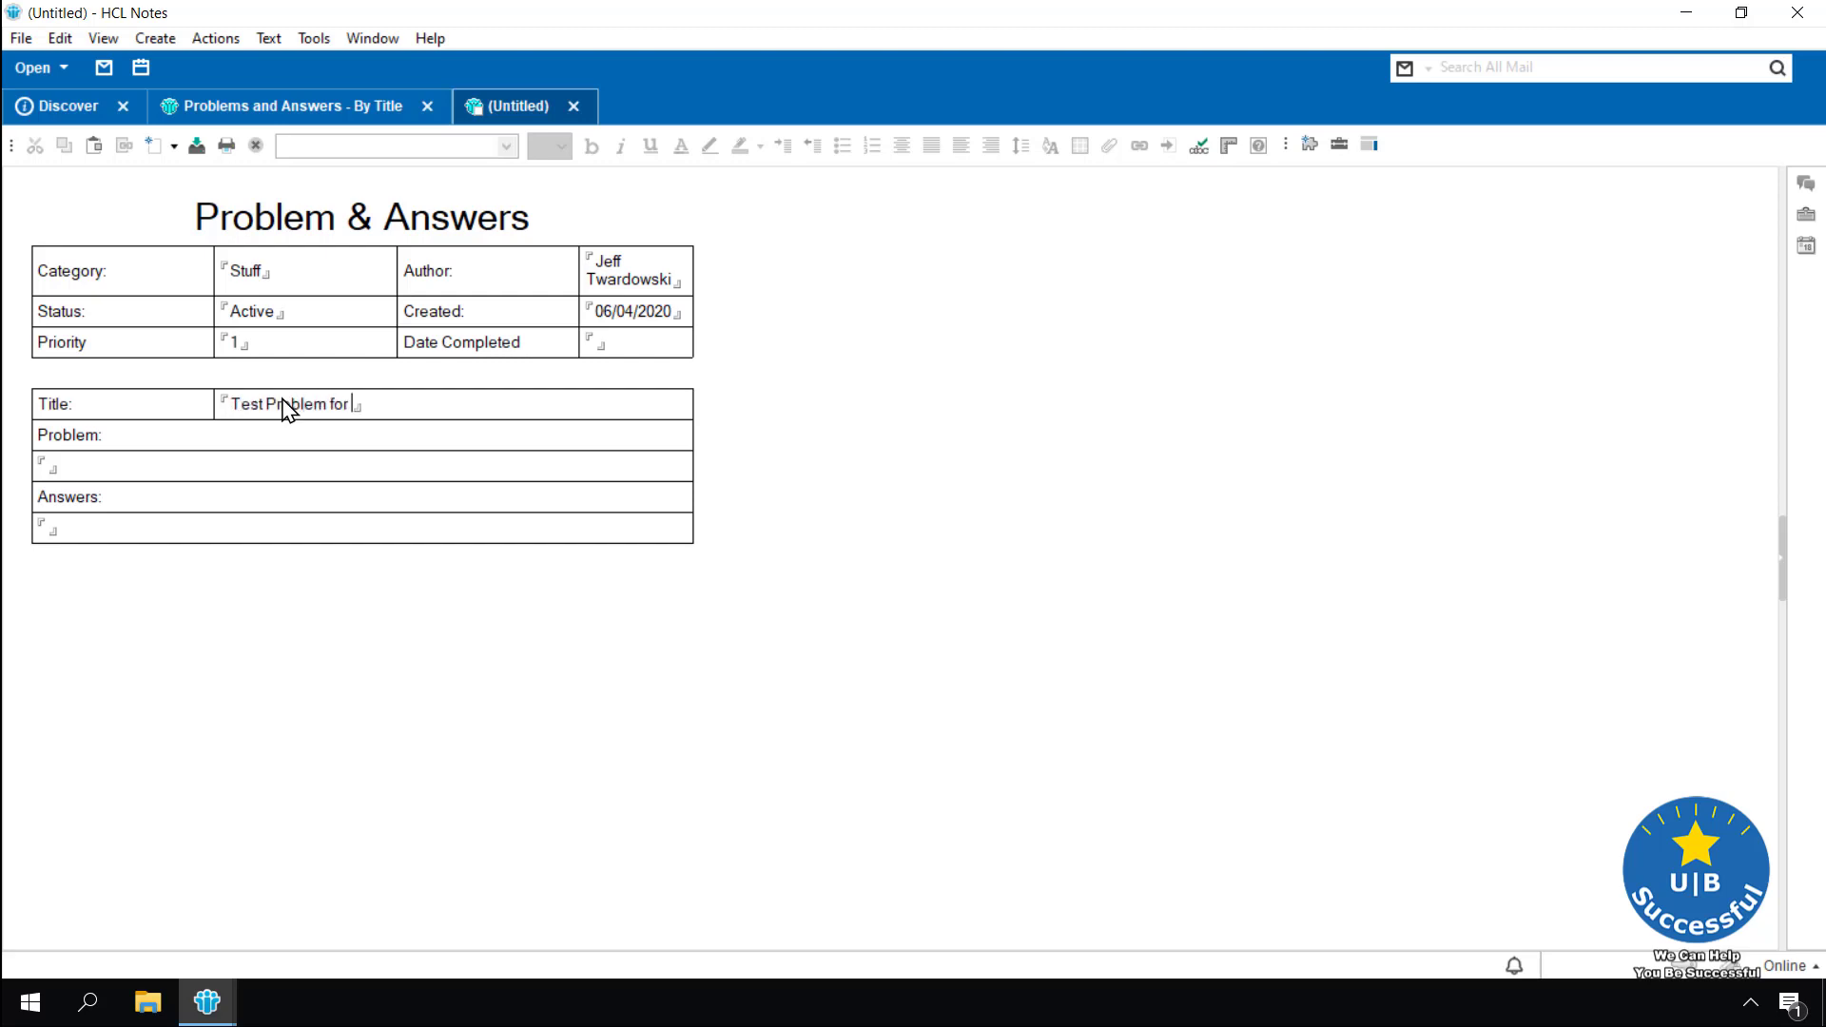
{"action": "type", "text": "working with Application"}
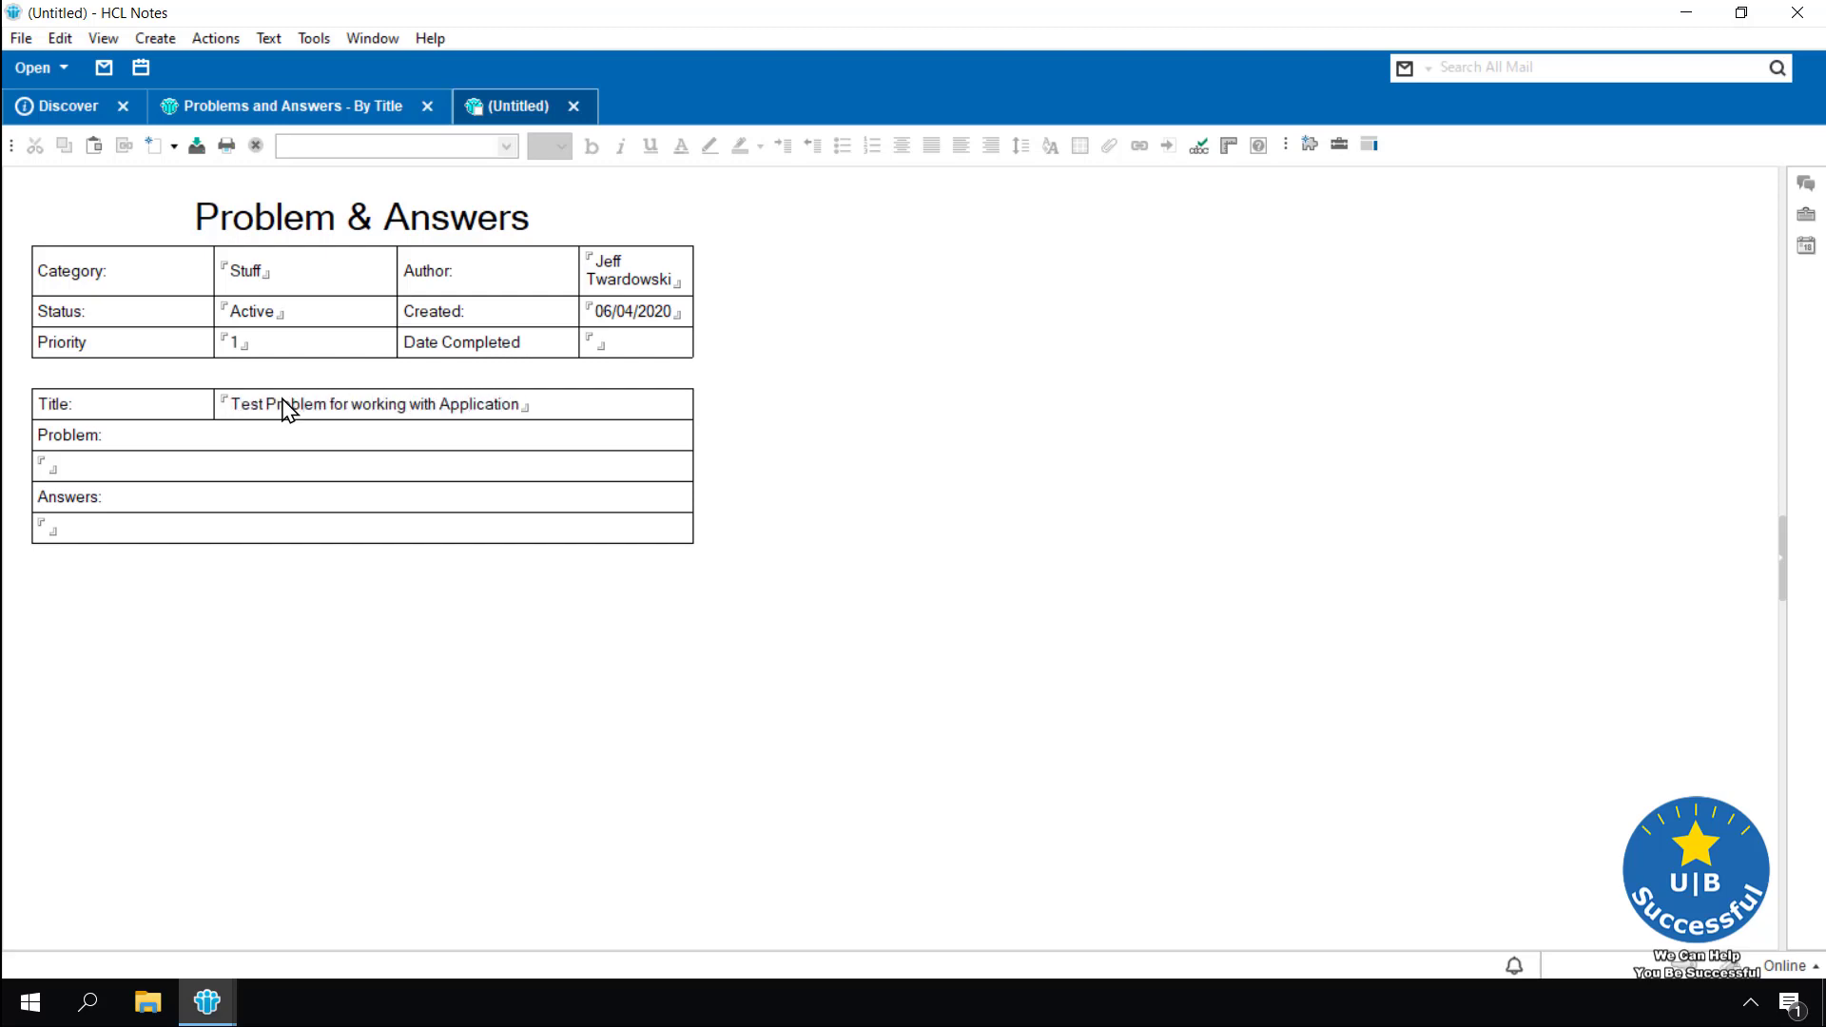
{"action": "key", "text": "Tab"}
{"action": "type", "text": "Lorem ipsum dolor sit amet, consectetur adipiscing elit. Aenean sed vulputate tortor. In risus massa, convallis eget cursus vitae, aliquet quis urna. Maecenas vel diam a dui interdum bibendum vitae sed metus. Lorem ipsum dolor sit amet, consectetur adipiscing elit. Maecenas sed ipsum leo. Proin a turpis fermentum, feugiat ex eu, viverra nisi. Aliquam cursus magna lacus, quis tempor libero tristique molestie. Suspendisse interdum tempor porta. Vivamus sem tortor, vehicula quis tortor quis, scelerisque efficitur arcu. Phasellus sollicitudin tincidunt justo, ut interdum felis. Ut commodo sem a velit viverra suscipit. Quisque consectetur, metus id imperdiet mattis, elit enim suscipit turpis, eget blandit ex tellus ac ex."}
{"action": "left_click", "coordinate": [107, 670]}
{"action": "type", "text": "Lorem ipsum dolor sit amet, consectetur adipiscing elit. Aenean sed vulputate tortor. In risus massa, convallis eget cursus vitae, aliquet quis urna. Maecenas vel diam a dui interdum bibendum vitae sed metus. Lorem ipsum dolor sit amet, consectetur adipiscing elit. Maecenas sed ipsum leo. Proin a turpis fermentum, feugiat ex eu, viverra nisi. Aliquam cursus magna lacus, quis tempor libero tristique molestie. Suspendisse interdum tempor porta. Vivamus sem tortor, vehicula quis tortor quis, scelerisque efficitur arcu. Phasellus sollicitudin tincidunt justo, ut interdum felis. Ut commodo sem a velit viverra suscipit. Quisque consectetur, metus id imperdiet mattis, elit enim suscipit turpis, eget blandit ex tellus ac ex."}
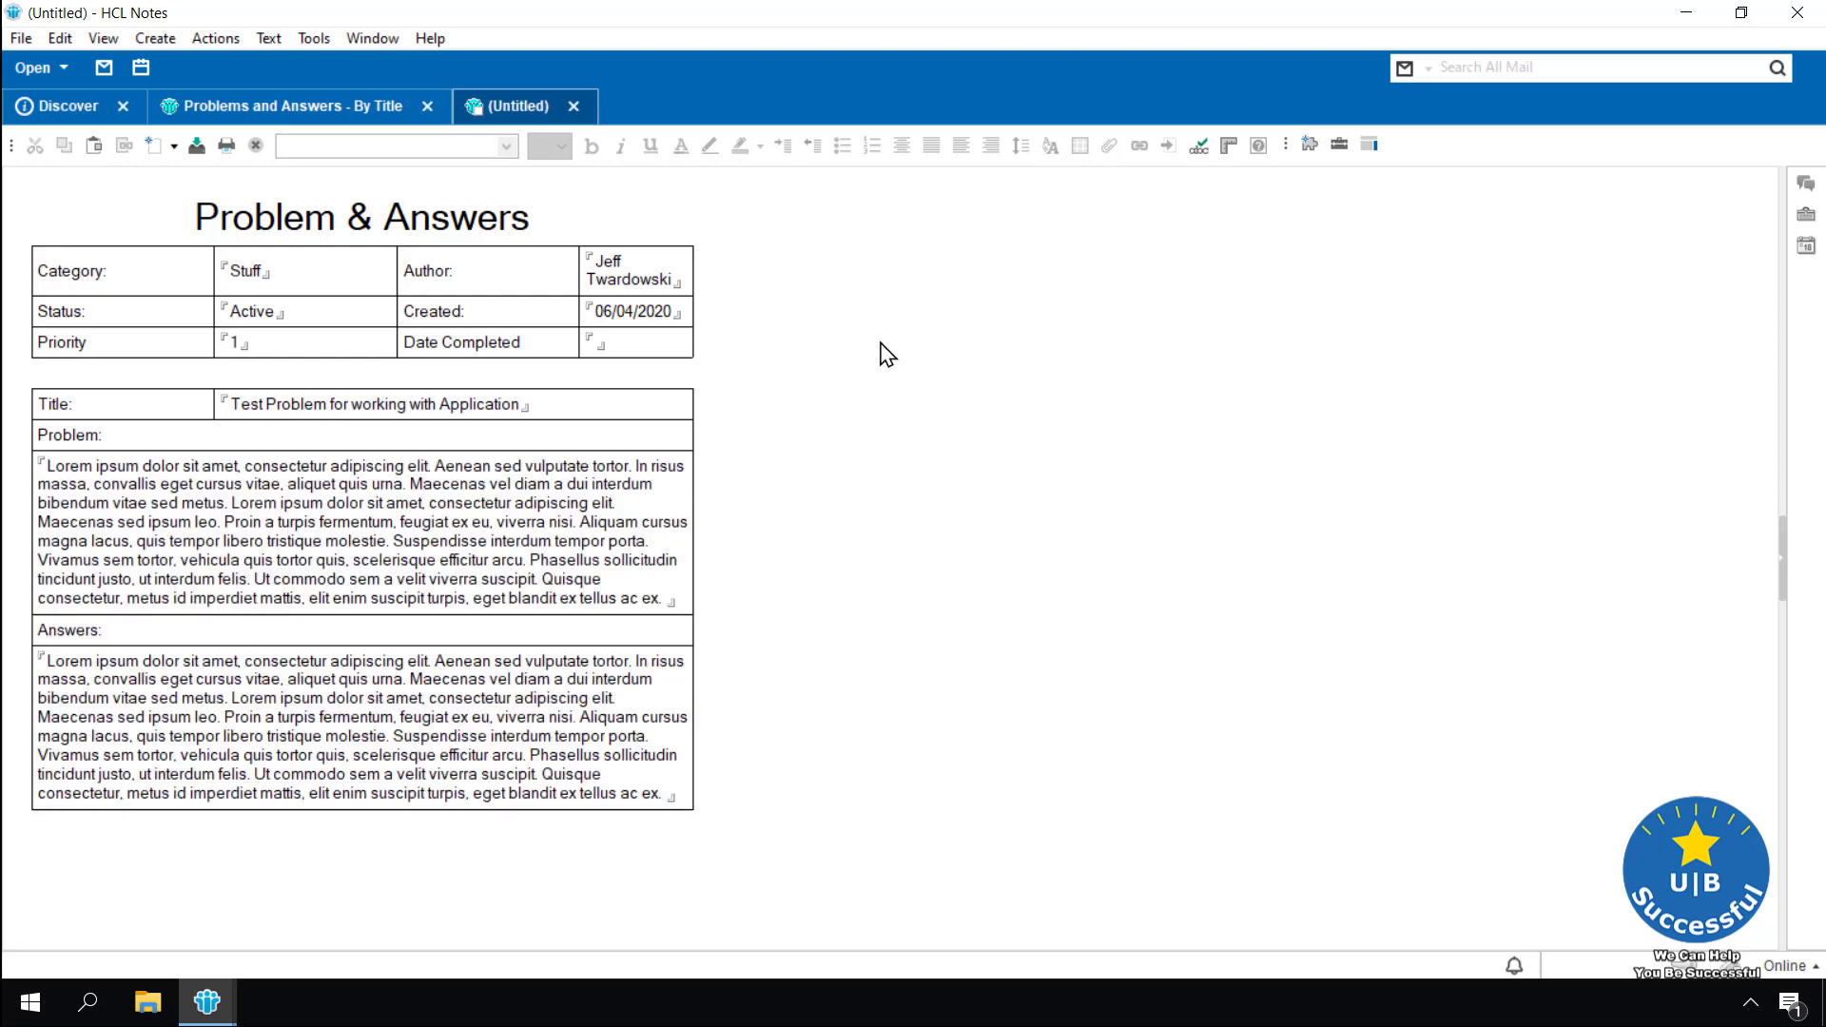
Save the document on closing, then close the By Title view
{"action": "key", "text": "Escape"}
{"action": "left_click", "coordinate": [834, 576]}
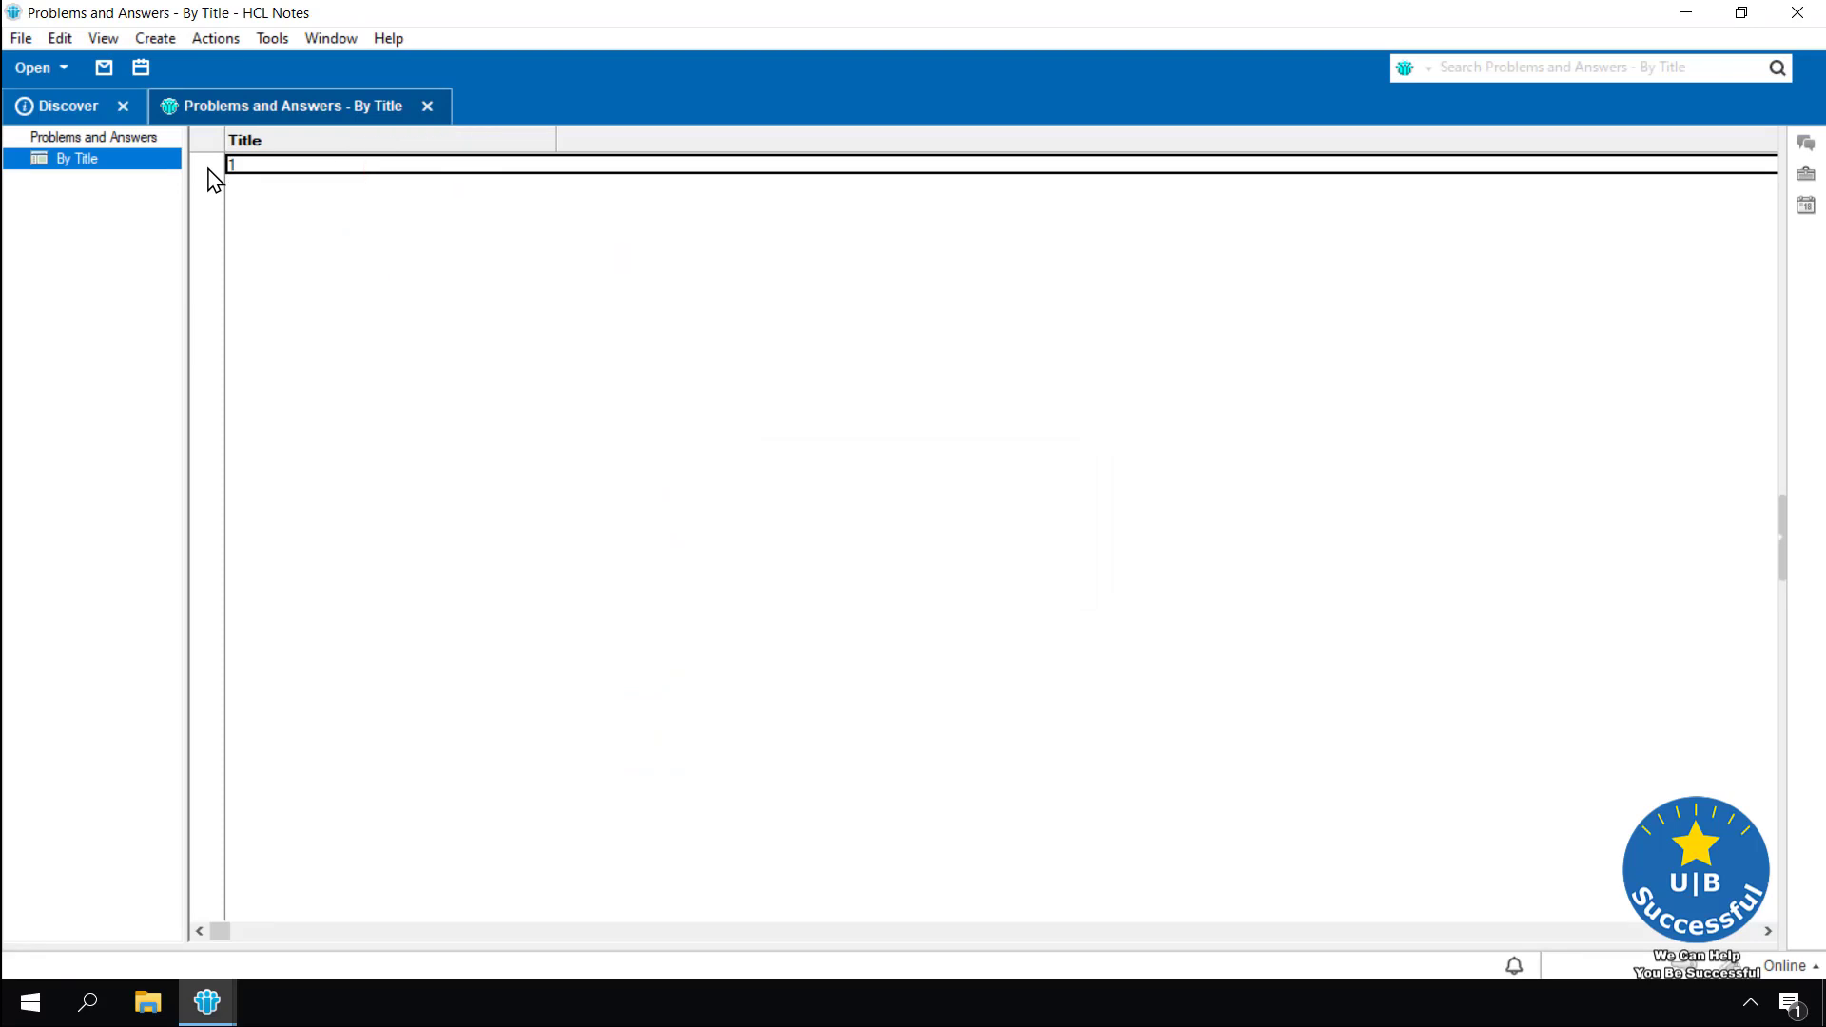
{"action": "left_click", "coordinate": [428, 105]}
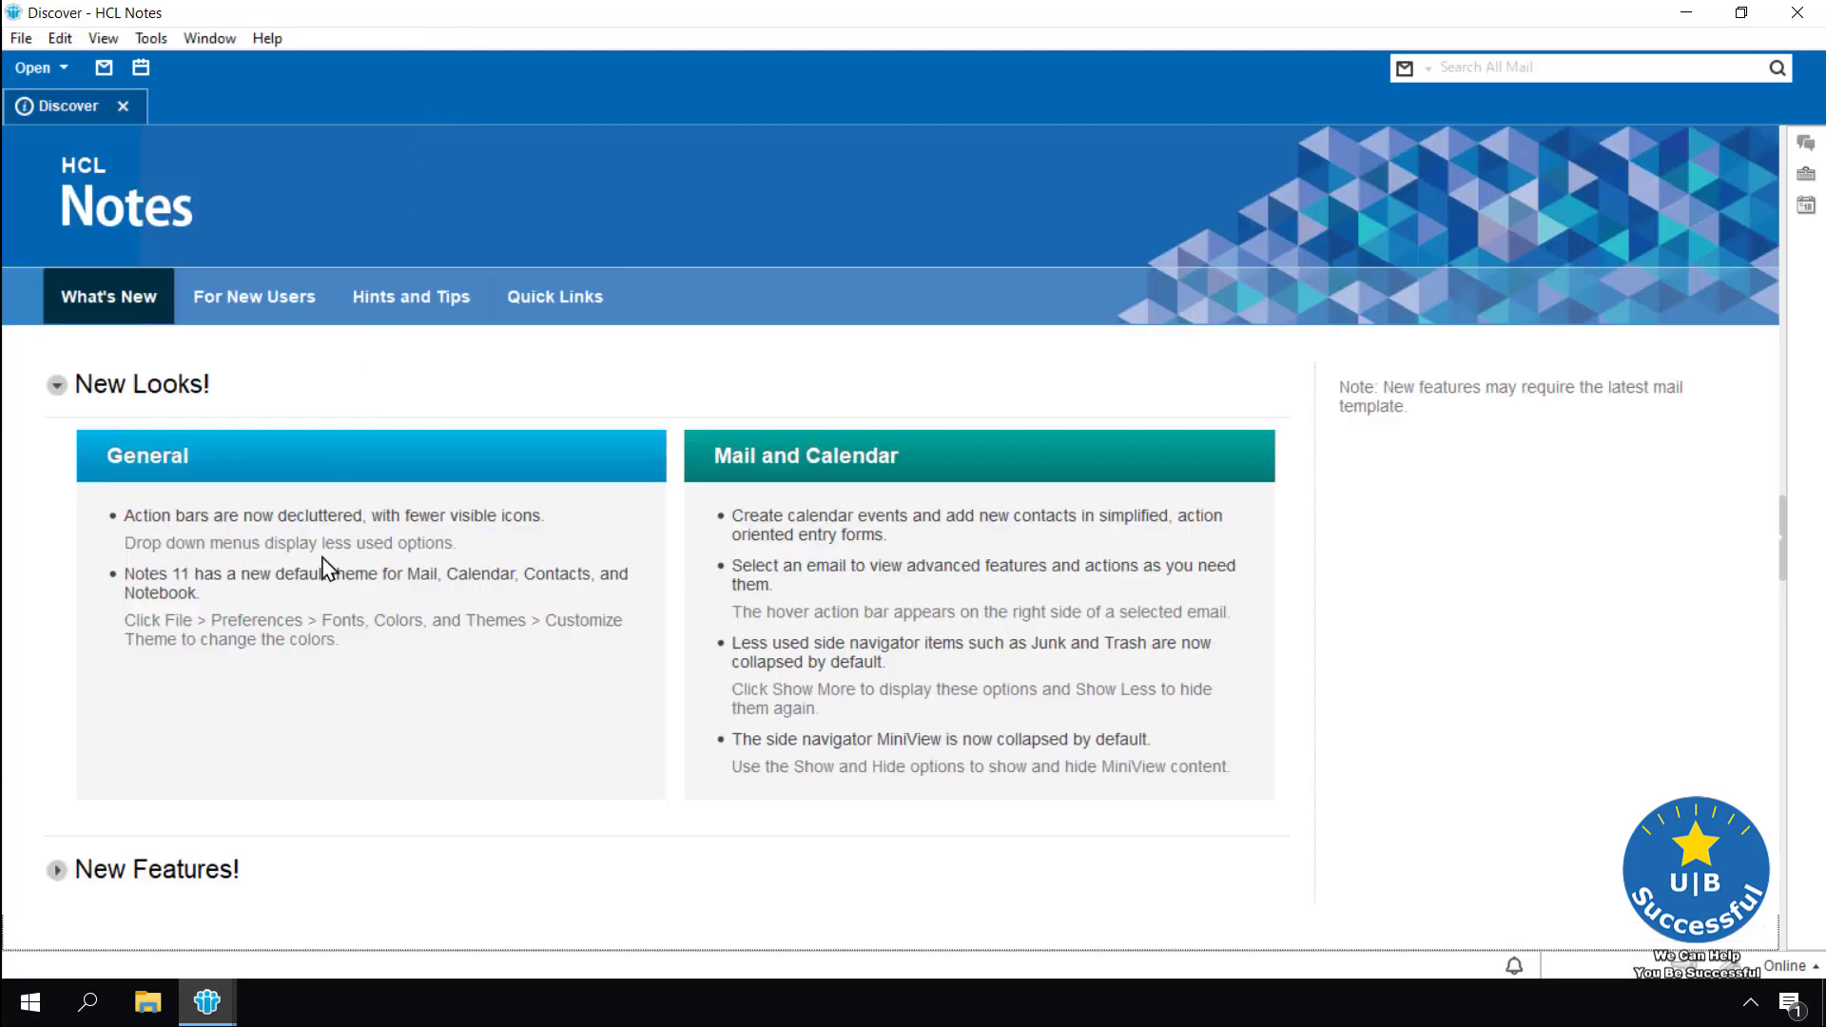
Back in Domino Designer, set the Title column's value to the Title field
{"action": "mouse_move", "coordinate": [207, 1001]}
{"action": "left_click", "coordinate": [390, 945]}
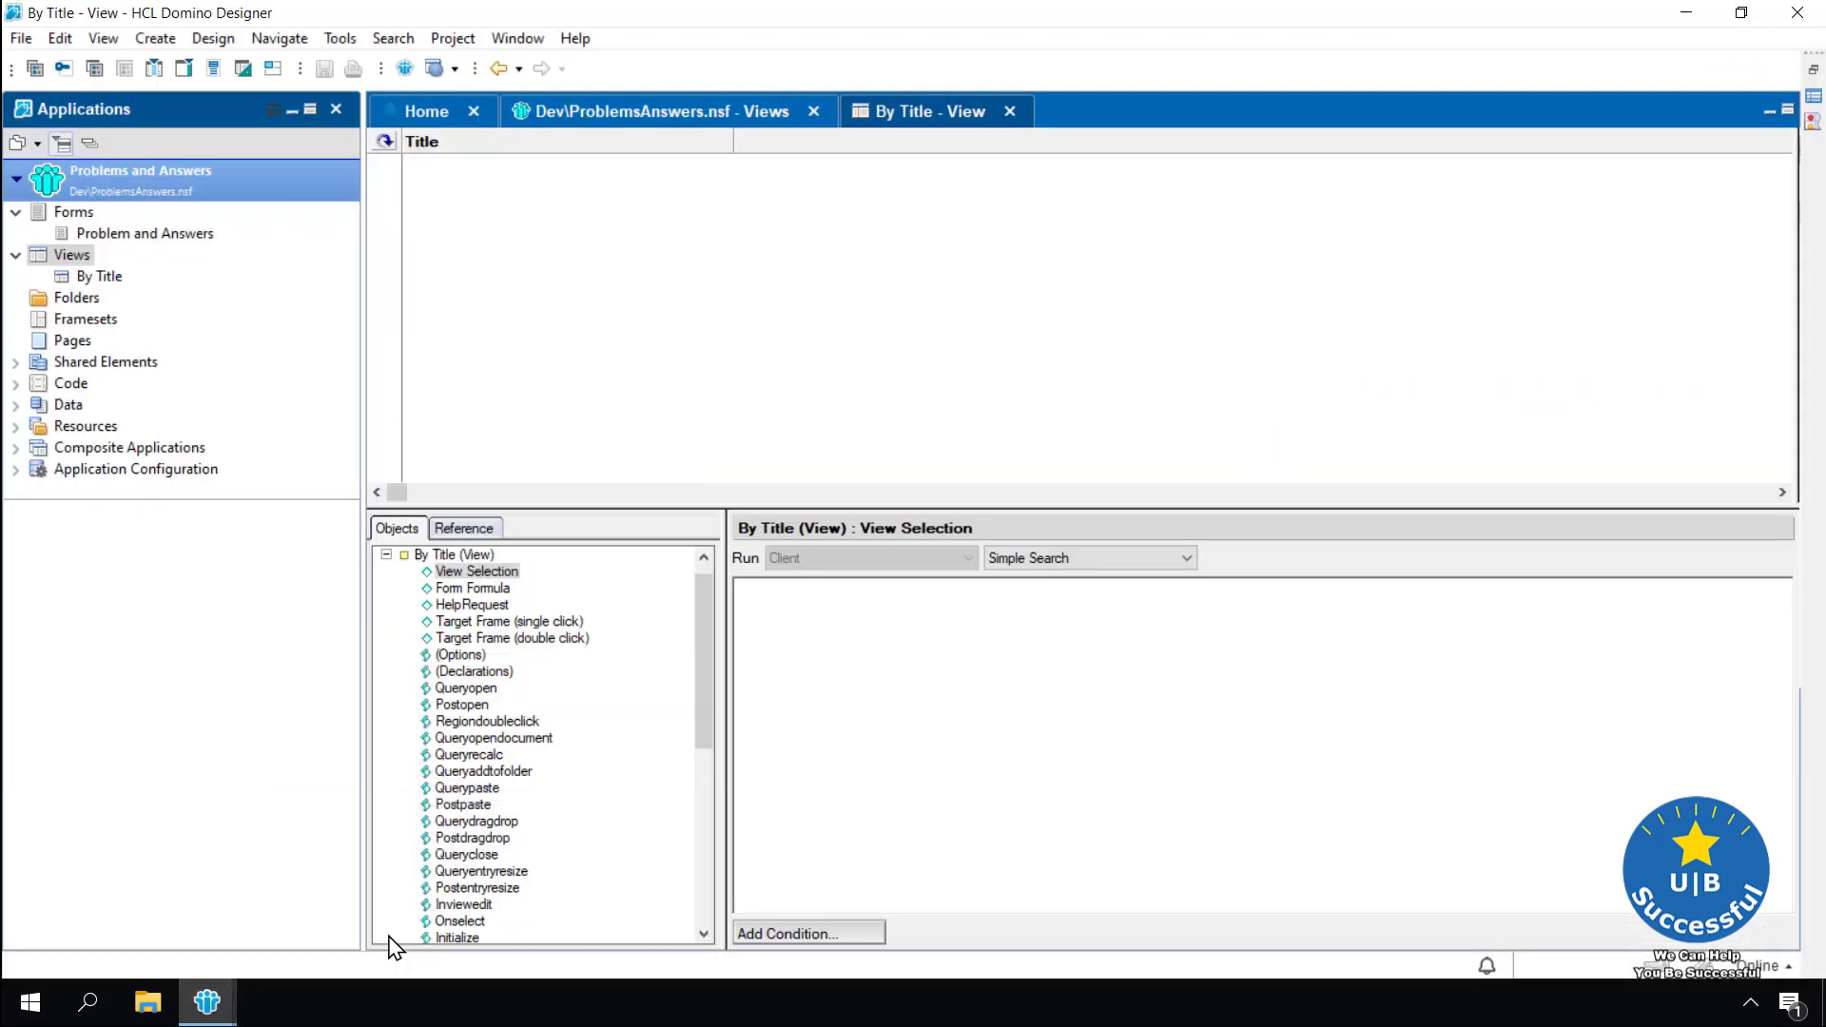
{"action": "left_click", "coordinate": [521, 145]}
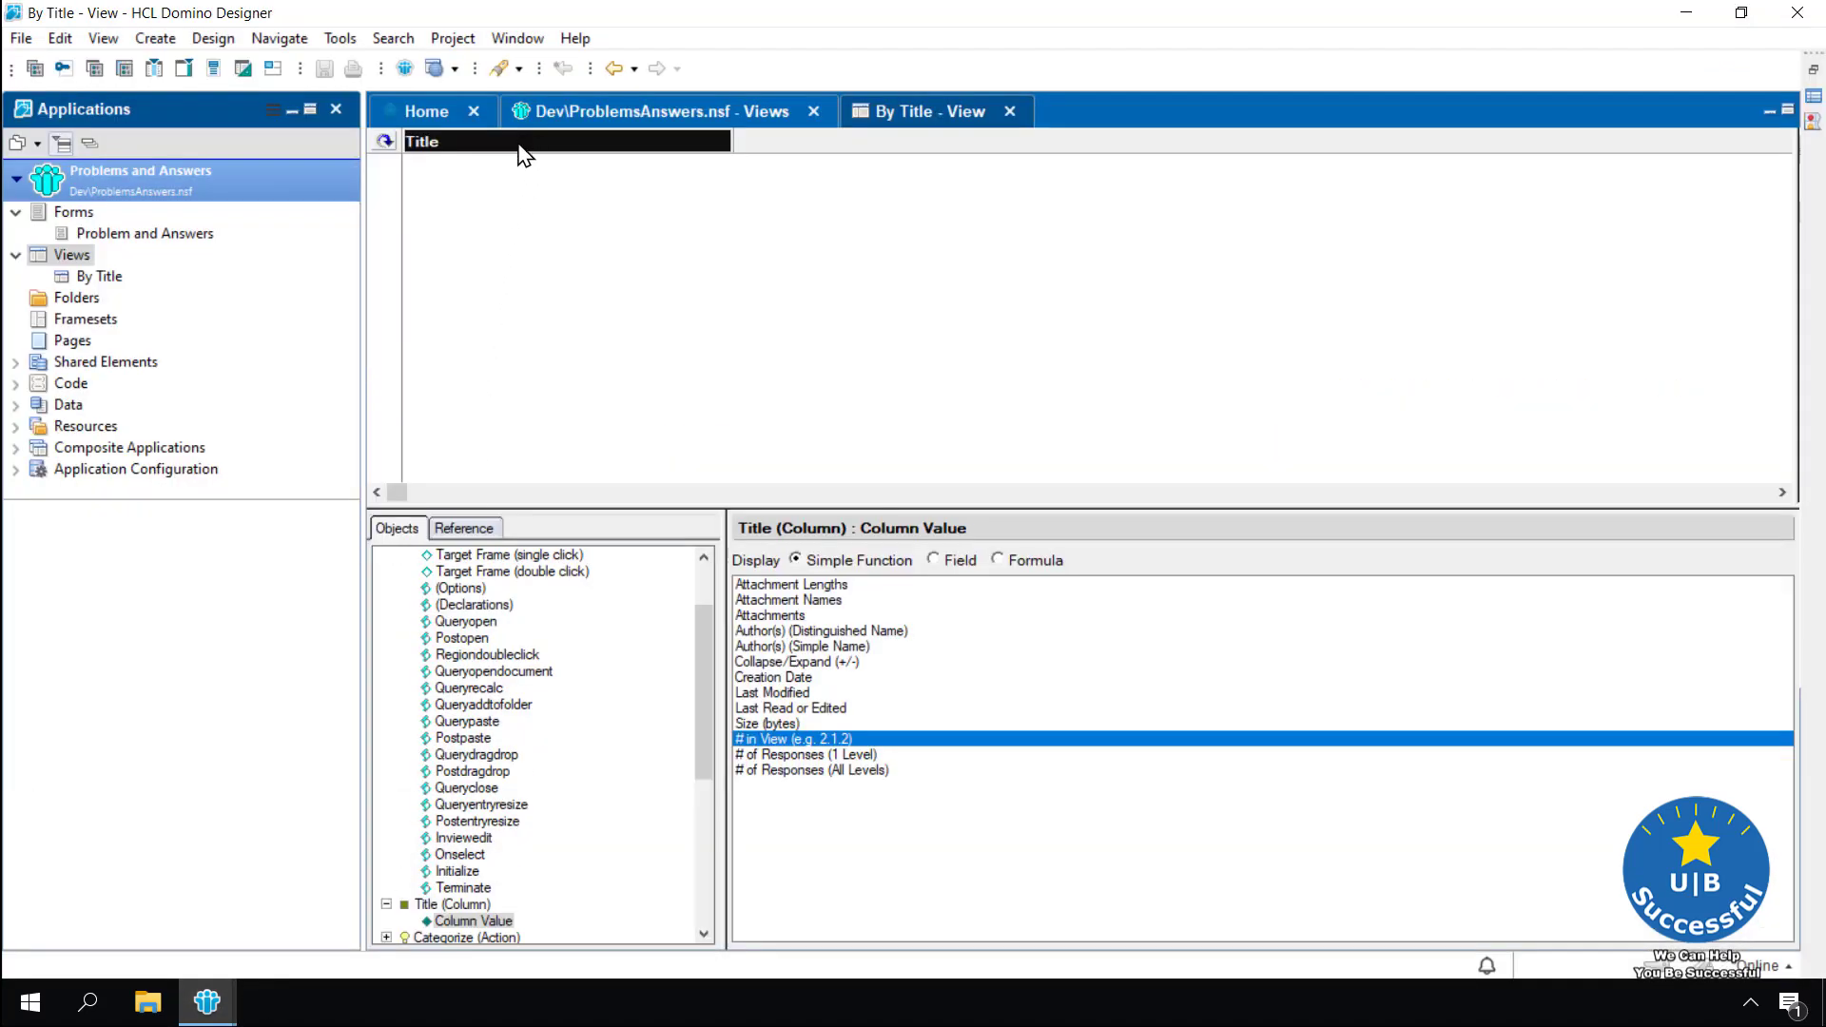
{"action": "left_click", "coordinate": [753, 738]}
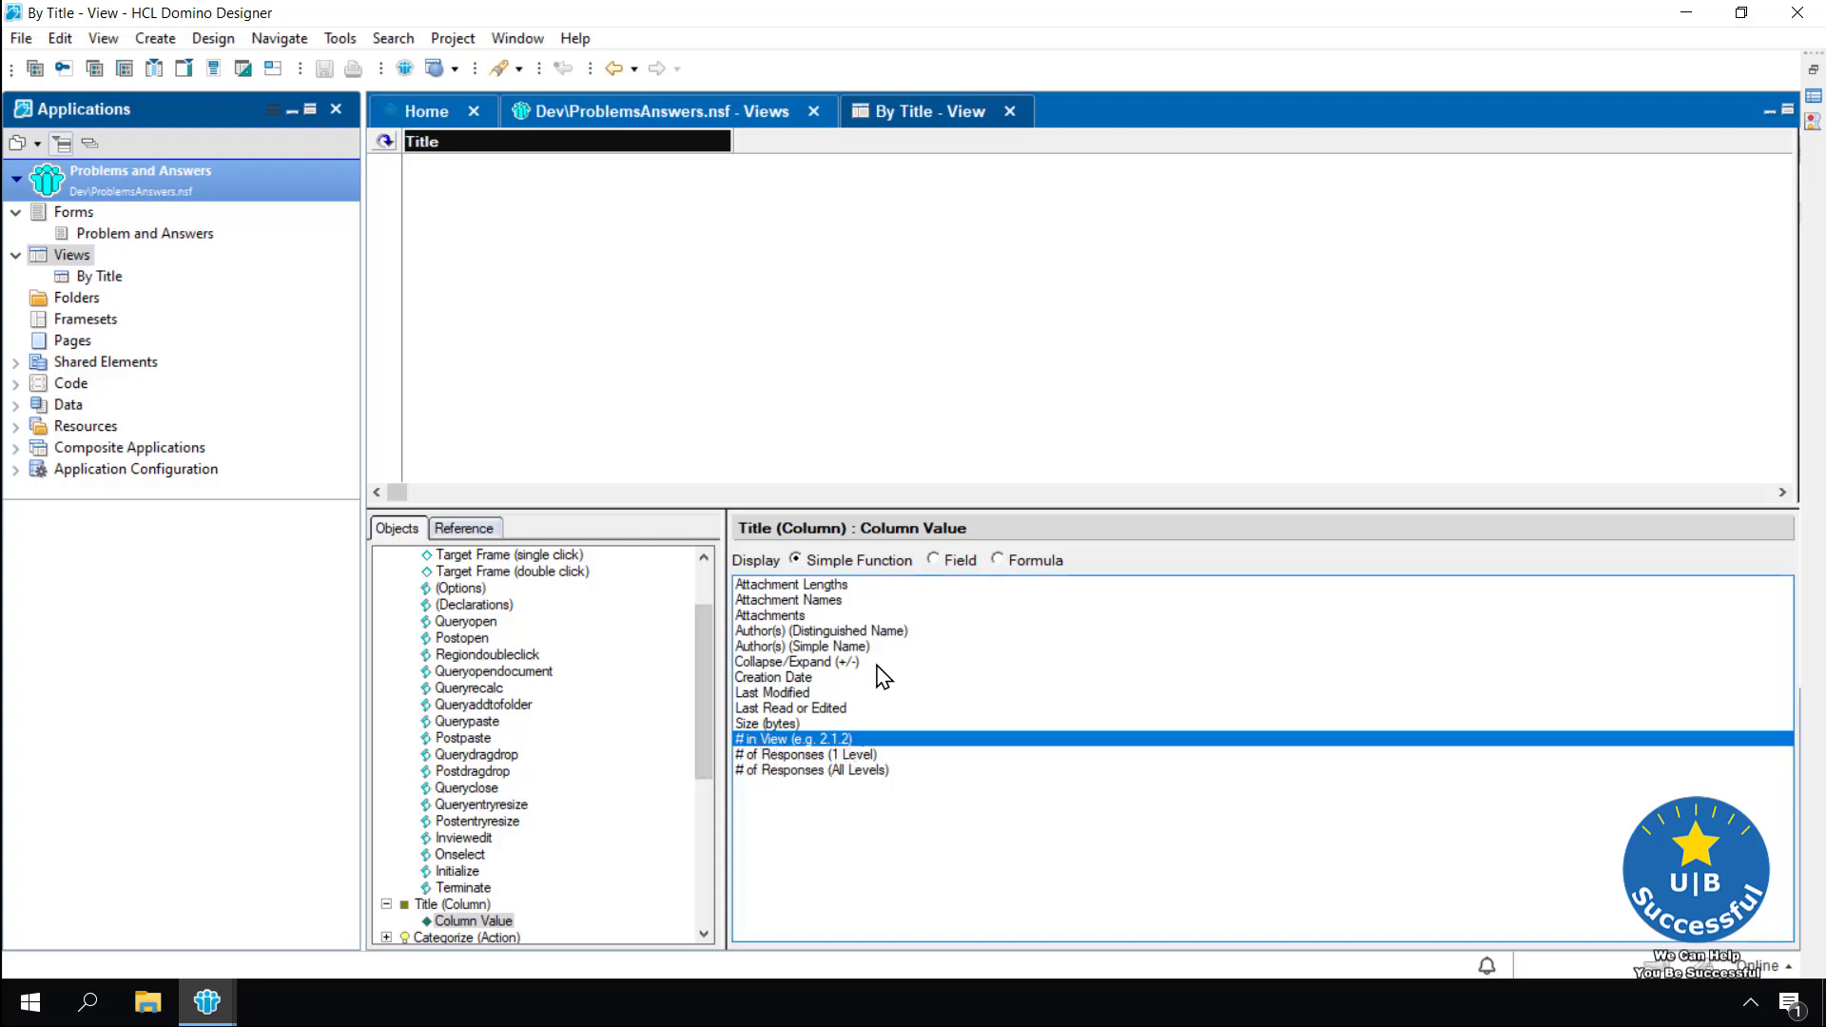
{"action": "left_click", "coordinate": [934, 561]}
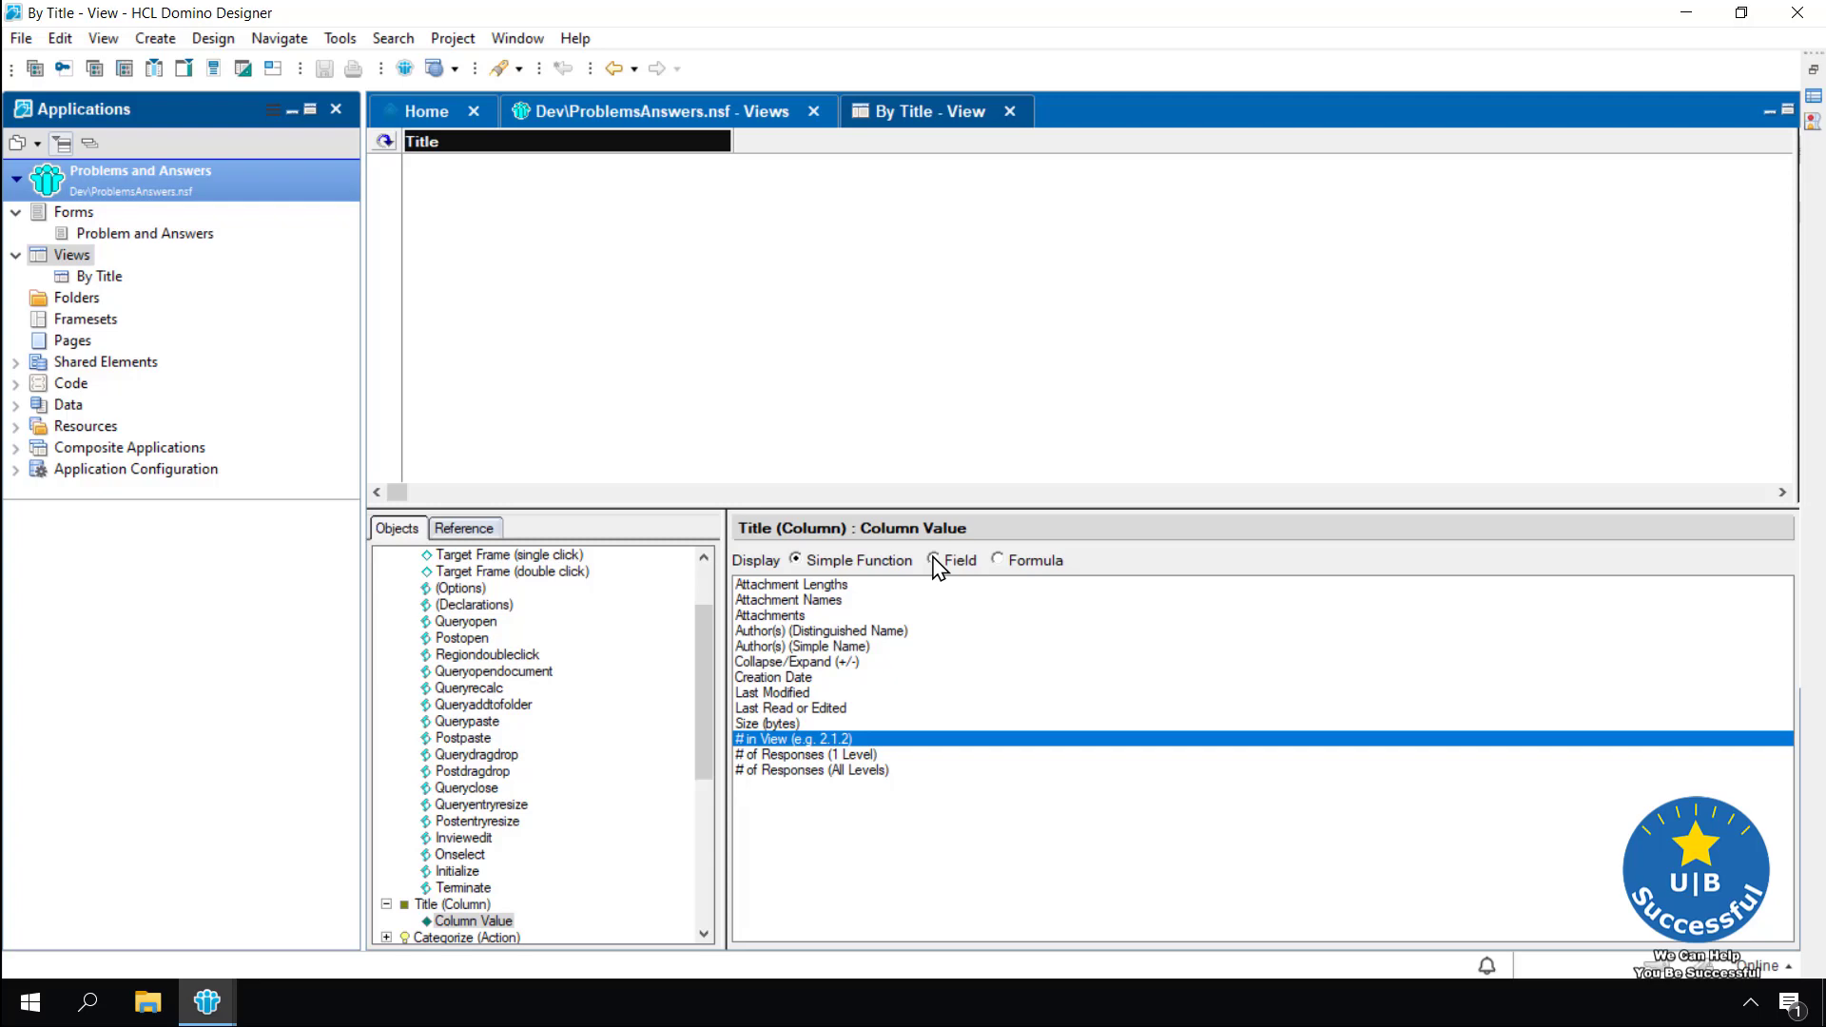
{"action": "left_click", "coordinate": [935, 562]}
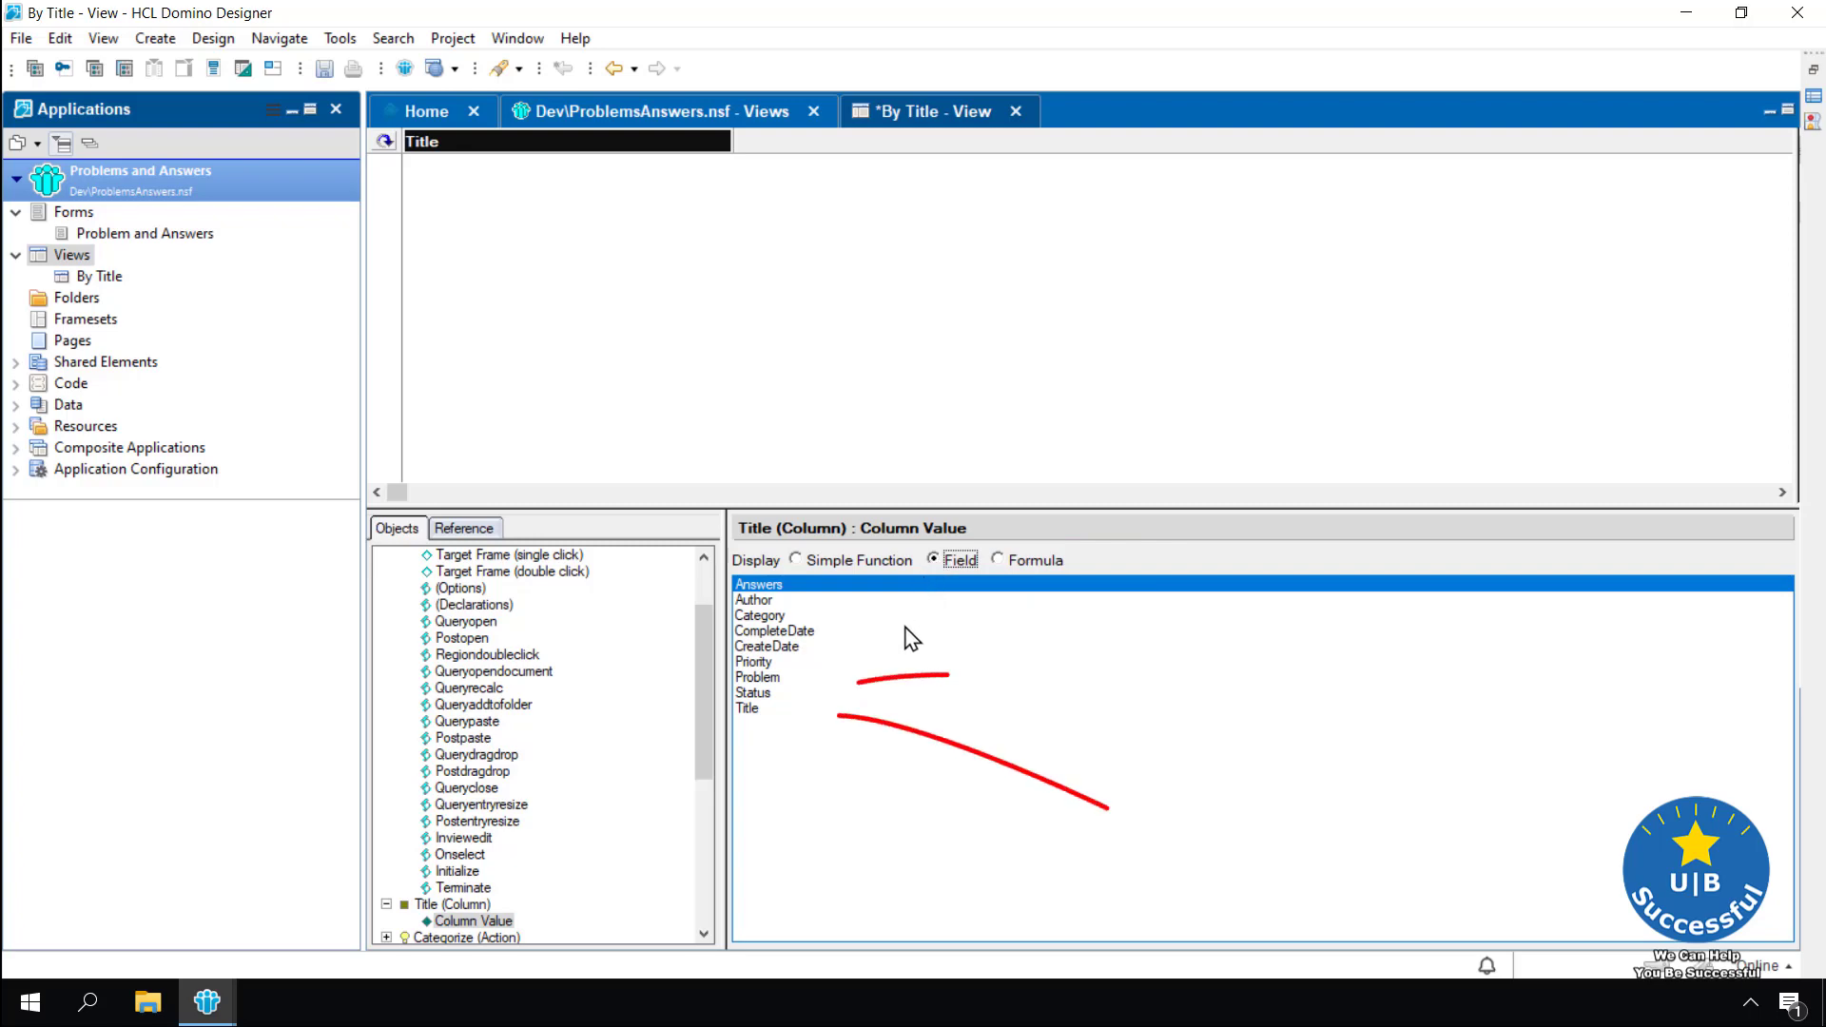
{"action": "left_click", "coordinate": [749, 710]}
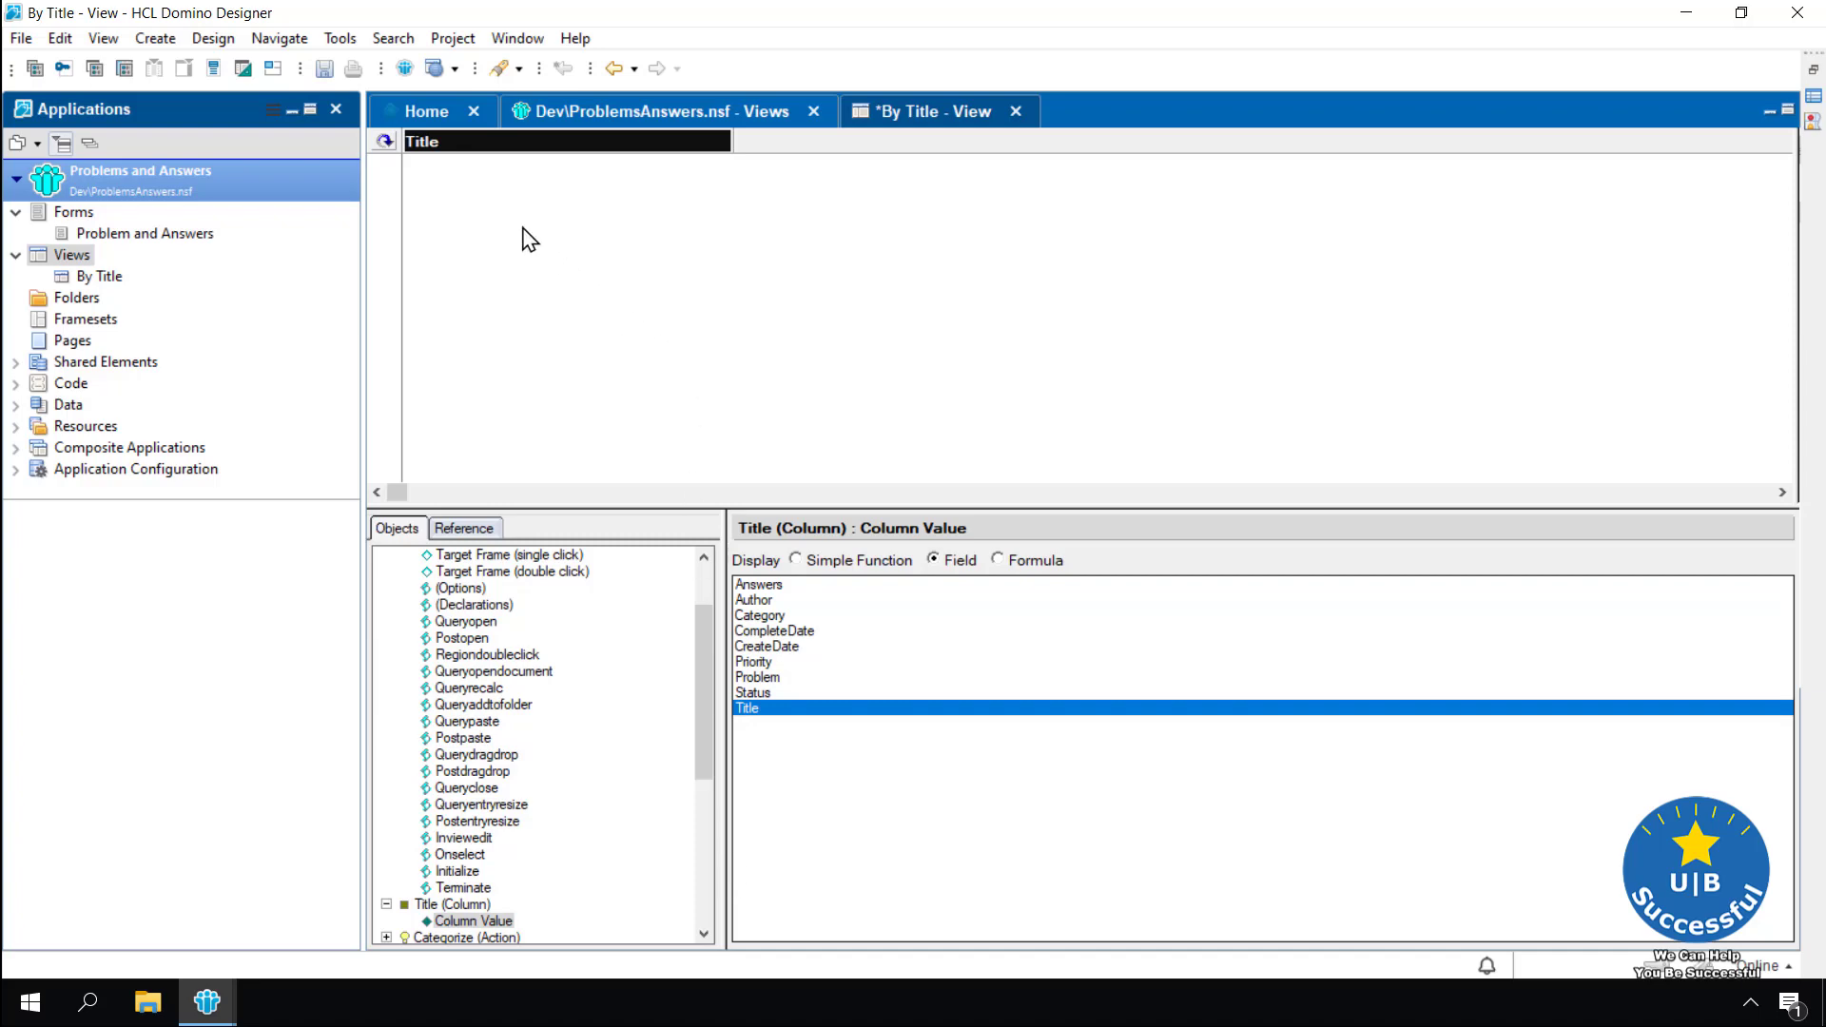
Save the By Title view and preview it in Notes
{"action": "left_click", "coordinate": [328, 69]}
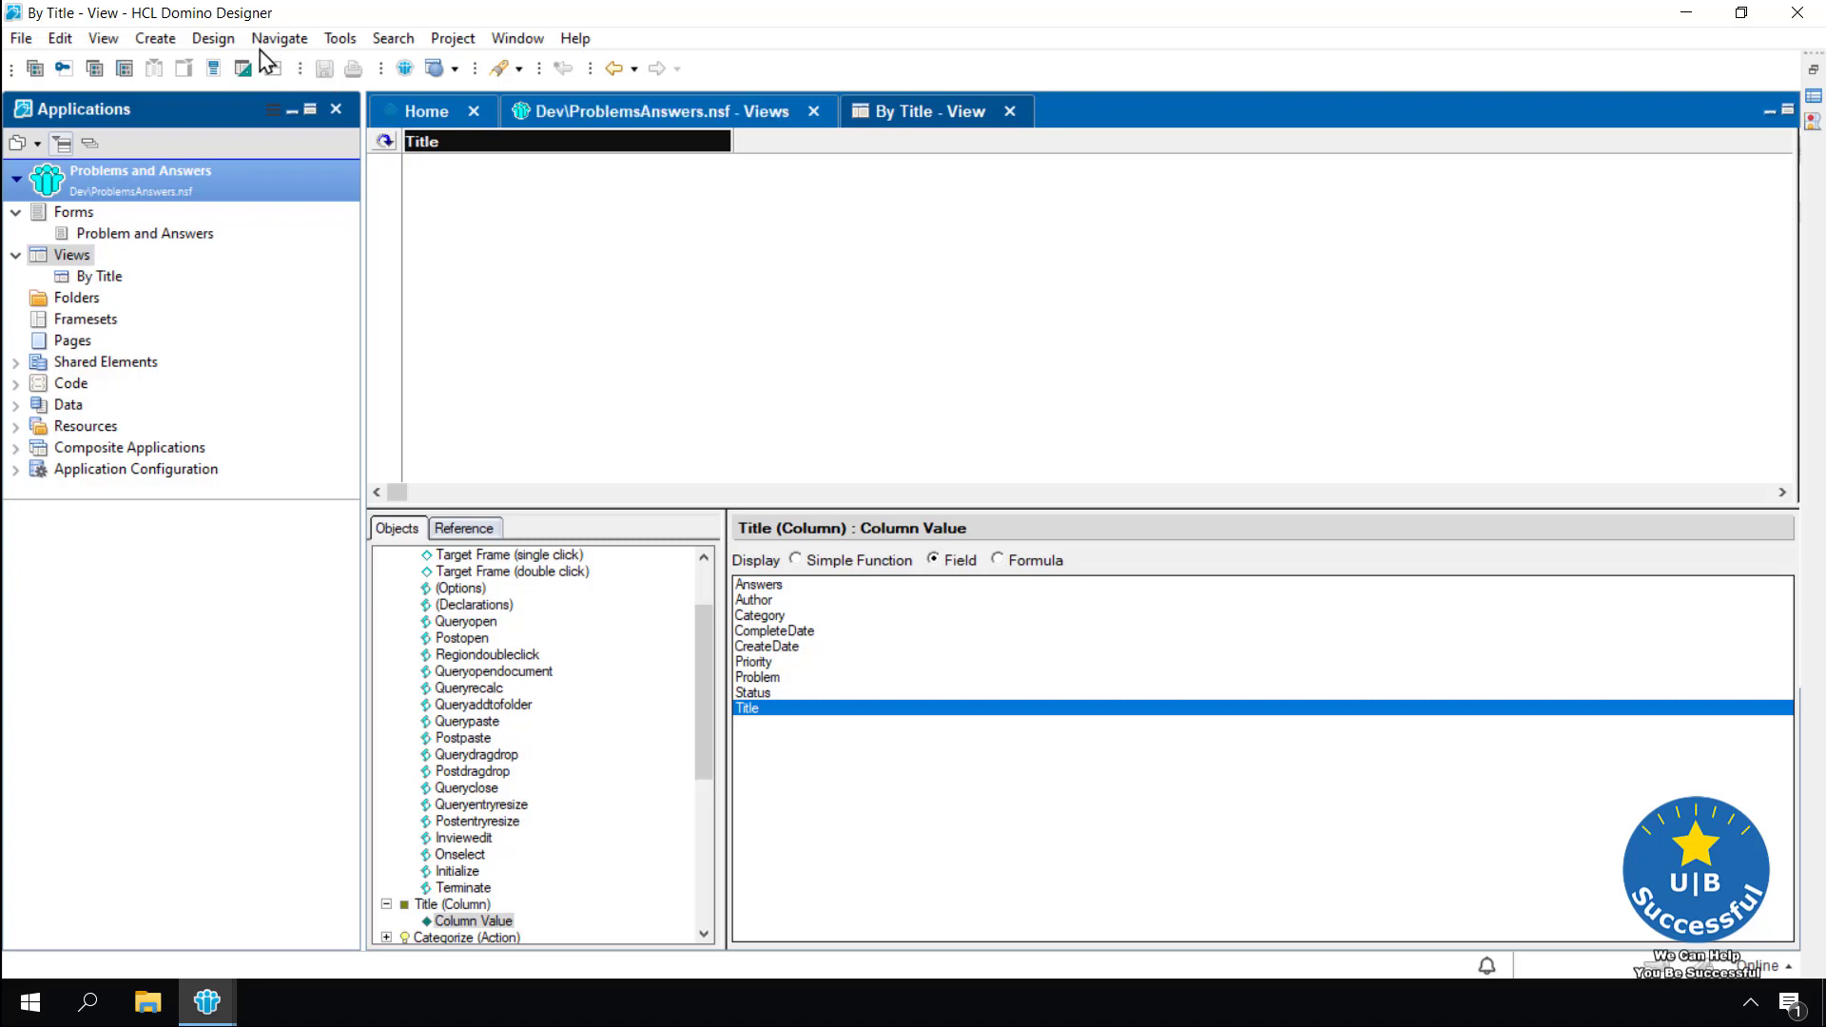
{"action": "left_click", "coordinate": [211, 39]}
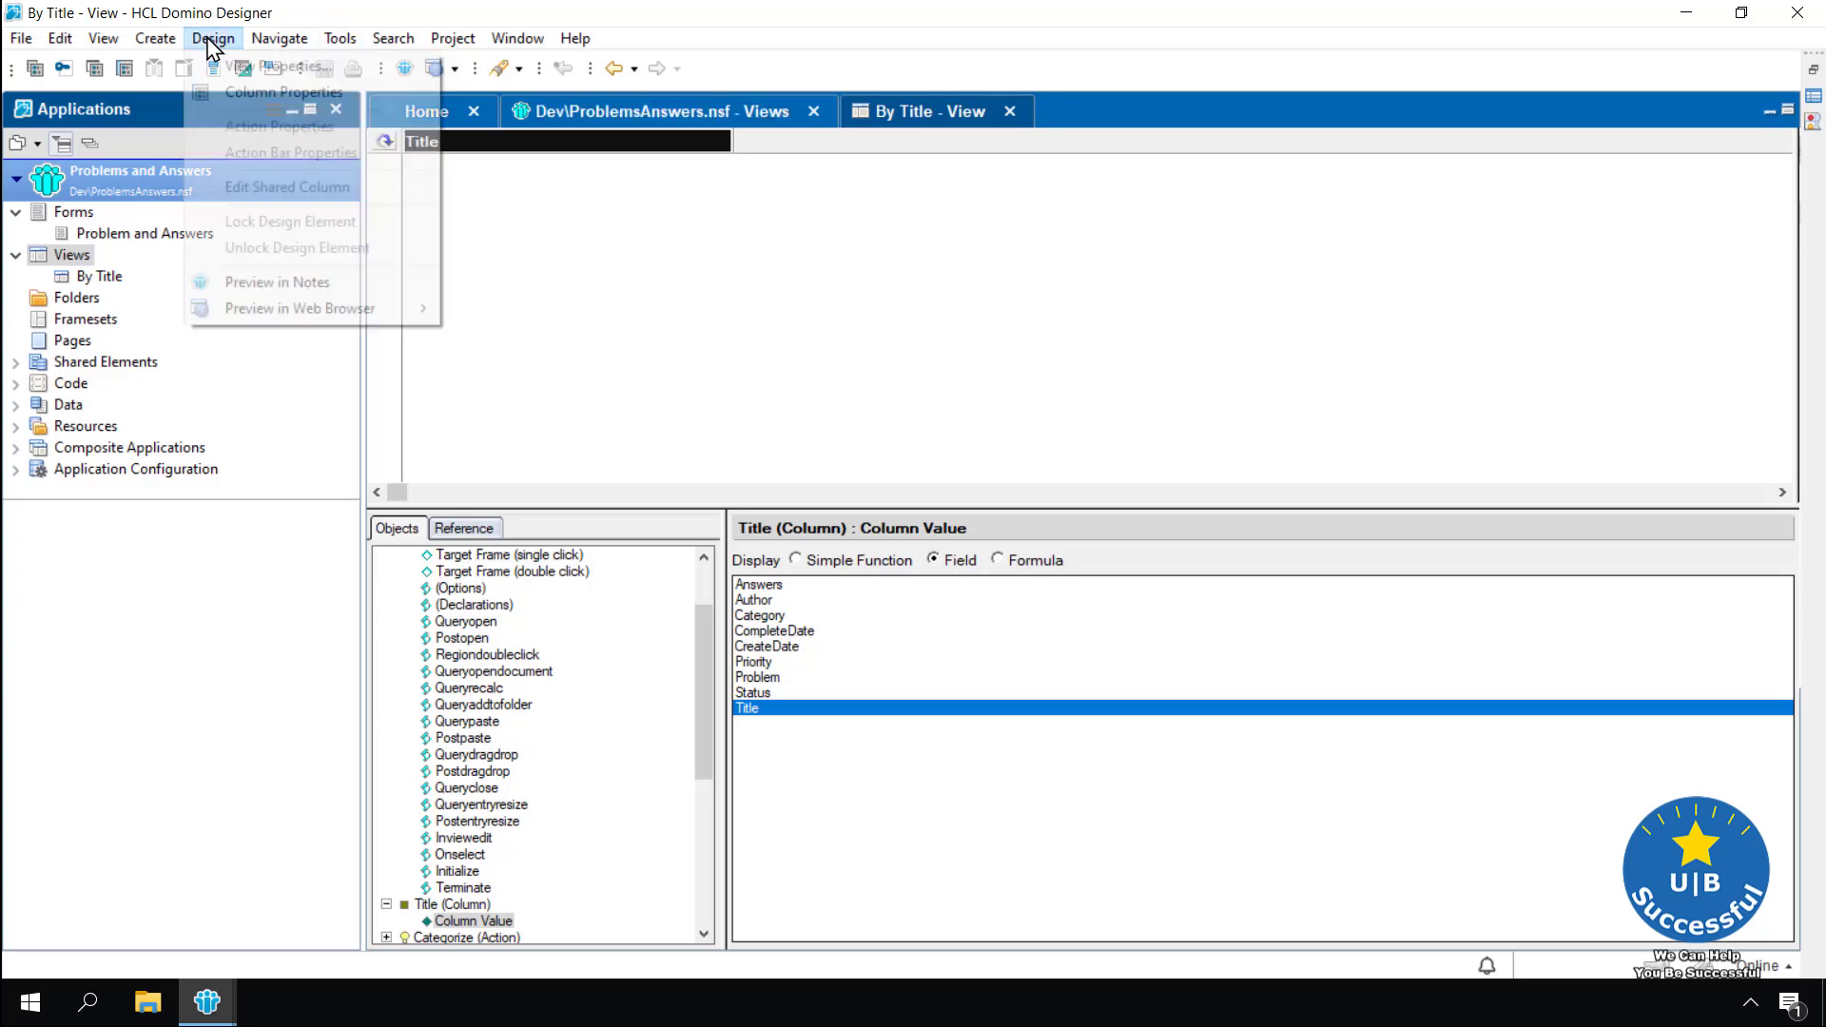
{"action": "left_click", "coordinate": [259, 281]}
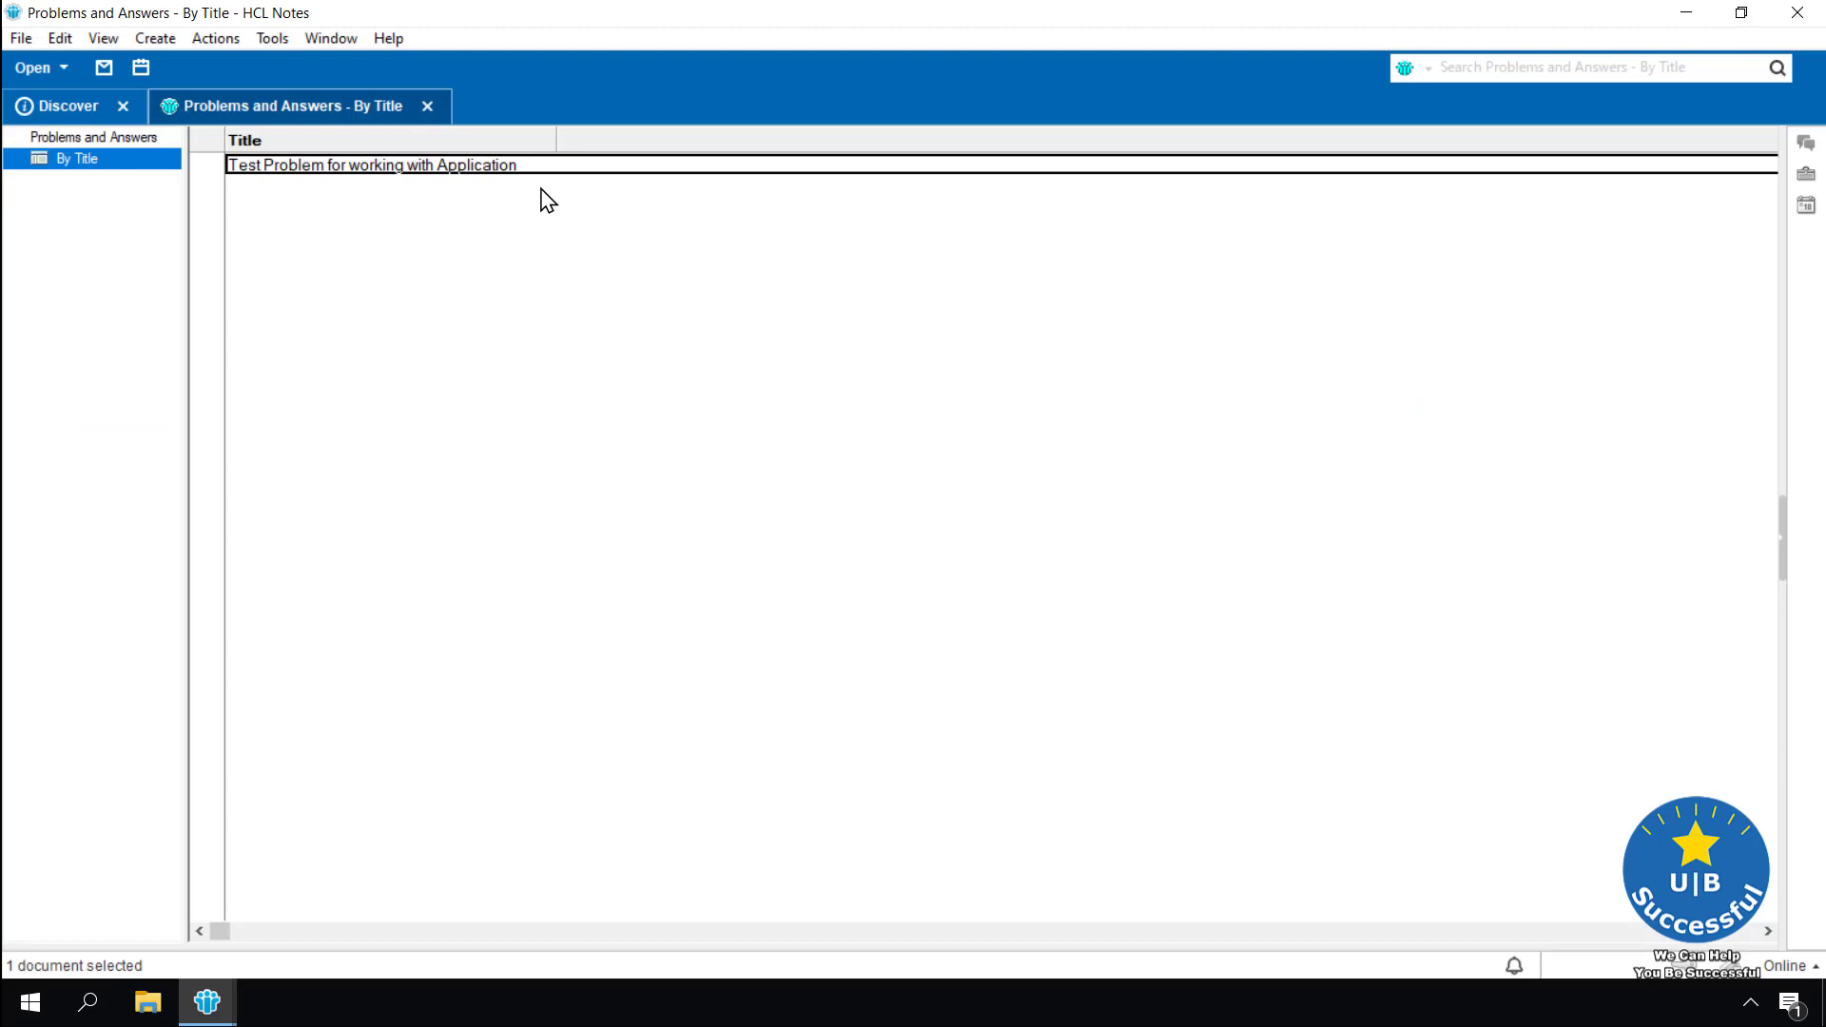
Close the By Title preview listing the test problem and return to Domino Designer
{"action": "left_click", "coordinate": [428, 106]}
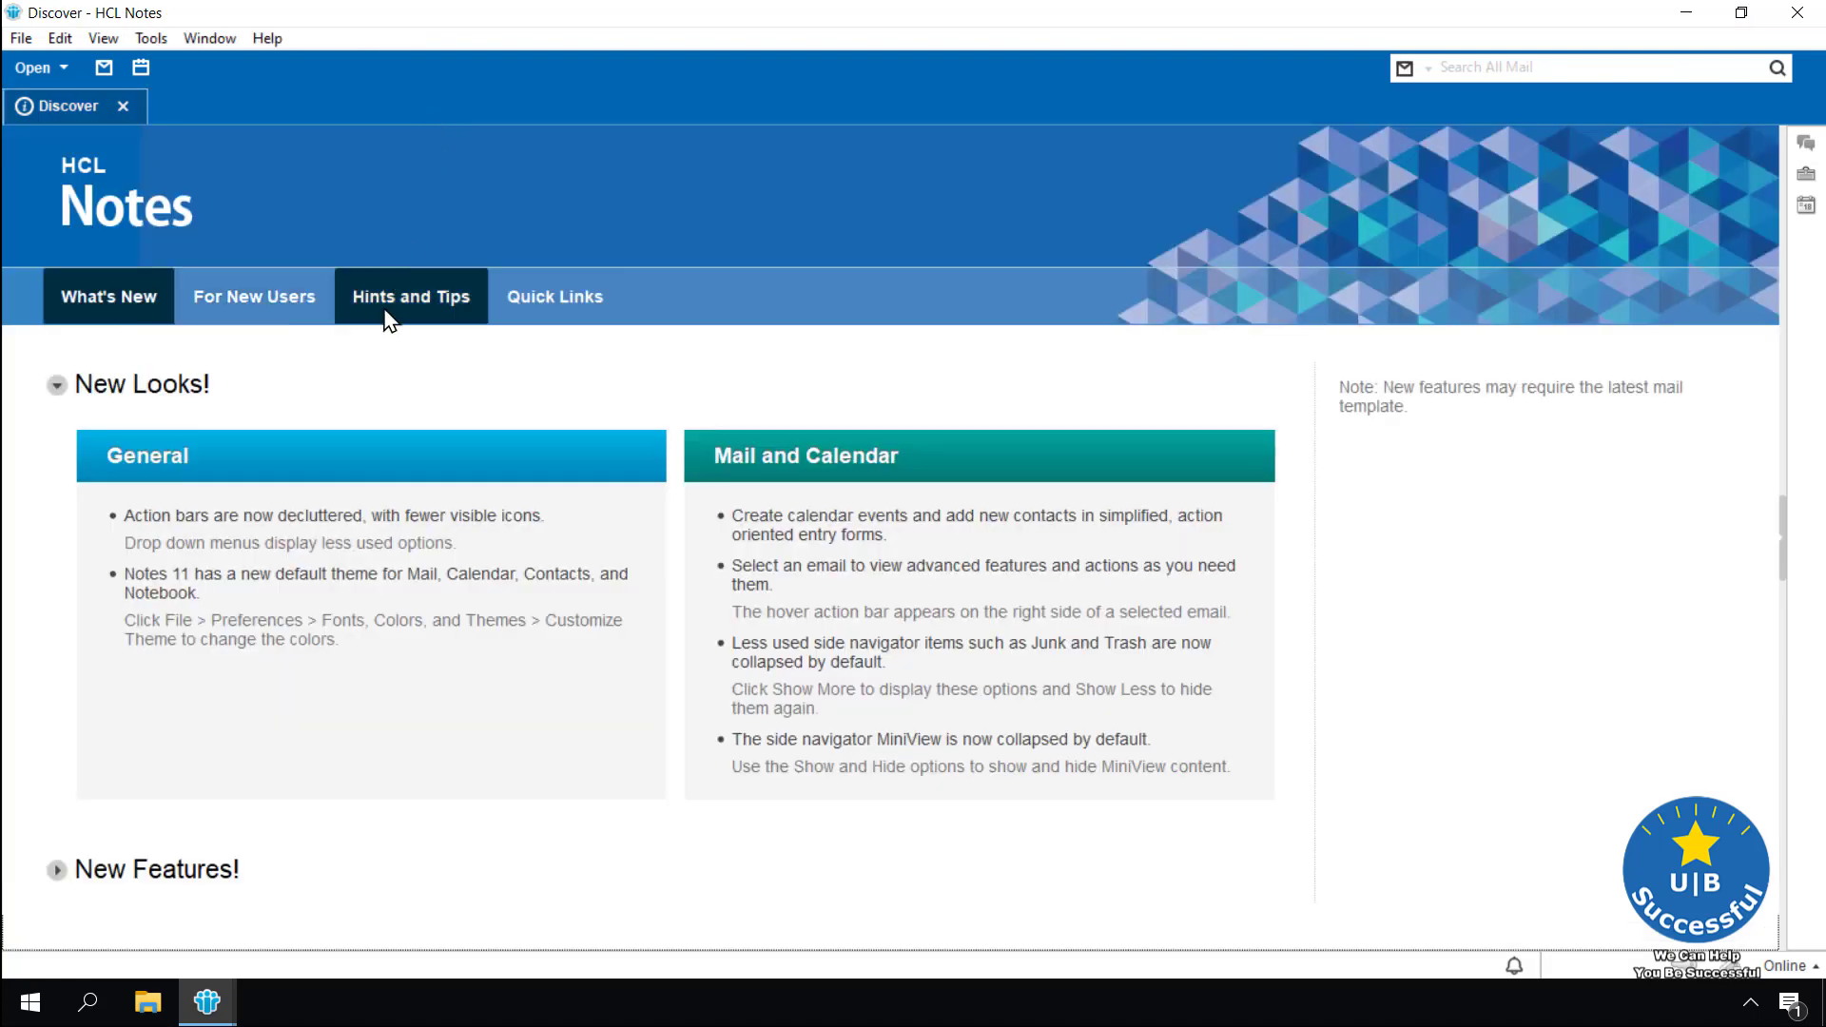
{"action": "mouse_move", "coordinate": [211, 1006]}
{"action": "left_click", "coordinate": [330, 941]}
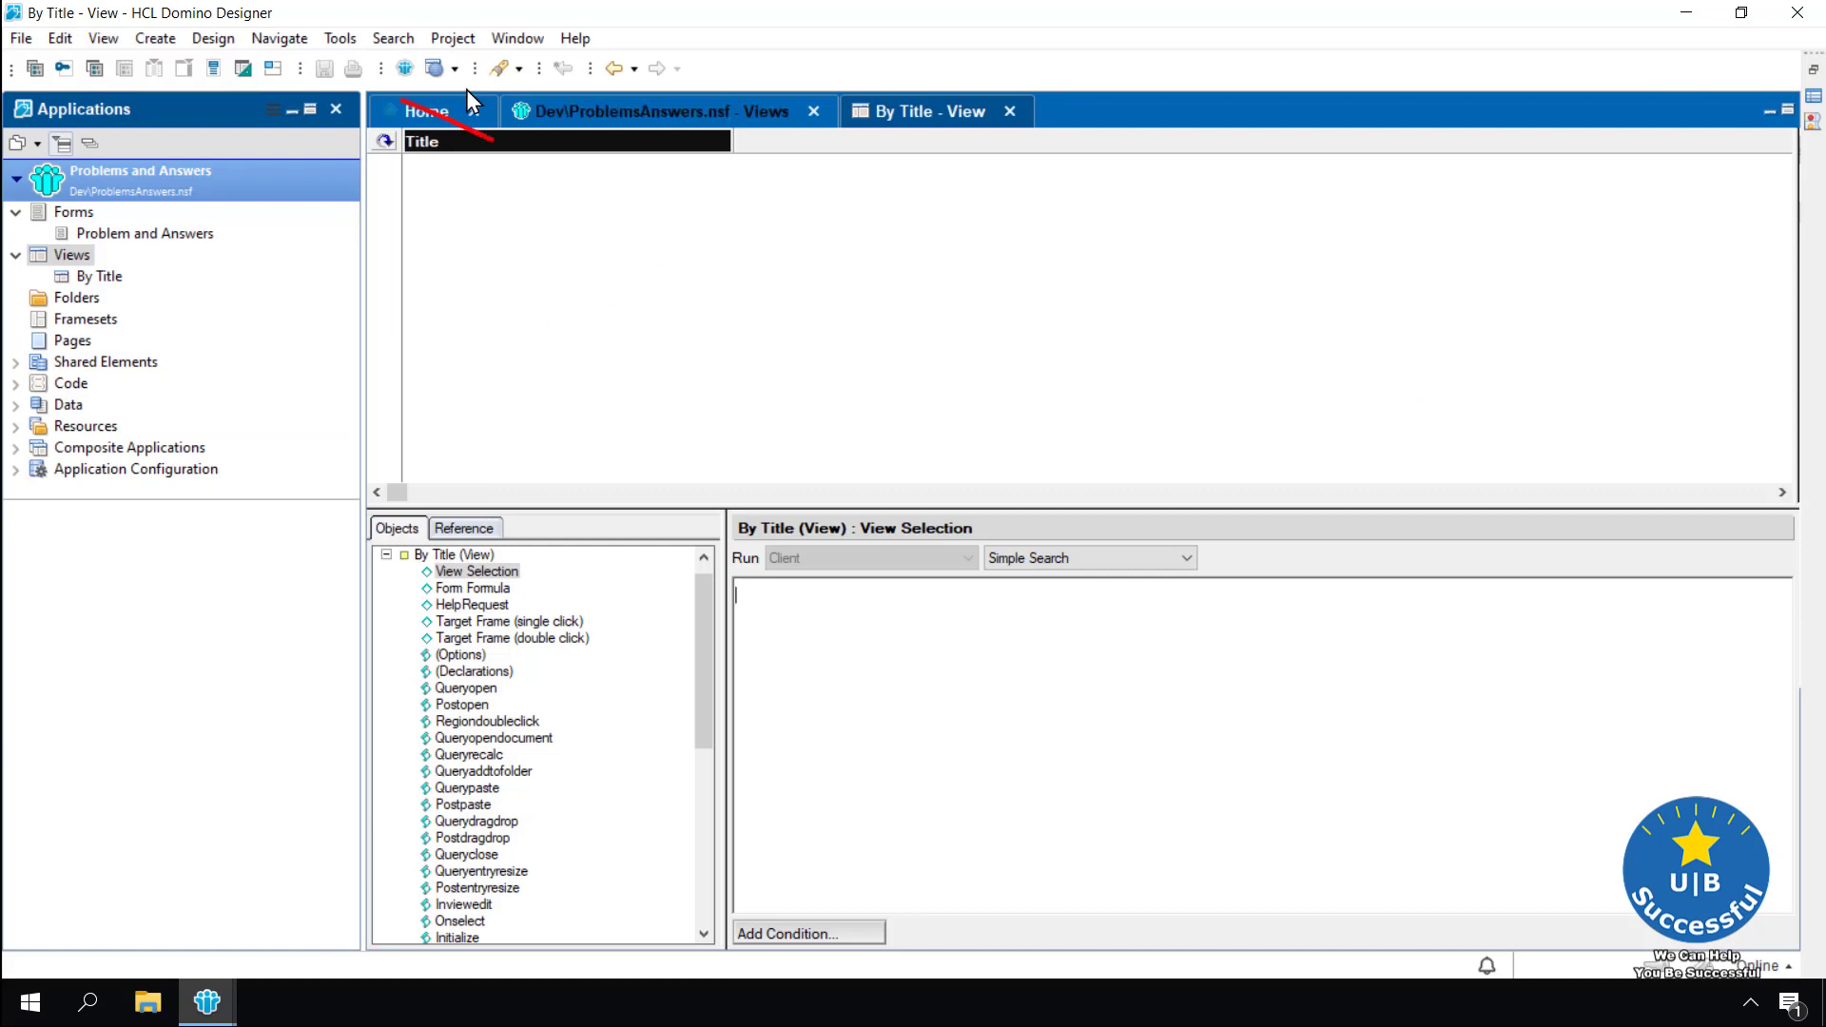
{"action": "left_click", "coordinate": [152, 39]}
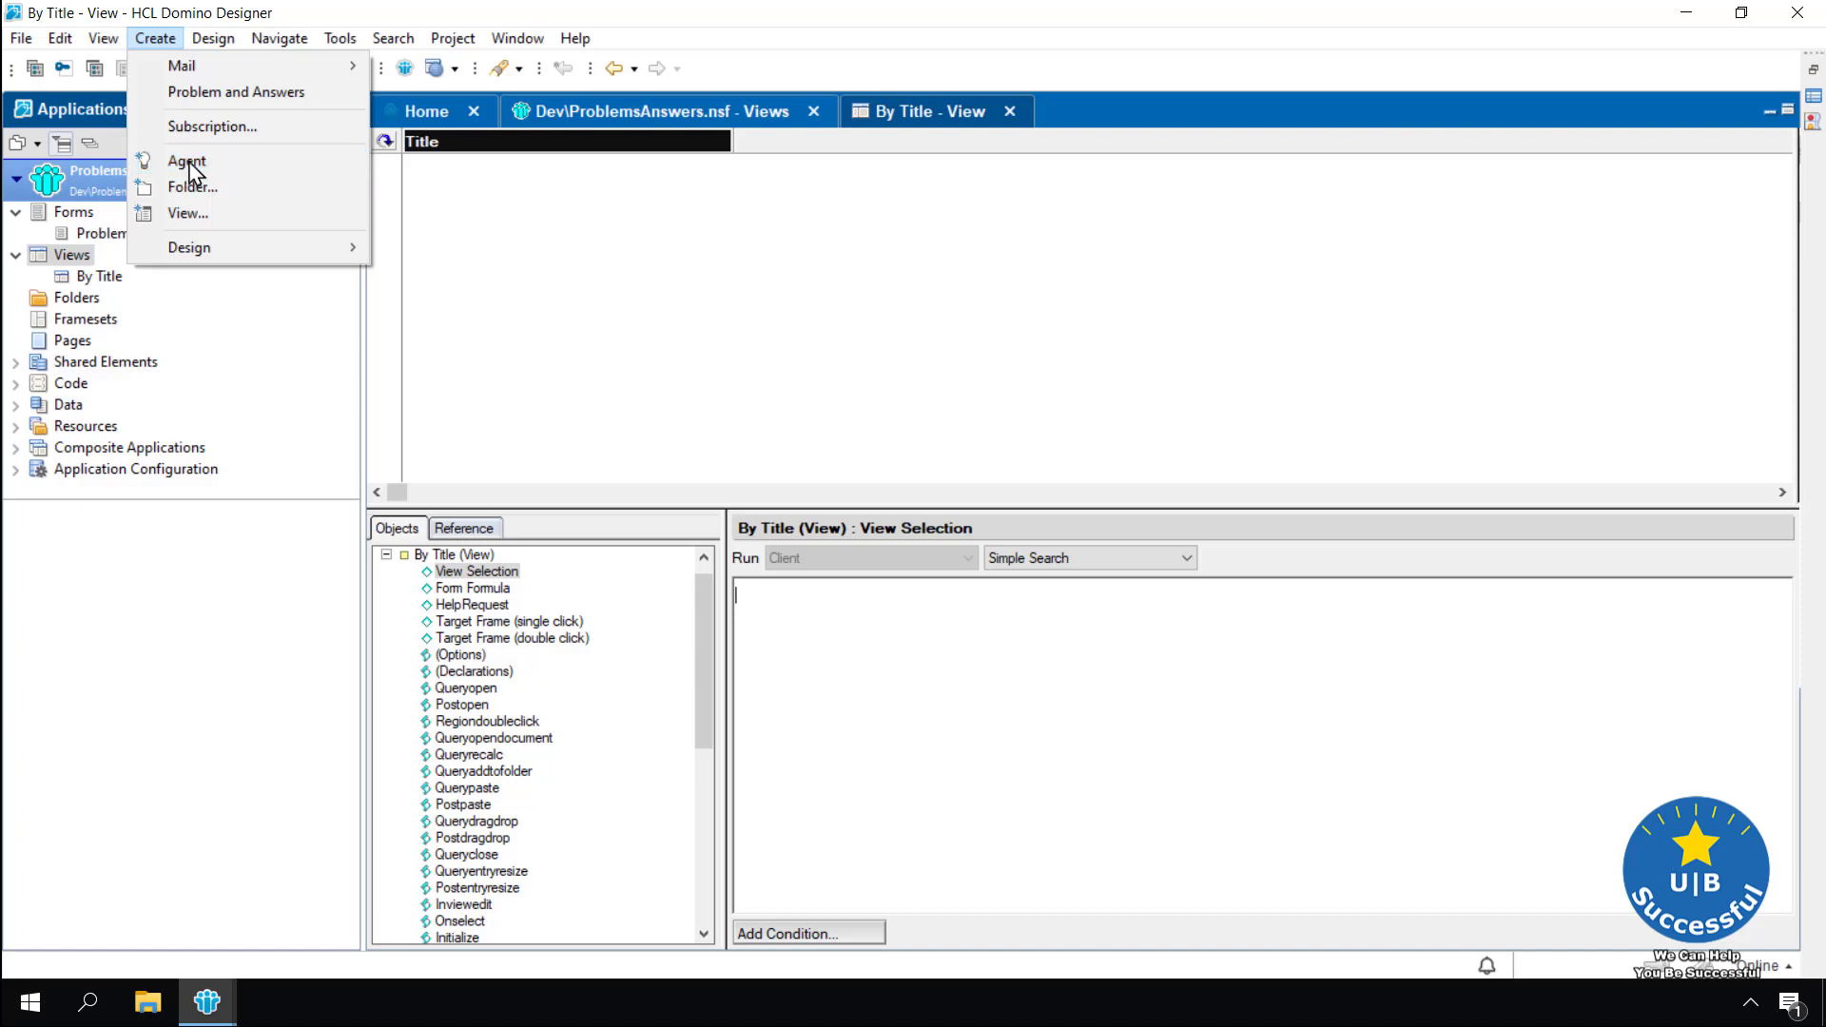
{"action": "left_click", "coordinate": [463, 172]}
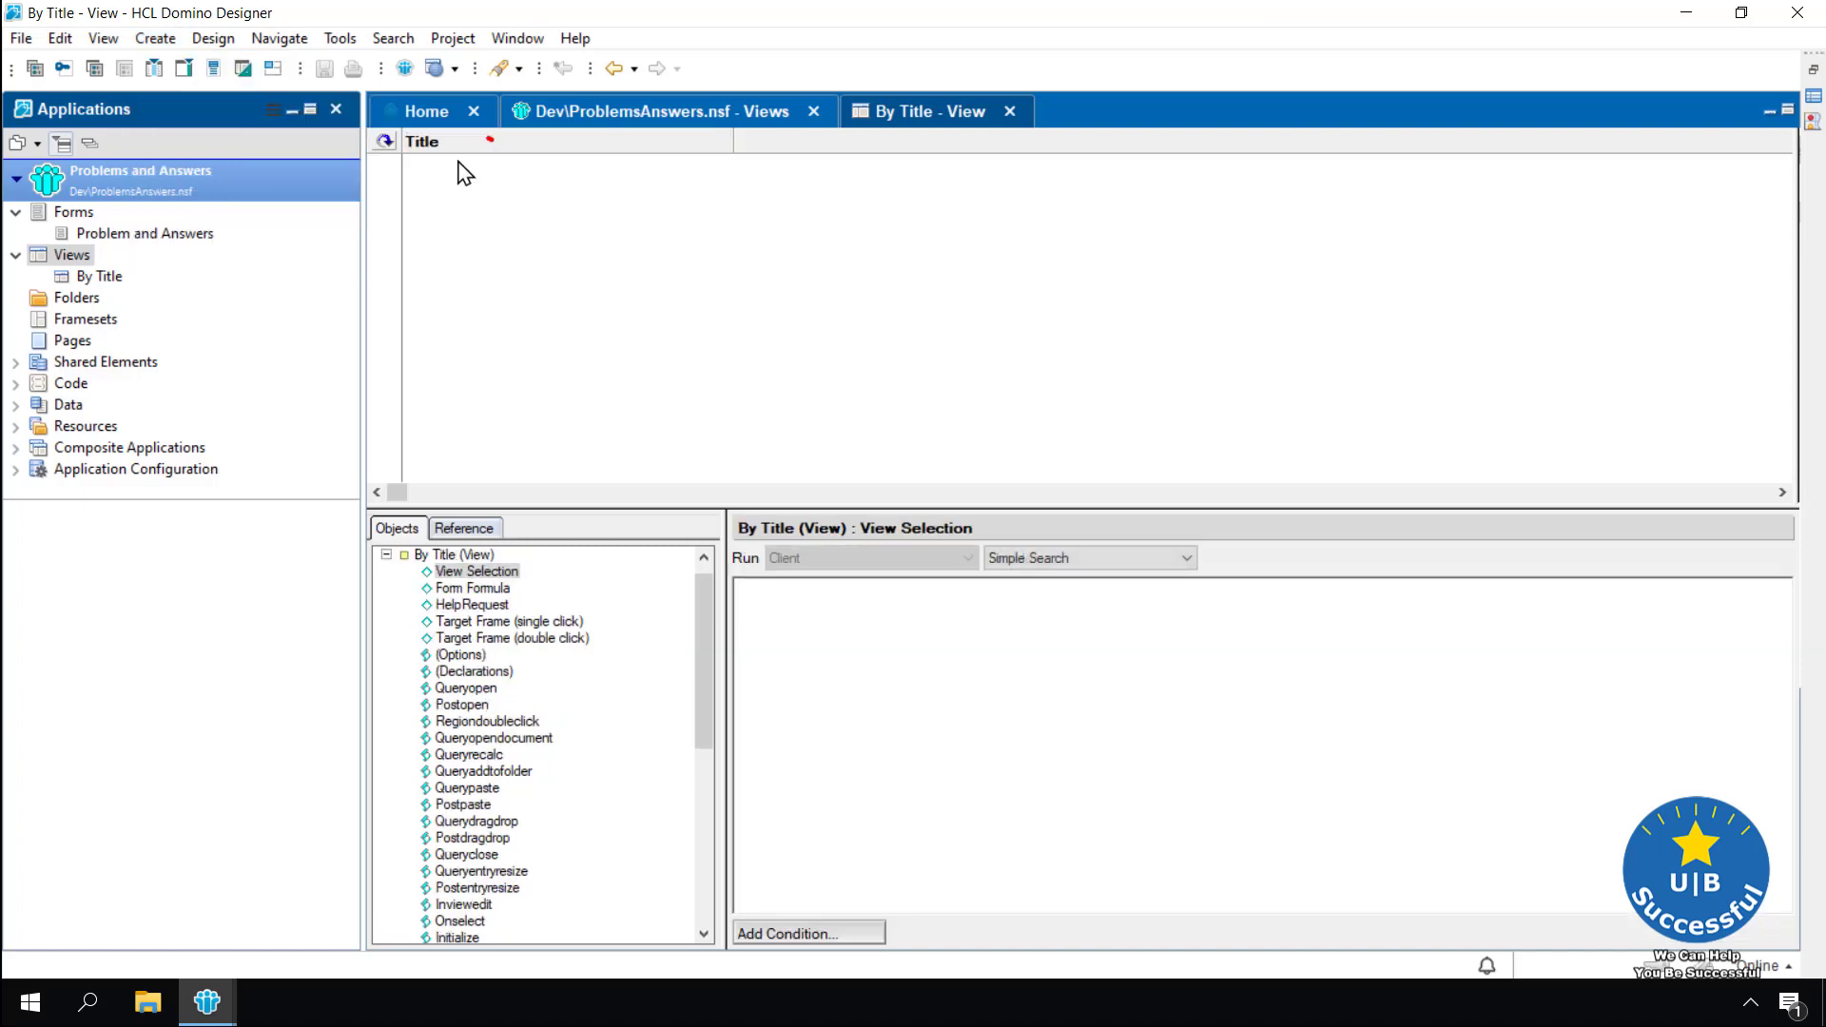
{"action": "left_click", "coordinate": [155, 42]}
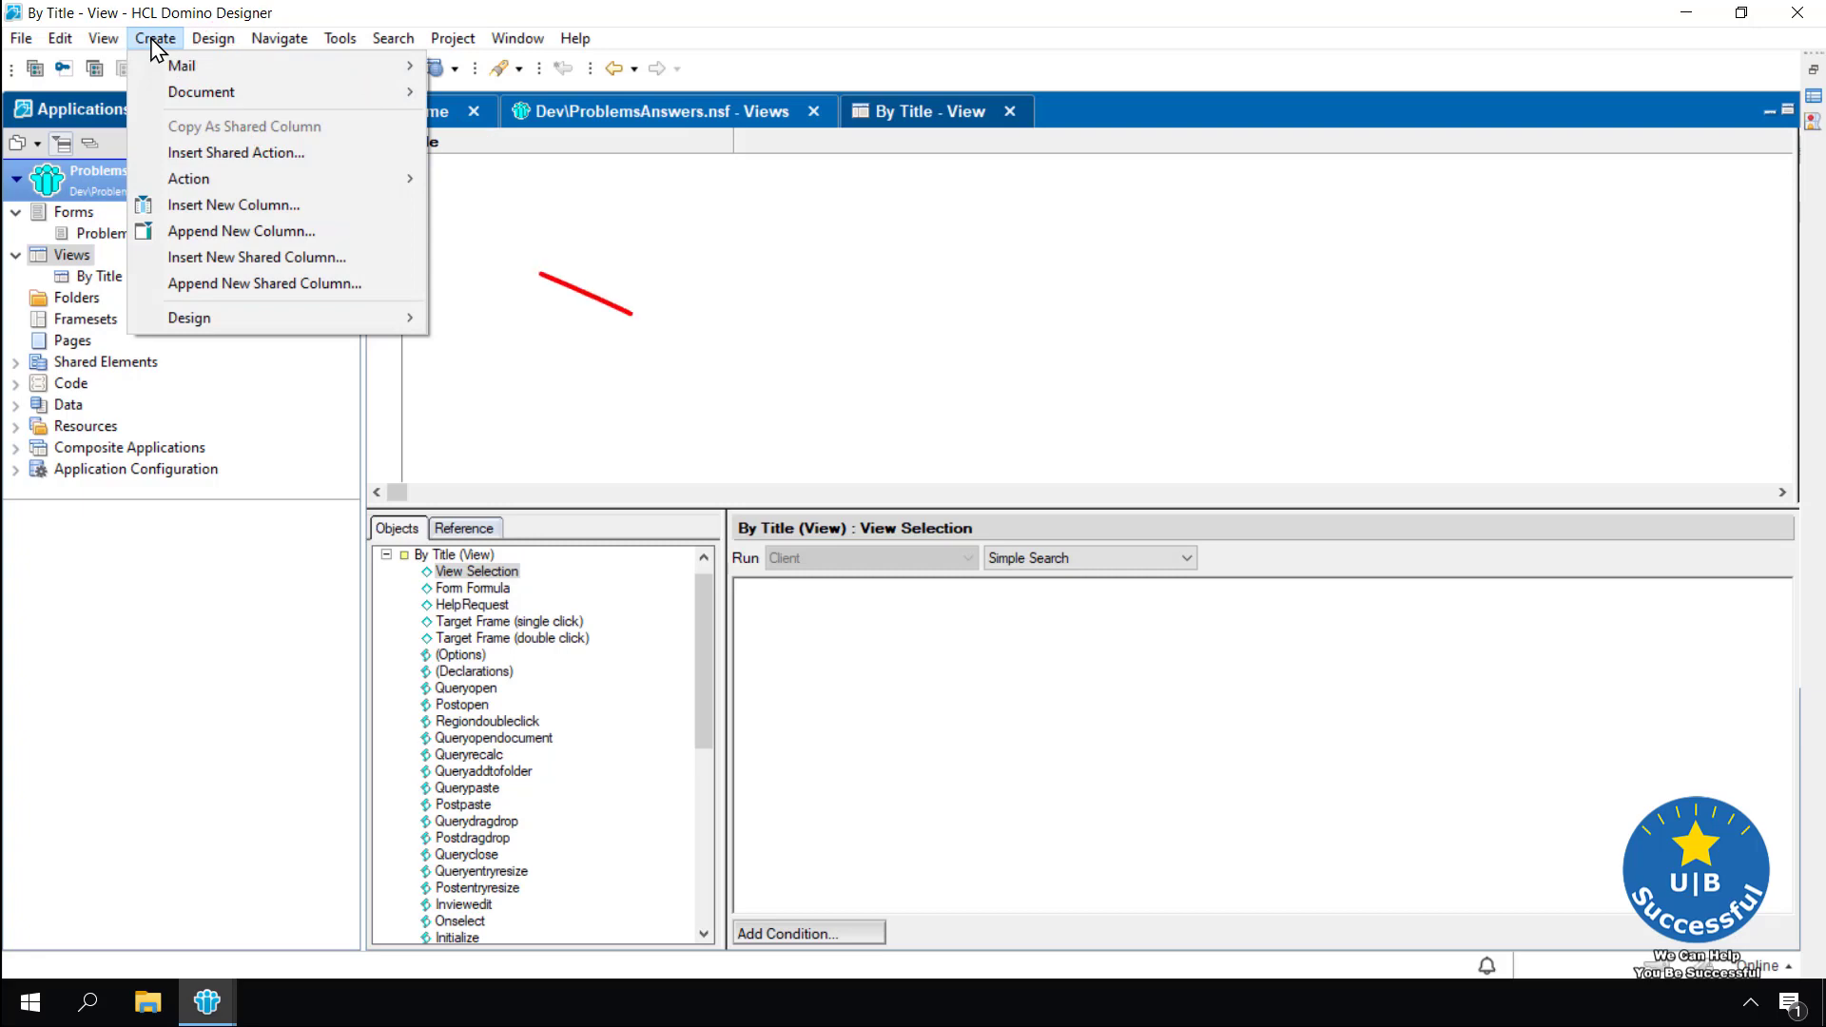
{"action": "left_click", "coordinate": [174, 208]}
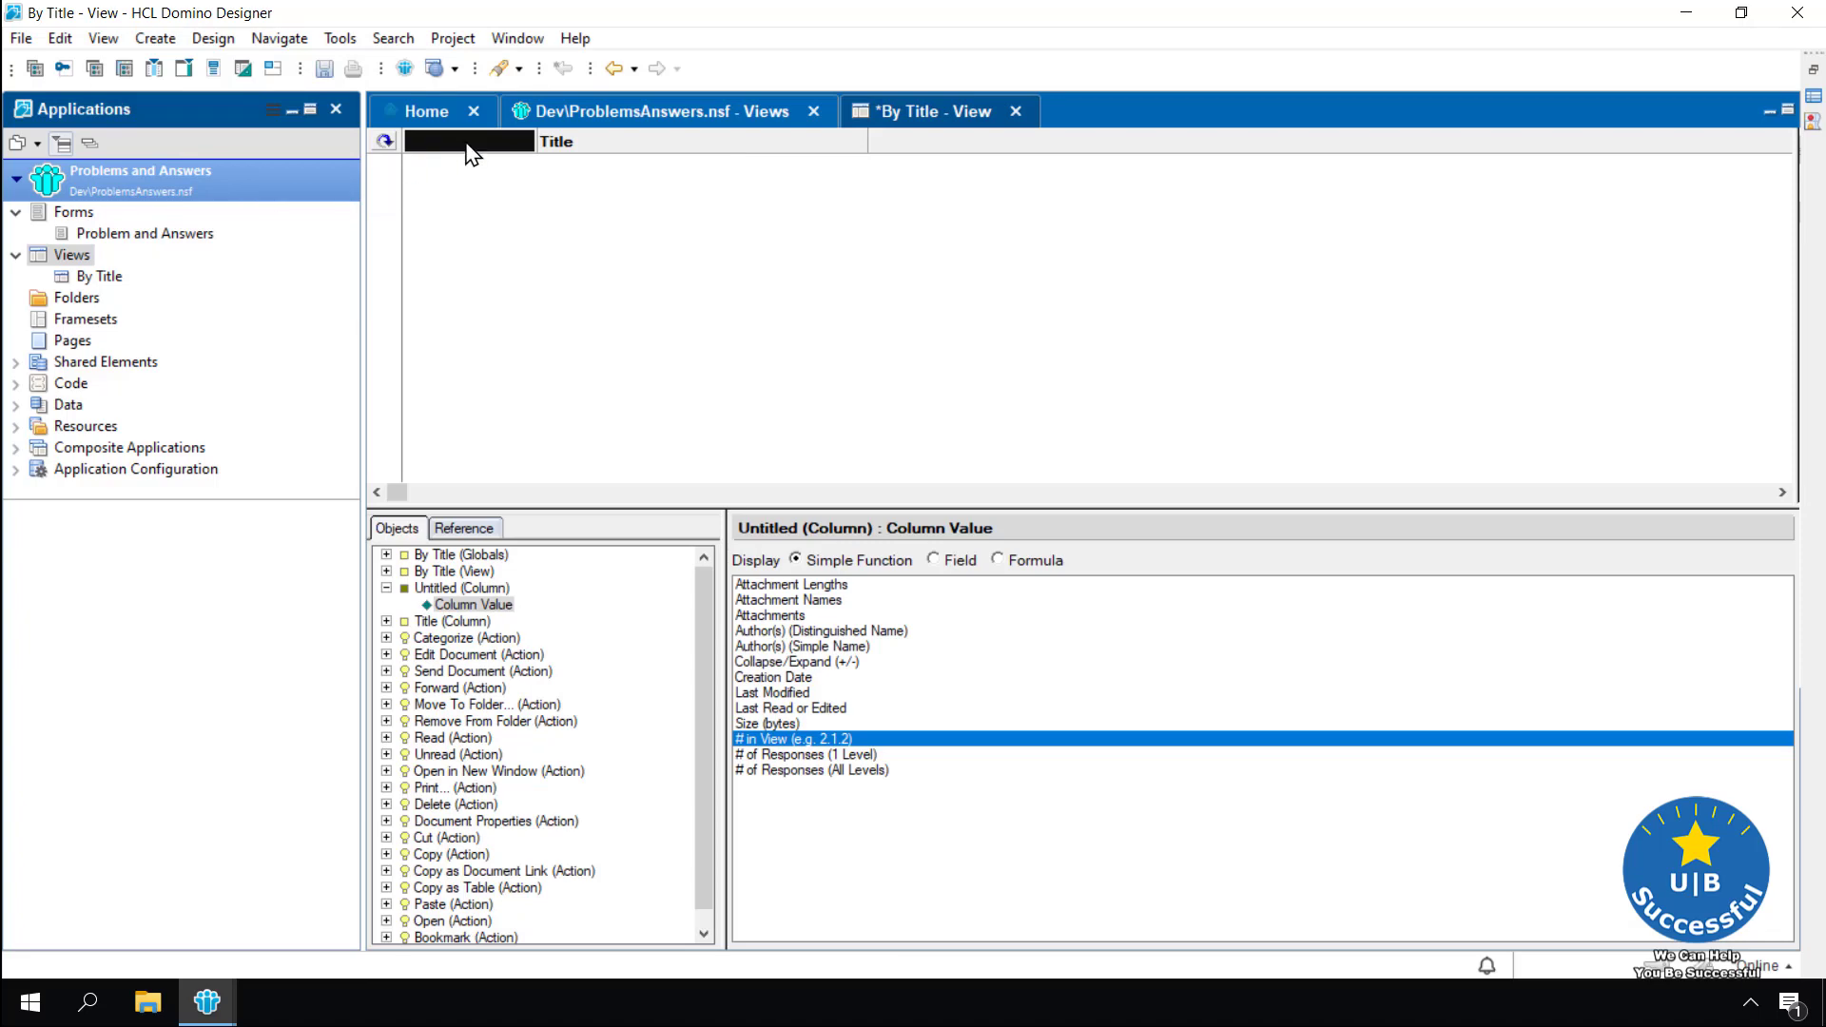
{"action": "key", "text": "Delete"}
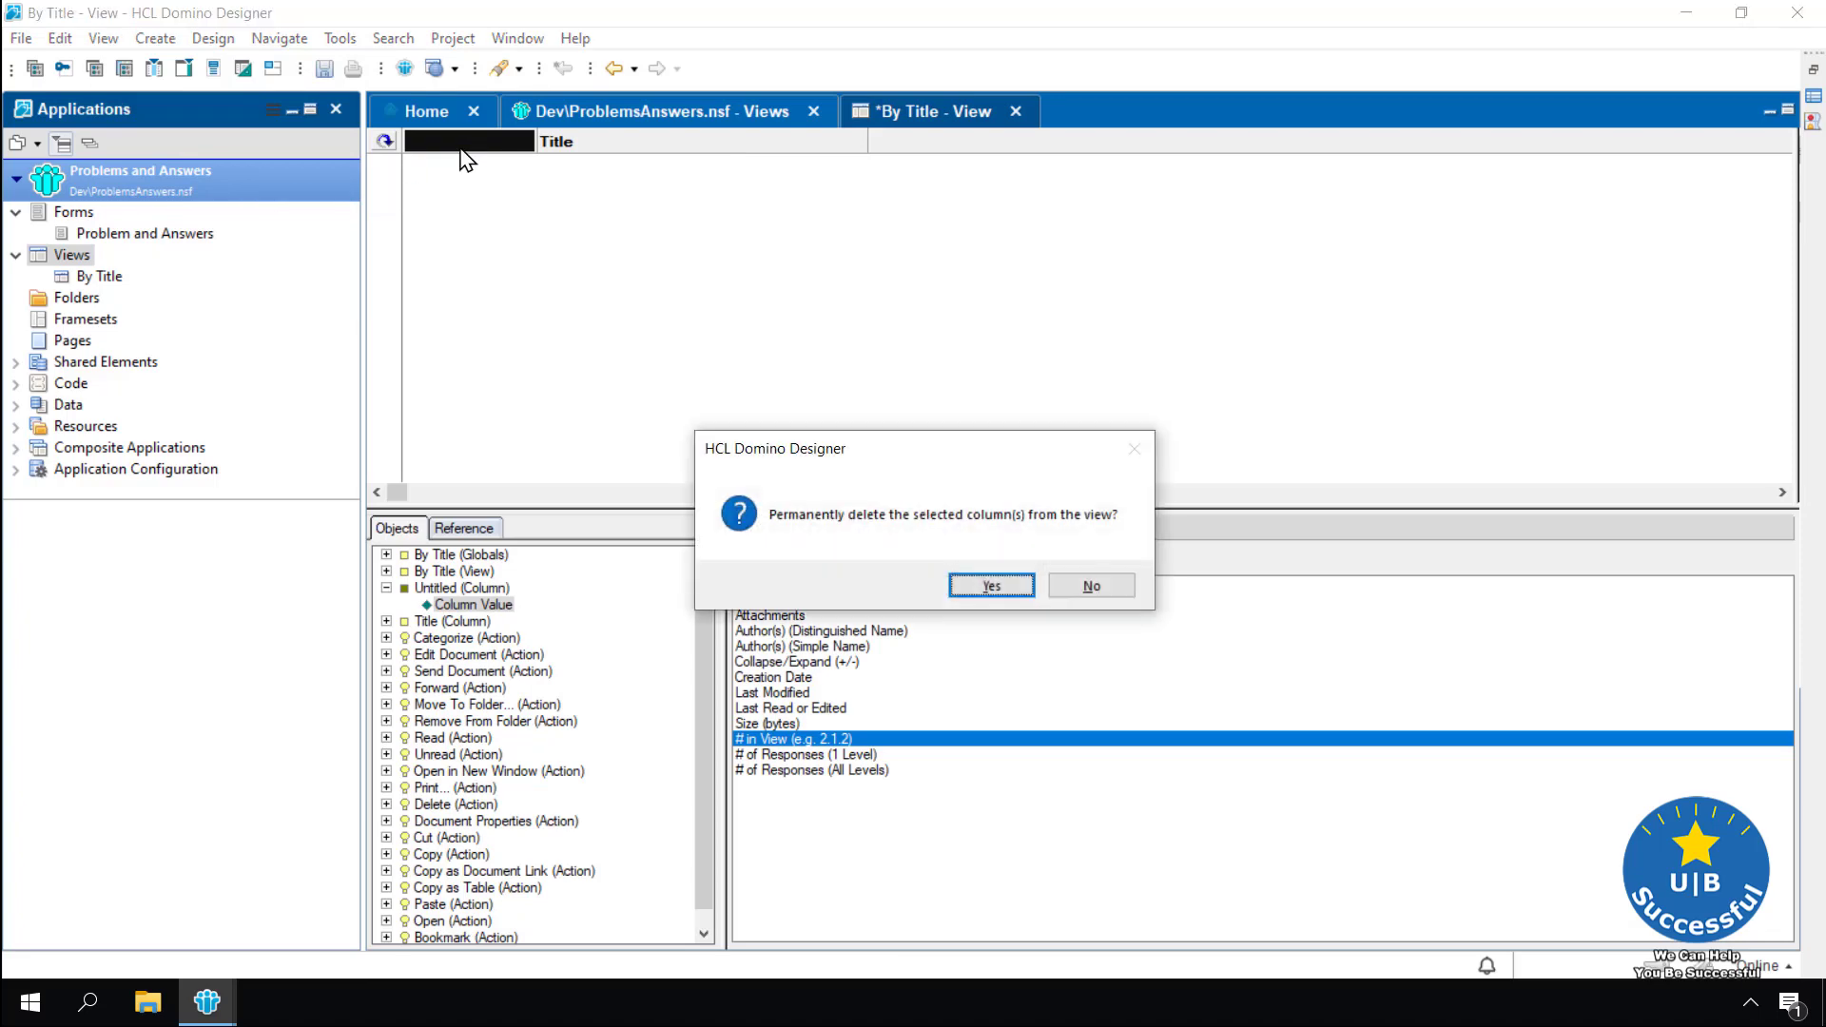
{"action": "left_click", "coordinate": [992, 586]}
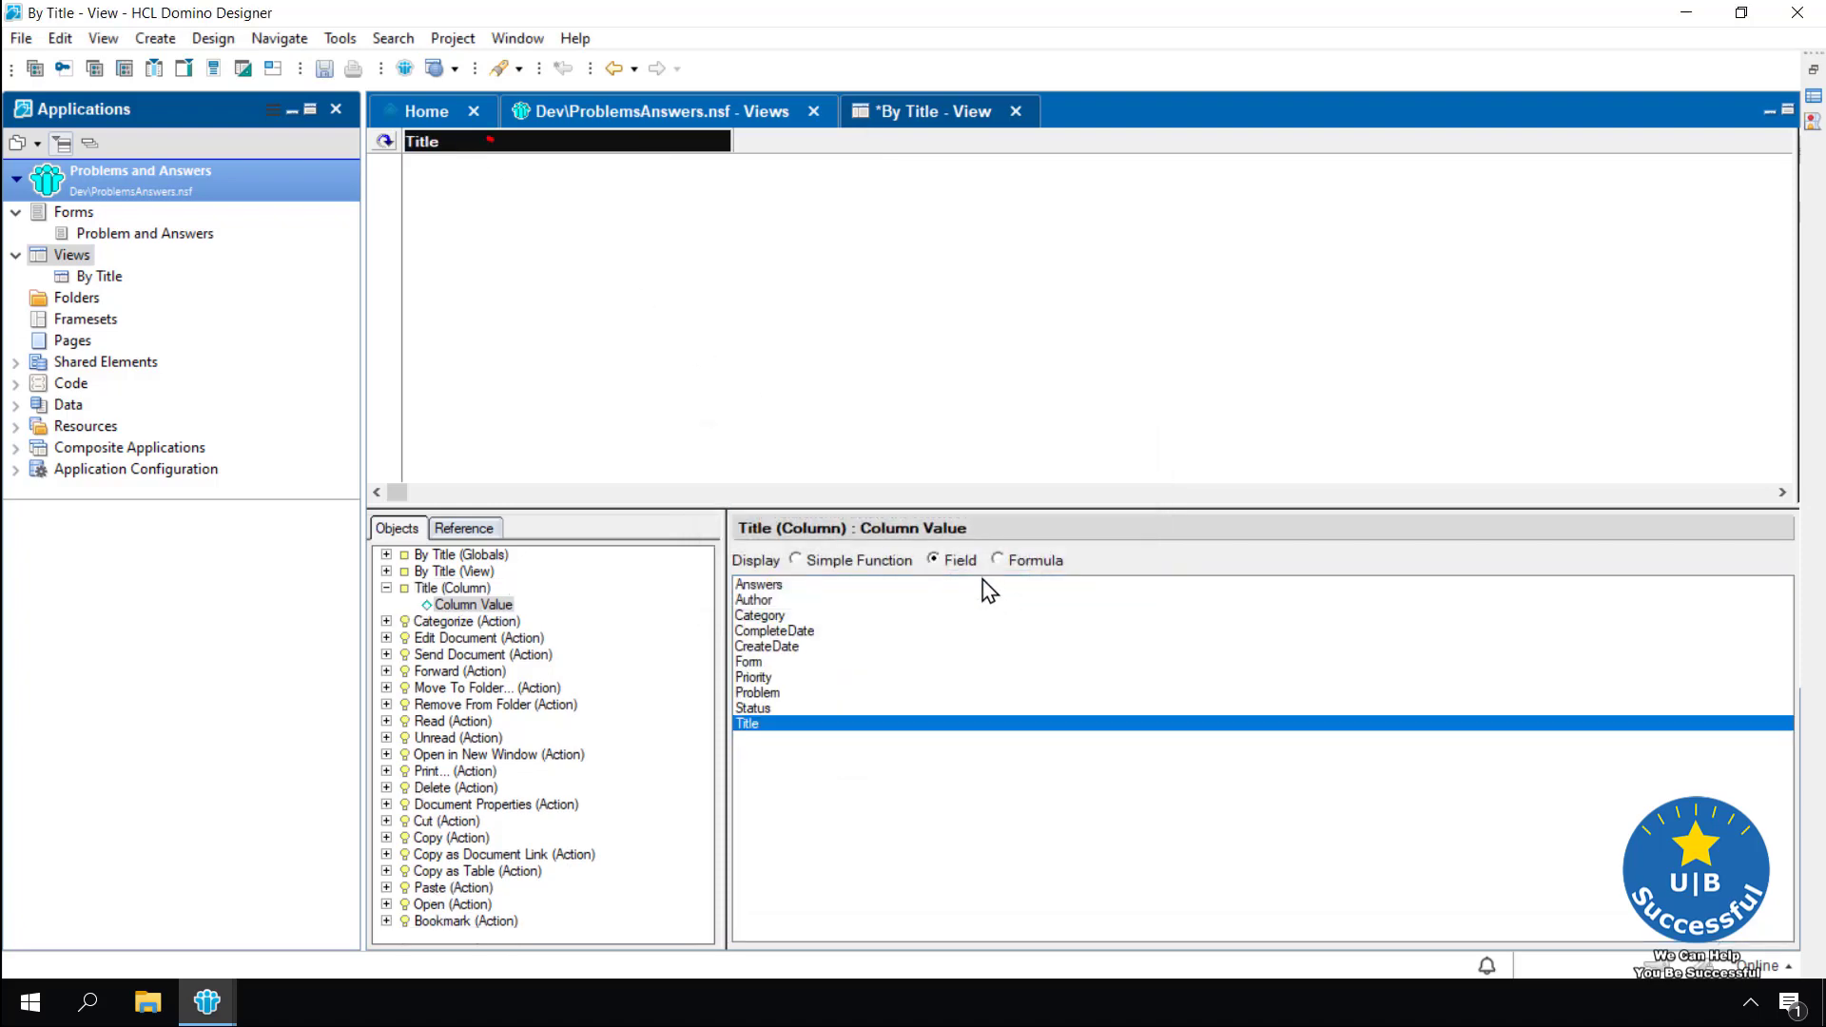
Append a new column headed 'Author' whose value is the Author field
{"action": "left_click", "coordinate": [154, 40]}
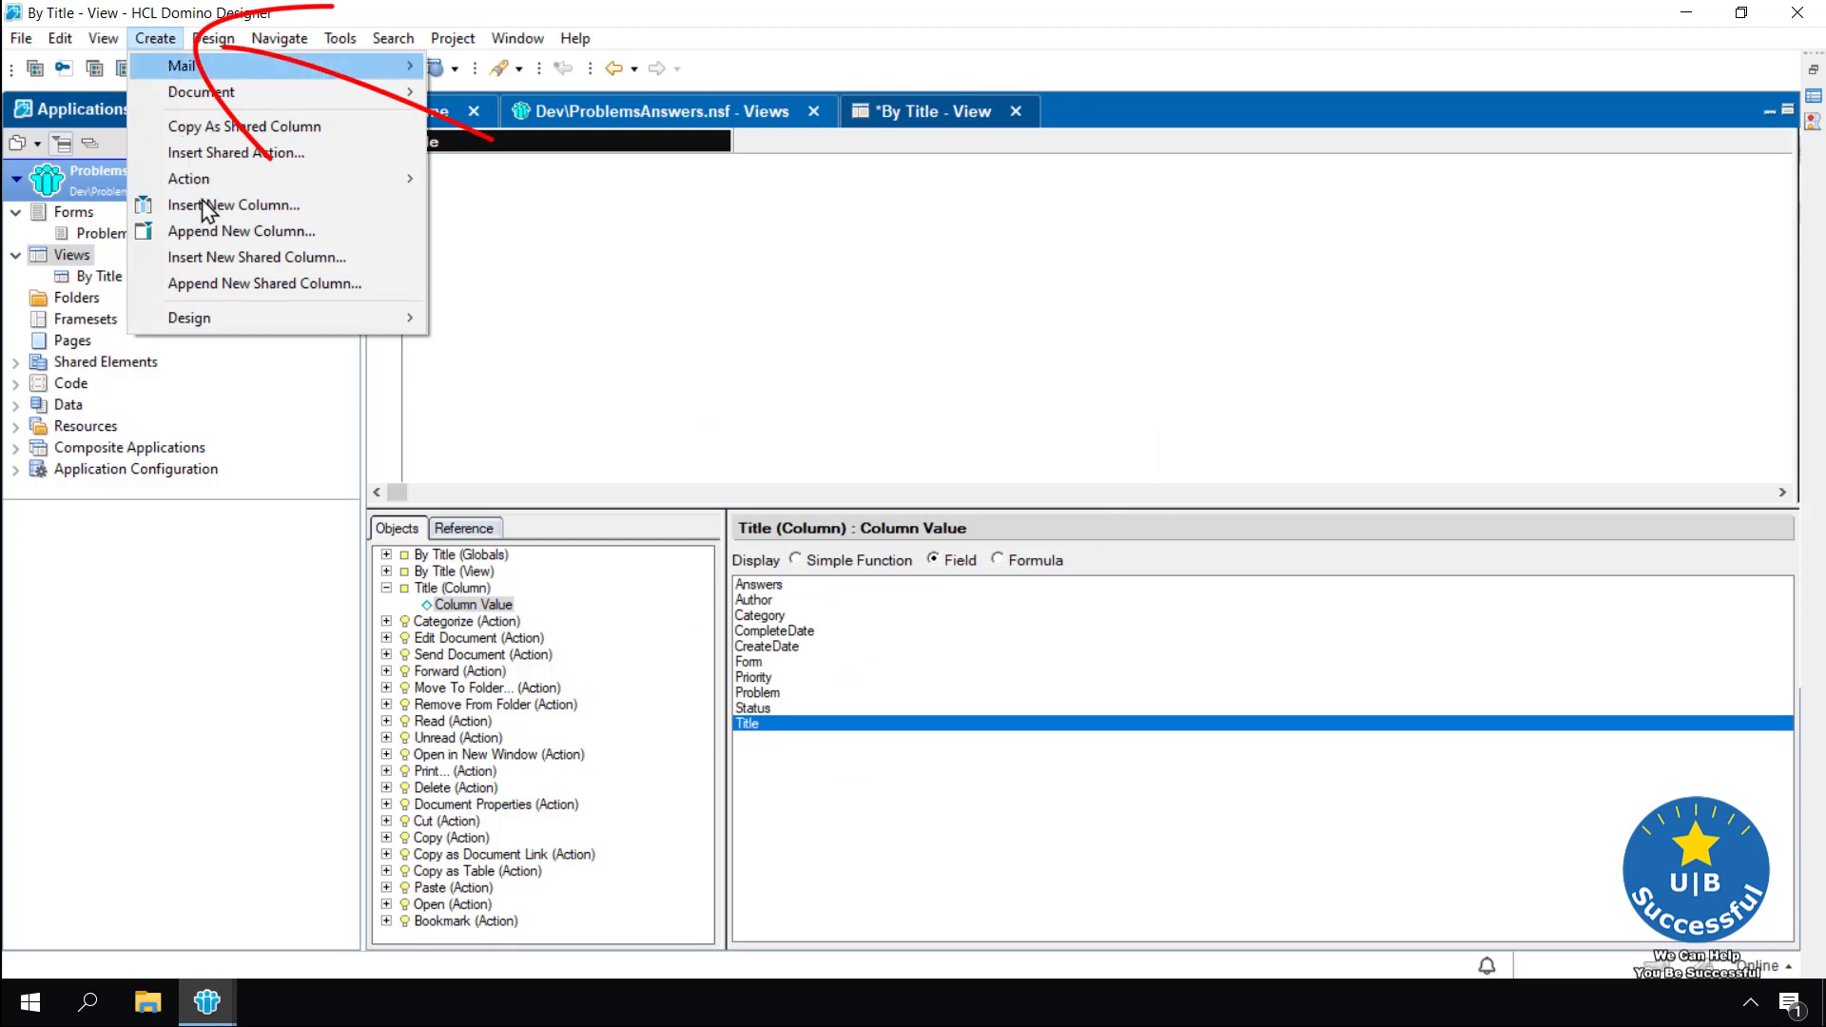
{"action": "left_click", "coordinate": [213, 234]}
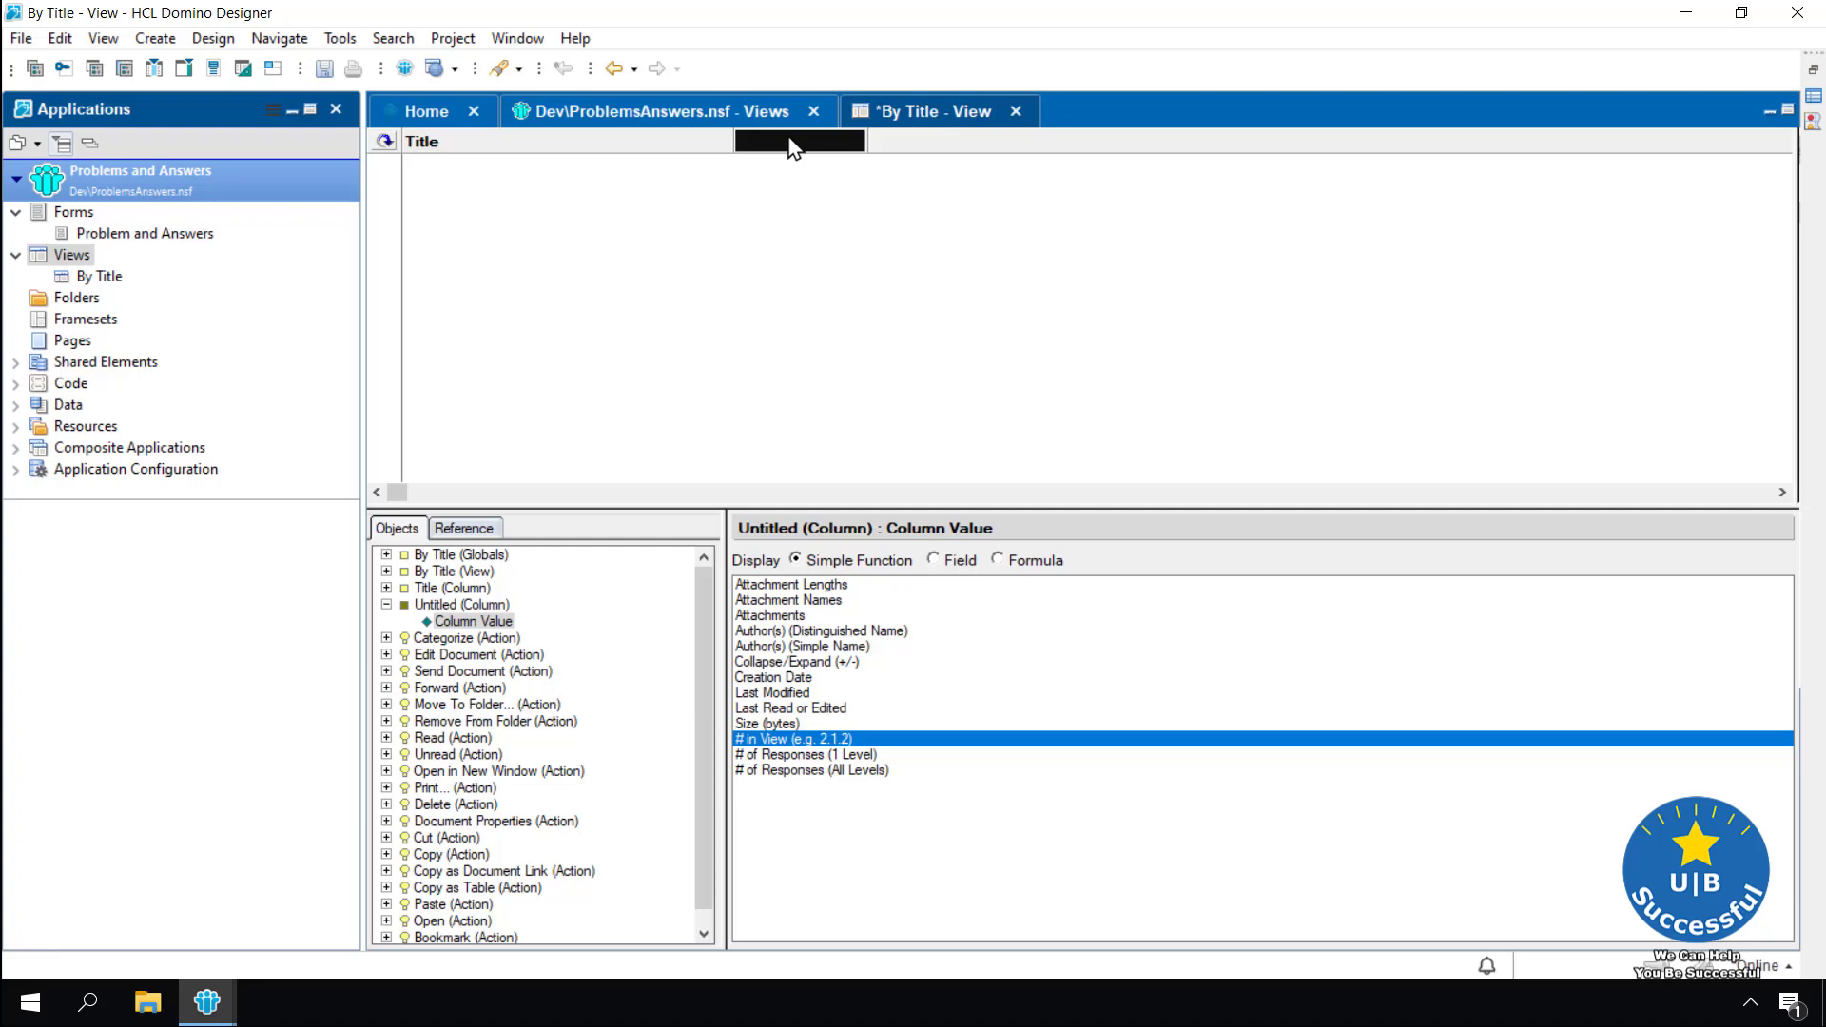
{"action": "double_click", "coordinate": [789, 143]}
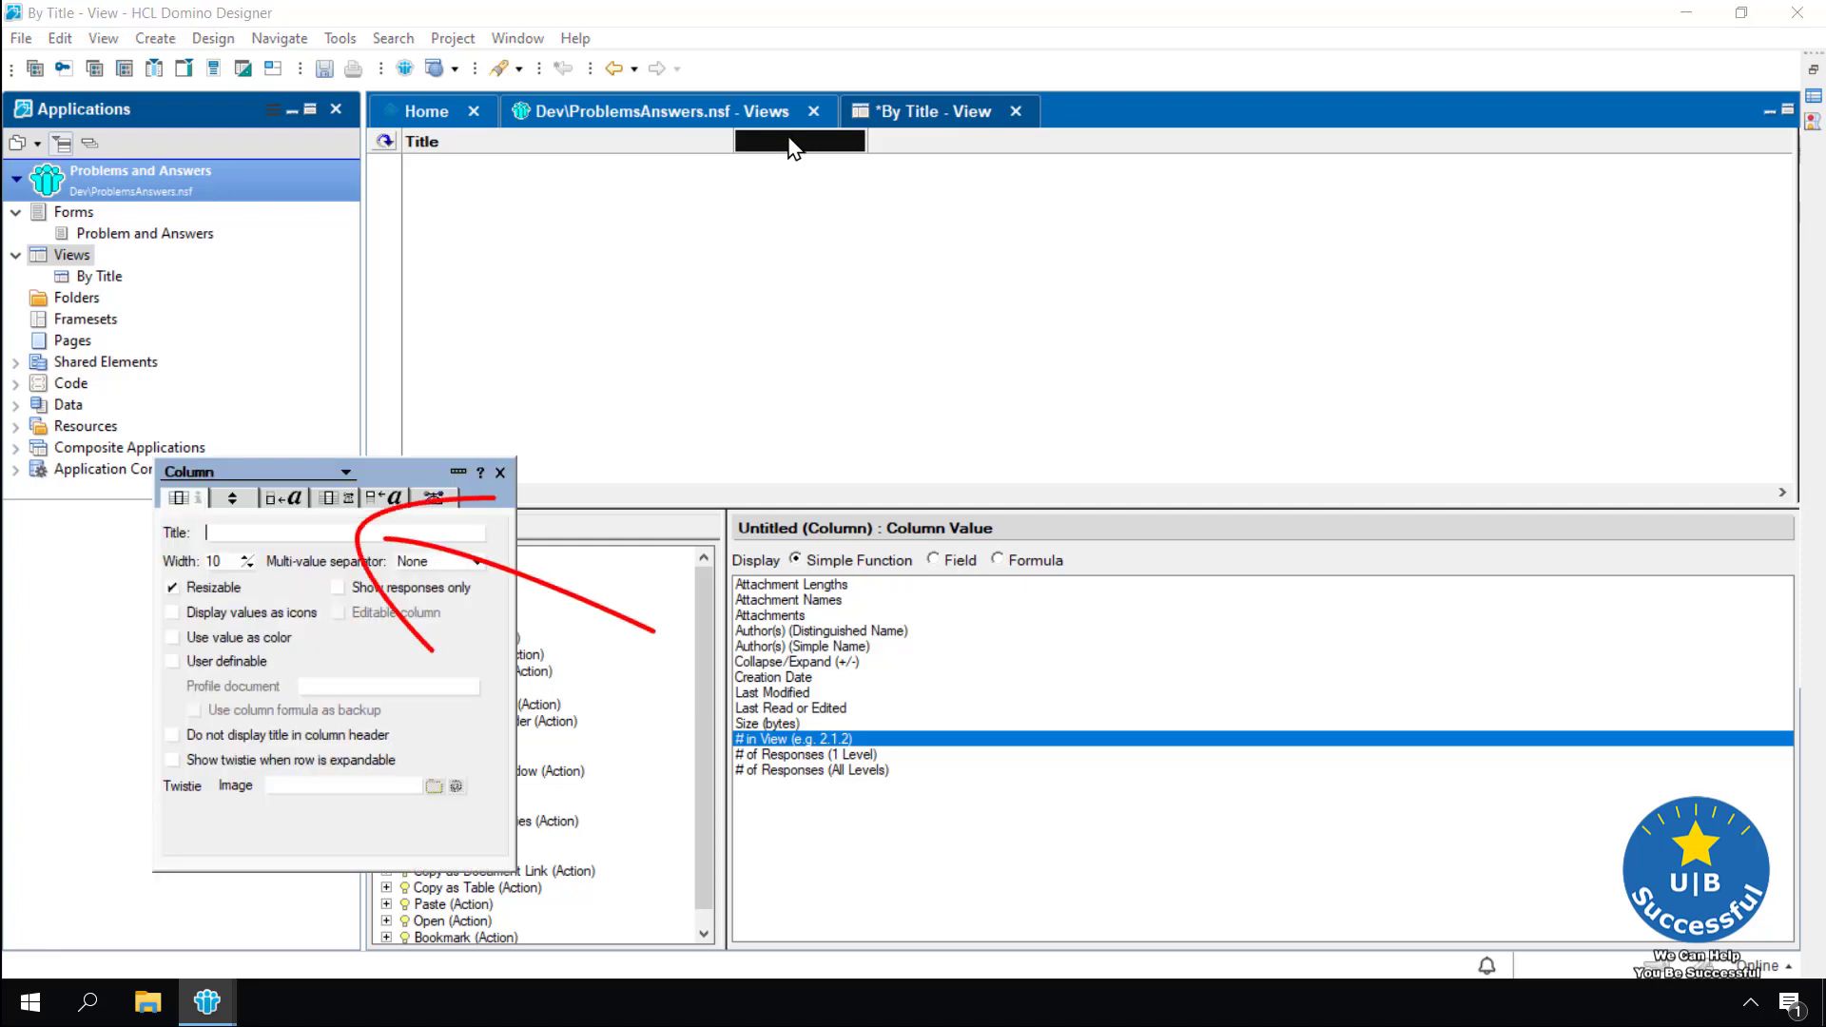
{"action": "type", "text": "Author"}
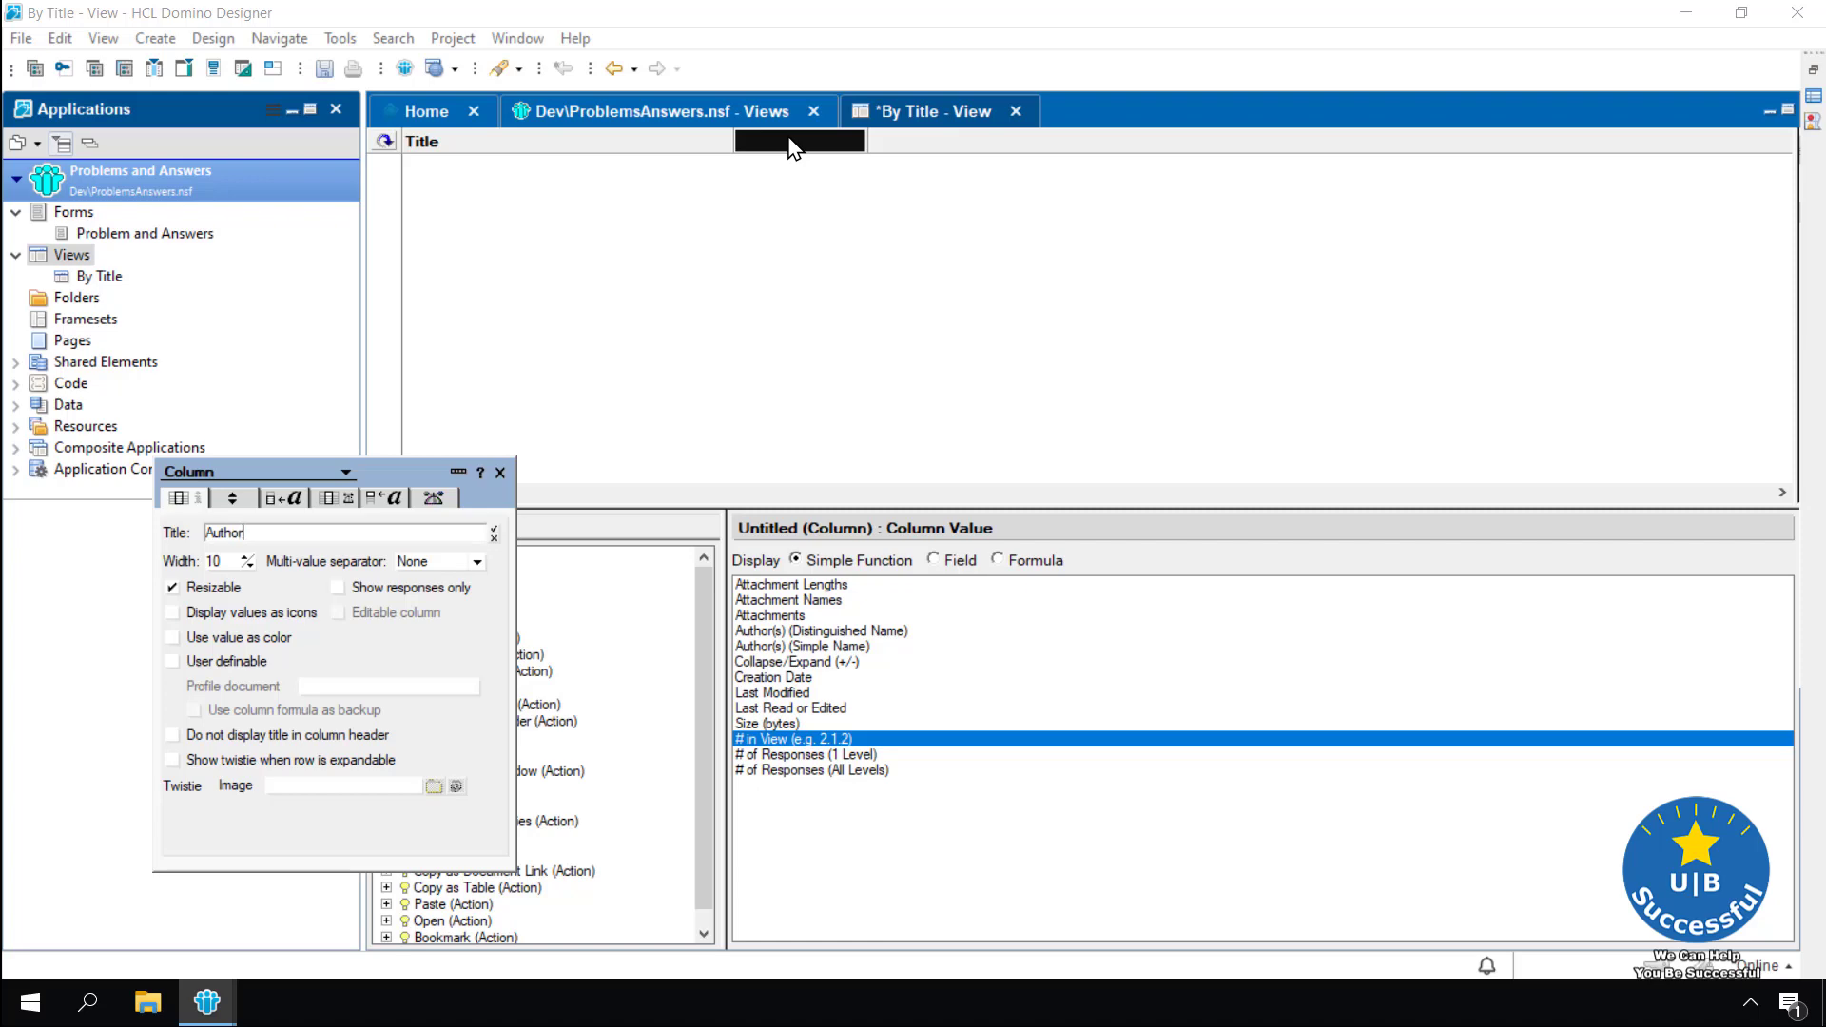
{"action": "left_click", "coordinate": [494, 530]}
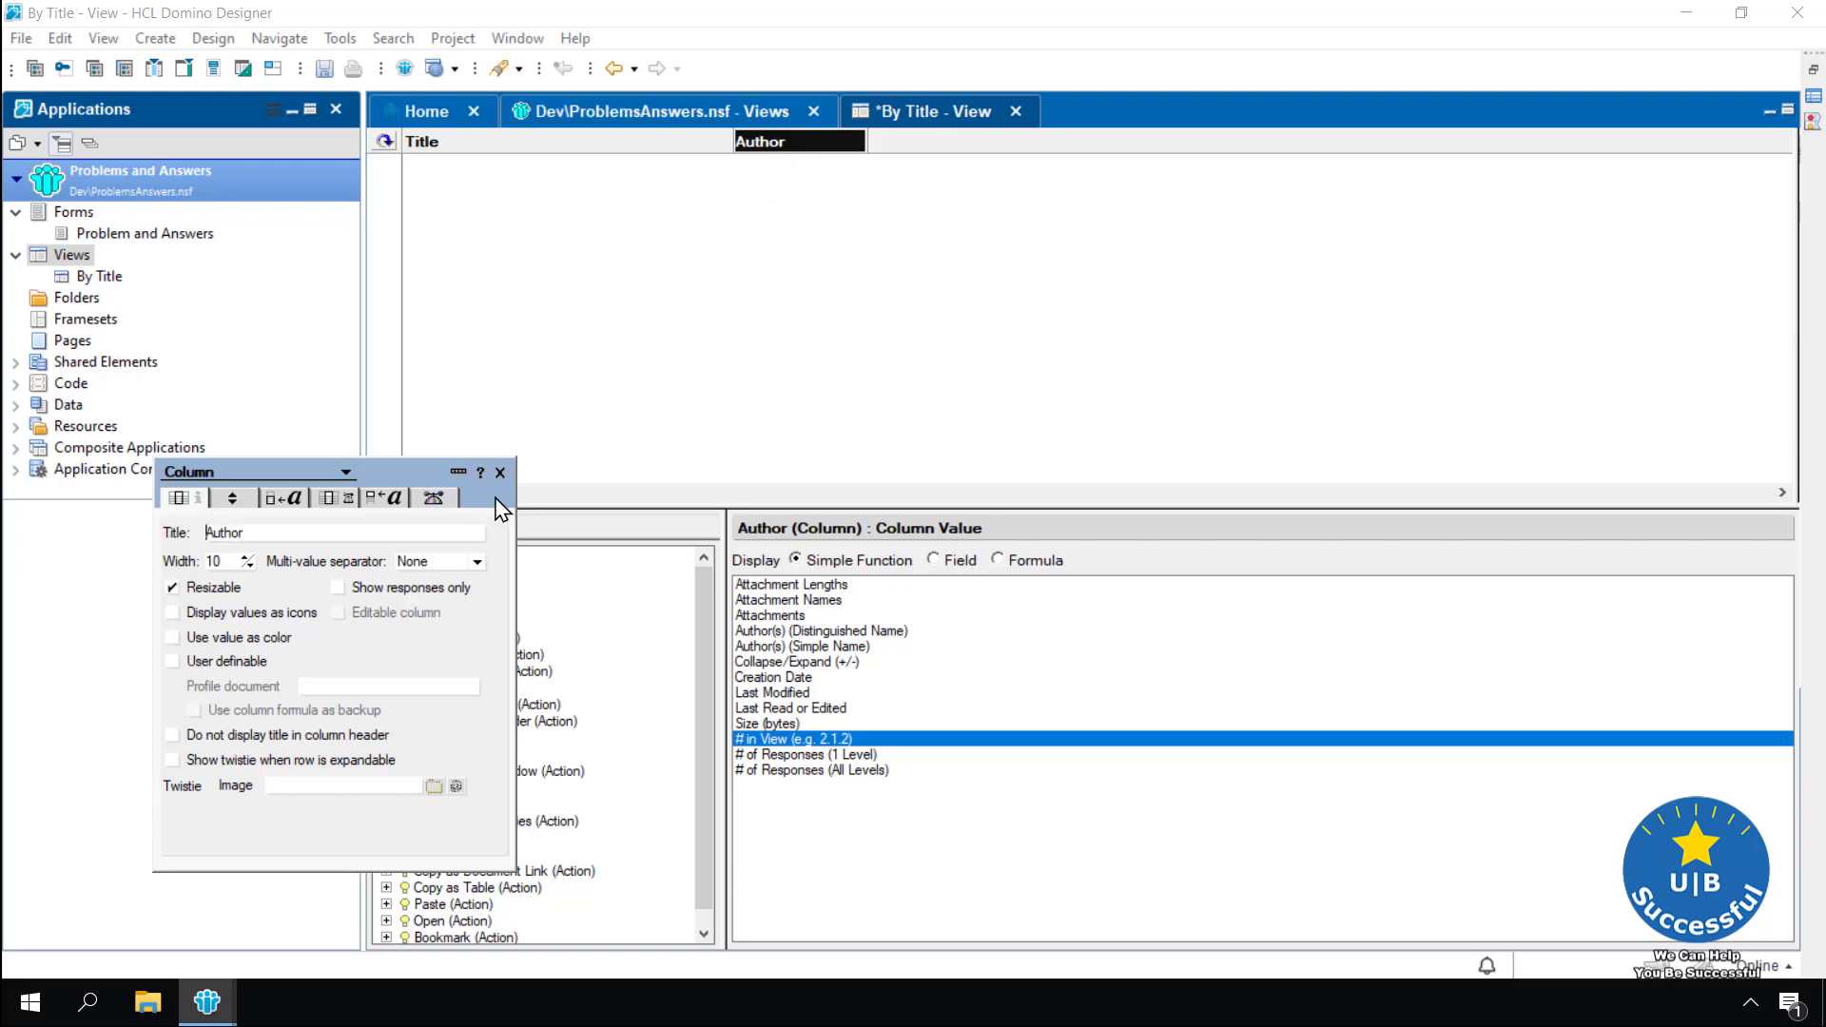
{"action": "left_click", "coordinate": [952, 569]}
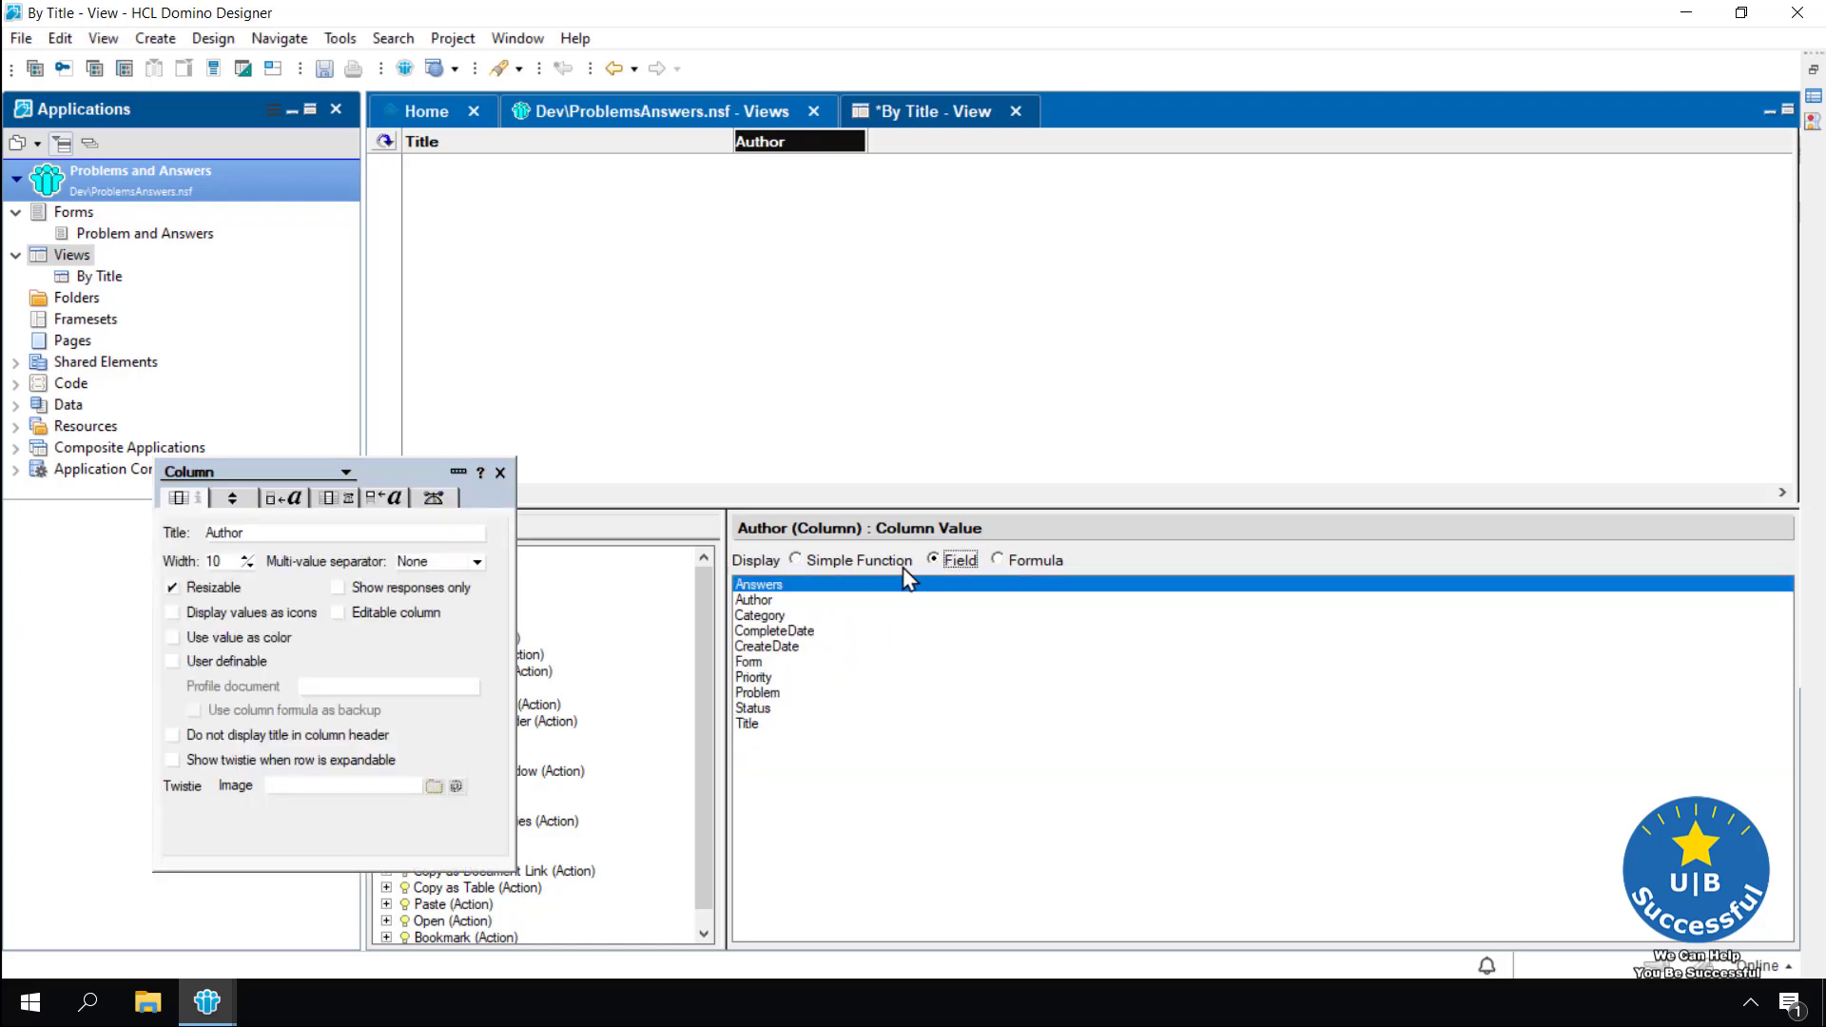
{"action": "left_click", "coordinate": [756, 600]}
{"action": "left_click", "coordinate": [501, 473]}
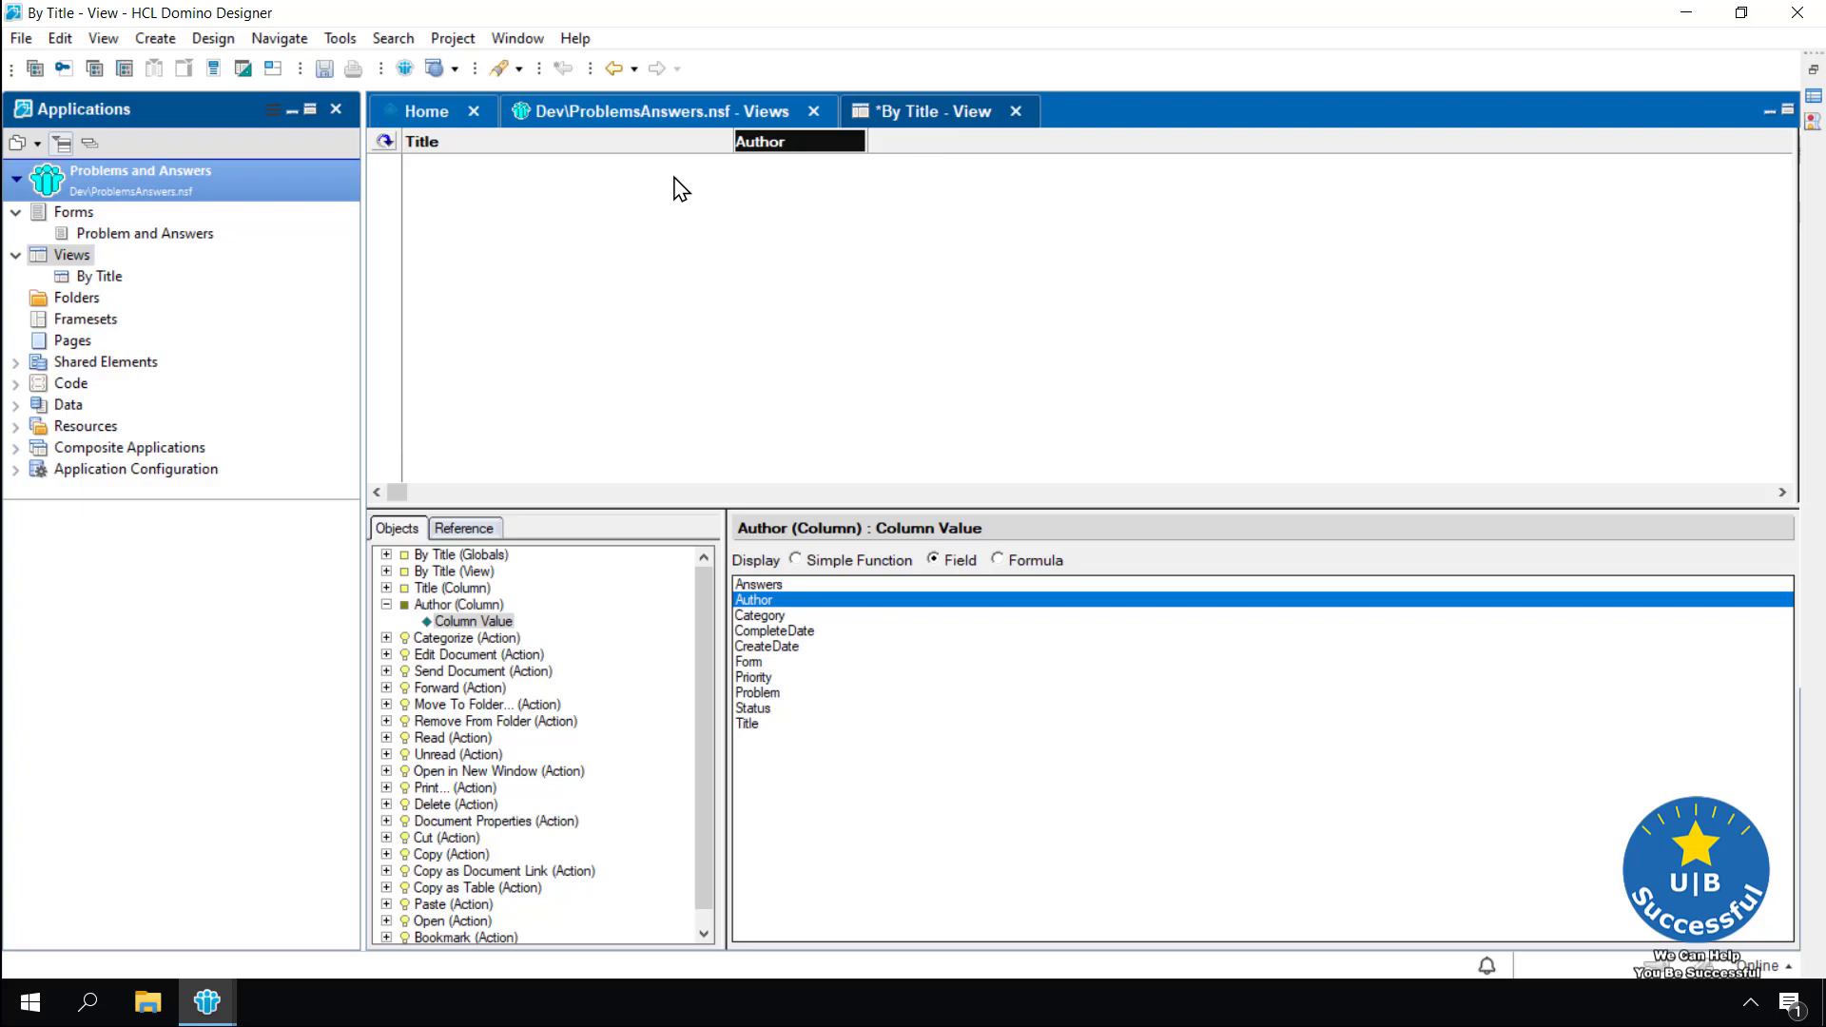
Add a column headed 'Create Date' that displays the CreateDate field
{"action": "double_click", "coordinate": [966, 149]}
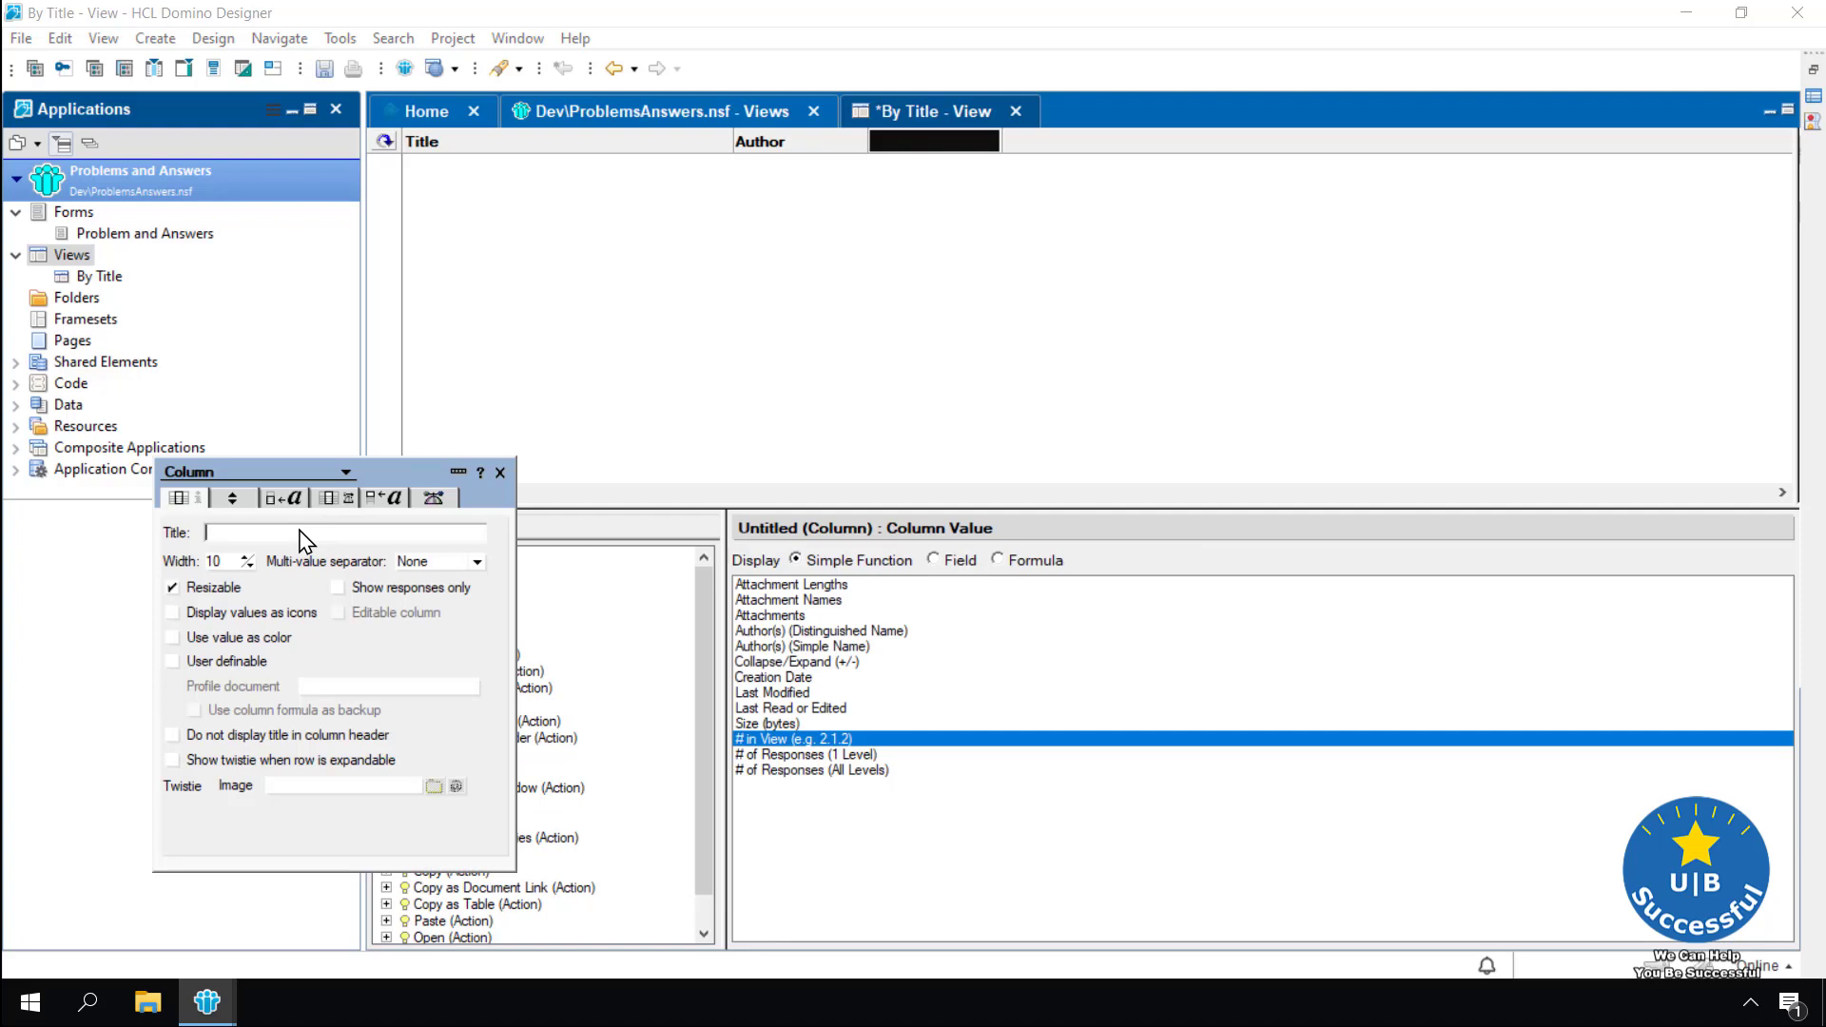
{"action": "type", "text": "Create Date"}
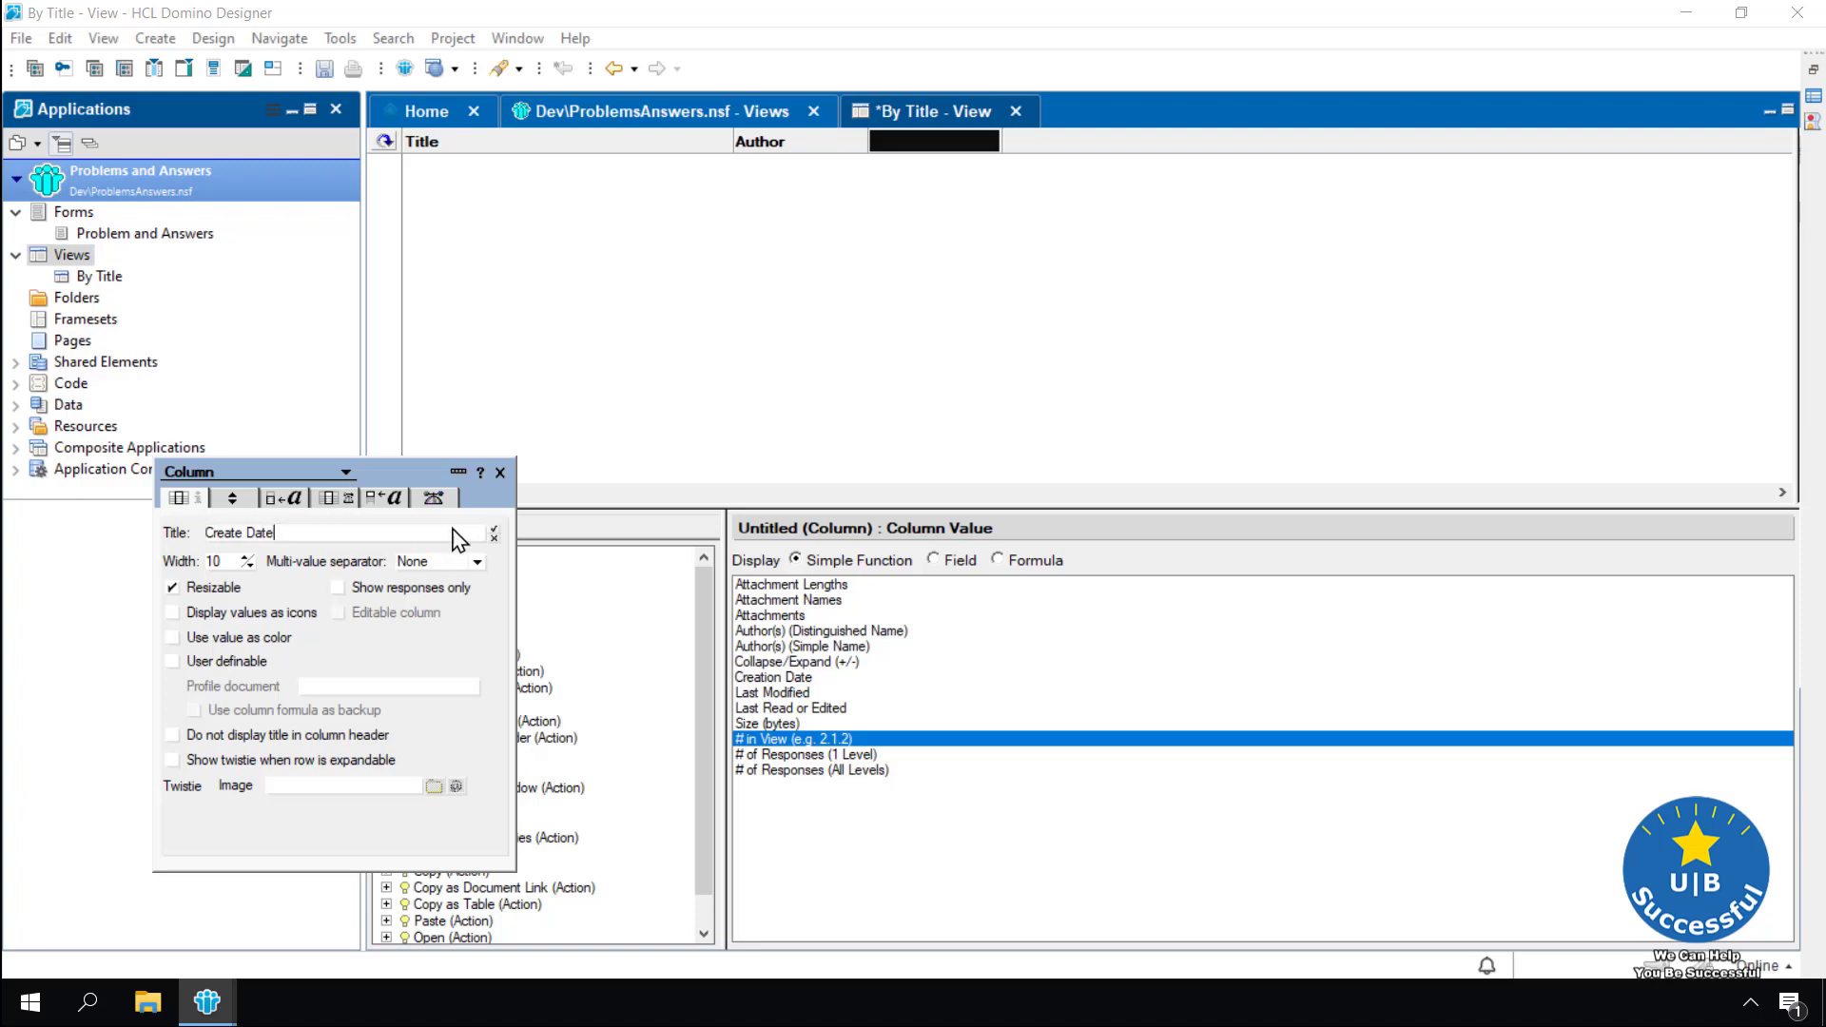
{"action": "left_click", "coordinate": [495, 530]}
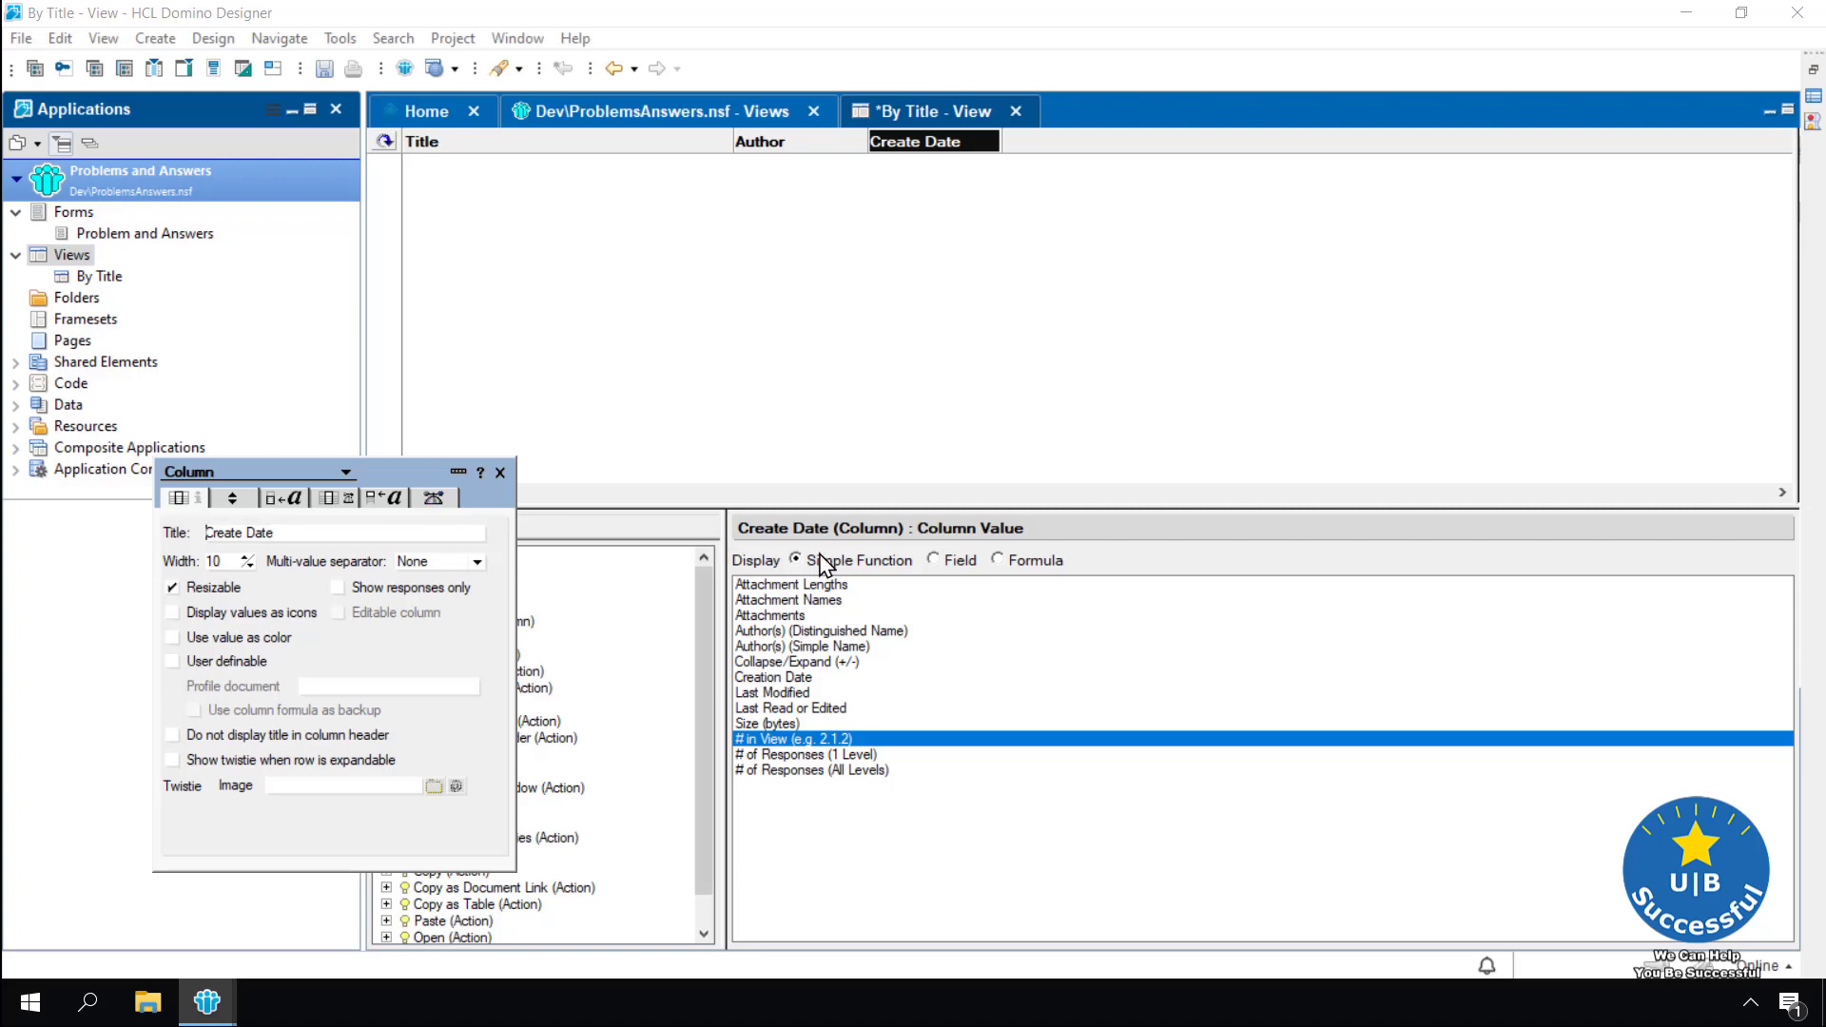
{"action": "left_click", "coordinate": [935, 563]}
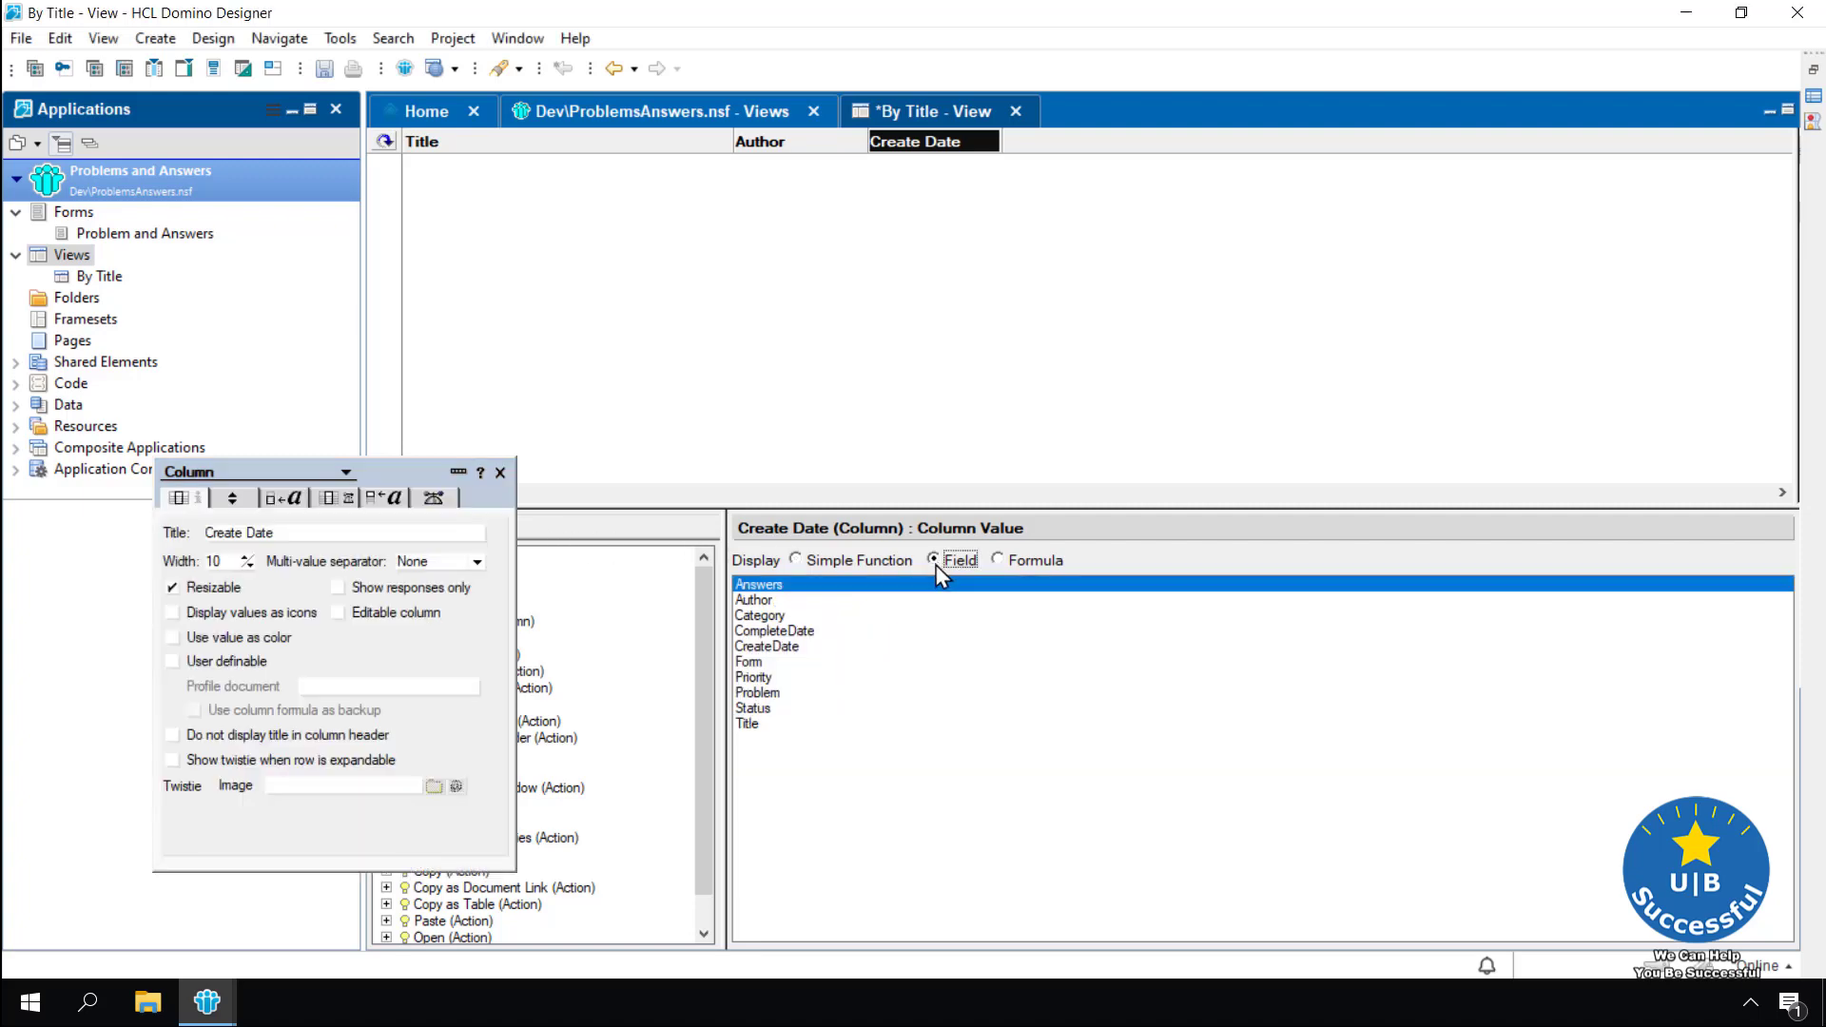
{"action": "left_click", "coordinate": [767, 646]}
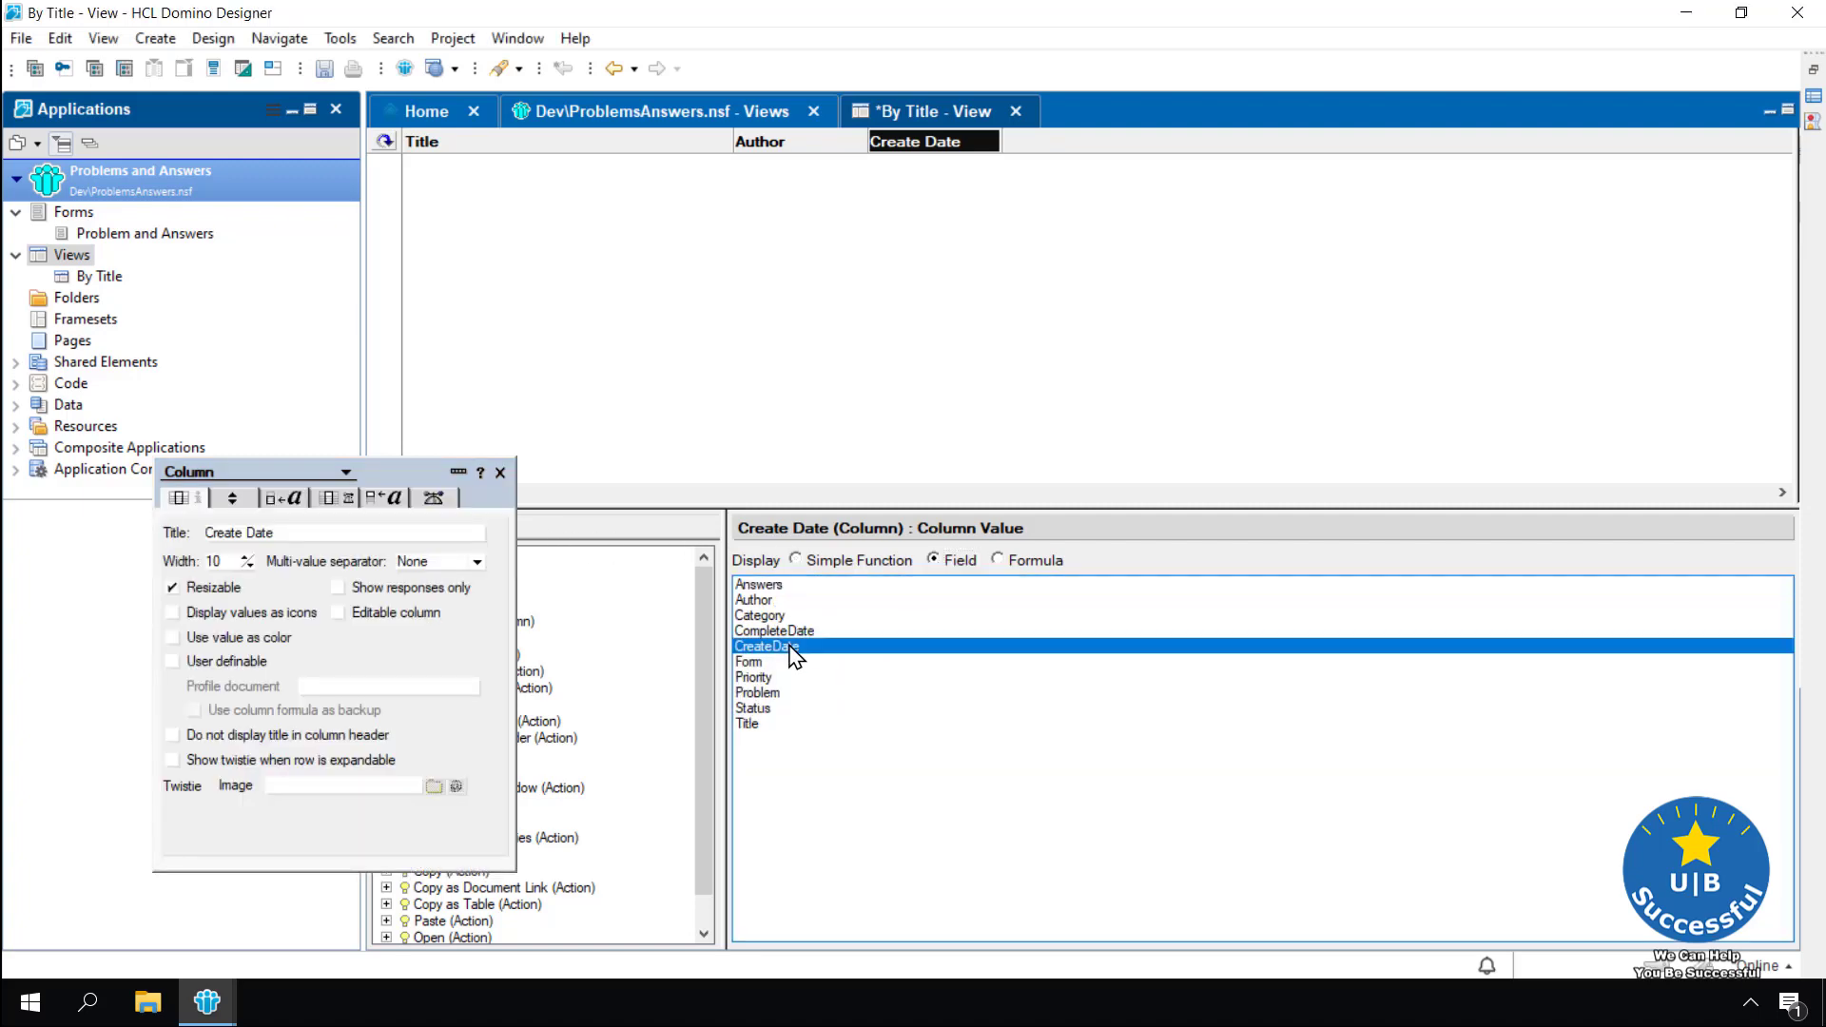
{"action": "left_click", "coordinate": [500, 473]}
{"action": "left_click", "coordinate": [858, 373]}
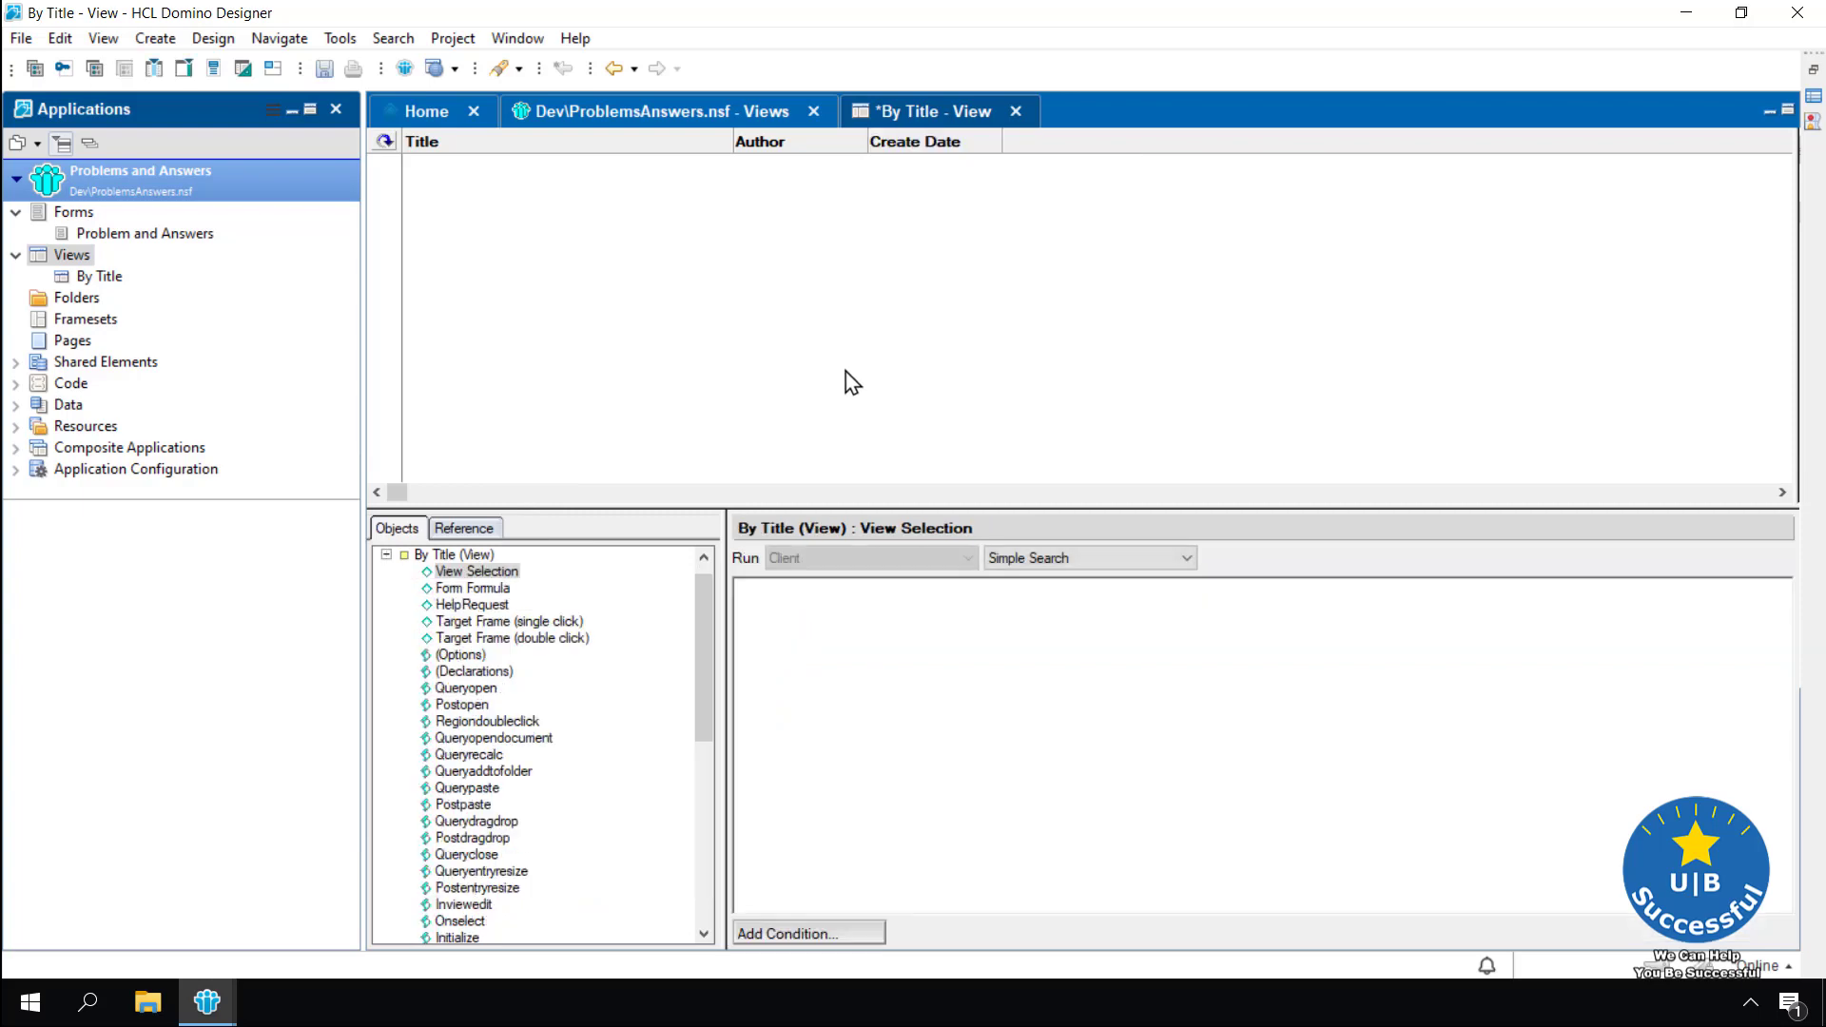
Add a column headed 'Status' showing the Status field, then save the view
{"action": "double_click", "coordinate": [1094, 152]}
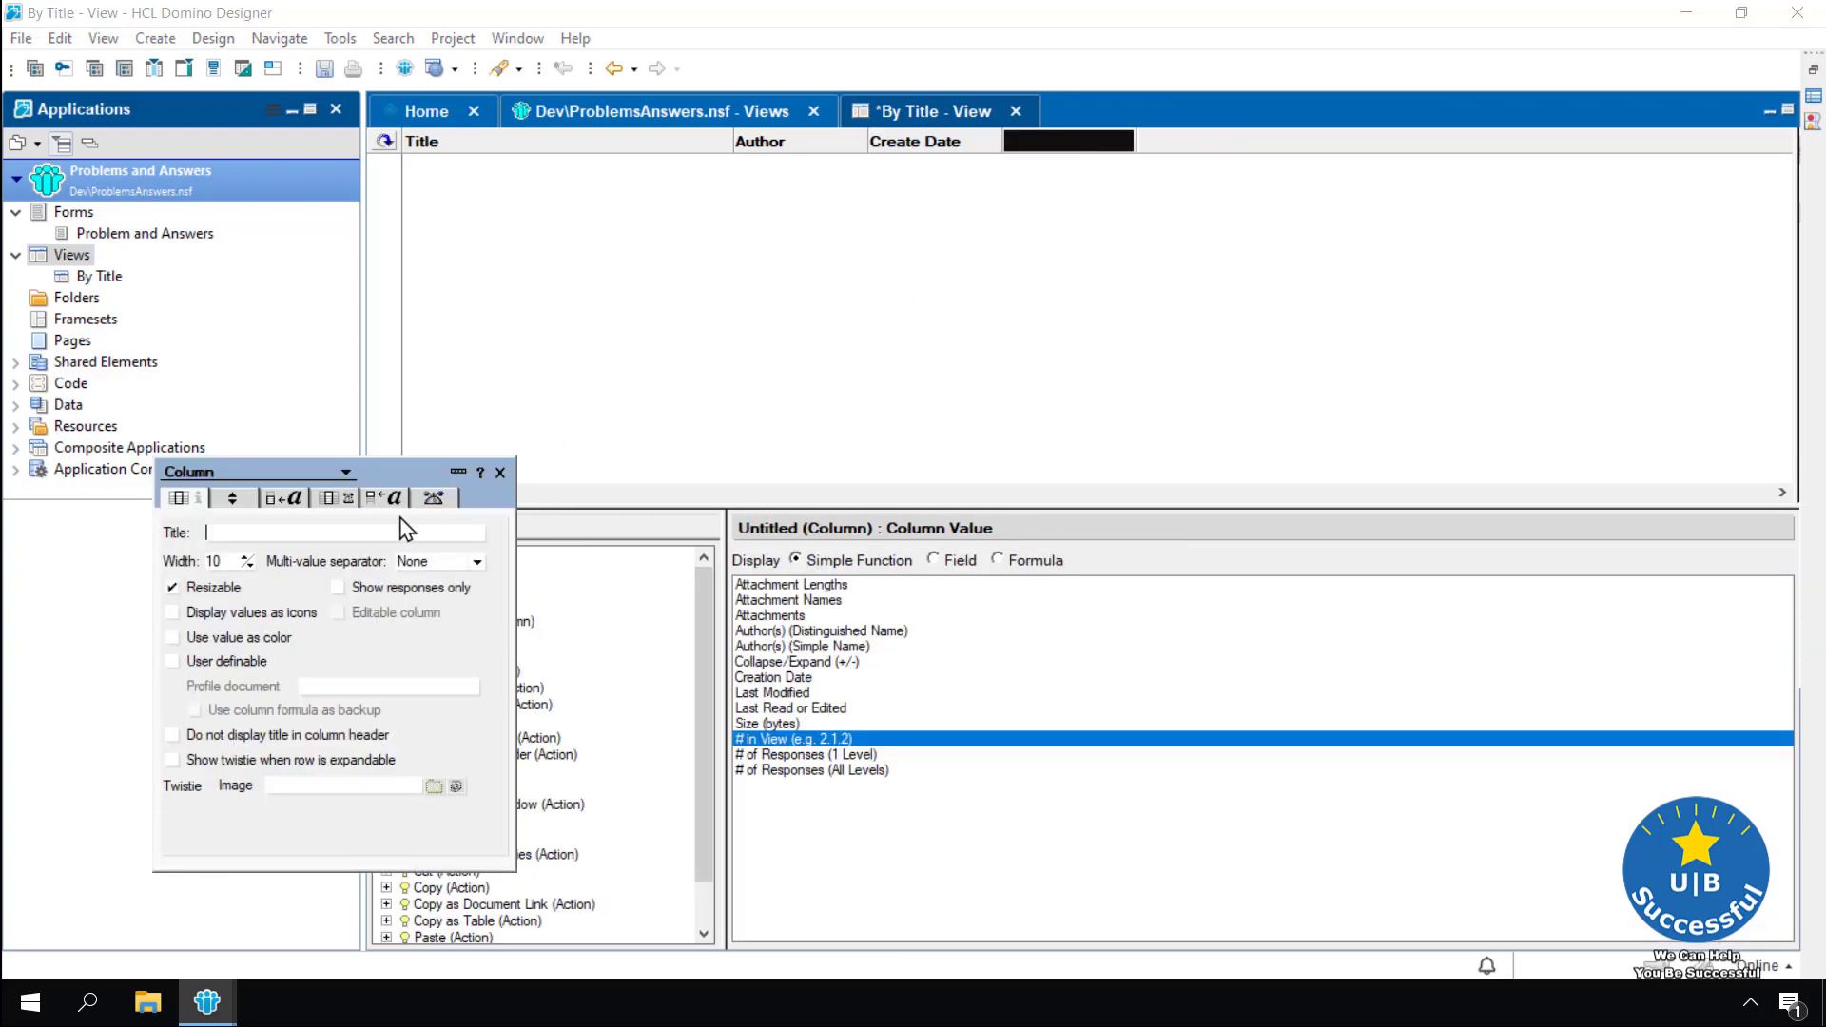
{"action": "type", "text": "STatus"}
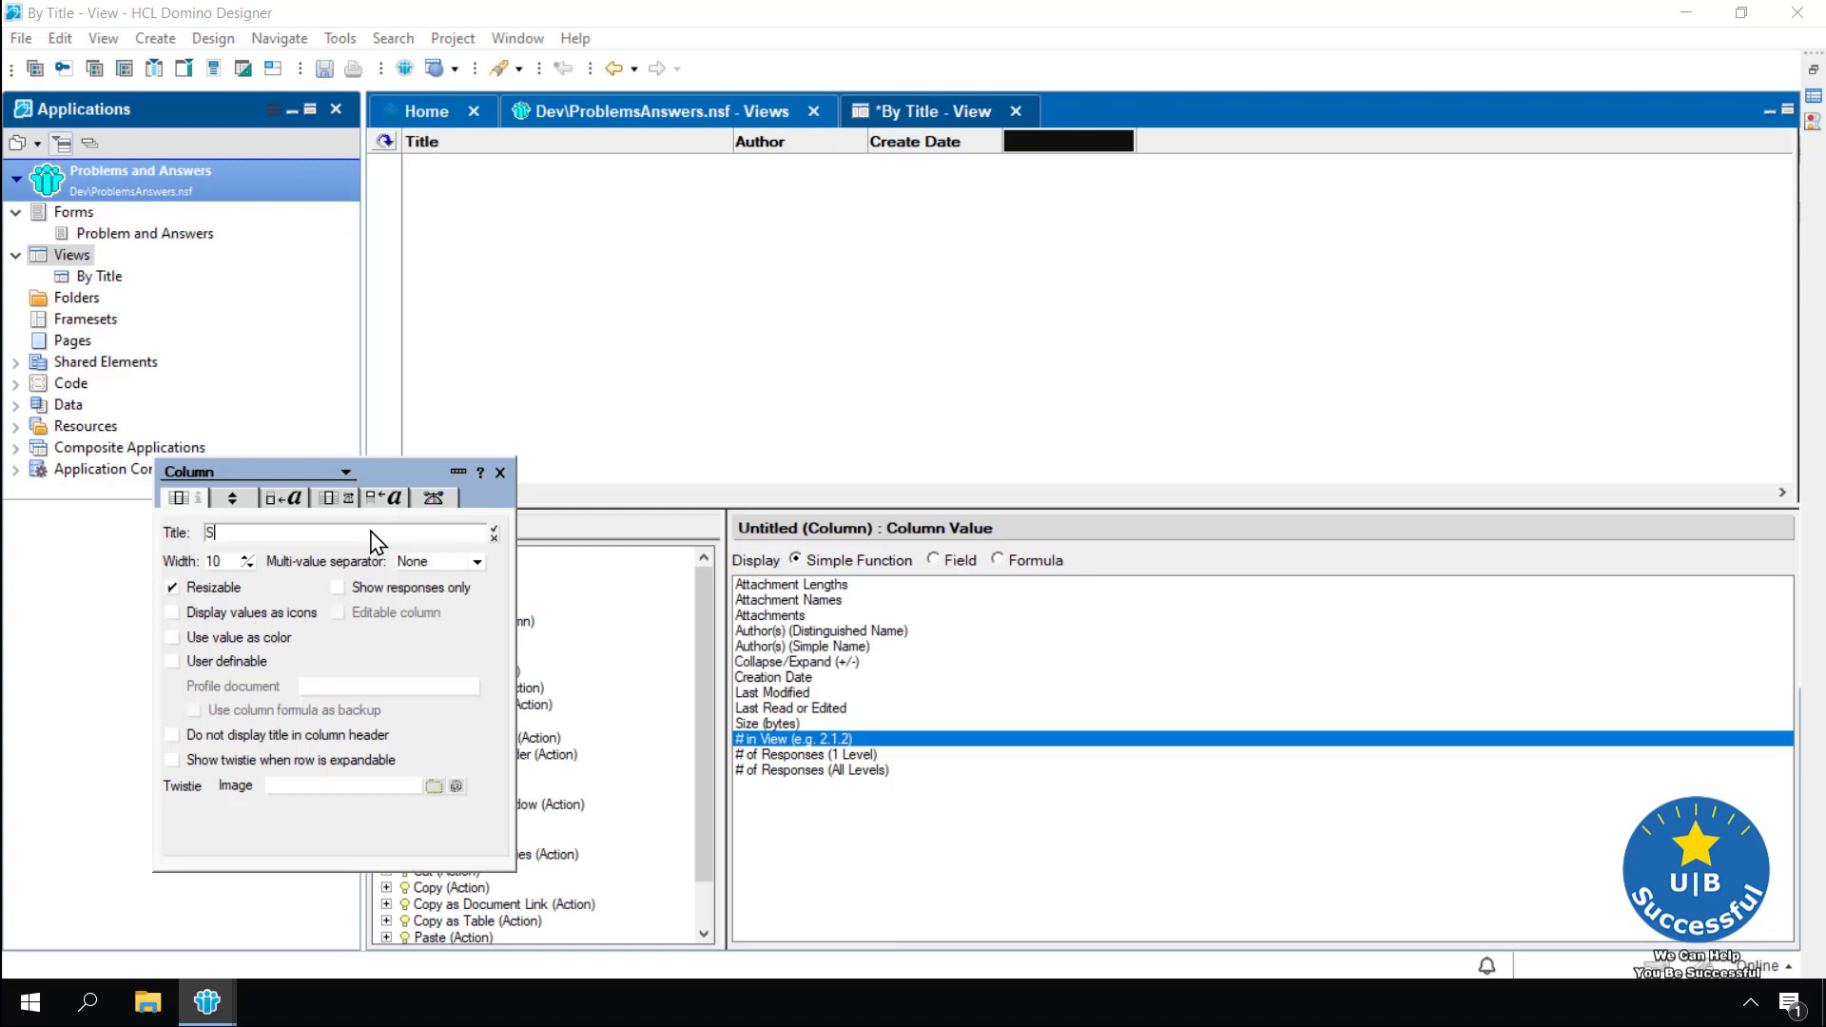
{"action": "key", "text": "BackSpace"}
{"action": "key", "text": "BackSpace"}
{"action": "key", "text": "BackSpace"}
{"action": "key", "text": "BackSpace"}
{"action": "key", "text": "BackSpace"}
{"action": "type", "text": "tatus"}
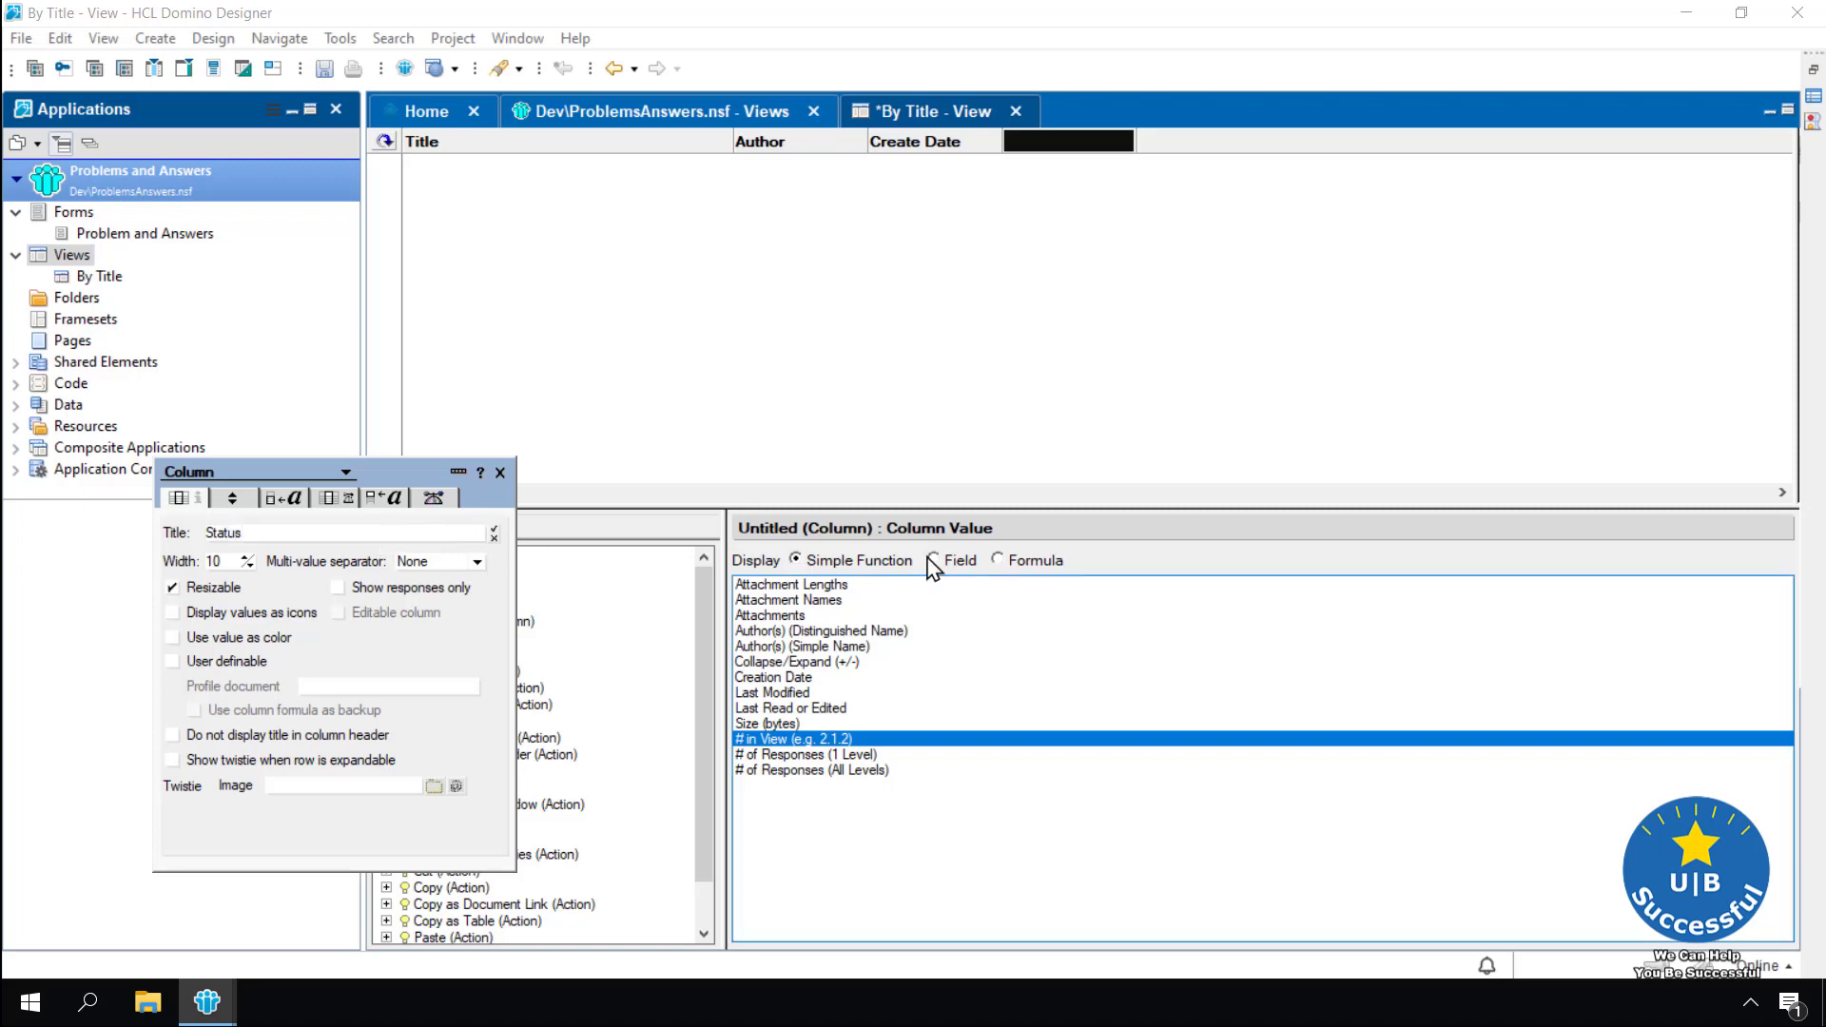
{"action": "left_click", "coordinate": [934, 560]}
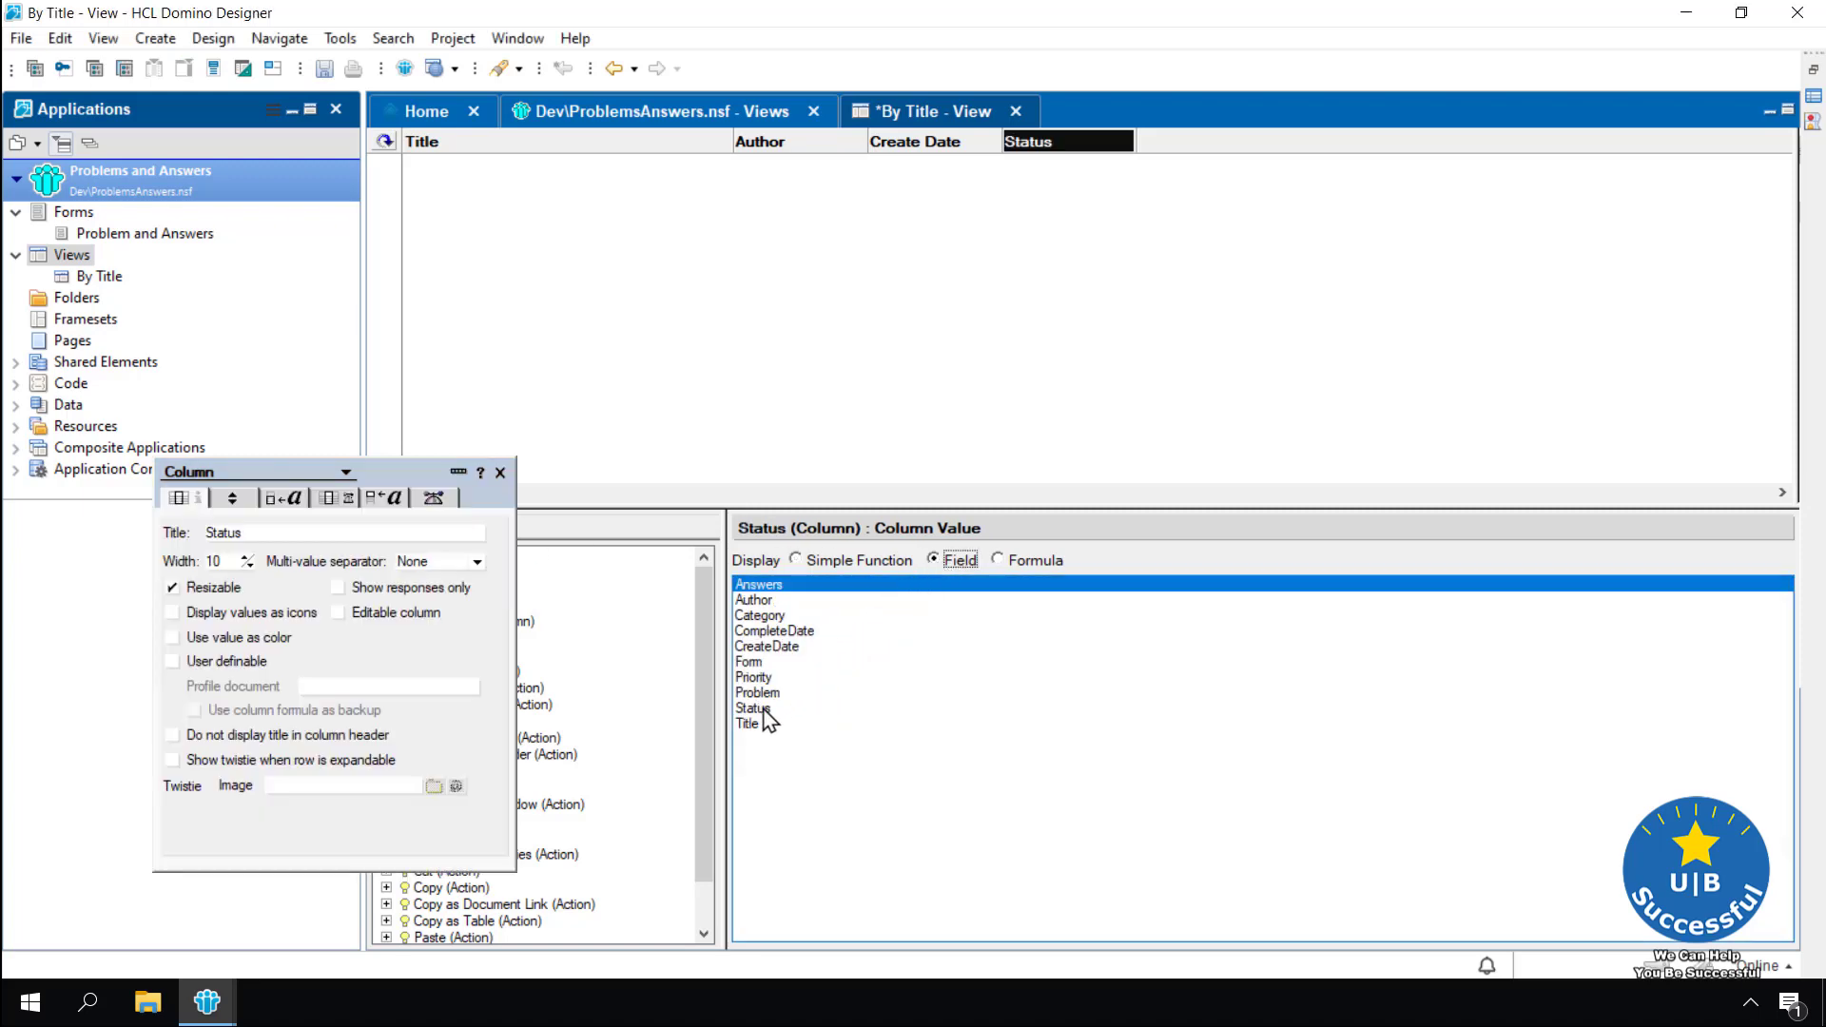
{"action": "left_click", "coordinate": [761, 709]}
{"action": "left_click", "coordinate": [501, 473]}
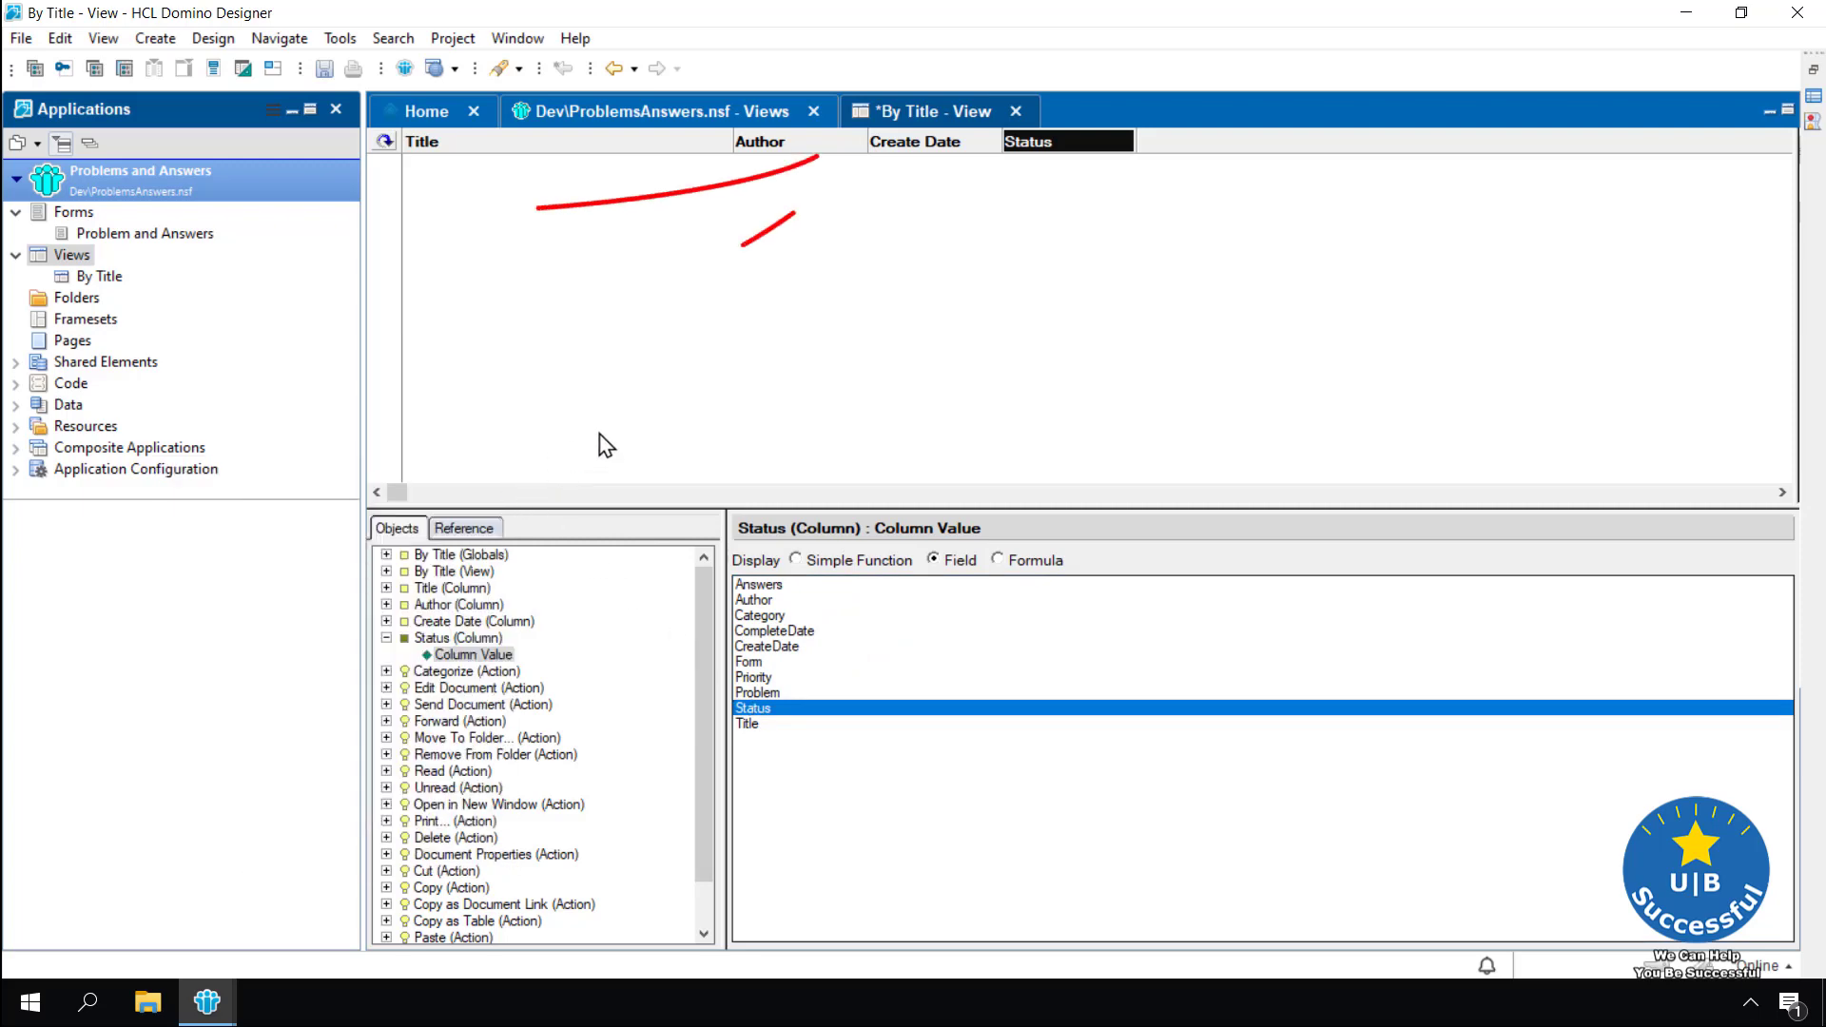
{"action": "left_click", "coordinate": [761, 369]}
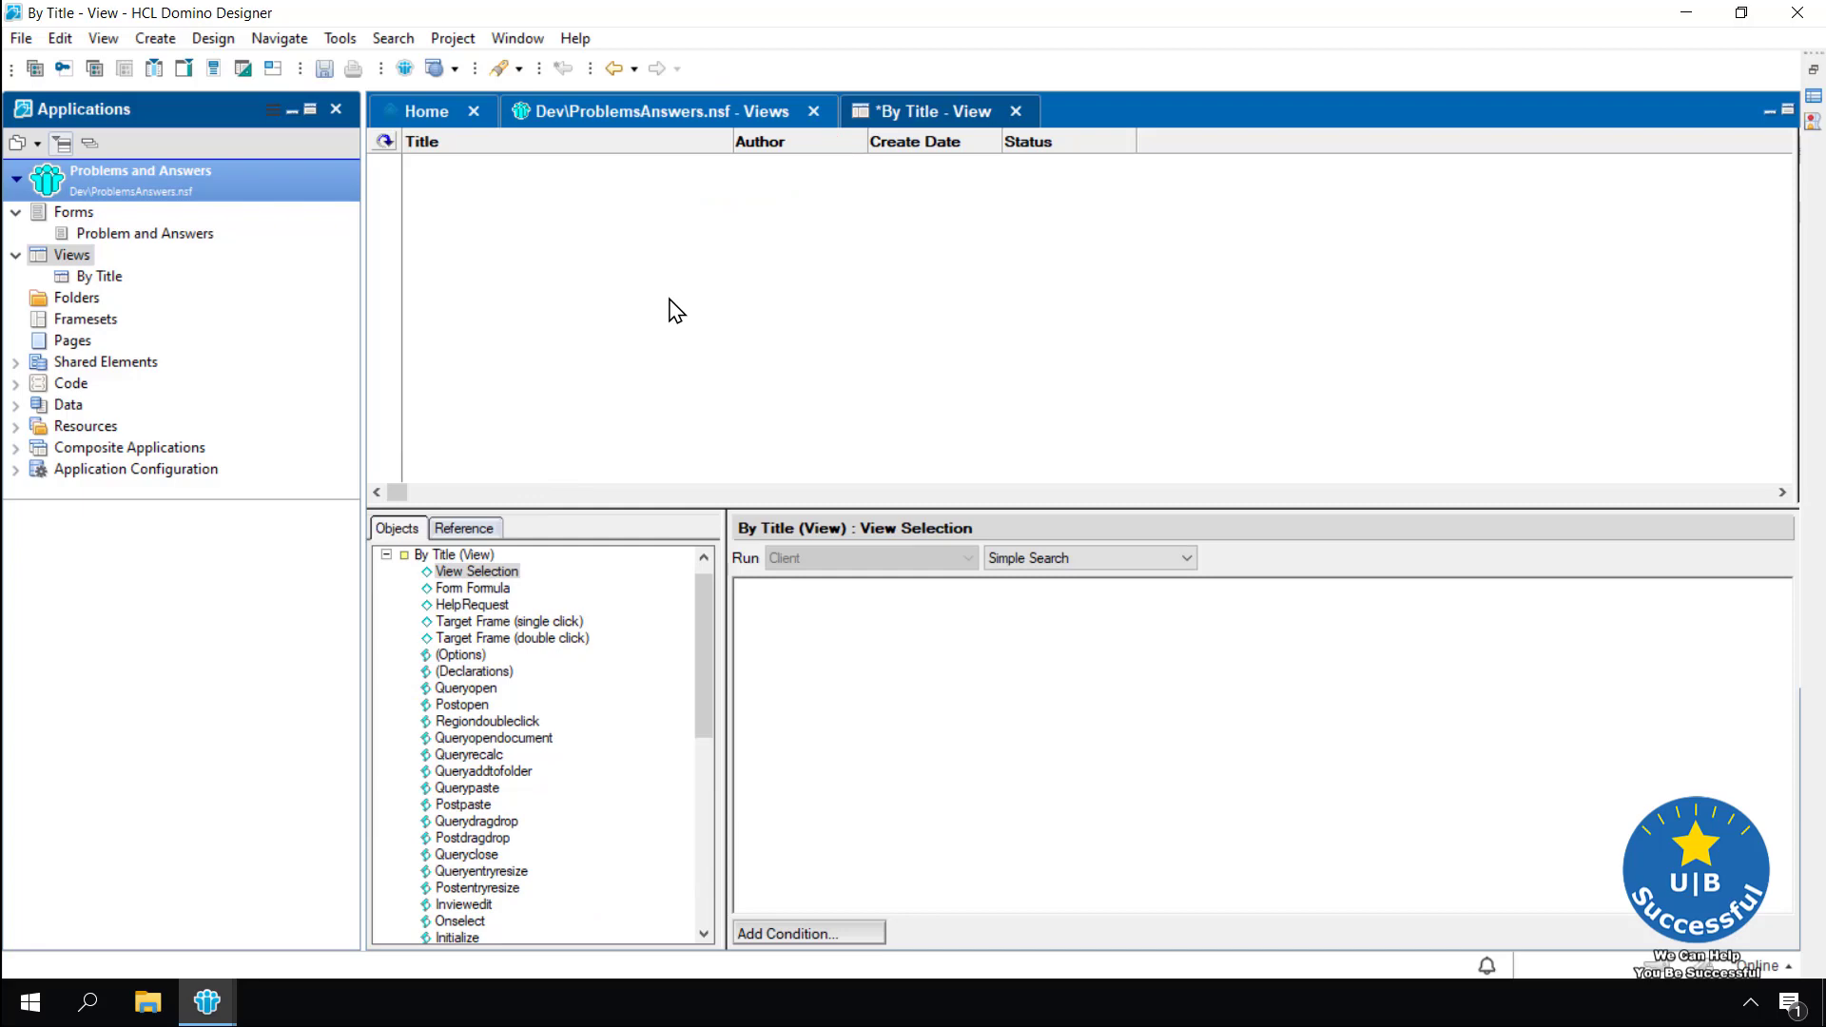
{"action": "key", "text": "ctrl+s"}
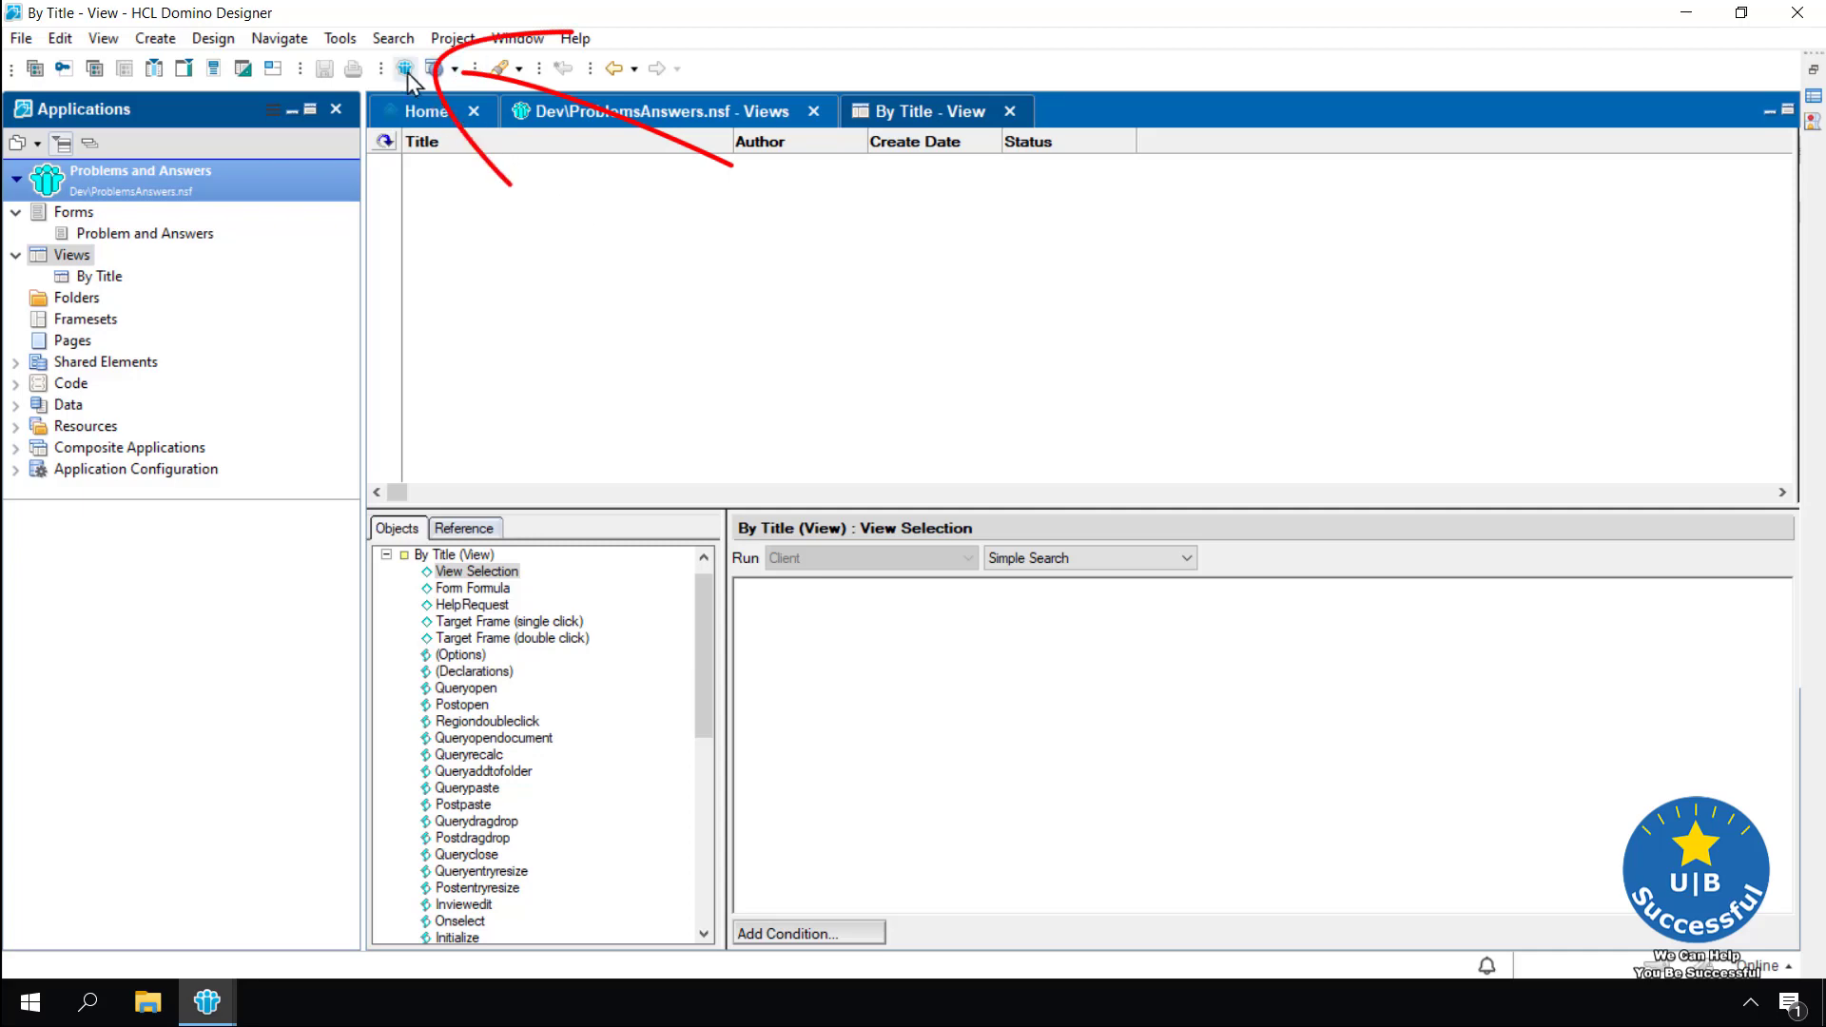
{"action": "left_click", "coordinate": [406, 69]}
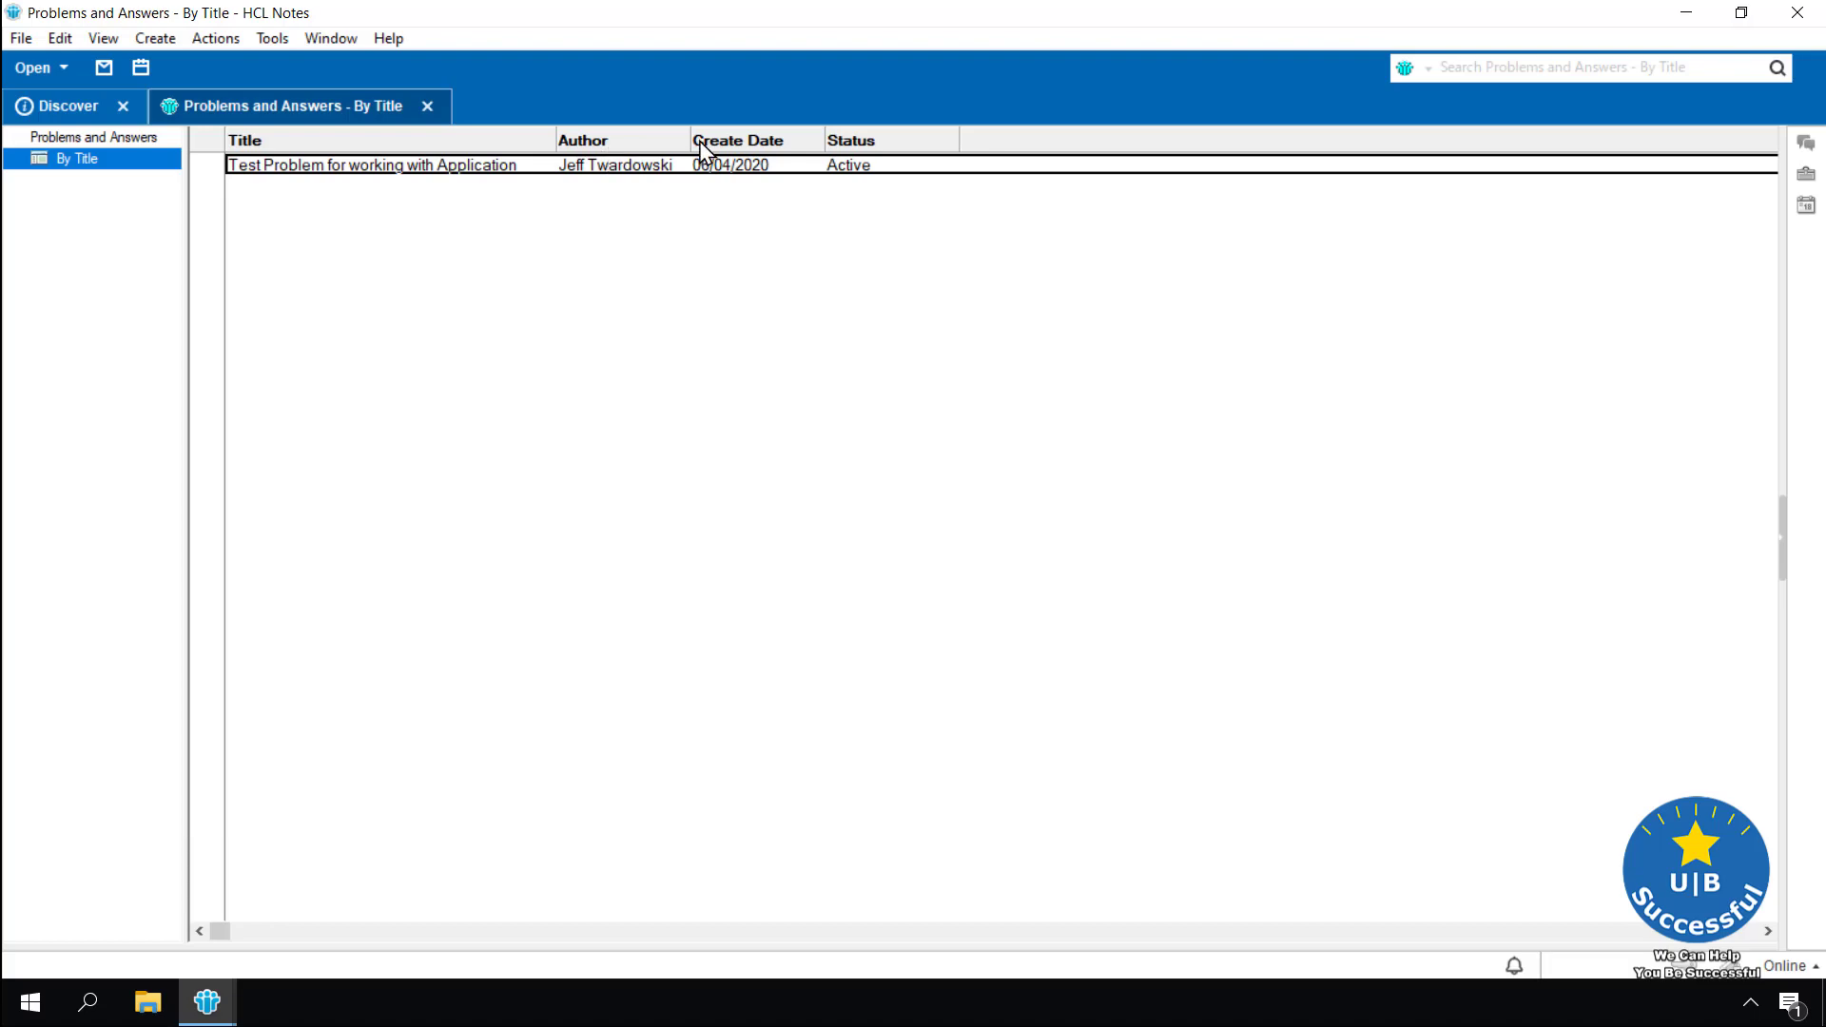
{"action": "left_click", "coordinate": [427, 105]}
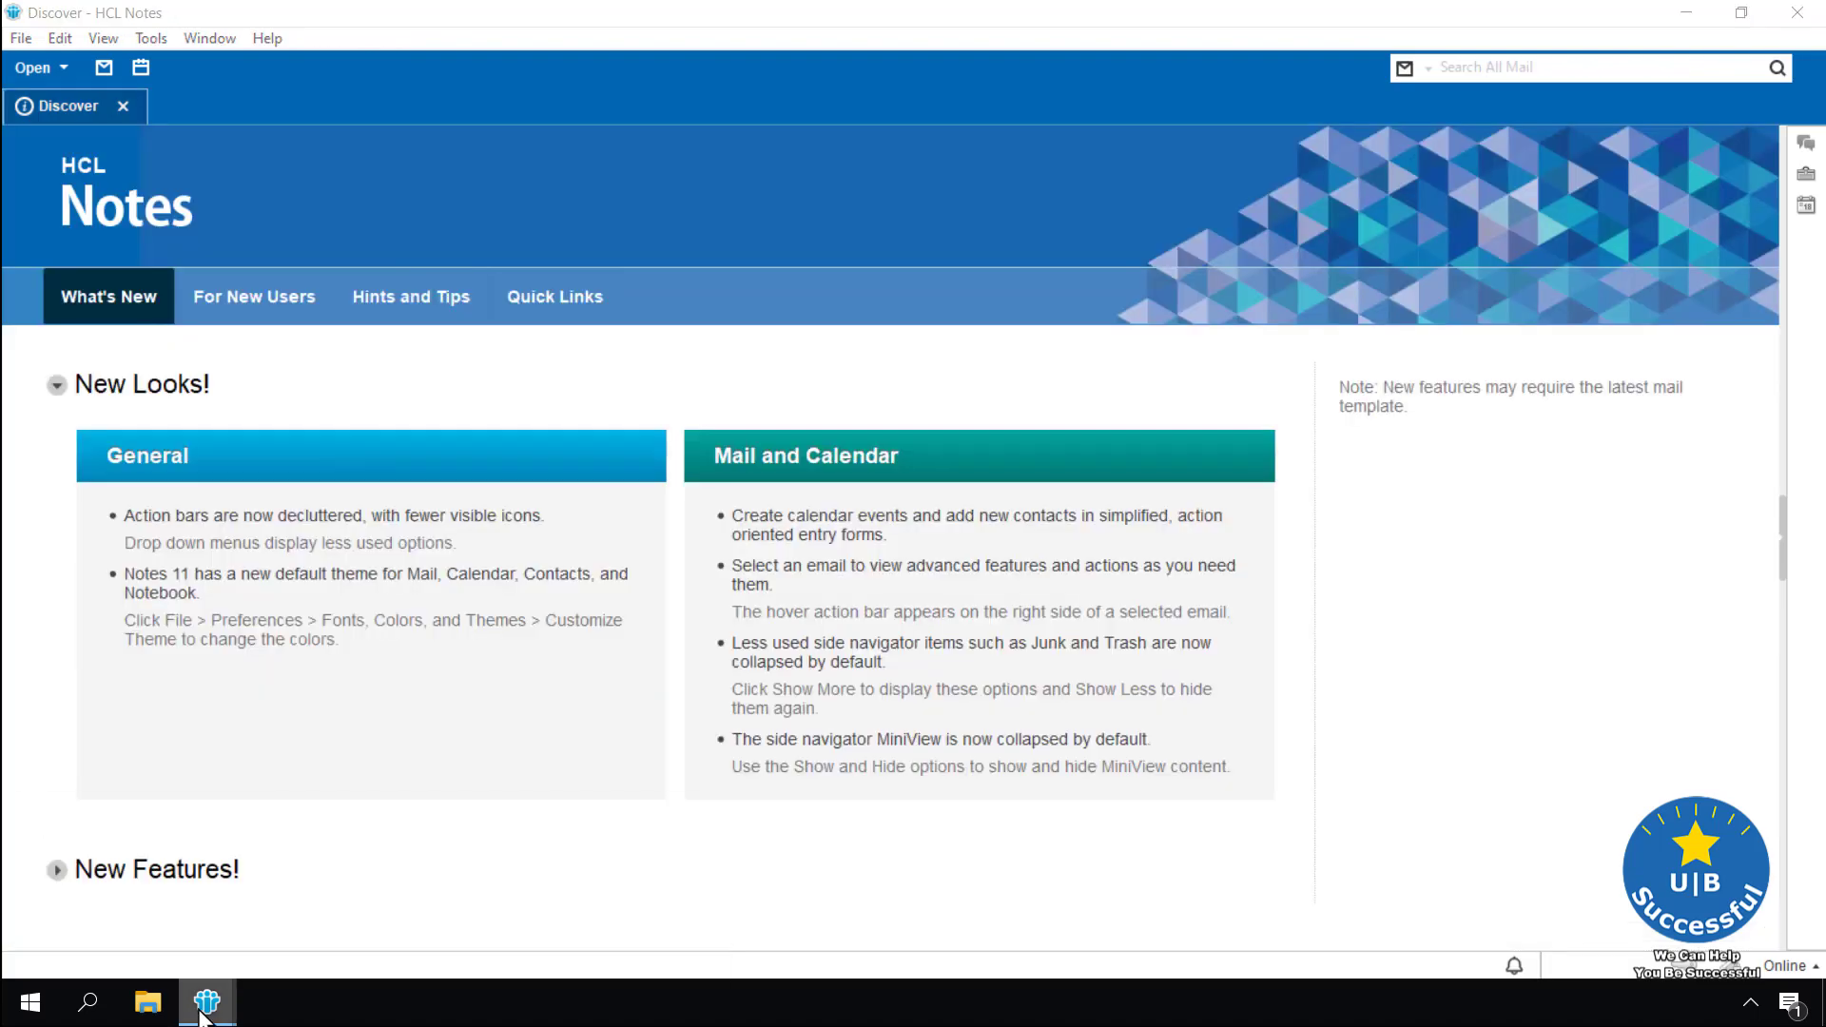
{"action": "left_click", "coordinate": [352, 940]}
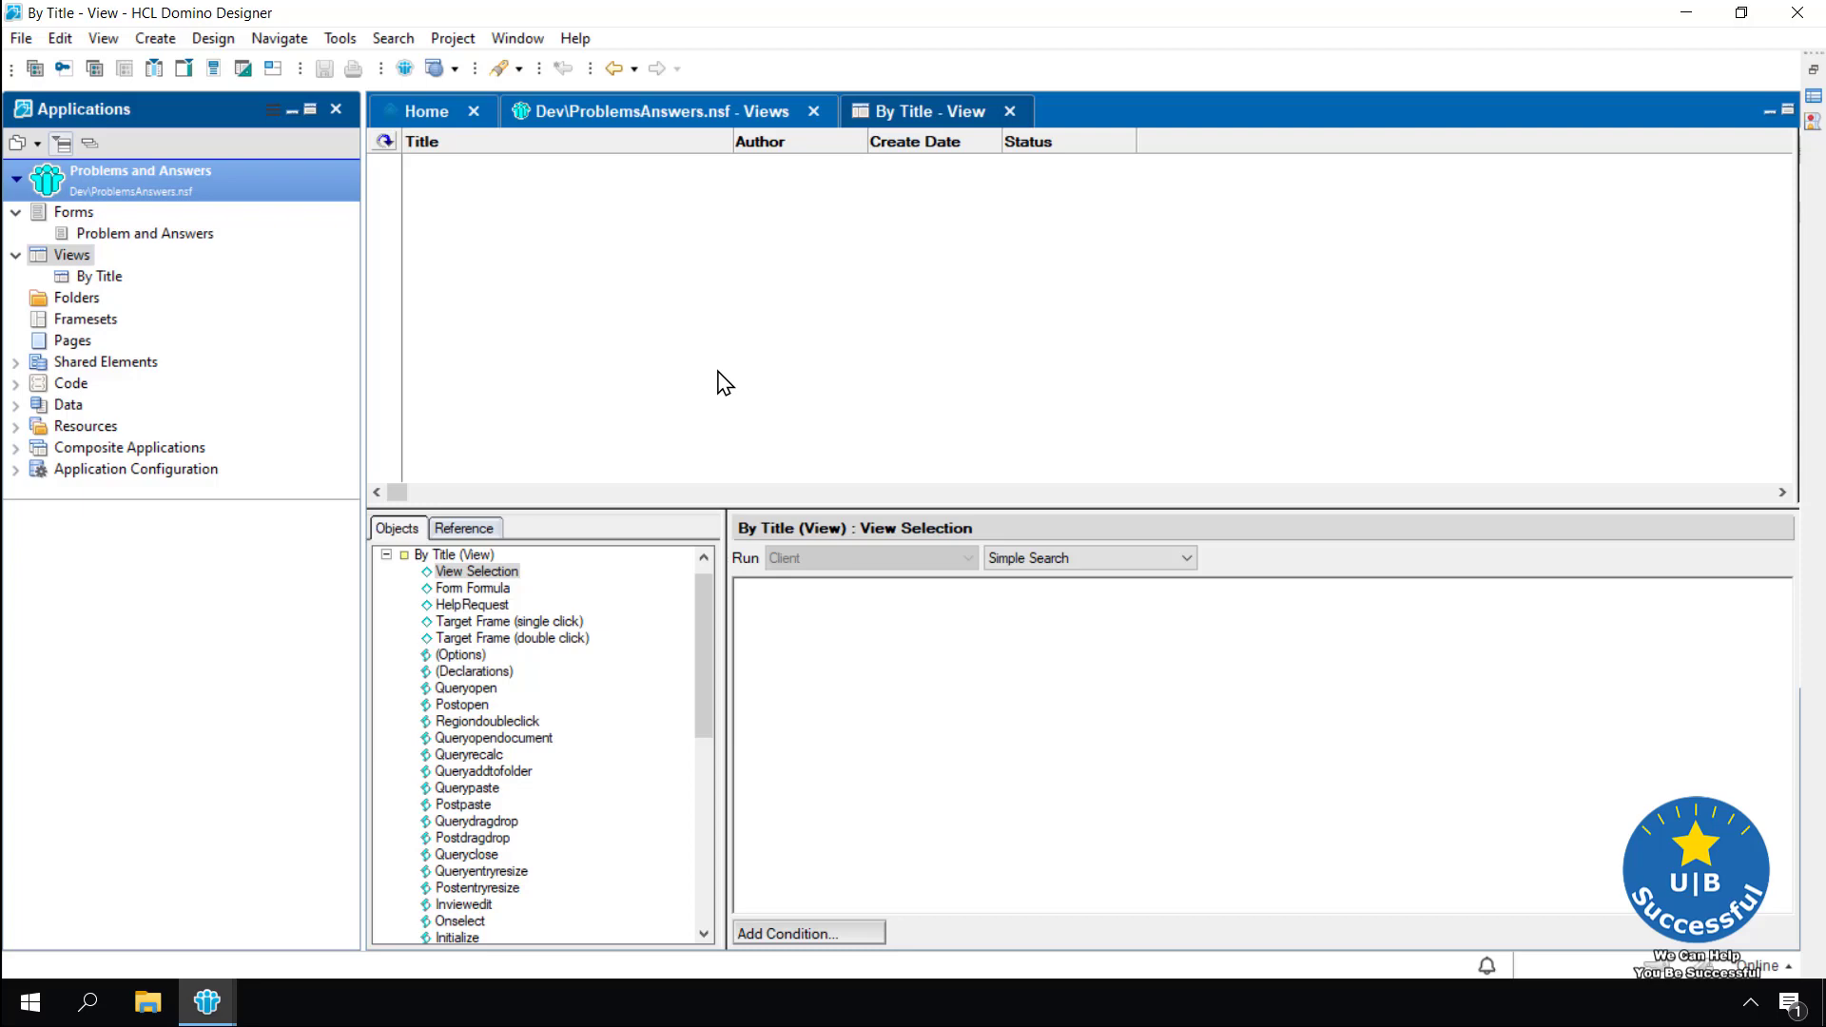
Move Status and Create Date ahead of Author so columns read Title, Status, Create Date, Author; save
{"action": "left_click", "coordinate": [1044, 147]}
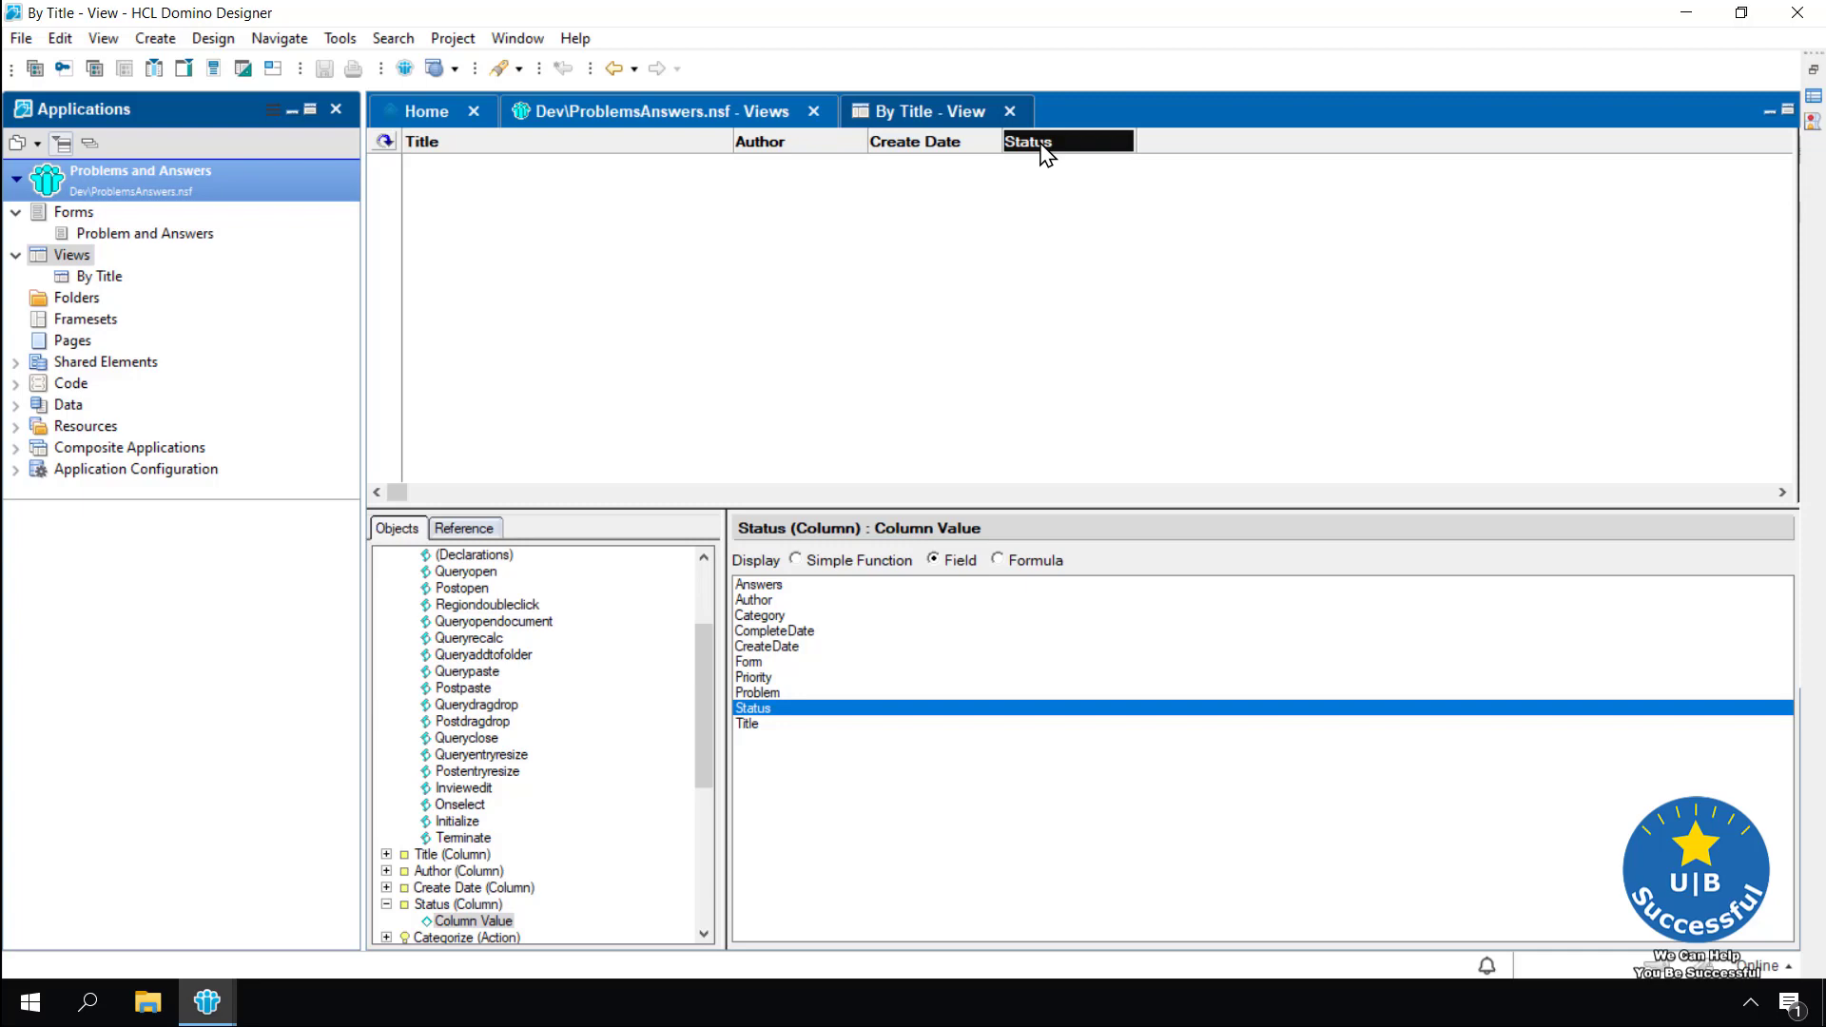
{"action": "left_click_drag", "start_coordinate": [1044, 152], "coordinate": [767, 155]}
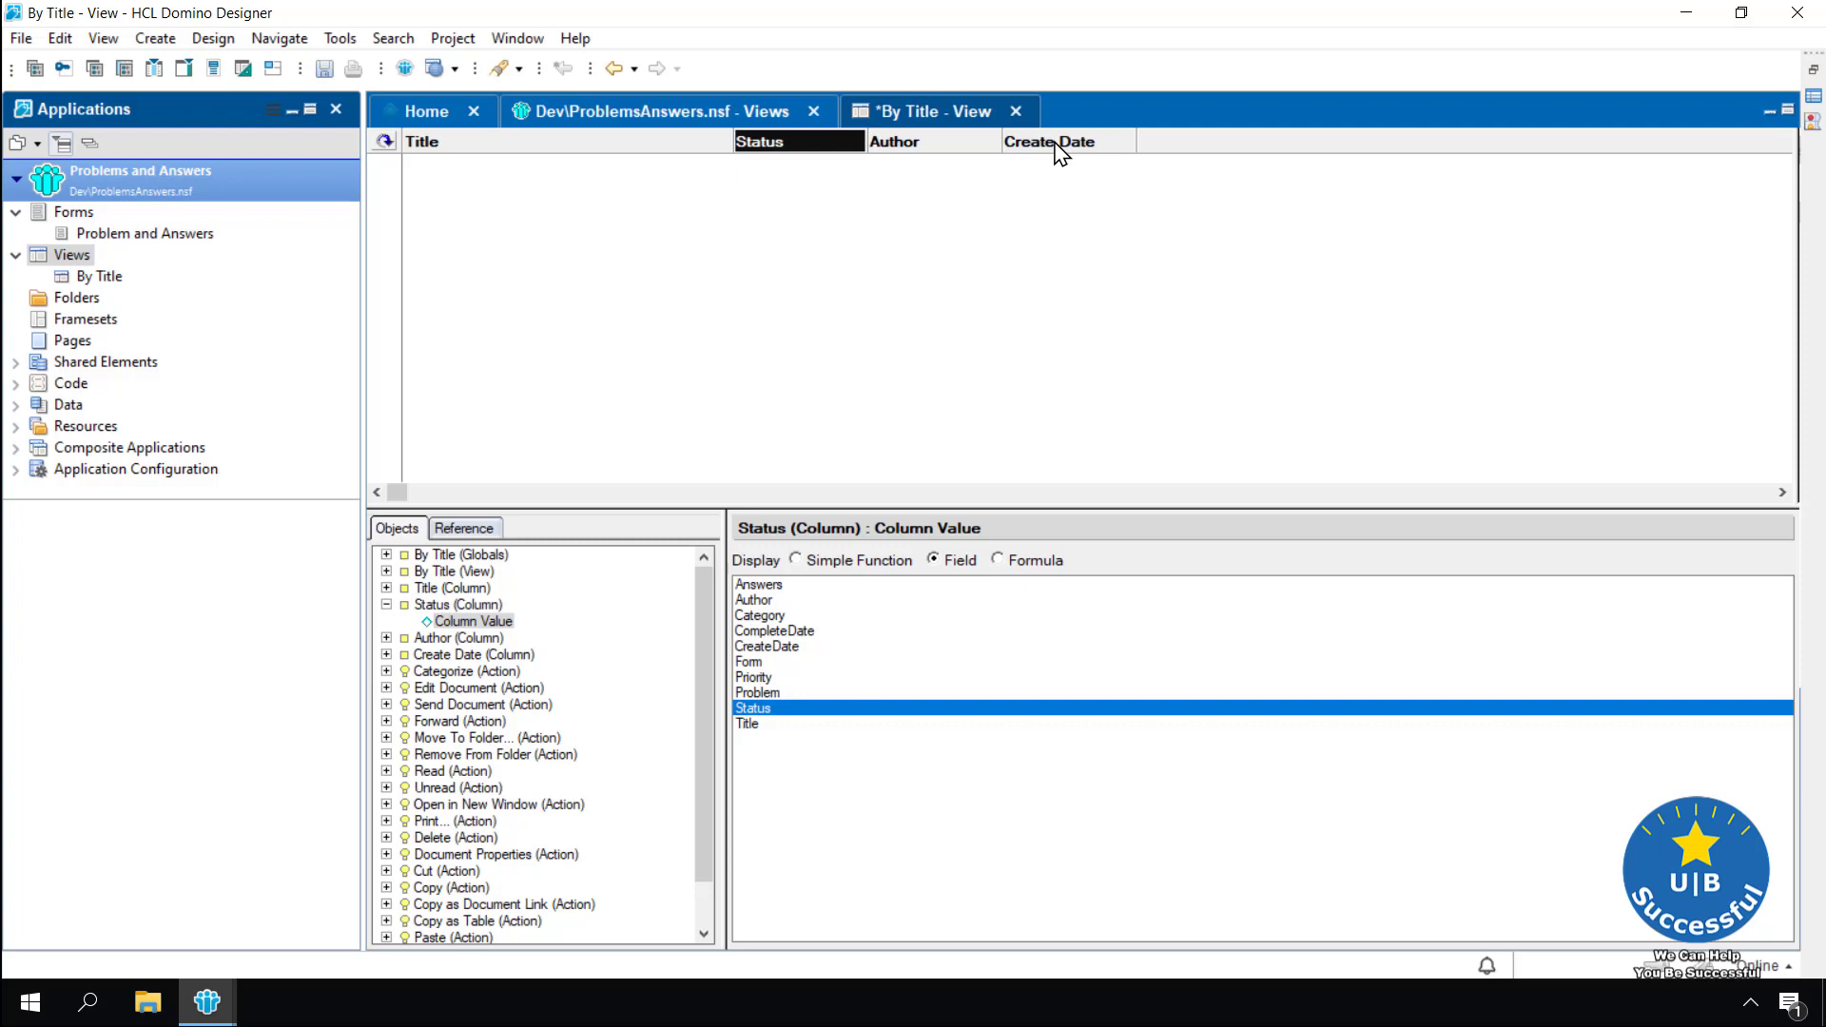
{"action": "left_click_drag", "start_coordinate": [1060, 154], "coordinate": [890, 155]}
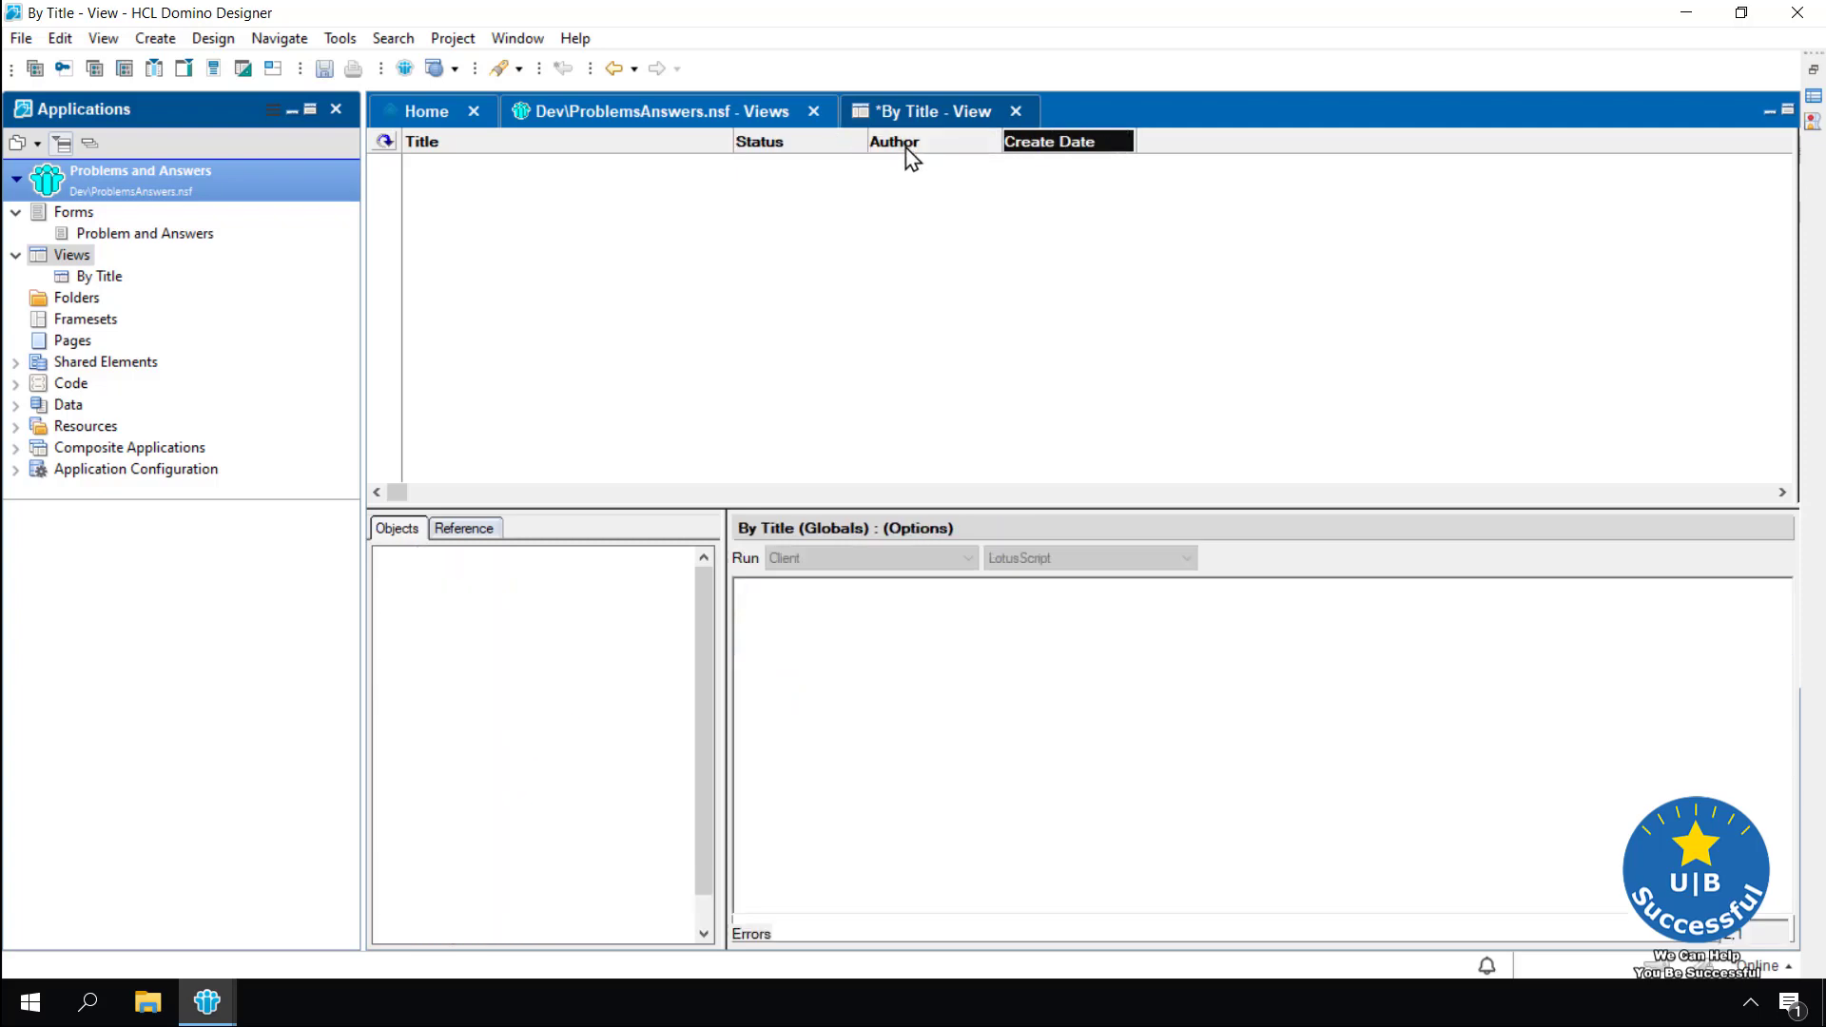
{"action": "left_click", "coordinate": [955, 327]}
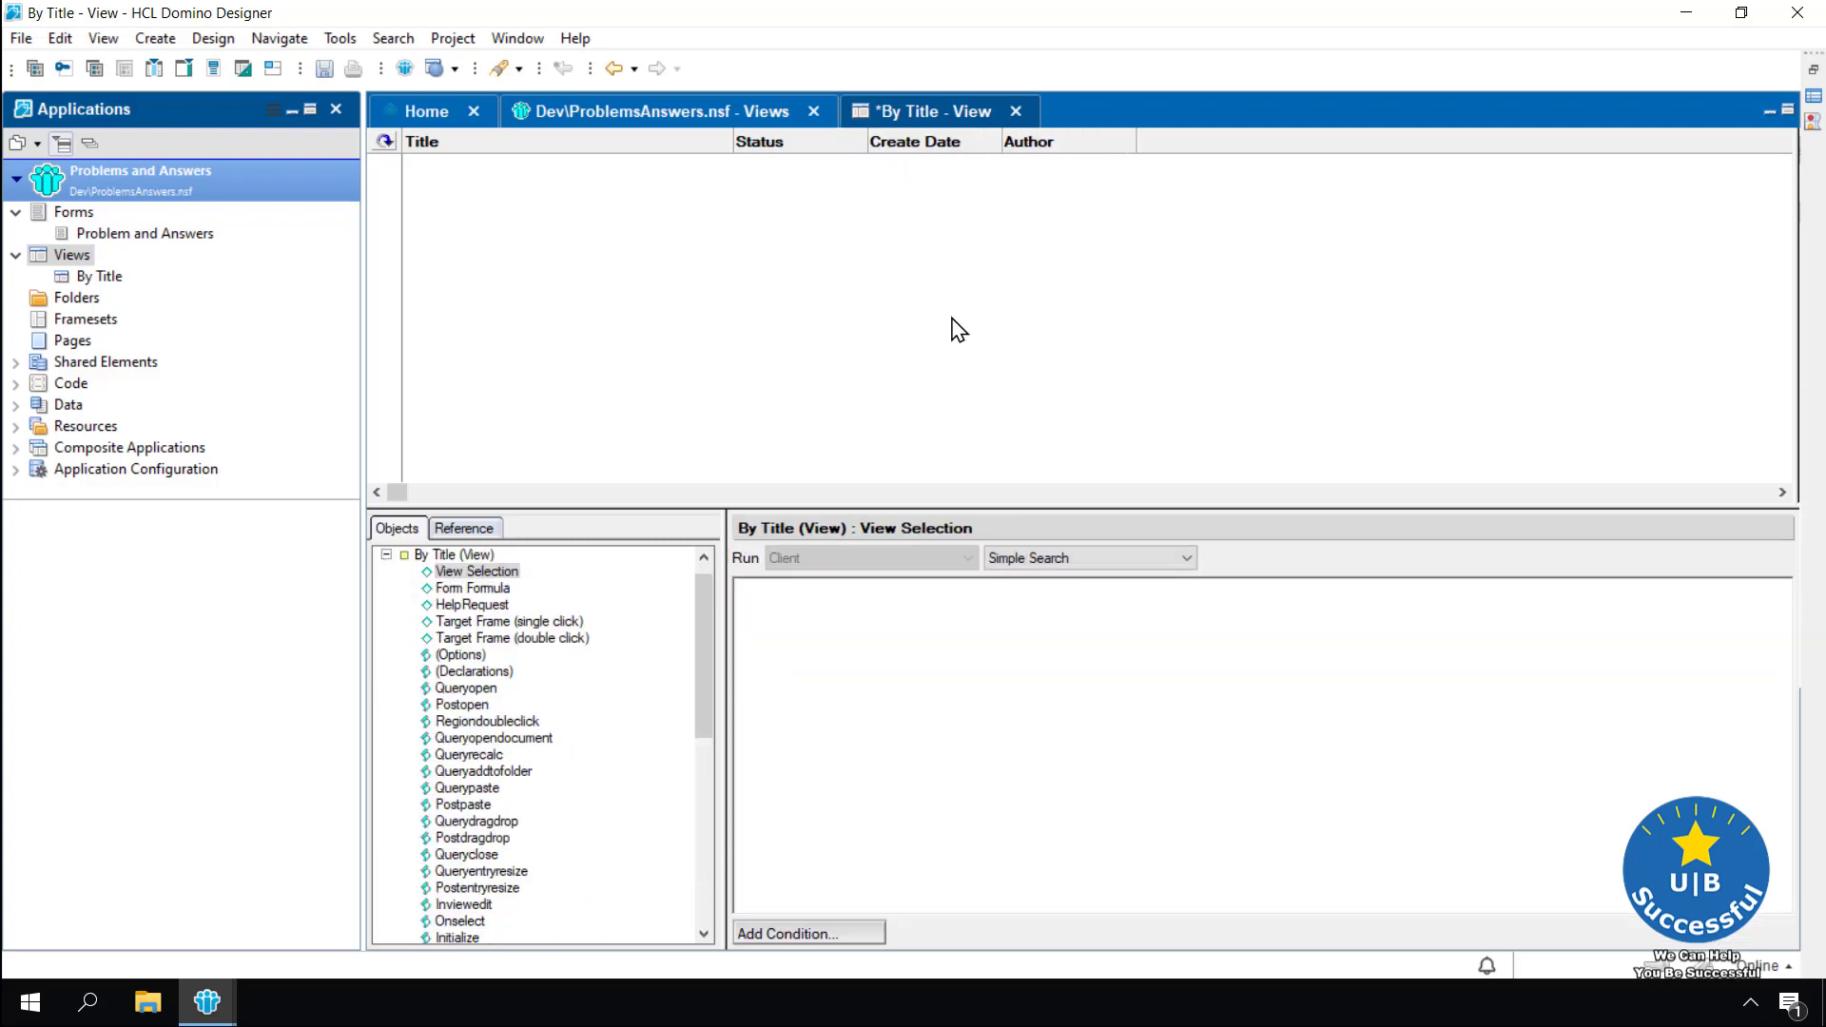
{"action": "key", "text": "ctrl+s"}
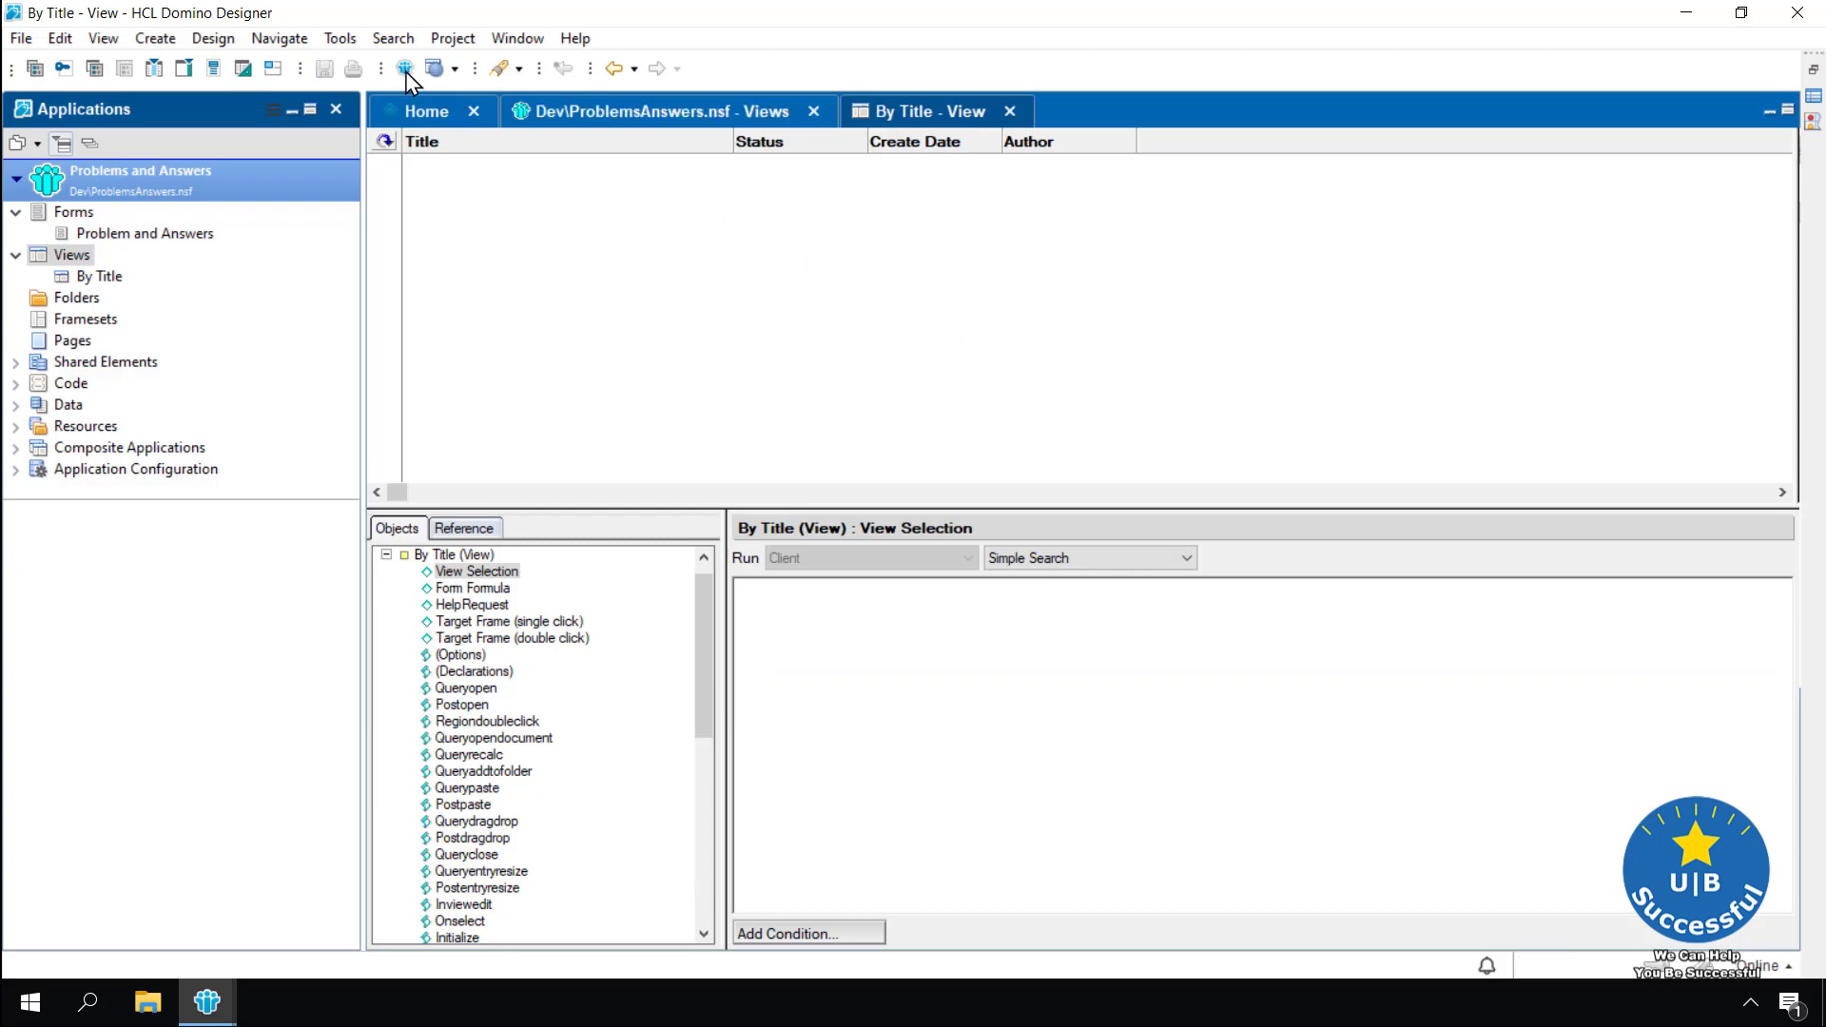
Preview the reordered By Title view in HCL Notes
{"action": "left_click", "coordinate": [406, 69]}
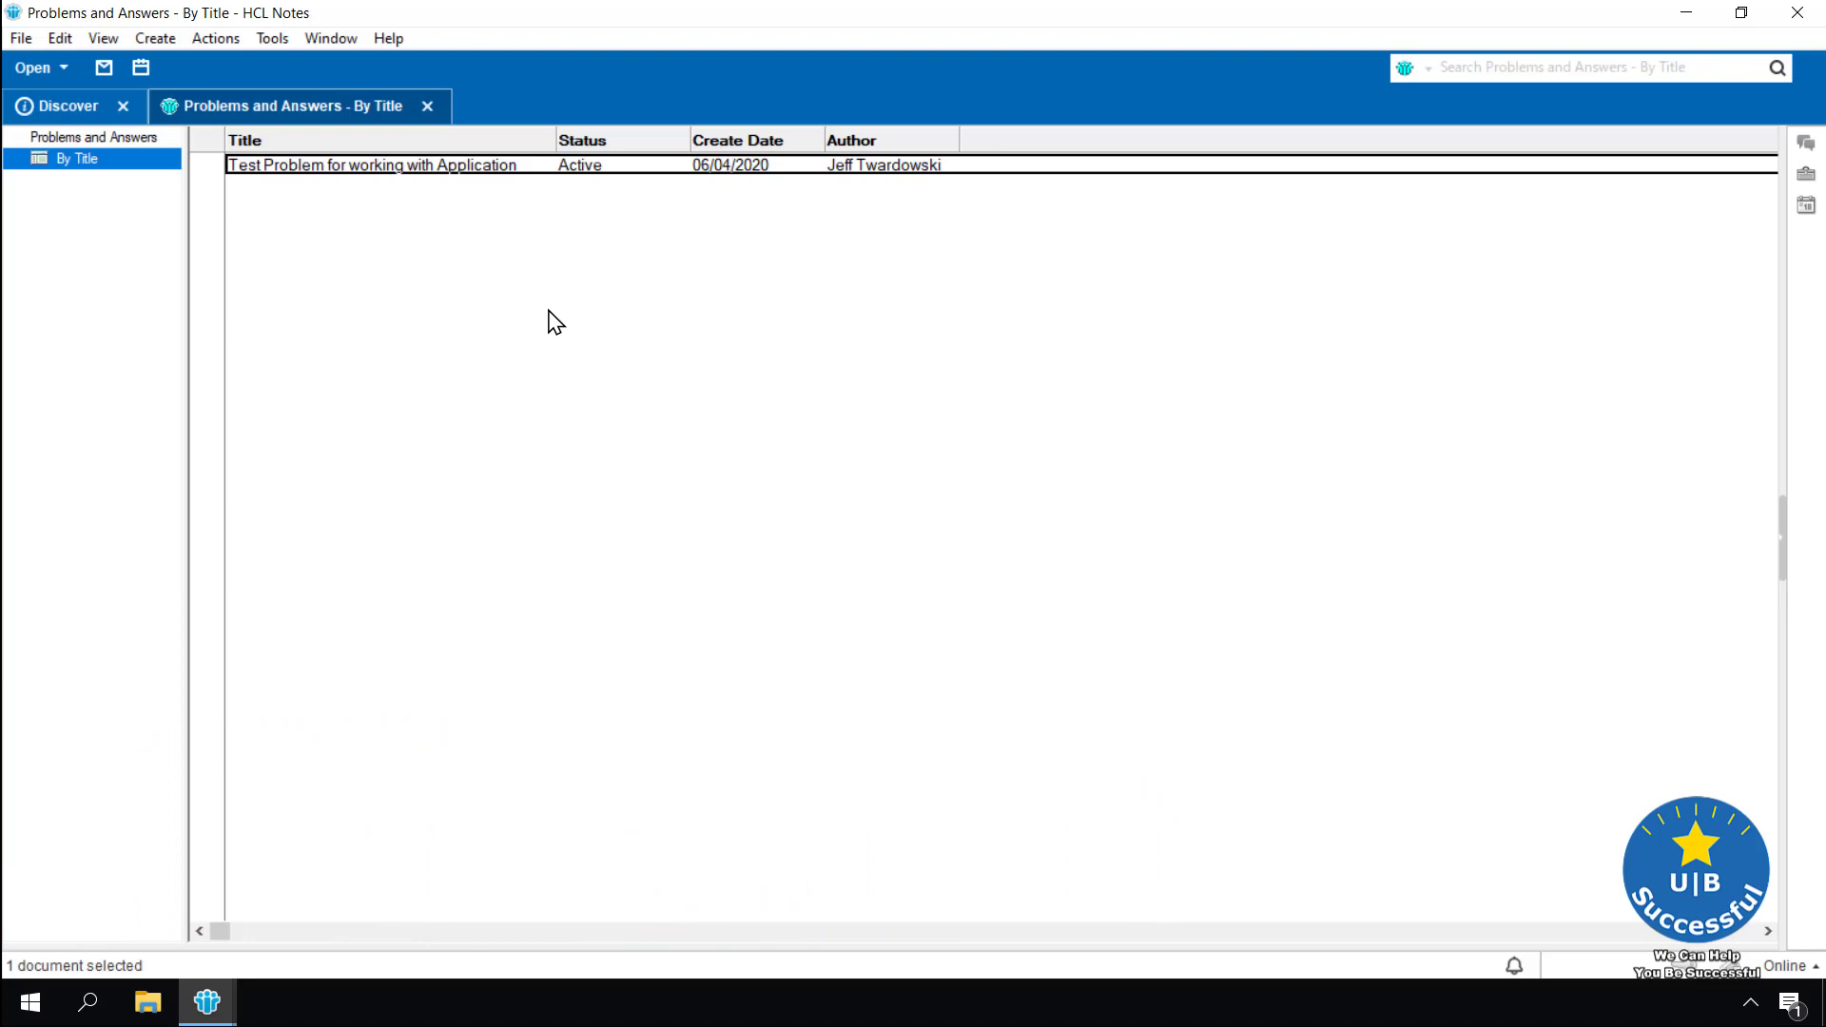
Start a new Problem and Answers document: Category 'Department', author's name, Status Active, Created 06/04/2020, Priority 2
{"action": "left_click", "coordinate": [152, 38]}
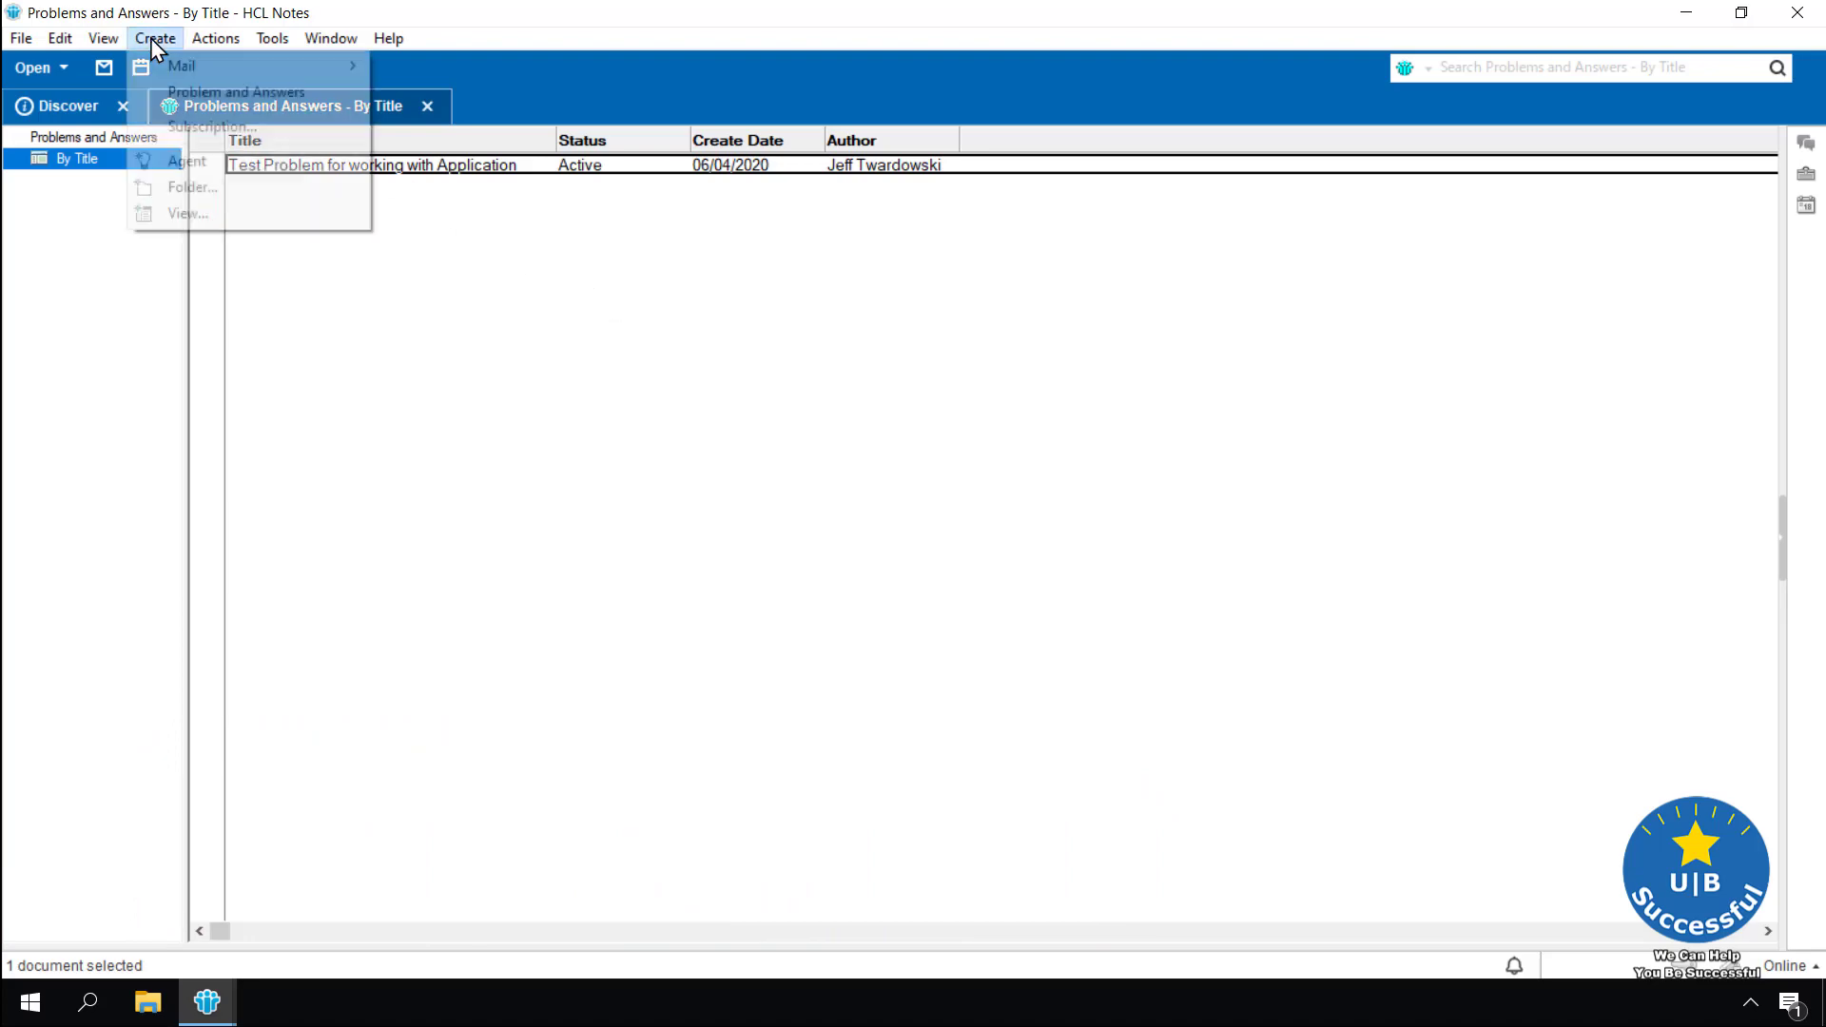
{"action": "left_click", "coordinate": [190, 91]}
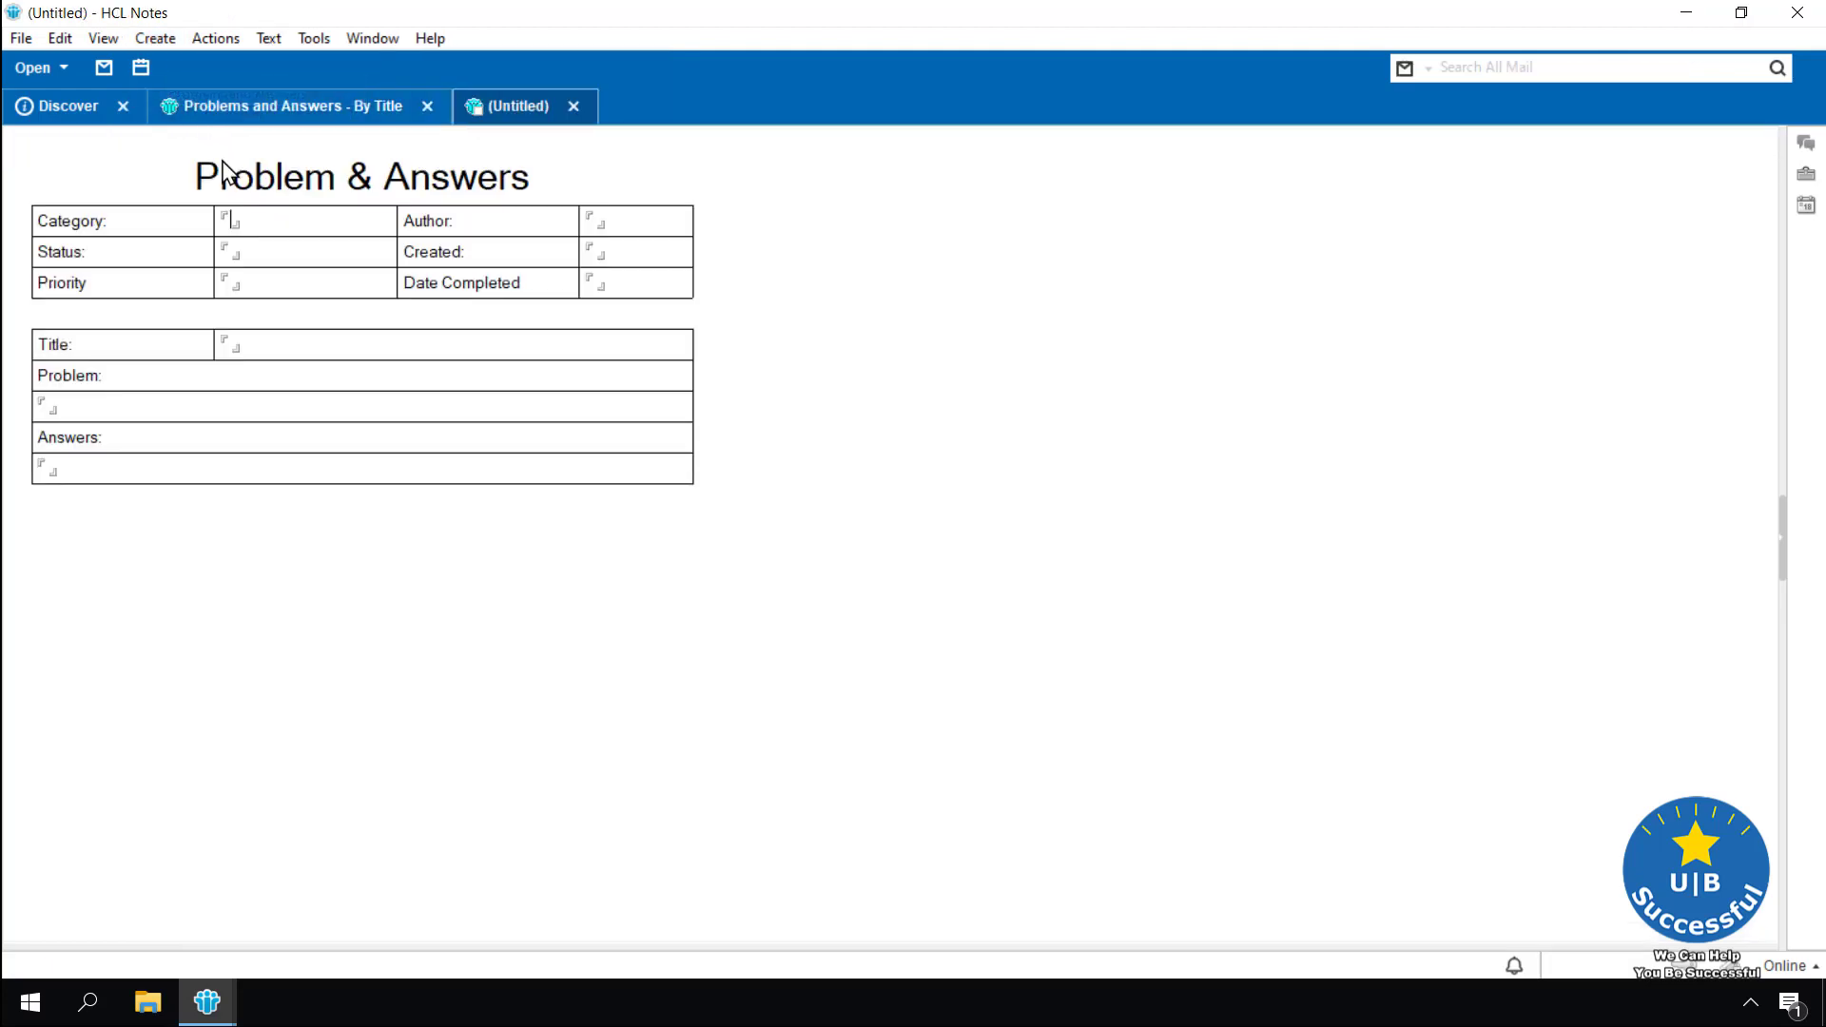
{"action": "type", "text": "Department"}
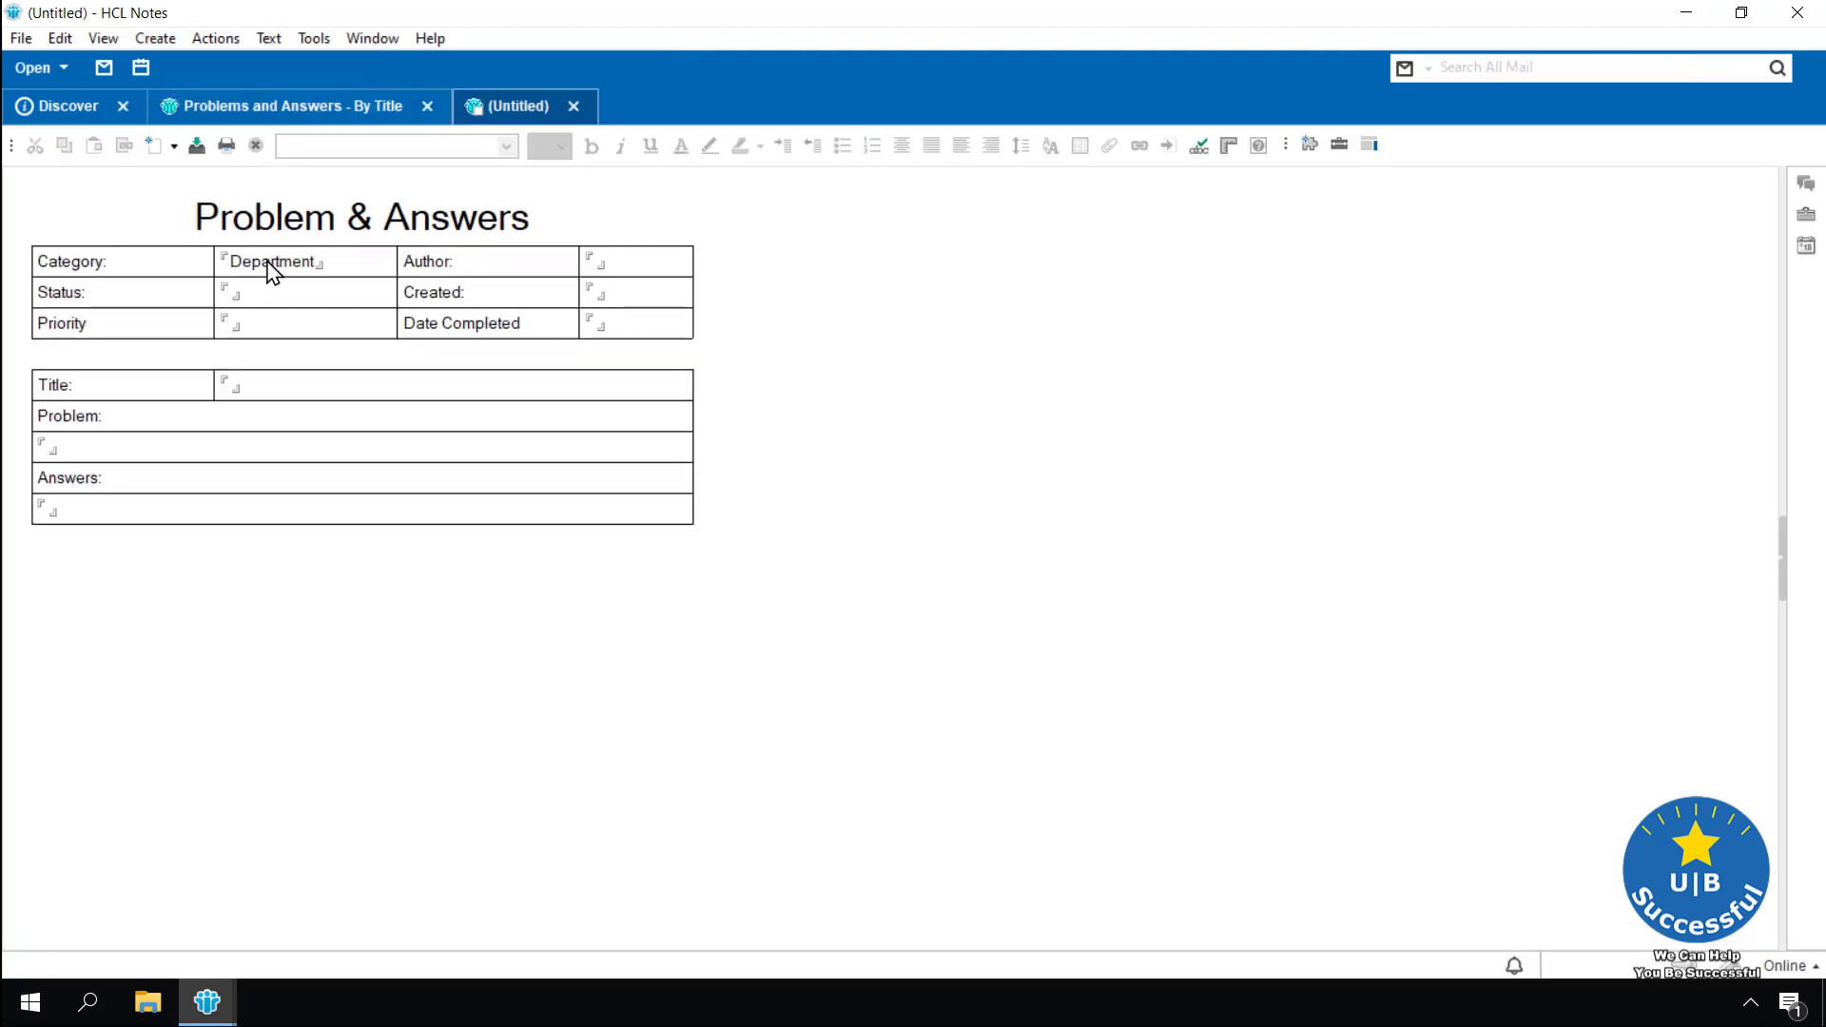
{"action": "key", "text": "Tab"}
{"action": "key", "text": "Tab"}
{"action": "type", "text": "Active"}
{"action": "key", "text": "Tab"}
{"action": "type", "text": "06/04/2020"}
{"action": "key", "text": "Tab"}
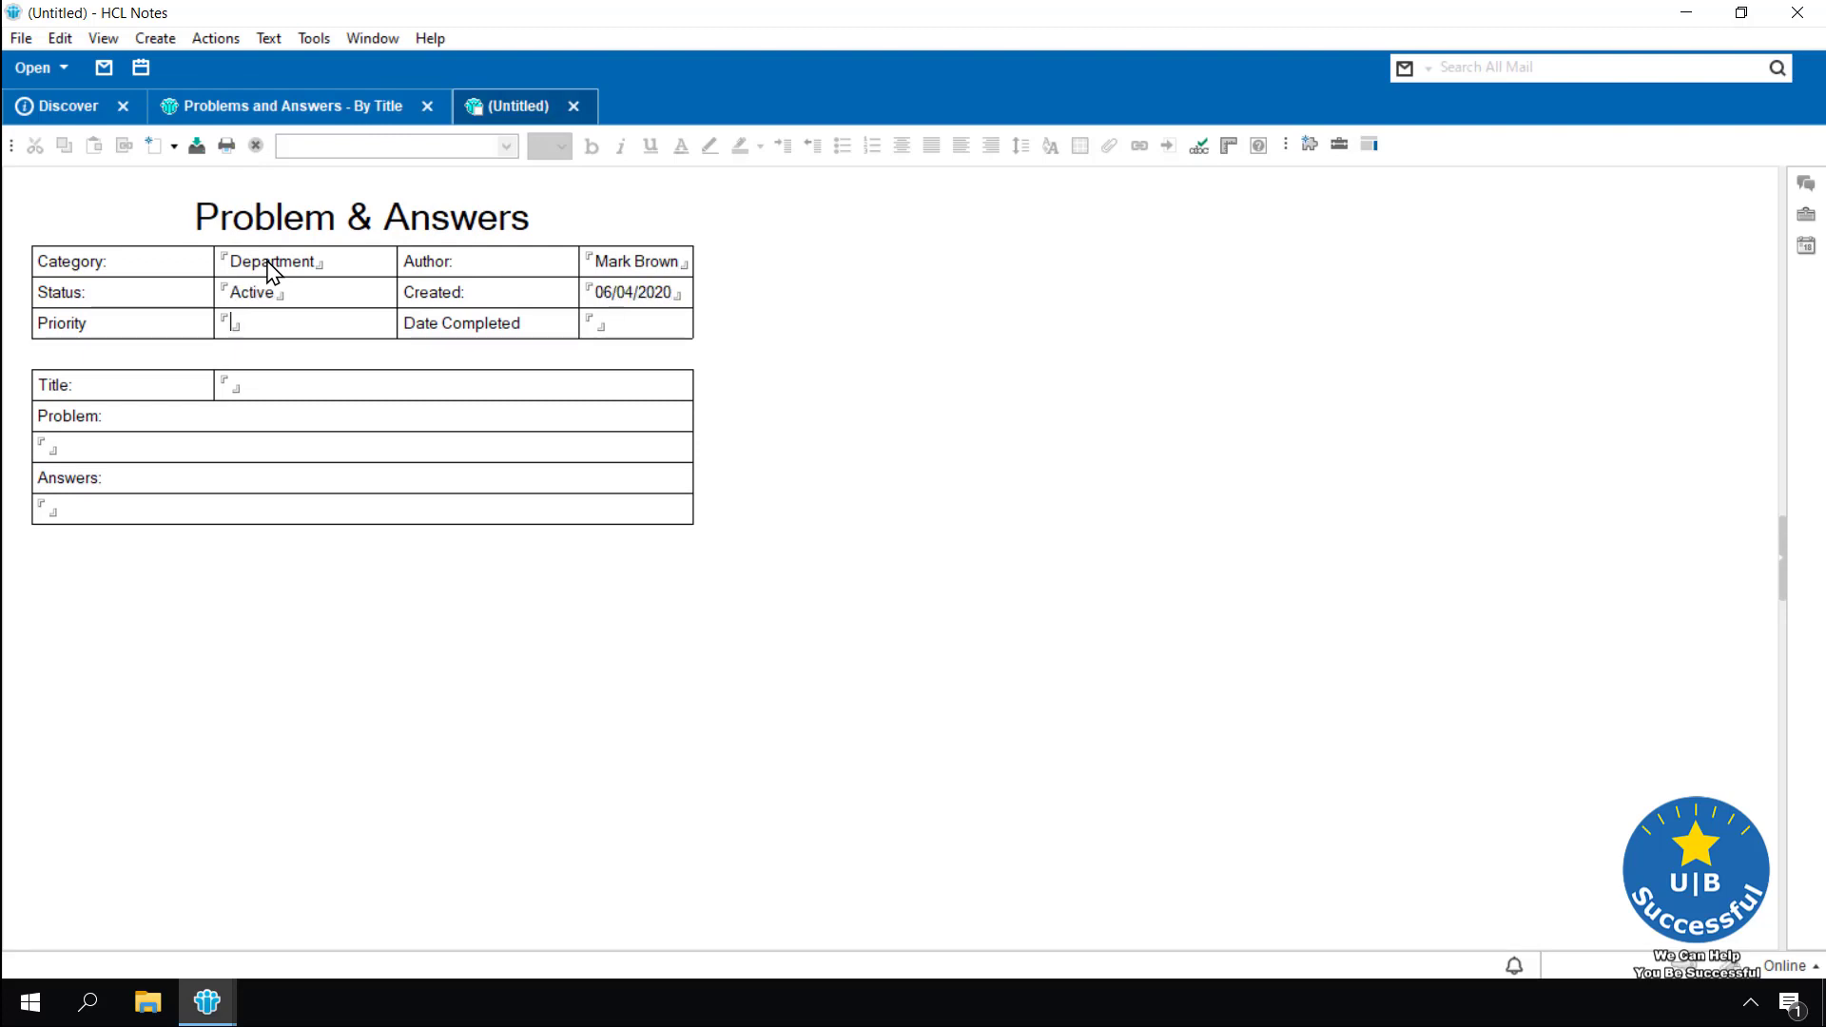
{"action": "type", "text": "2"}
Title it 'Error message on my Computer', paste sample Problem and Answers text, and save on closing
{"action": "key", "text": "Tab"}
{"action": "type", "text": "message on my Computer"}
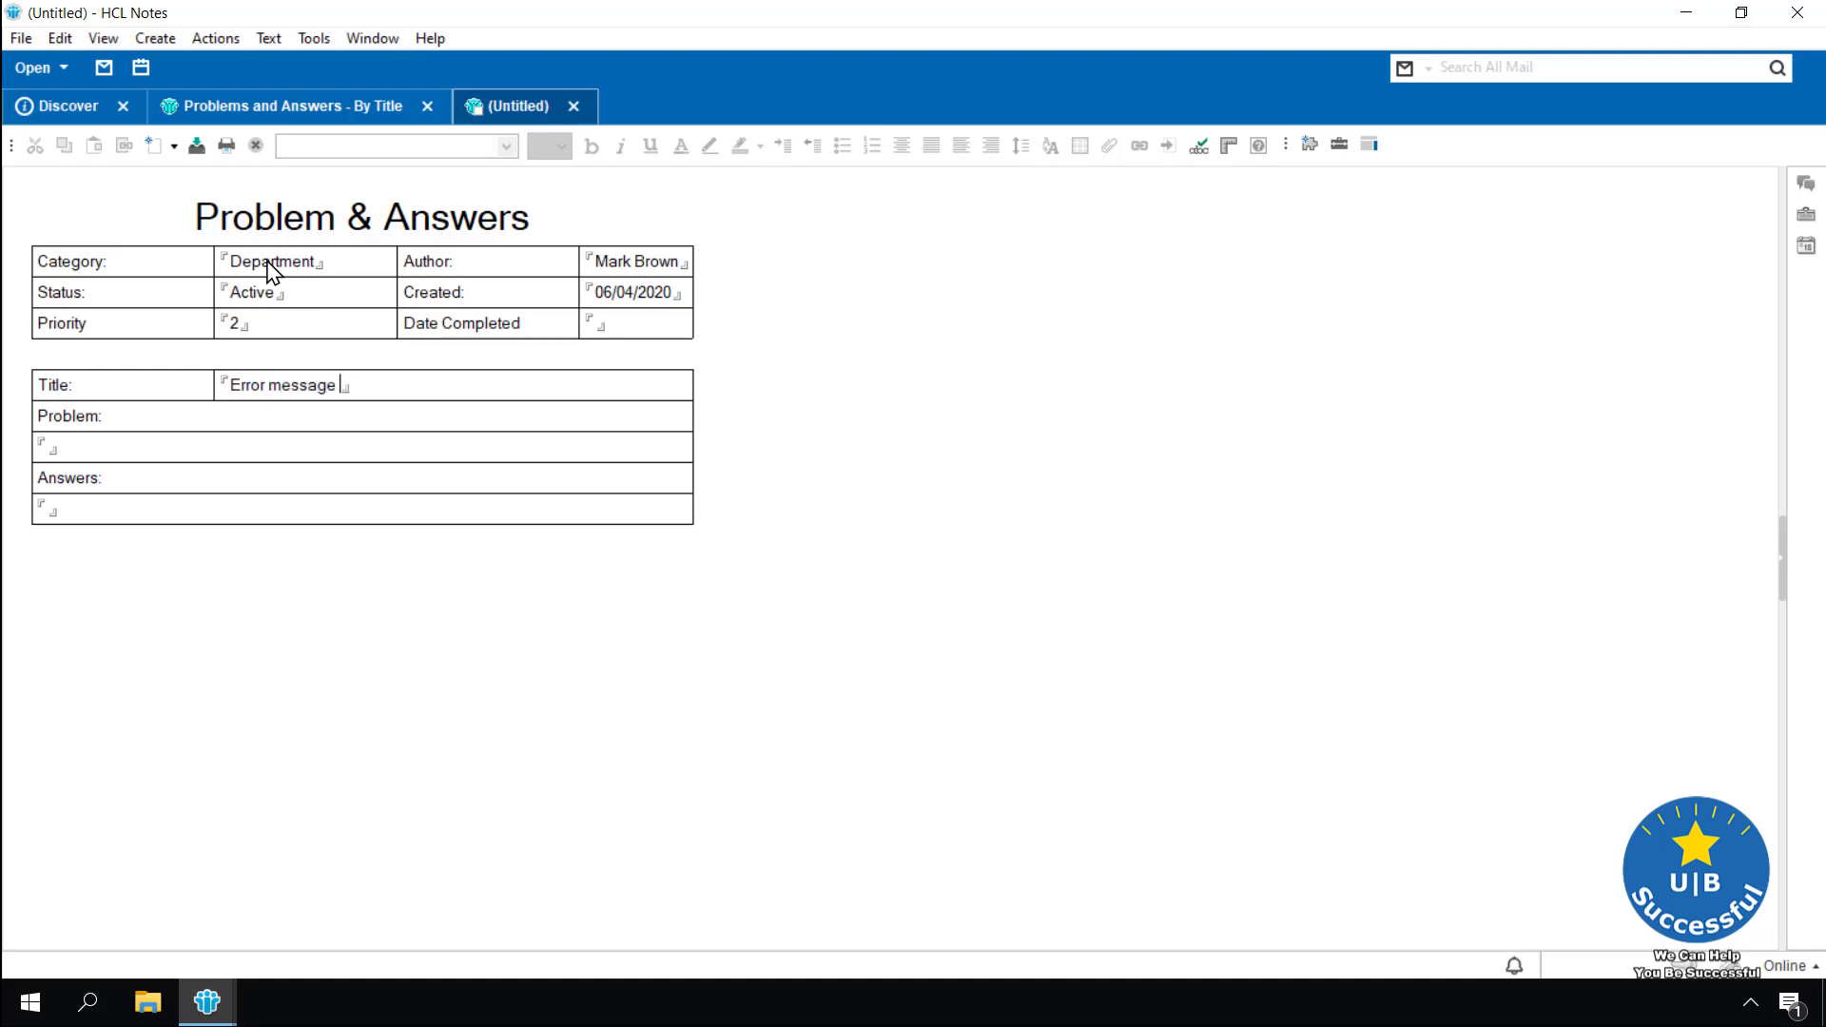
{"action": "left_click", "coordinate": [86, 449]}
{"action": "type", "text": "Lorem ipsum dolor sit amet, consectetur adipiscing elit. Vestibulum ipsum felis, accumsan et lacus vulputate, ullamcorper pellentesque tellus. In ac felis sed libero gravida tristique sed sed lectus. Cras fringilla tellus sit amet molestie auctor. Aenean vitae leo eget eros vulputate ultrices et vel diam. Aenean ultrices enim nec eros ullamcorper mattis. Sed nec justo lacus. Cras suscipit purus sit amet ex cursus maximus. In nec urna felis. Duis vitae nisl dignissim, faucibus turpis vitae, commodo lorem. Quisque rhoncus semper mauris, eu sodales elit pretium id. Vestibulum ullamcorper rhoncus ante, eget faucibus augue laoreet quis. Vestibulum odio nisi, viverra et fermentum vitae, ultrices eu ex."}
{"action": "left_click", "coordinate": [118, 647]}
{"action": "type", "text": "Lorem ipsum dolor sit amet, consectetur adipiscing elit. Vestibulum ipsum felis, accumsan et lacus vulputate, ullamcorper pellentesque tellus. In ac felis sed libero gravida tristique sed sed lectus. Cras fringilla tellus sit amet molestie auctor. Aenean vitae leo eget eros vulputate ultrices et vel diam. Aenean ultrices enim nec eros ullamcorper mattis. Sed nec justo lacus. Cras suscipit purus sit amet ex cursus maximus. In nec urna felis. Duis vitae nisl dignissim, faucibus turpis vitae, commodo lorem. Quisque rhoncus semper mauris, eu sodales elit pretium id. Vestibulum ullamcorper rhoncus ante, eget faucibus augue laoreet quis. Vestibulum odio nisi, viverra et fermentum vitae, ultrices eu ex."}
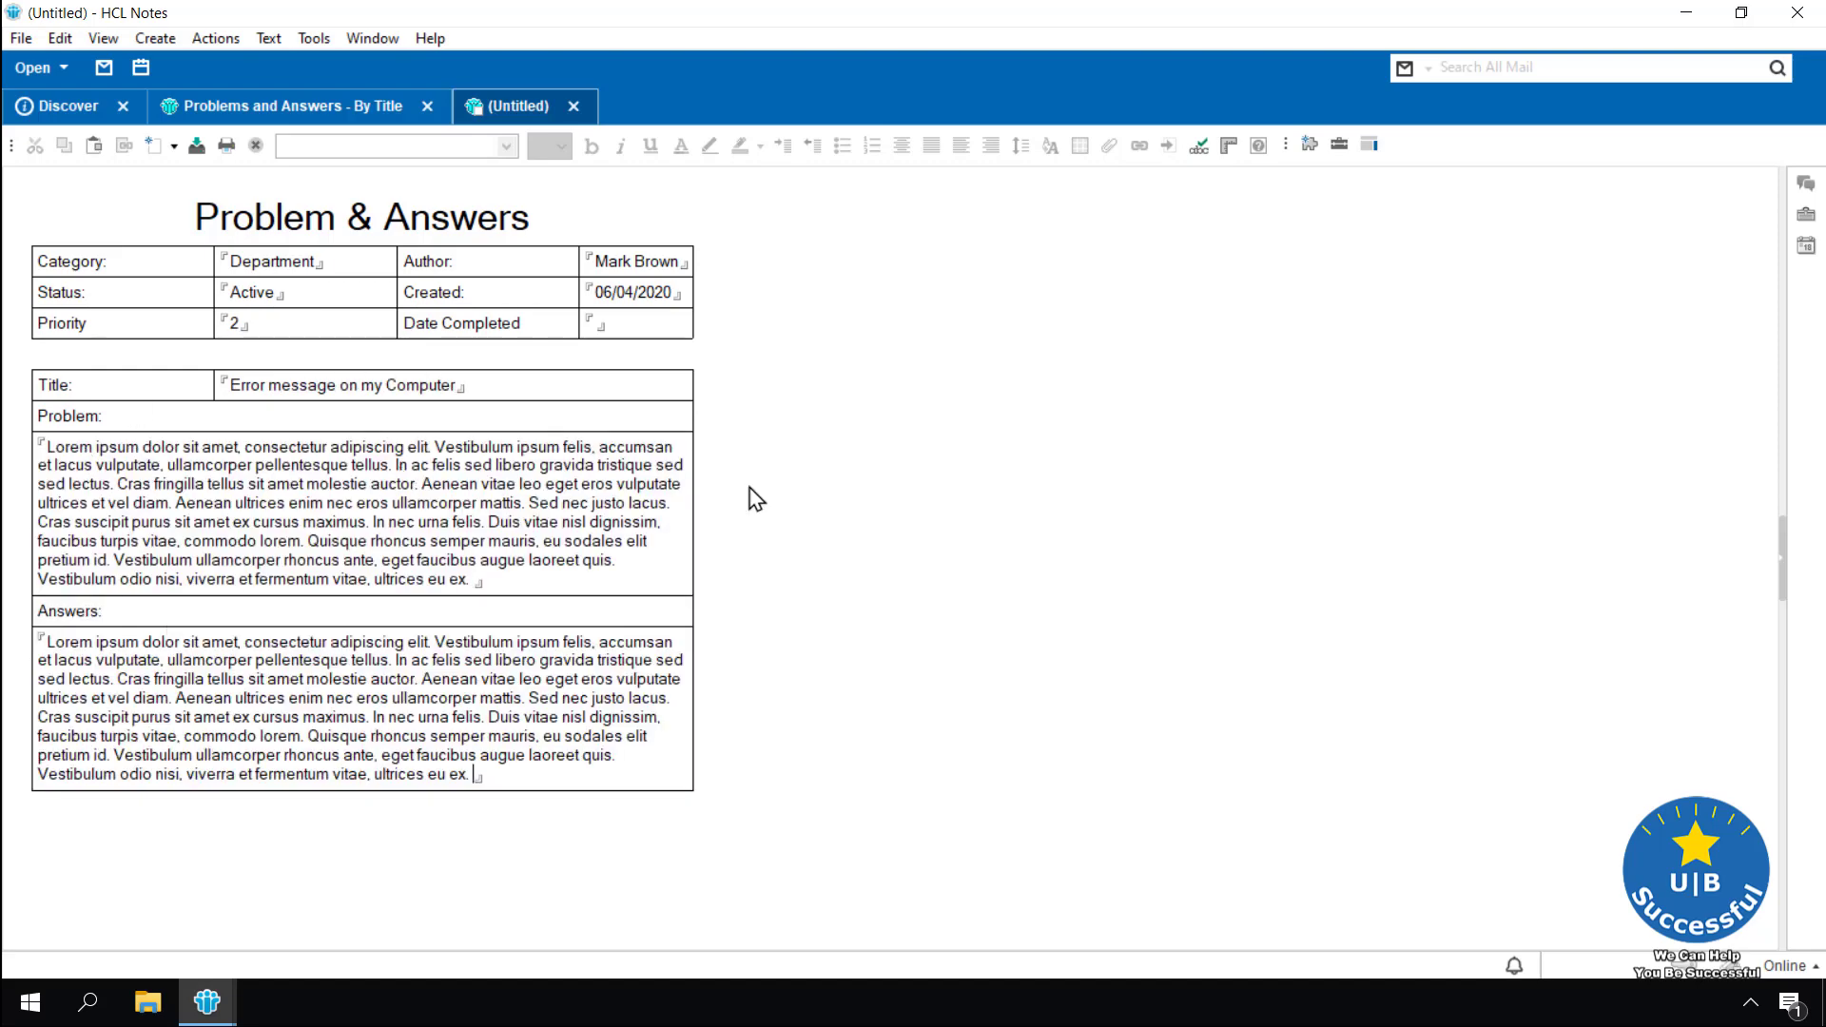
{"action": "key", "text": "Escape"}
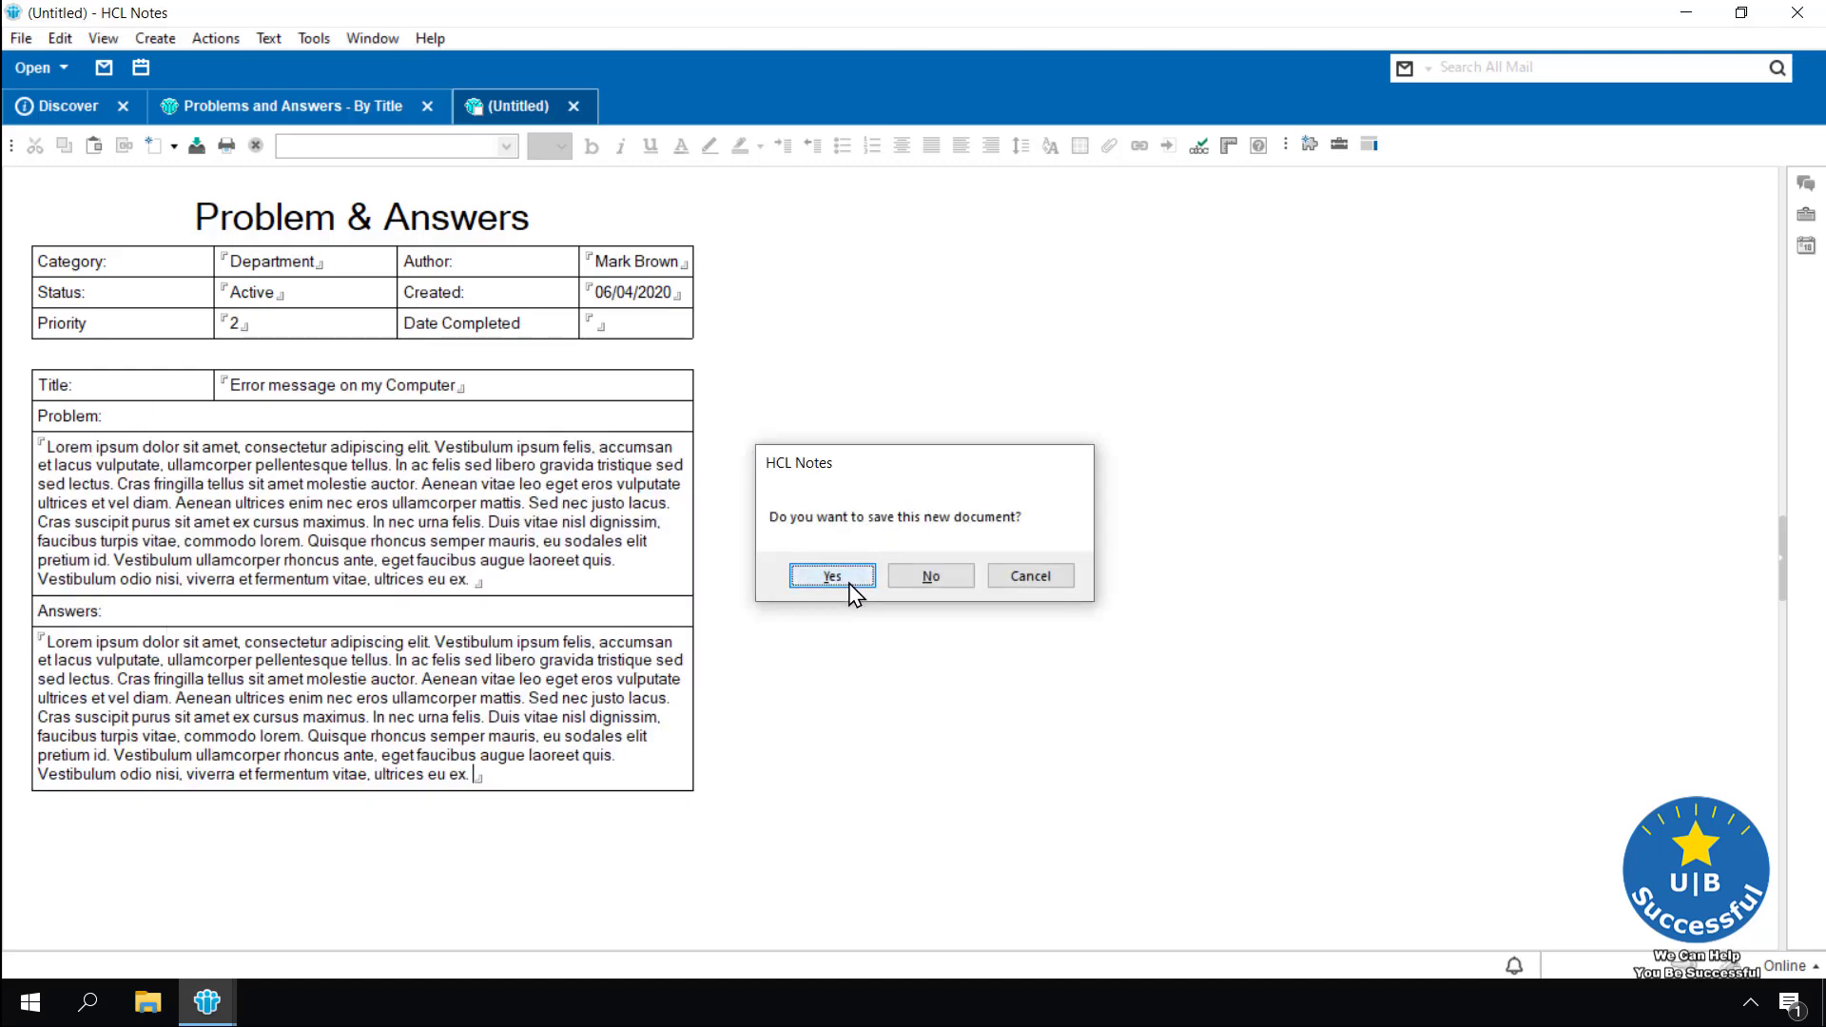
{"action": "left_click", "coordinate": [842, 573]}
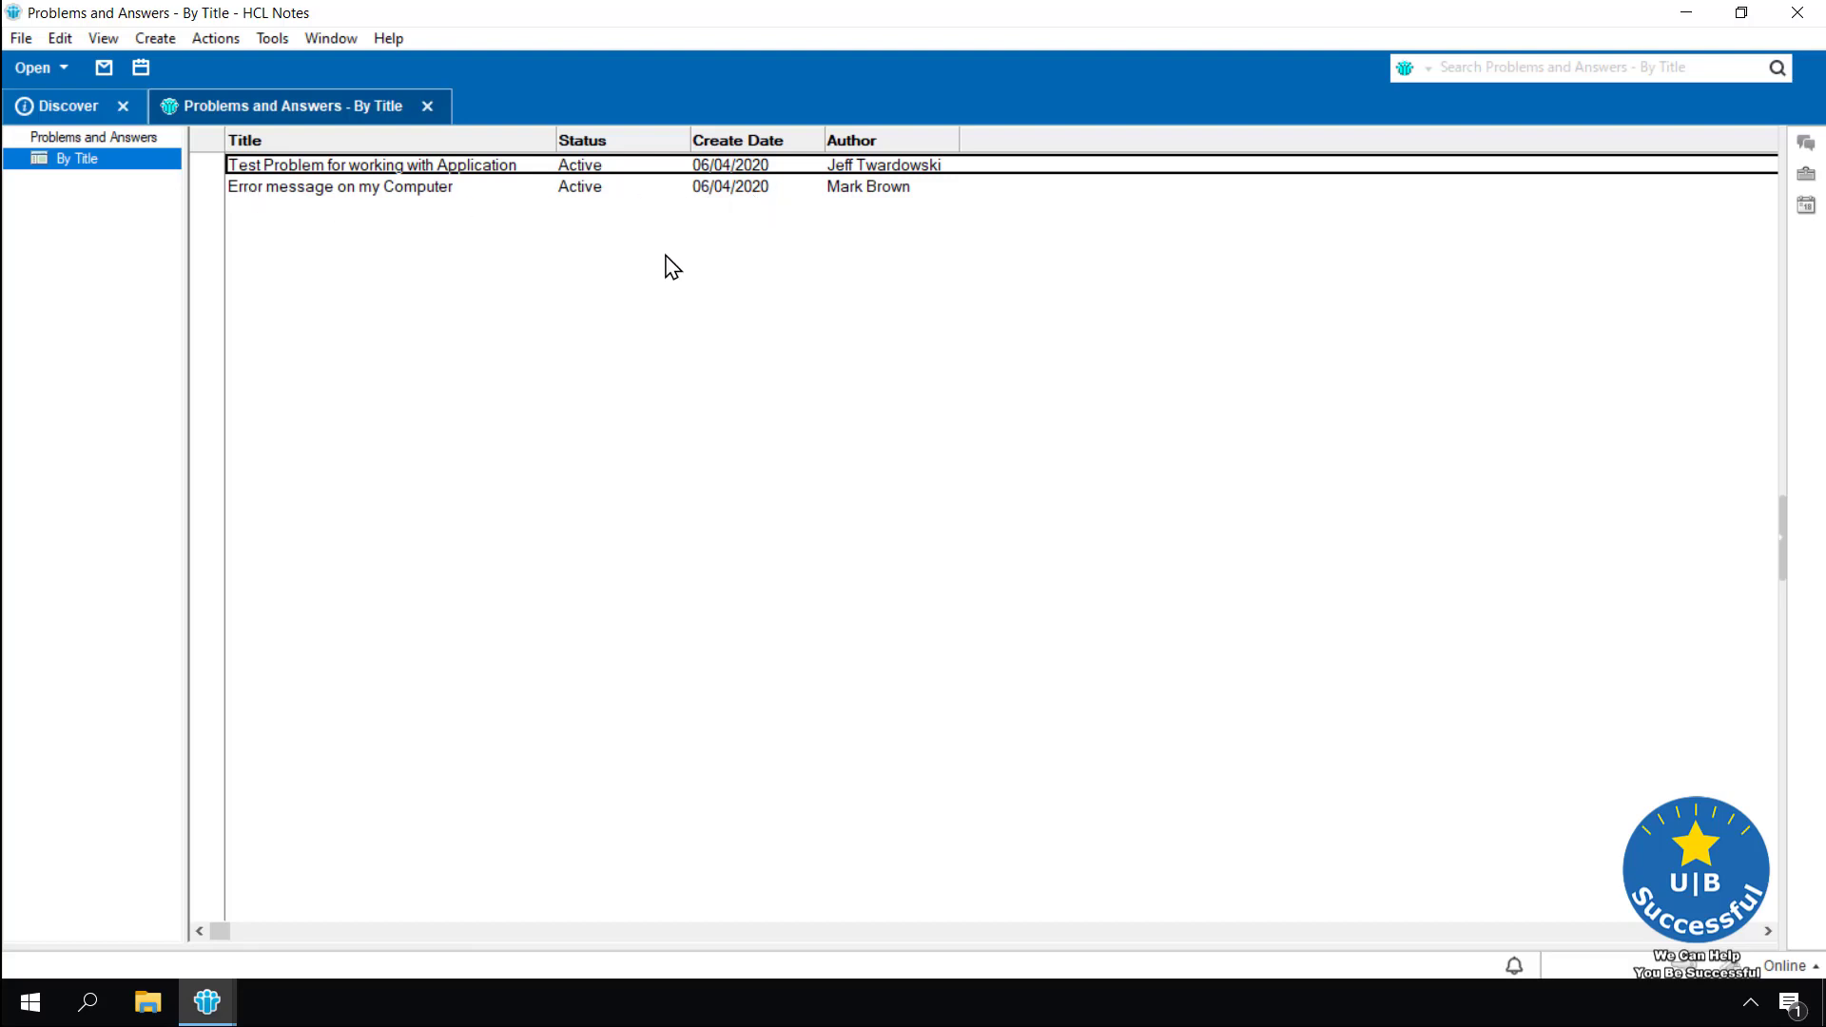